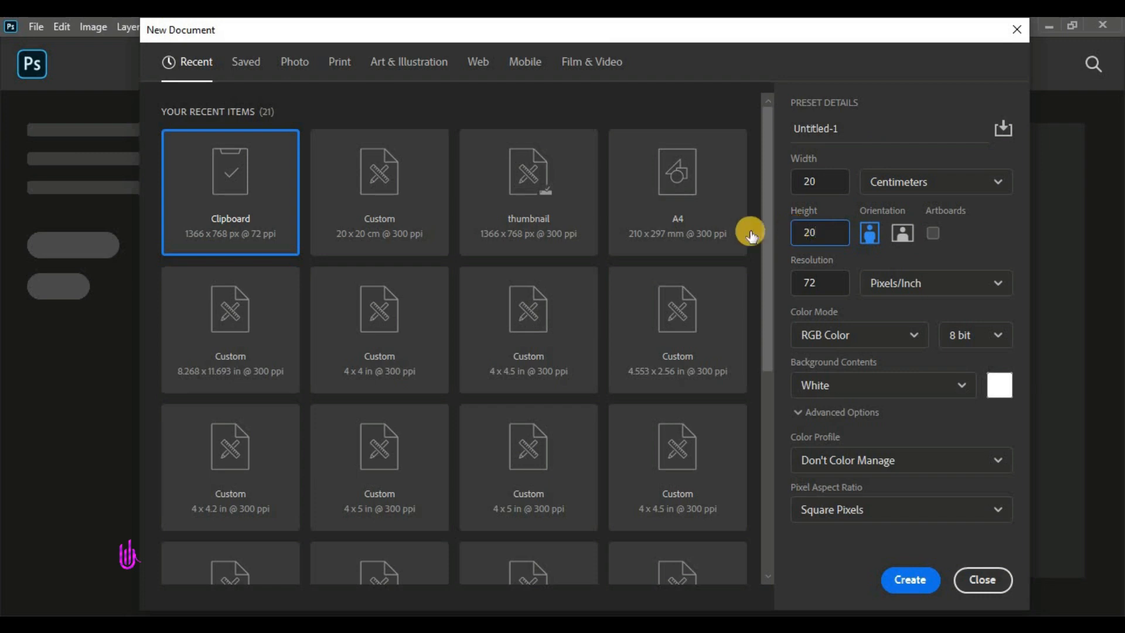
Set the resolution to 300 pixels/inch and create the 20 × 20 cm document
left_click_drag(836, 286, 796, 278)
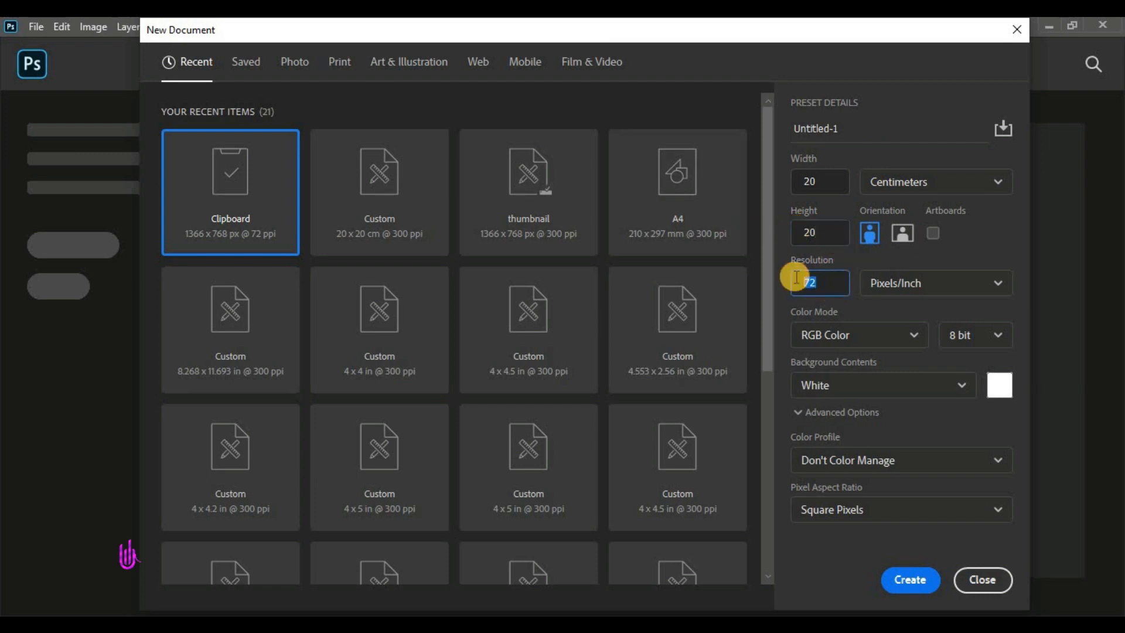
type("300")
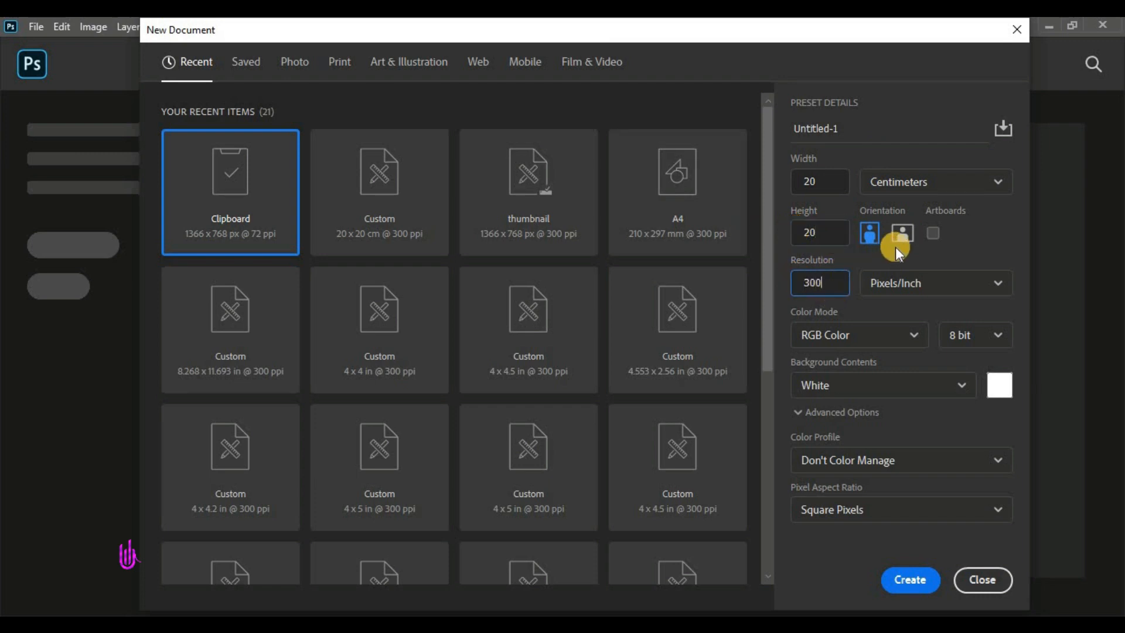
left_click(908, 581)
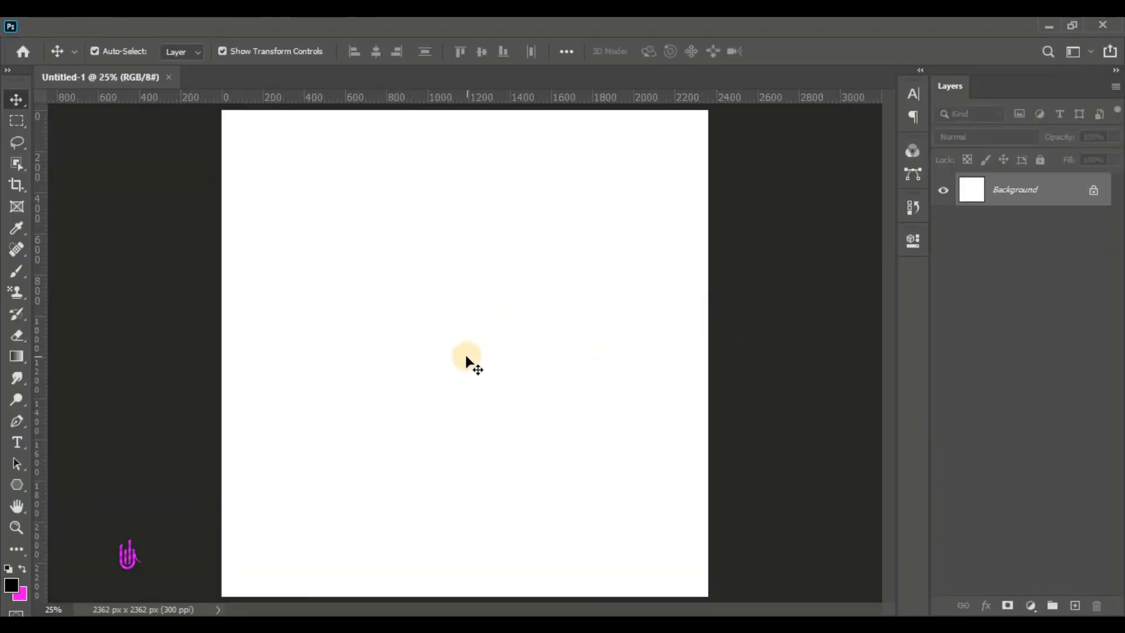
Add a gradient fill layer above the background, keeping the Linear style
scroll(466, 354, "down", 2)
scroll(467, 354, "up", 2)
scroll(467, 353, "down", 1)
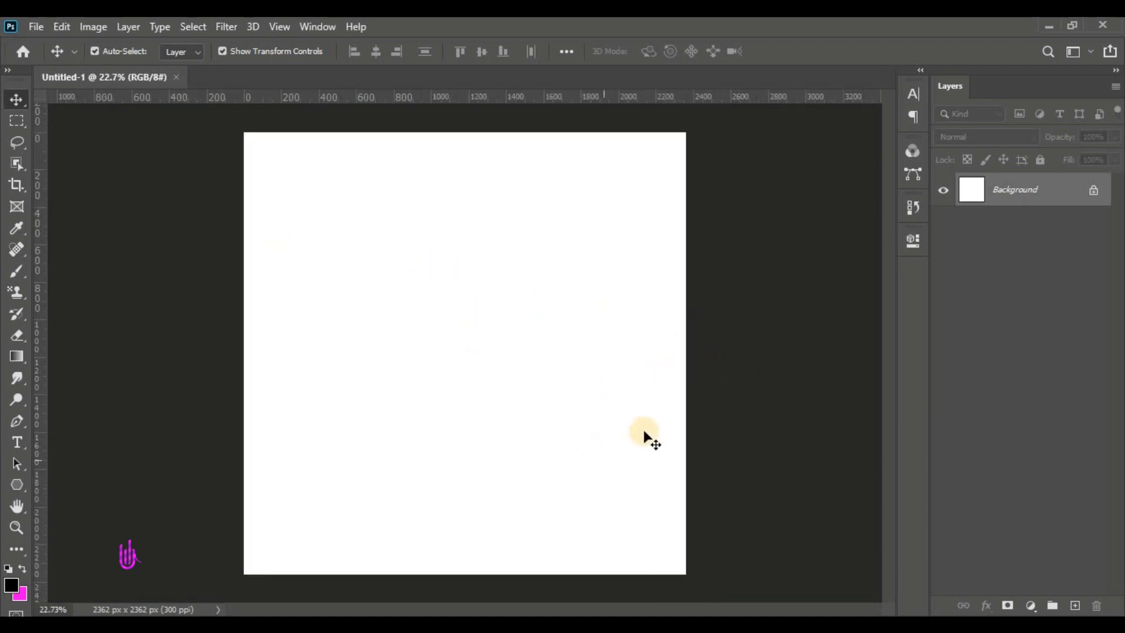
left_click(1029, 605)
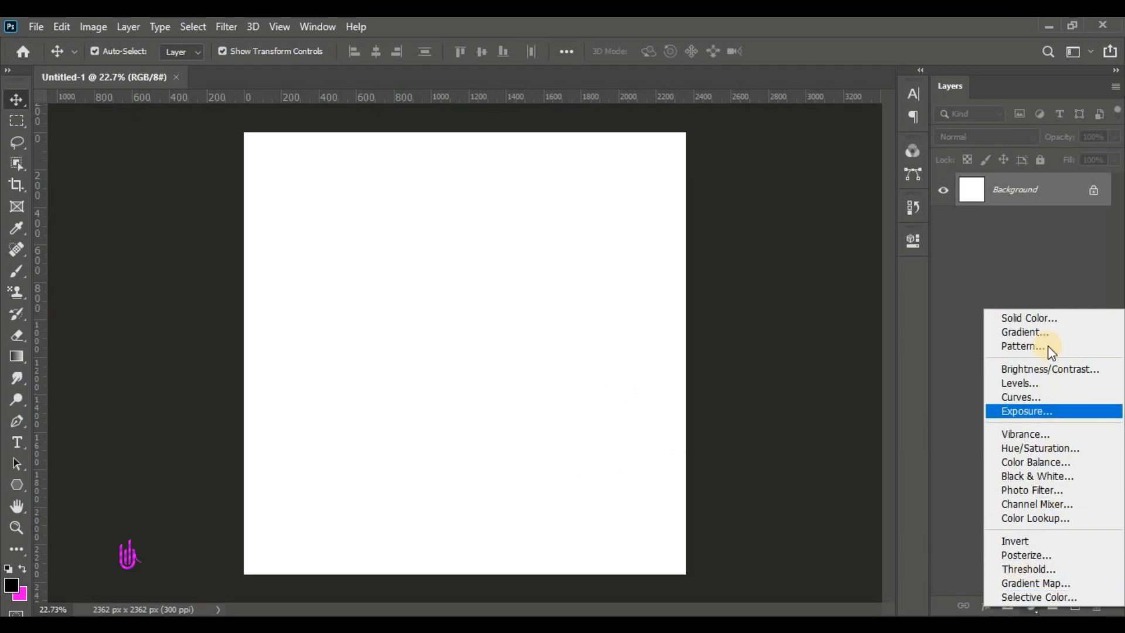
left_click(1032, 331)
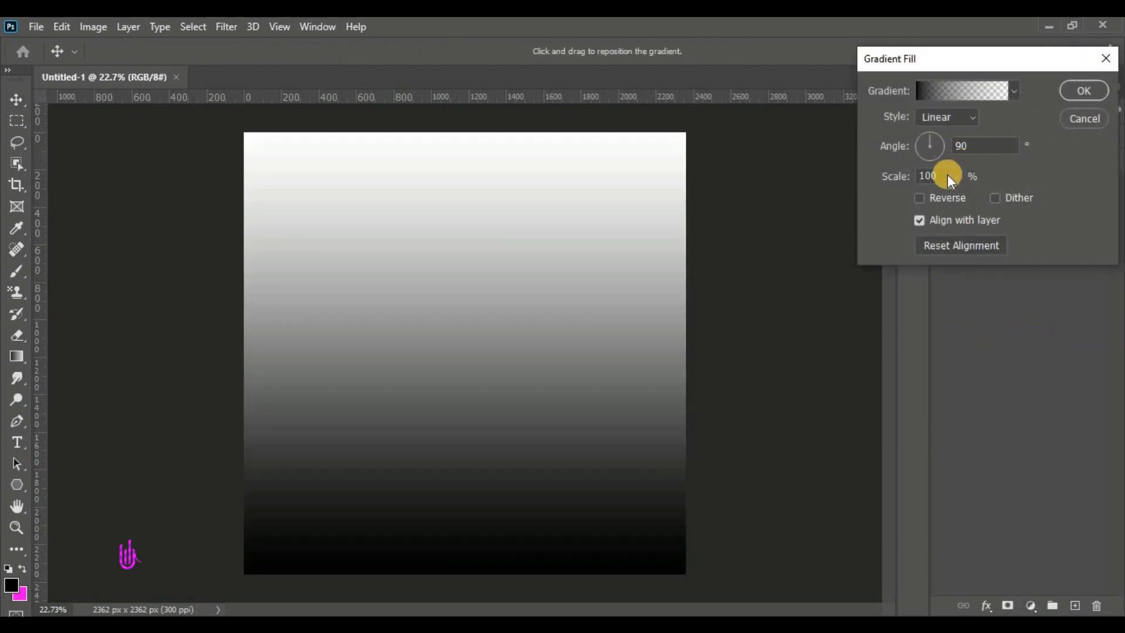
left_click(934, 174)
left_click(982, 145)
left_click(948, 118)
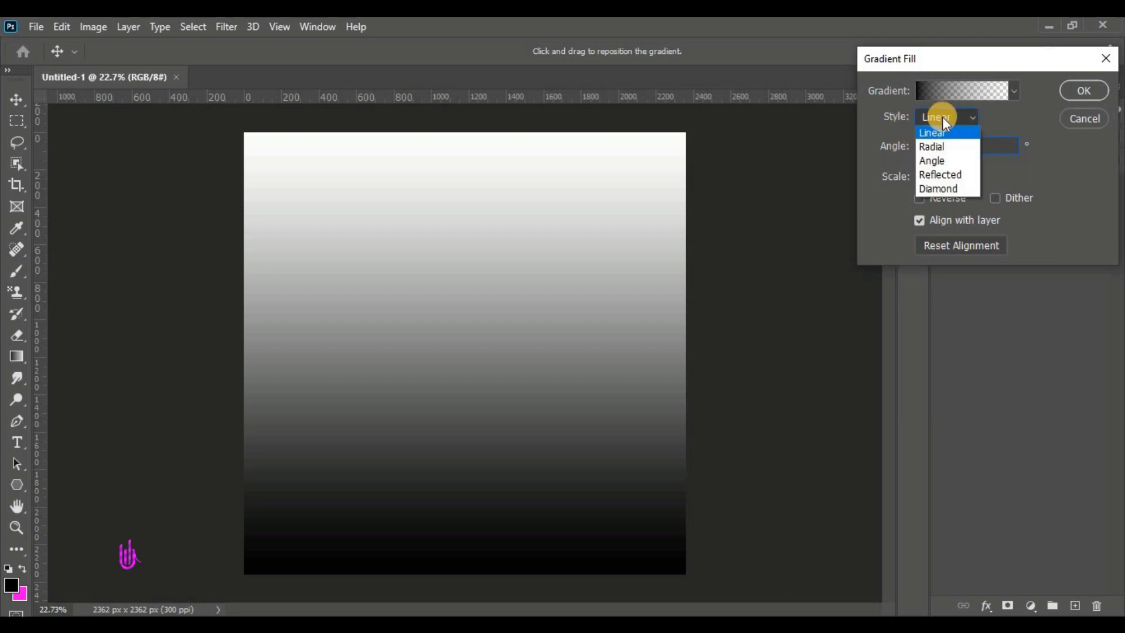
left_click(940, 86)
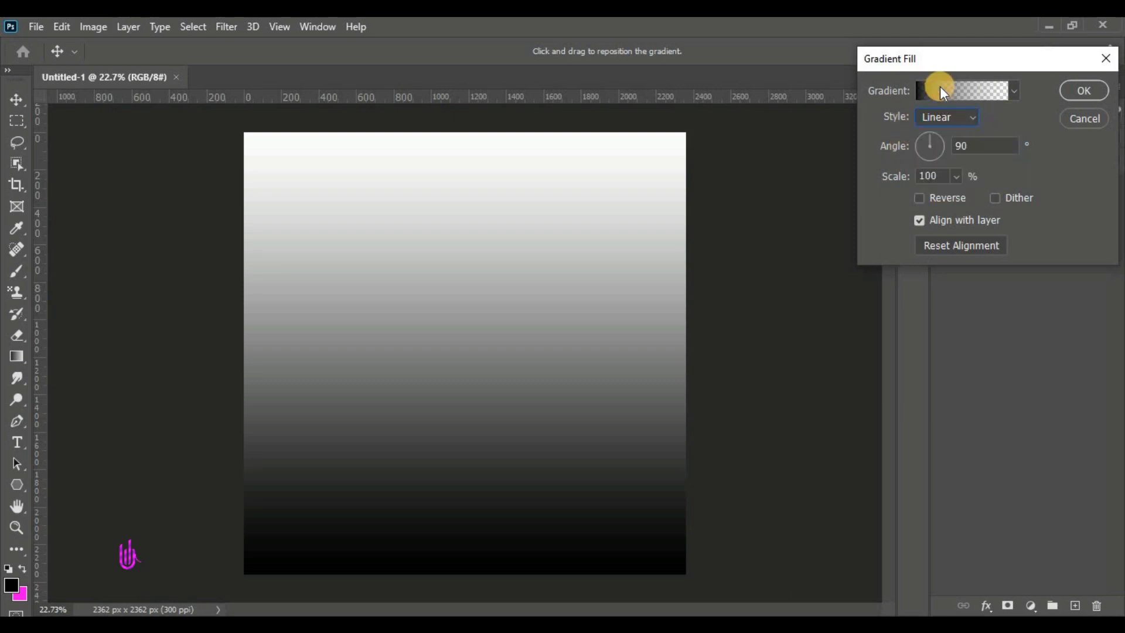
Open the fill's gradient for editing and remove the transparent opacity stop at its right end
left_click(961, 90)
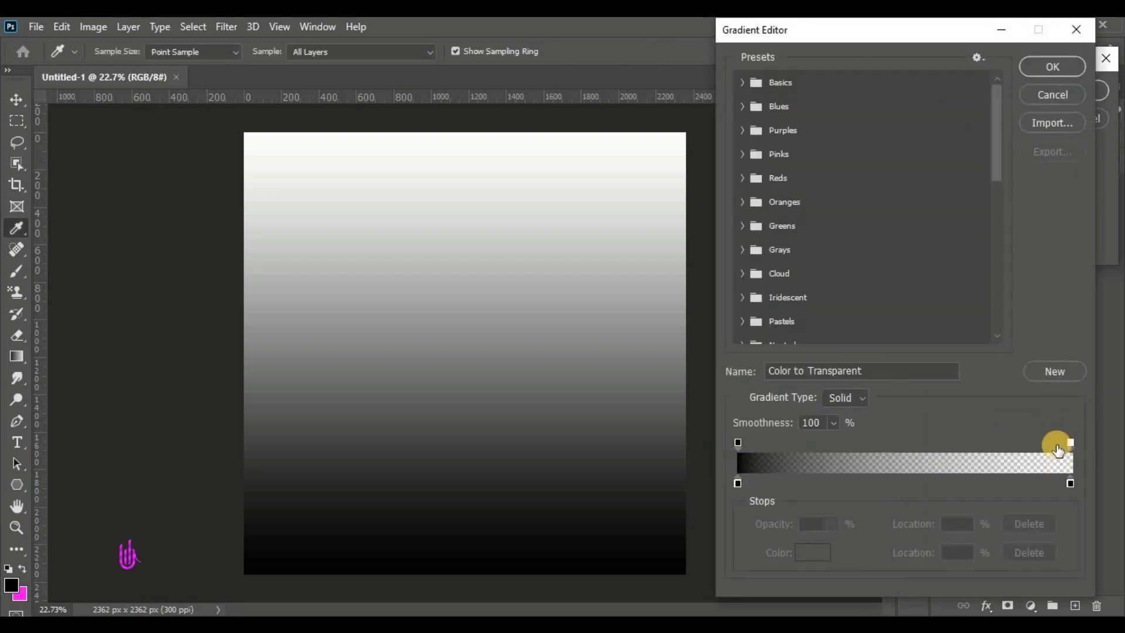
left_click(1070, 441)
type("100")
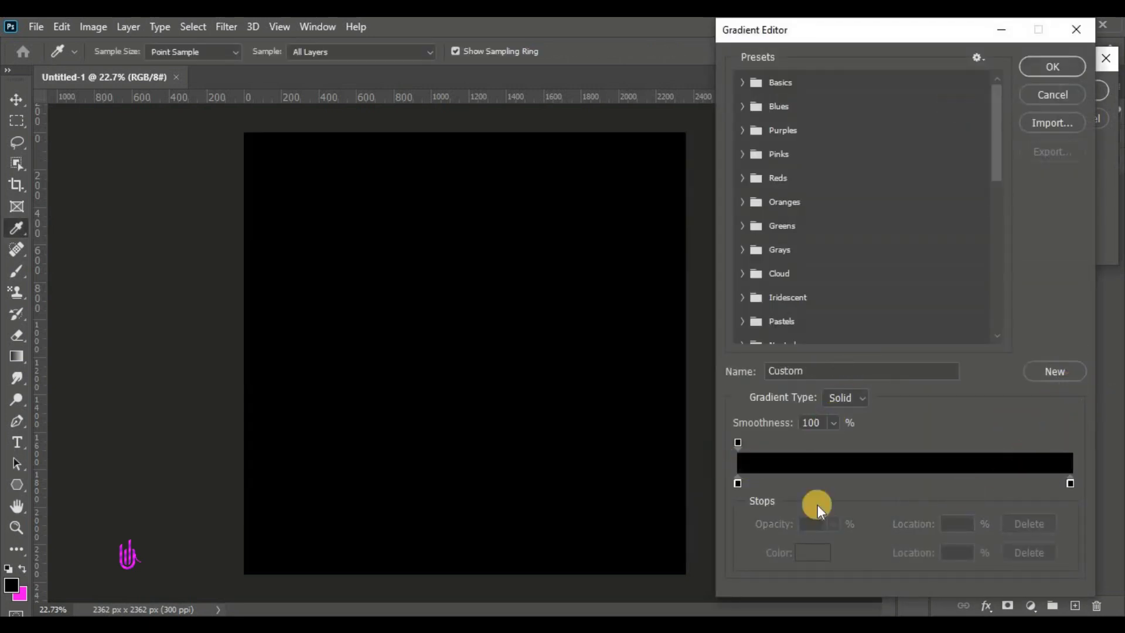
Set the gradient's left color stop to the deep color 200024, copied from the FLYER DETAILS1 file in Notepad
left_click(737, 484)
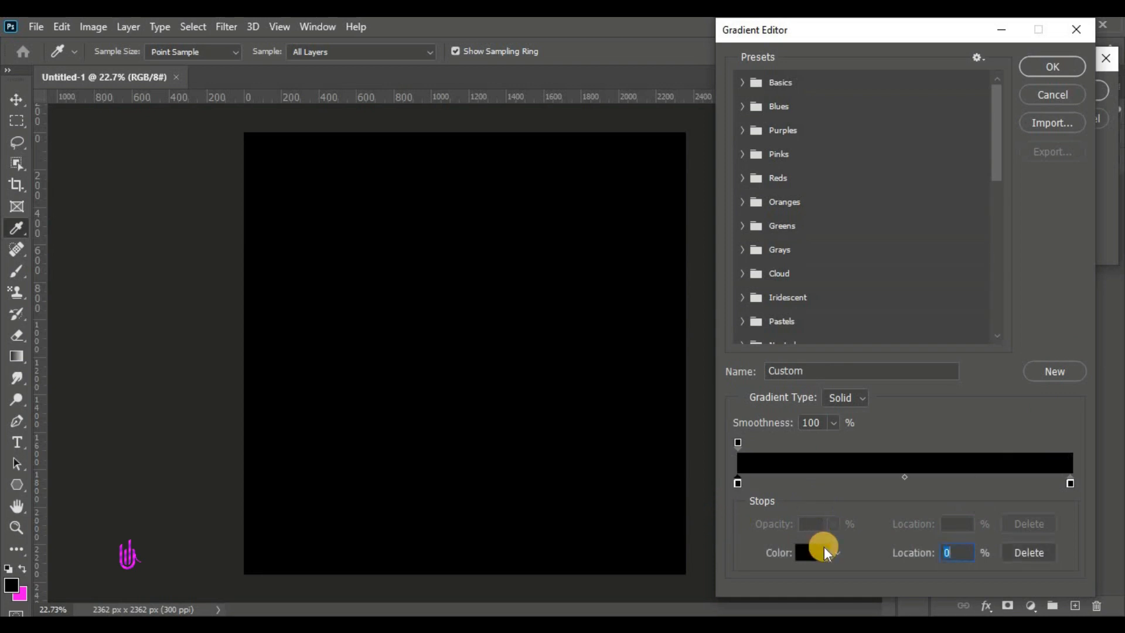
left_click(824, 549)
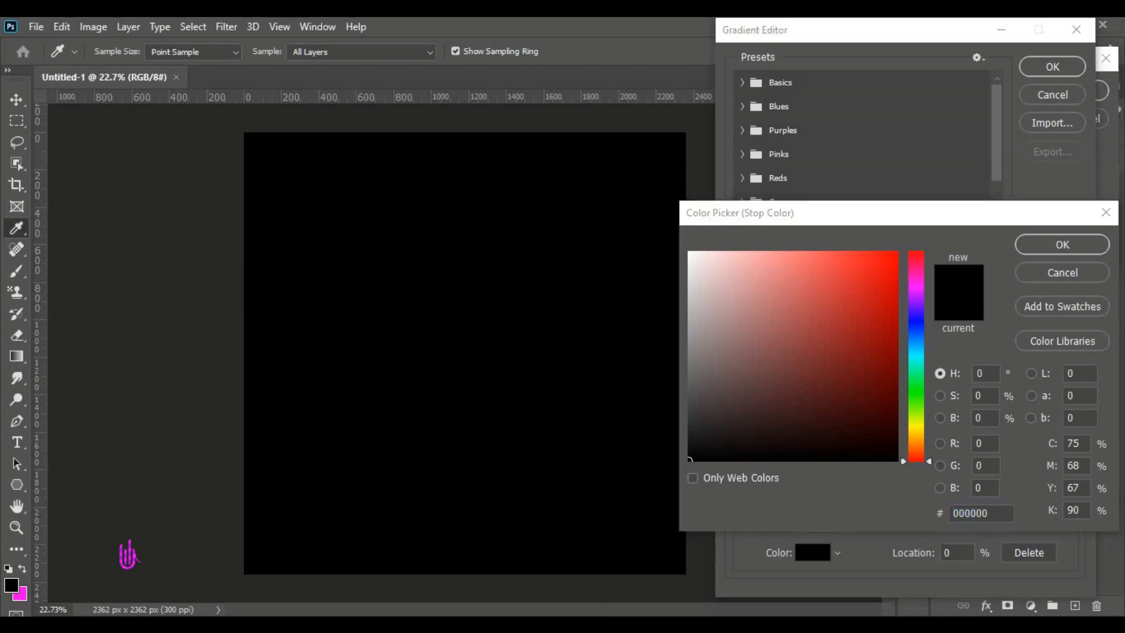
key("alt+Tab")
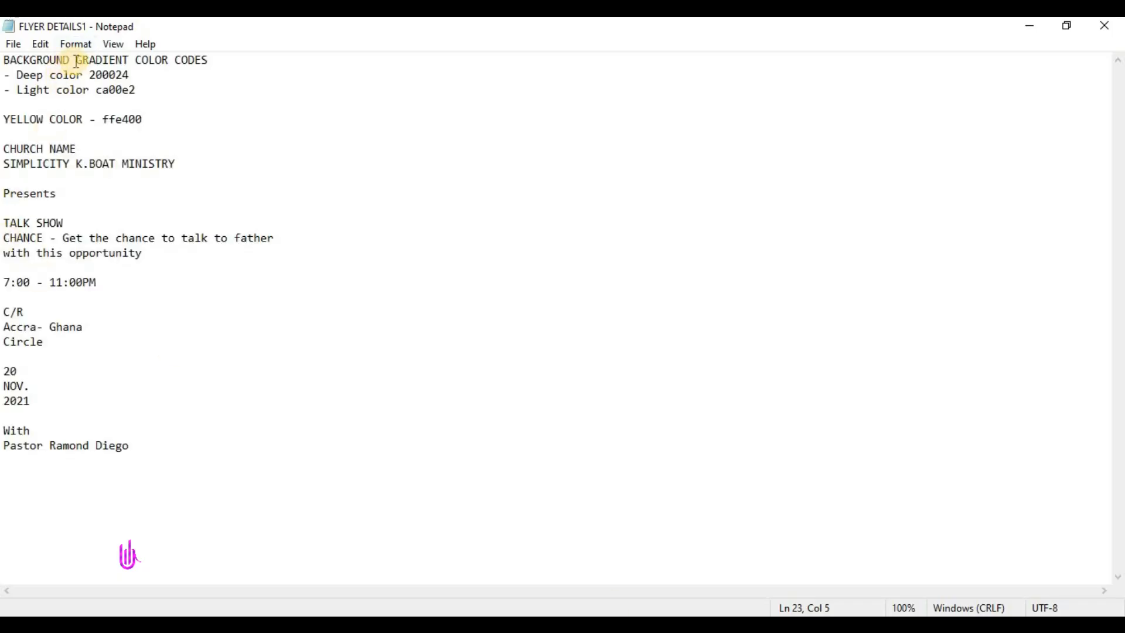
left_click_drag(89, 75, 140, 73)
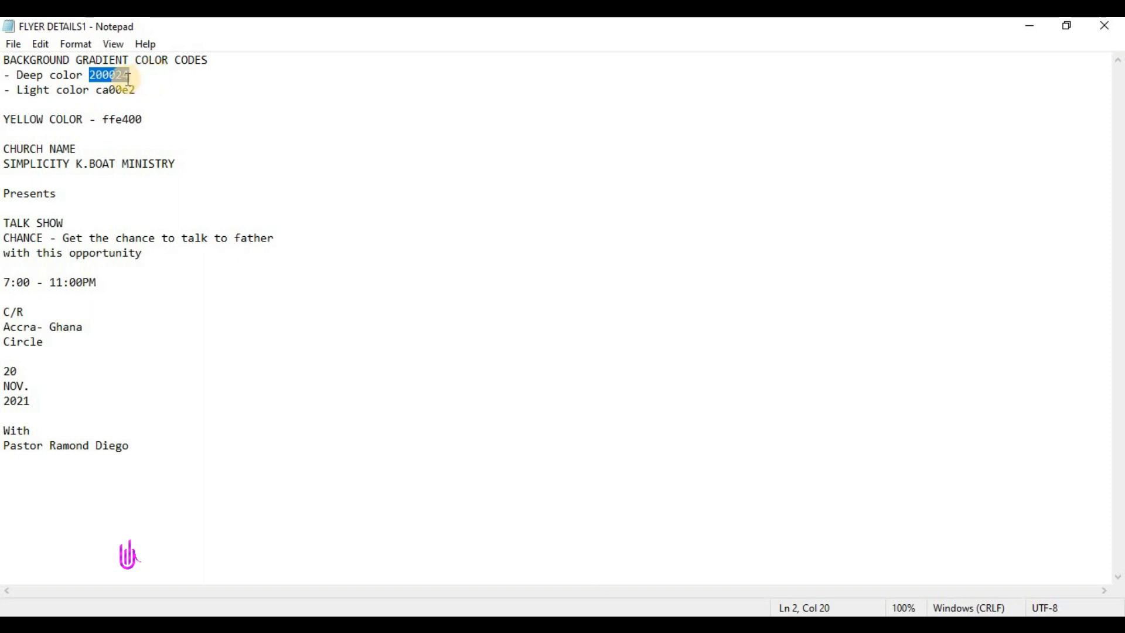
right_click(102, 70)
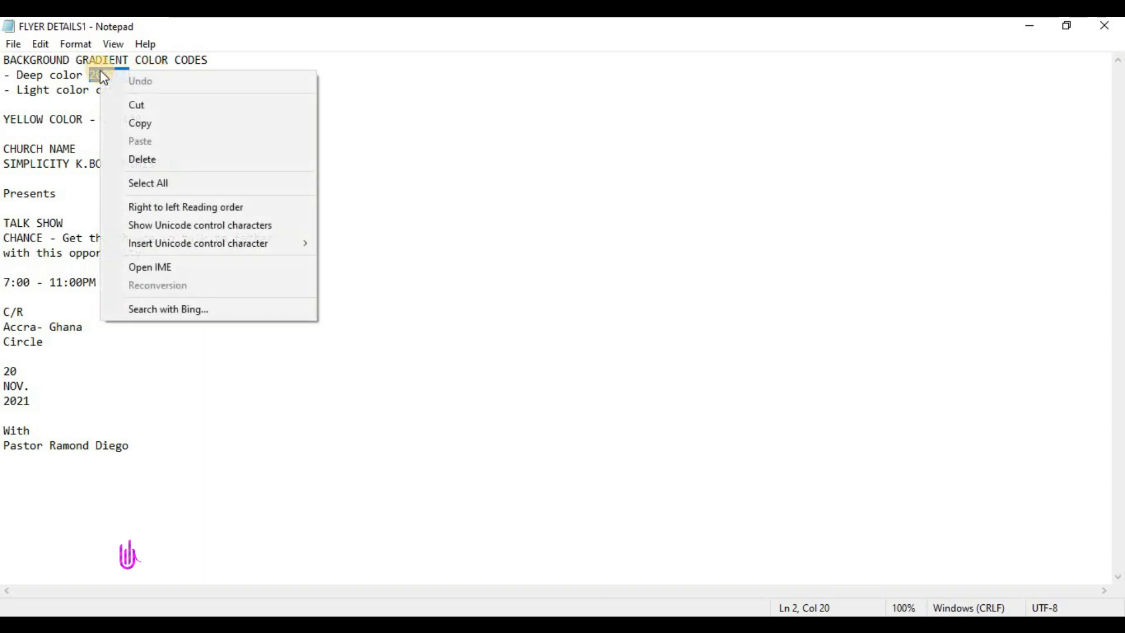
left_click(110, 122)
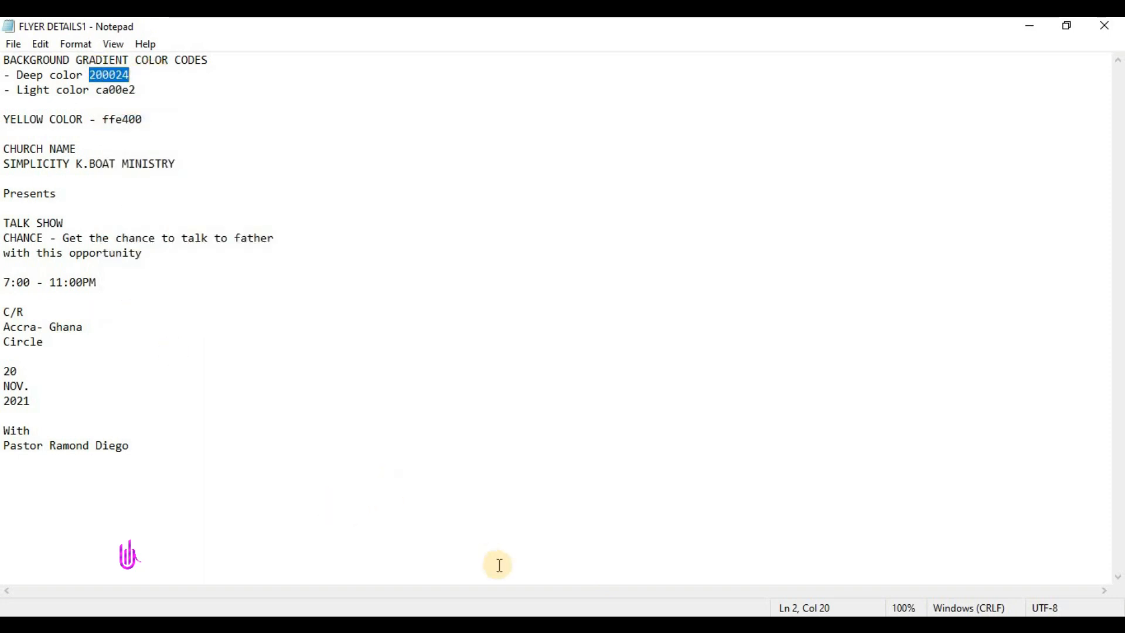
left_click(505, 623)
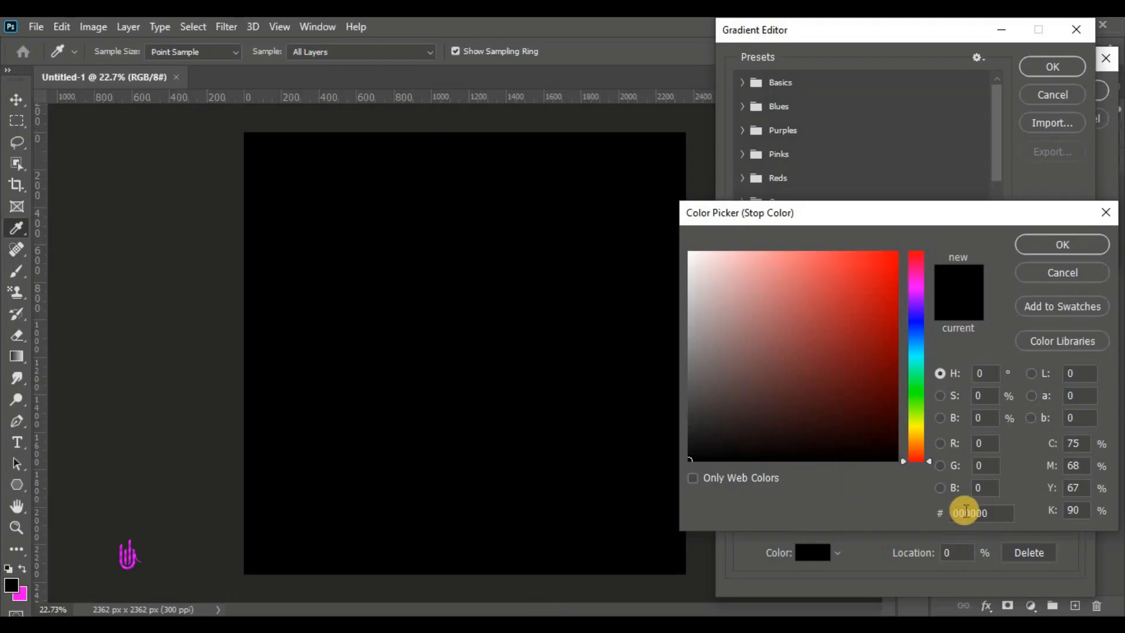
left_click_drag(986, 515, 932, 514)
right_click(977, 516)
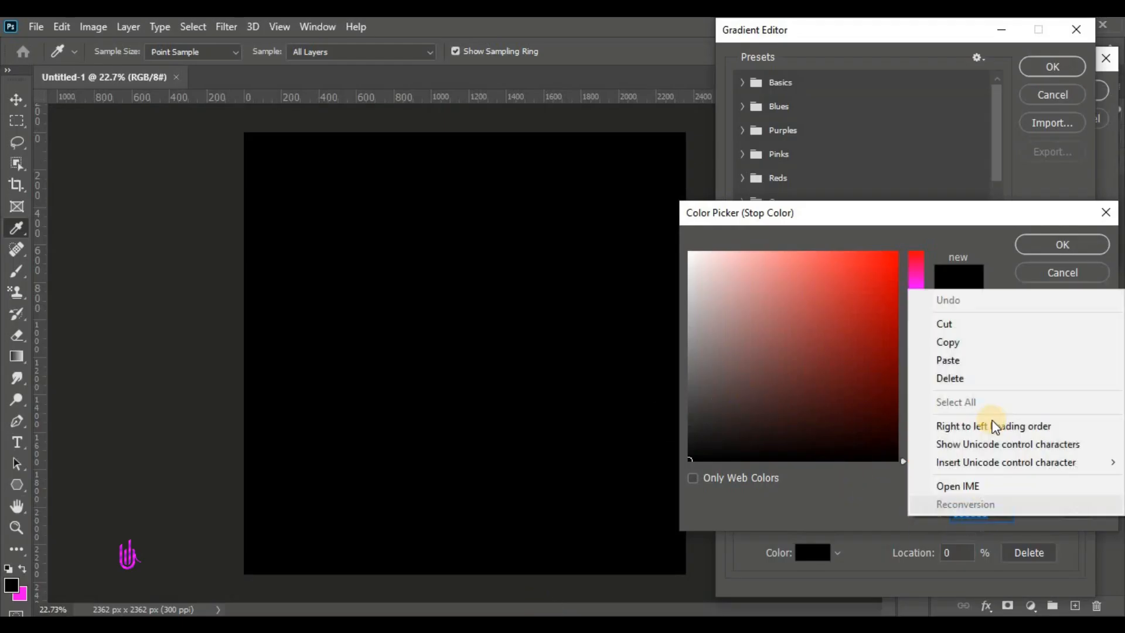
left_click(956, 362)
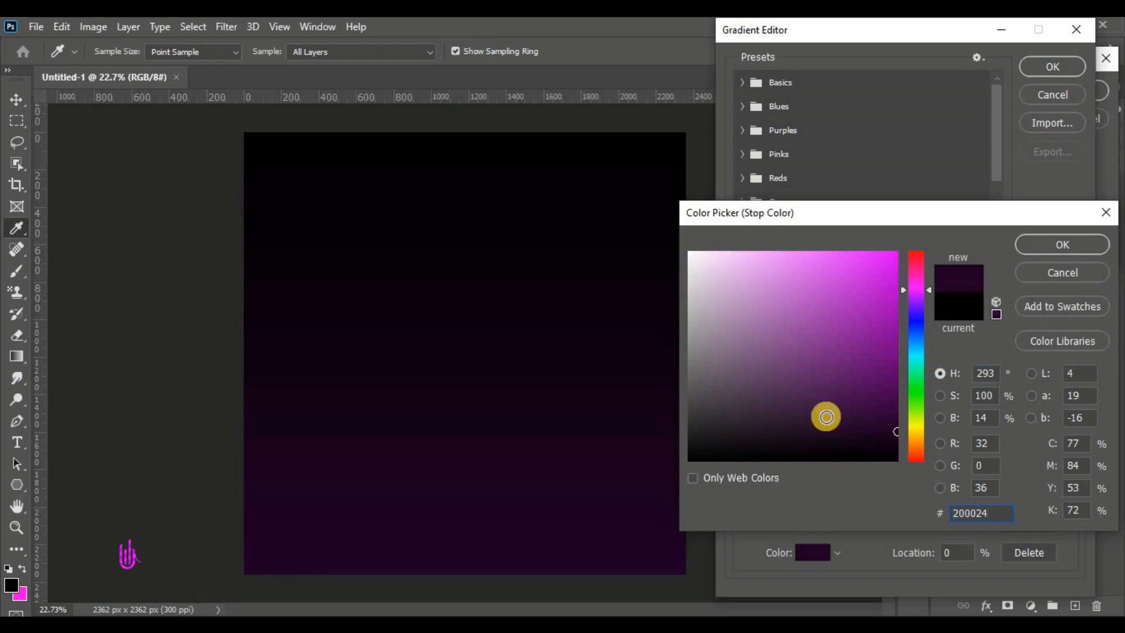
left_click(1058, 246)
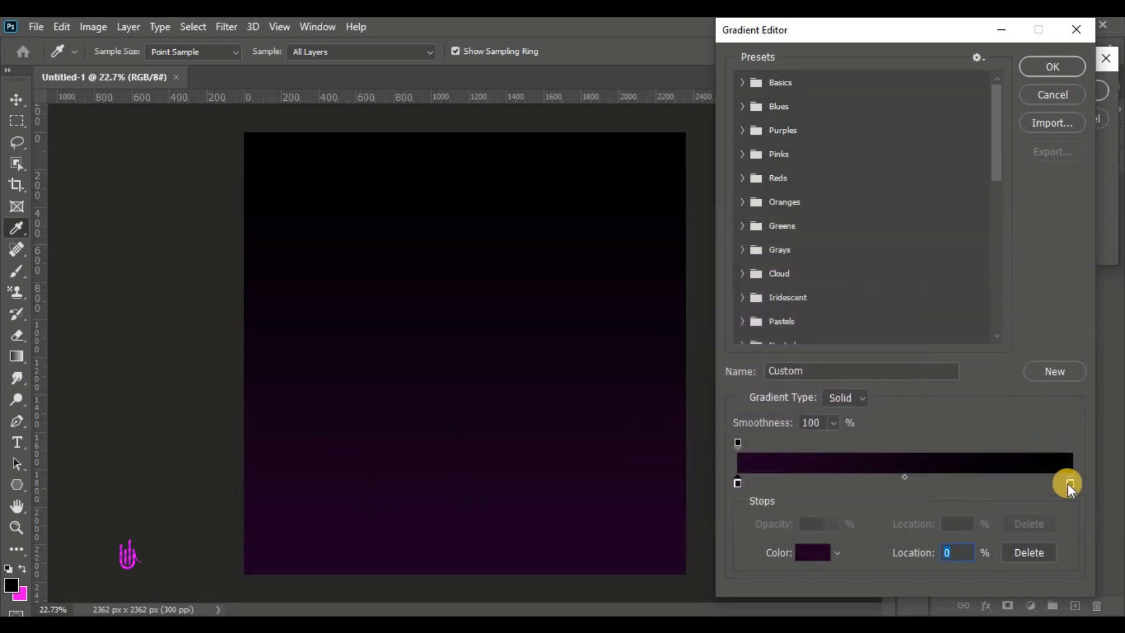
Set the gradient's right color stop to the light color ca00e2, copied from the FLYER DETAILS1 notes in Notepad
left_click(1070, 481)
left_click(814, 552)
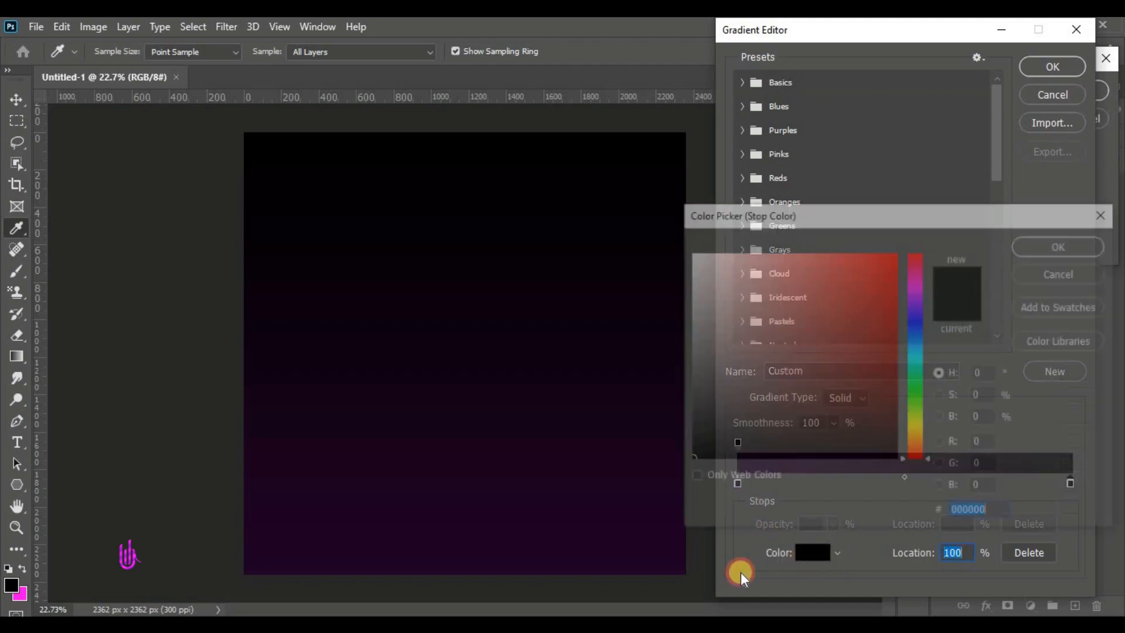
key("alt+Tab")
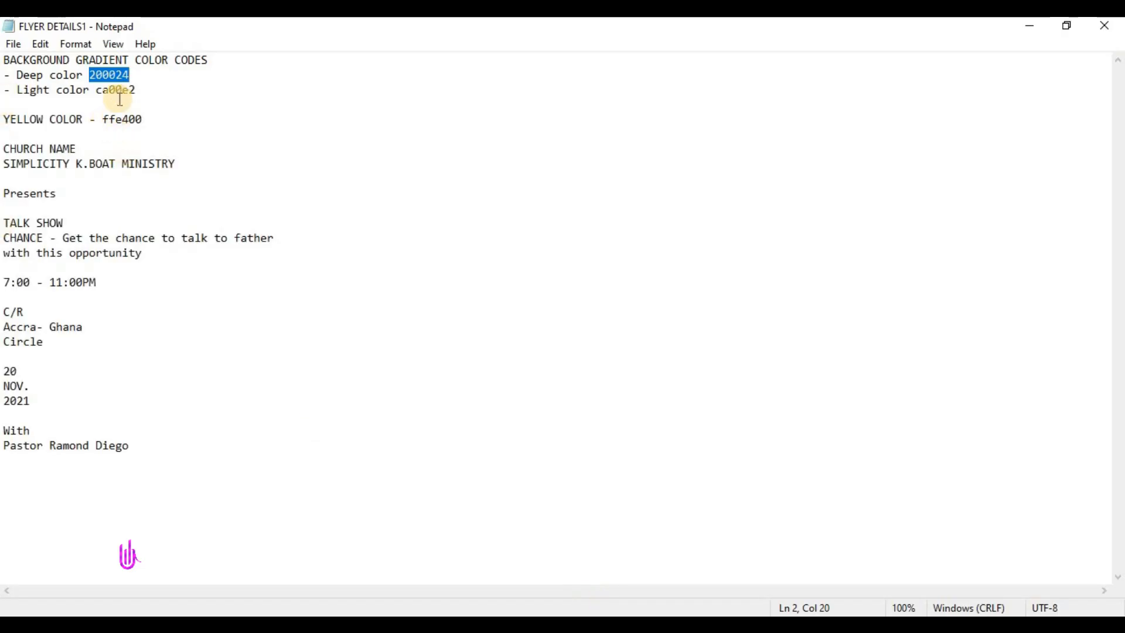
left_click_drag(97, 94, 223, 90)
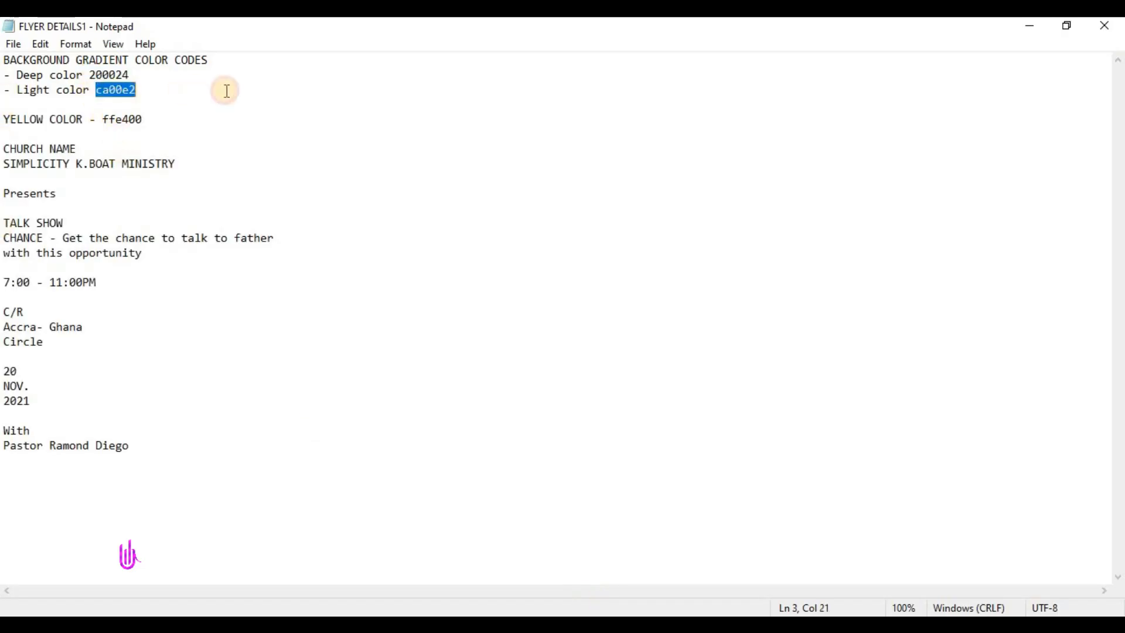
right_click(100, 91)
left_click(153, 144)
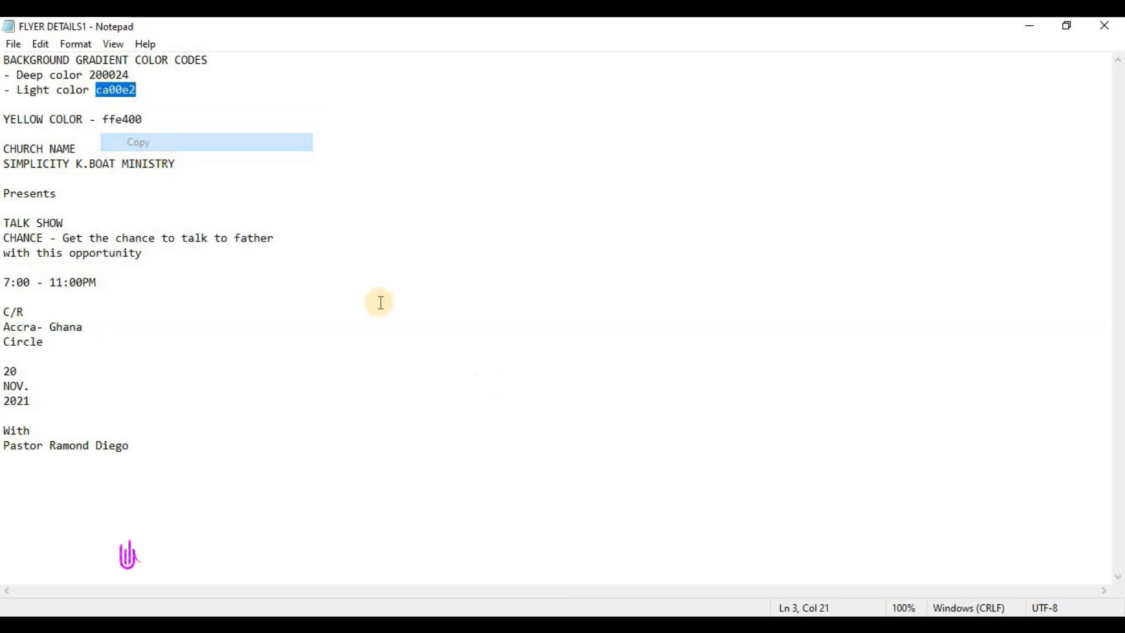
key("alt+Tab")
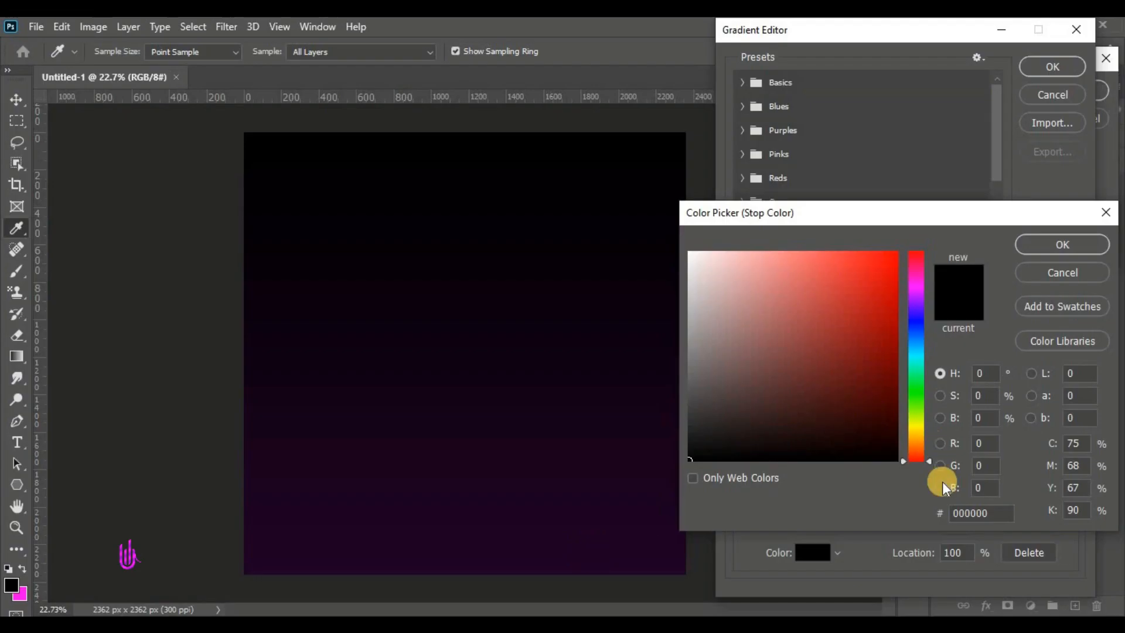
left_click_drag(1004, 513, 955, 515)
right_click(955, 514)
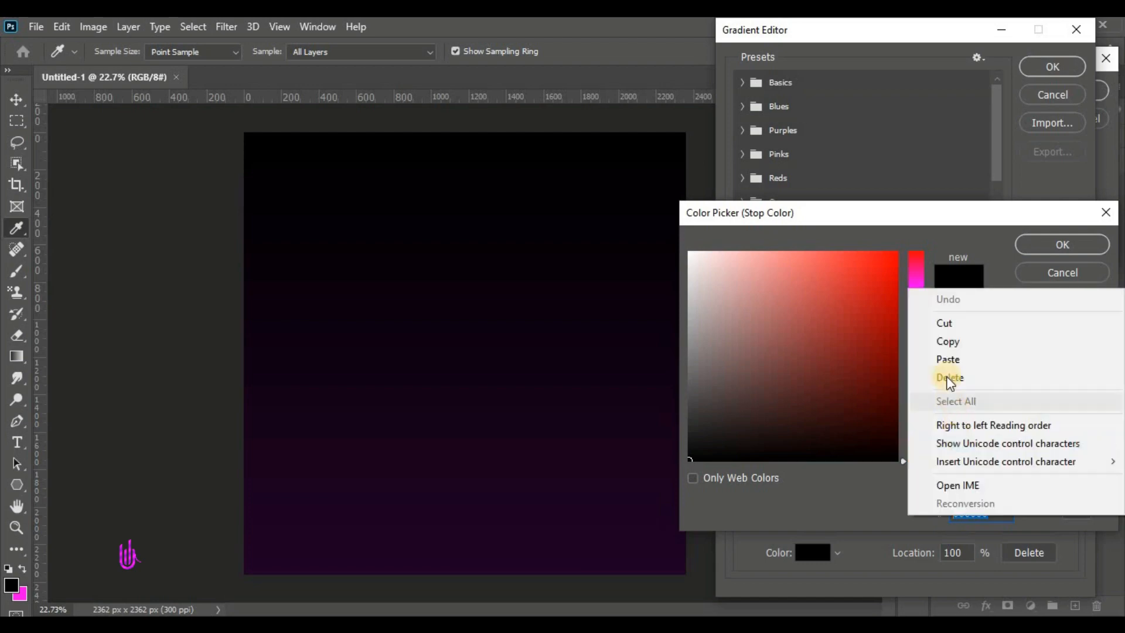
left_click(950, 360)
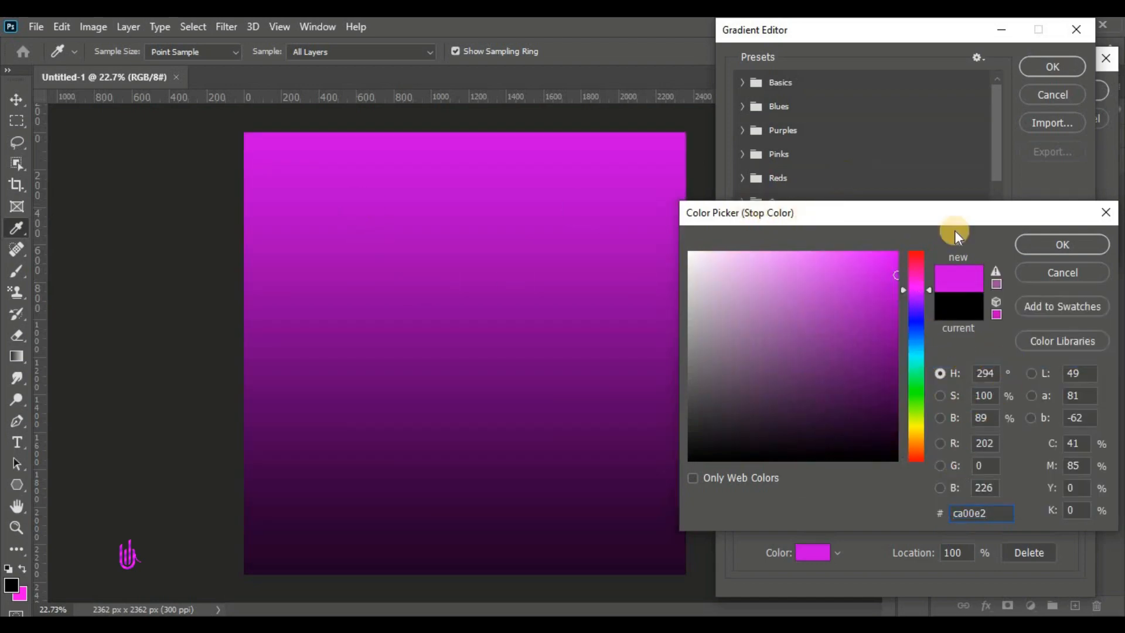
left_click(1047, 242)
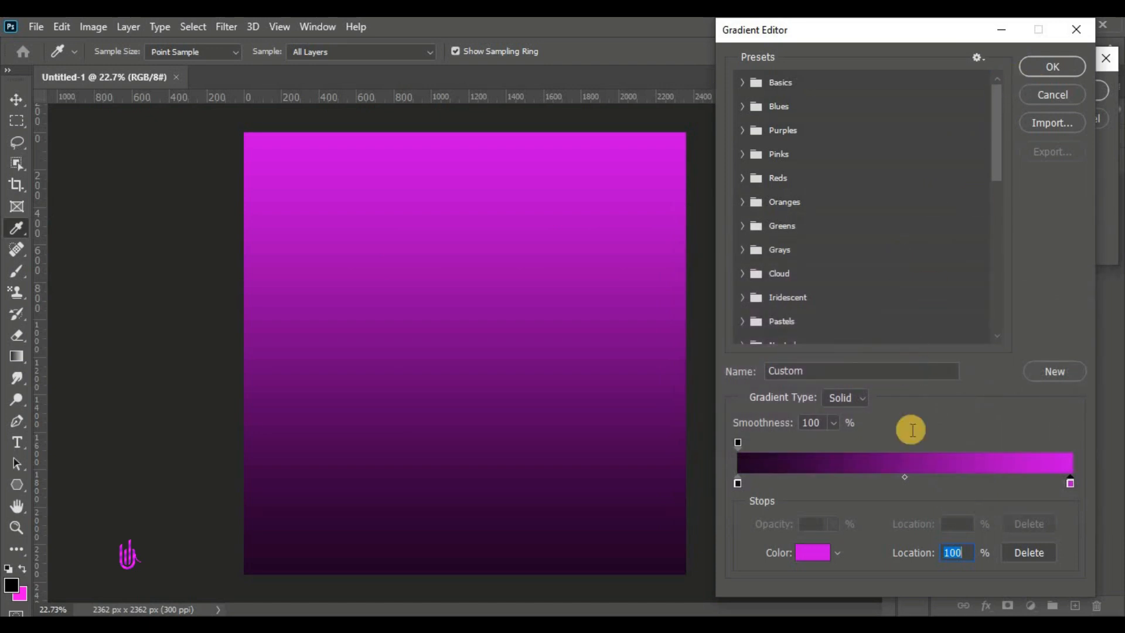
Move the midpoint between the two color stops to a location of 70% and accept the edited gradient
left_click(904, 476)
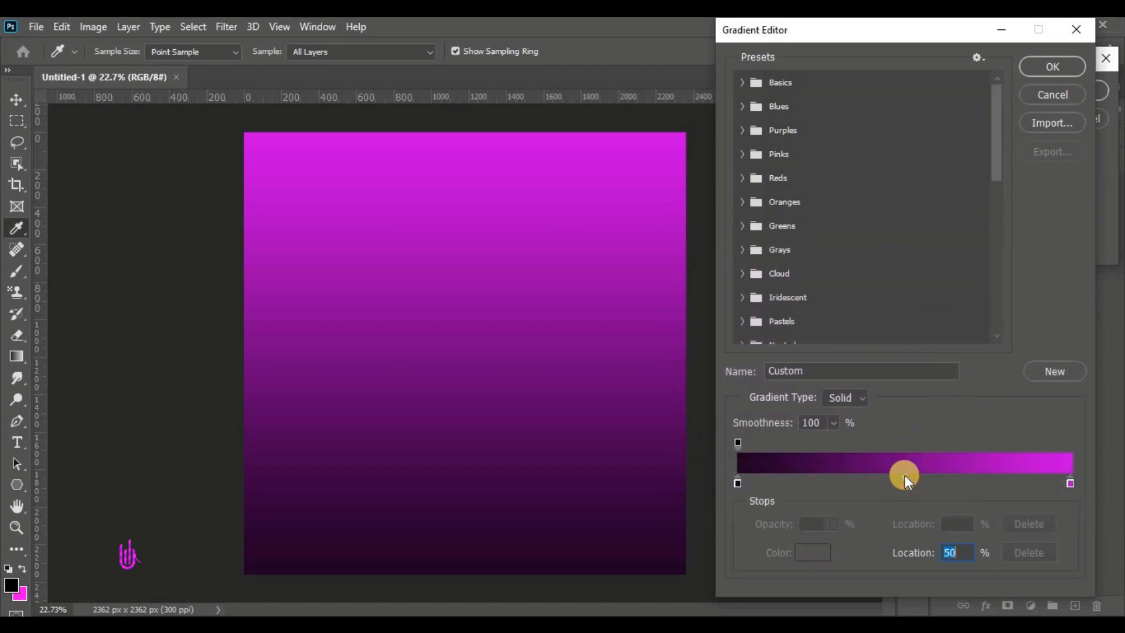
left_click_drag(905, 474, 965, 474)
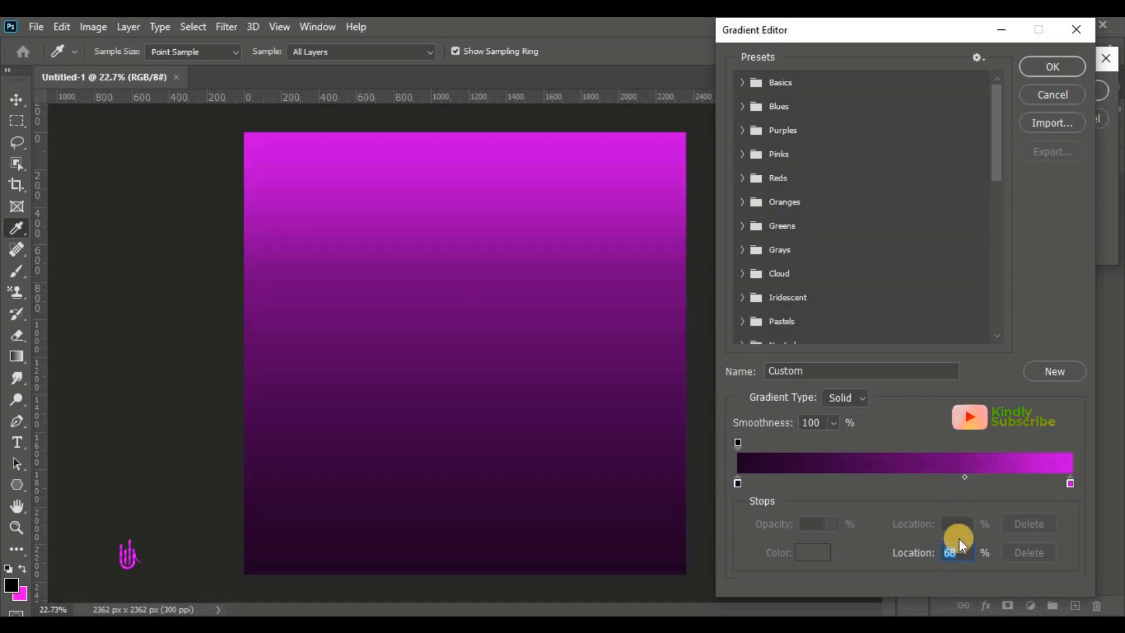
left_click(961, 547)
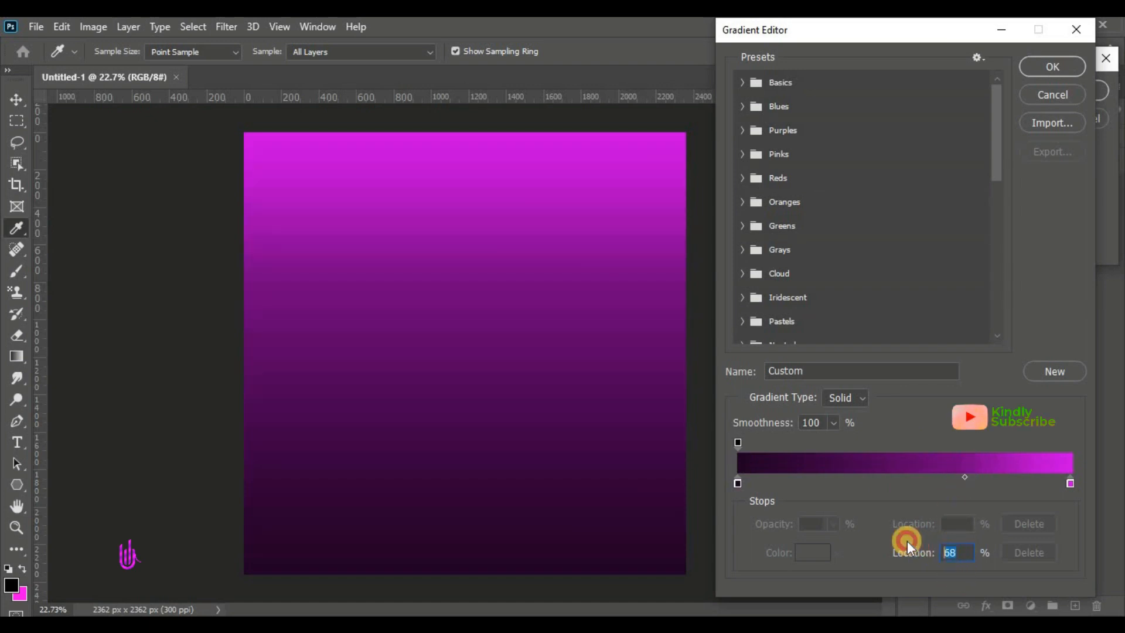
type("7")
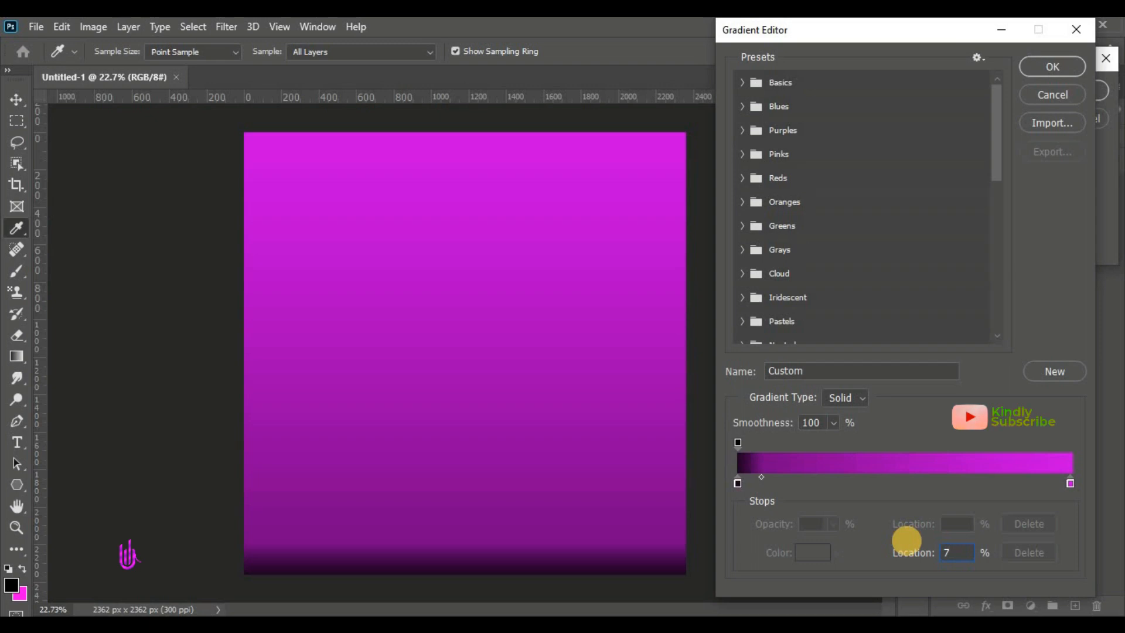
type("0")
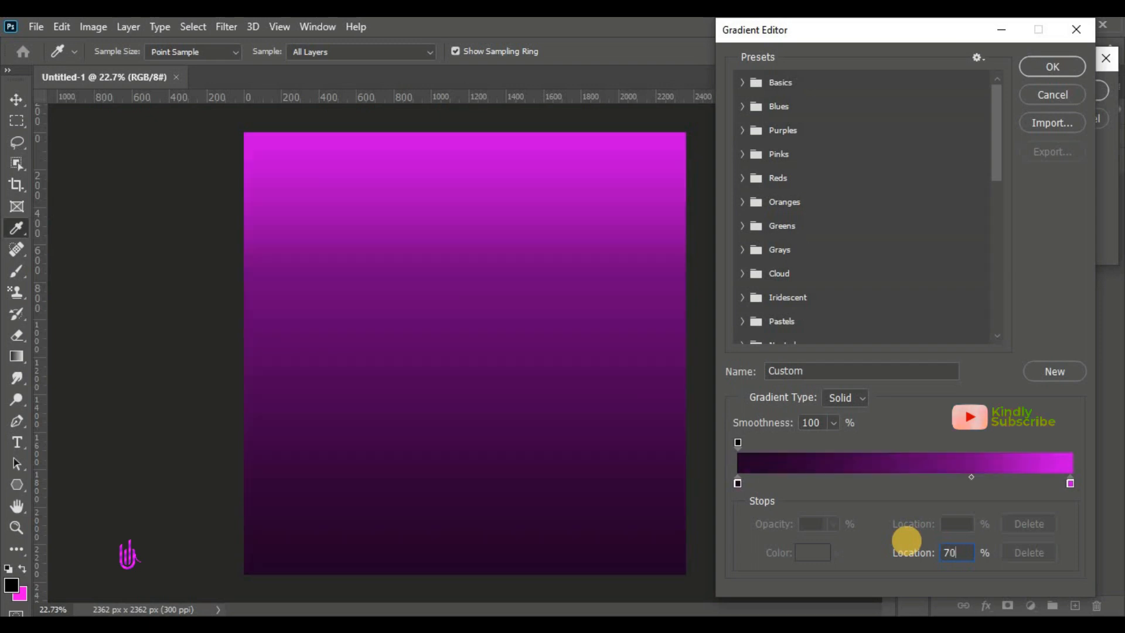
left_click(1038, 66)
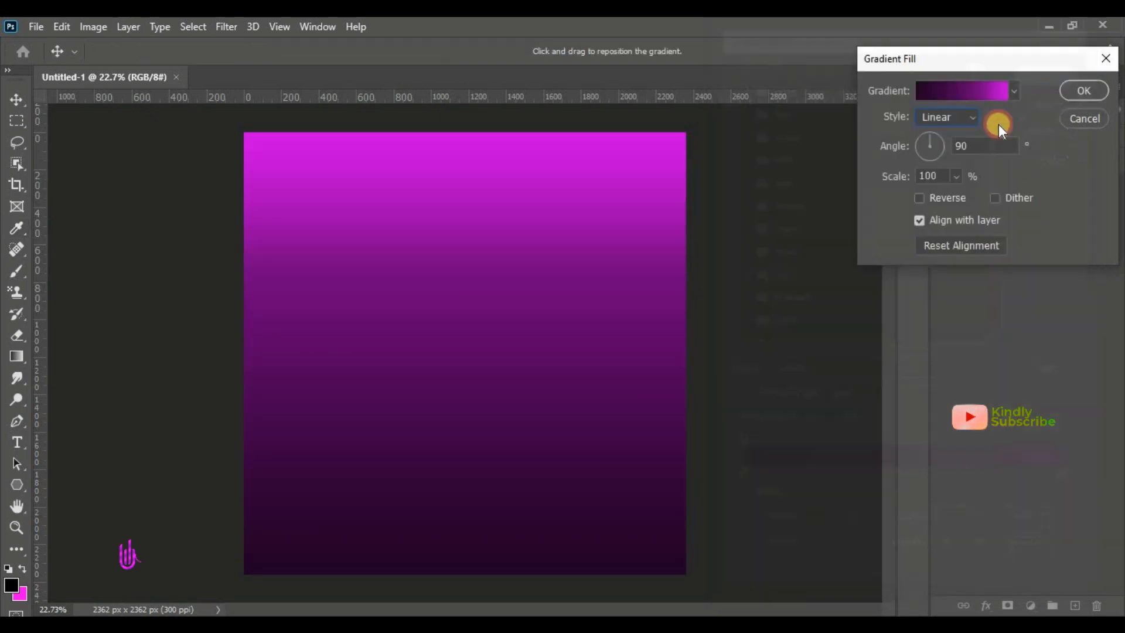
Apply the linear gradient fill with a 90° angle and 100% scale, and deselect its layer
left_click(985, 138)
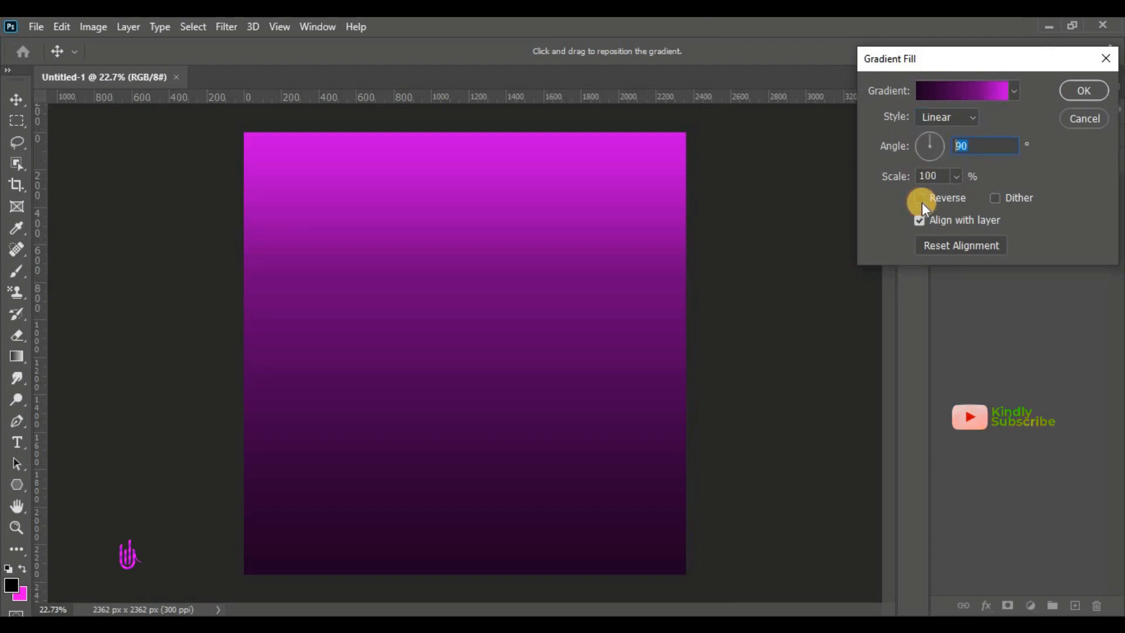
left_click(937, 174)
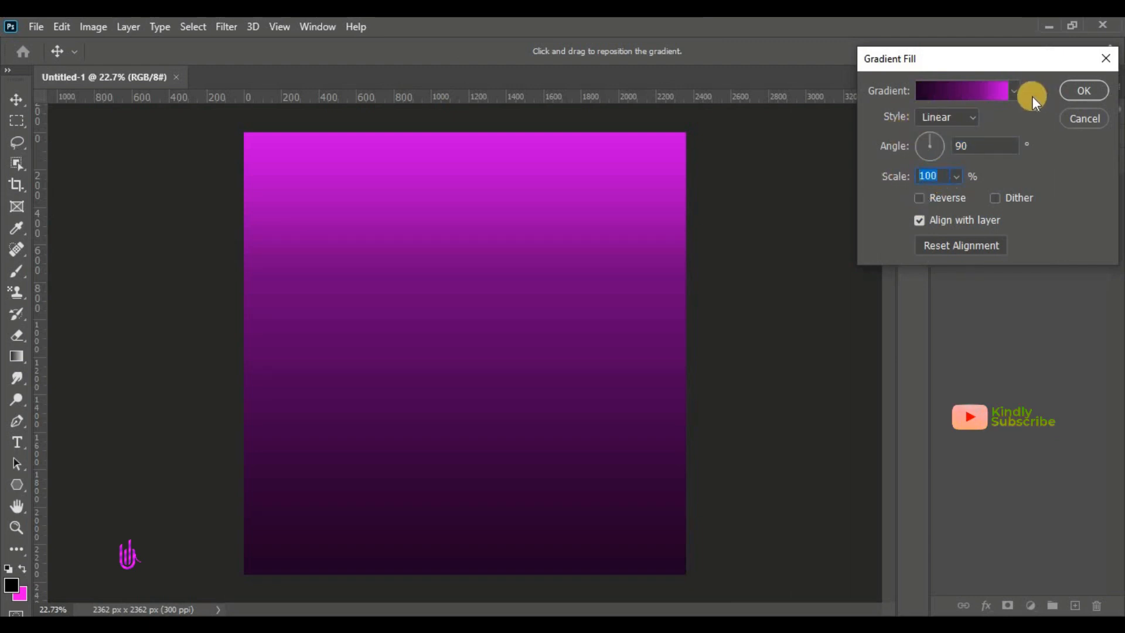
left_click(1077, 91)
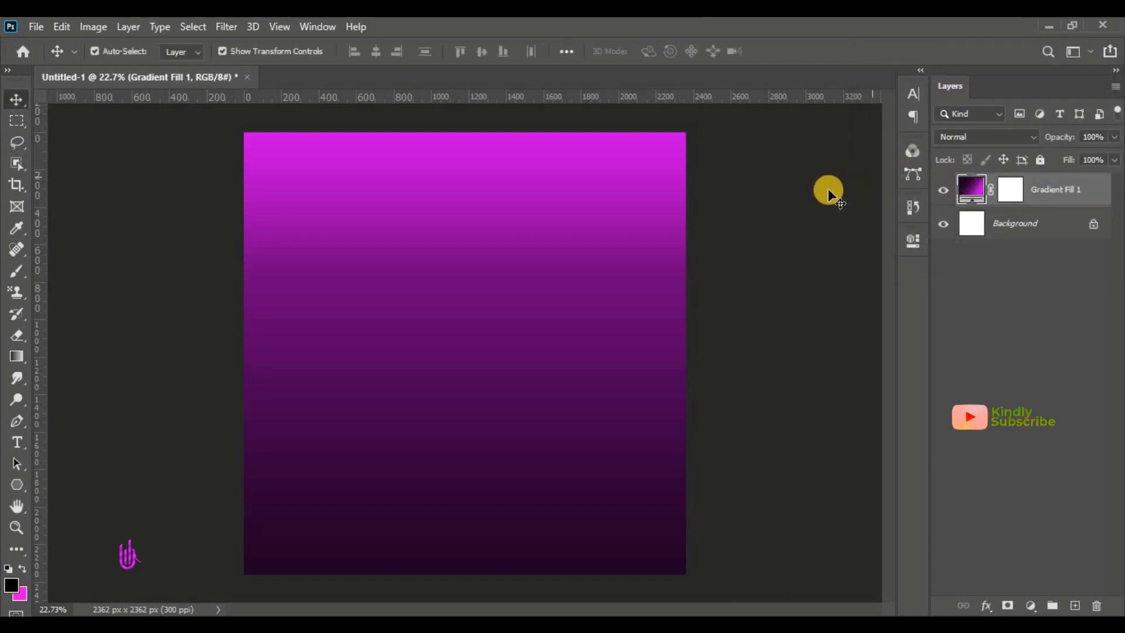
left_click(764, 199)
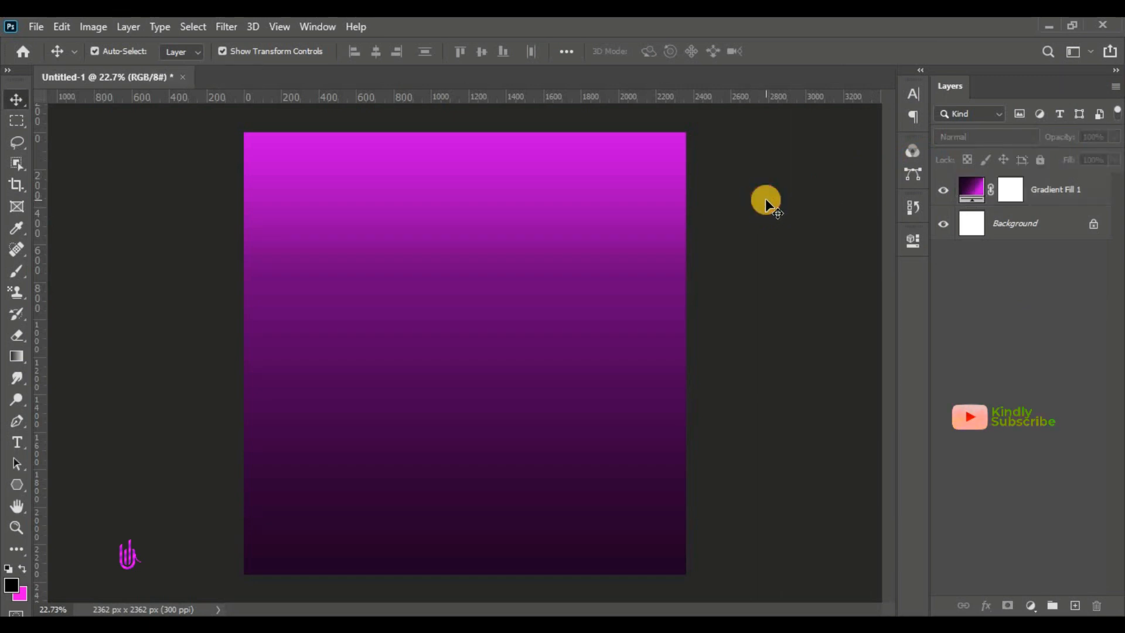
Place the Blur image file from the One ON One folder as an embedded image
left_click(33, 27)
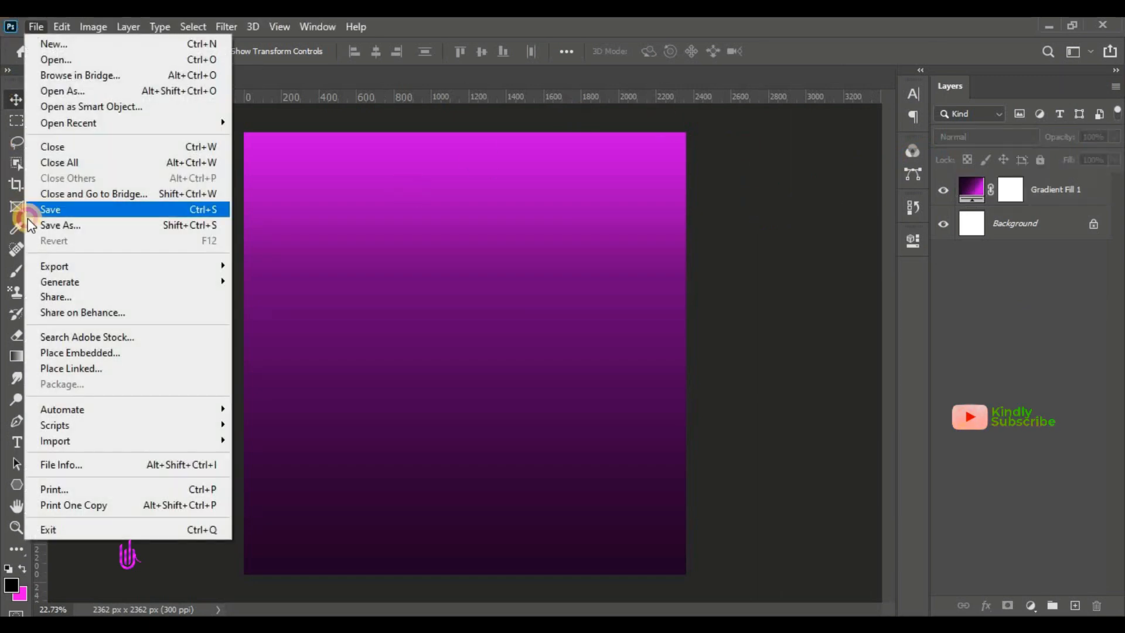
left_click(92, 353)
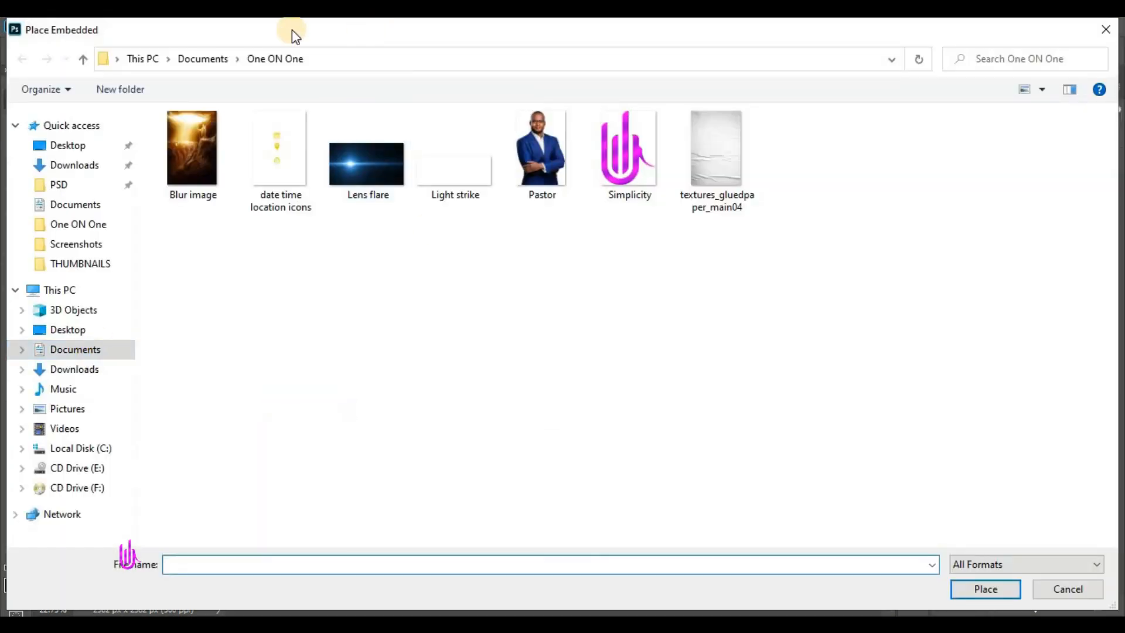
left_click(195, 171)
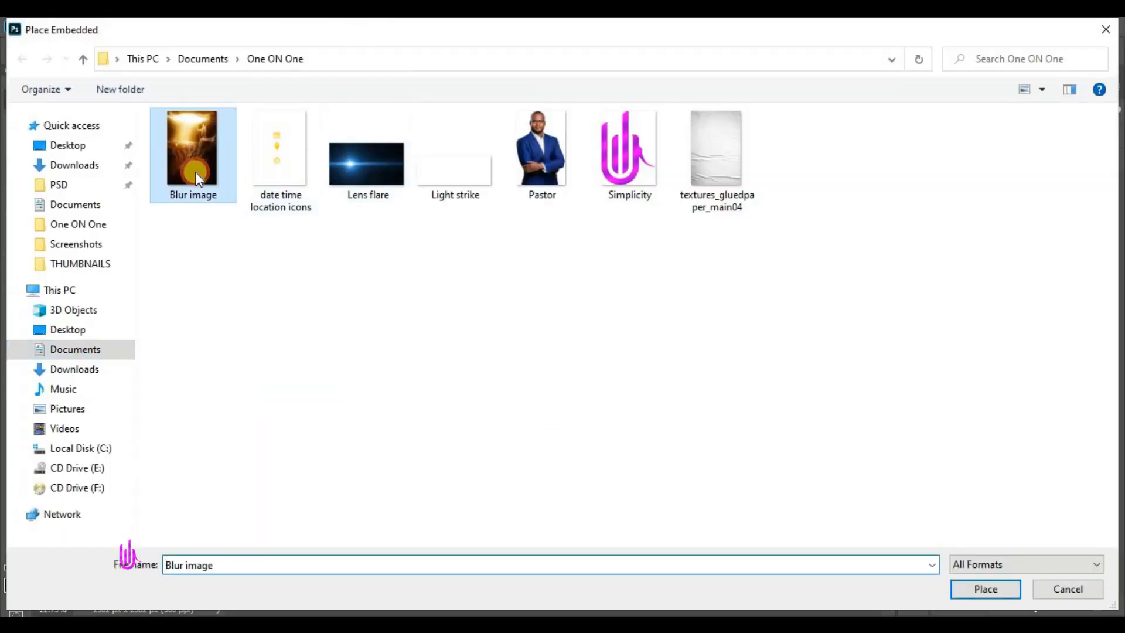
left_click(974, 587)
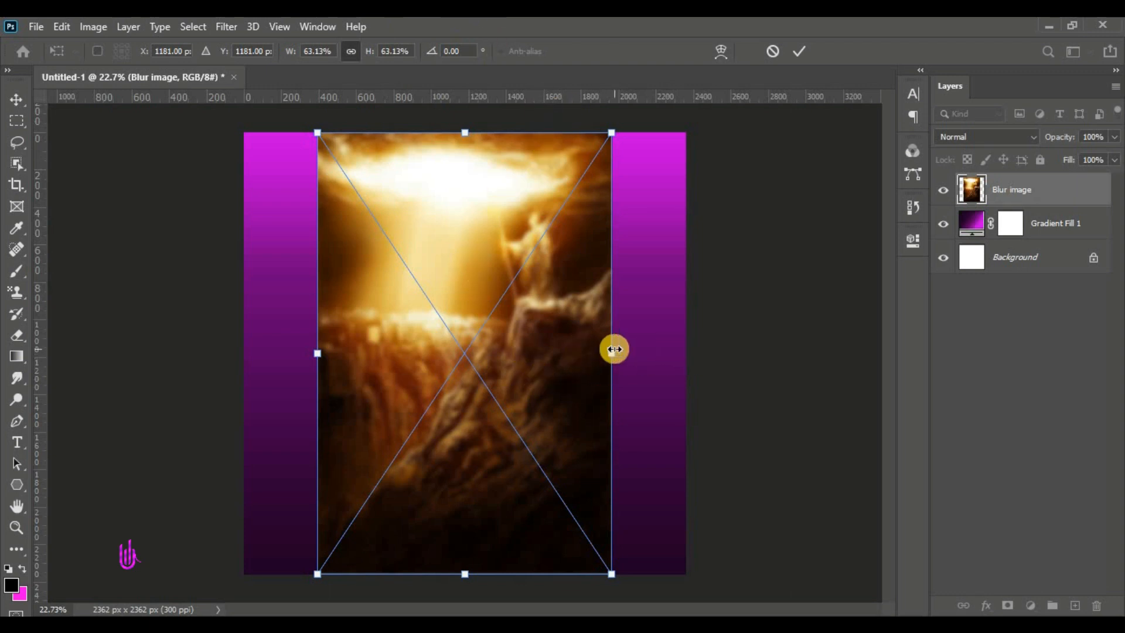
Stretch the blur image to the full canvas width and move it up to about Y 433 px, leaving a strip of gradient below
left_click_drag(615, 349, 686, 353)
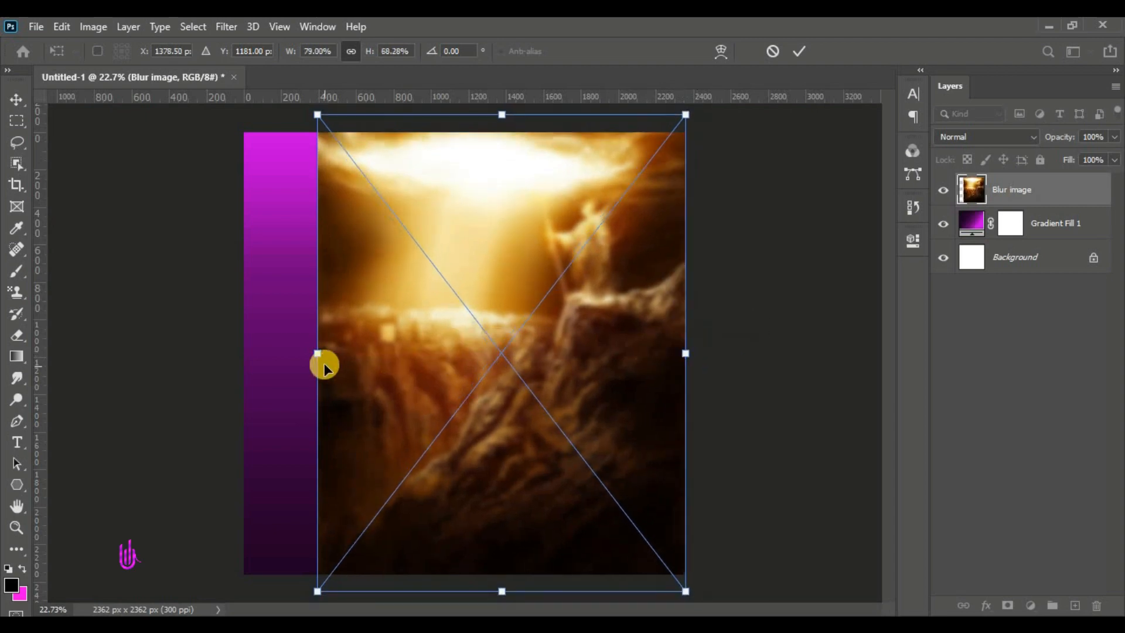
left_click_drag(316, 353, 240, 365)
left_click_drag(459, 519, 490, 338)
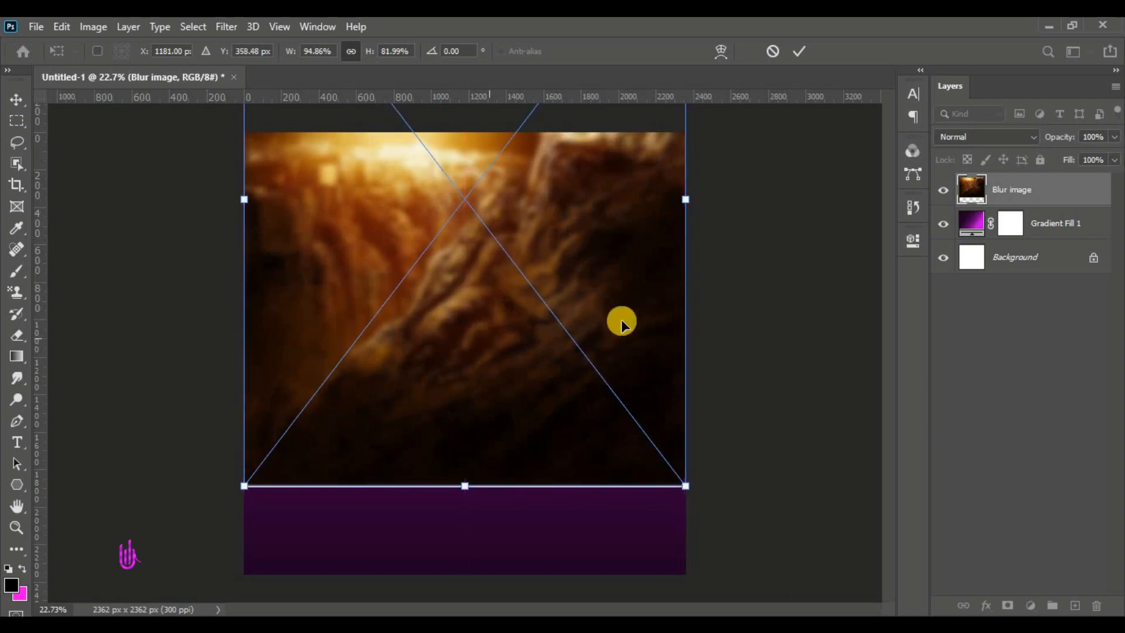
left_click_drag(419, 446, 419, 471)
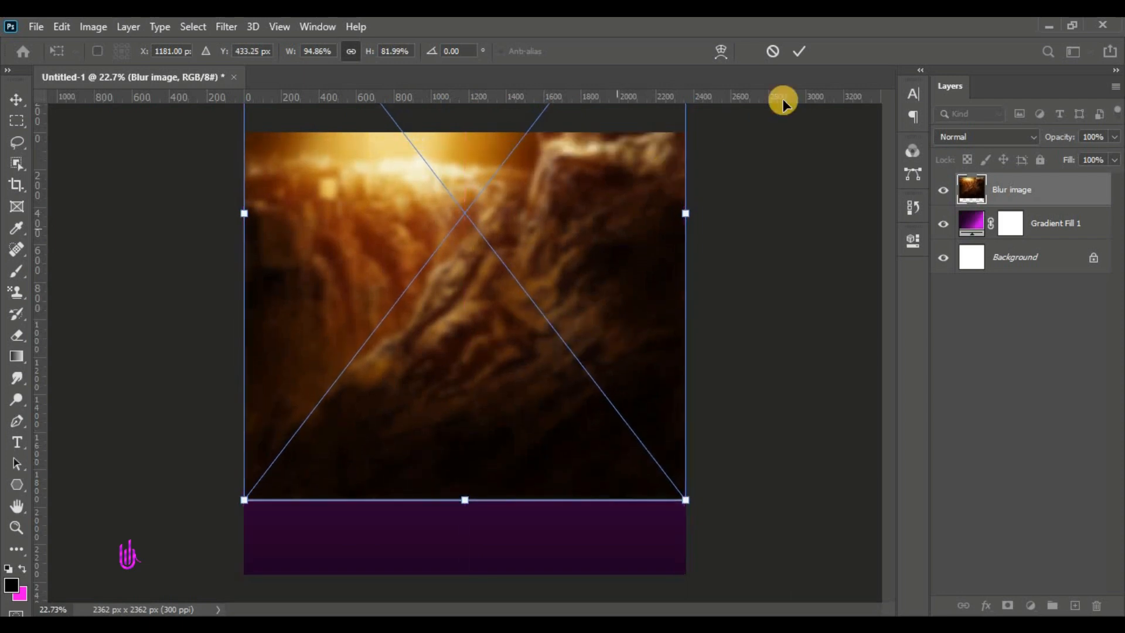
left_click(805, 55)
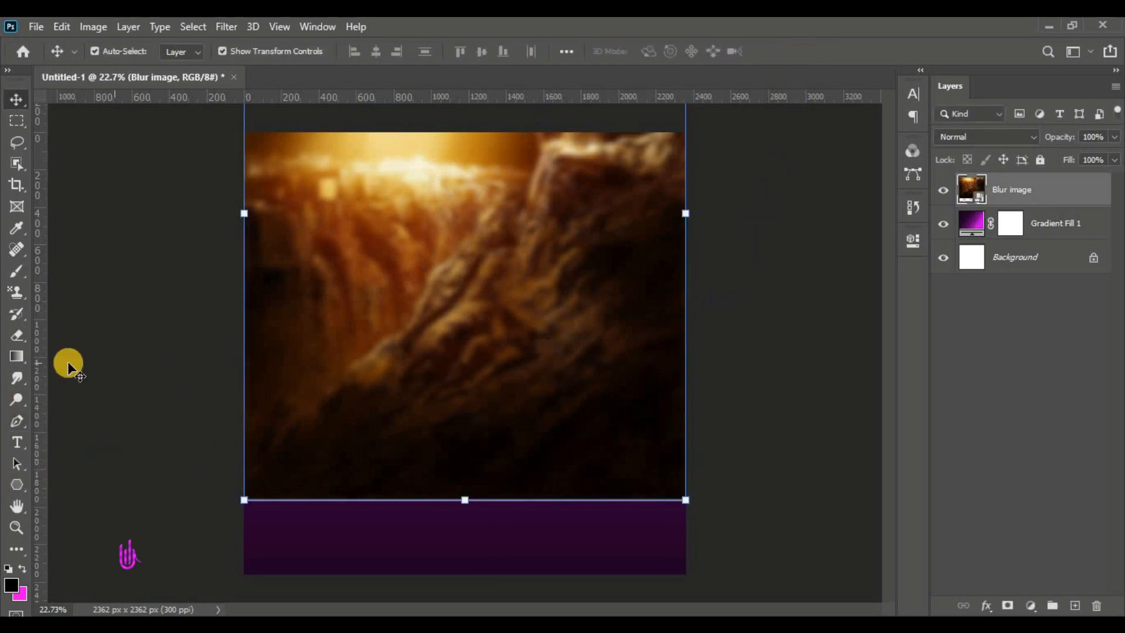
left_click(116, 148)
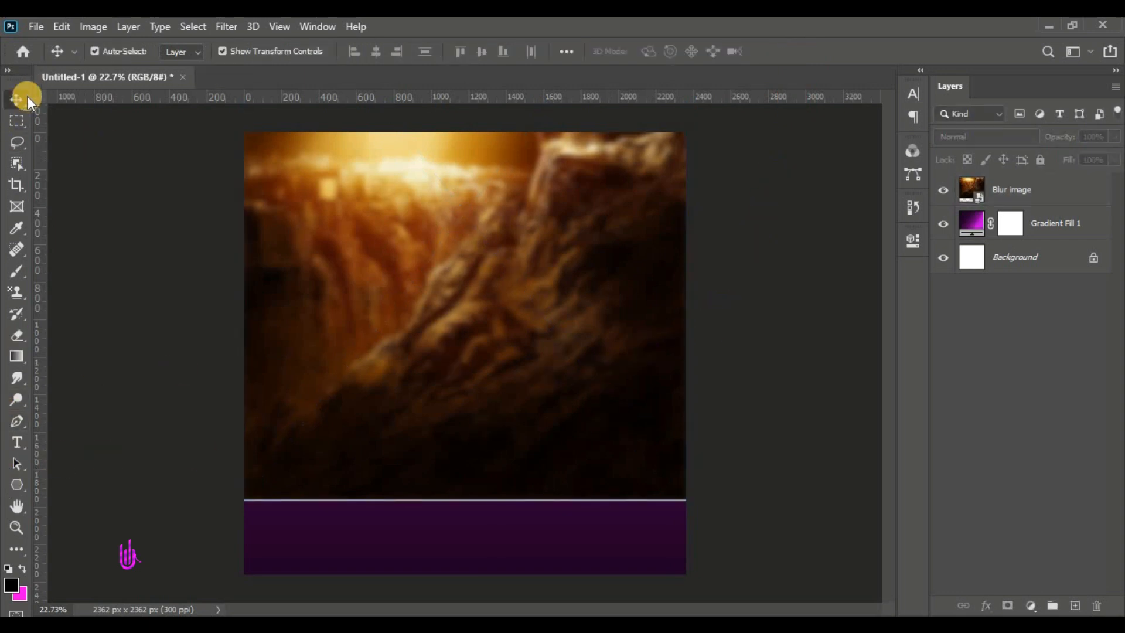
Set the blur image layer's blend mode to Luminosity and its opacity to 84%
left_click(338, 189)
left_click(1003, 135)
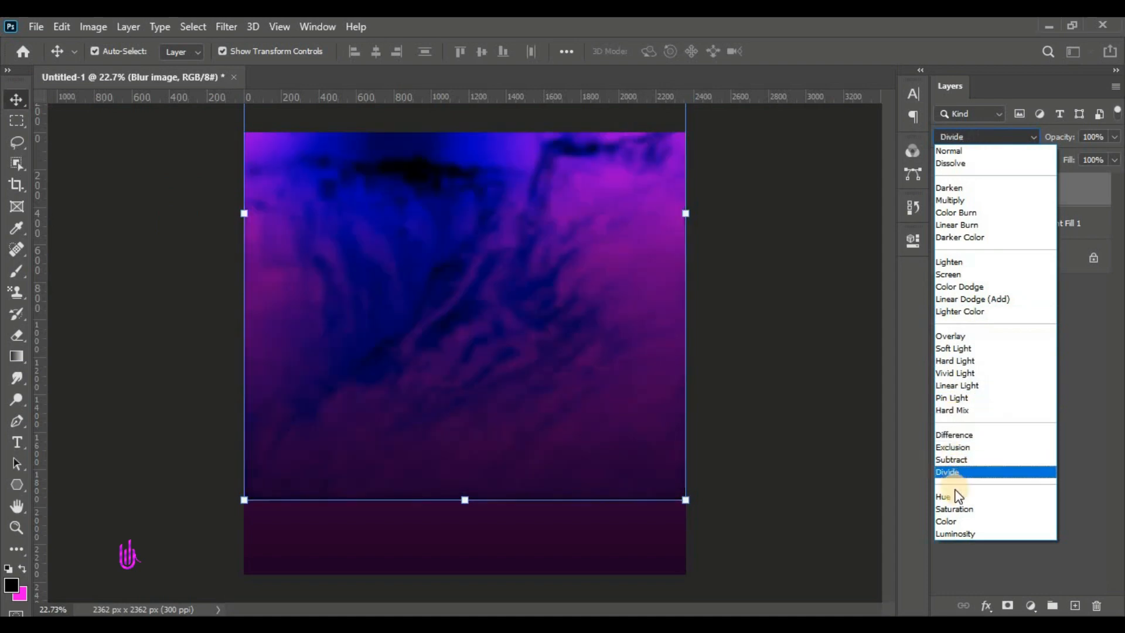
left_click(954, 532)
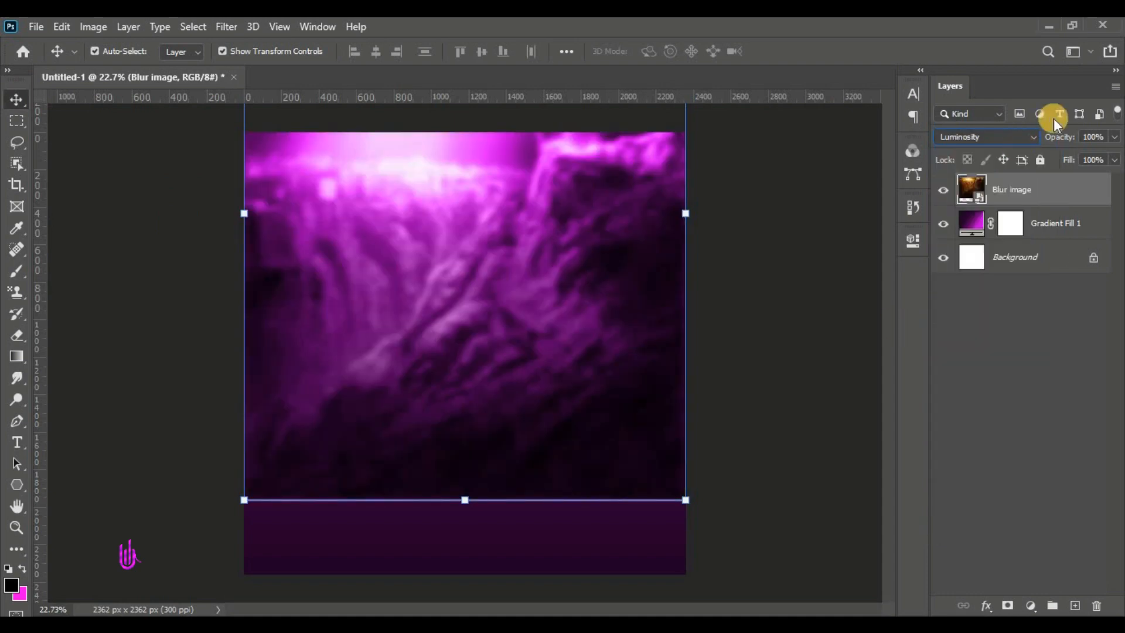
left_click(1106, 136)
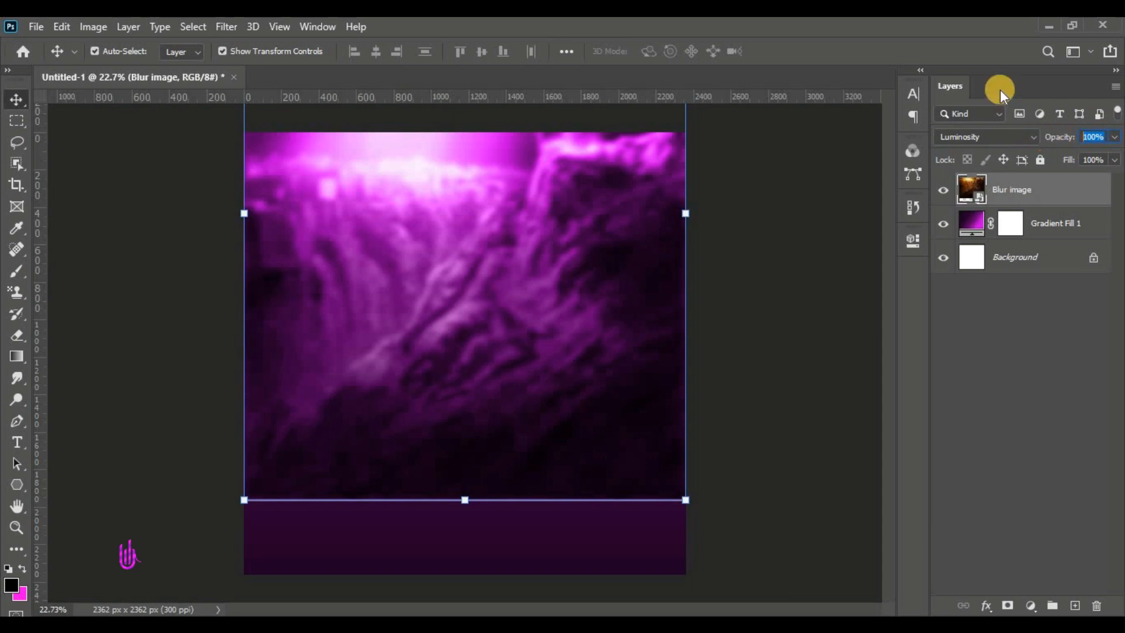
type("84")
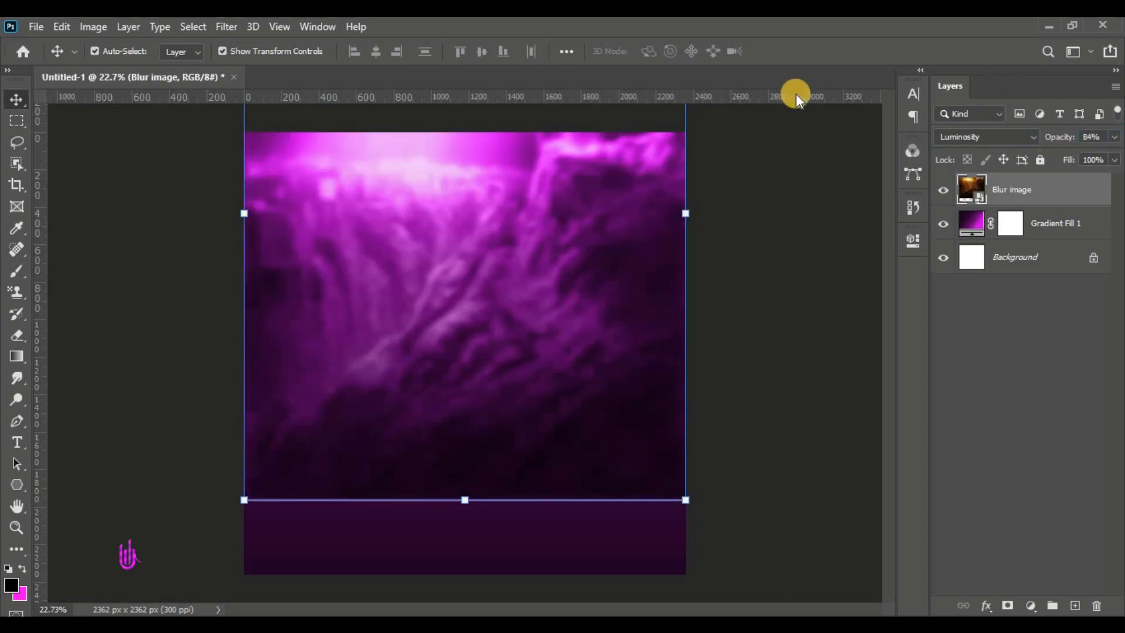
left_click(725, 236)
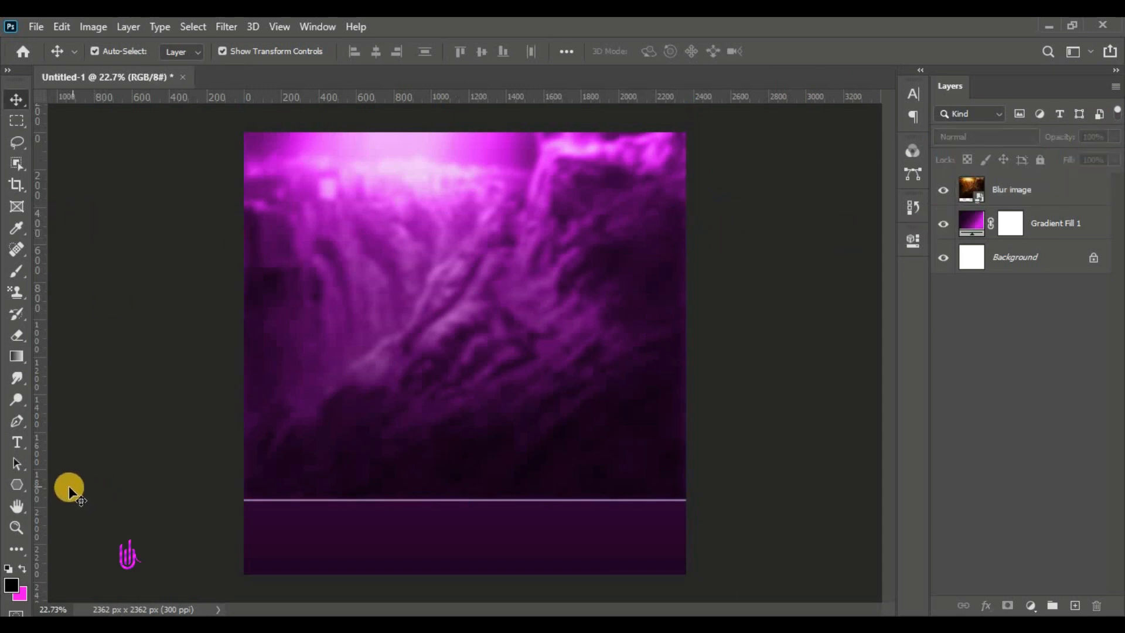
Draw a rectangle about 2565 × 476 px across the bottom of the canvas, covering the strip below the blur image
left_click(10, 488)
right_click(12, 489)
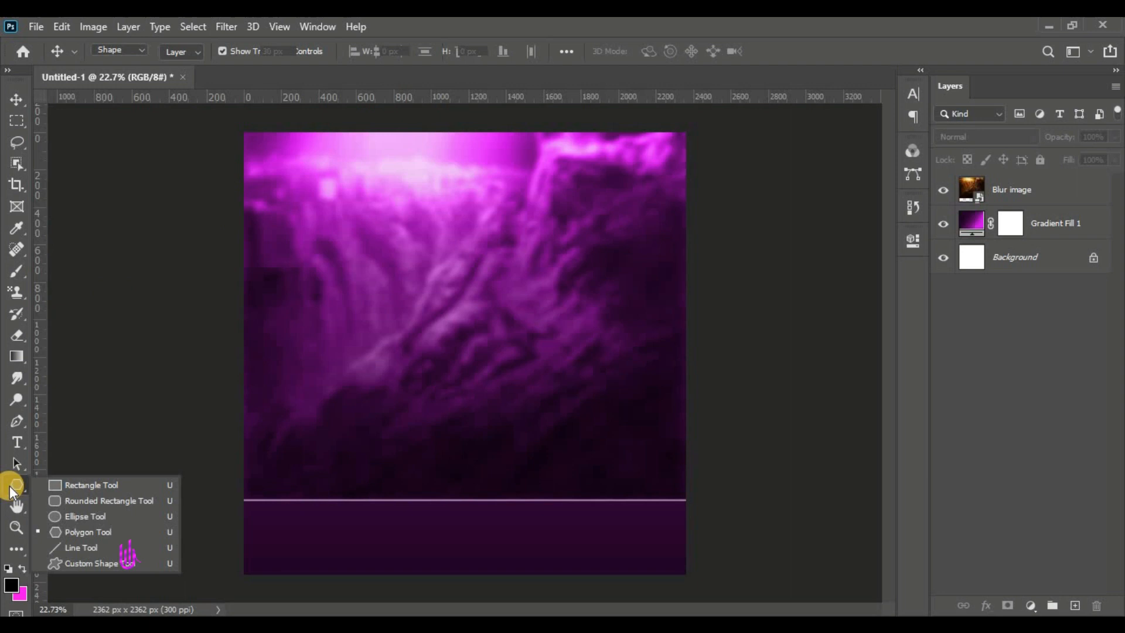
left_click(78, 479)
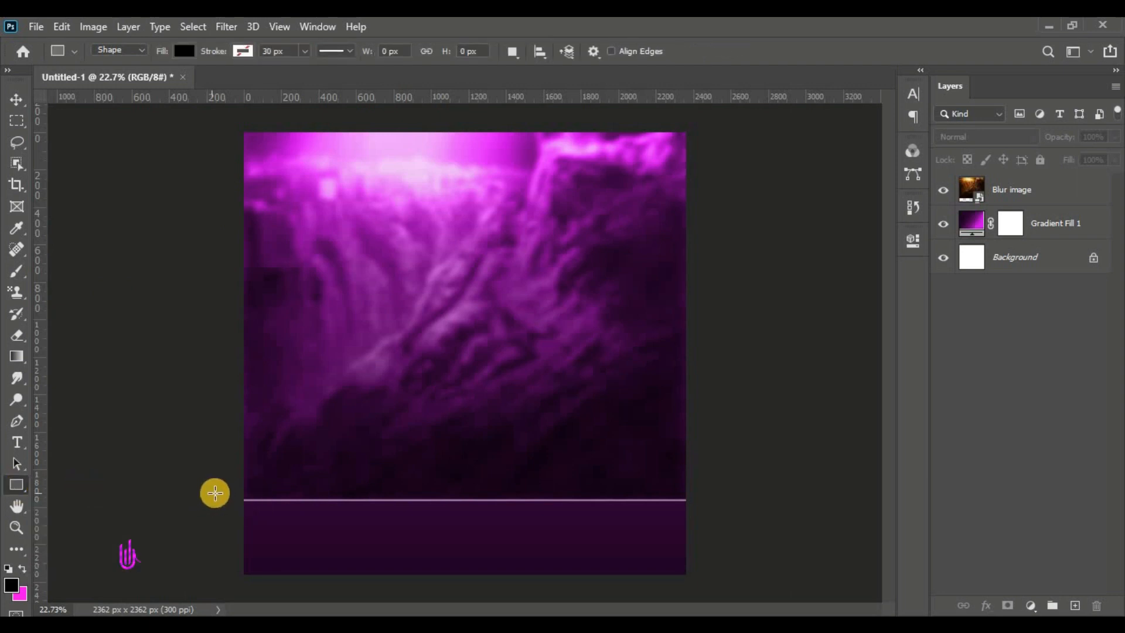
left_click_drag(215, 494, 695, 581)
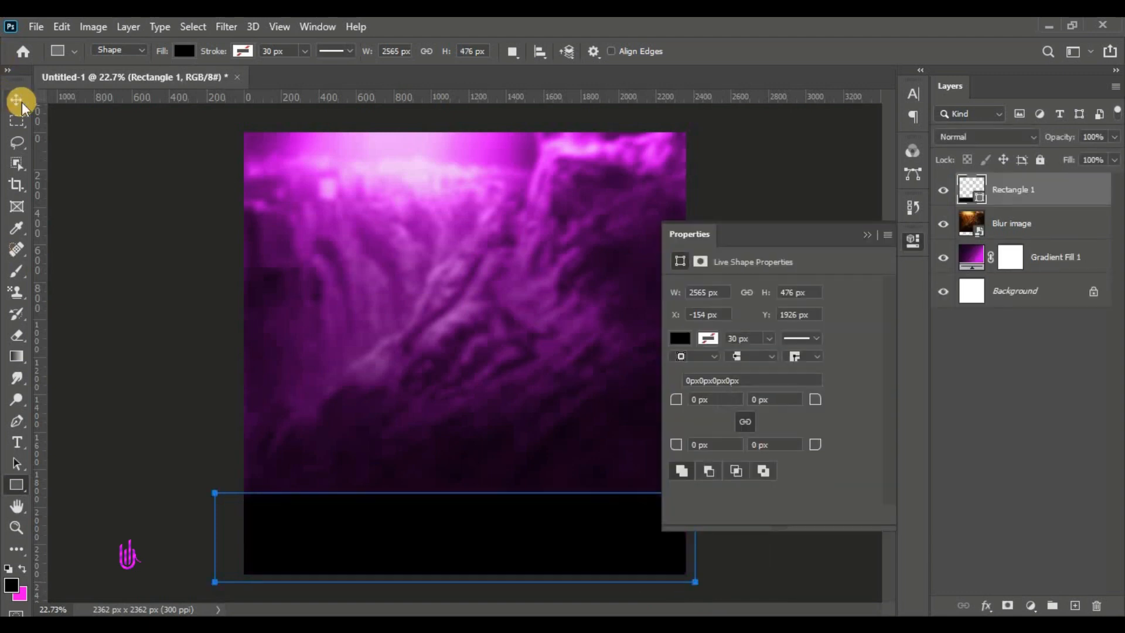
left_click(21, 103)
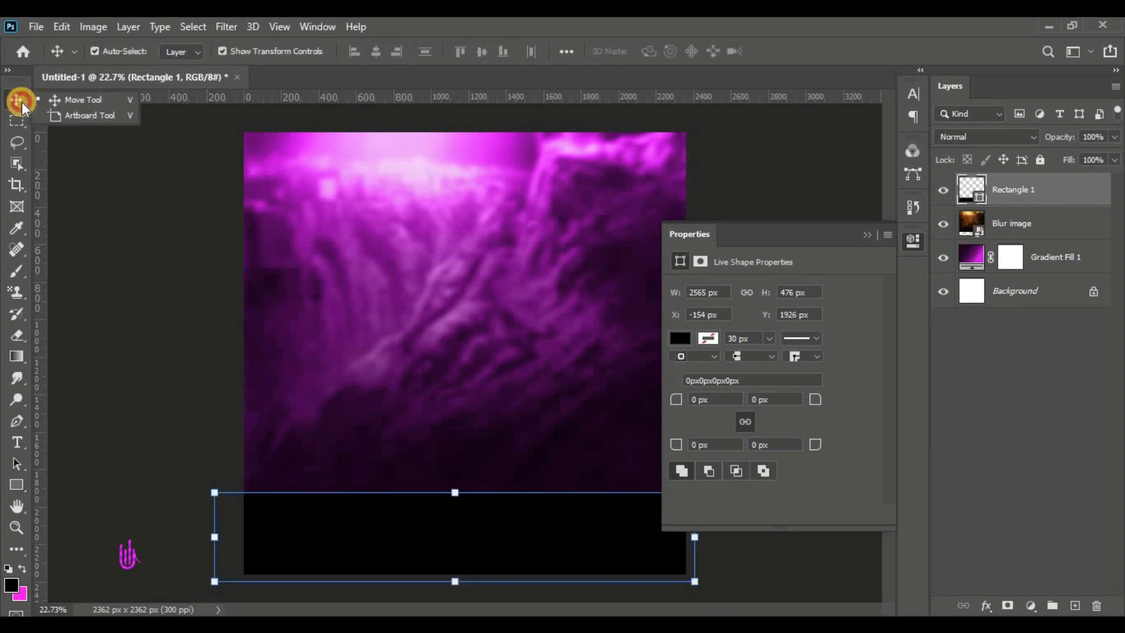
left_click(863, 239)
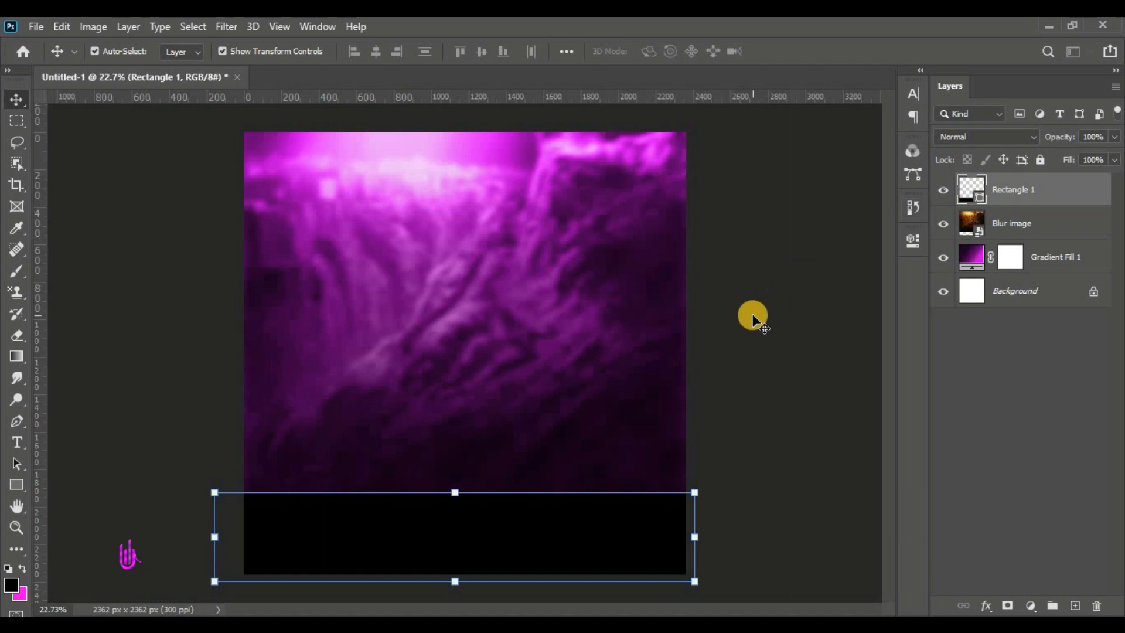
Change the bottom rectangle's fill color to near-white fffdfd
double_click(980, 199)
left_click_drag(803, 302, 661, 221)
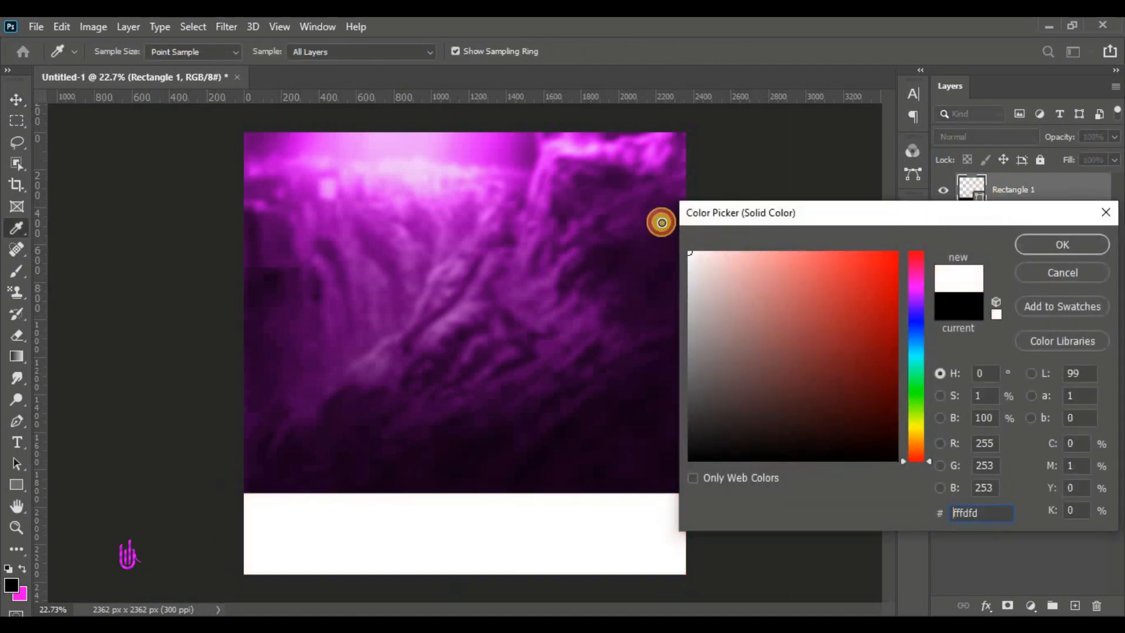
left_click(1050, 244)
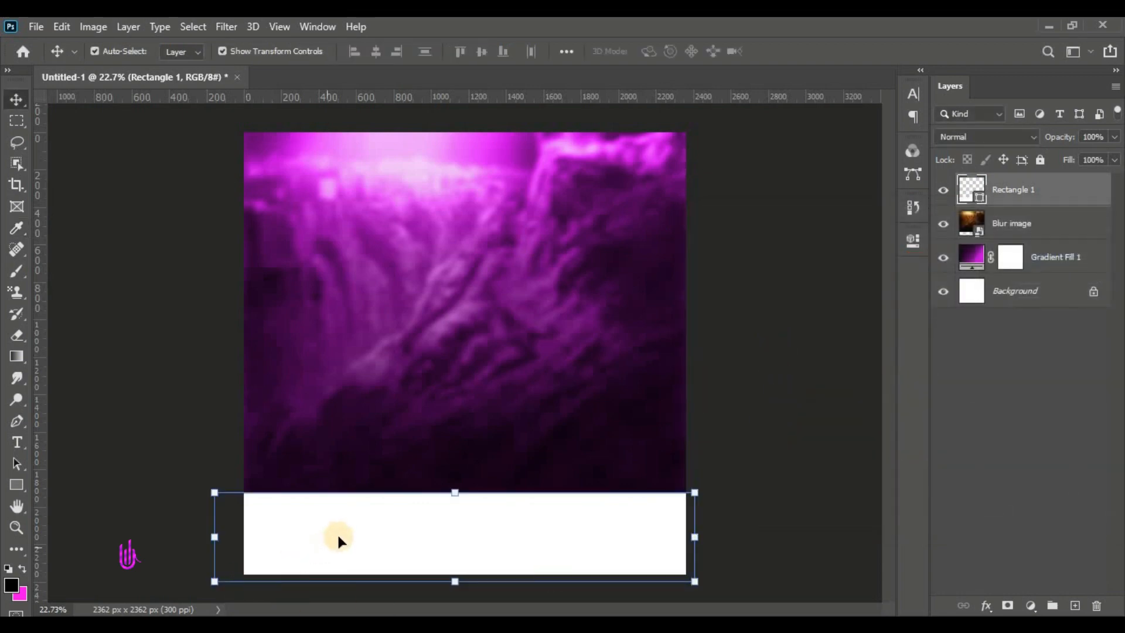
Place the textures_gluedpaper_main04 image as an embedded file and rotate it 90° counterclockwise
left_click(30, 27)
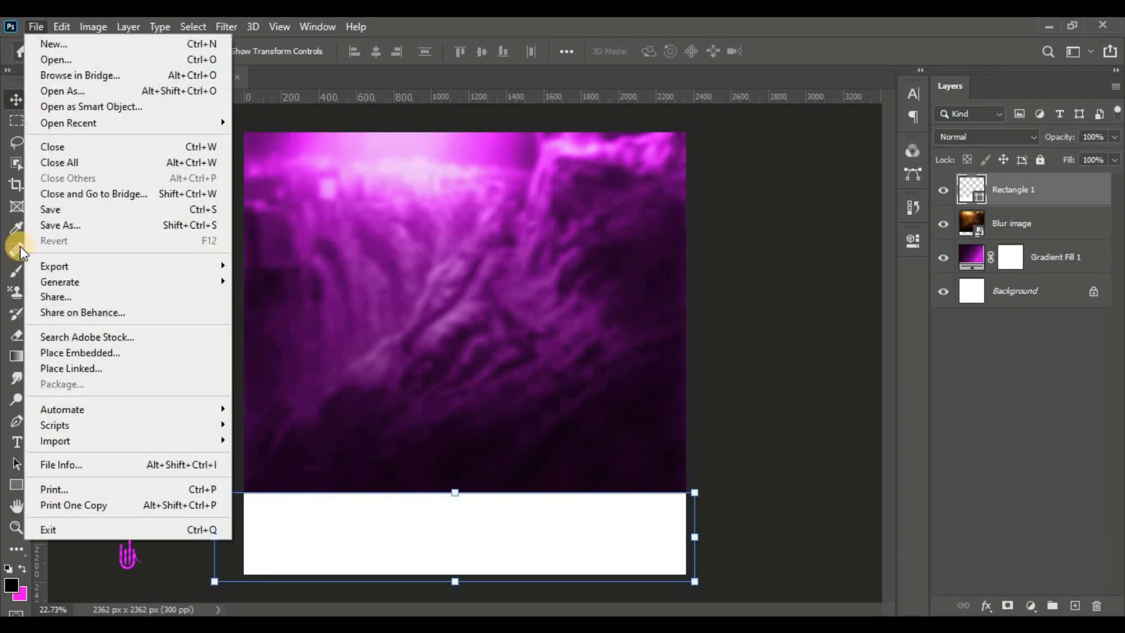
left_click(76, 352)
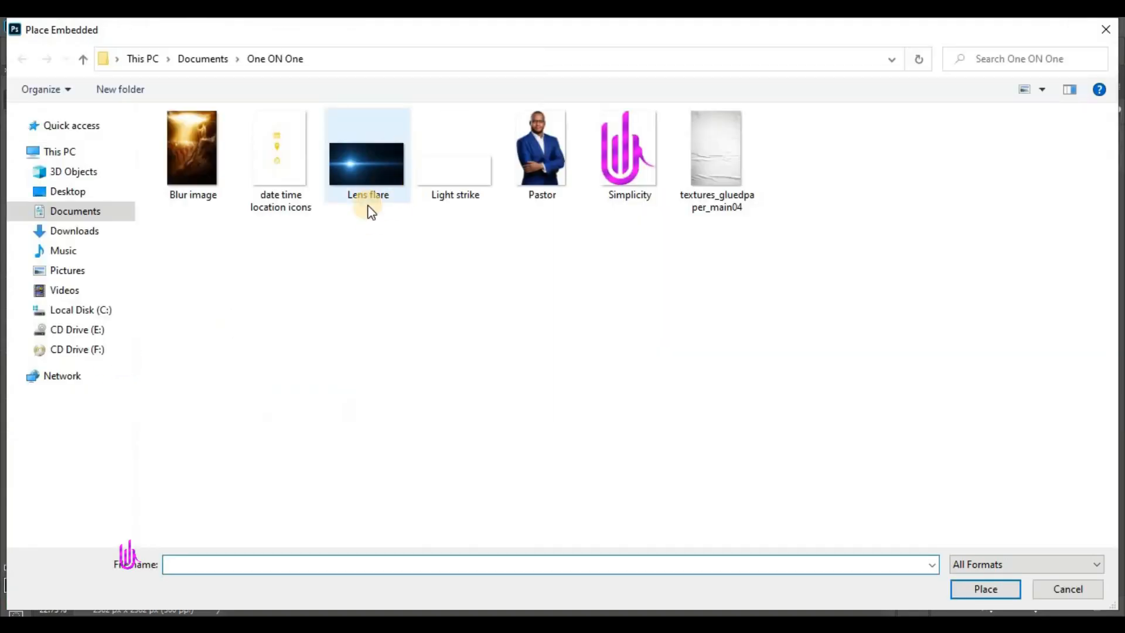
left_click(691, 187)
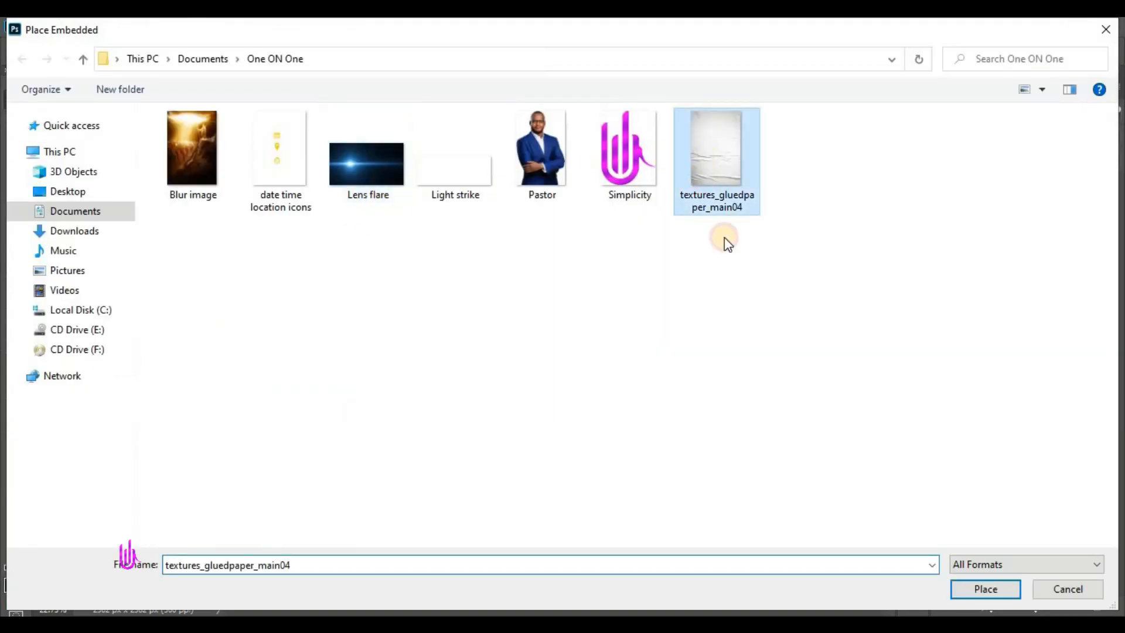
left_click(986, 589)
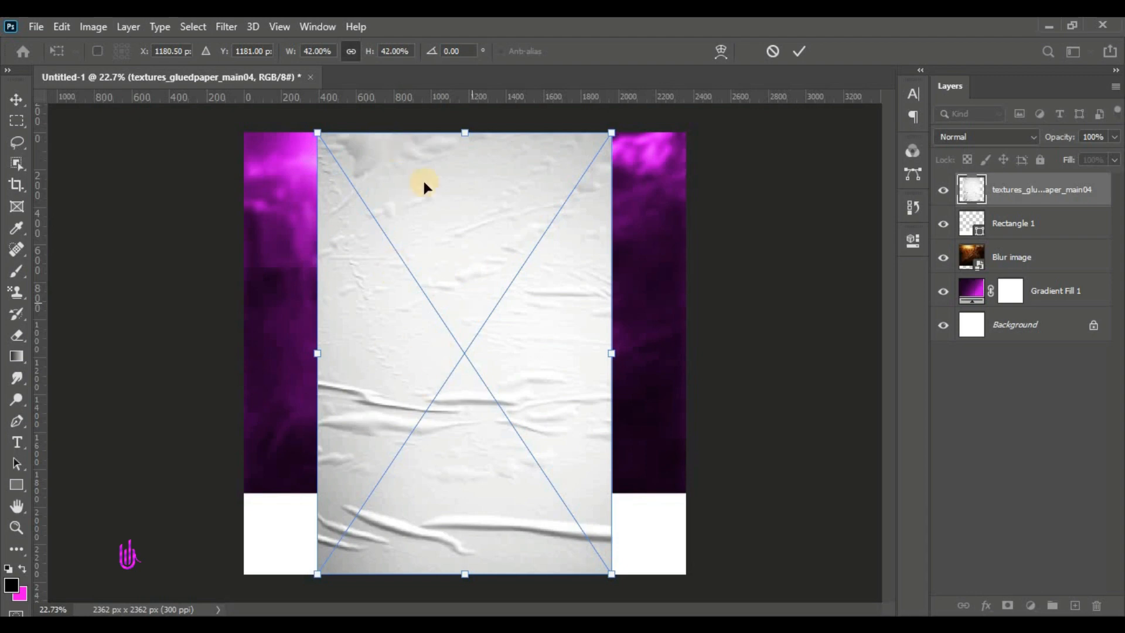
right_click(373, 234)
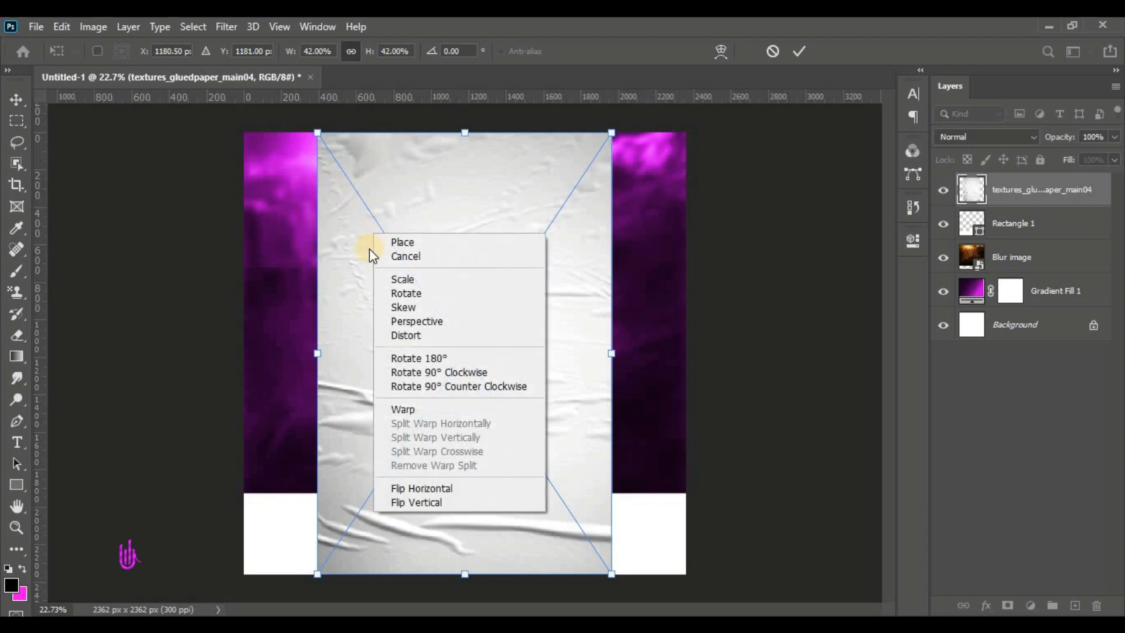
left_click(399, 385)
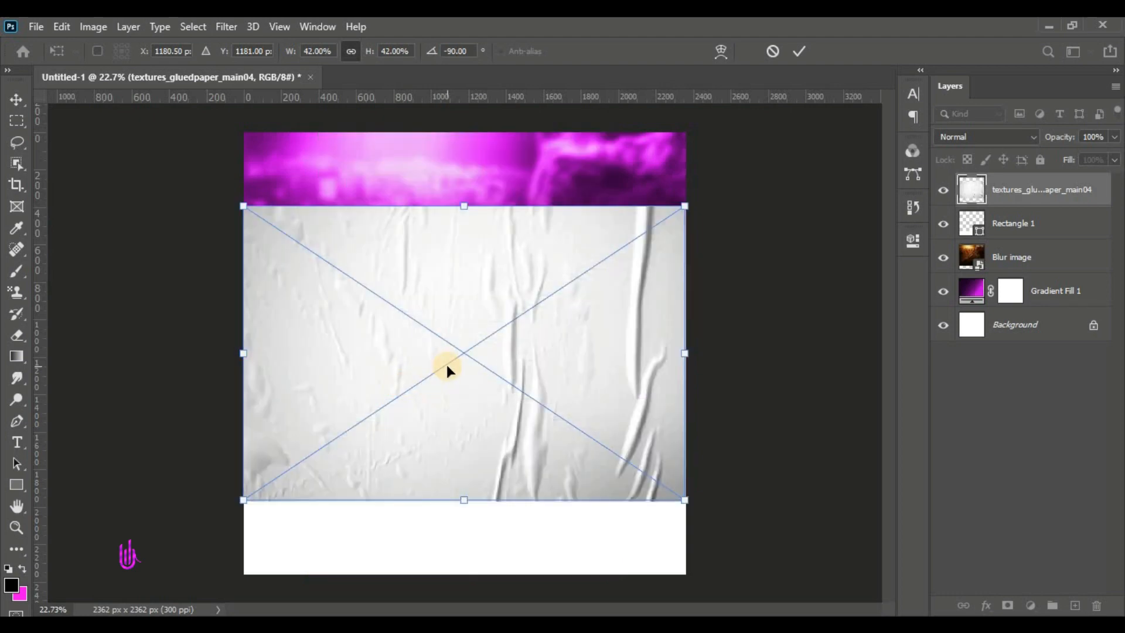
Move the paper texture down to about Y 2164 px over the white rectangle and clip it to that rectangle
left_click_drag(510, 327, 515, 491)
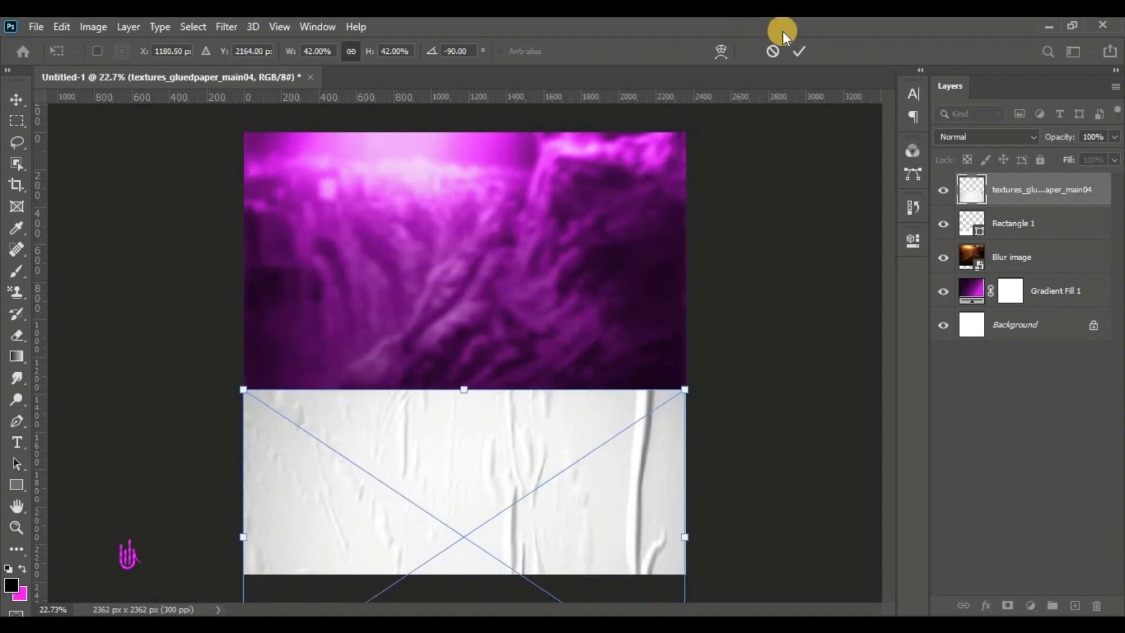
left_click(798, 50)
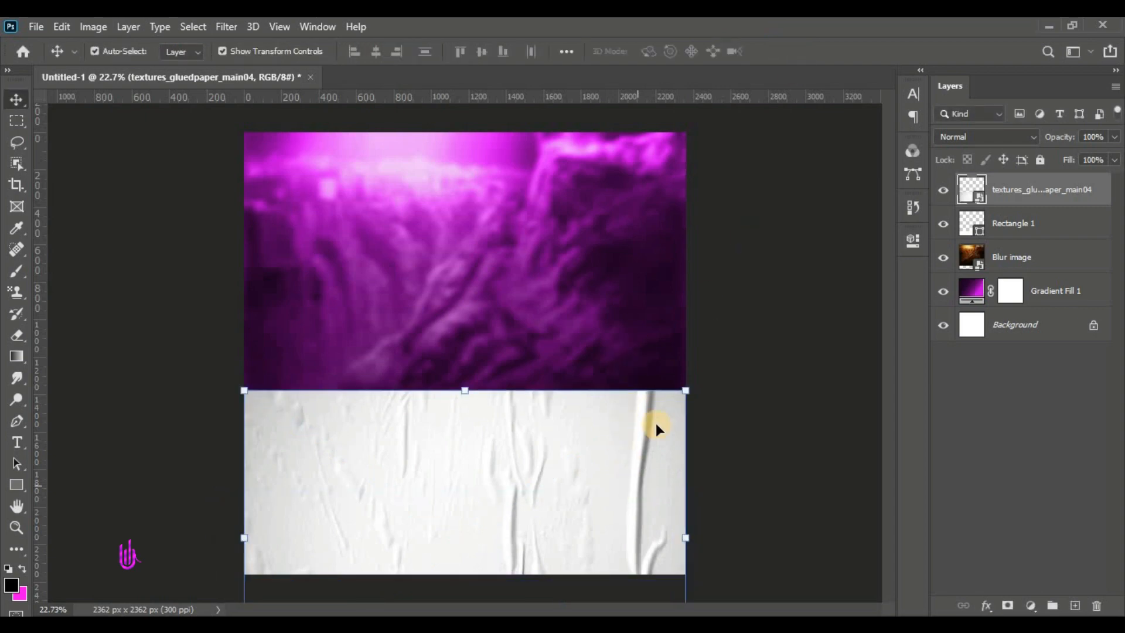
right_click(1094, 197)
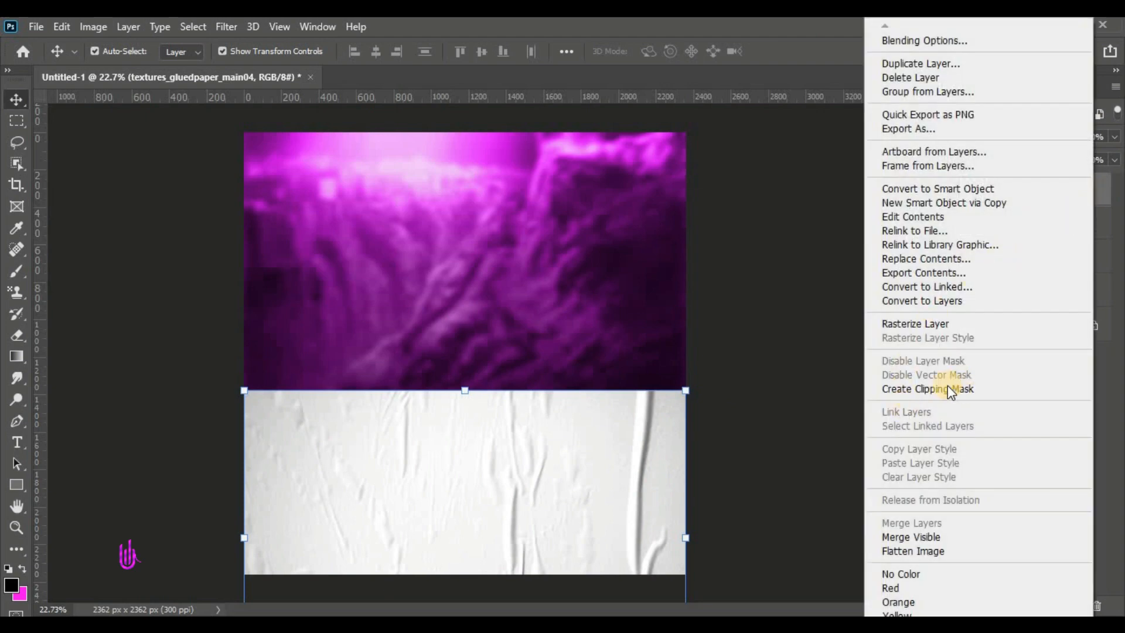
left_click(923, 388)
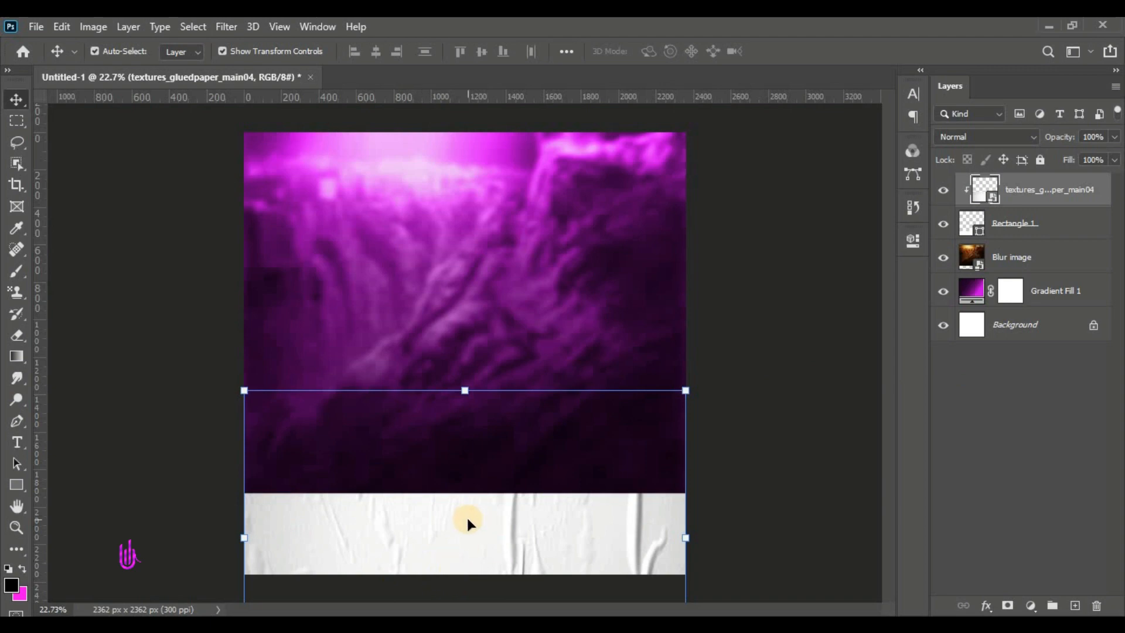
Apply a Gaussian Blur with a 10-pixel radius to the clipped paper texture and compare the strip with the filter off and on
left_click(228, 26)
mouse_move(295, 211)
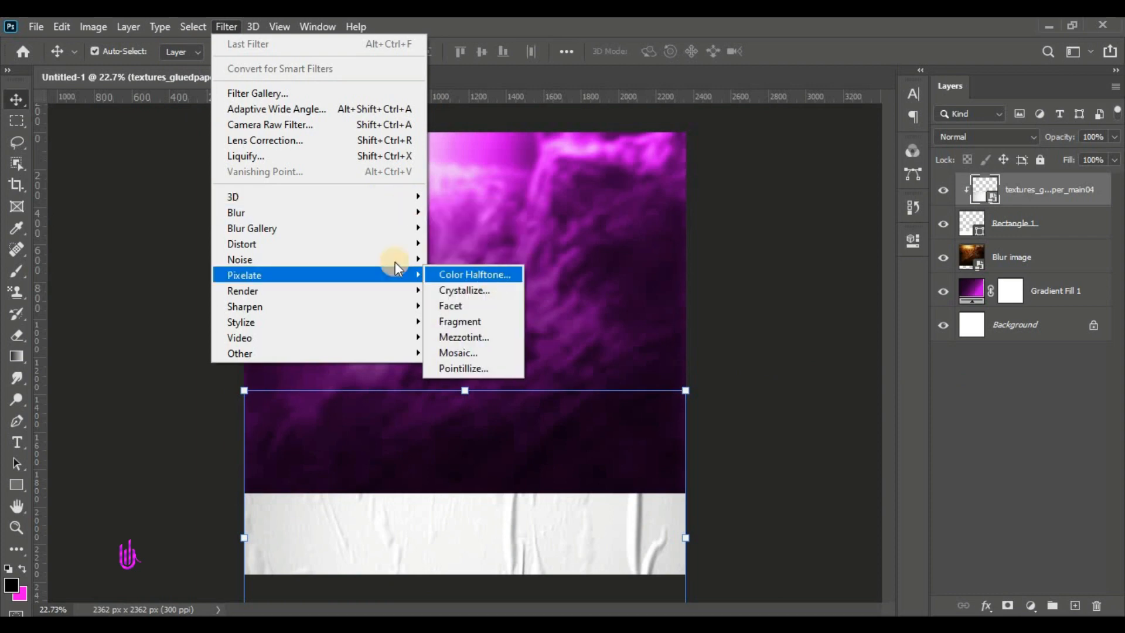
mouse_move(399, 213)
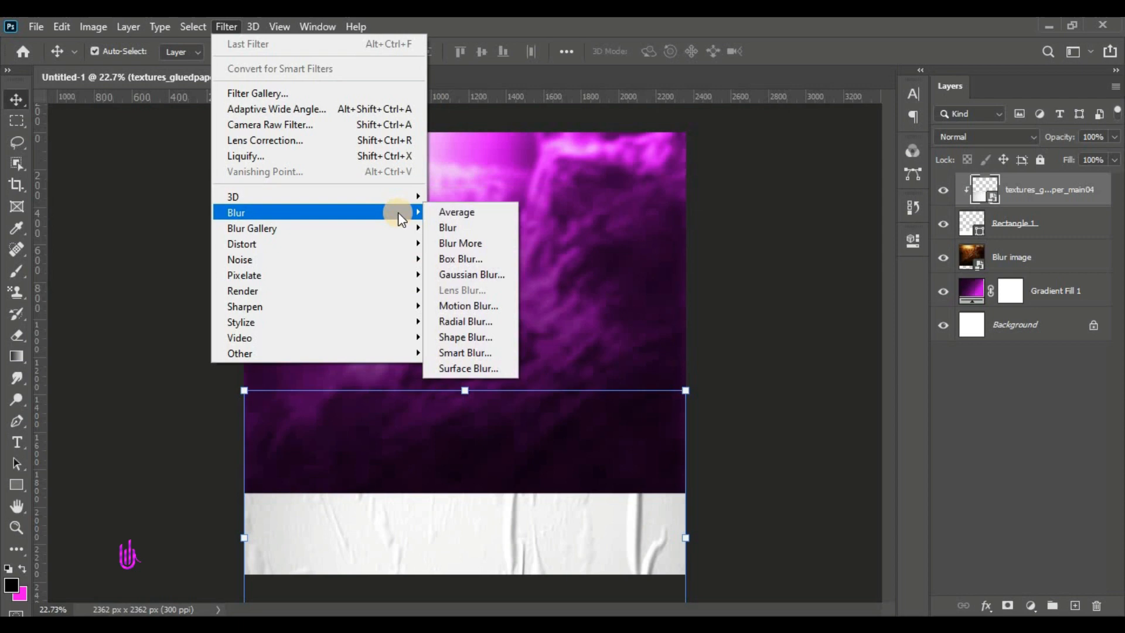
left_click(455, 275)
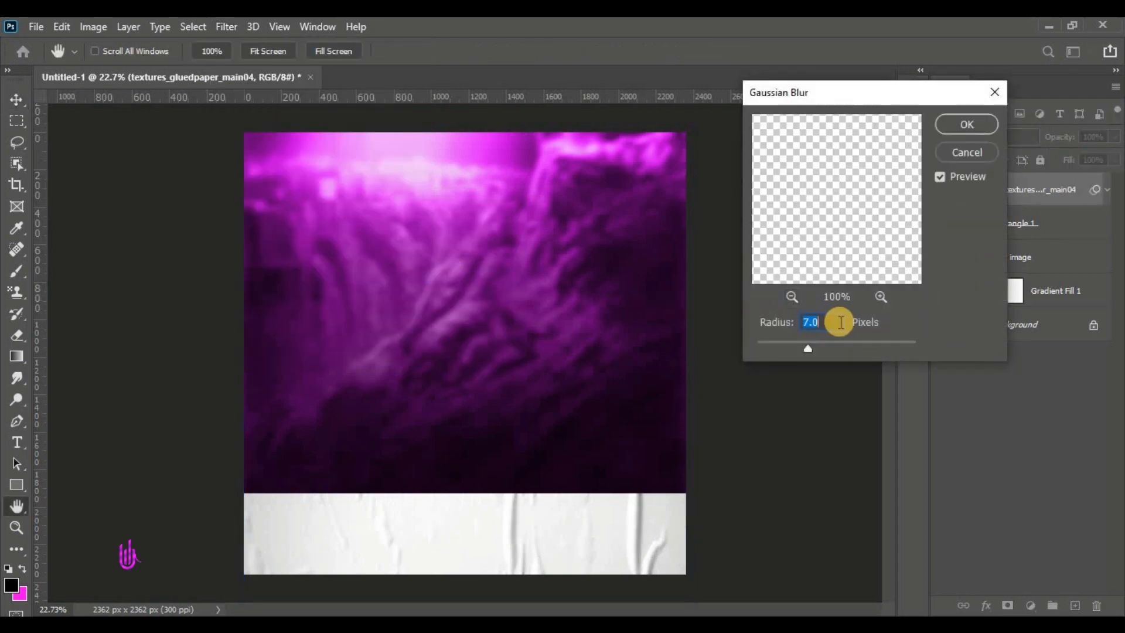
type("10")
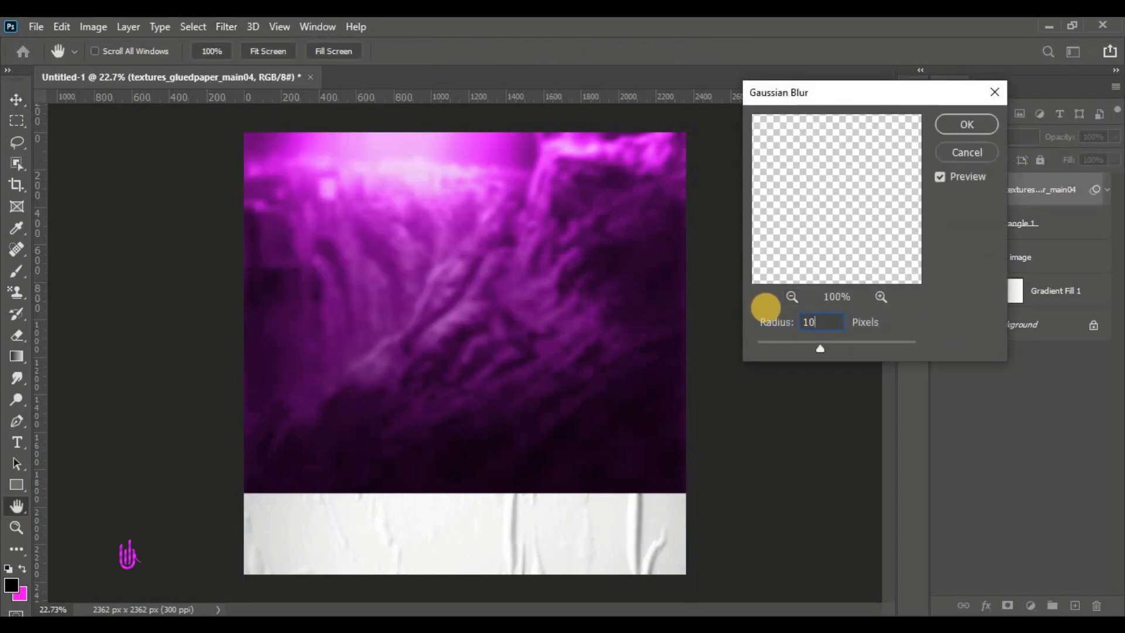
left_click(951, 124)
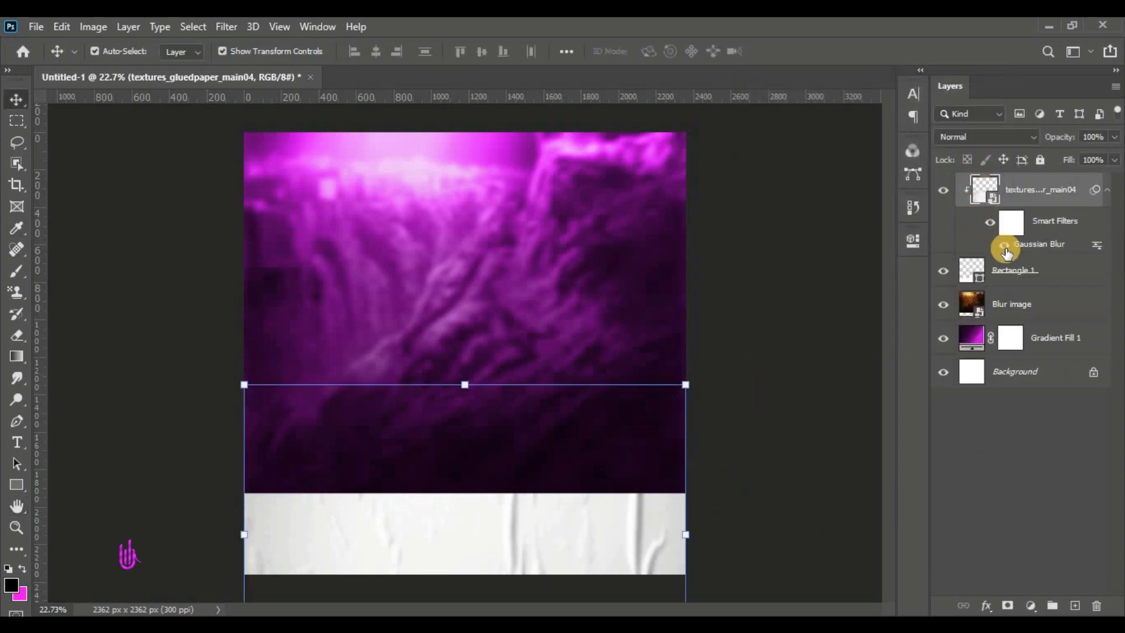
left_click(1005, 249)
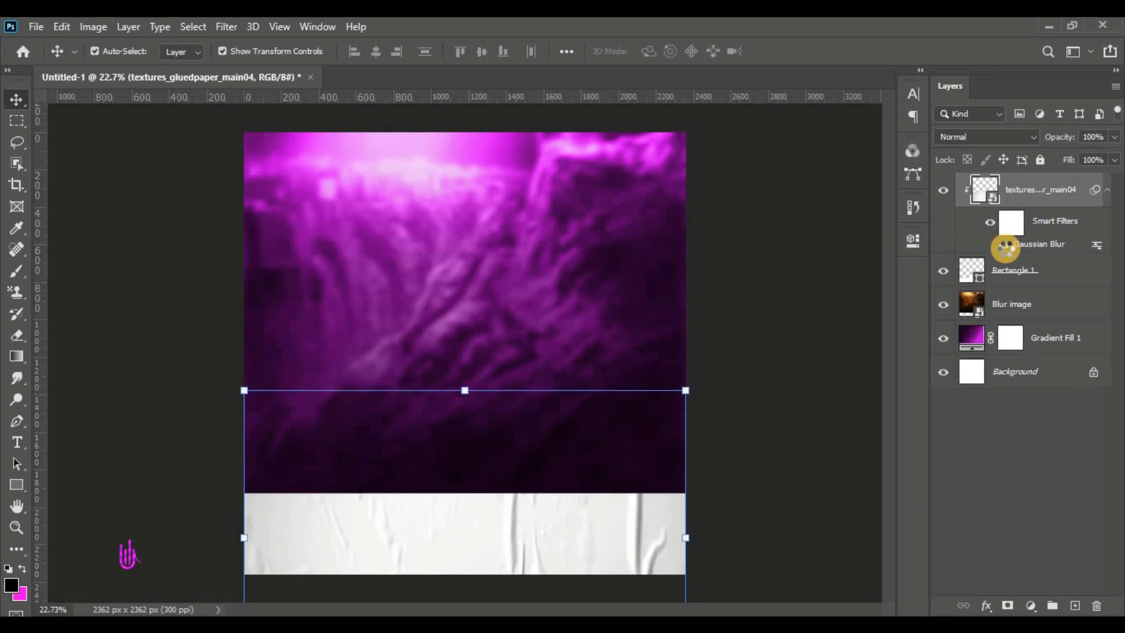
left_click(1004, 245)
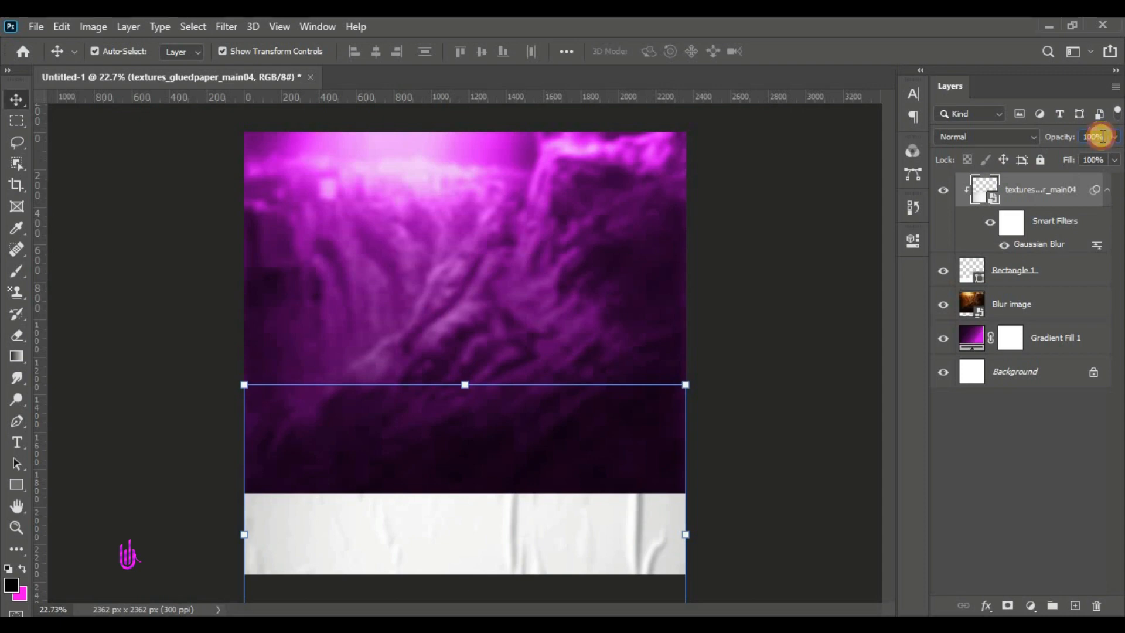
Lower the paper texture layer's opacity to 40% and deselect it
left_click_drag(1103, 136, 1015, 133)
double_click(1093, 137)
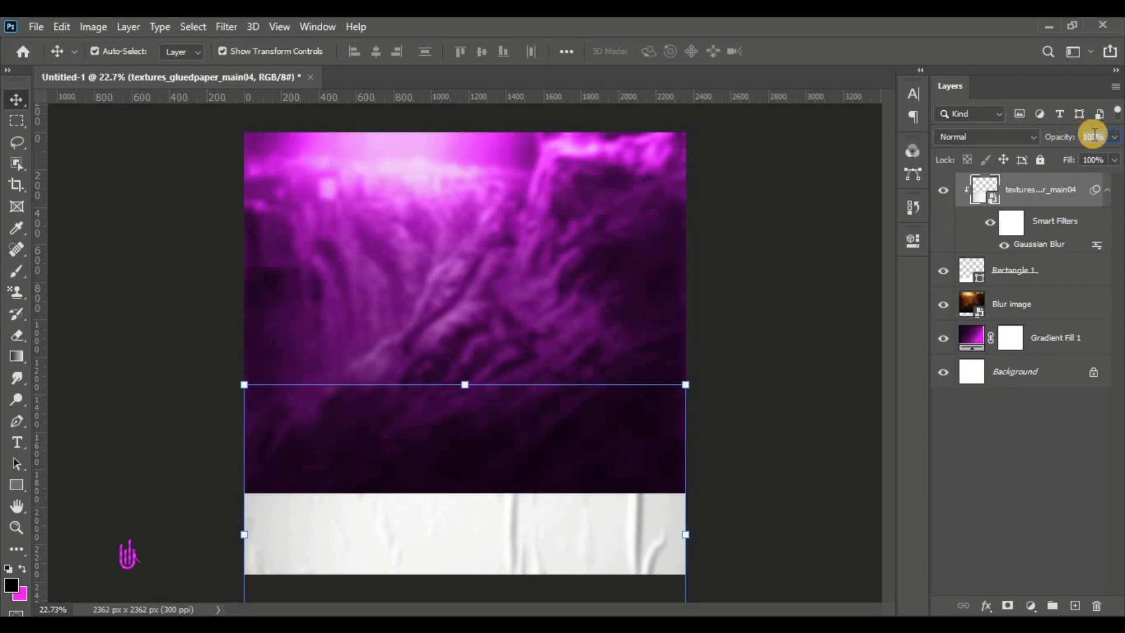
type("40")
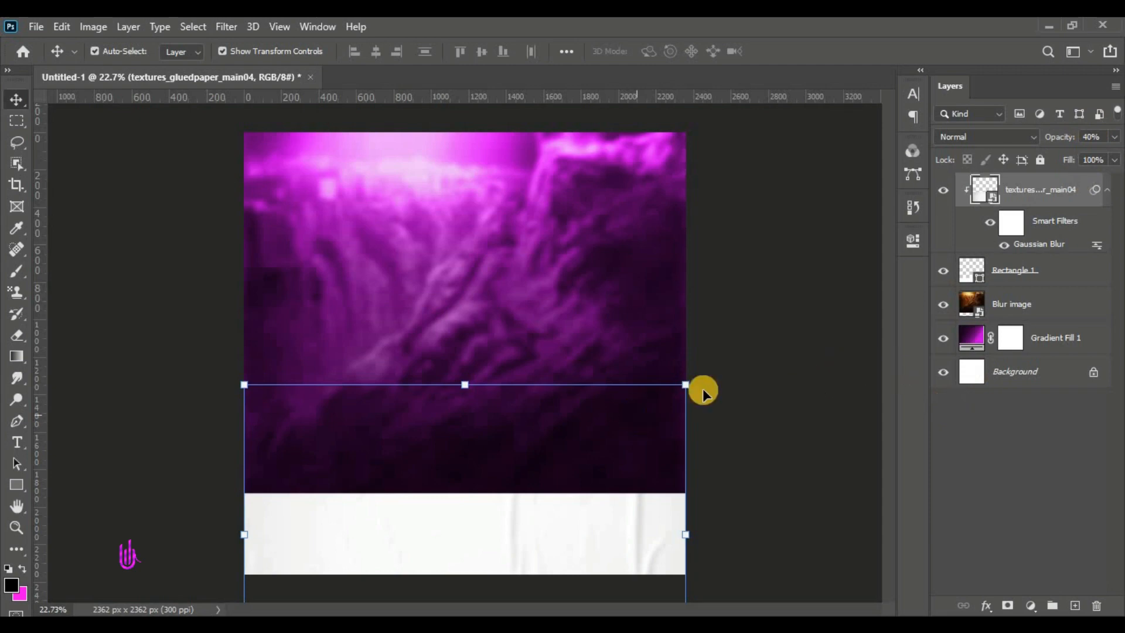
left_click(762, 296)
key("ctrl+0")
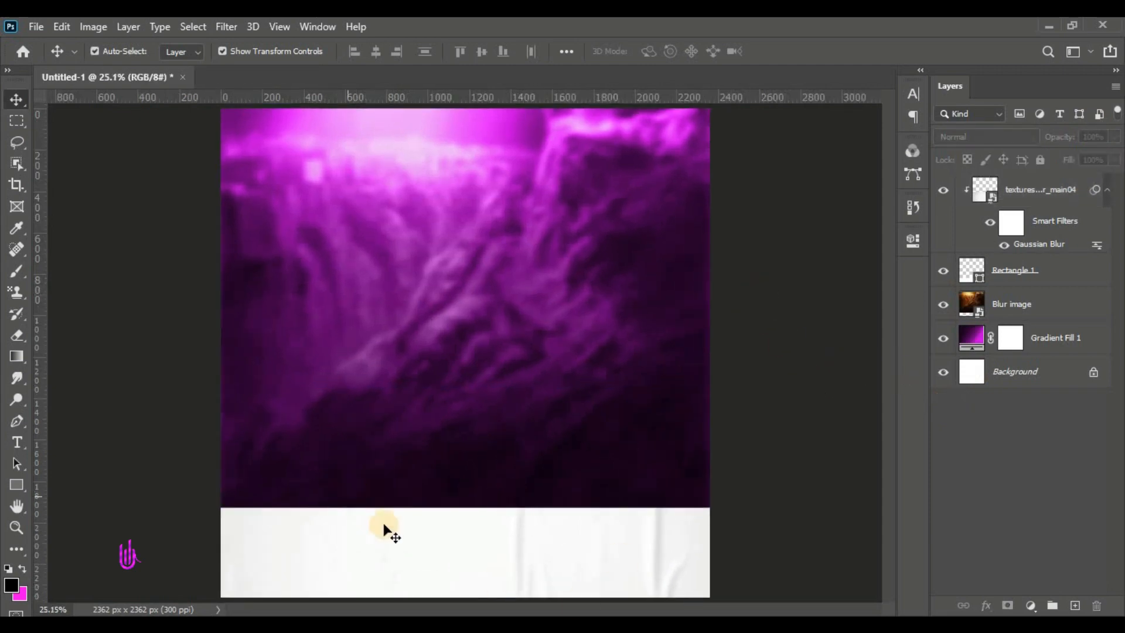
Group the paper texture, Rectangle 1, Blur image and Gradient Fill 1 layers, and name the group BACKGROUND
left_click(1069, 189)
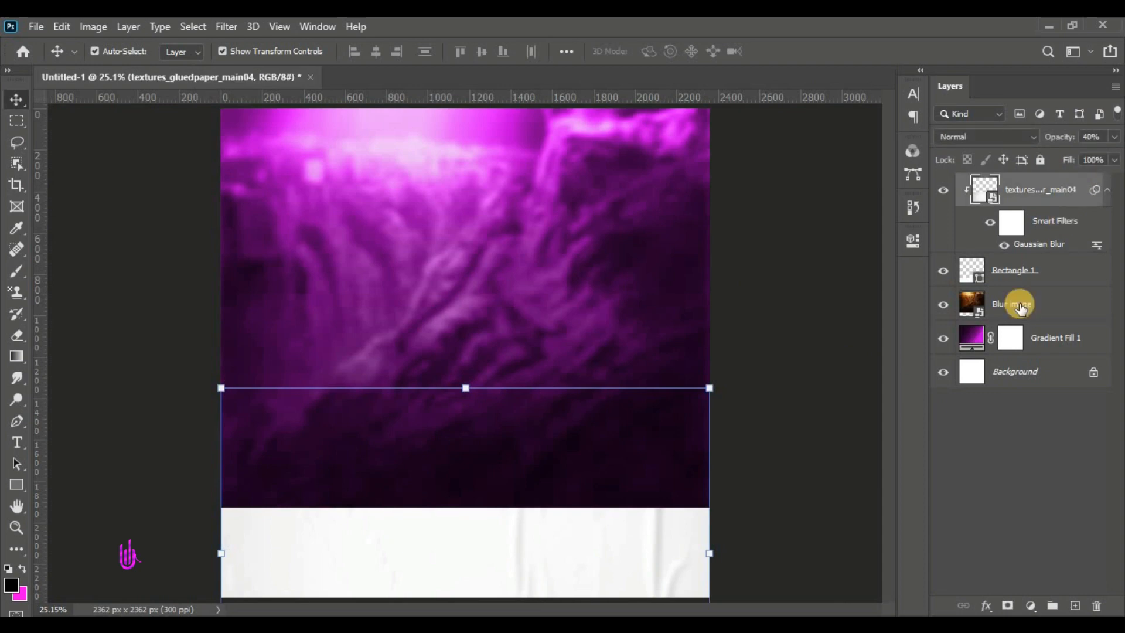
left_click(1066, 340, "shift")
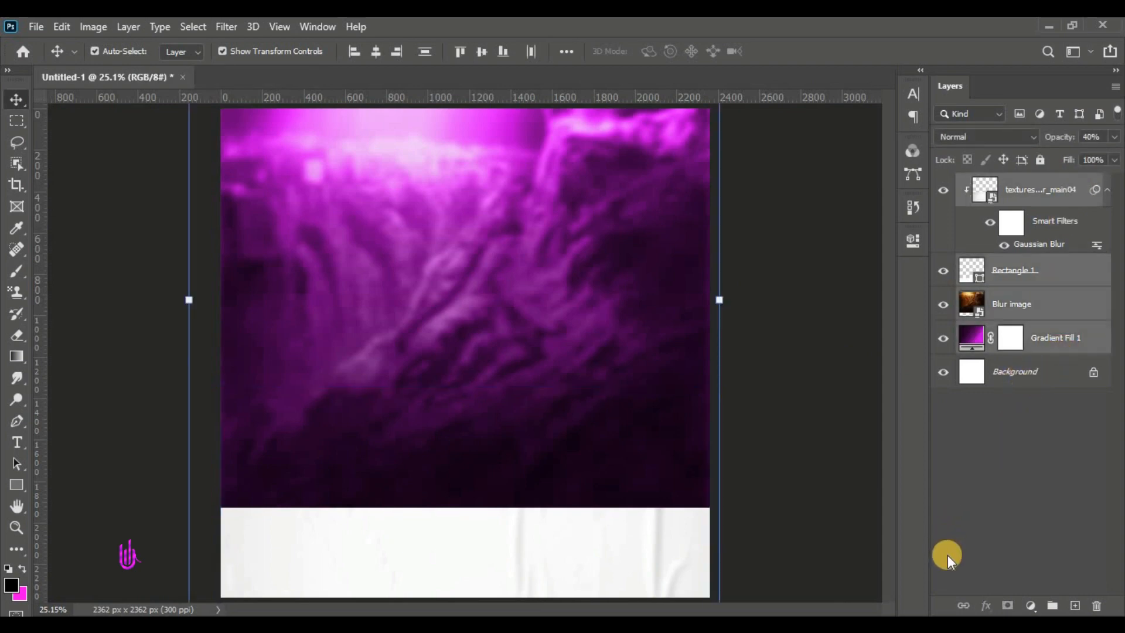
left_click(1055, 607)
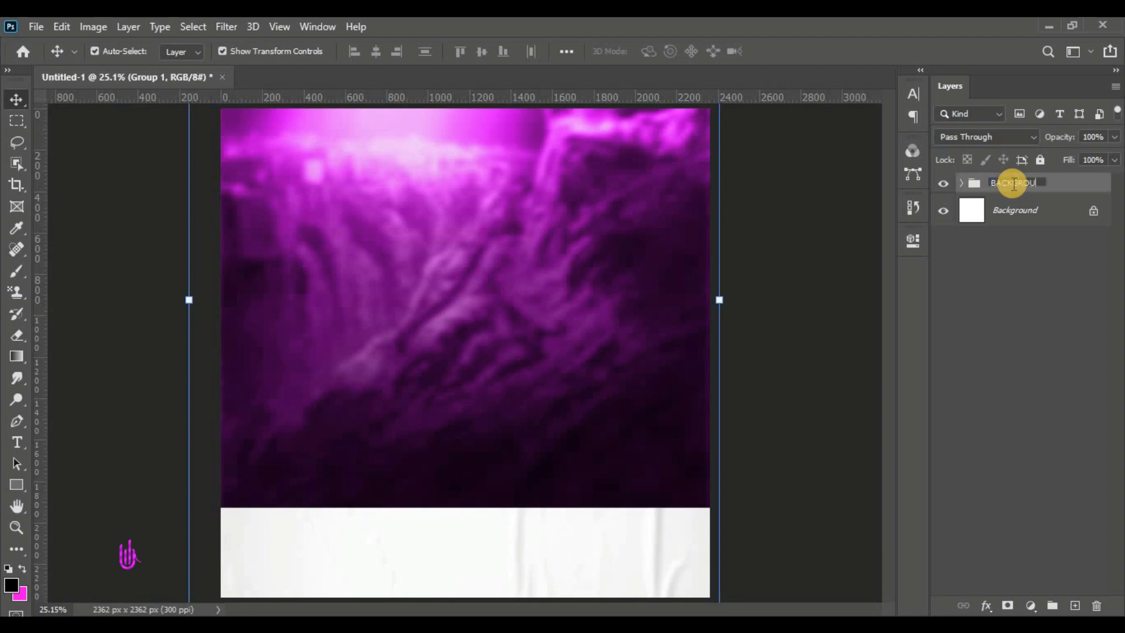
type("D")
key("Return")
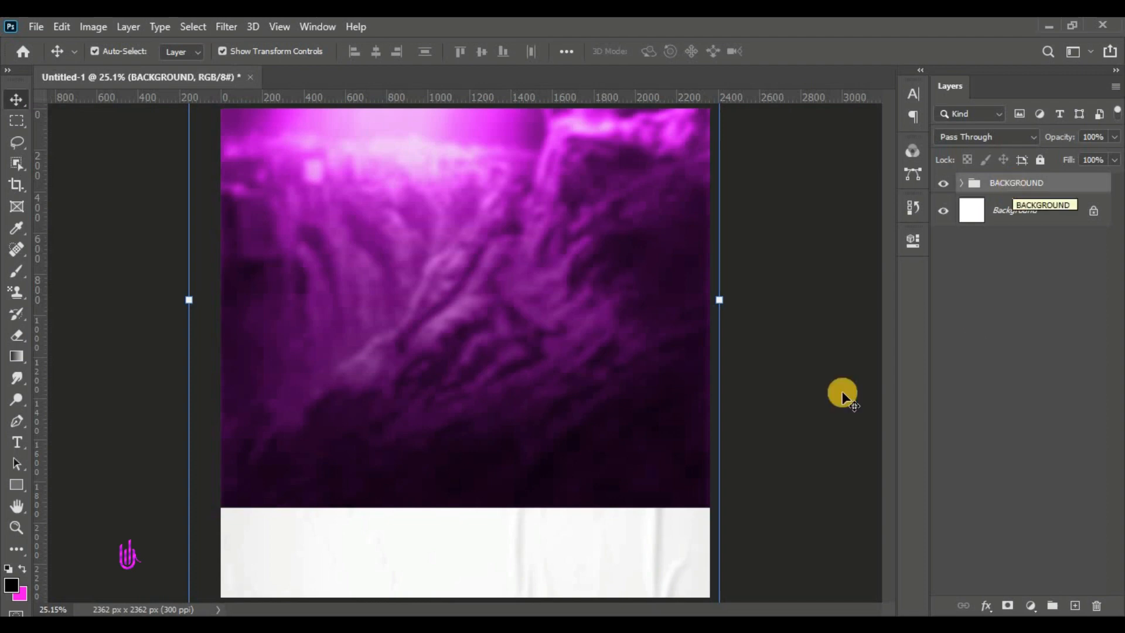
left_click(765, 155)
left_click(978, 189)
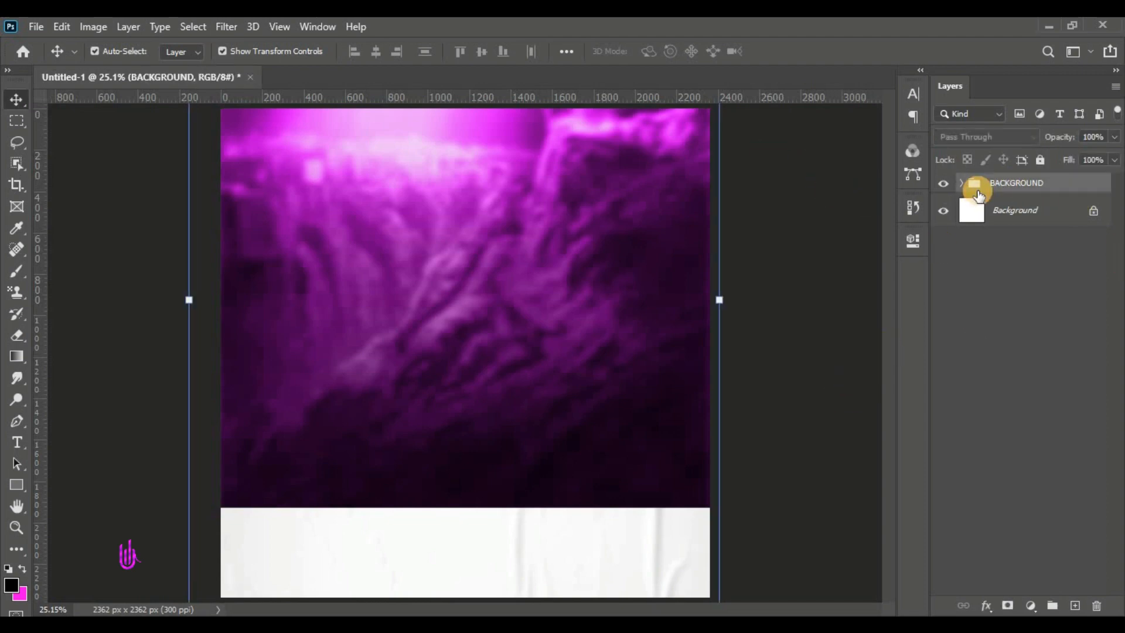
left_click(771, 147)
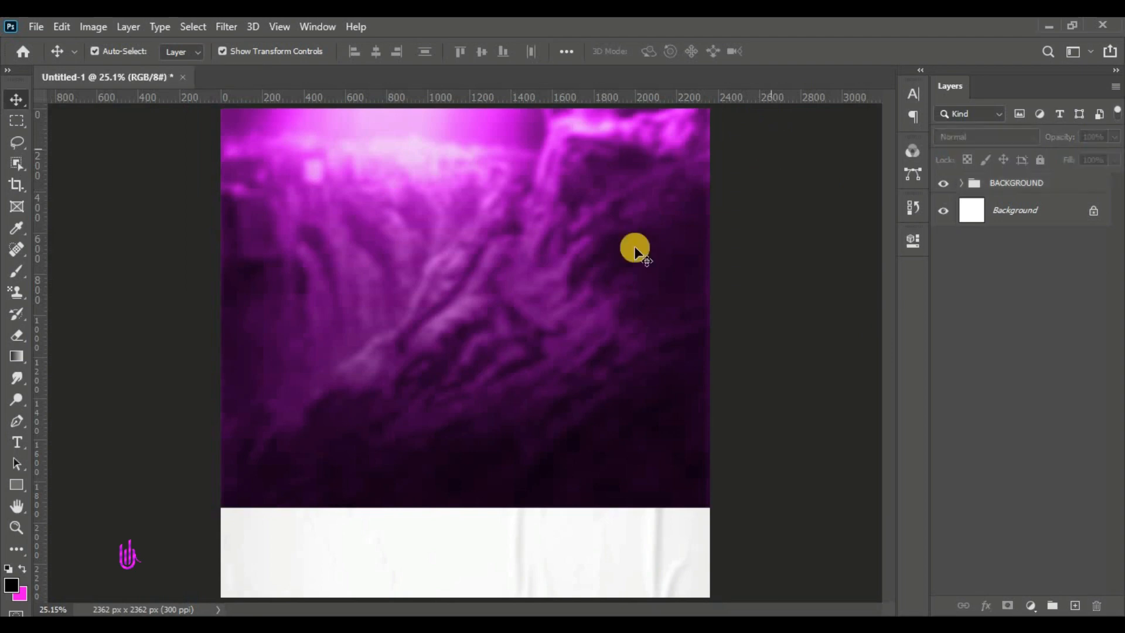
Draw a small rectangle about 208 × 187 px near the top of the canvas, at about X 1200, Y 159 px
left_click(15, 487)
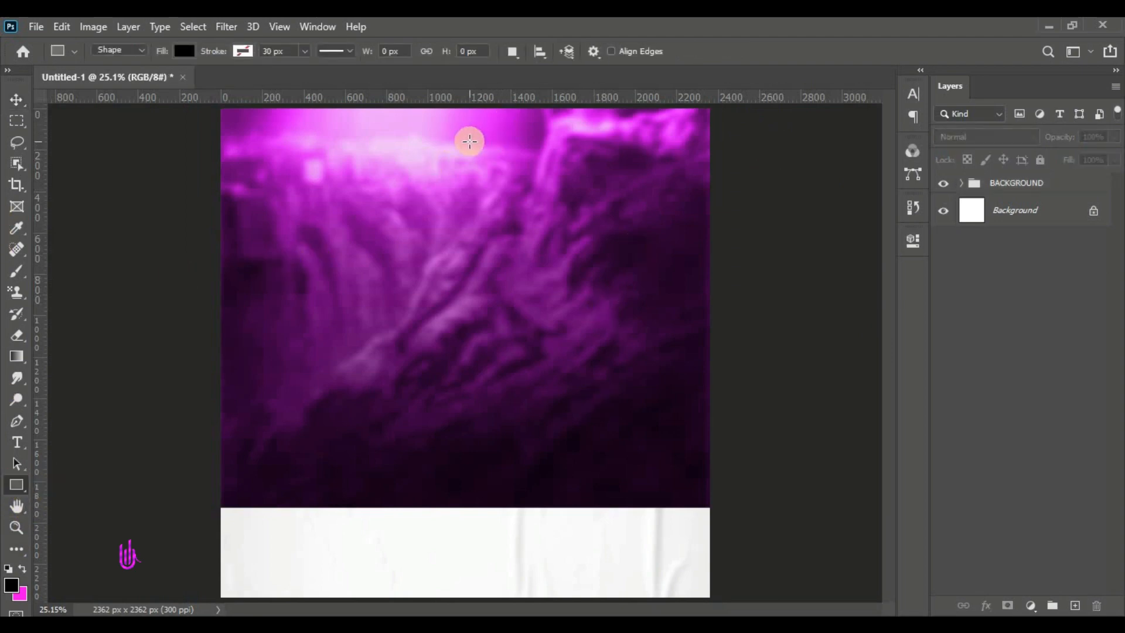
left_click_drag(469, 141, 511, 179)
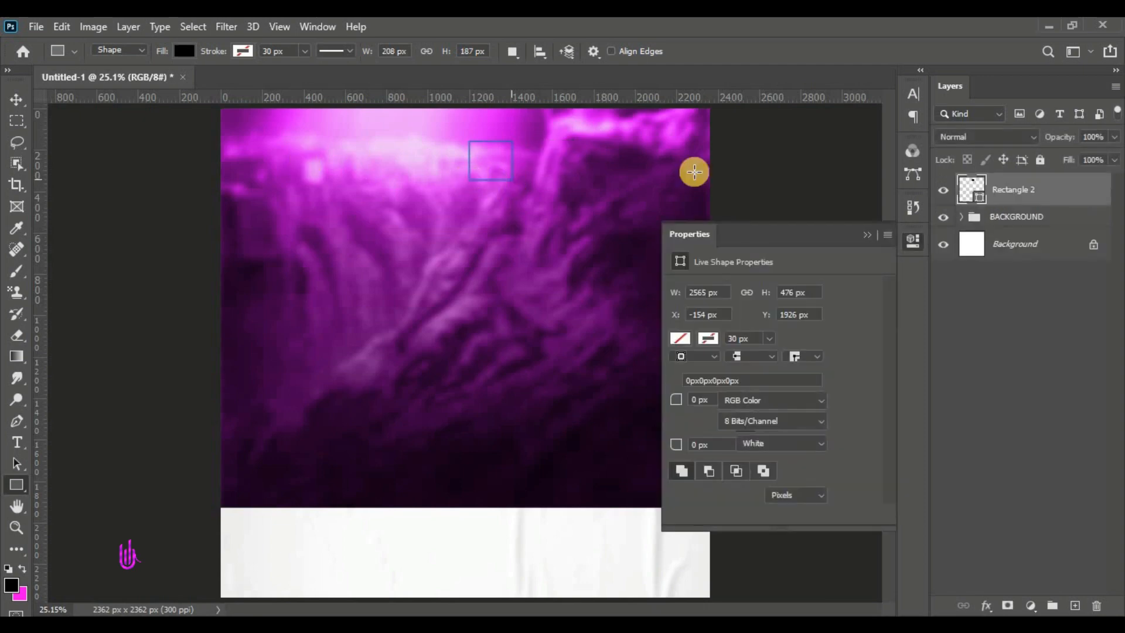
left_click(16, 100)
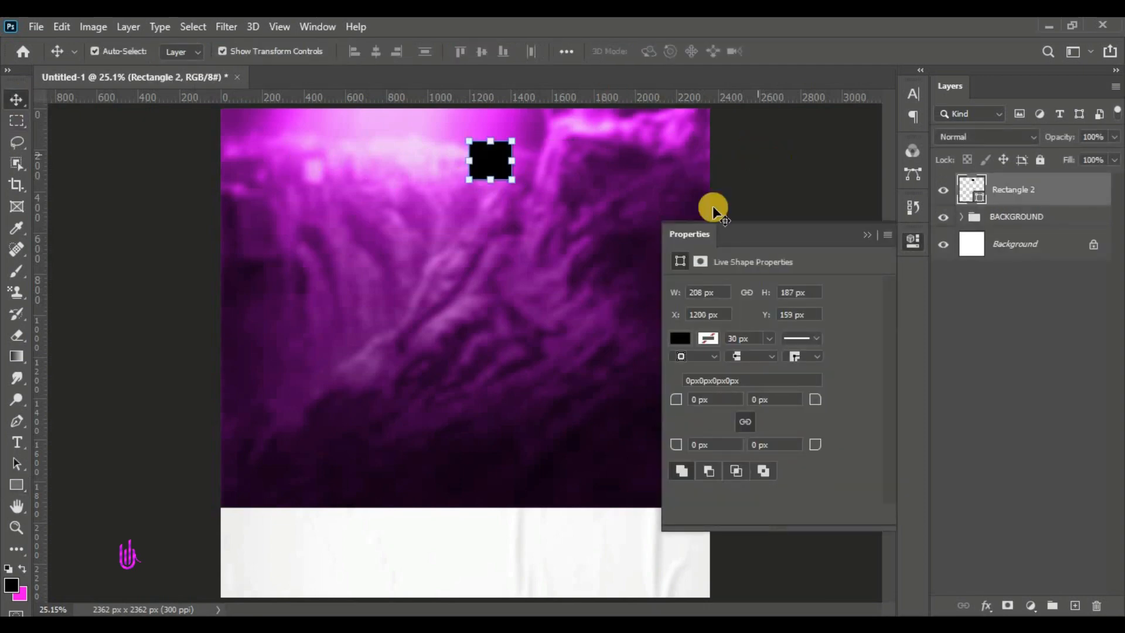
left_click(872, 231)
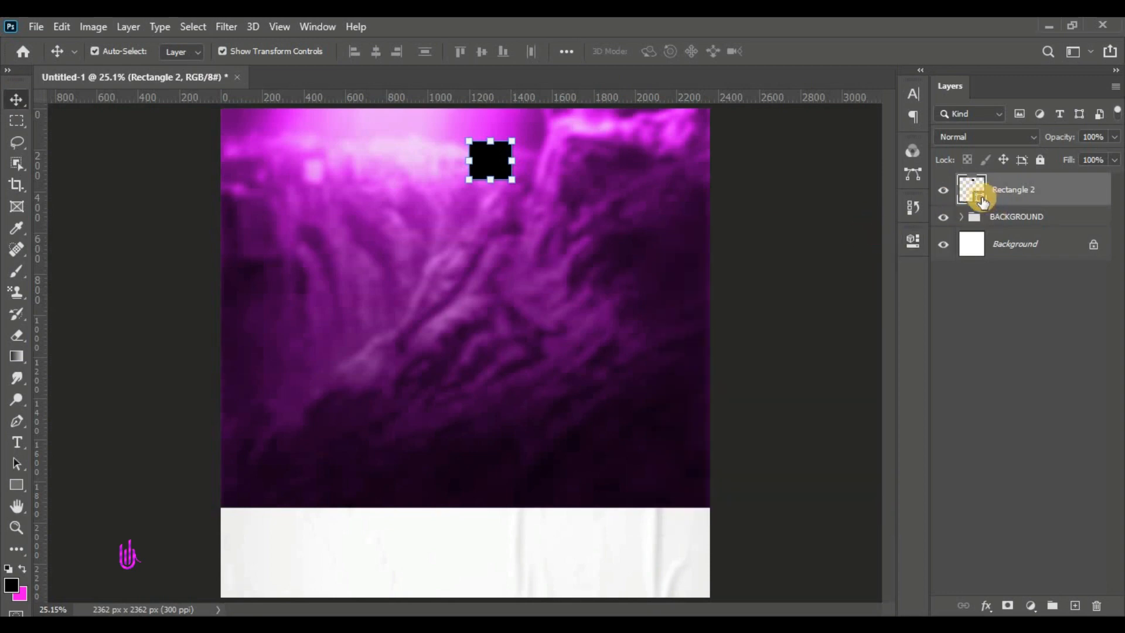
Change the small rectangle's fill color to white ffffff
double_click(972, 198)
left_click(690, 253)
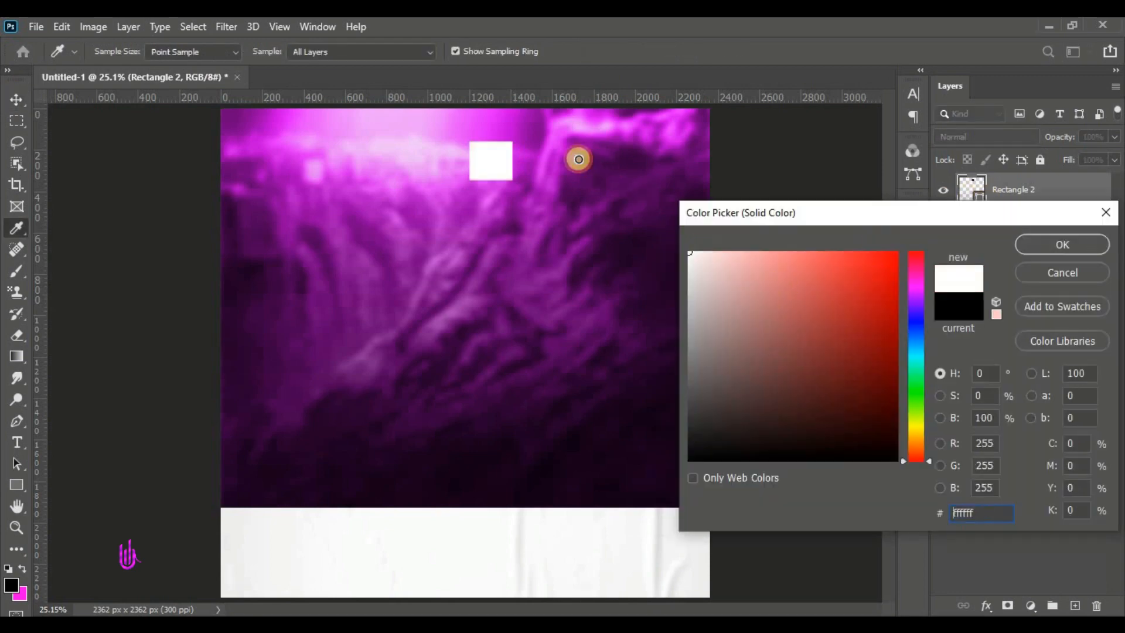
left_click(1064, 240)
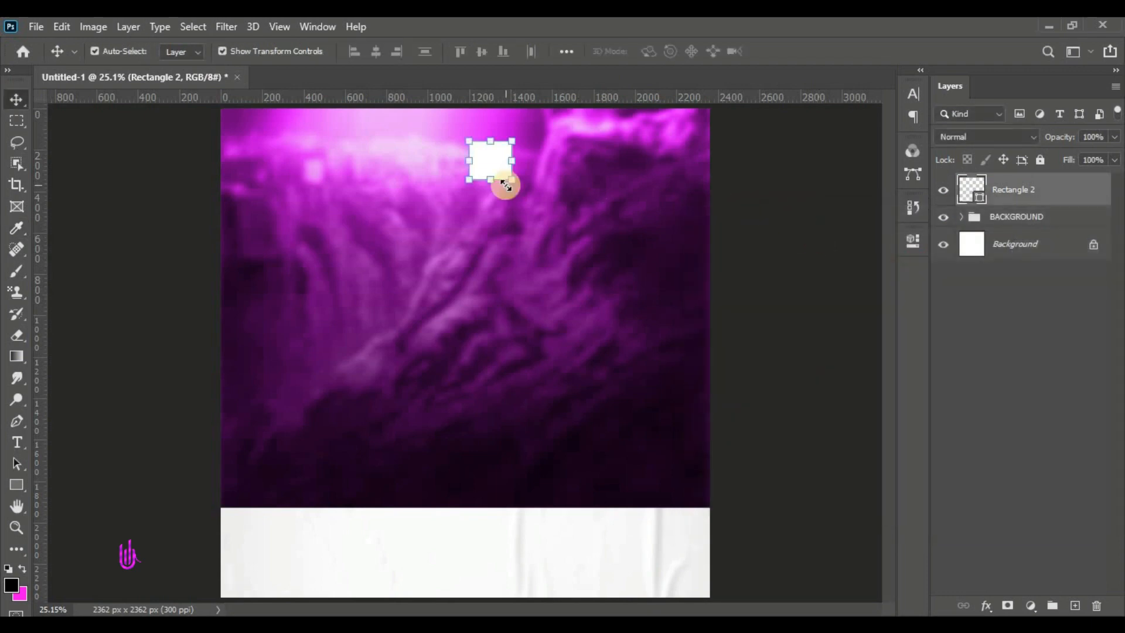
left_click(14, 487)
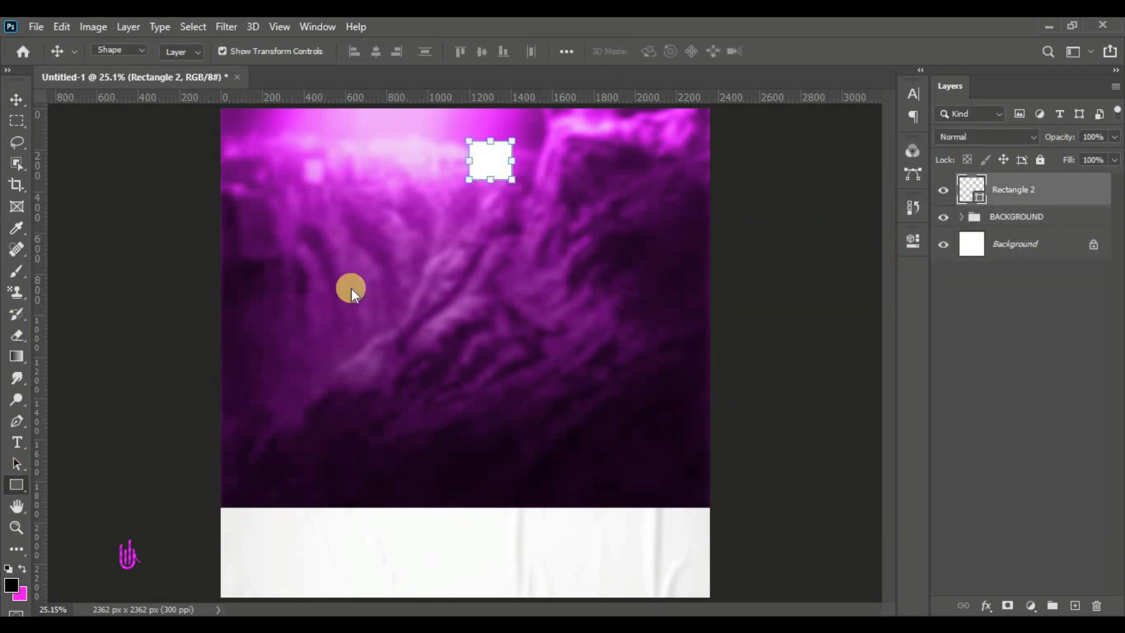
left_click_drag(521, 148, 620, 172)
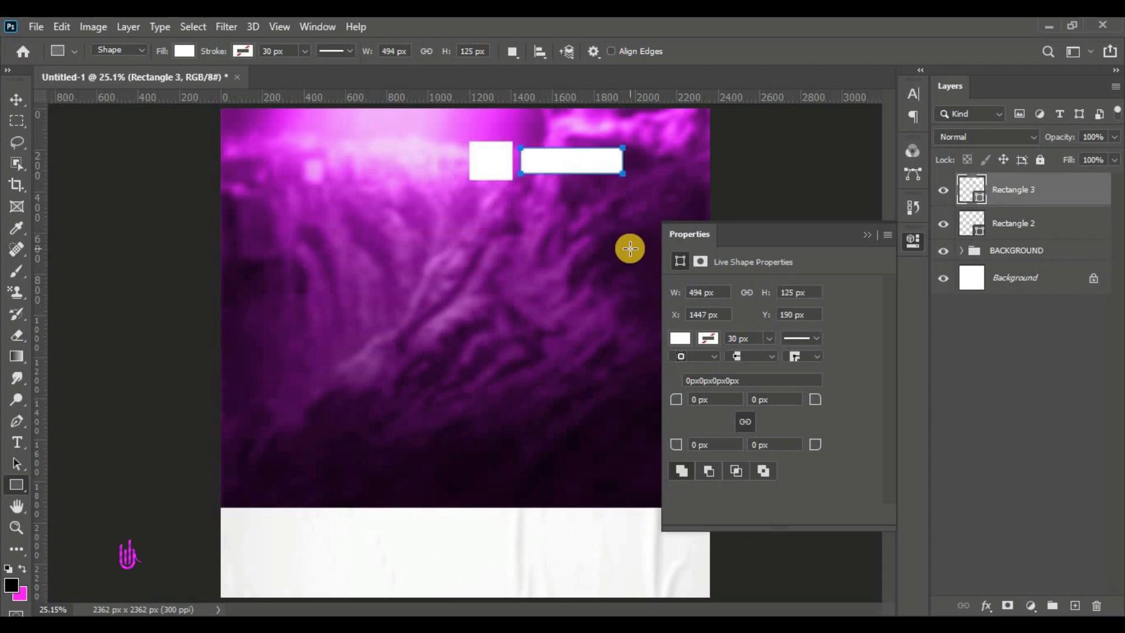
left_click(867, 234)
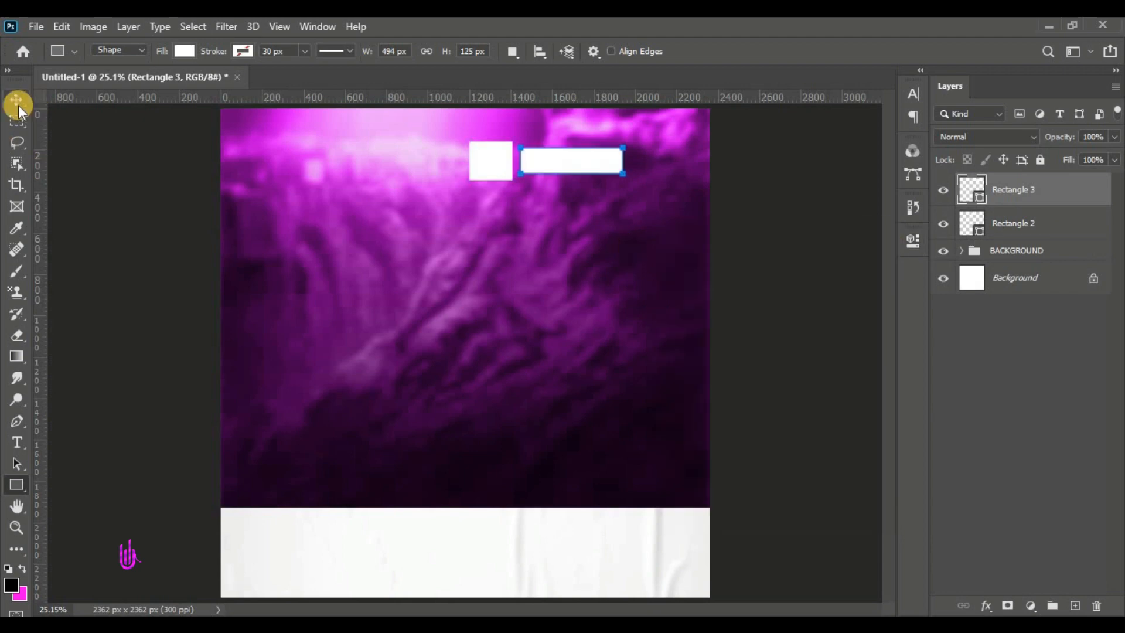
left_click(19, 104)
left_click_drag(1077, 191, 1097, 606)
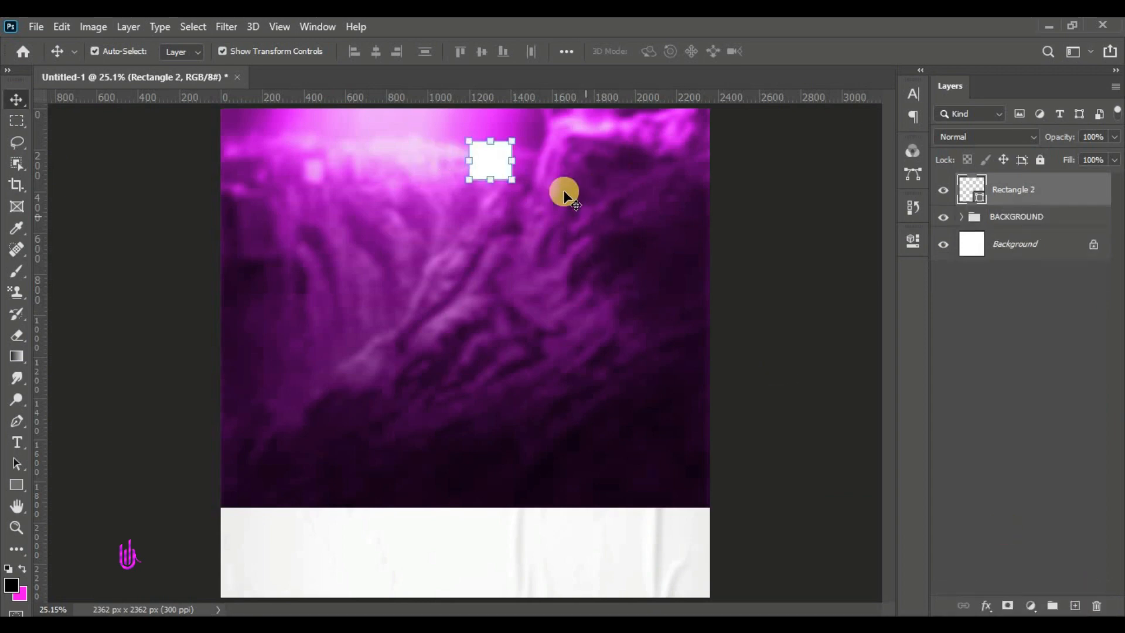
Scale the small white rectangle up to about 118% and shift it slightly left, centered near X 1251, Y 250 px
left_click(511, 180)
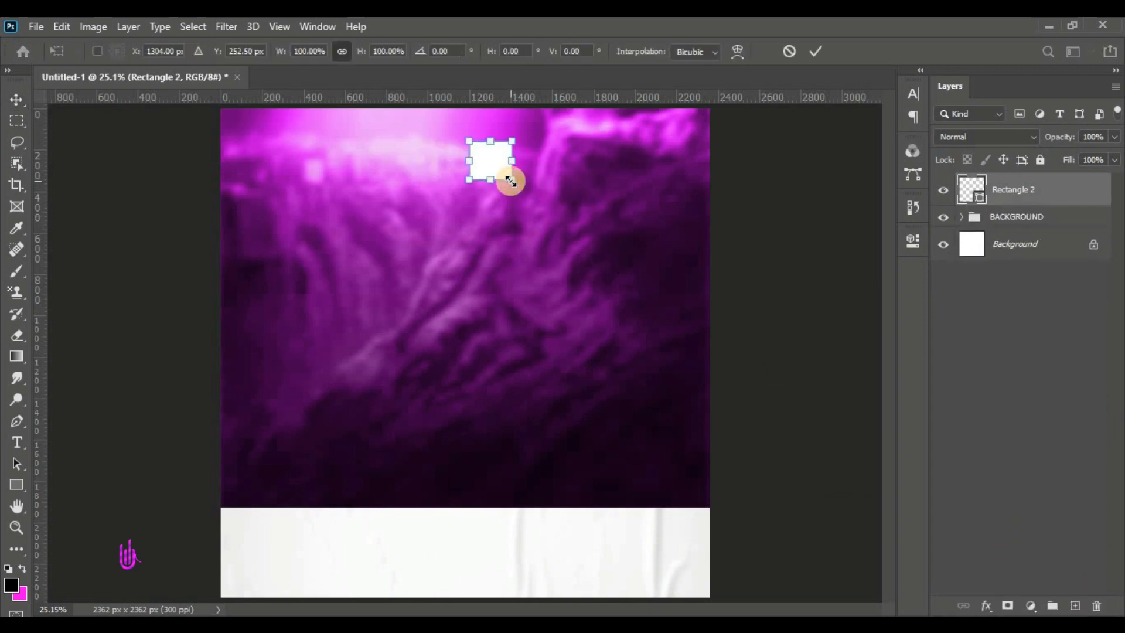
left_click_drag(511, 180, 492, 166)
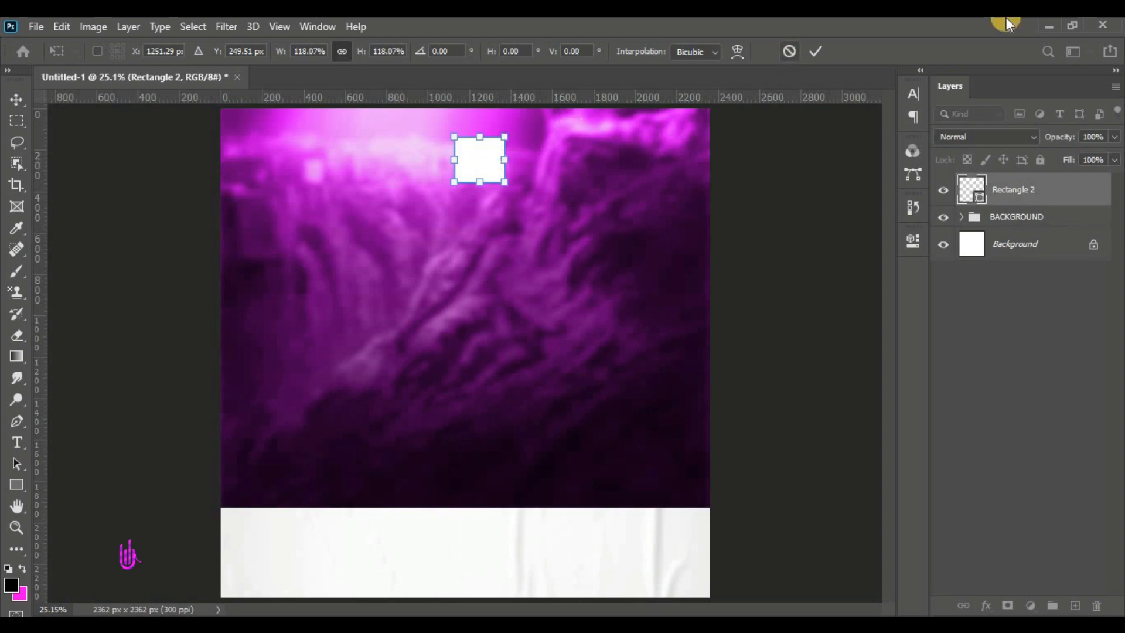
left_click(815, 51)
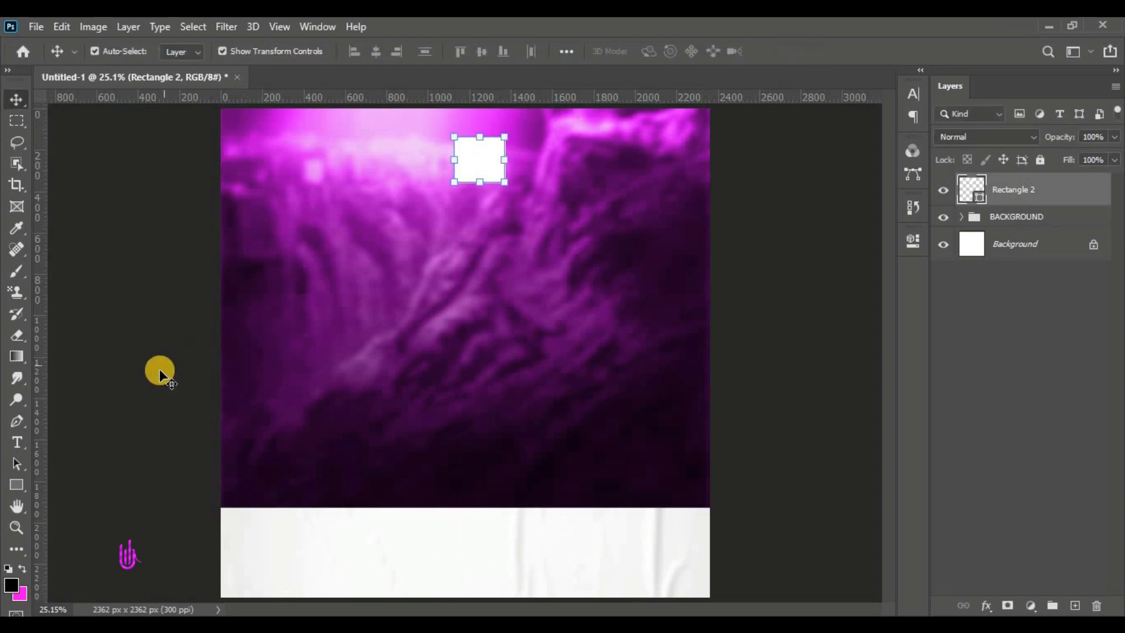
Draw a long white rectangle about 625 × 172 px to the right of the small white rectangle
left_click(14, 489)
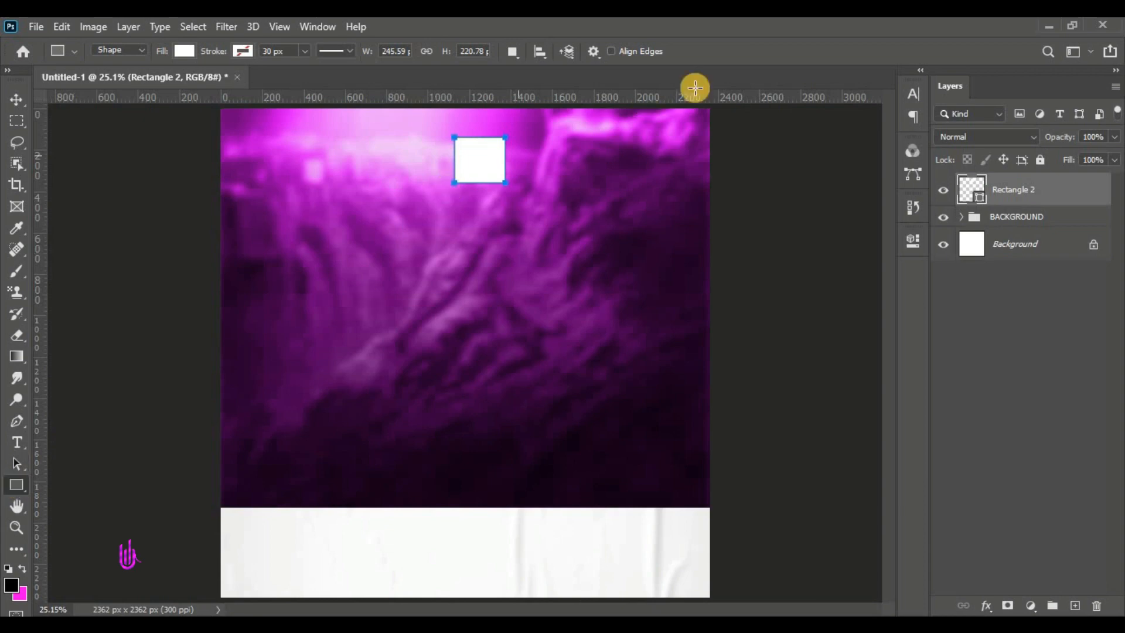
left_click_drag(516, 147, 644, 181)
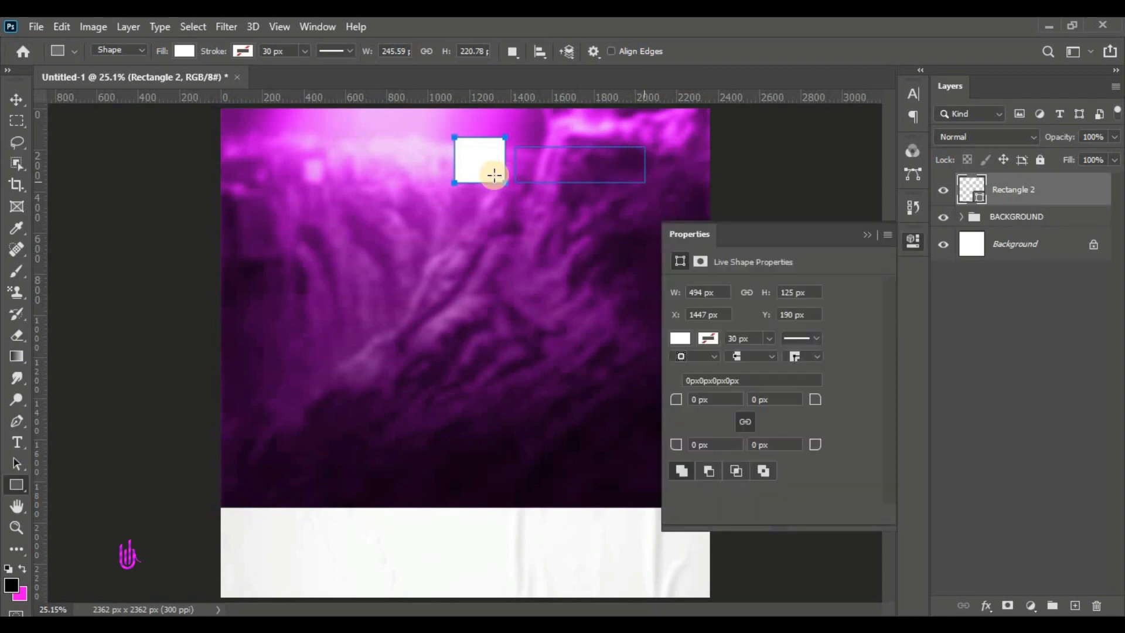
left_click(16, 99)
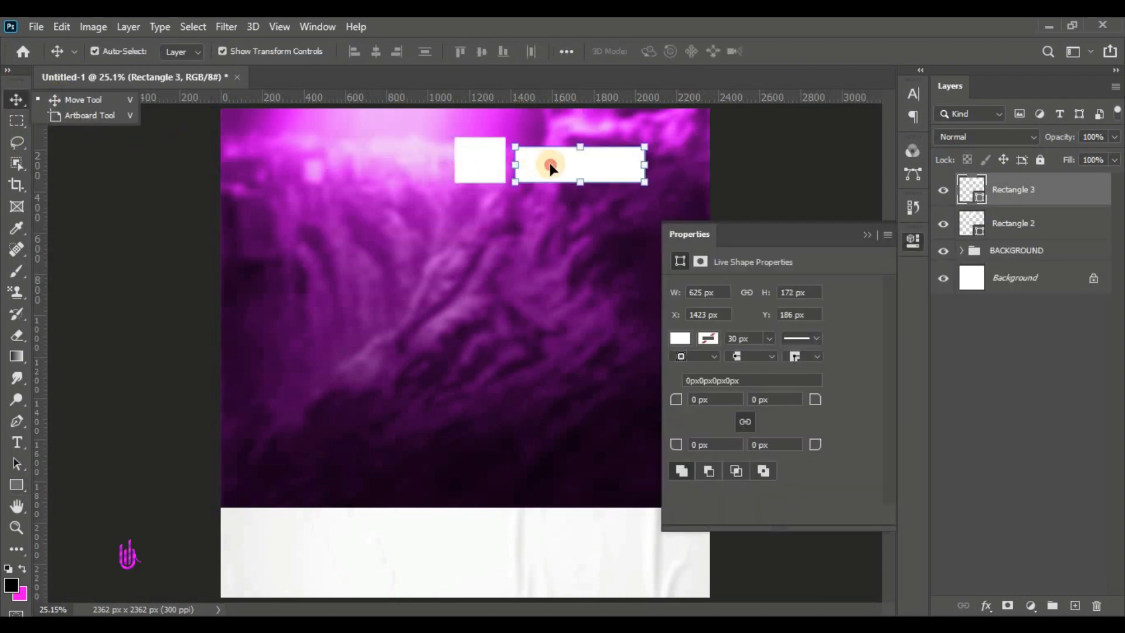
Move the long rectangle to about X 1380, Y 164 px beside the small one, and nudge it right to leave a thin gap
left_click_drag(550, 164, 543, 164)
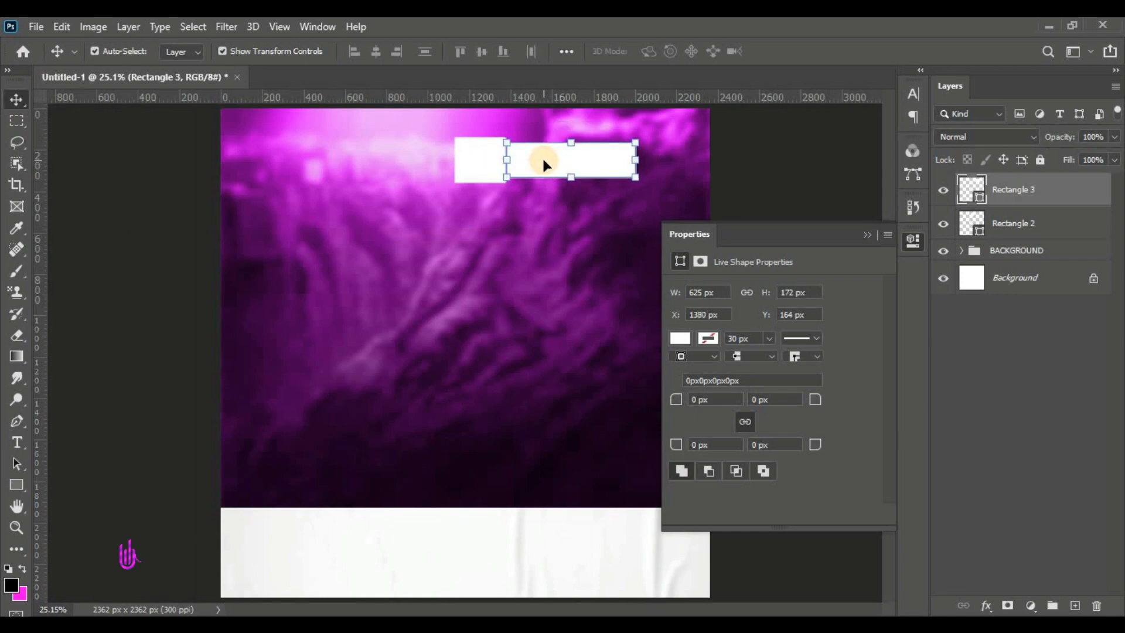
key("Right")
key("Right")
key("Right")
key("Right")
key("Right")
key("Right")
left_click(862, 230)
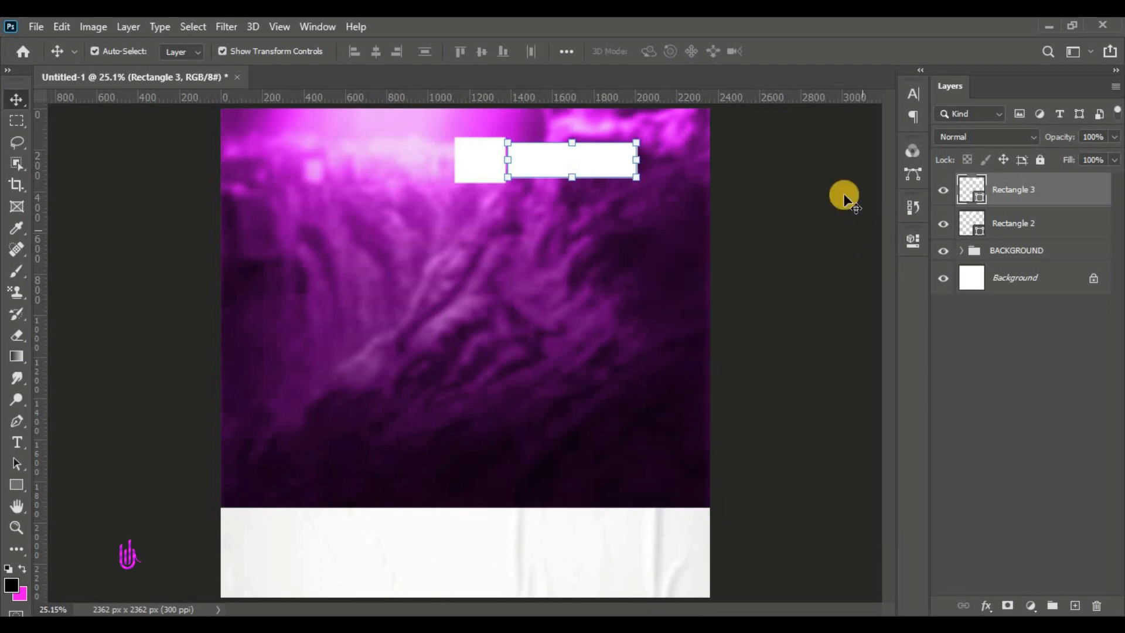
Open the long rectangle's fill color, switch to Notepad and copy the deep color code 200024 from FLYER DETAILS1
double_click(981, 202)
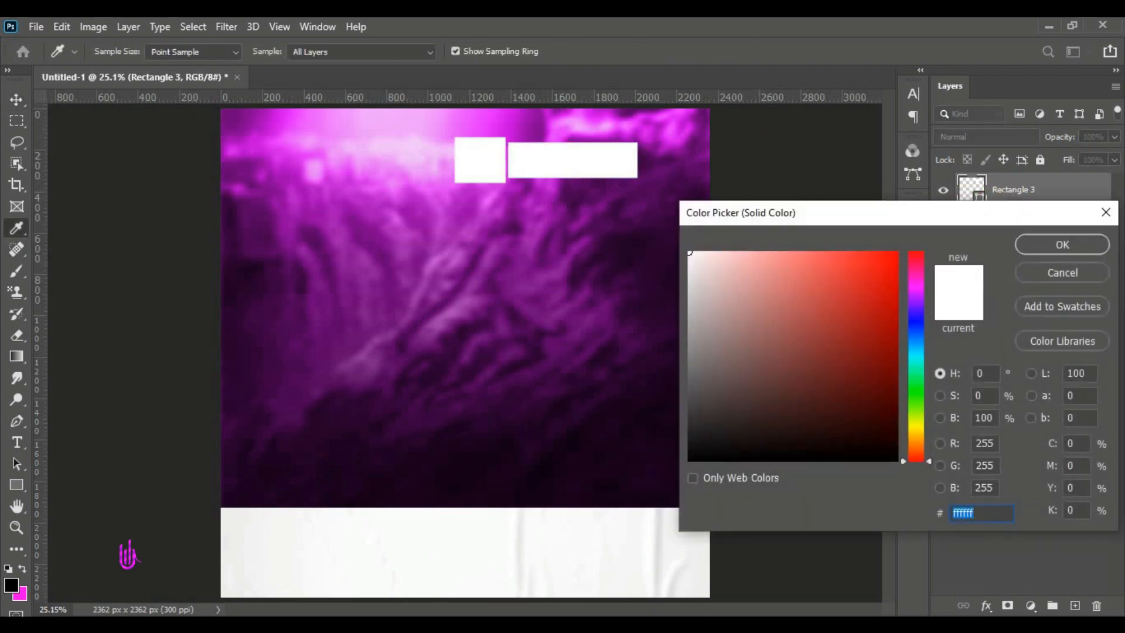
key("alt+Tab")
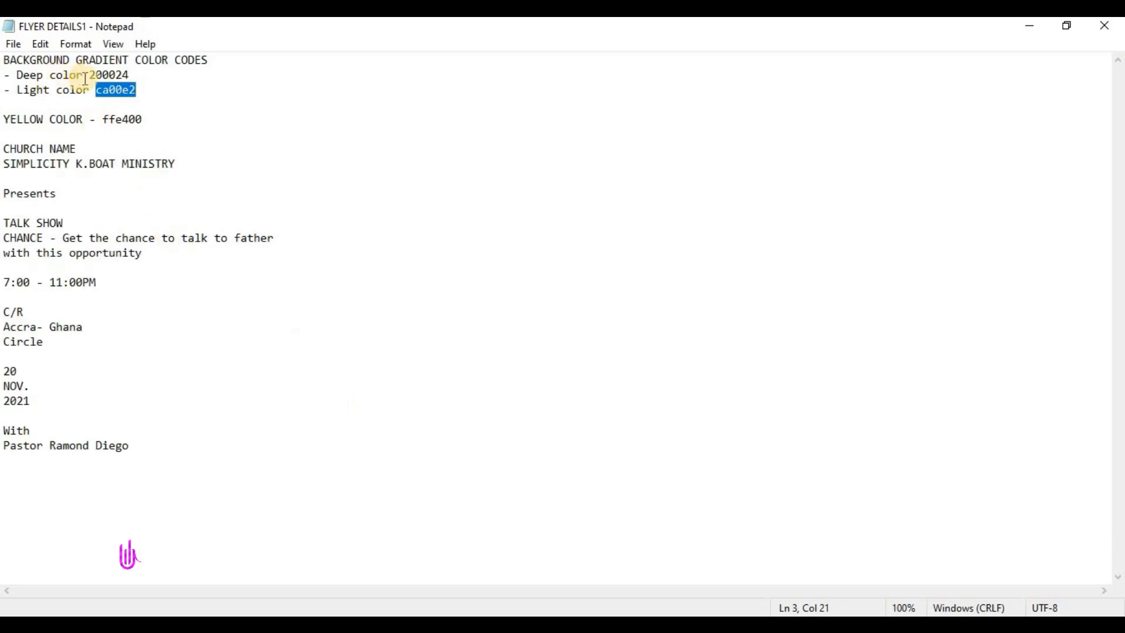
left_click(91, 77)
left_click_drag(91, 76, 151, 78)
right_click(119, 79)
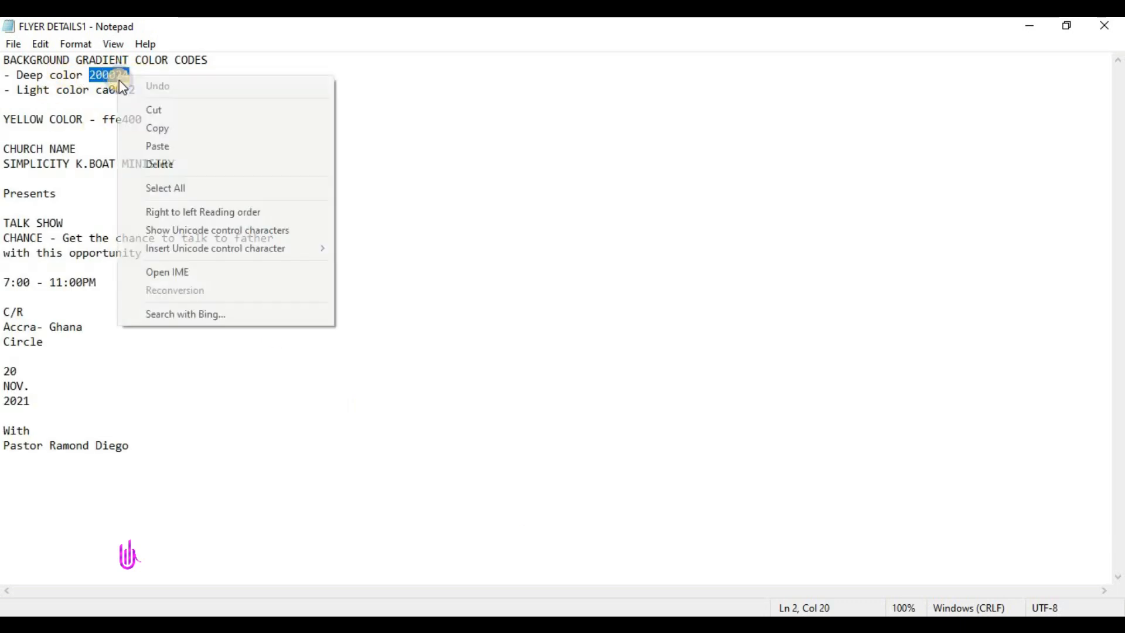
left_click(153, 128)
Return to Photoshop and set the long rectangle's fill color to the copied code 200024
key("alt+Tab")
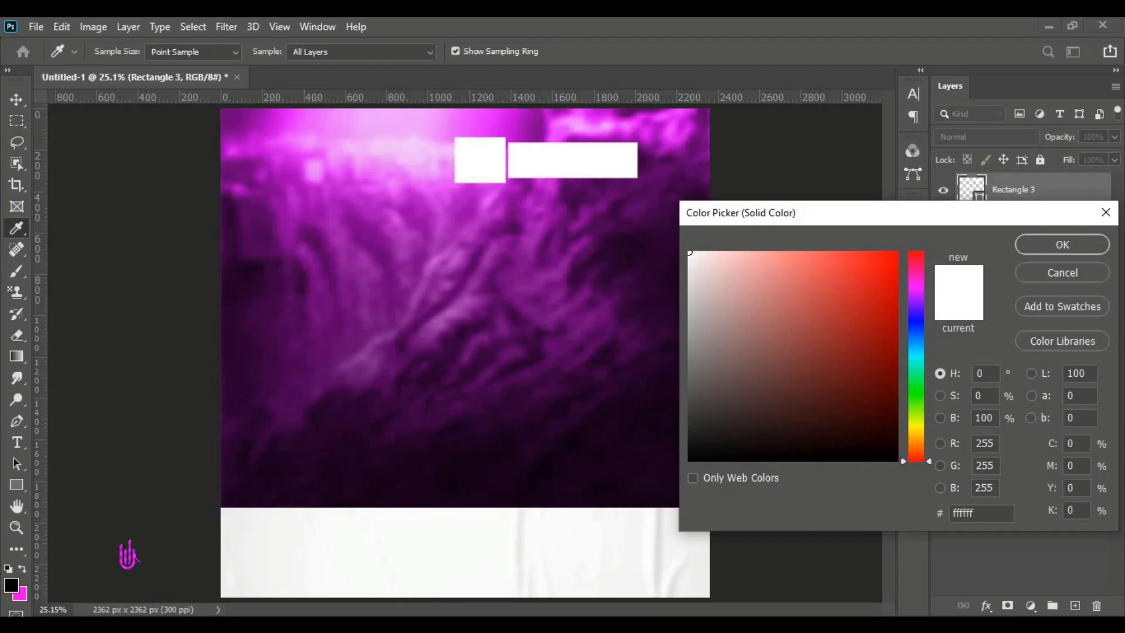
left_click_drag(994, 510, 934, 512)
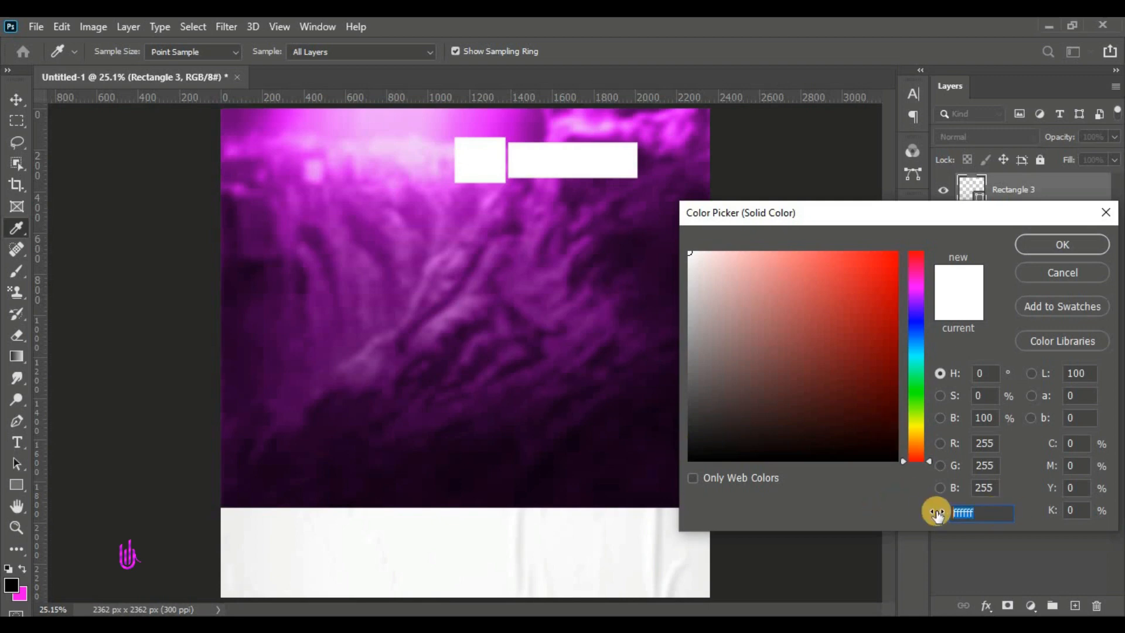
right_click(977, 512)
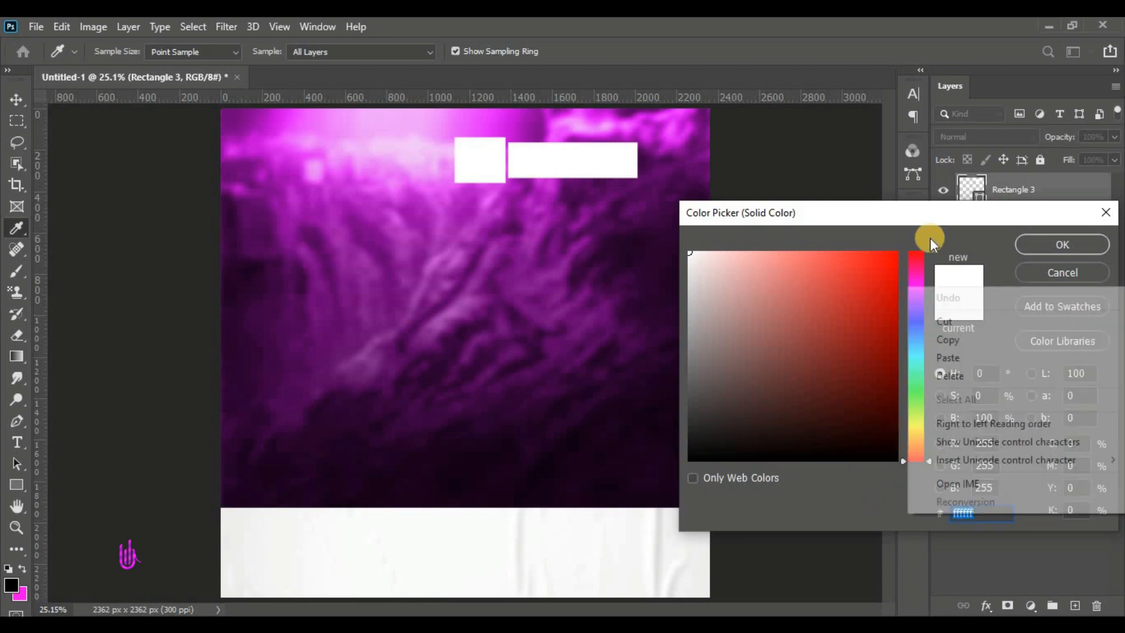
left_click(968, 357)
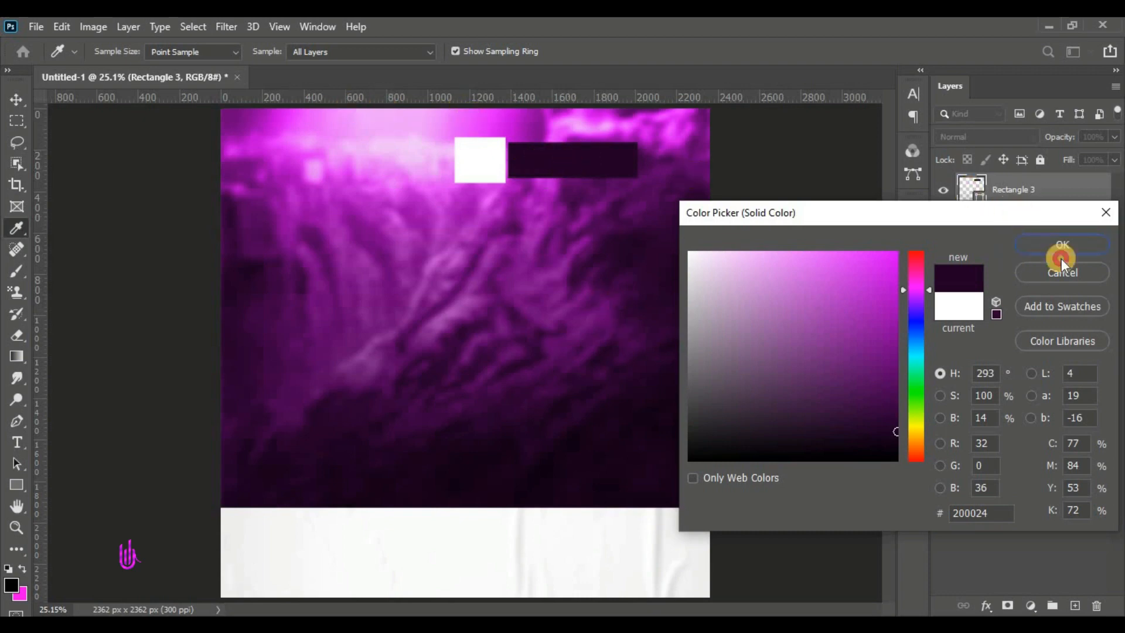
left_click(1086, 246)
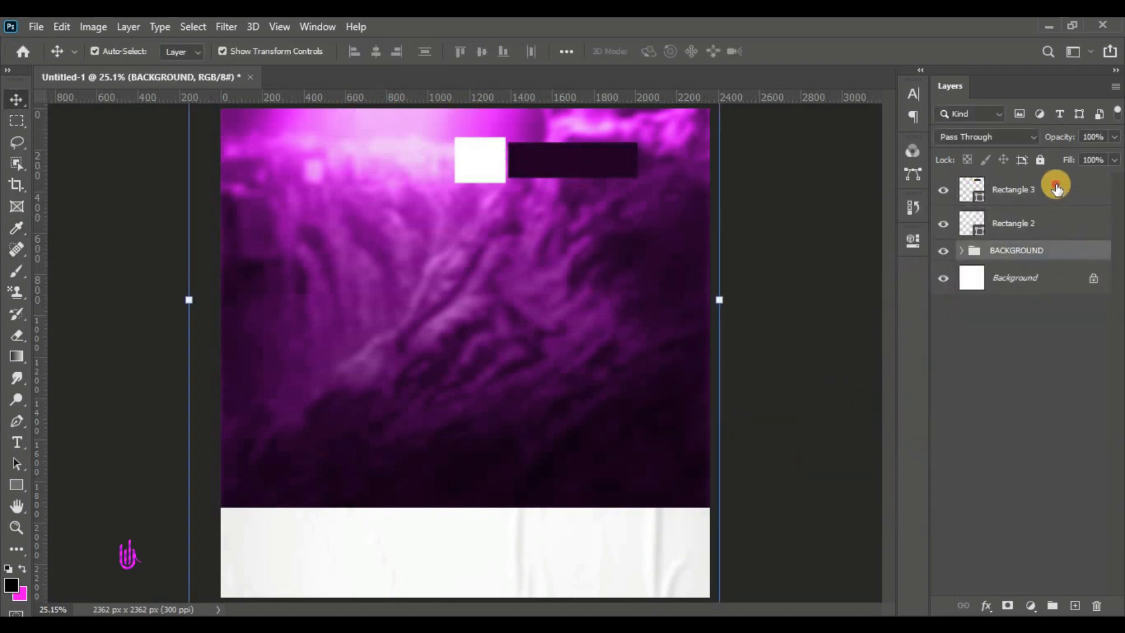
Duplicate the long dark rectangle in place and change the lower copy's fill color to white ffffff
left_click_drag(1077, 197, 1074, 598)
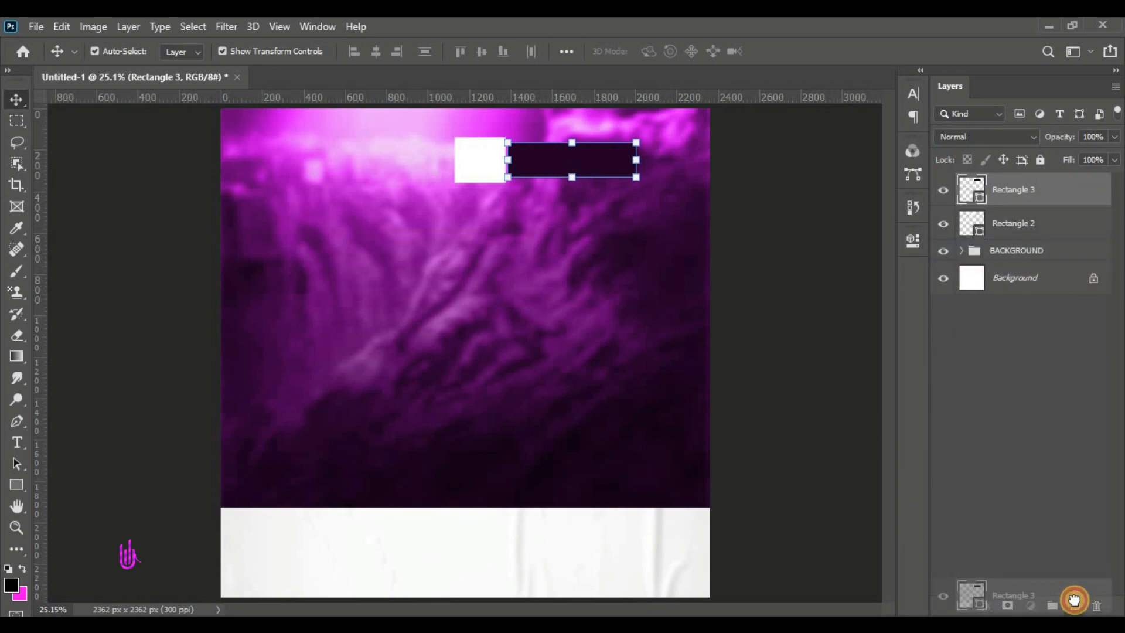
left_click(942, 190)
left_click(942, 190)
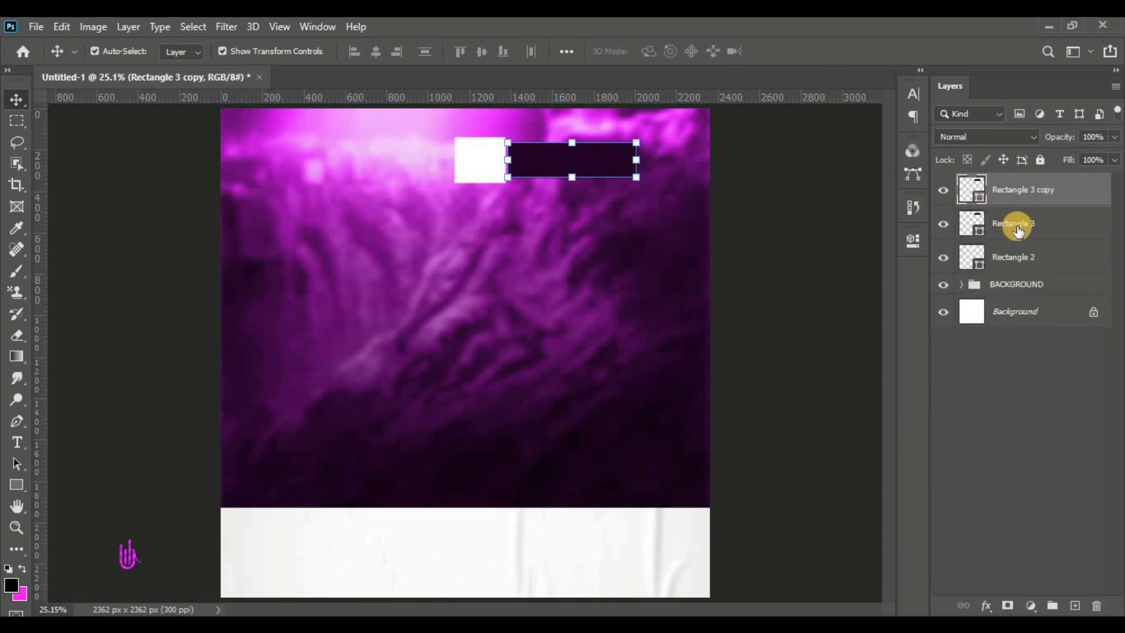
left_click(976, 224)
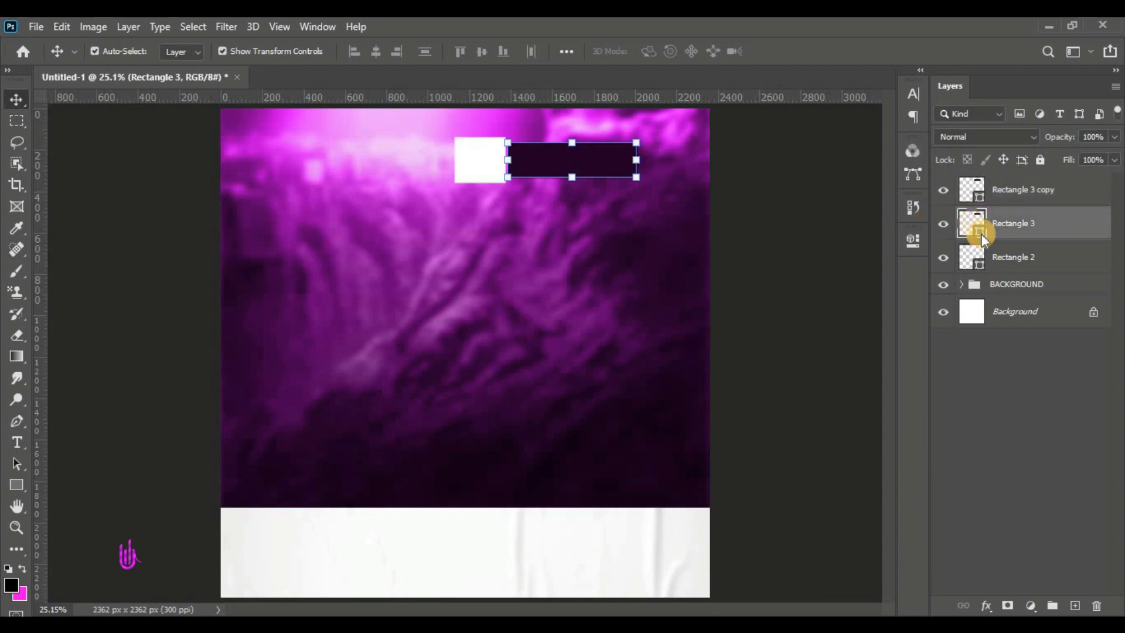
double_click(981, 233)
left_click_drag(842, 262, 674, 216)
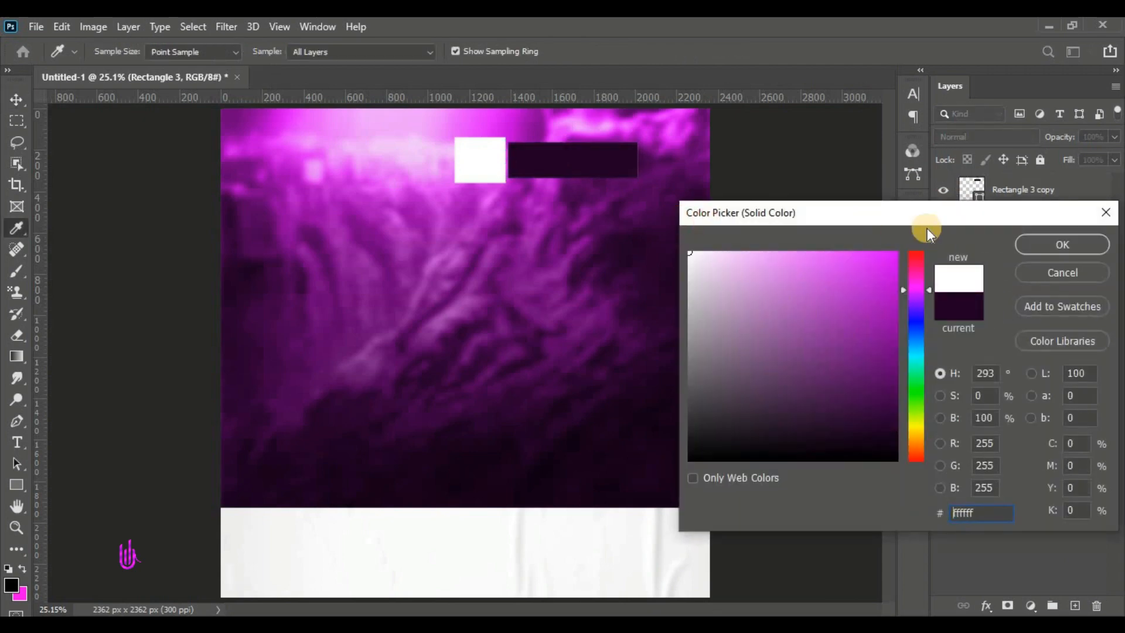
left_click(1065, 248)
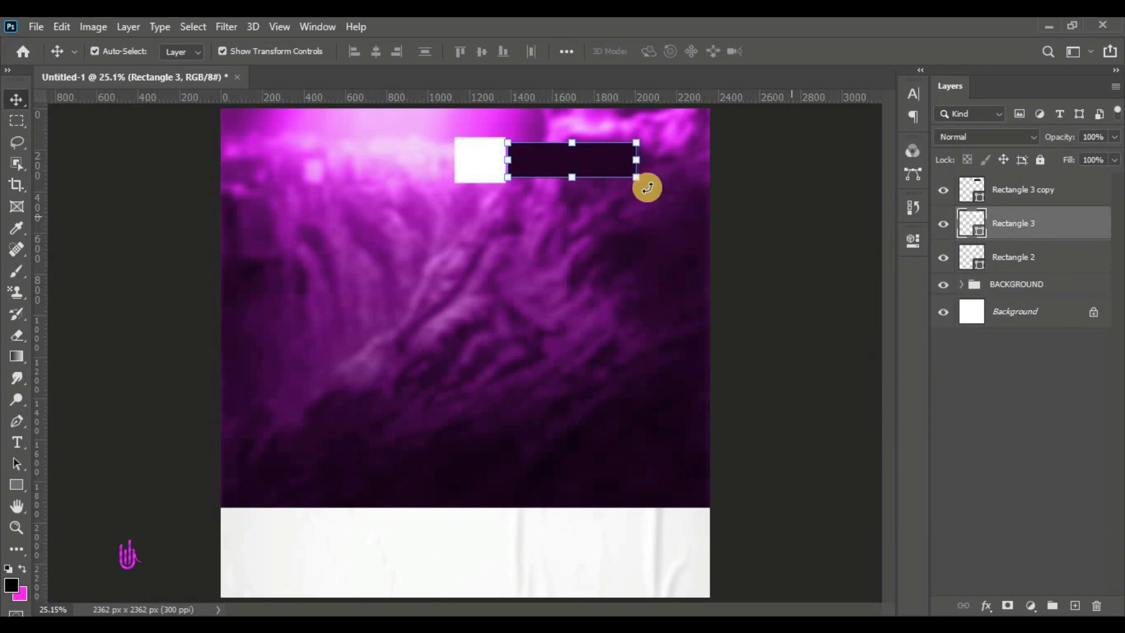
Nudge the white long rectangle down about 7 px so a thin white strip shows beneath the dark one
scroll(565, 144, "up", 5)
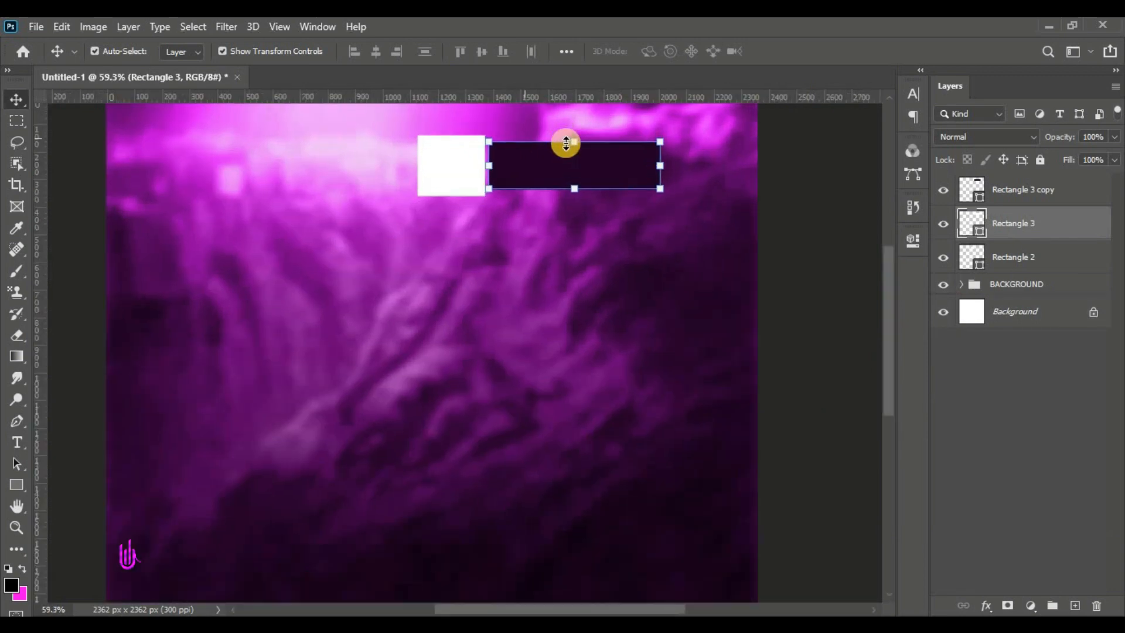
scroll(586, 128, "up", 4)
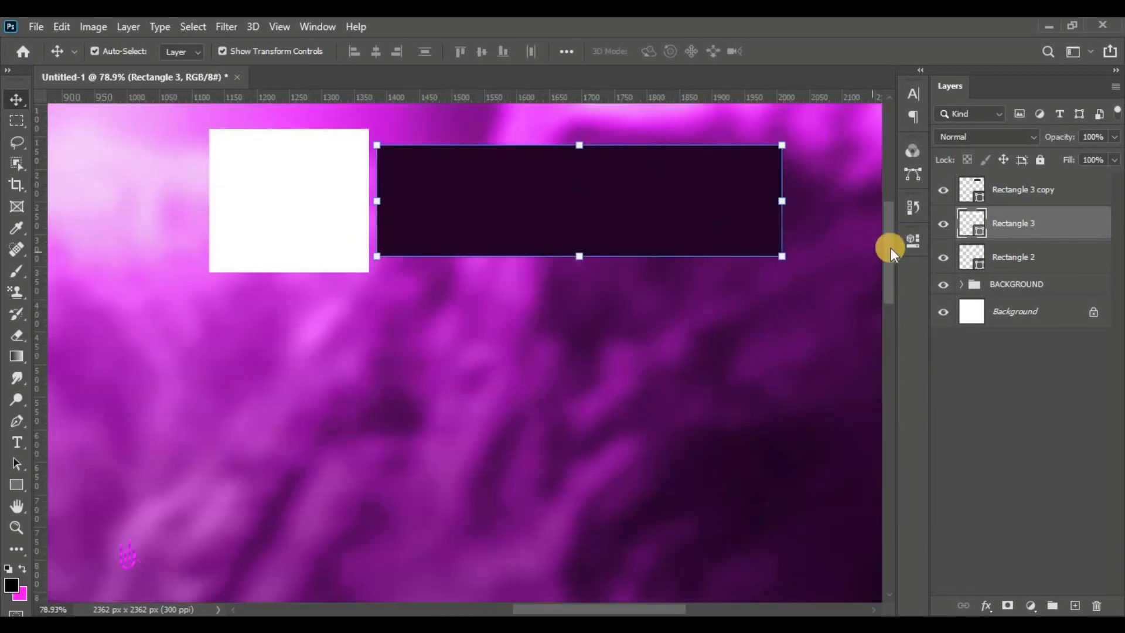
left_click_drag(901, 199, 894, 238)
key("Down")
key("Down")
key("Down")
key("Down")
key("Down")
key("Down")
key("Down")
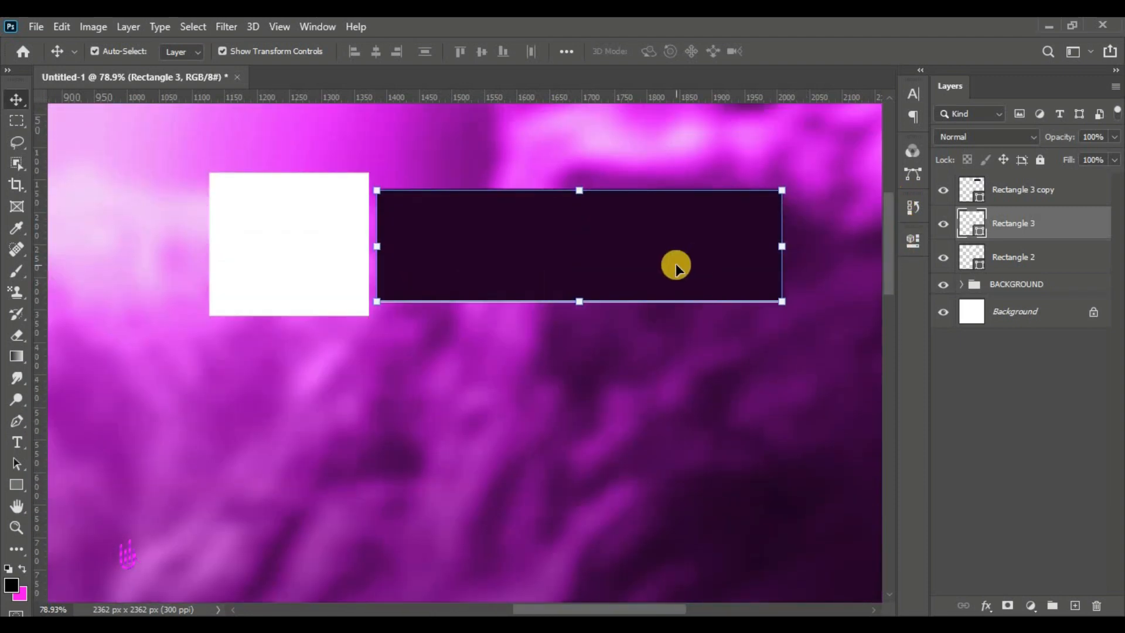
key("Down")
key("Down")
key("Down")
key("Down")
key("Down")
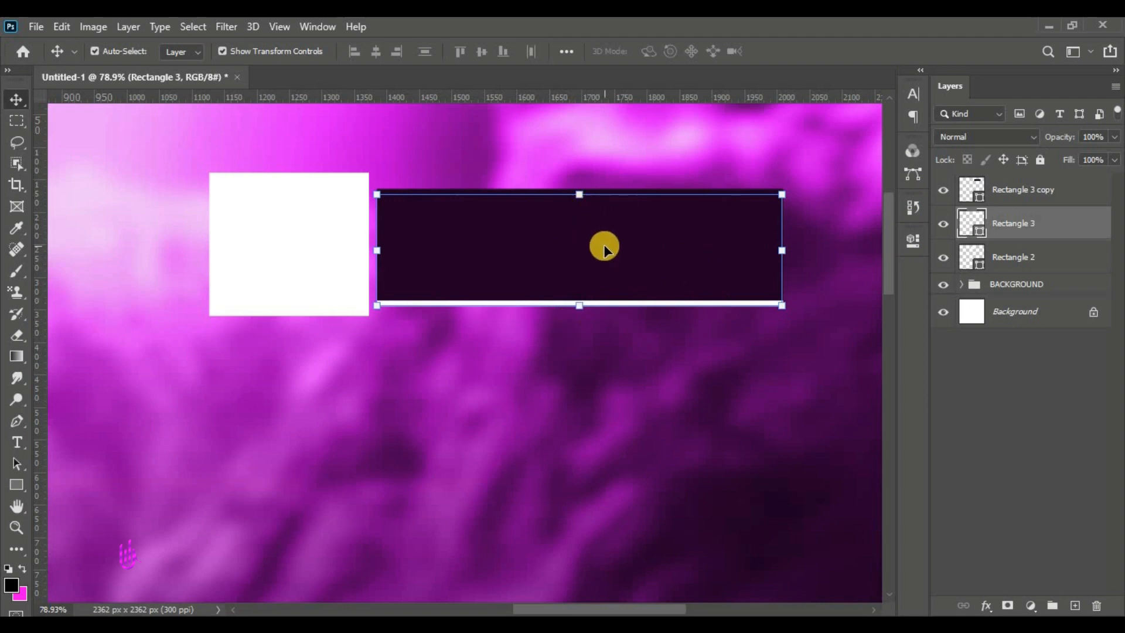
Select both long rectangles together and nudge them up about 5 px
left_click(617, 236, "shift")
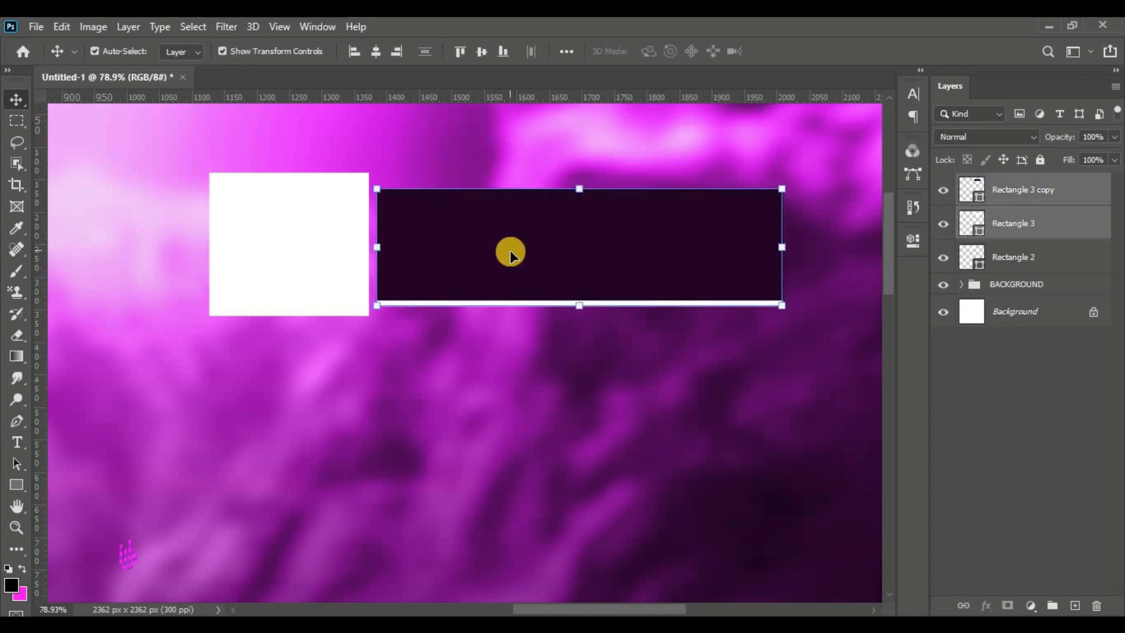
key("Up")
key("Up")
key("Up")
key("Up")
key("Up")
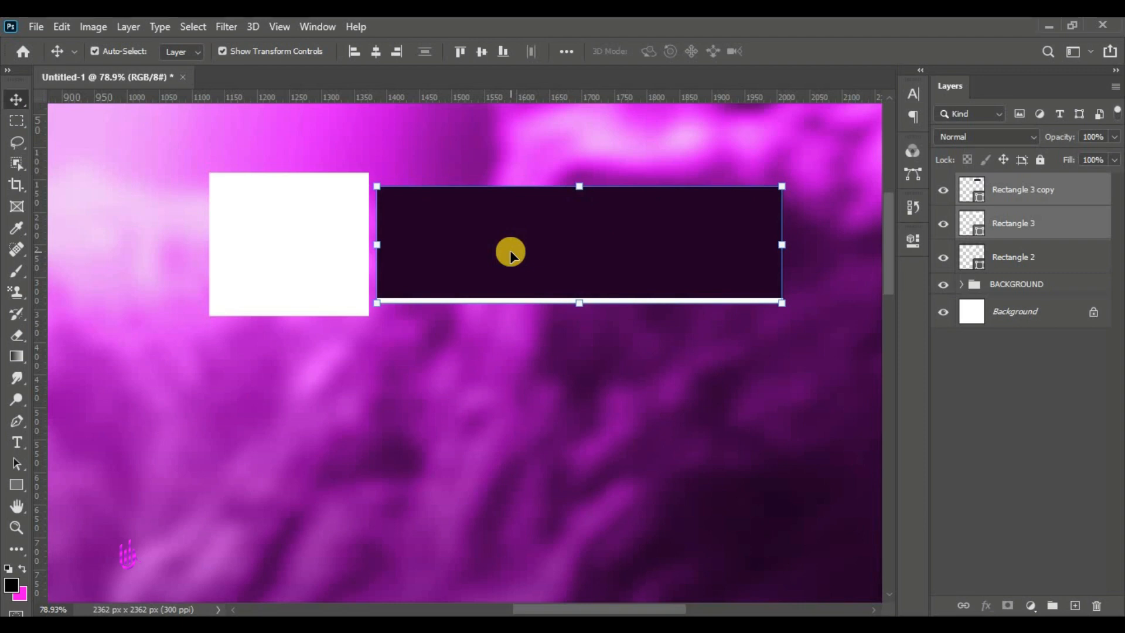
Nudge both long rectangles left about 14 px until they touch the small white rectangle, and deselect them
key("Left")
key("Left")
key("Left")
key("Left")
key("Left")
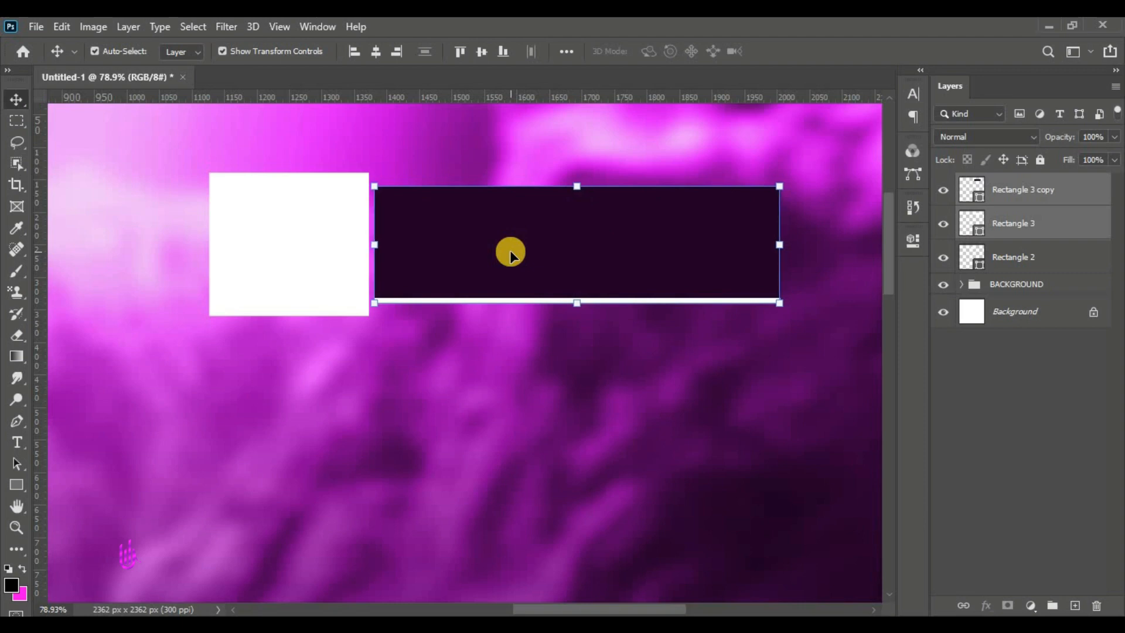
key("Left")
key("Left")
key("Left")
key("Left")
key("Left")
key("Left")
key("Left")
key("Left")
key("Left")
key("Left")
key("Left")
key("Left")
key("Left")
key("Left")
key("Left")
key("Left")
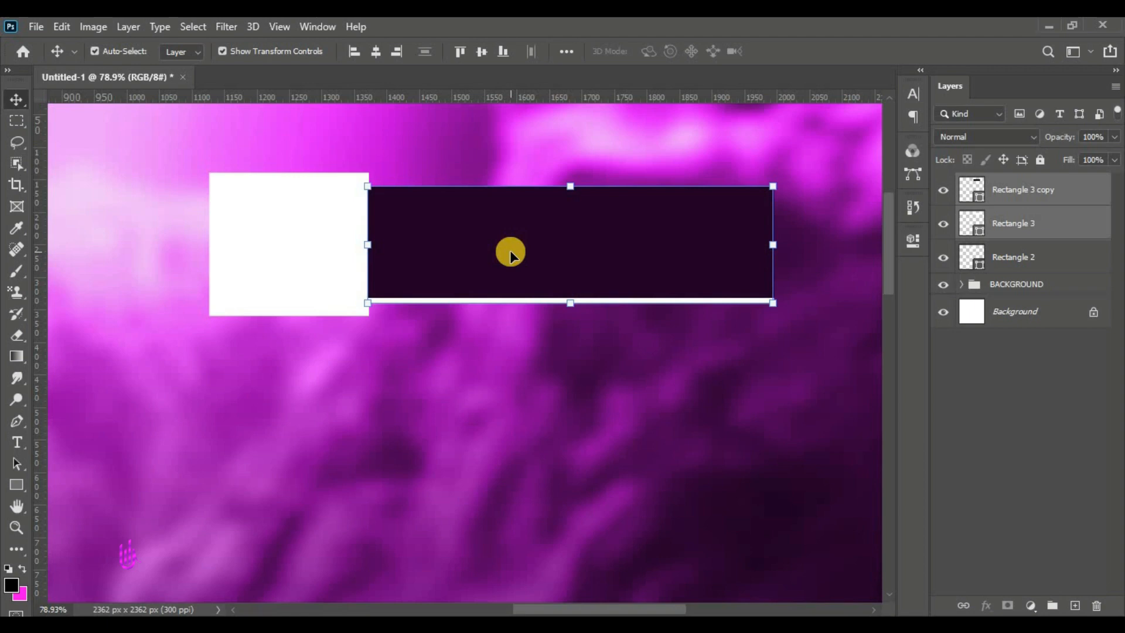
key("ctrl+0")
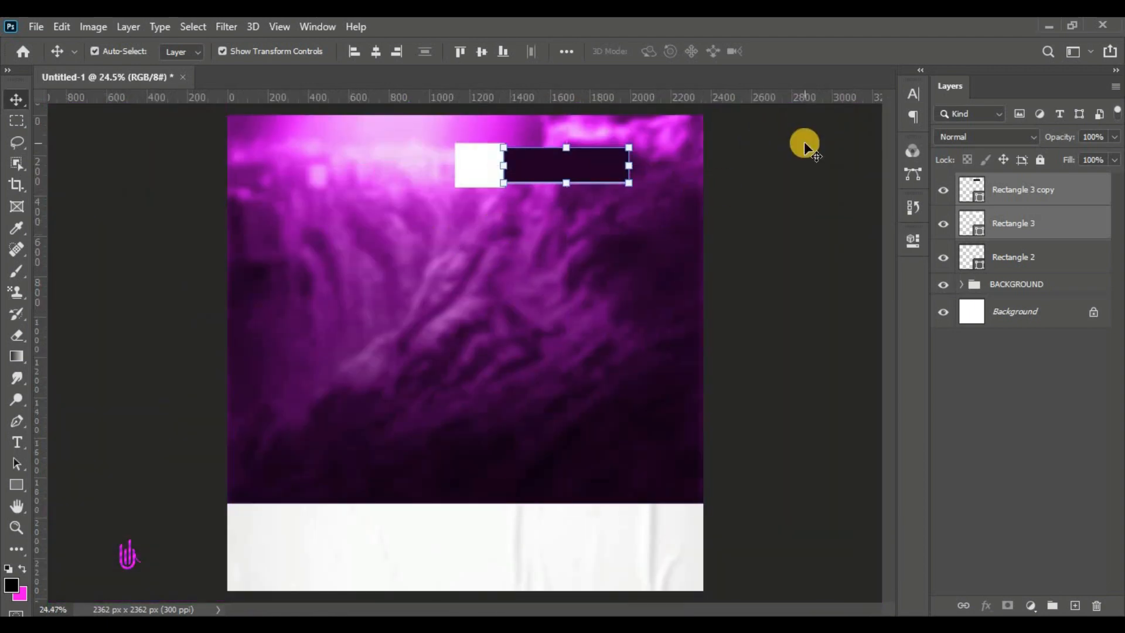
left_click(803, 142)
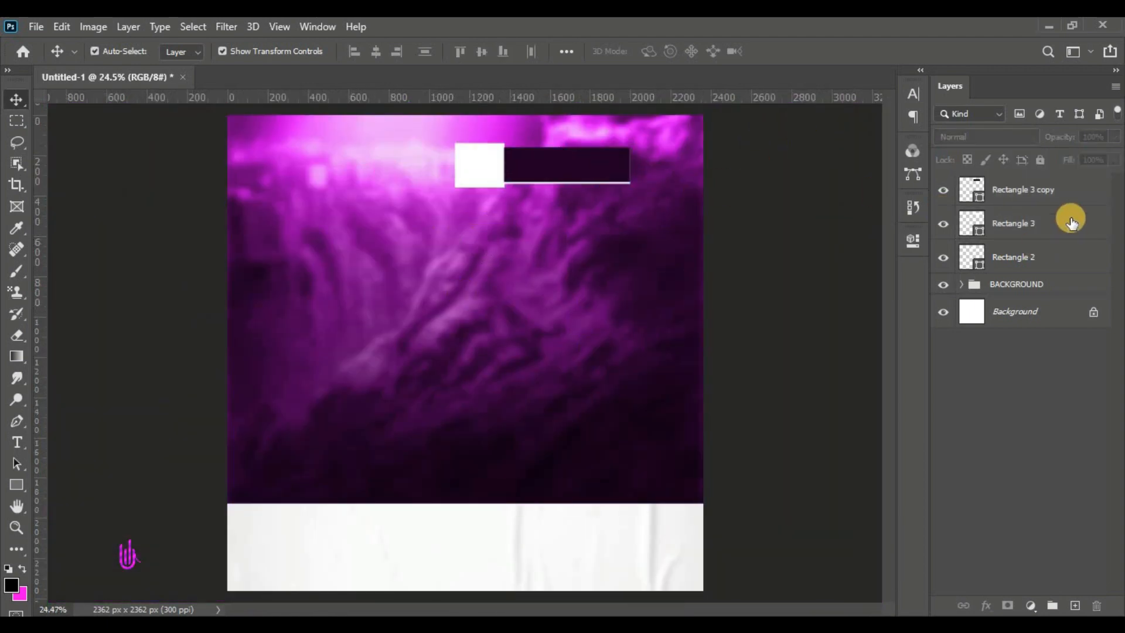
Place the Simplicity logo from the One ON One folder as an embedded image above the dark rectangle's layer
left_click(1058, 187)
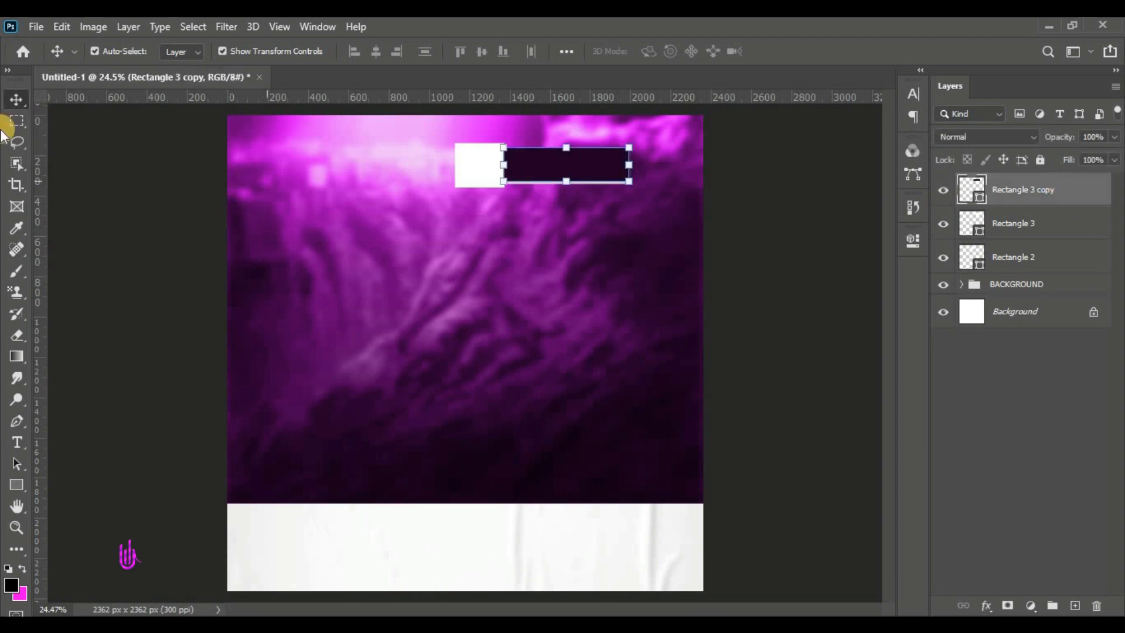
left_click(35, 27)
left_click(111, 356)
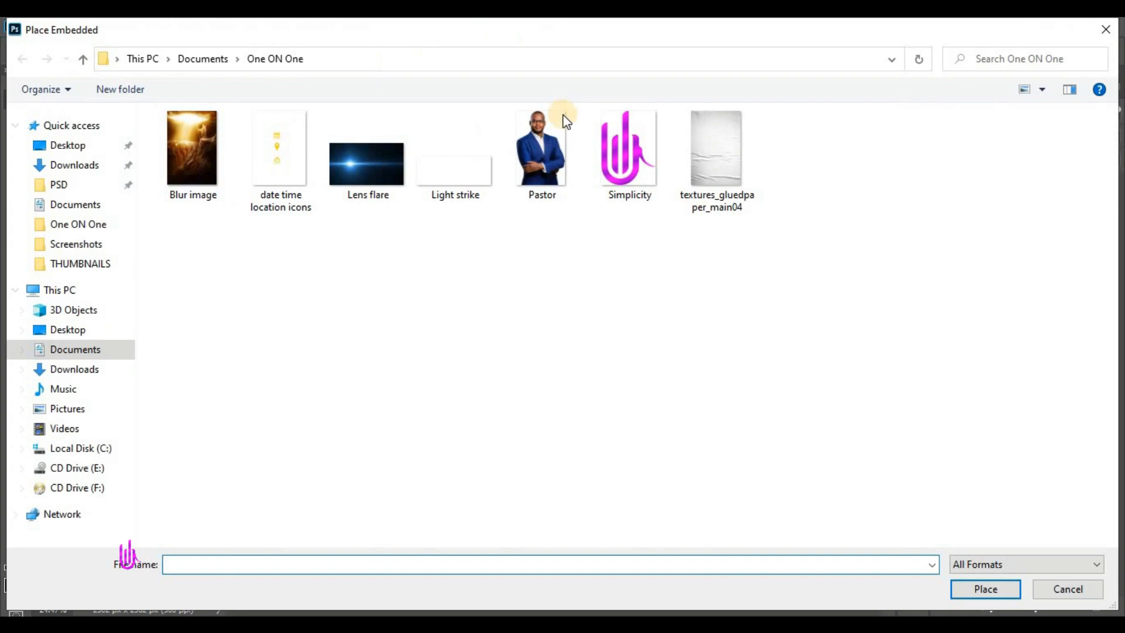
left_click(627, 156)
left_click(990, 593)
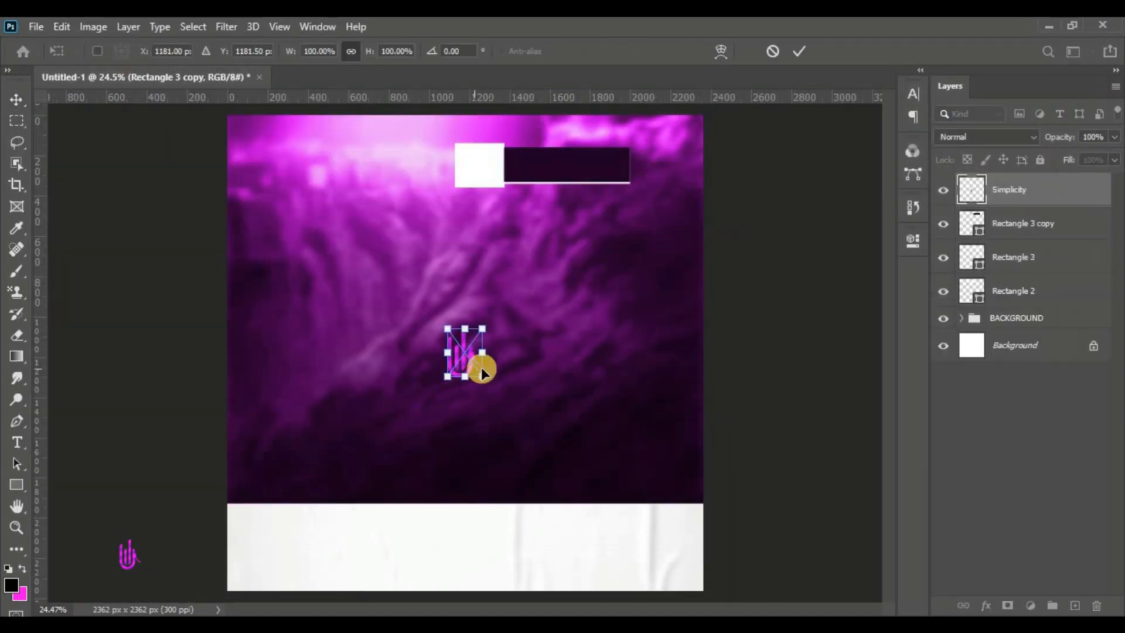
Scale the logo to about 74.5% and center it on the small white rectangle at about X 1264, Y 250.5 px
left_click_drag(465, 359, 476, 164)
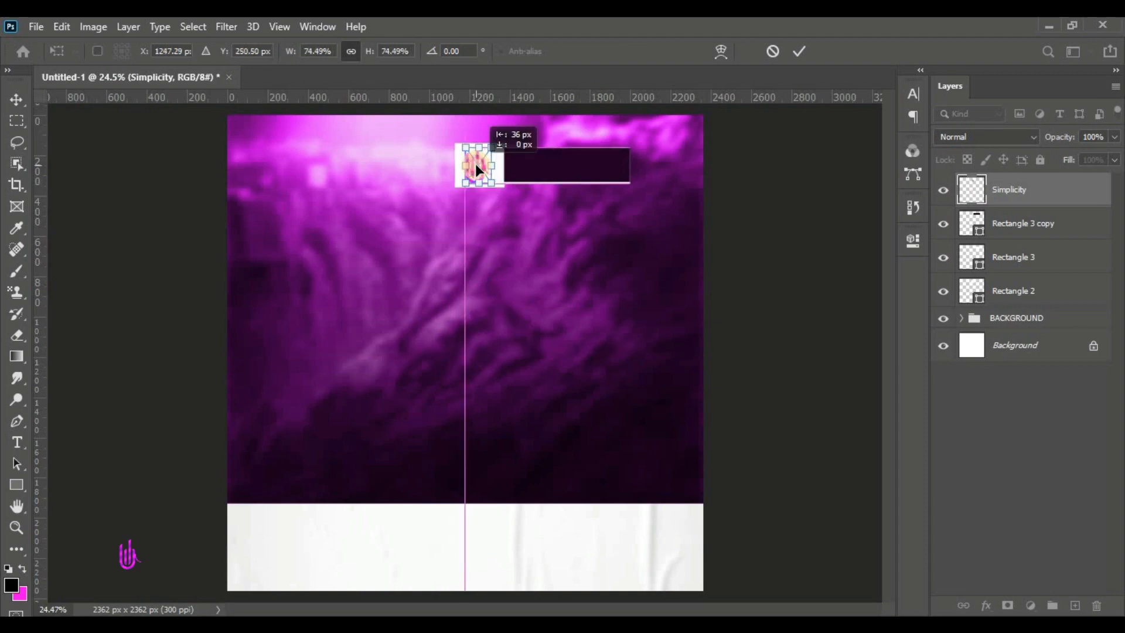
key("Right")
key("Right")
key("Right")
key("Right")
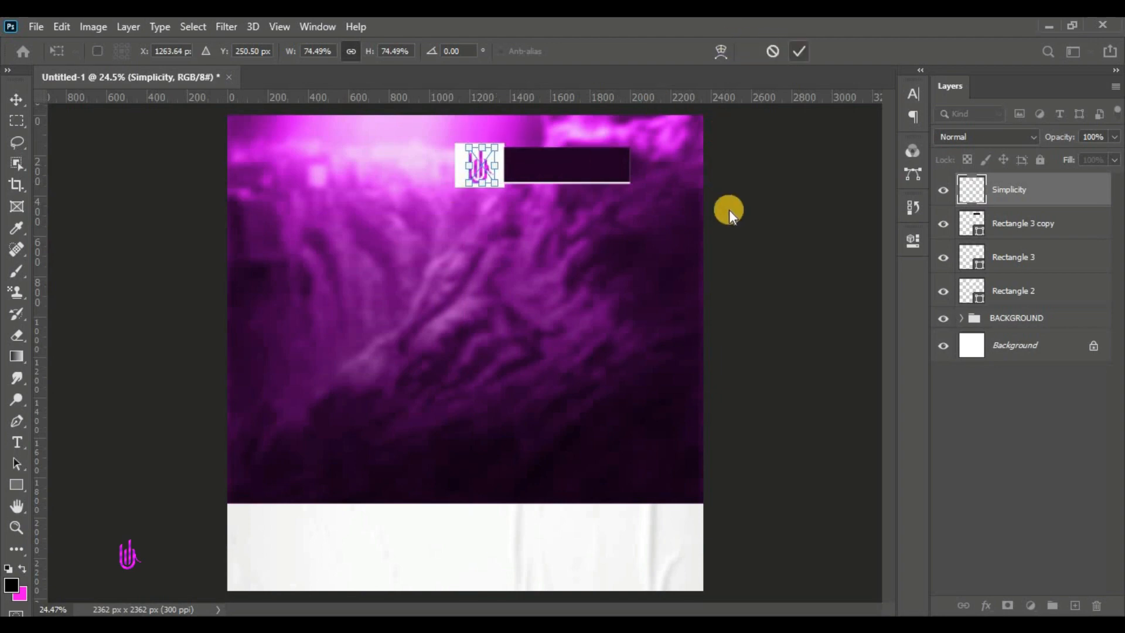
left_click(800, 51)
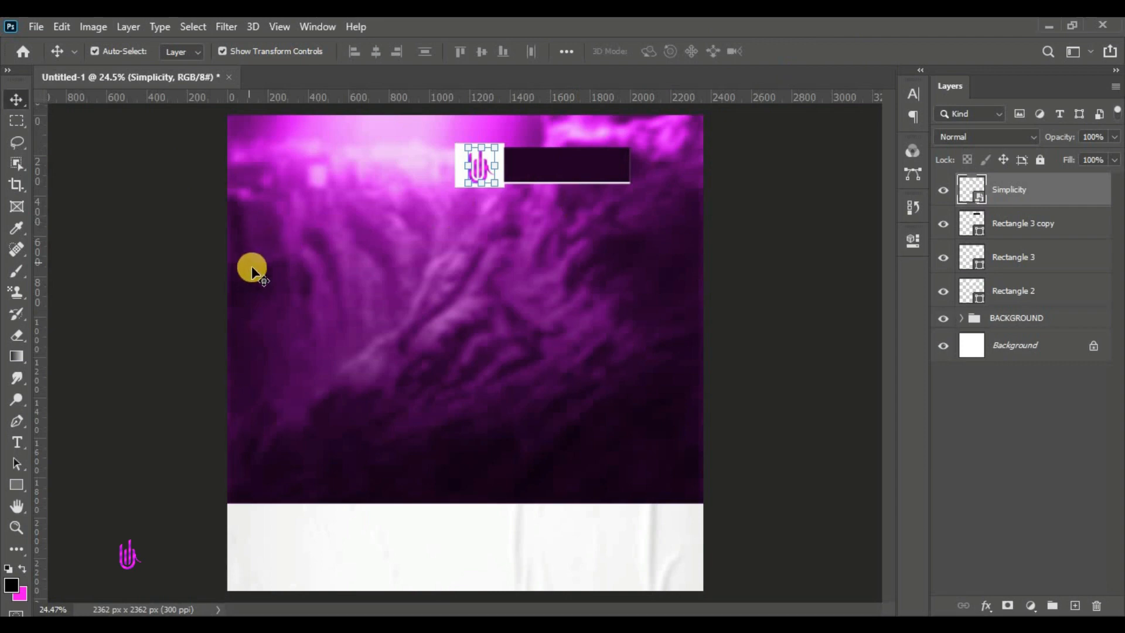
Add a horizontal placeholder text line and move it onto the flyer just right of its center
left_click(17, 442)
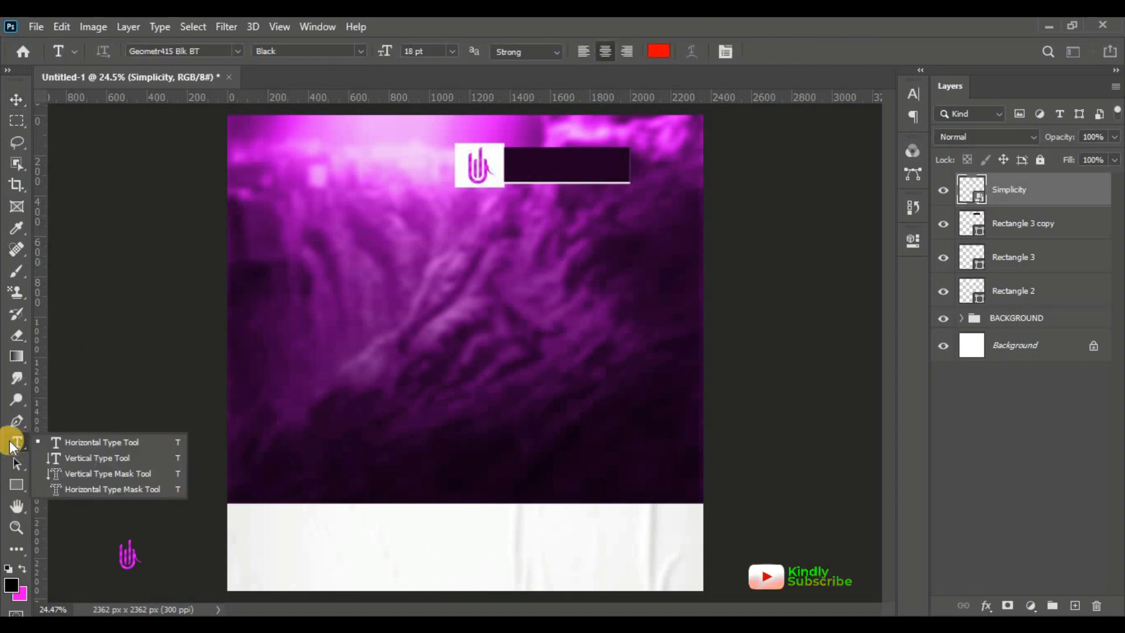
left_click(94, 442)
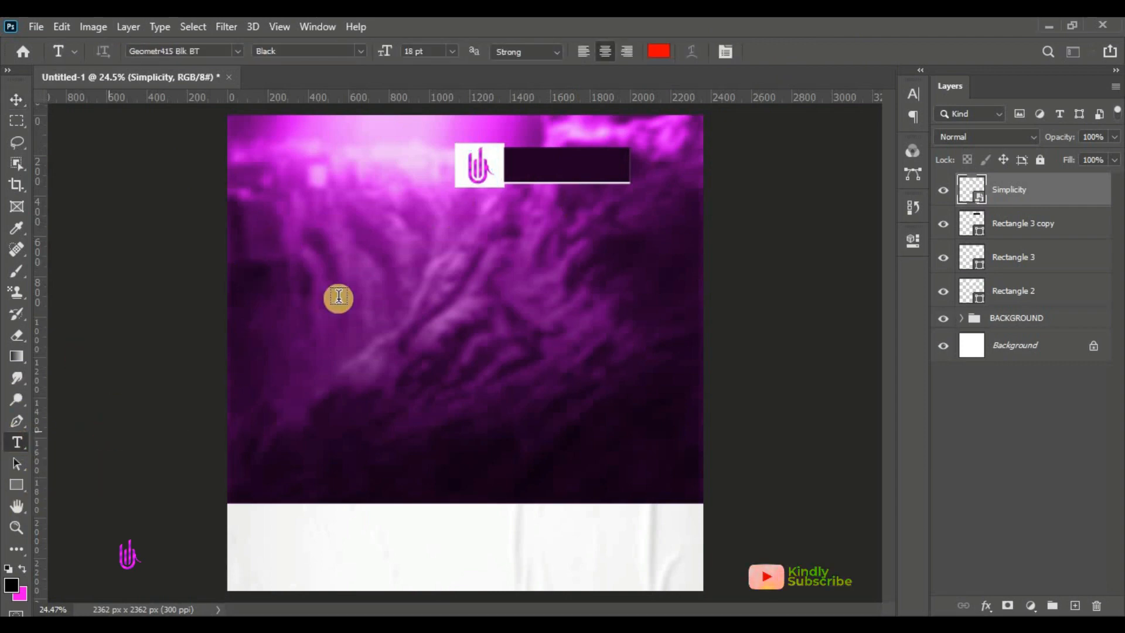
left_click(448, 268)
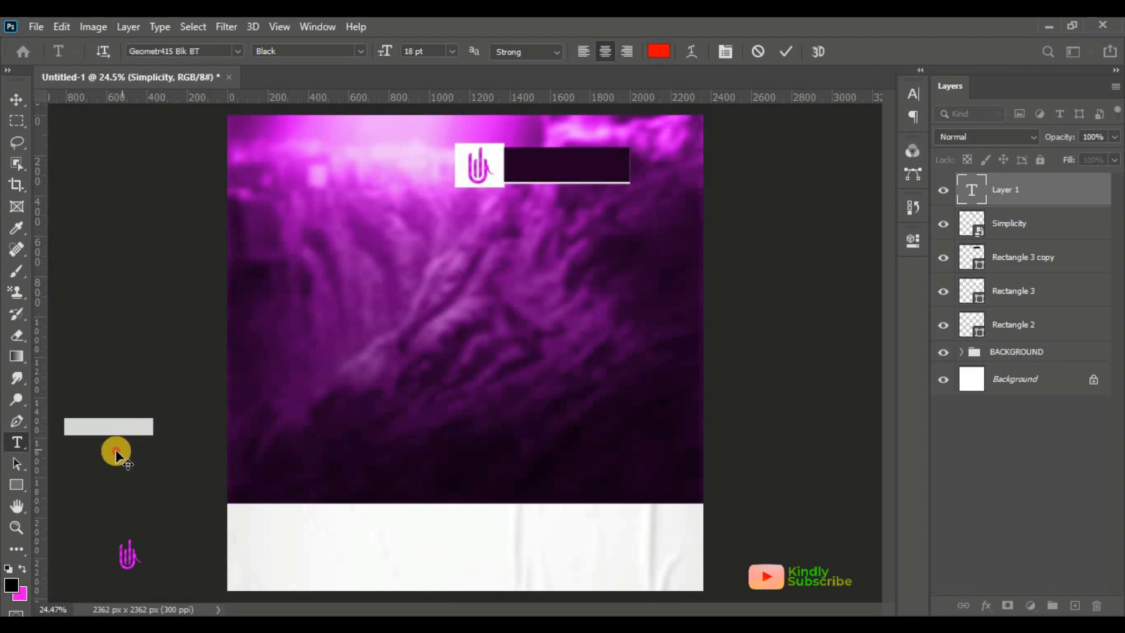
left_click_drag(115, 451, 554, 337)
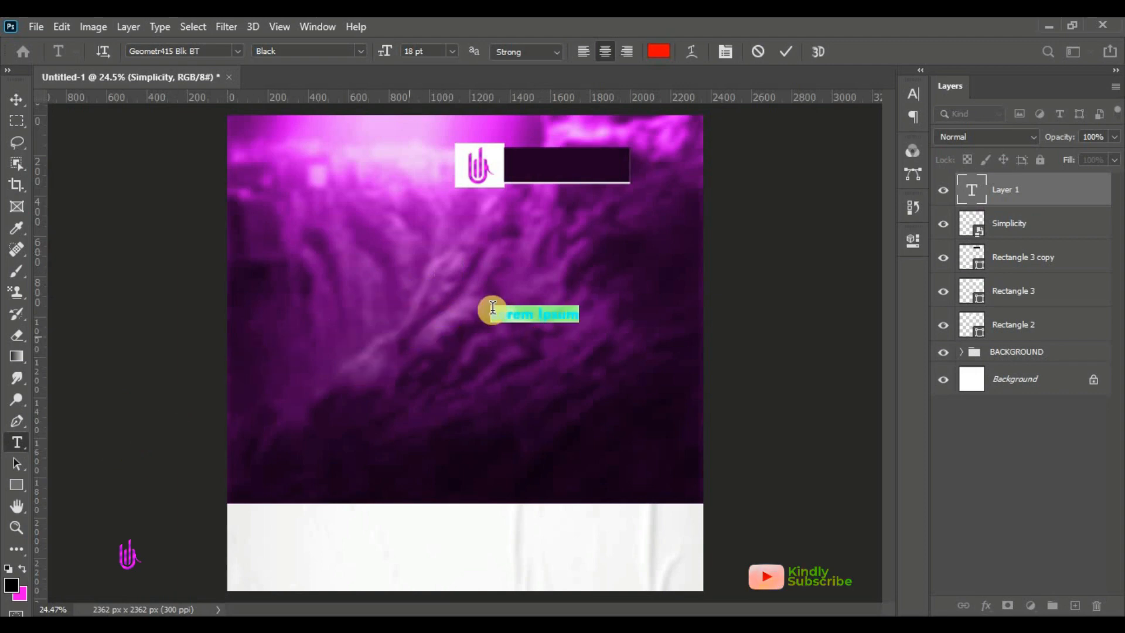
Keep the placeholder text in Geometr415 Blk BT and move it onto the dark header rectangle beside the logo
left_click(154, 54)
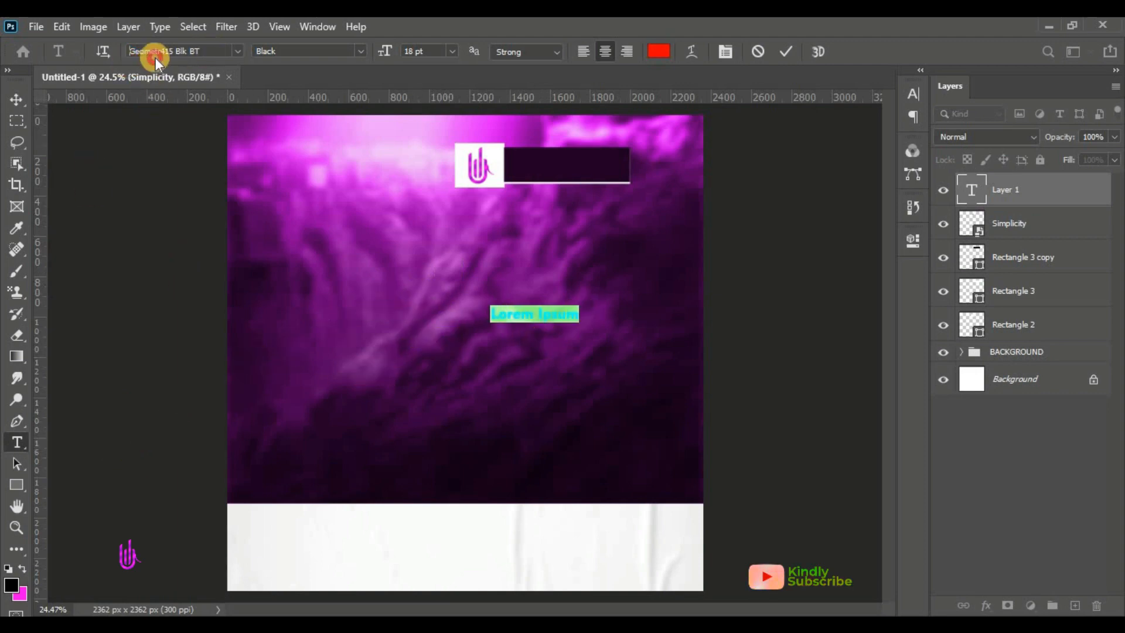
left_click(209, 48)
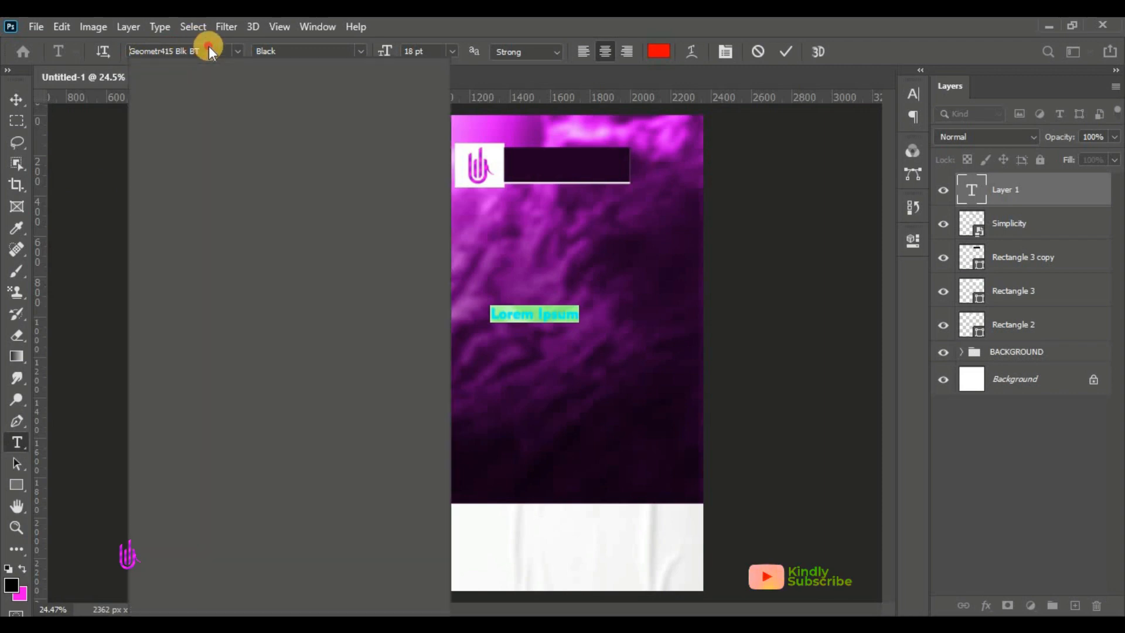
left_click(233, 51)
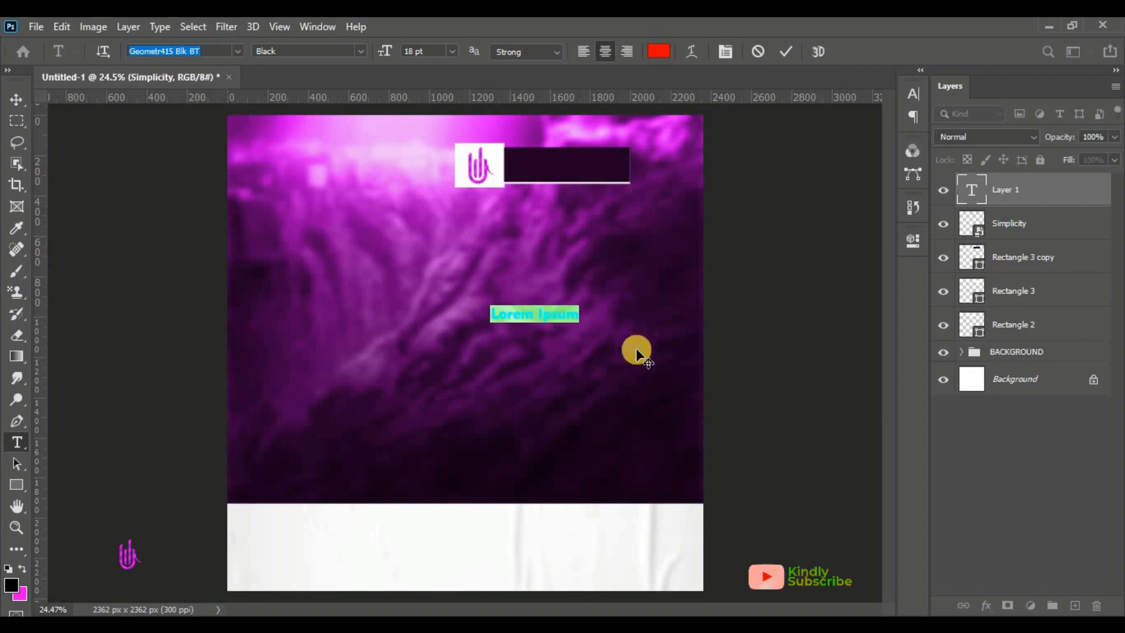
left_click_drag(502, 351, 535, 205)
Set the placeholder text's color to yellow ffe400, copying the code from the FLYER DETAILS1 notes in Notepad
left_click(666, 48)
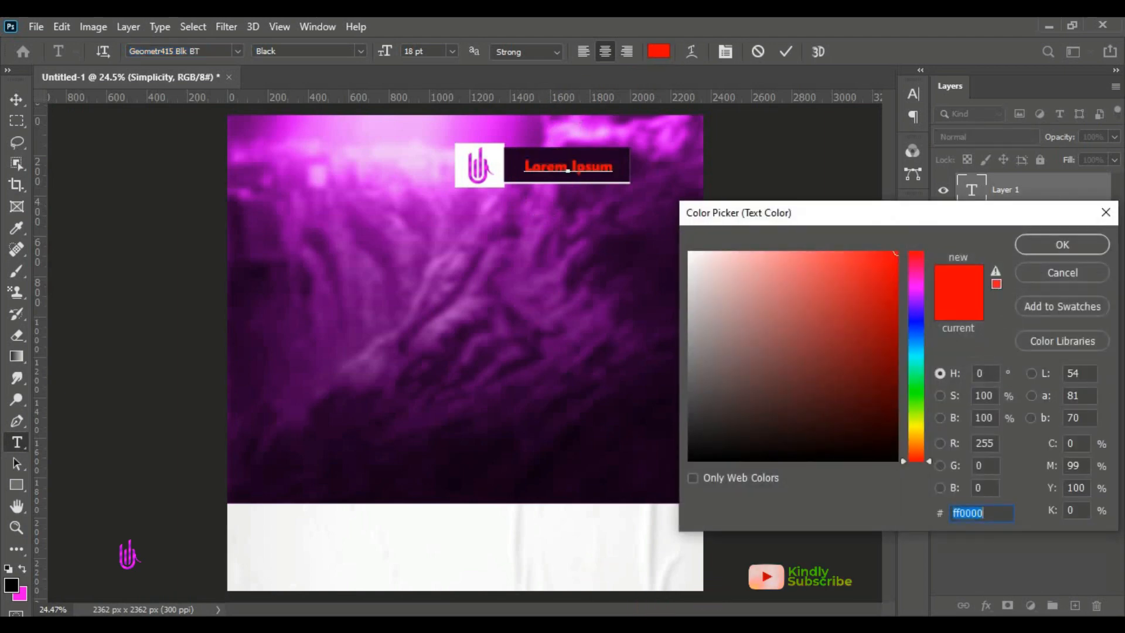
key("alt+Tab")
left_click(104, 117)
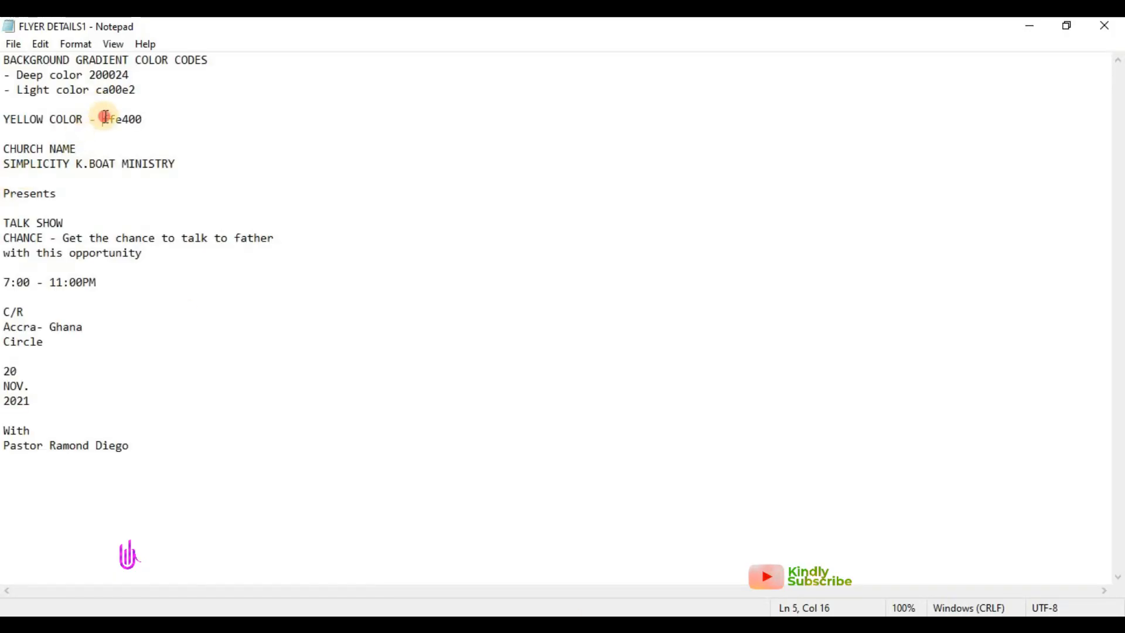
left_click_drag(105, 118, 156, 117)
right_click(127, 119)
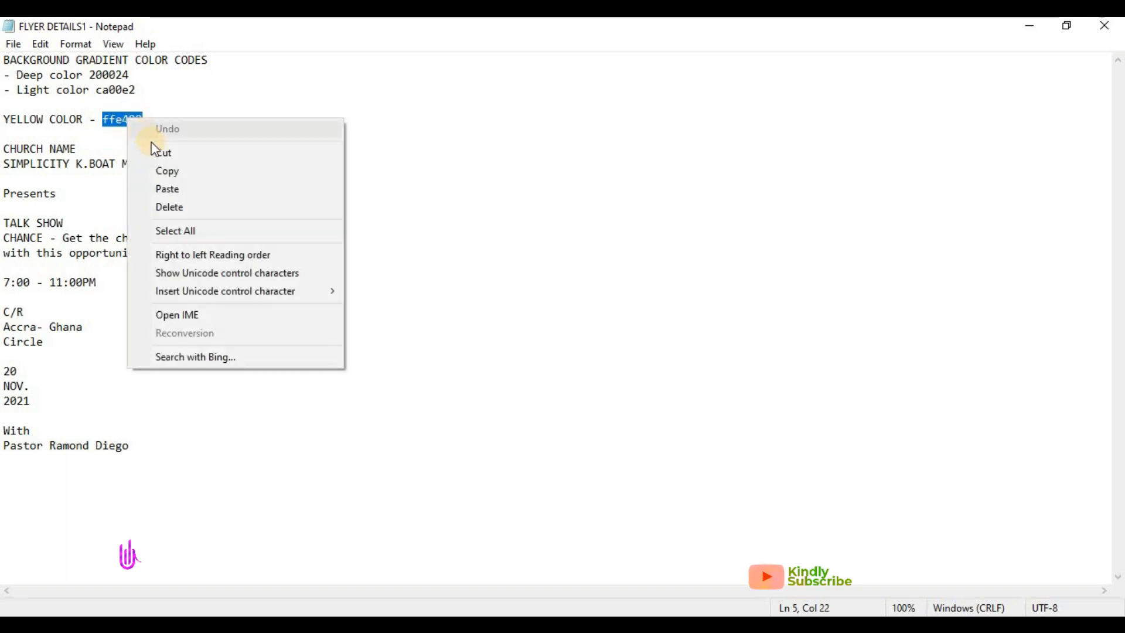
left_click(164, 172)
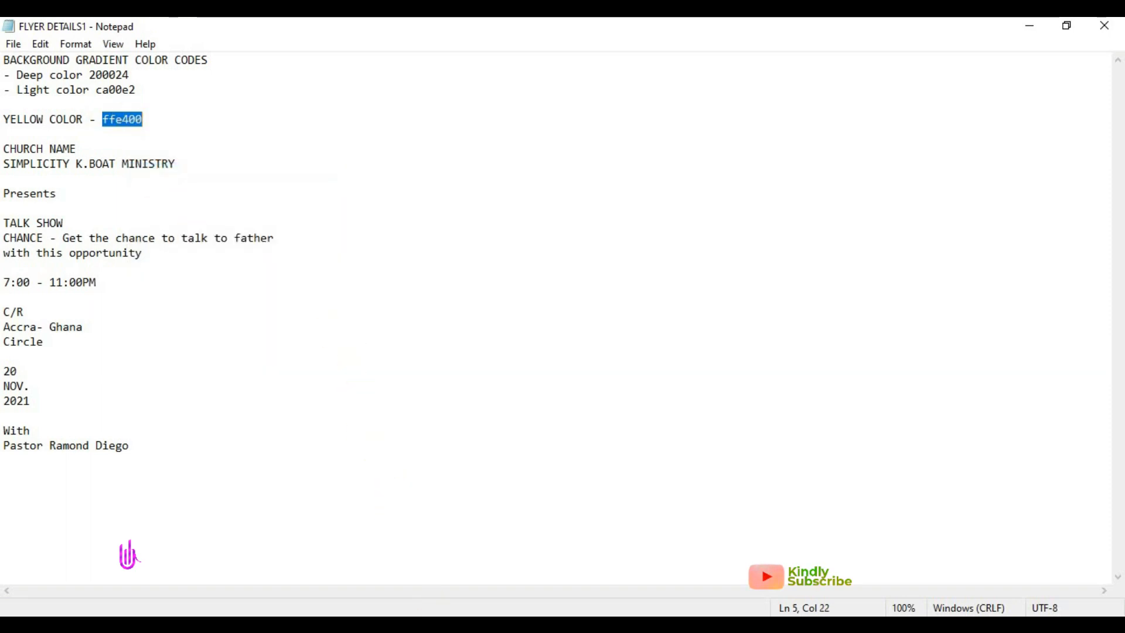
key("alt+Tab")
double_click(975, 513)
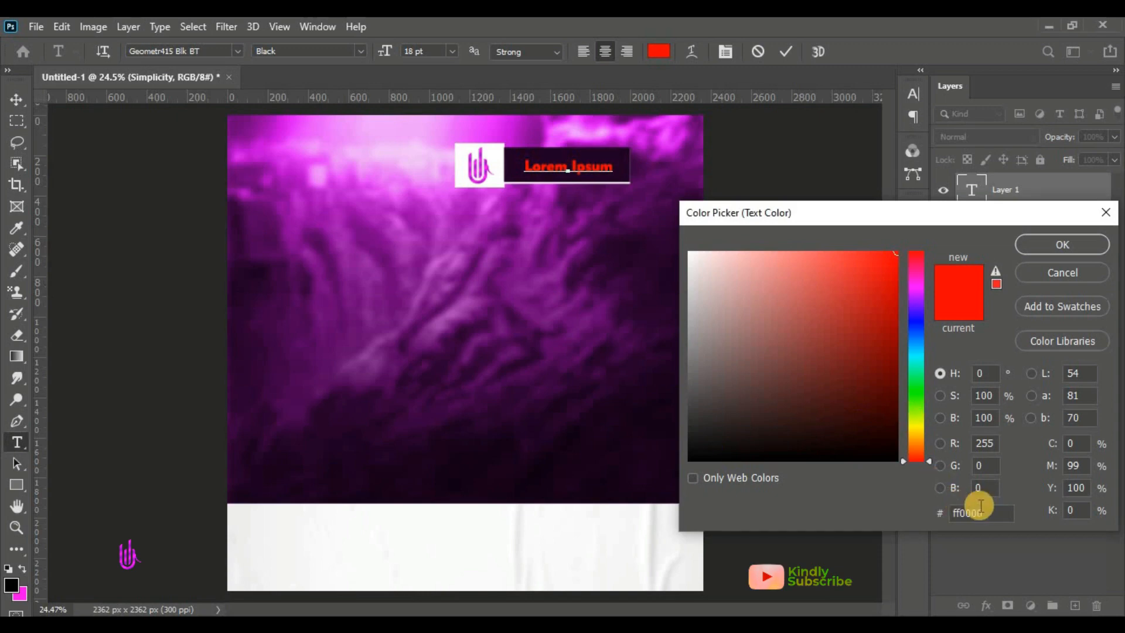
right_click(976, 516)
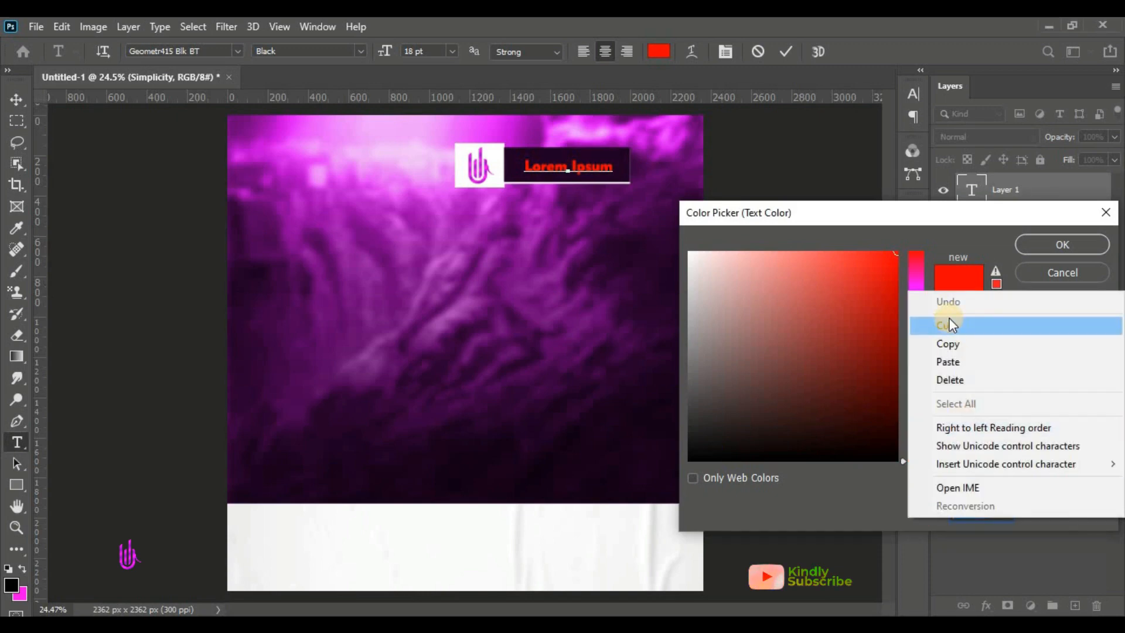
left_click(950, 360)
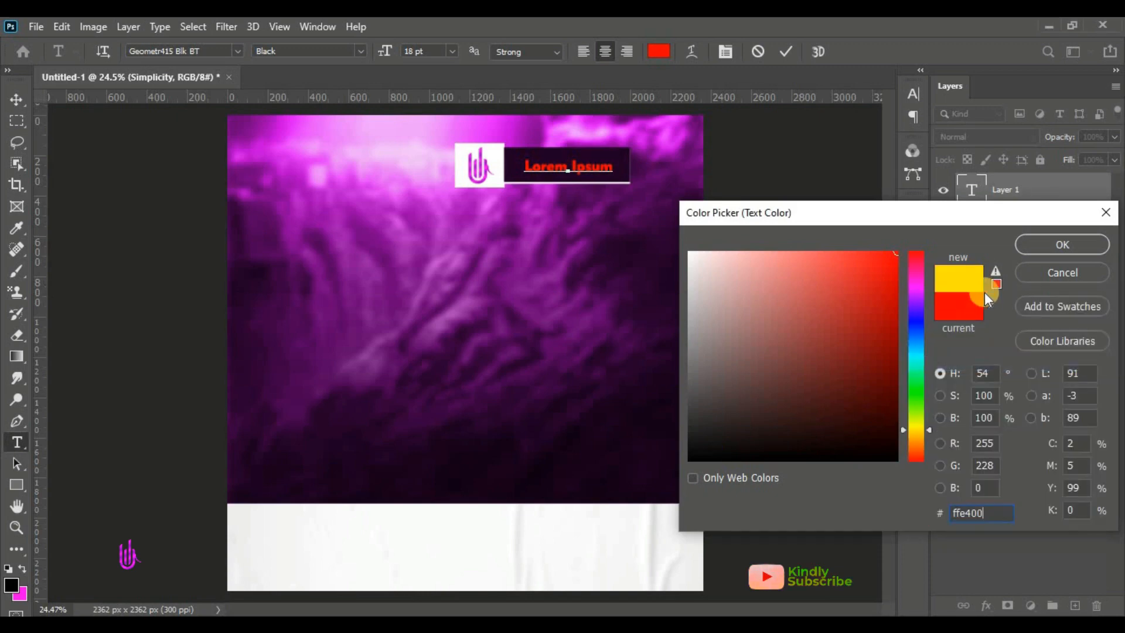
left_click(1053, 244)
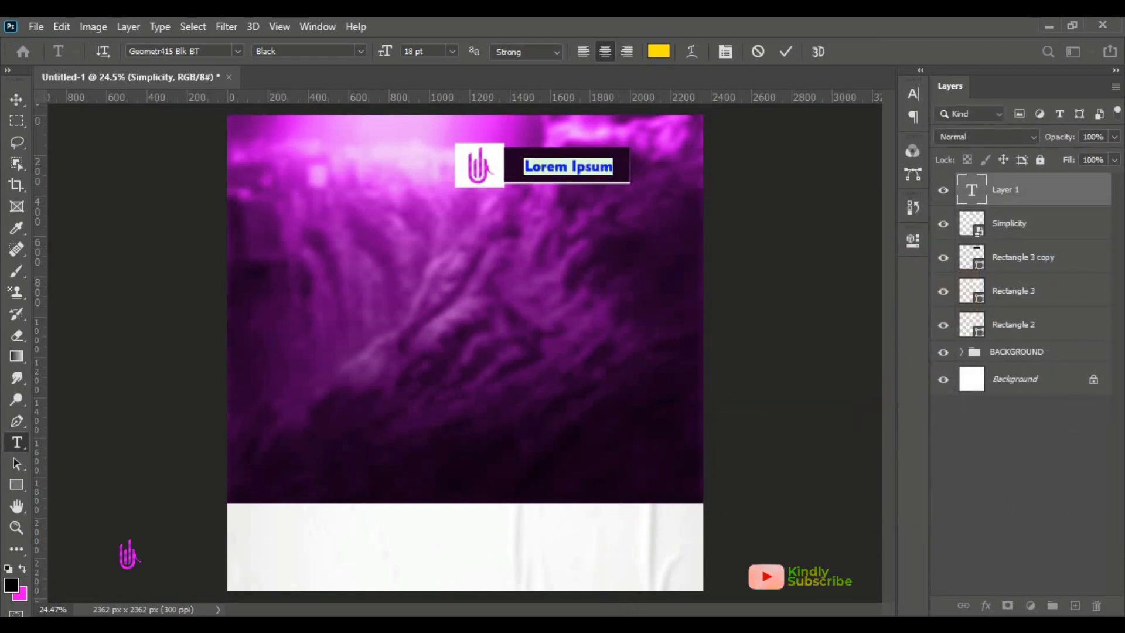
Replace the placeholder text with the church name SIMPLICITY K.BOAT MINISTRY, copied from the FLYER DETAILS1 notes in Notepad
key("alt+Tab")
left_click_drag(2, 165, 176, 163)
right_click(111, 163)
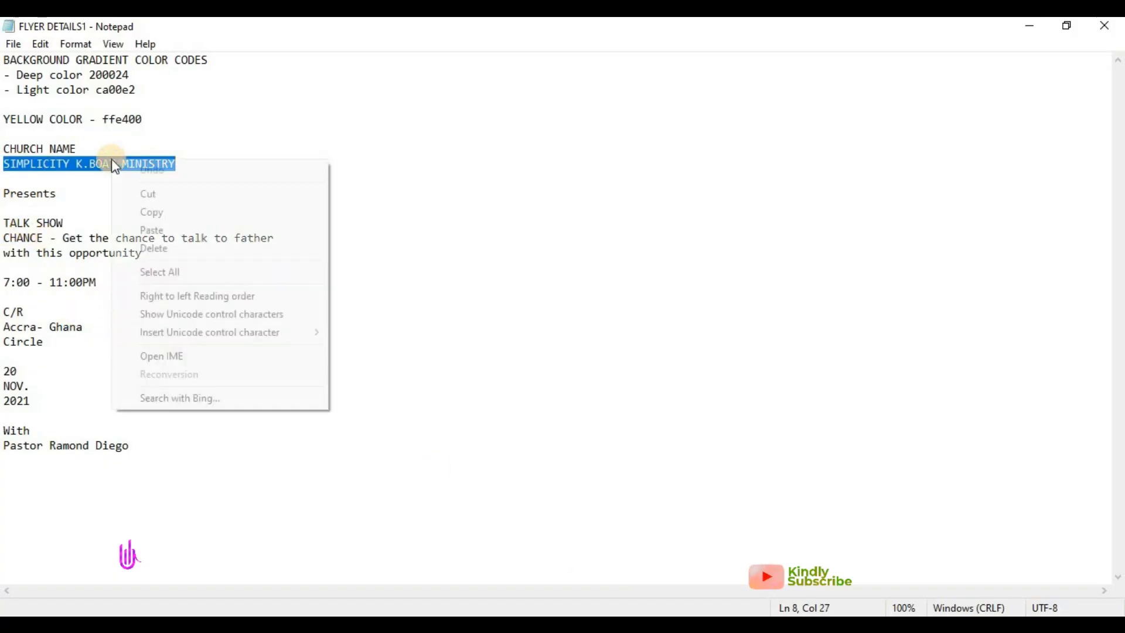
left_click(152, 213)
key("alt+Tab")
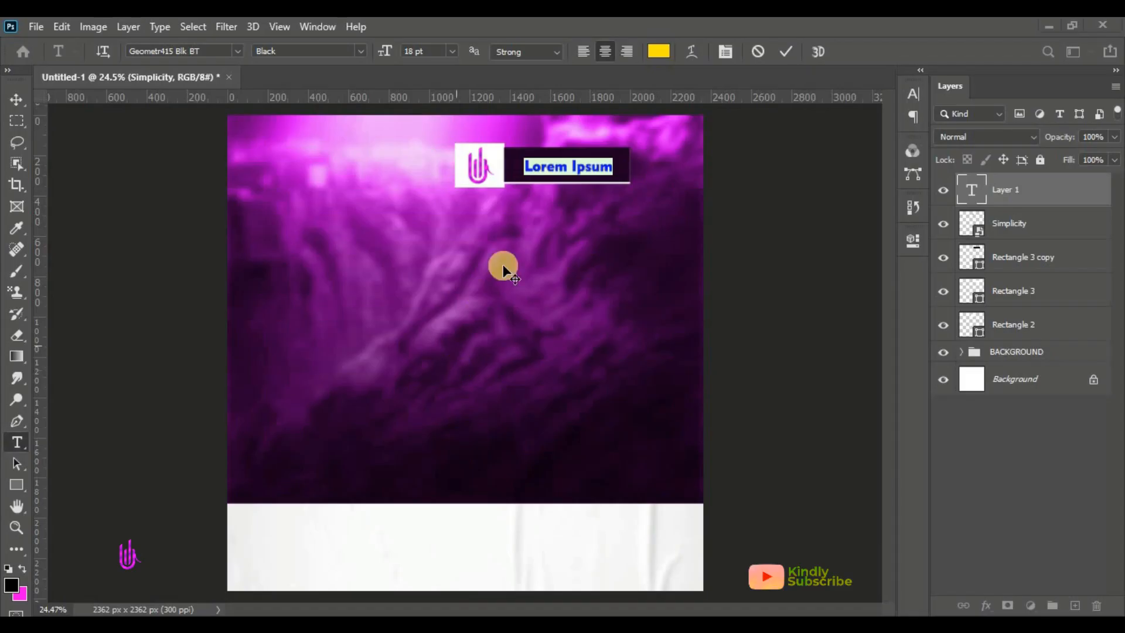
right_click(549, 174)
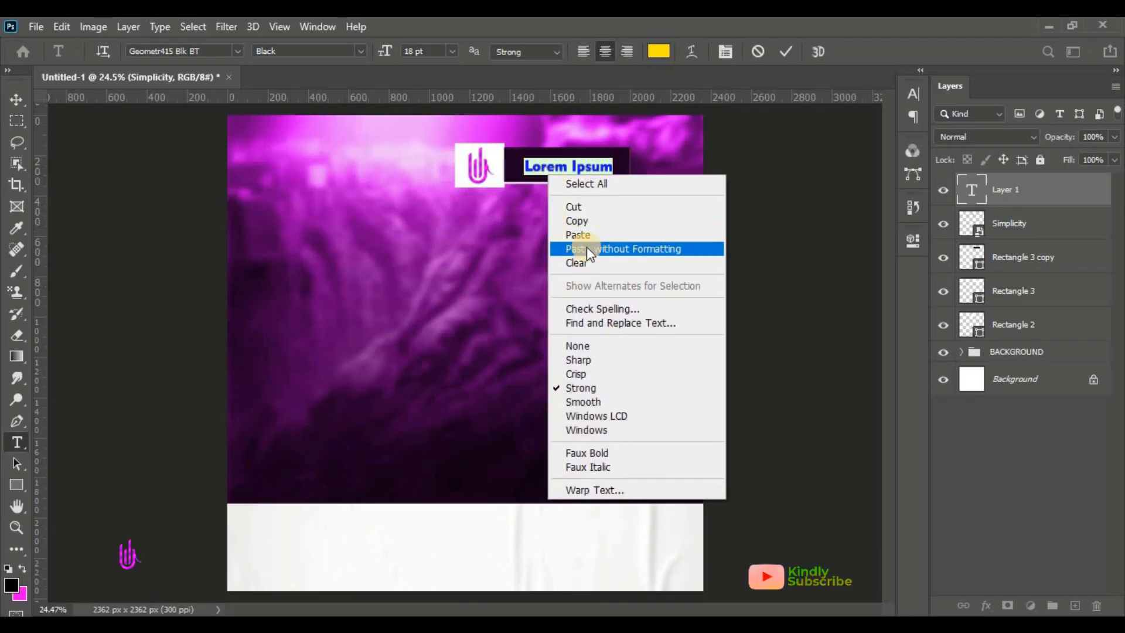
left_click(595, 235)
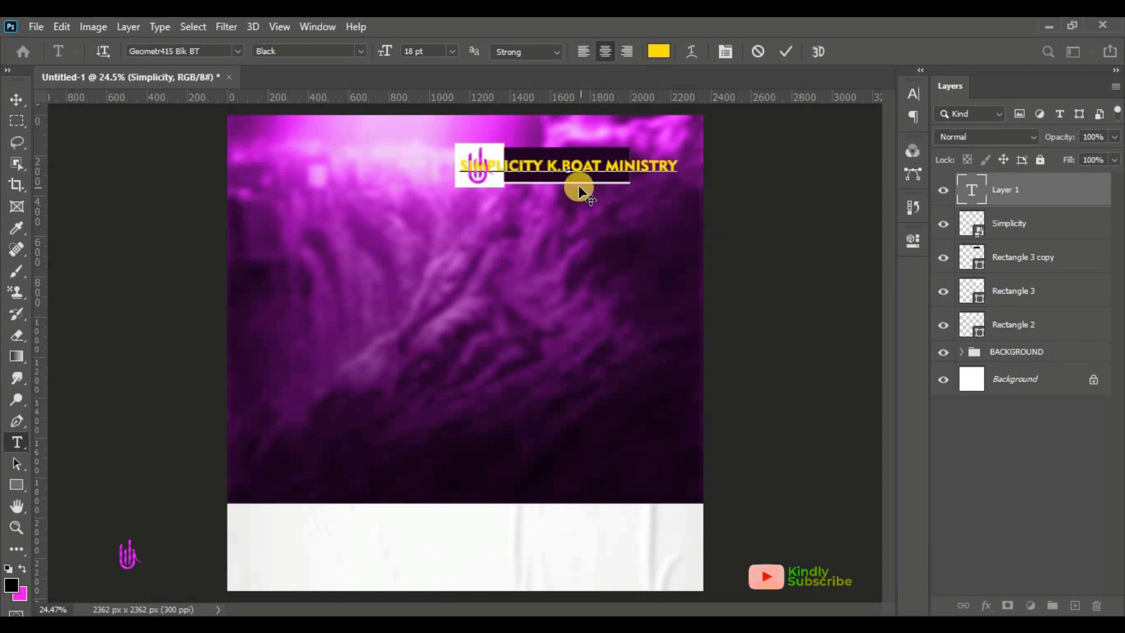
Break the church name so MINISTRY sits on a second line, place it over the dark header rectangle, and commit the text
left_click_drag(556, 230, 548, 358)
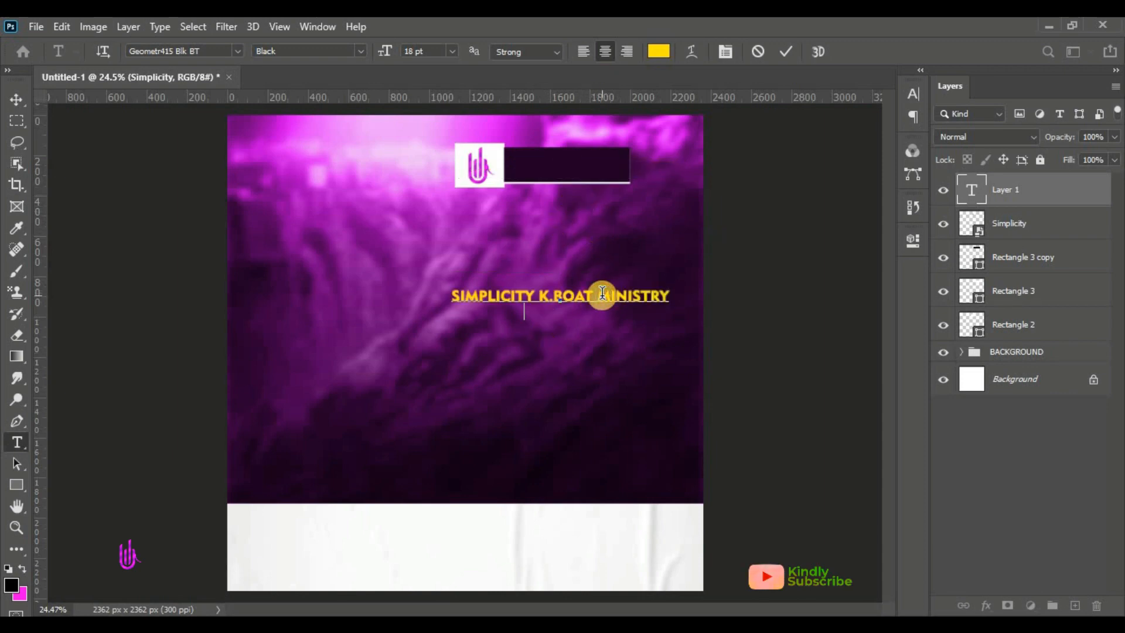
key("Return")
left_click_drag(607, 311, 427, 234)
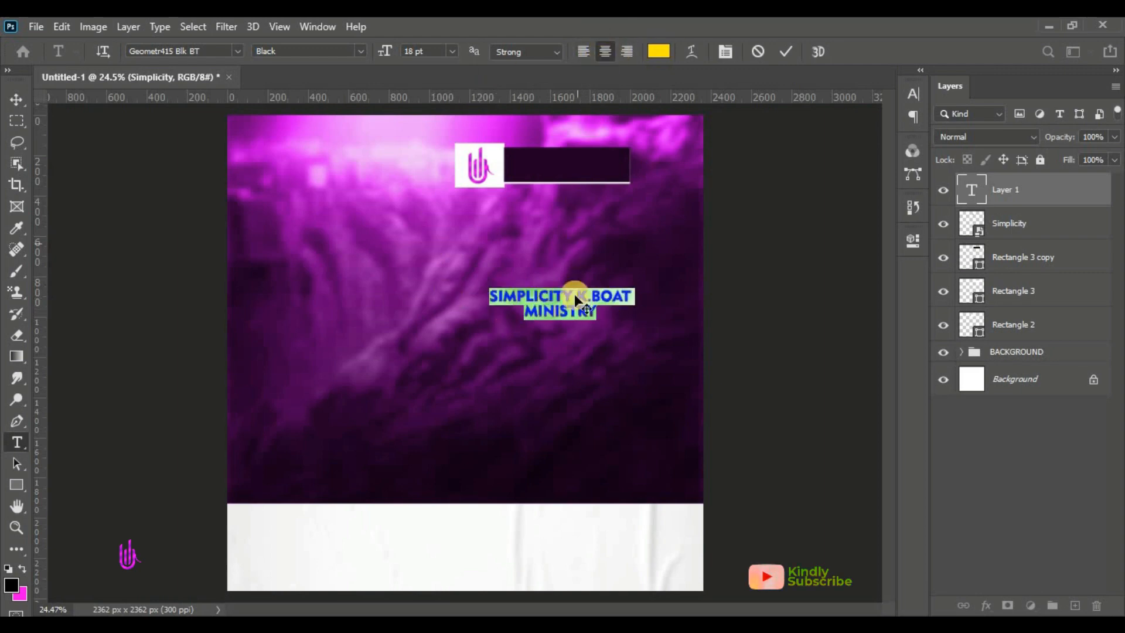
left_click_drag(547, 327, 564, 223)
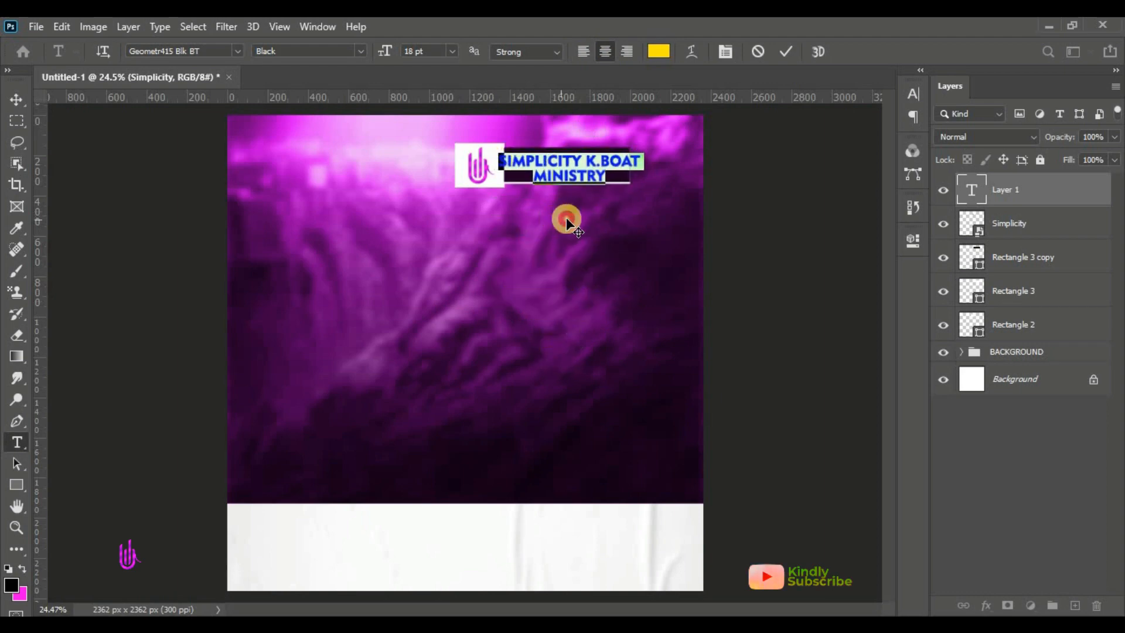
left_click(786, 51)
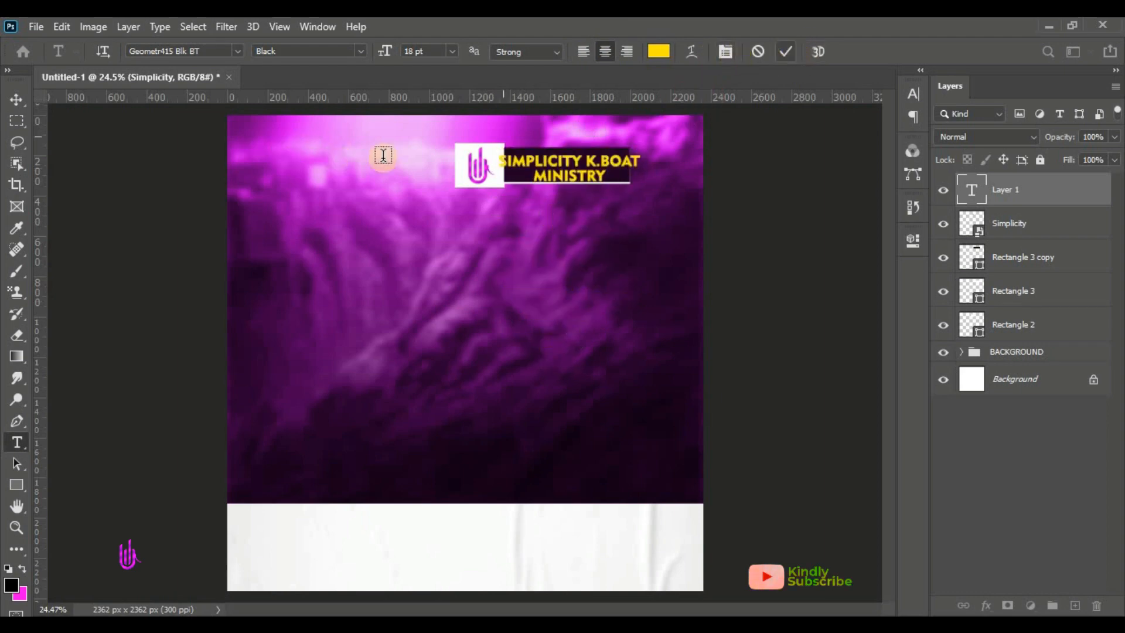
Scale the church name to about 80.8% and center it on the dark rectangle at about X 1684.5, Y 250.5 px
left_click(18, 100)
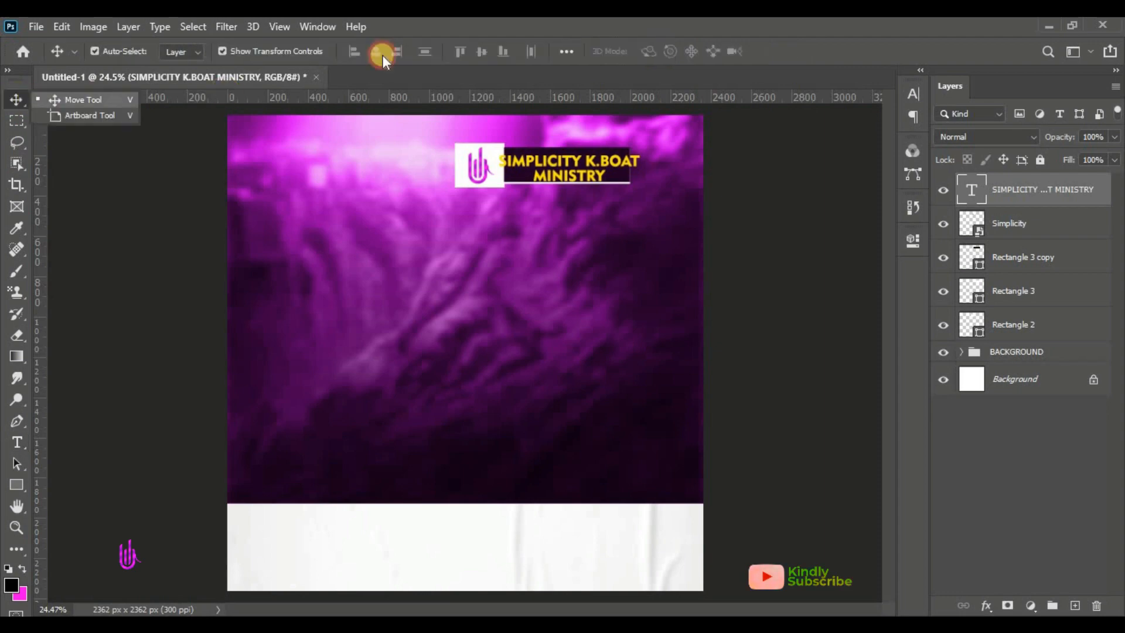
scroll(564, 119, "up", 5)
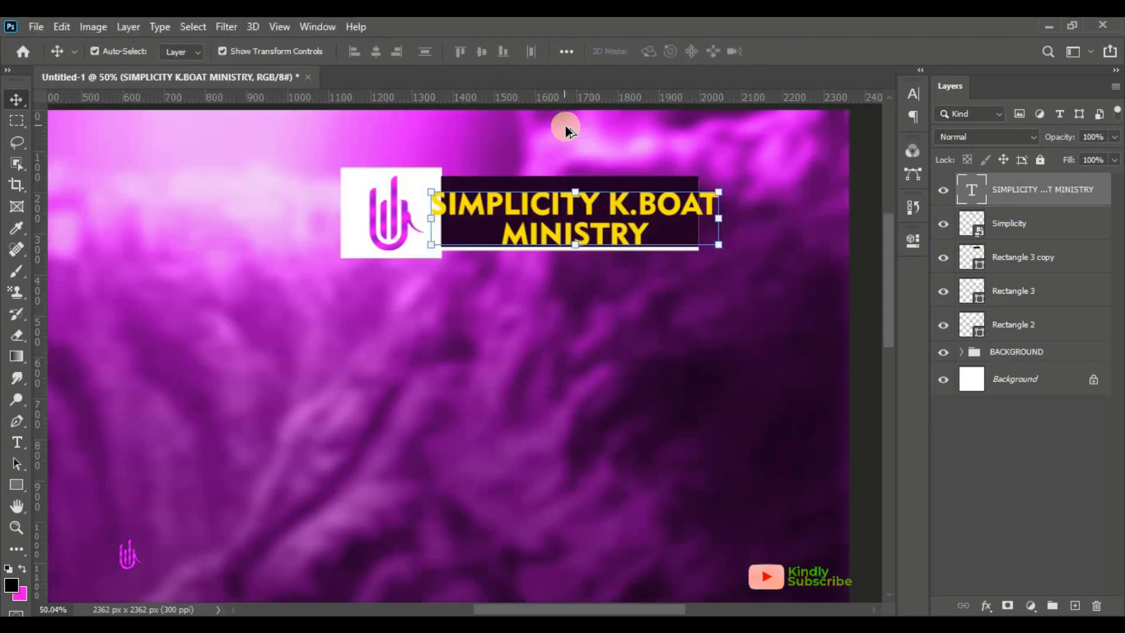
left_click(58, 27)
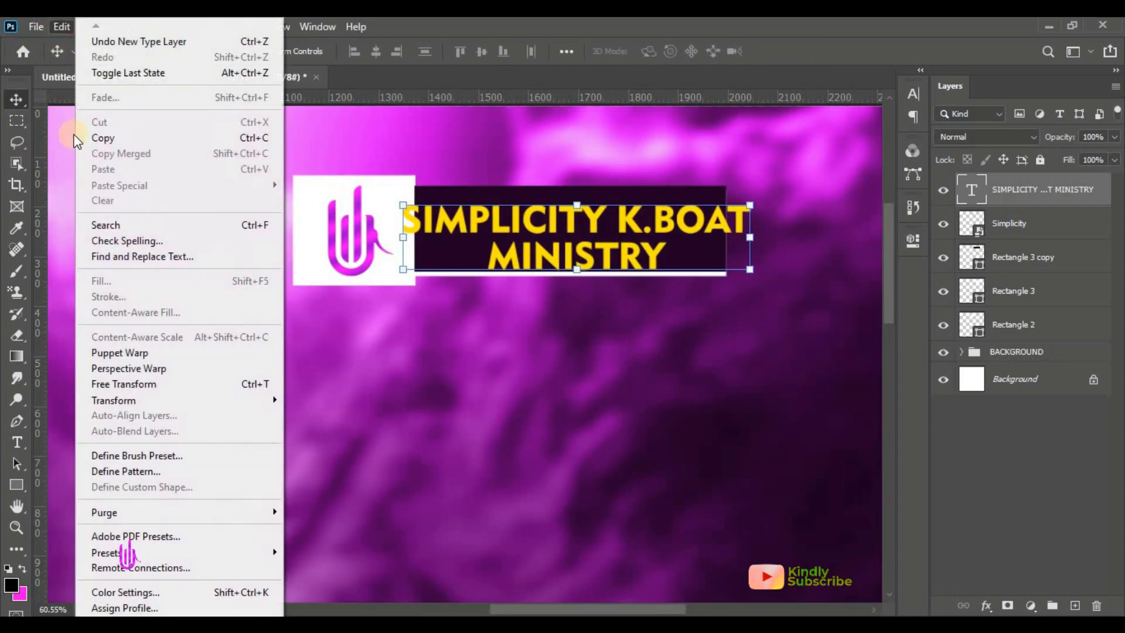
left_click(149, 384)
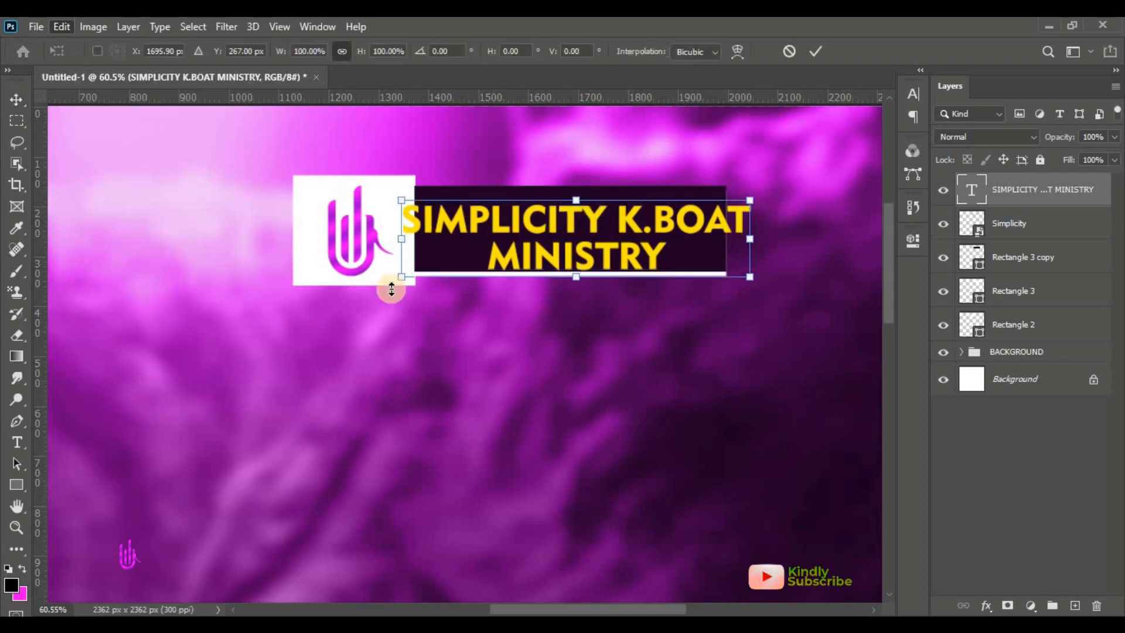
left_click_drag(402, 272, 465, 250)
left_click_drag(534, 218, 495, 218)
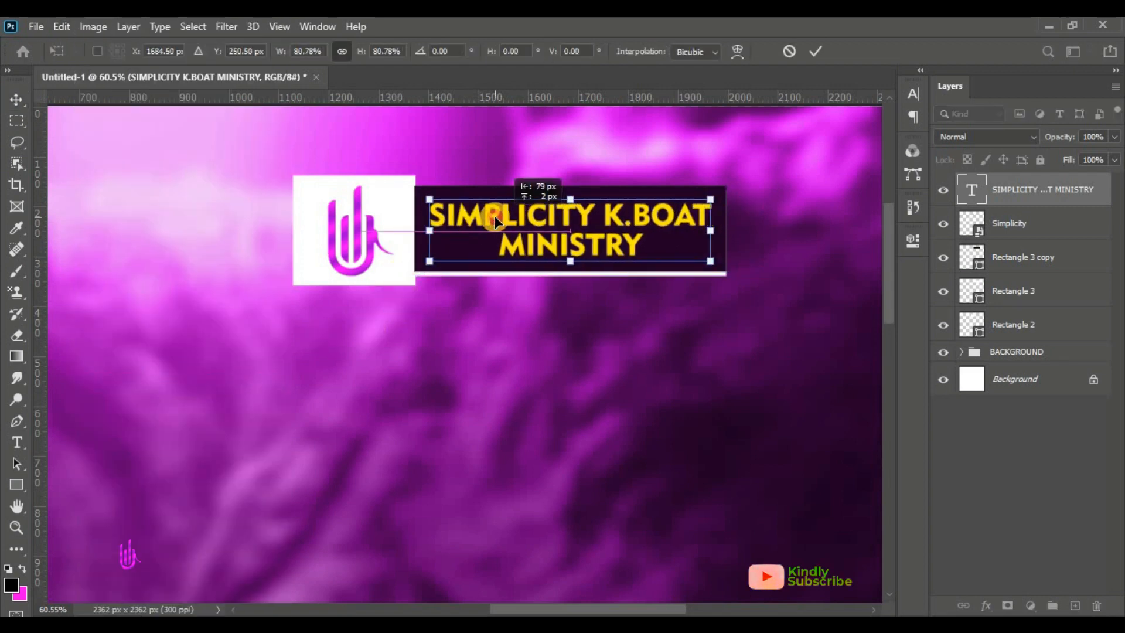
left_click(810, 54)
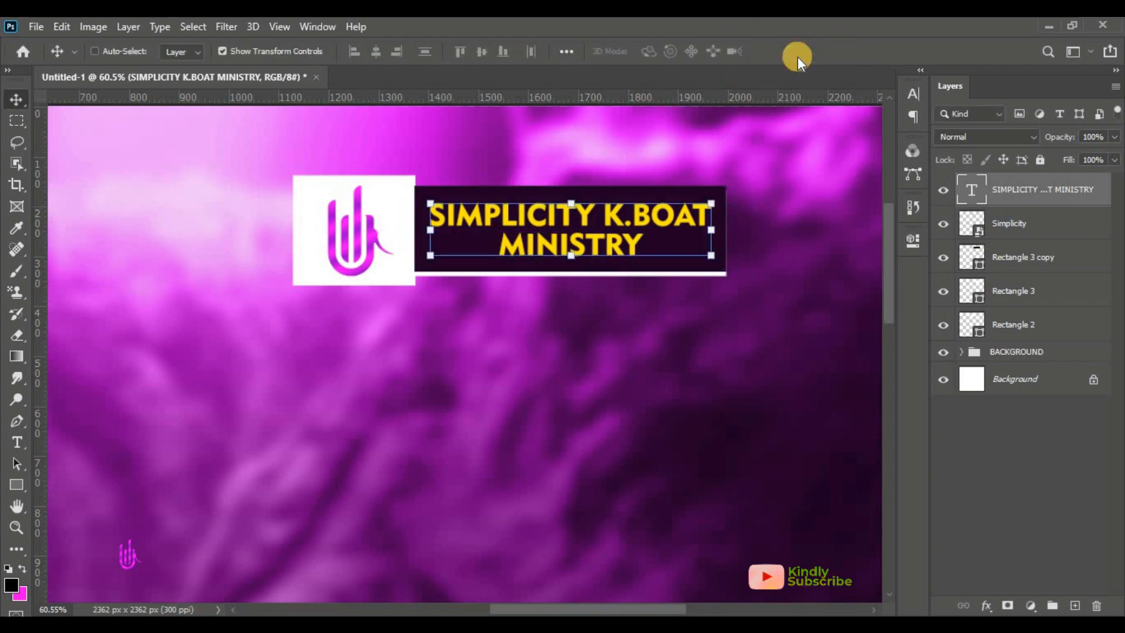
key("ctrl+0")
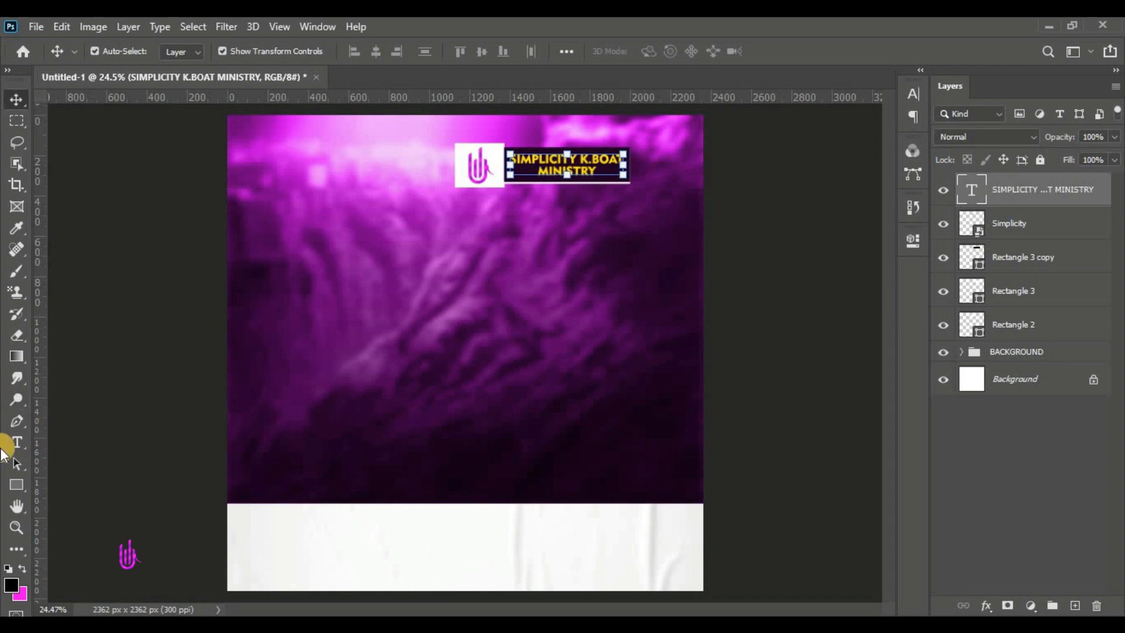
Group the church name text, the Simplicity logo and the three header rectangles into a layer group named CHURCH NAME
left_click(1036, 326, "shift")
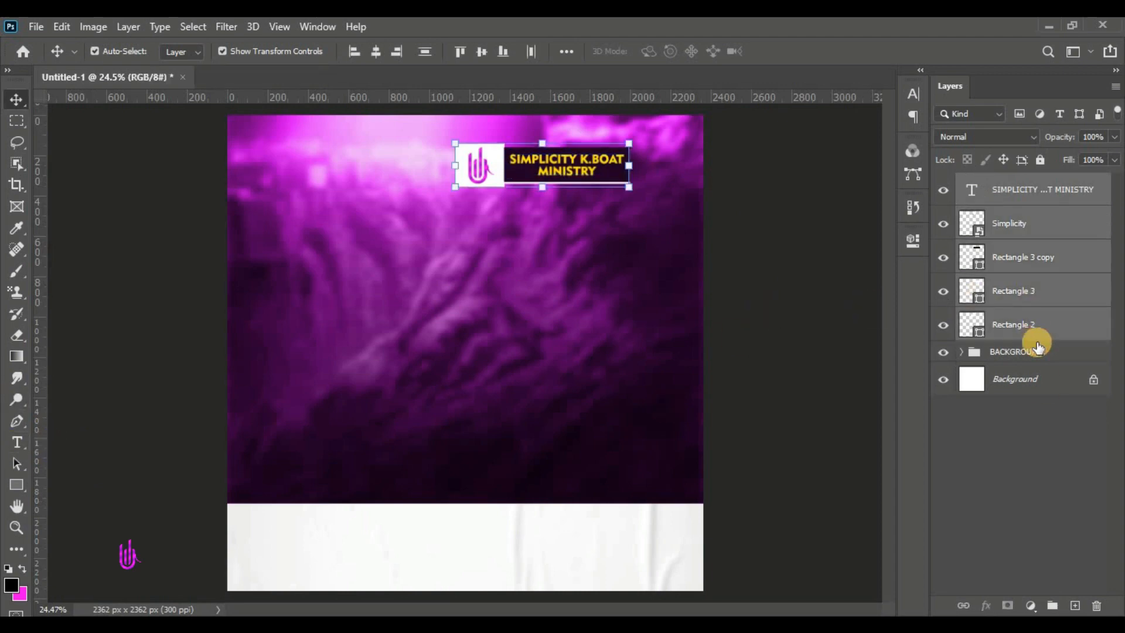
left_click(1053, 605)
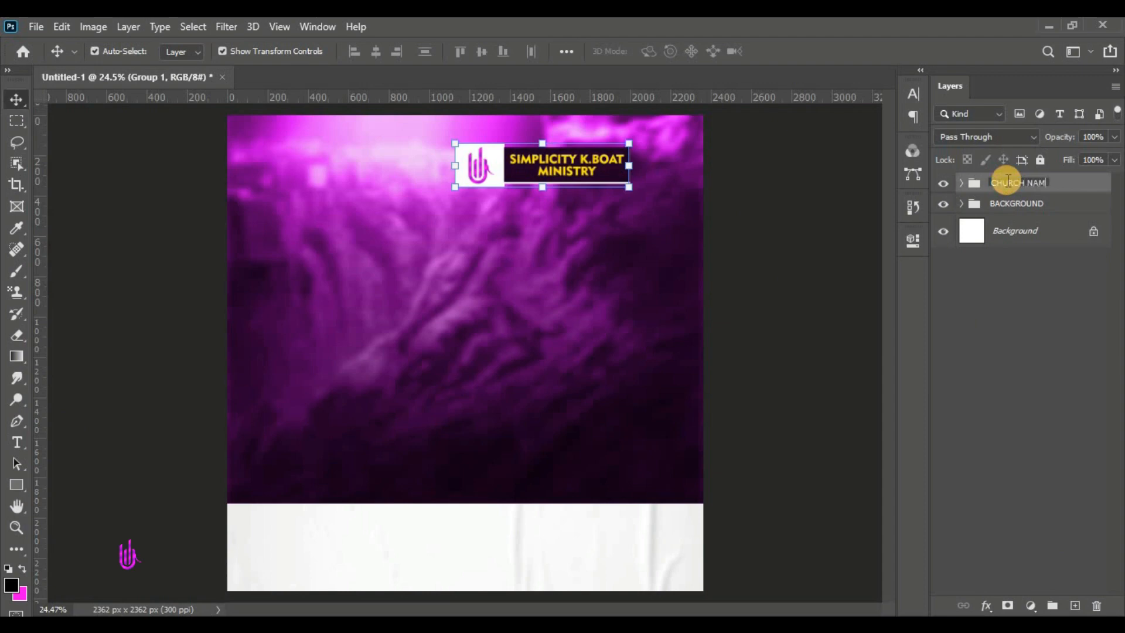
left_click(457, 231)
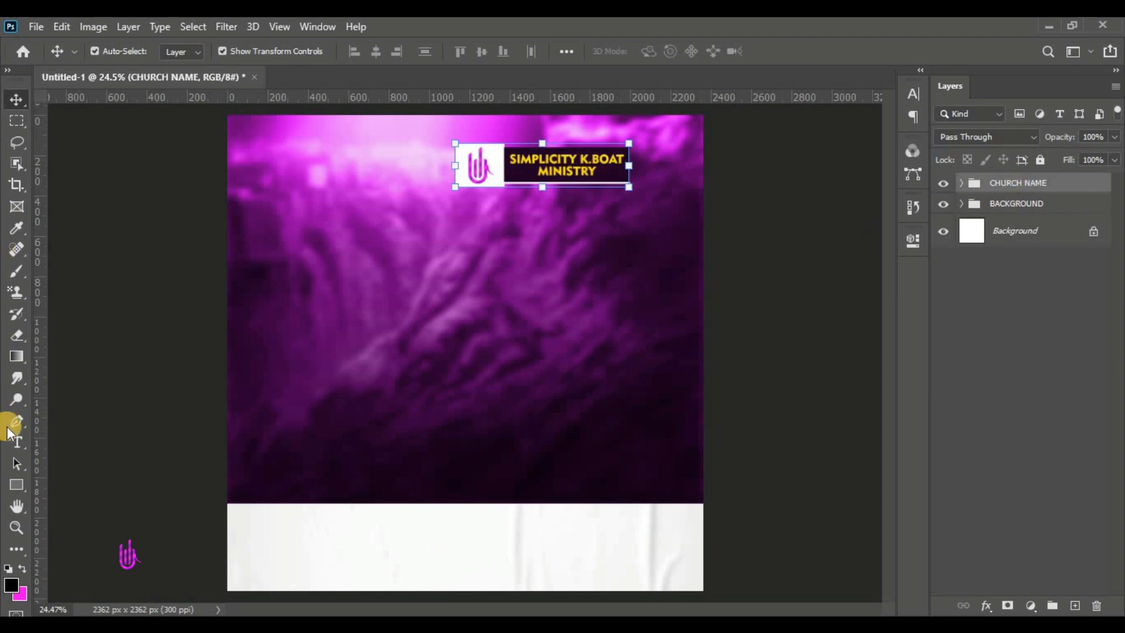
Add a horizontal text line reading "Presents" below the header, under the logo and church name
left_click(14, 441)
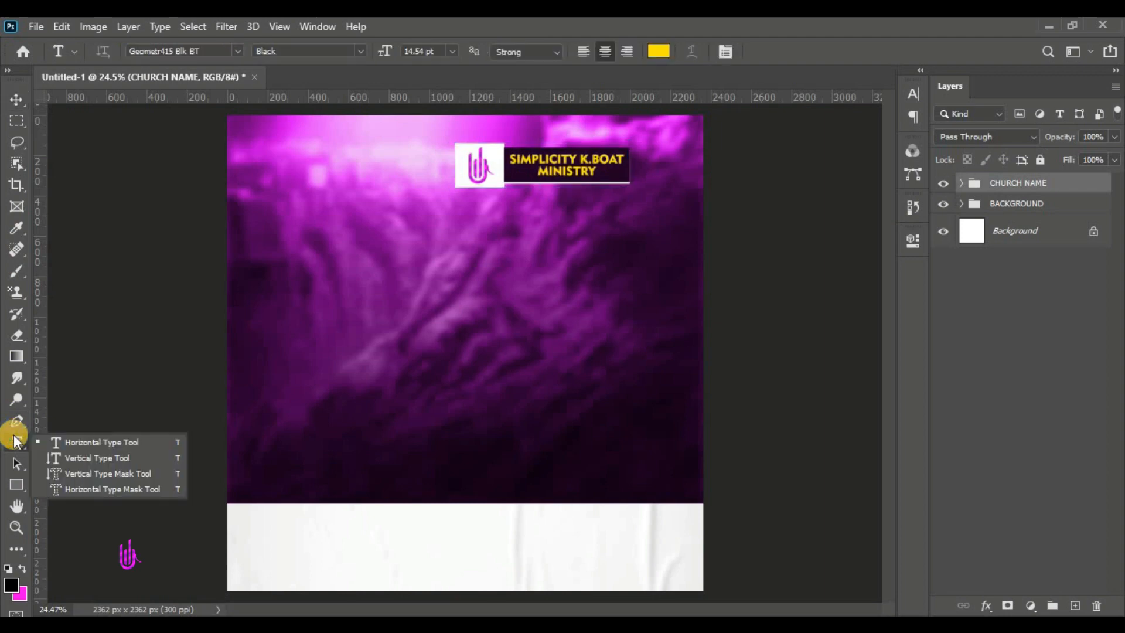
left_click(55, 439)
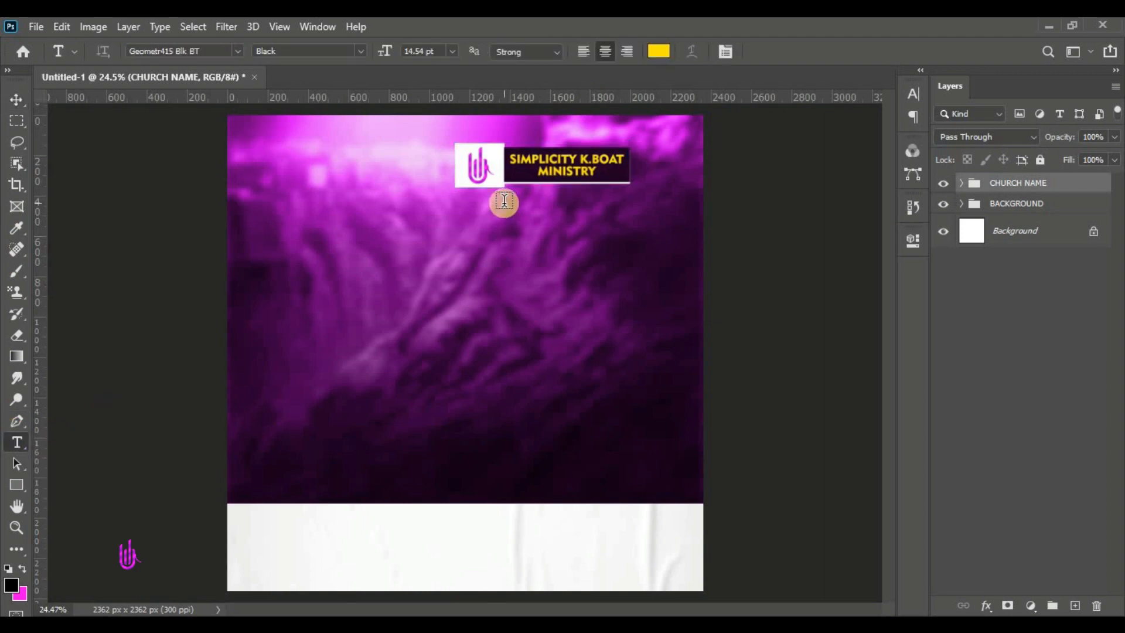
left_click(480, 234)
left_click_drag(457, 269, 495, 273)
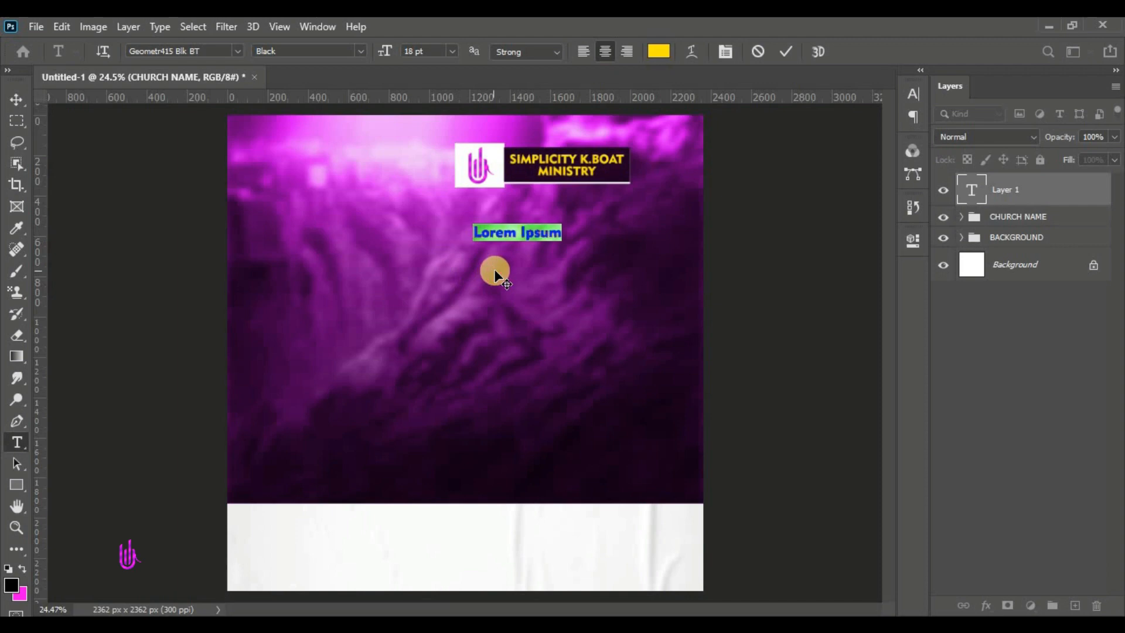
type("Present")
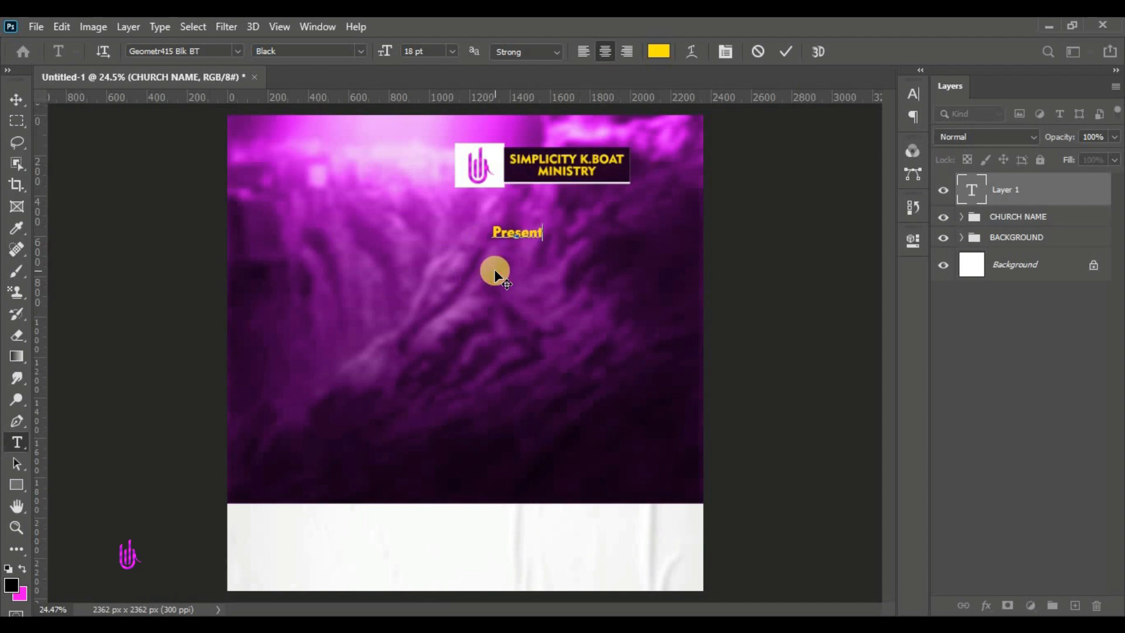
type("s")
Set the color of the whole "Presents" text to white, ffffff
key("ctrl+a")
left_click(662, 52)
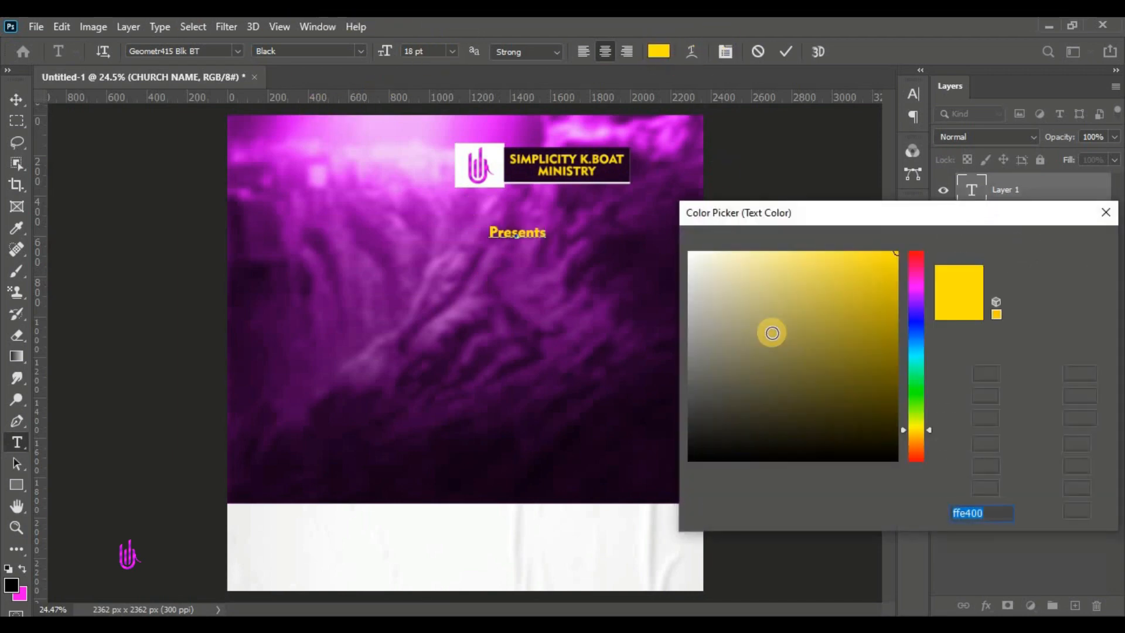
left_click(1044, 243)
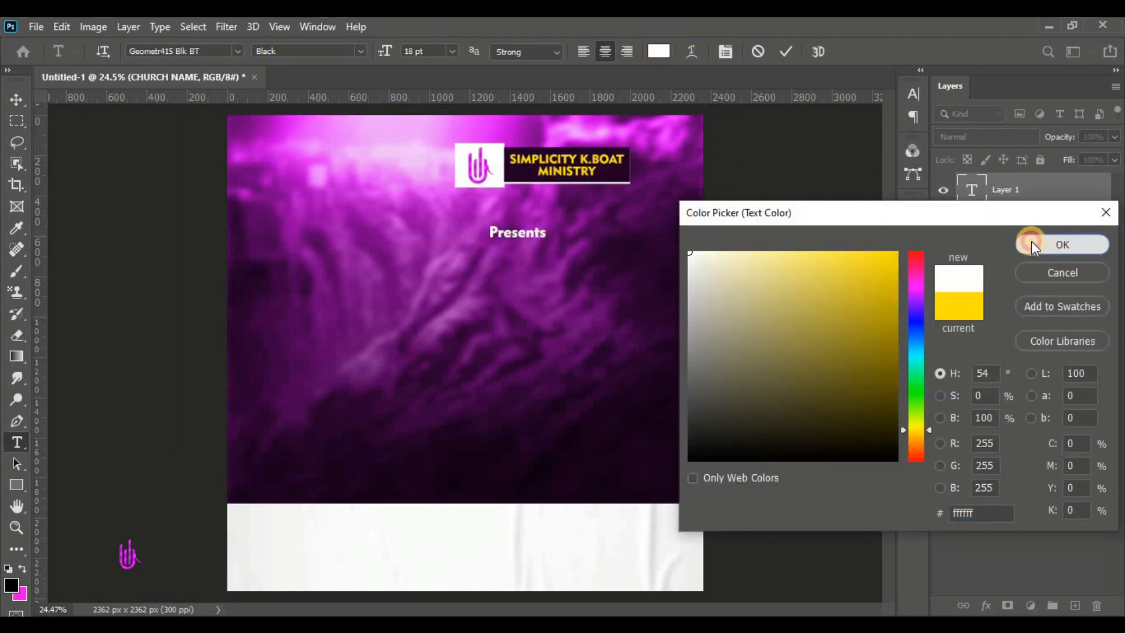
Change the "Presents" text to the Brush Script MT Italic font and set its size to 20 pt
left_click(233, 51)
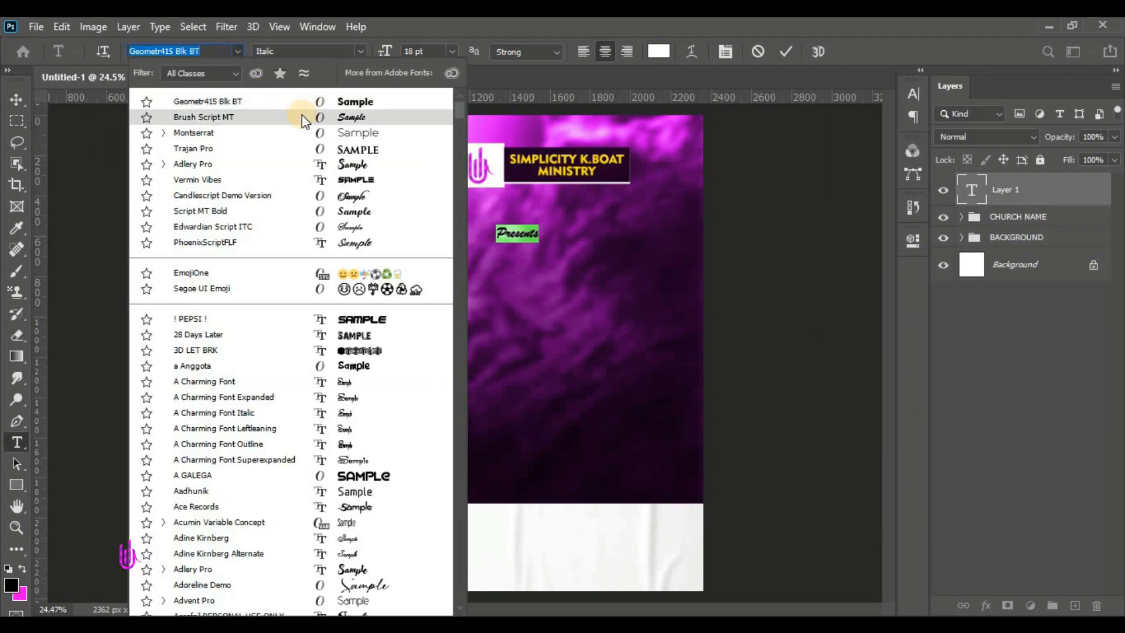
left_click(301, 117)
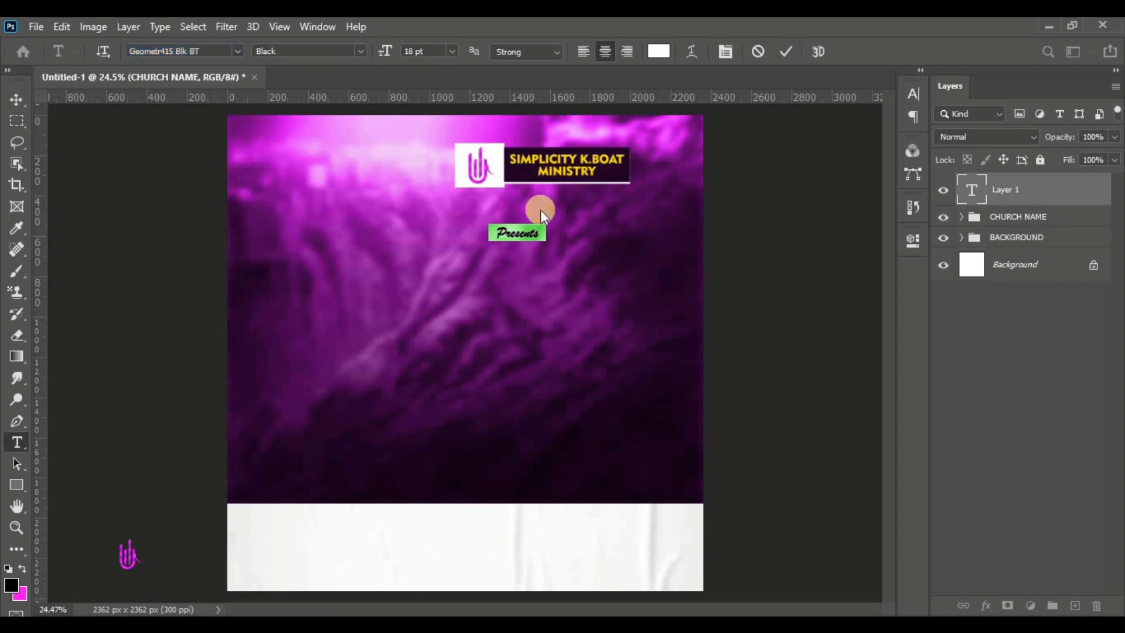
left_click(400, 47)
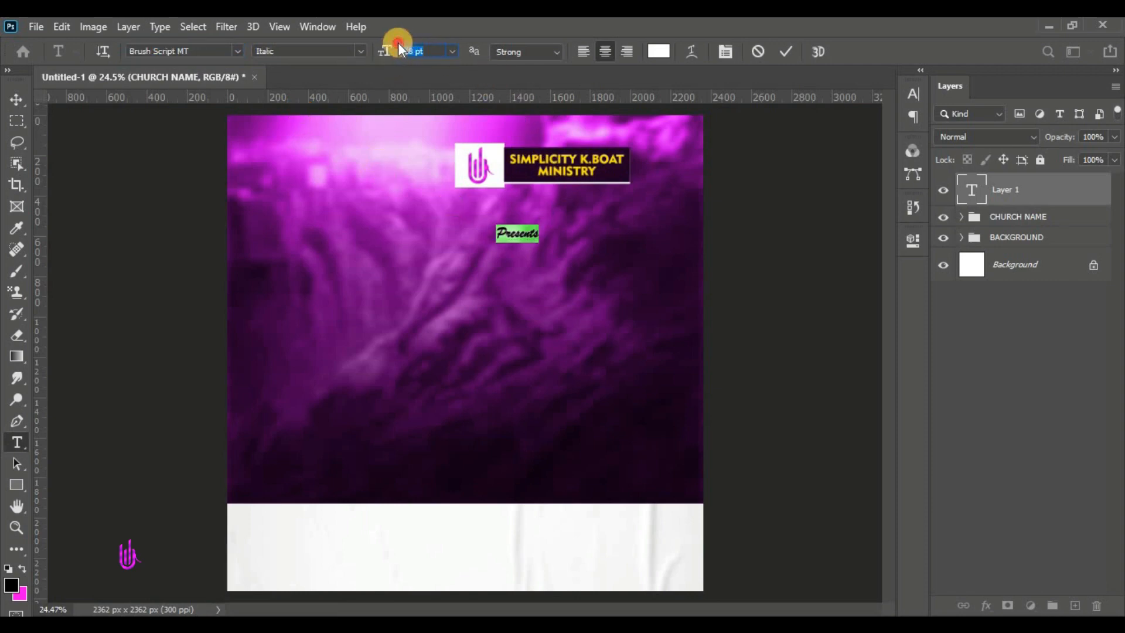
type("20")
key("Return")
Widen the tracking of the "Presents" text to 1180 and move it up directly beneath the church-name header
left_click(915, 89)
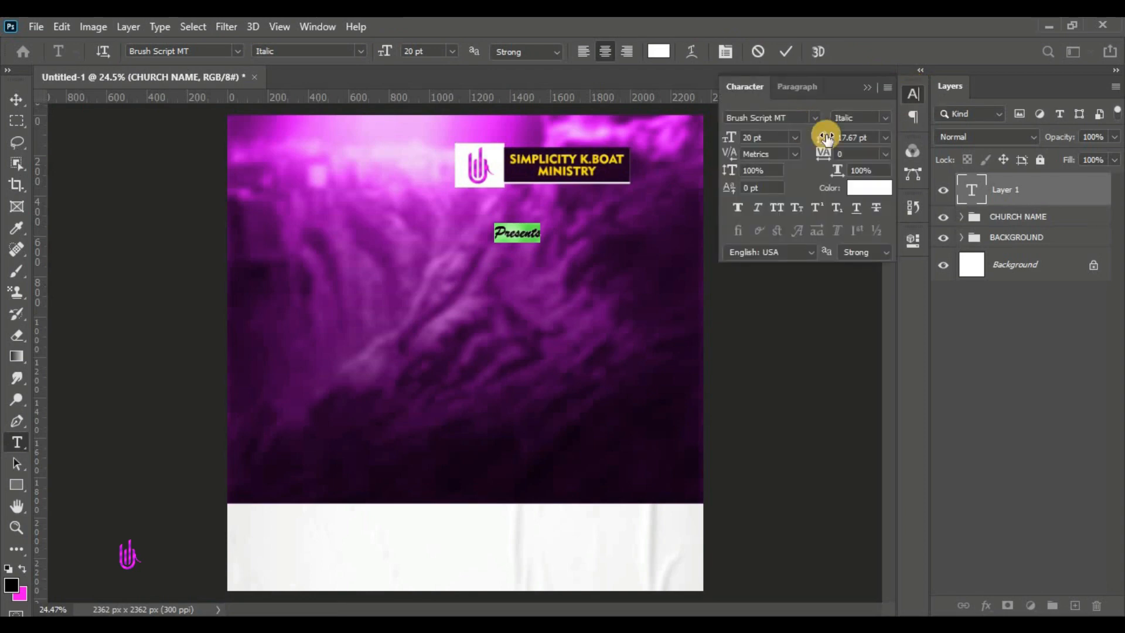
left_click_drag(826, 155, 867, 176)
mouse_move(474, 296)
left_mouse_down()
mouse_move(502, 276)
mouse_move(471, 279)
left_mouse_up()
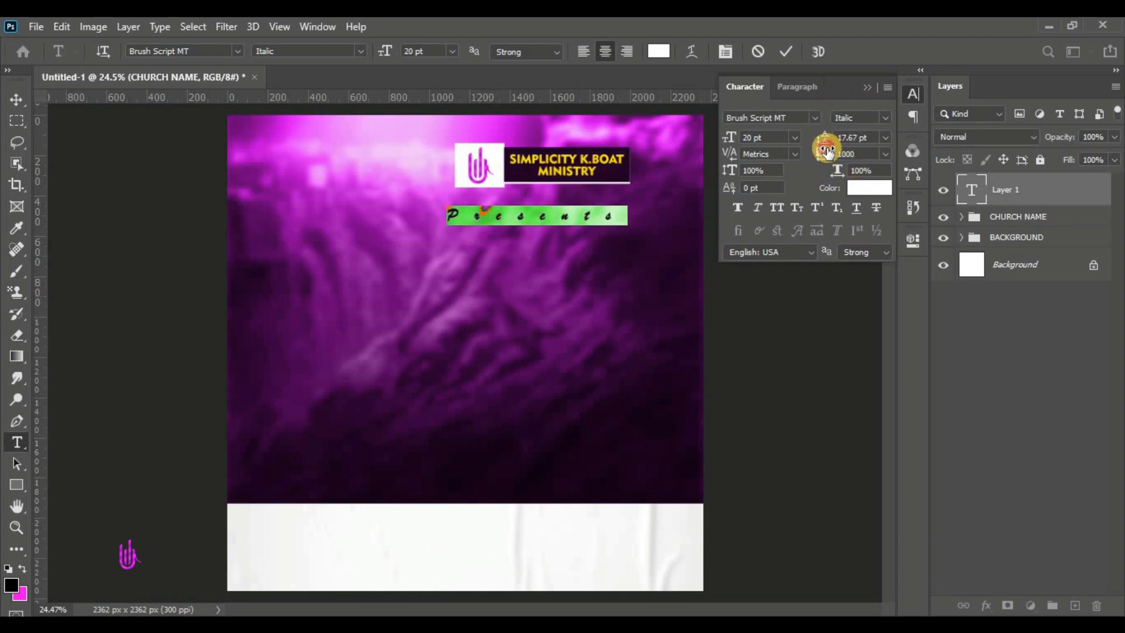
left_click_drag(827, 149, 834, 150)
left_click_drag(559, 262, 575, 261)
left_click(845, 72)
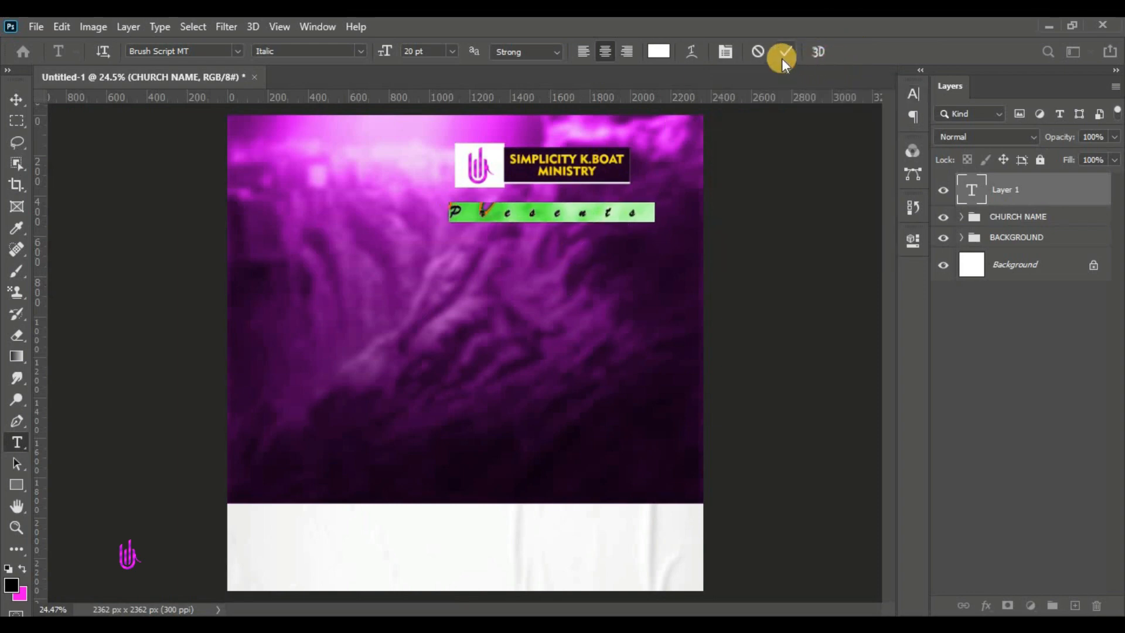
left_click(785, 56)
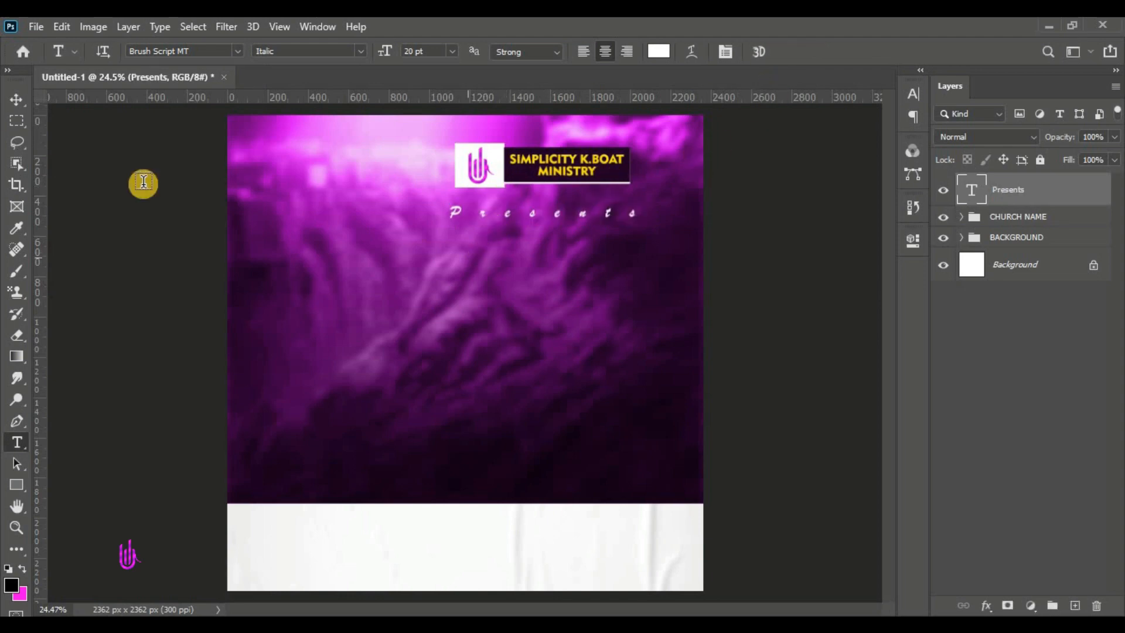
Place the Pastor image from the One ON One folder into the flyer as an embedded object
left_click(18, 100)
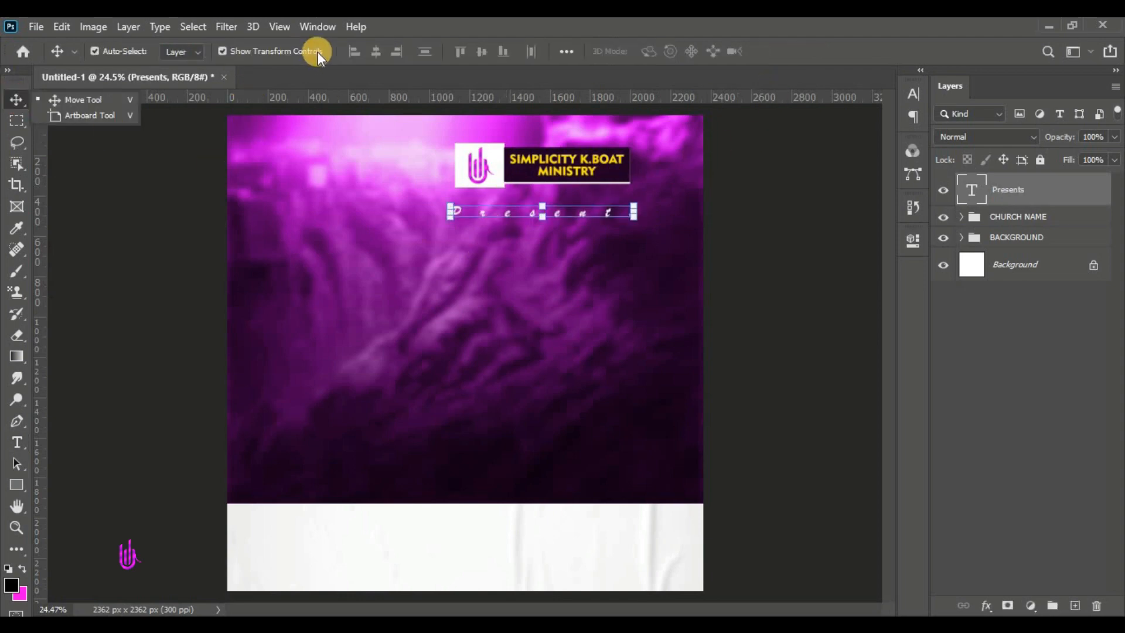
left_click(78, 100)
left_click(34, 27)
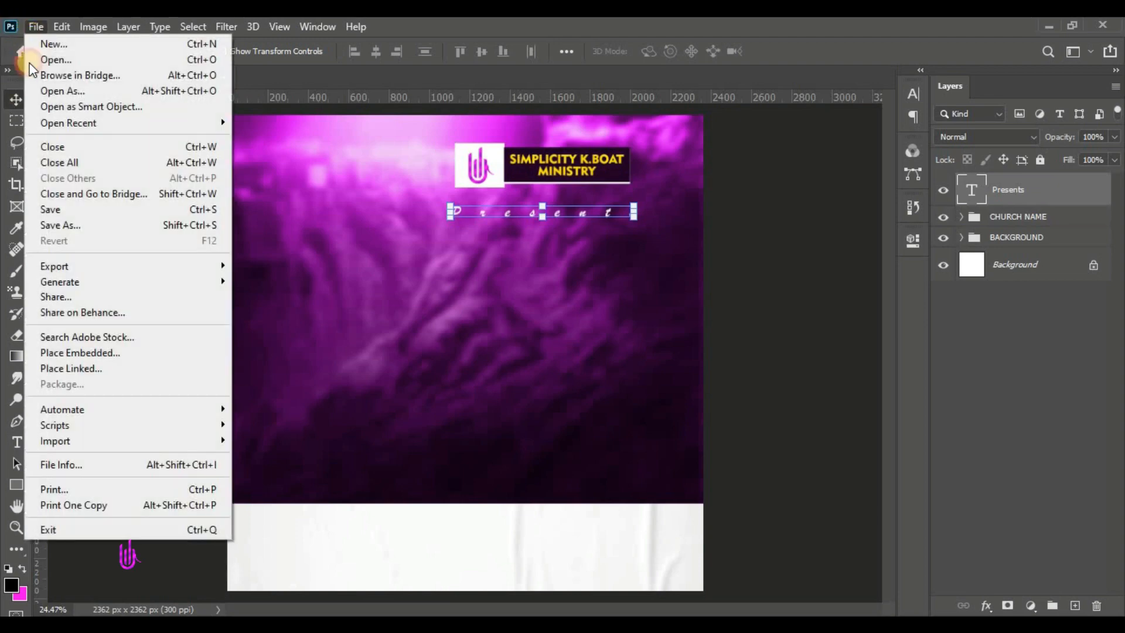
left_click(50, 349)
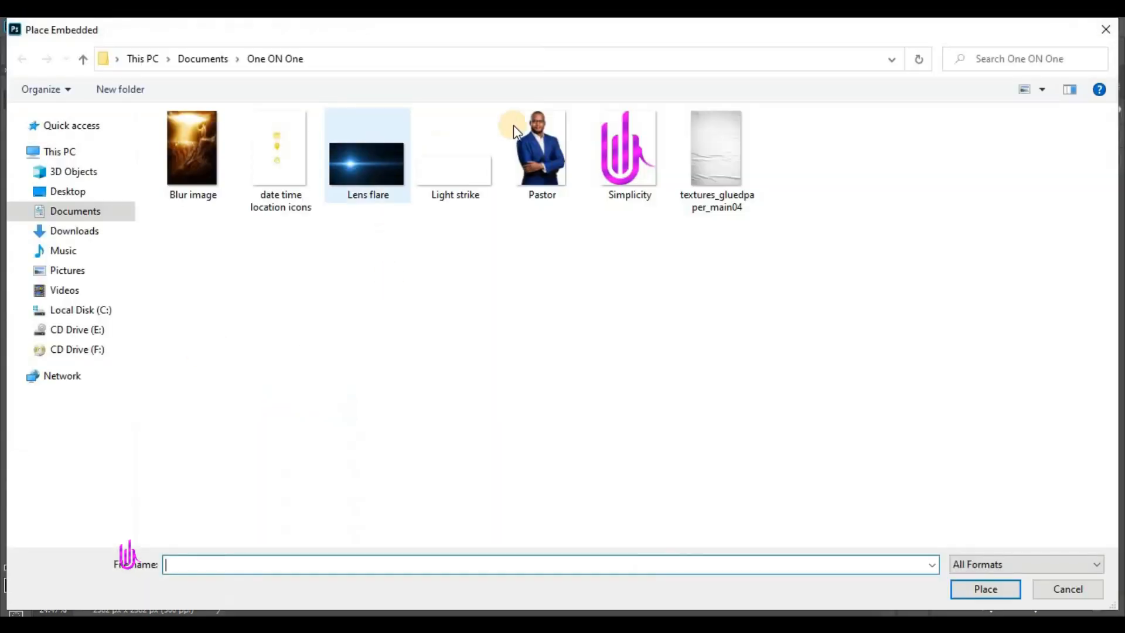
left_click(557, 150)
left_click(979, 593)
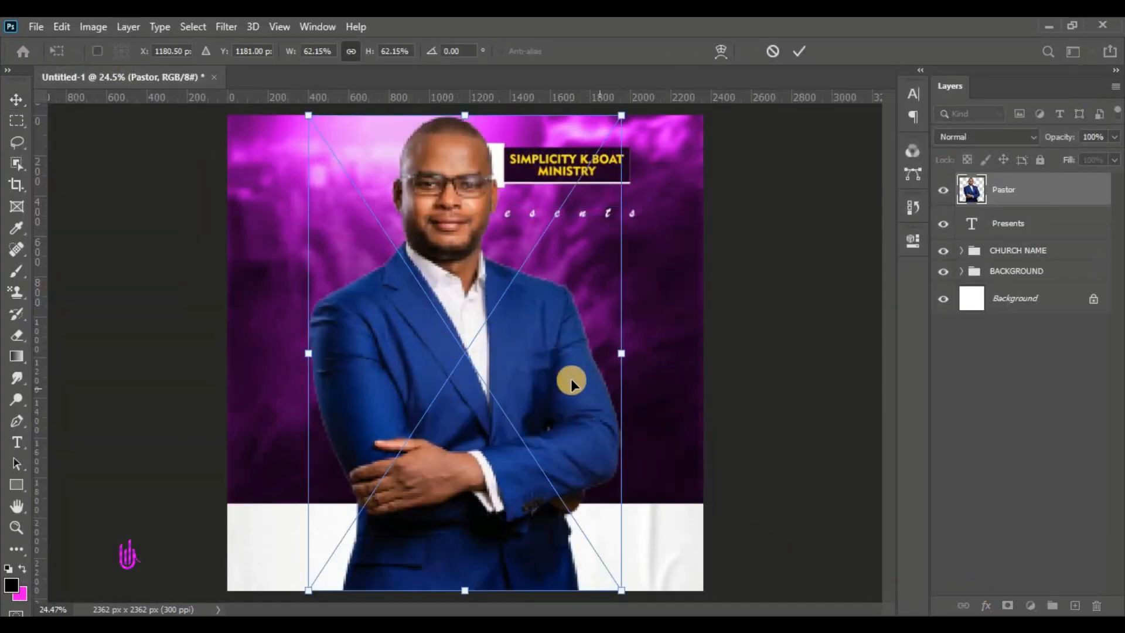
Scale the Pastor image to about 43.35% and position it in the flyer's lower-left corner at about X 490, Y 1578 px
left_click_drag(573, 382, 434, 388)
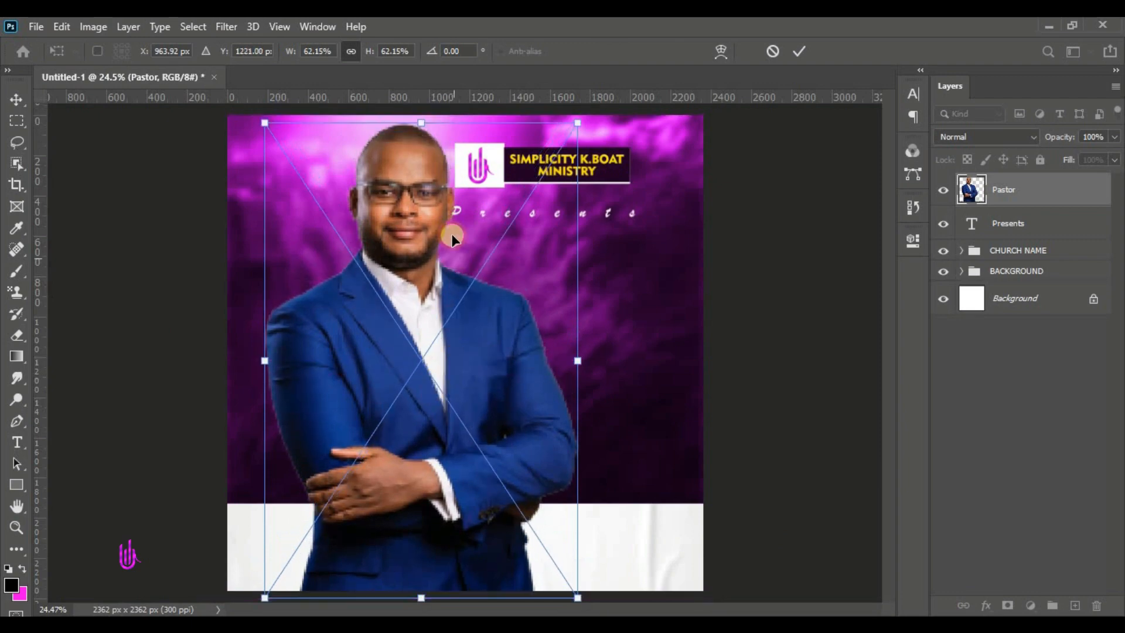
left_click_drag(430, 123, 427, 232)
left_click_drag(442, 376, 356, 381)
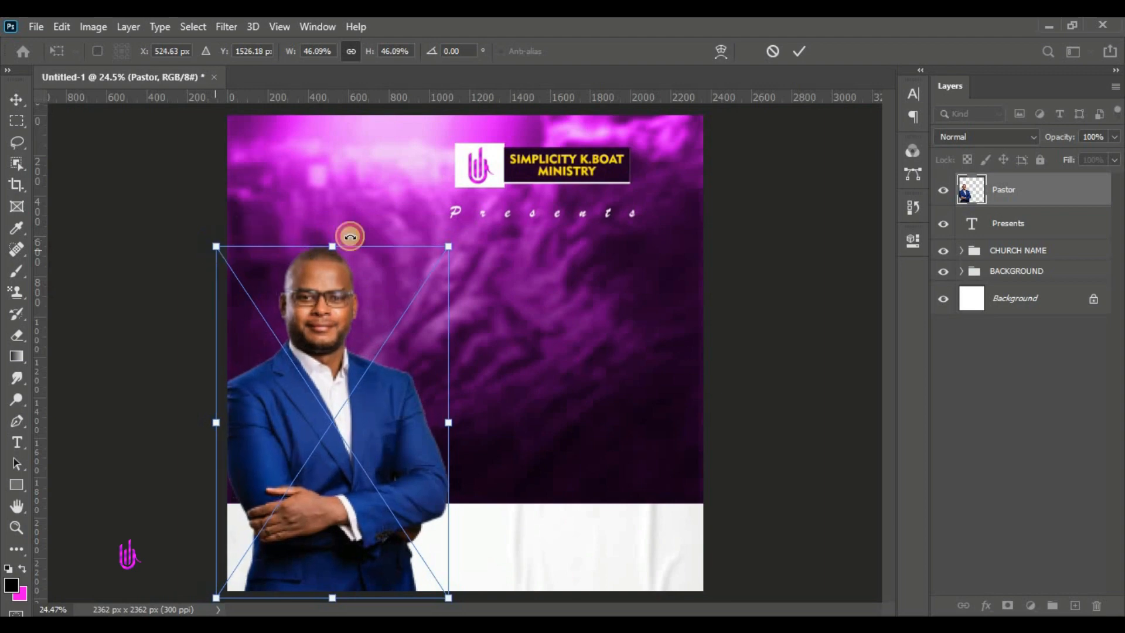
left_click_drag(449, 241, 435, 267)
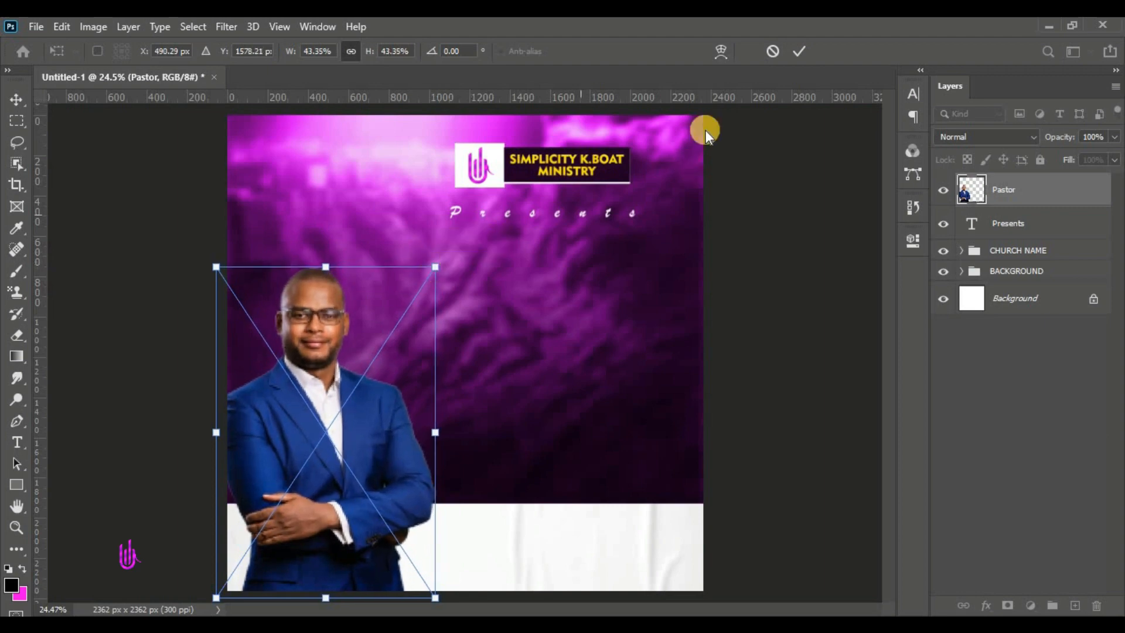
left_click(799, 50)
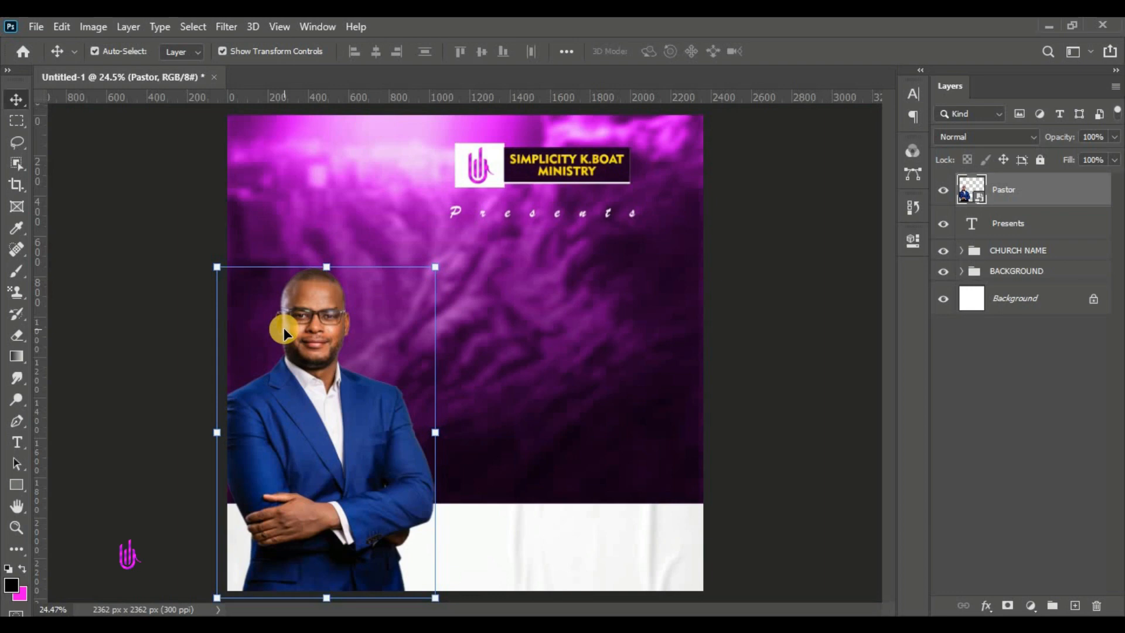
Start a horizontal text line below "Presents" with tracking 0 and the Geometr415 Blk BT Black font
left_click(16, 443)
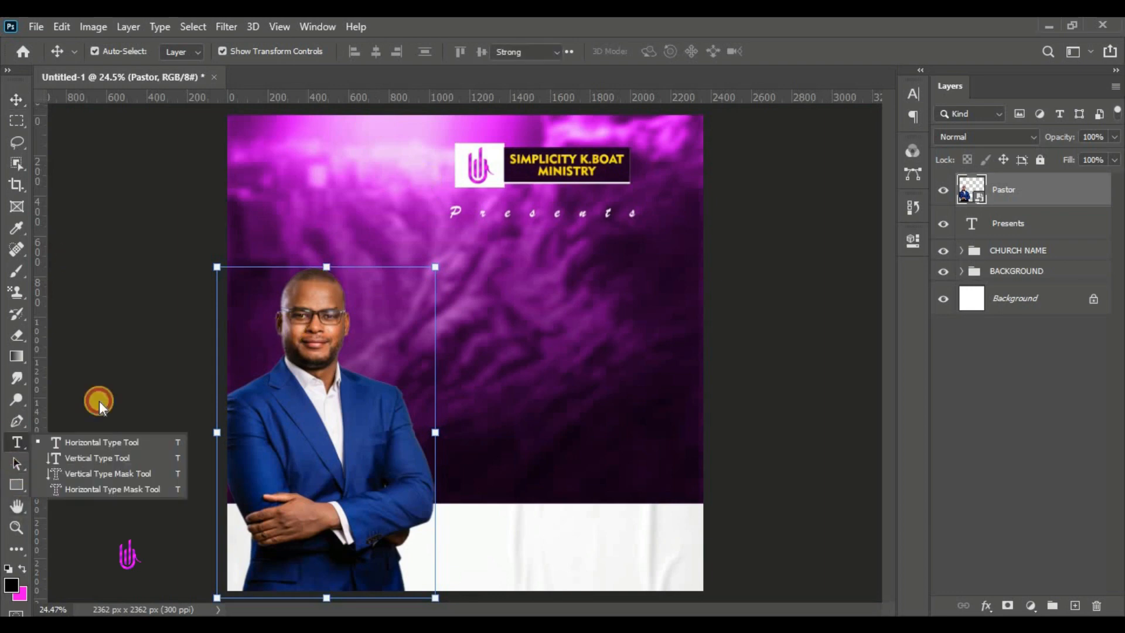
left_click(493, 276)
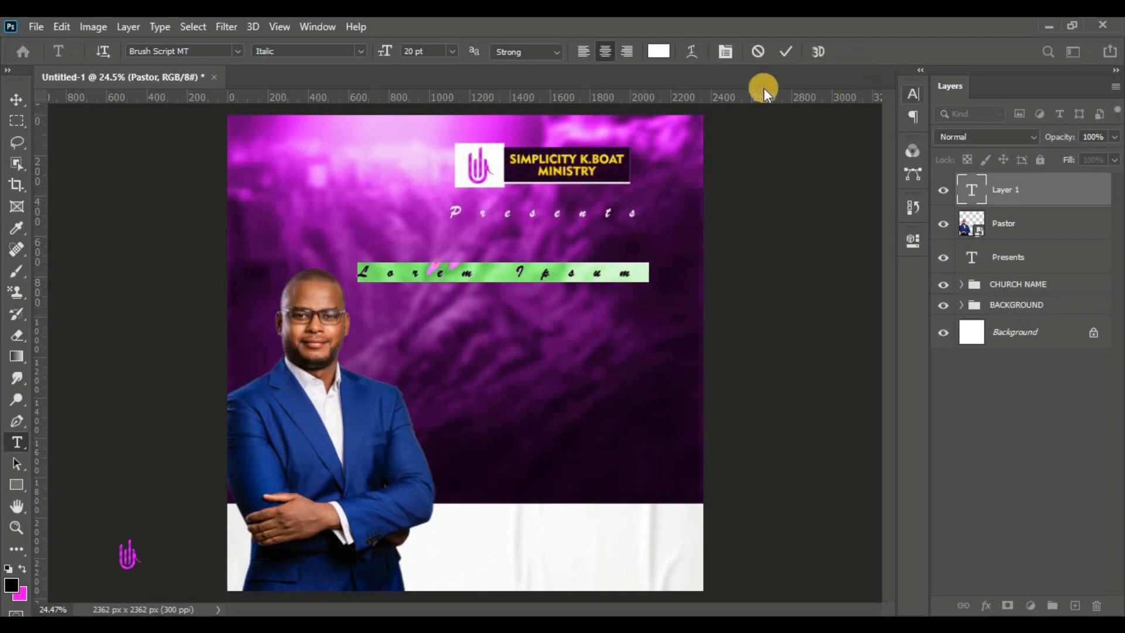
left_click(913, 93)
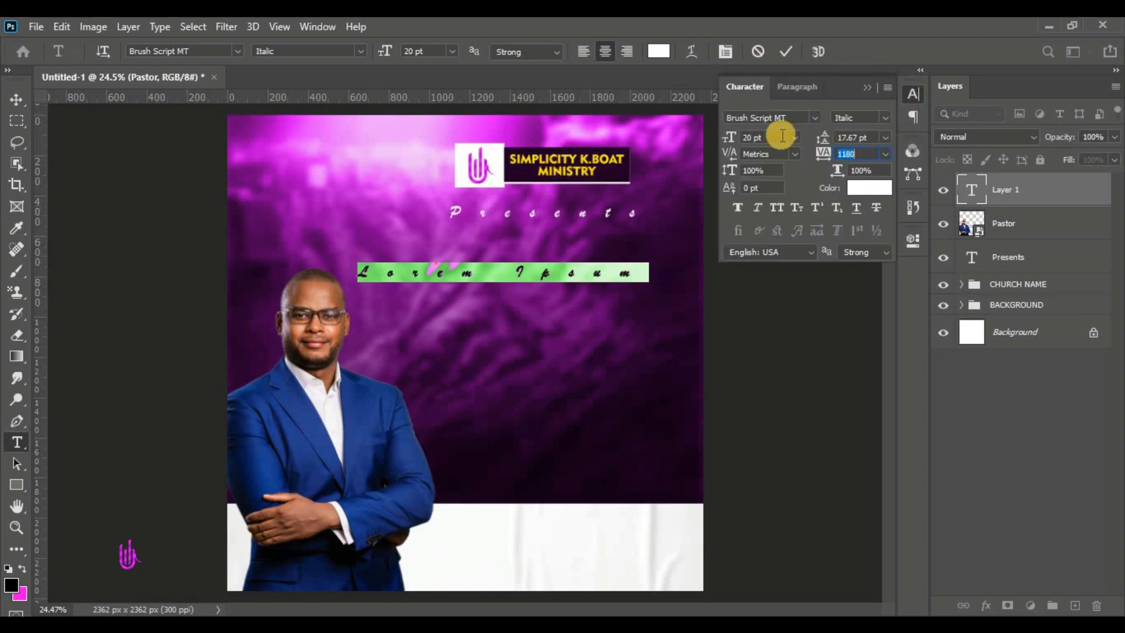
key("Return")
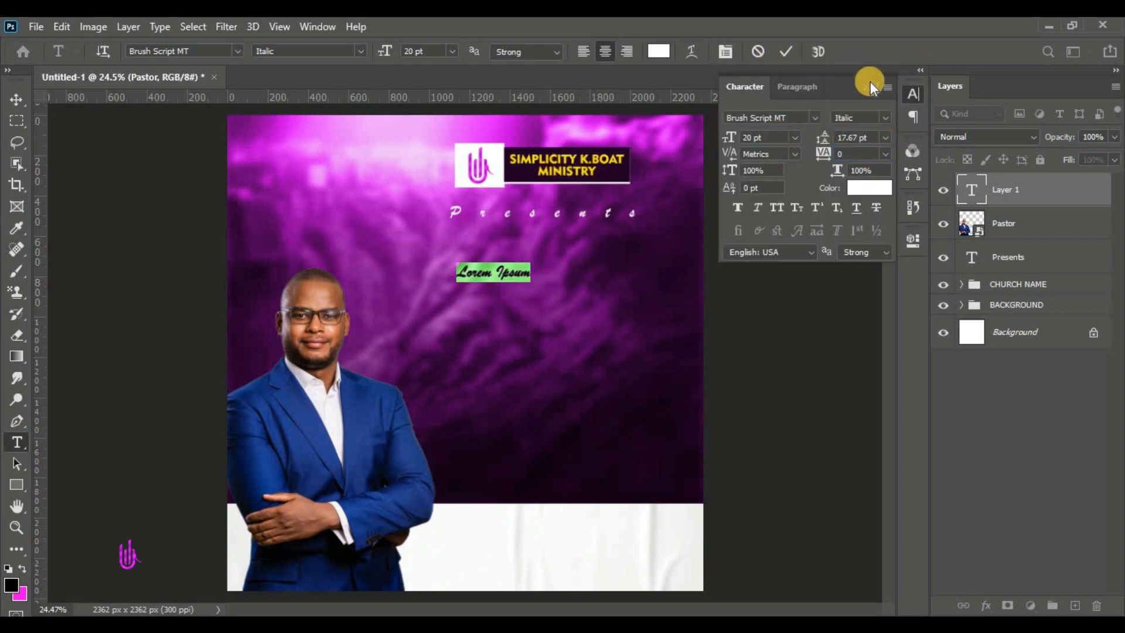
left_click(863, 88)
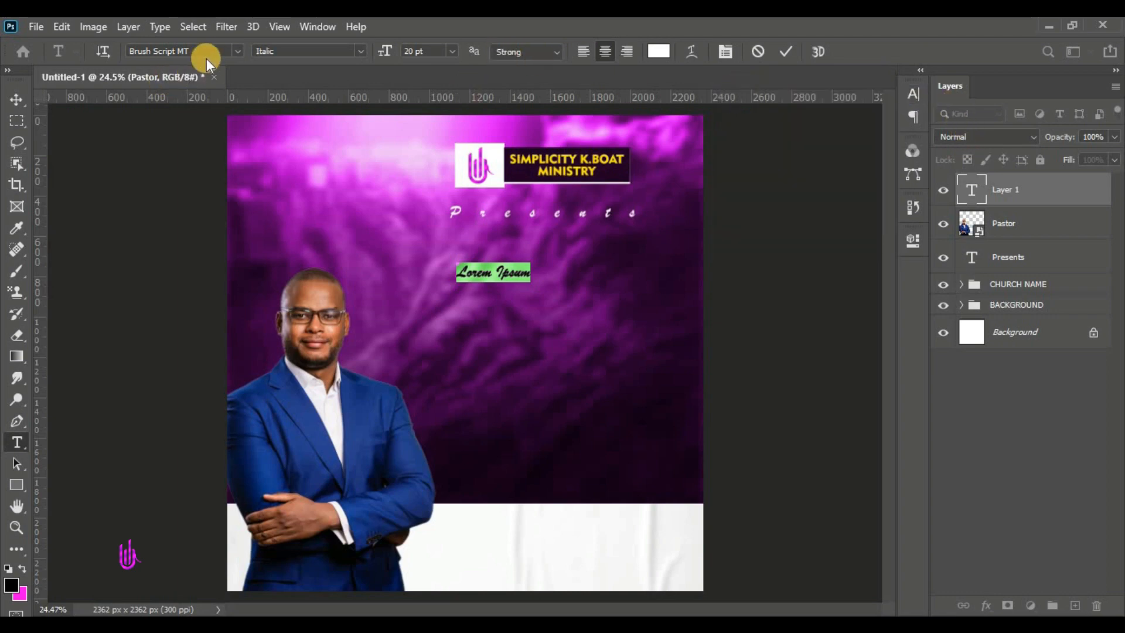
left_click(241, 50)
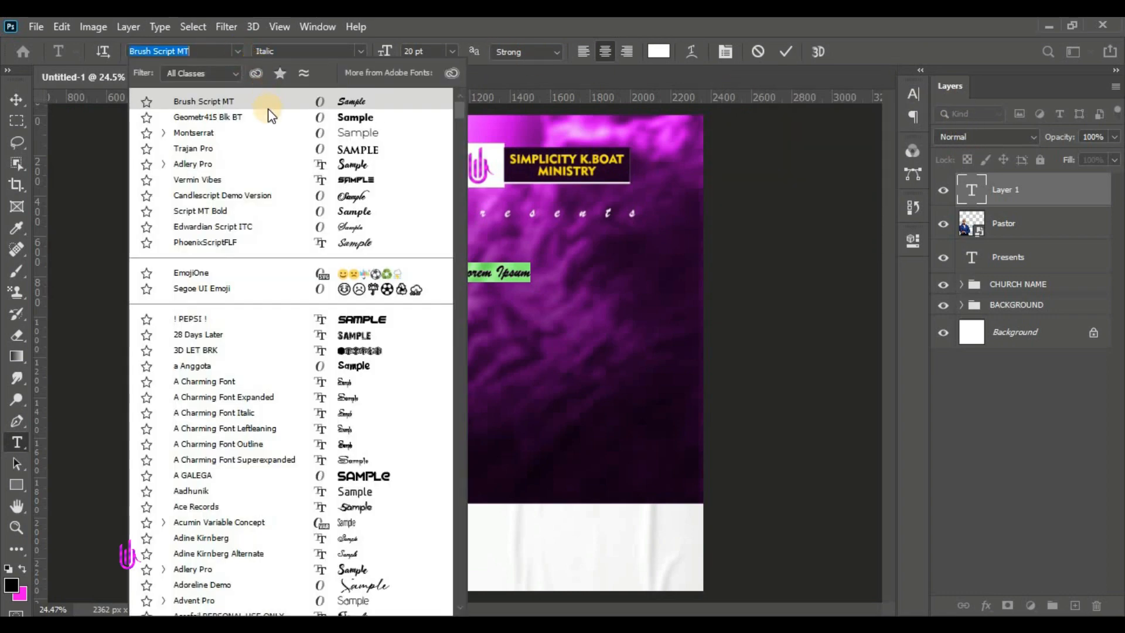
left_click(307, 119)
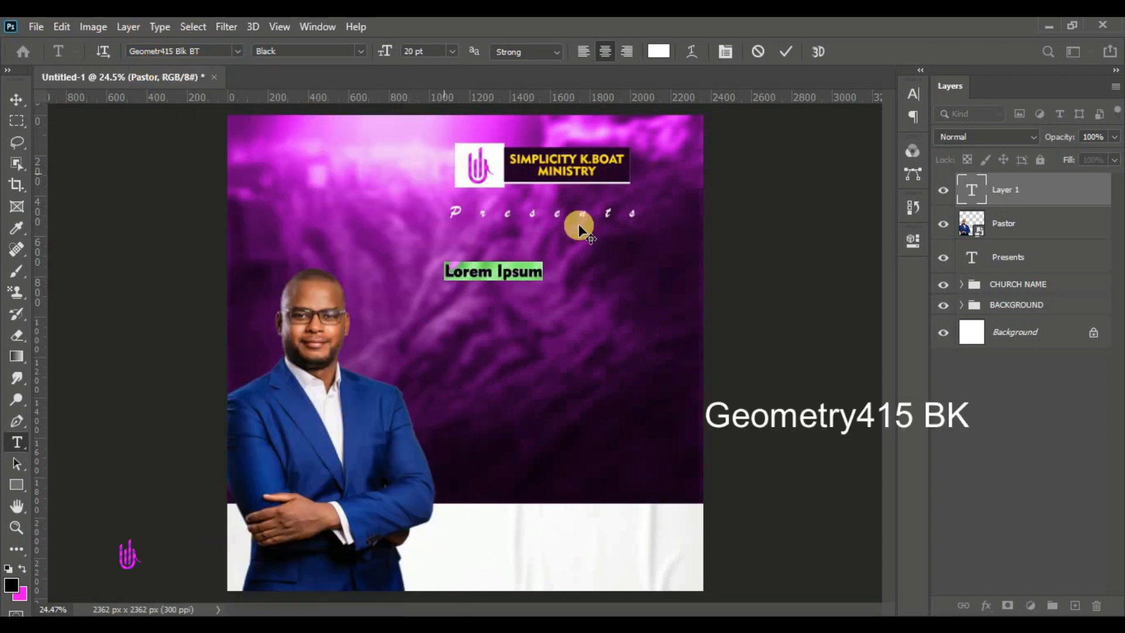
Move the new text line slightly up and replace its placeholder with "NE" on two stacked lines
left_click_drag(472, 314, 485, 306)
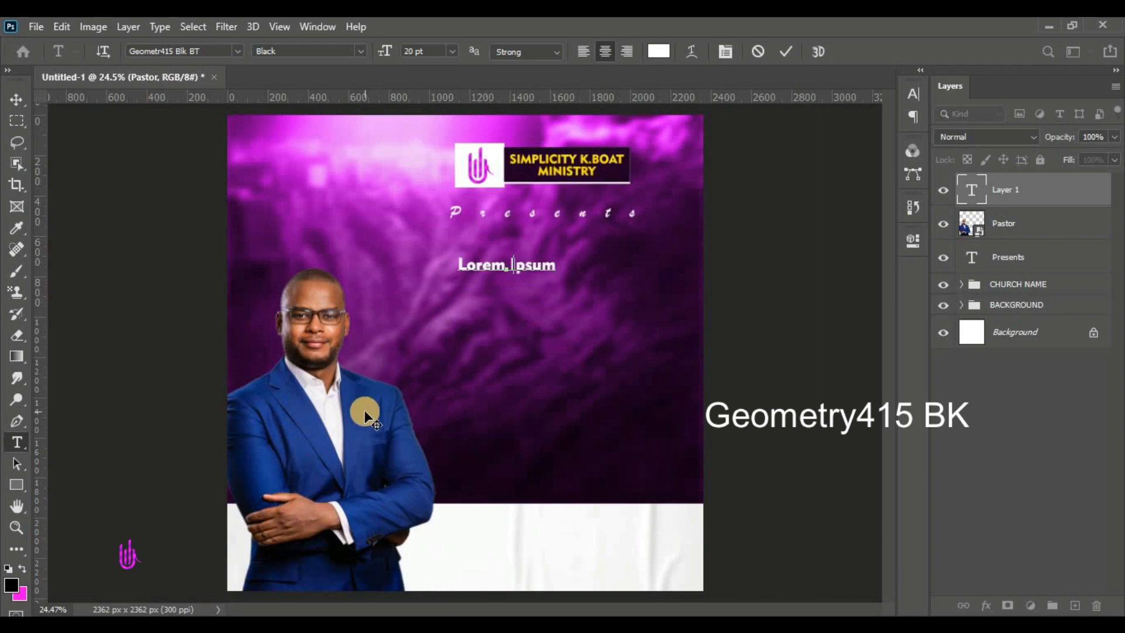
type("ONE")
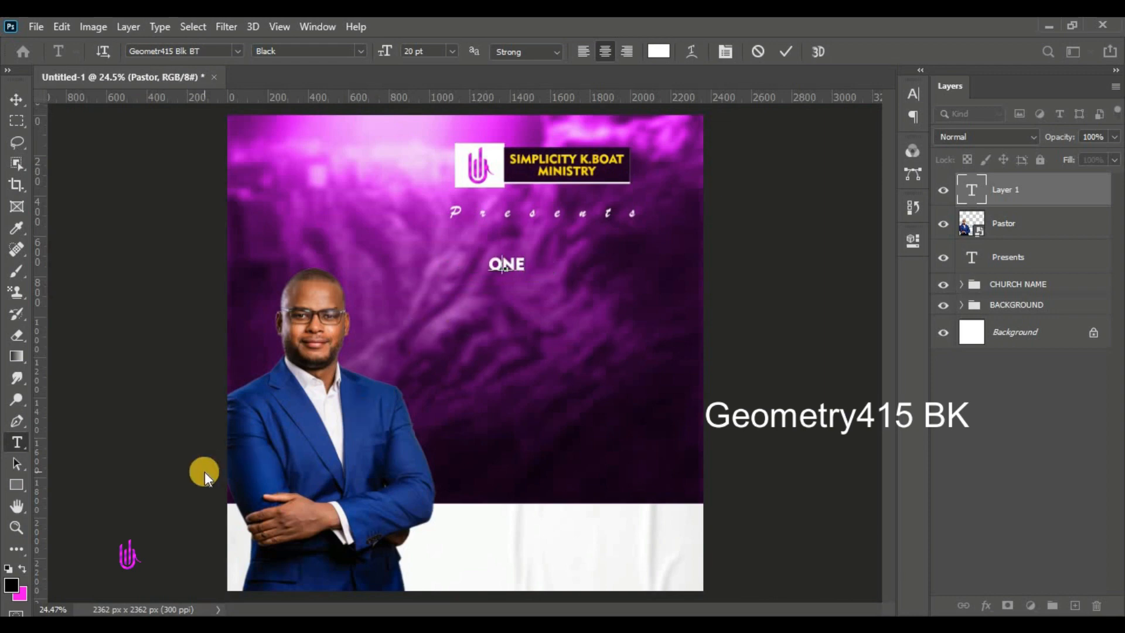
key("BackSpace")
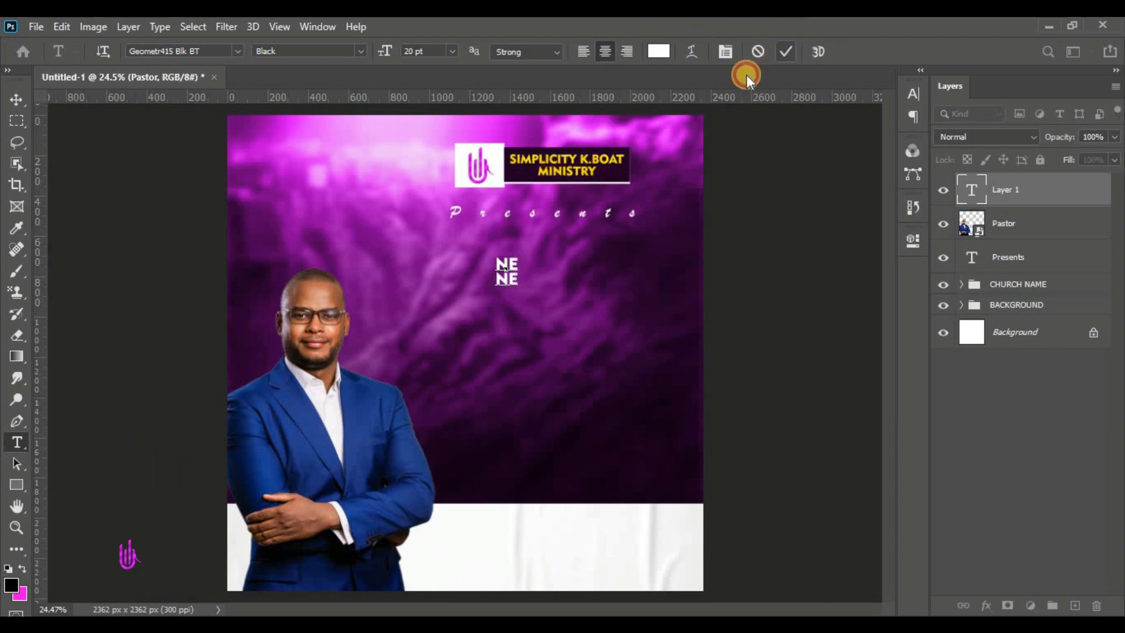
left_click(519, 269)
Scale the stacked "NE NE" text to about 408% and move it to about X 1828, Y 939 px, right of the pastor
left_click(17, 100)
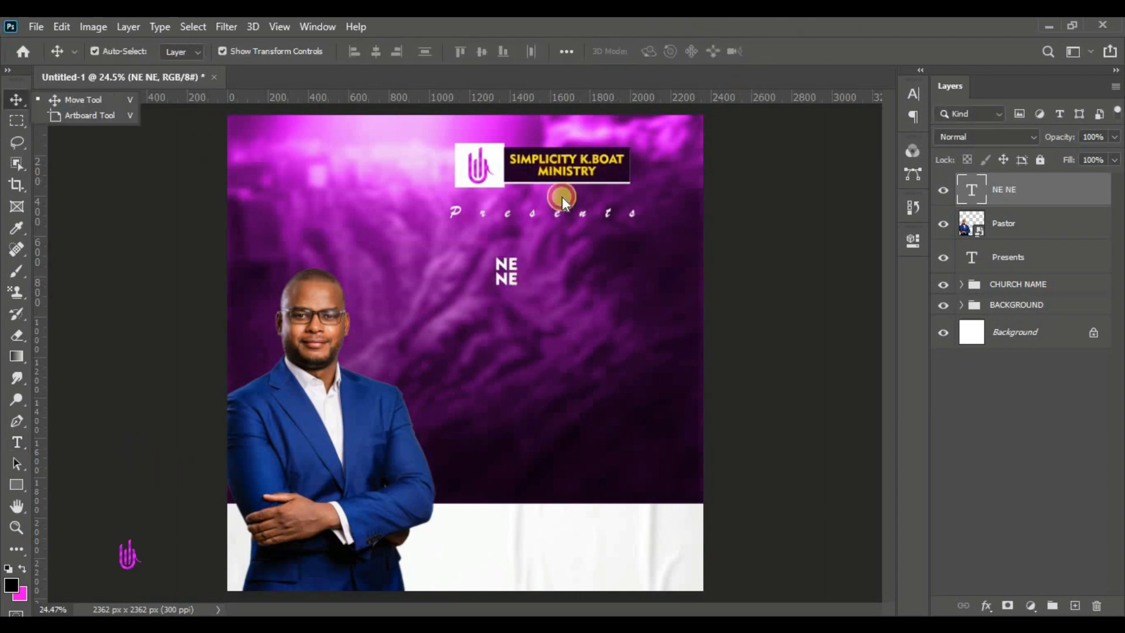
key("ctrl+t")
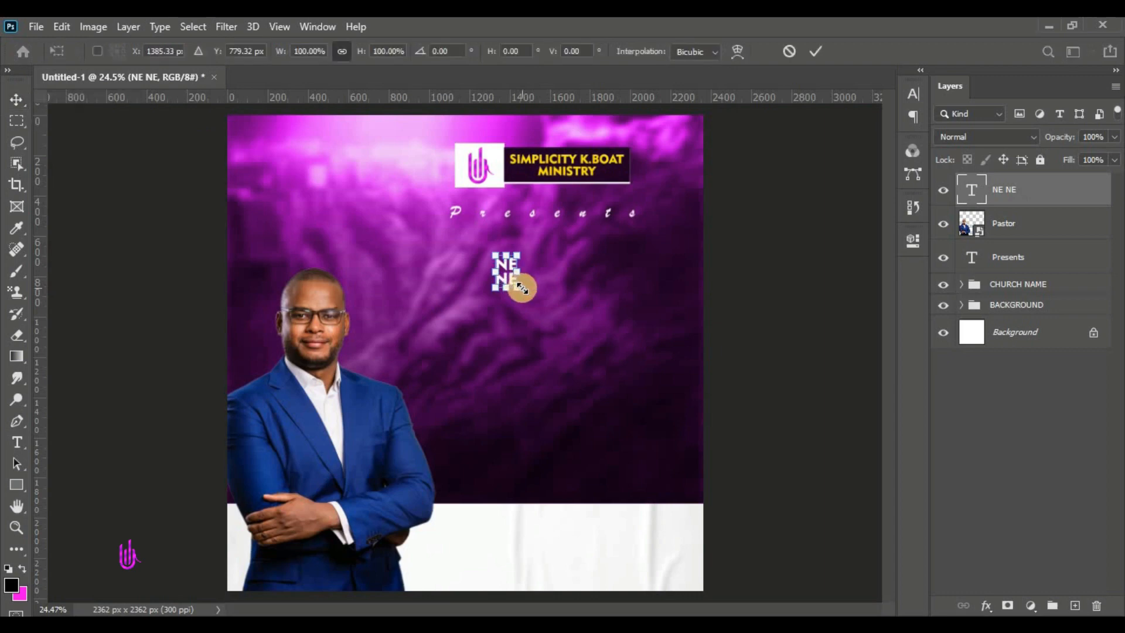
left_click_drag(522, 287, 606, 372)
left_click_drag(539, 334, 608, 322)
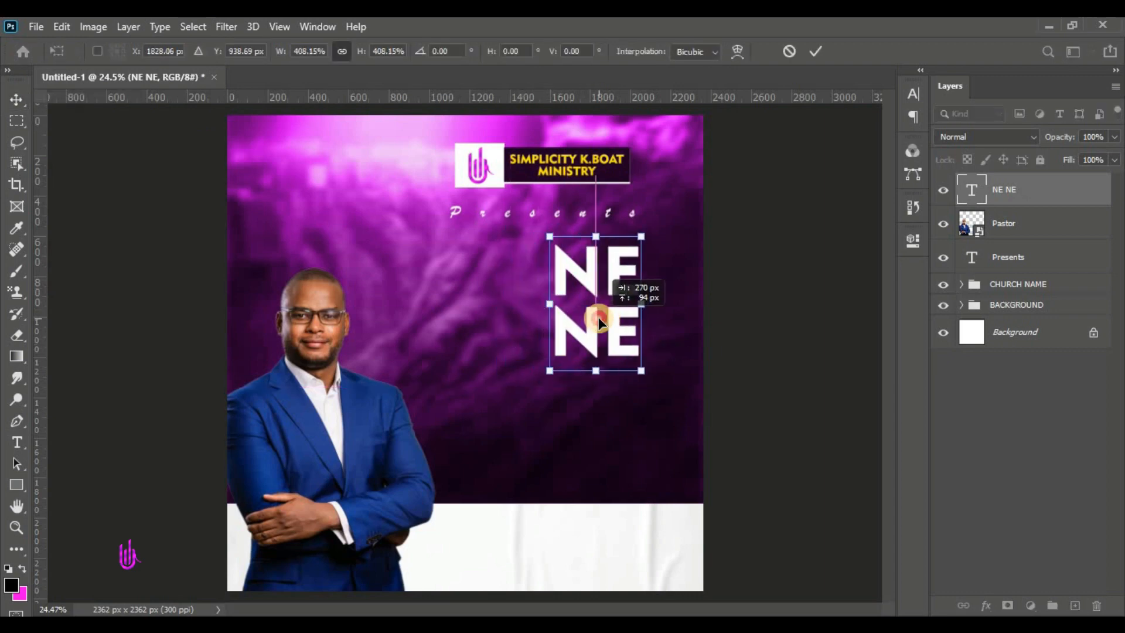
left_click(818, 58)
Tighten the leading of the "NE NE" text to 65.12 pt
left_click(913, 93)
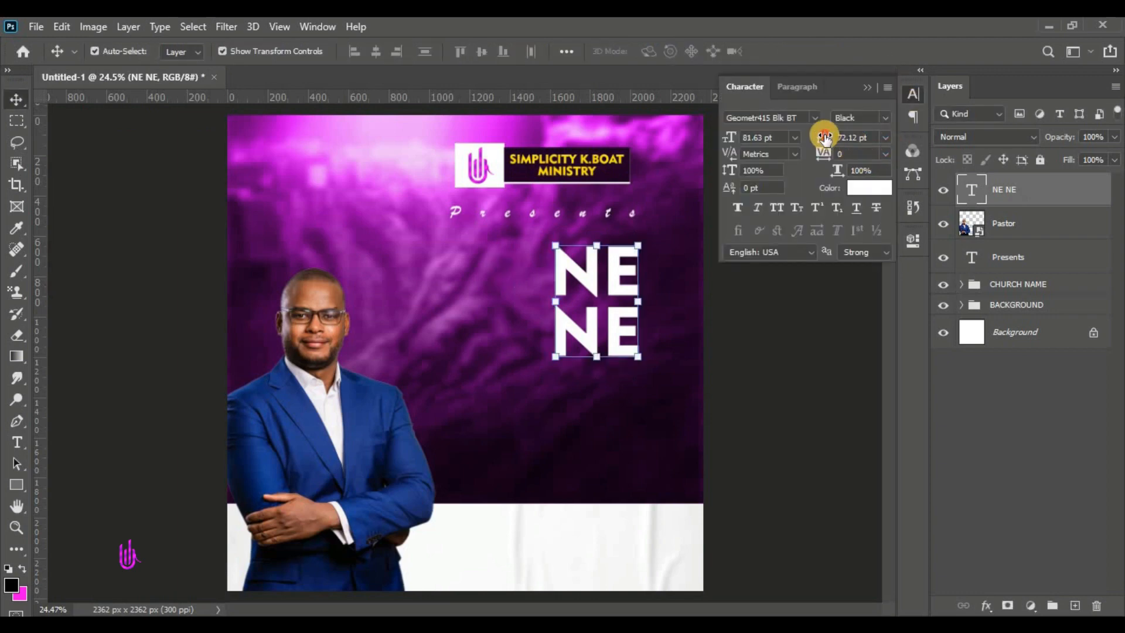
left_click_drag(821, 137, 819, 135)
left_click(607, 327)
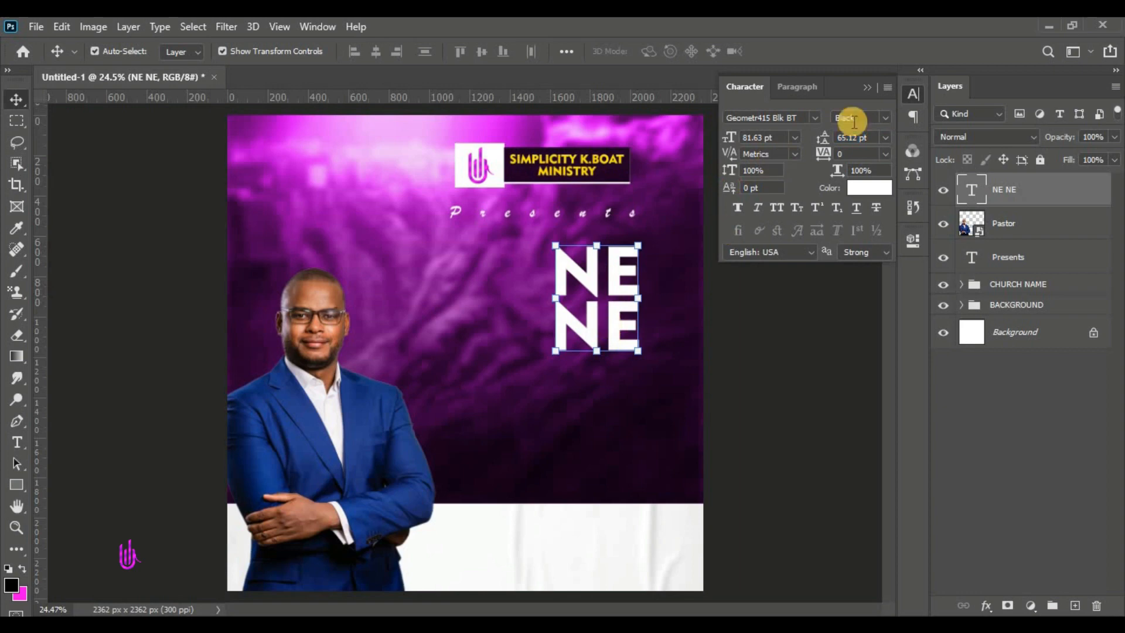
left_click(869, 87)
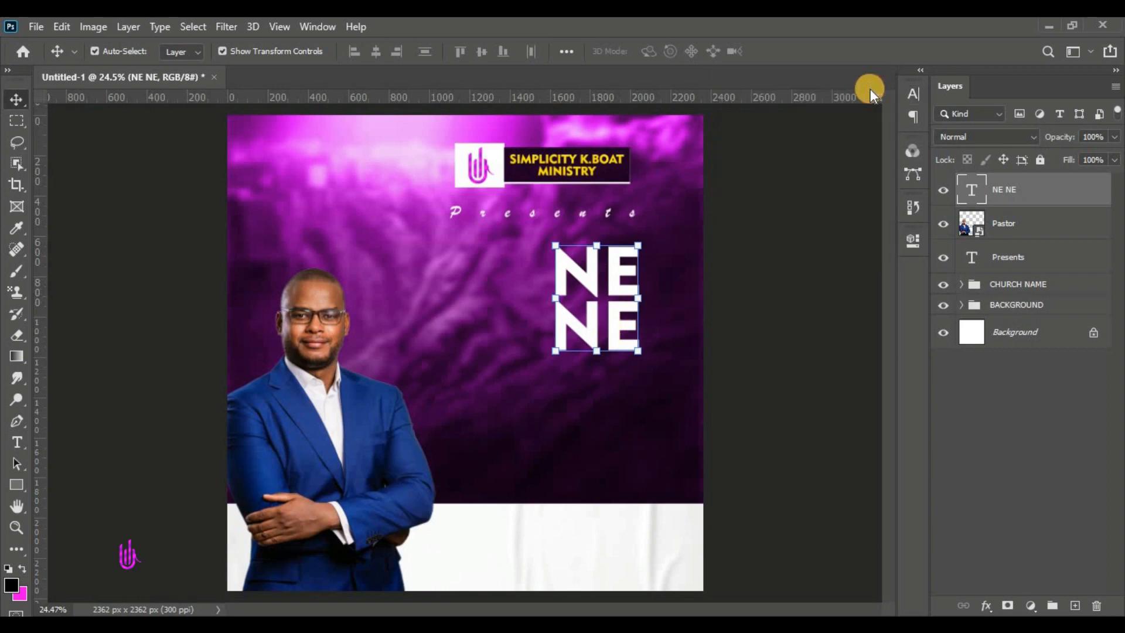
Enlarge the "NE NE" text to about 106.57% and move it down to about Y 1008 px
mouse_move(633, 352)
left_mouse_down()
mouse_move(645, 366)
mouse_move(646, 346)
left_mouse_up()
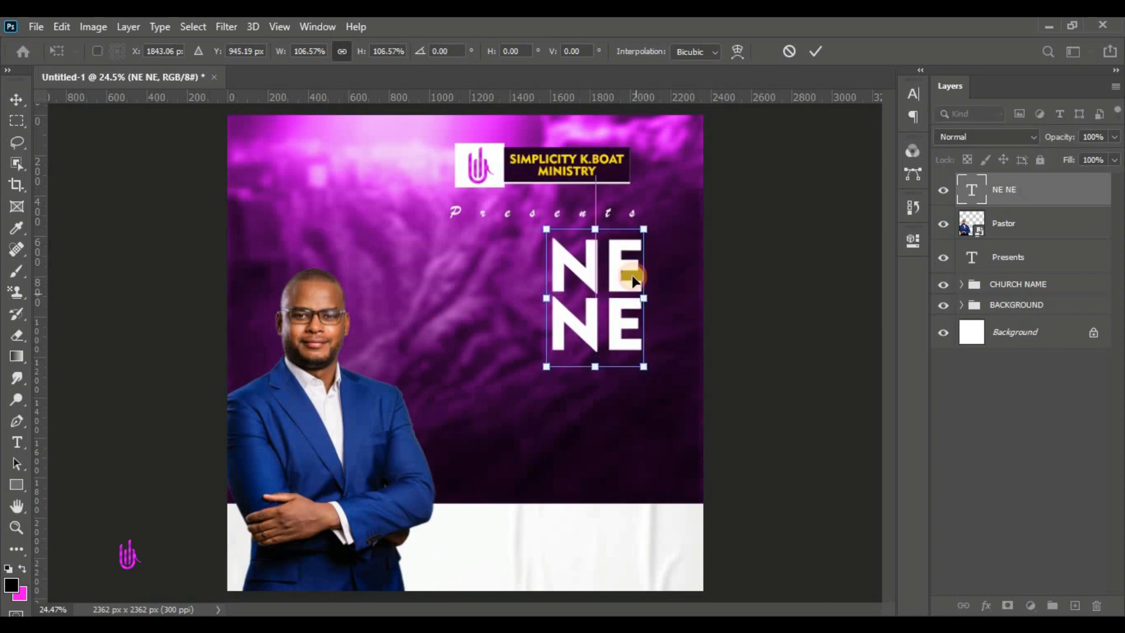
left_click_drag(636, 276, 634, 302)
left_click(815, 51)
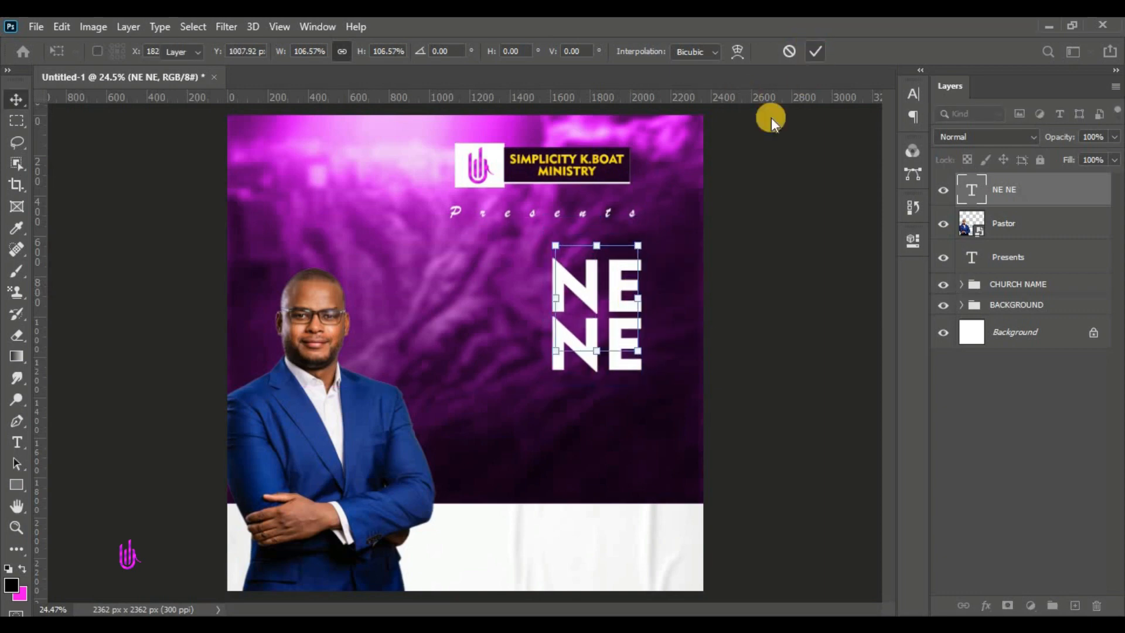
Add a 20 pt text line below the "NE NE" title in Montserrat Black and replace its placeholder with "0"
left_click(17, 442)
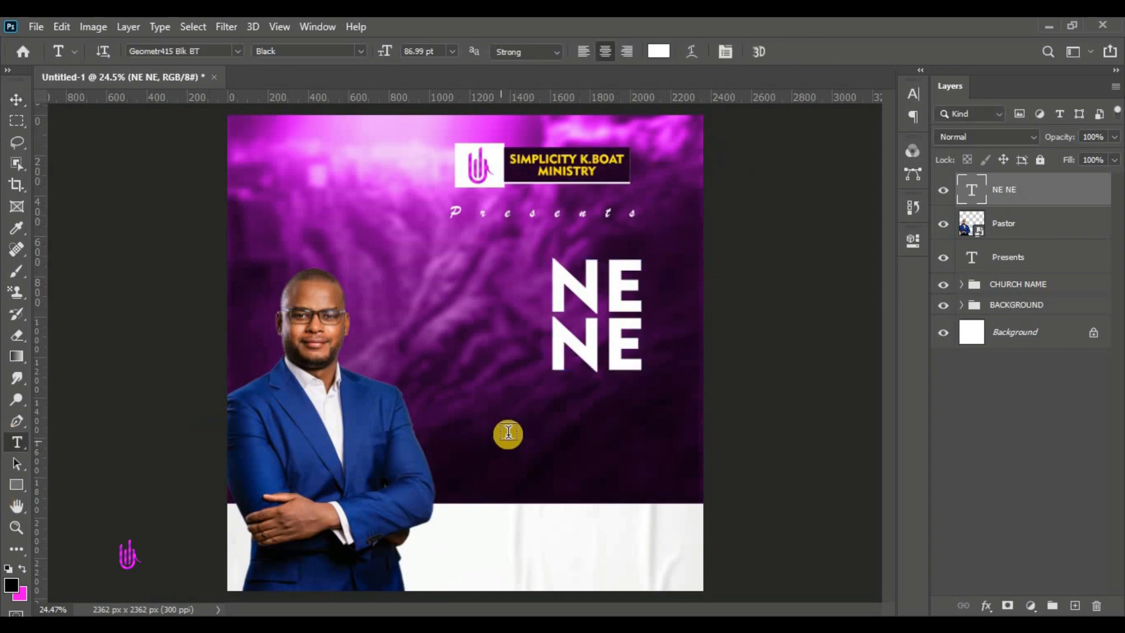
left_click(546, 427)
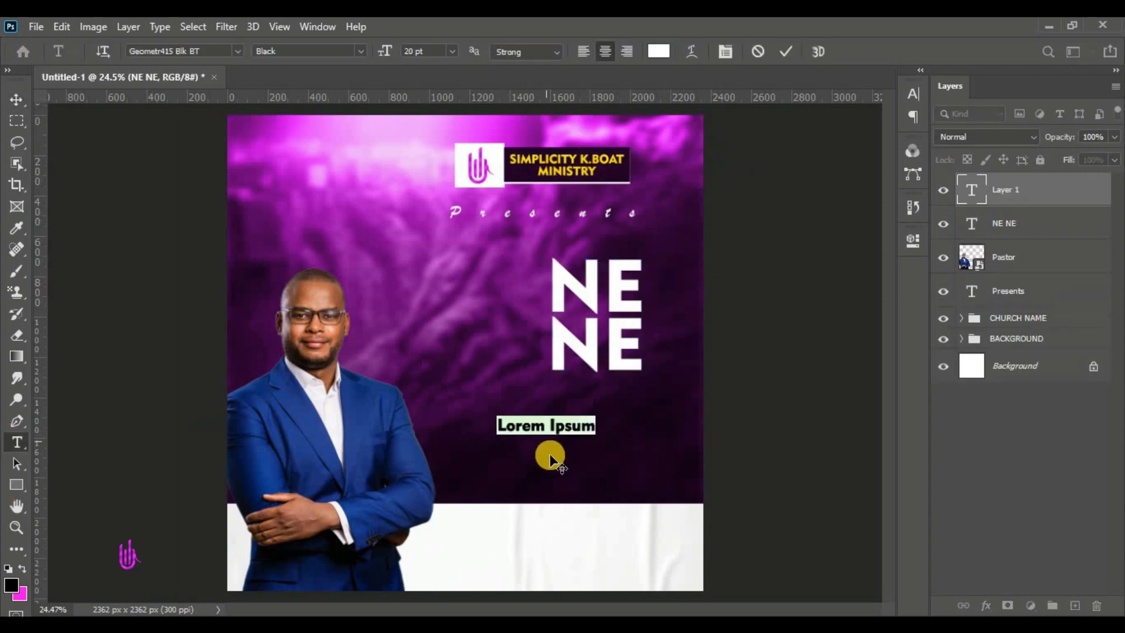
left_click(241, 49)
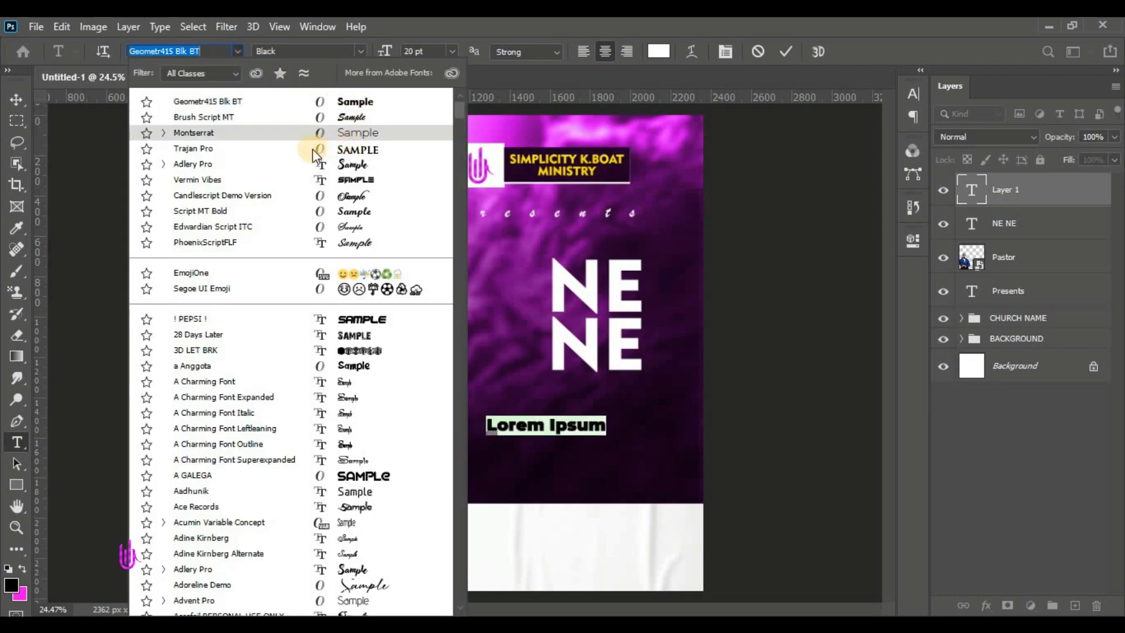
left_click(236, 128)
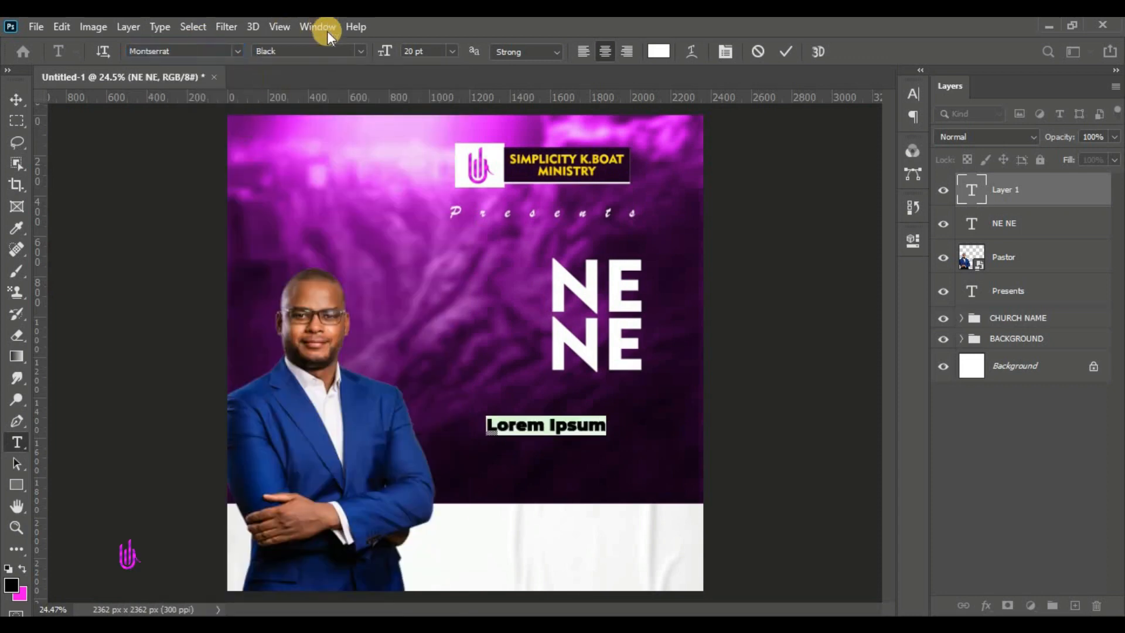
left_click(358, 51)
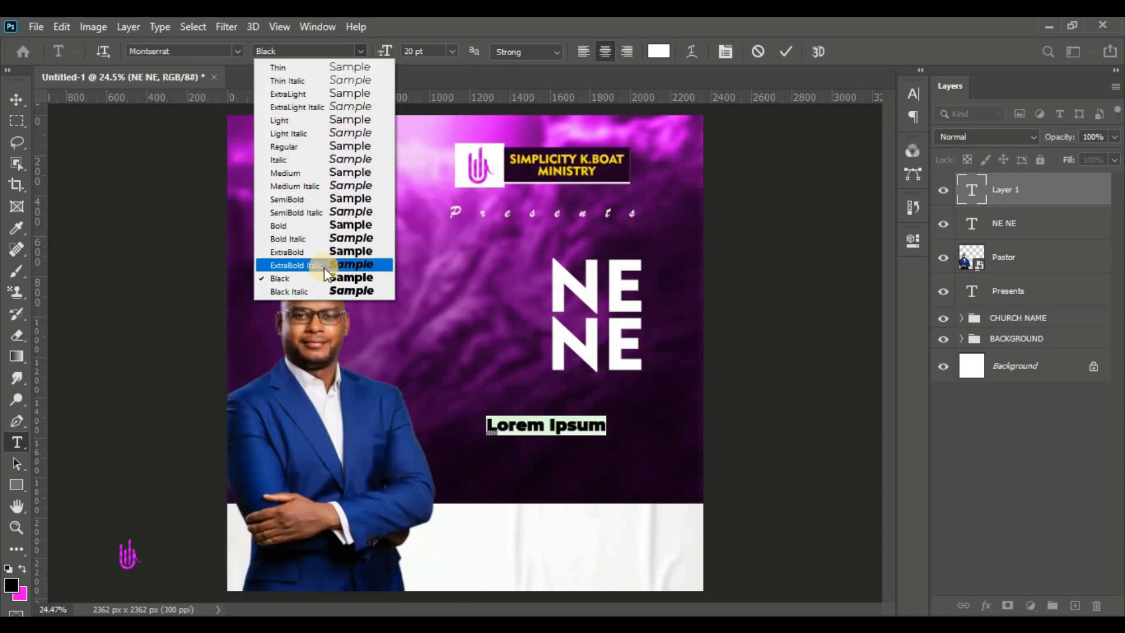
left_click(321, 276)
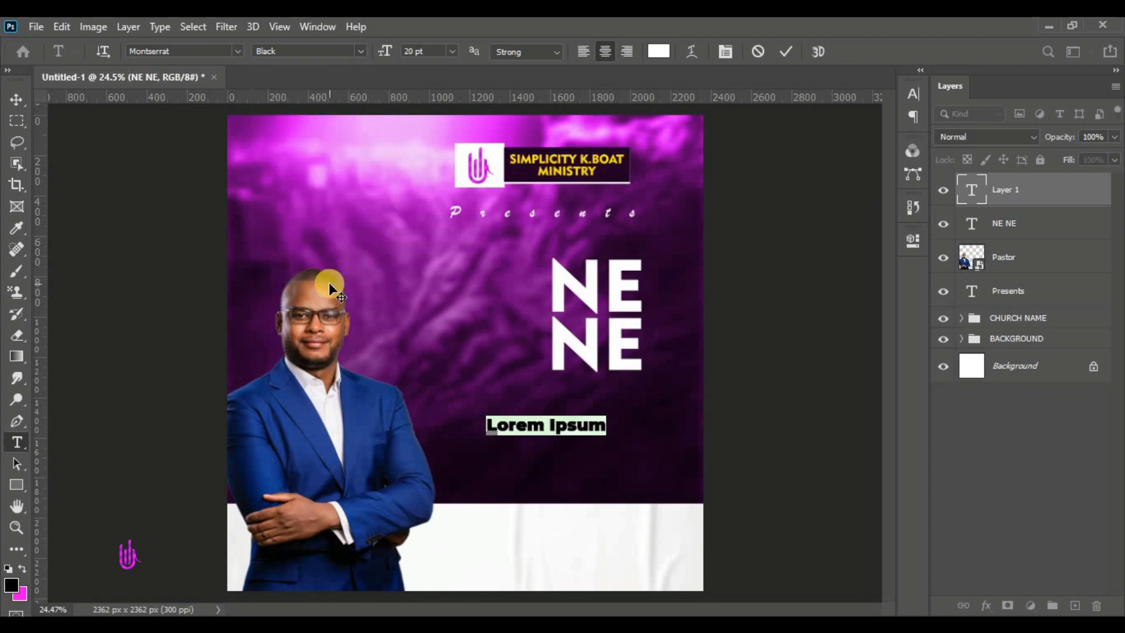
type("a")
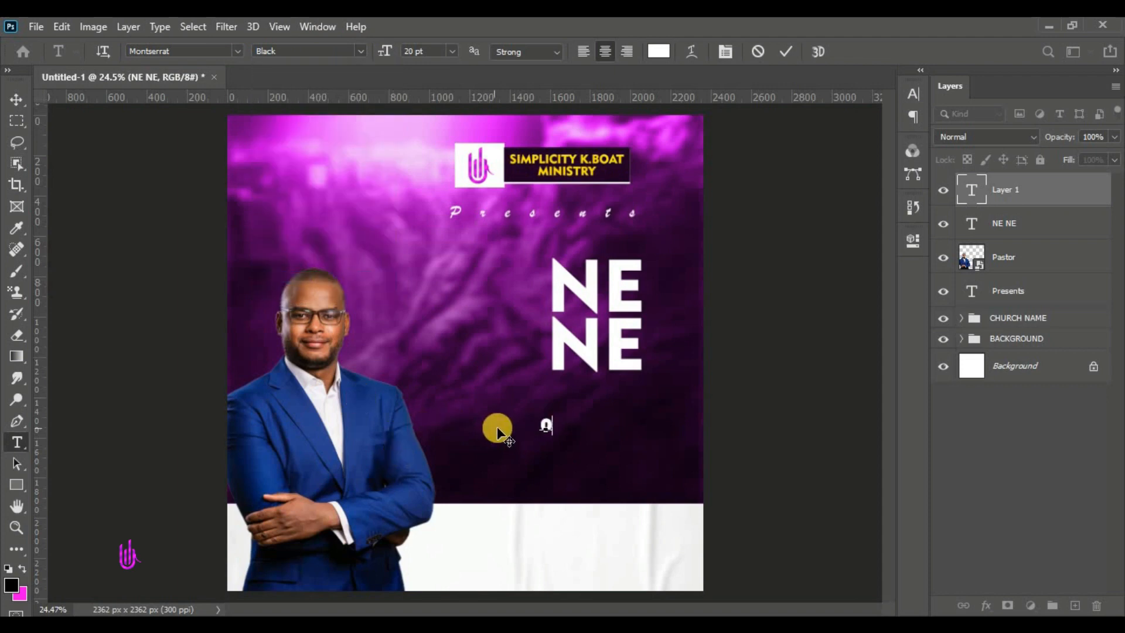
Change the font of the "0" text to Arial Black
key("ctrl+a")
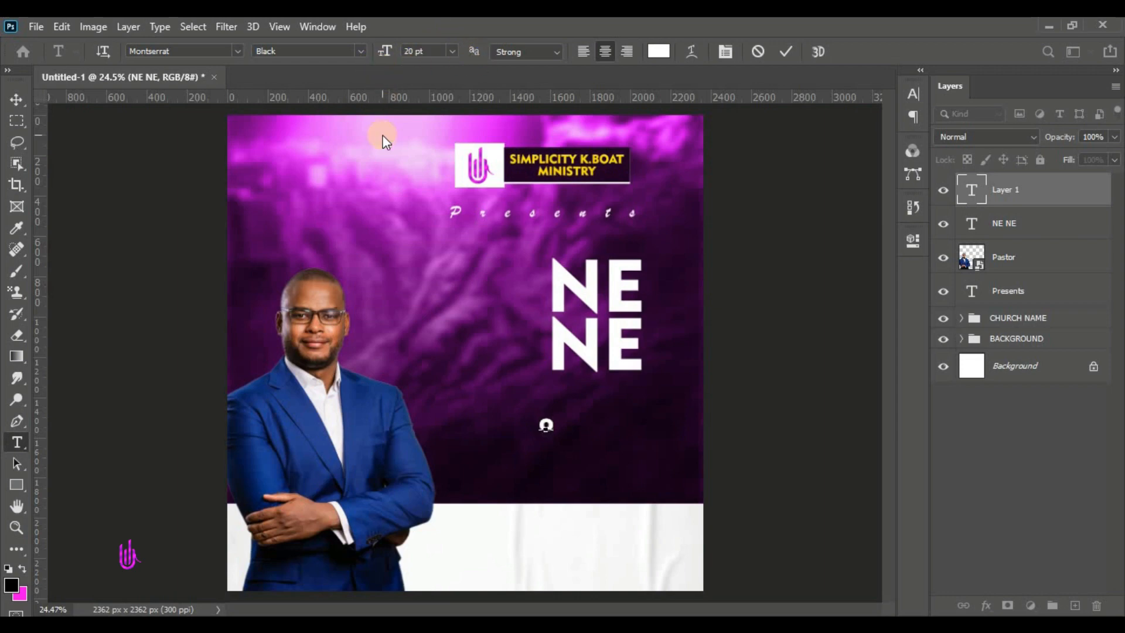
left_click(214, 49)
type("AR")
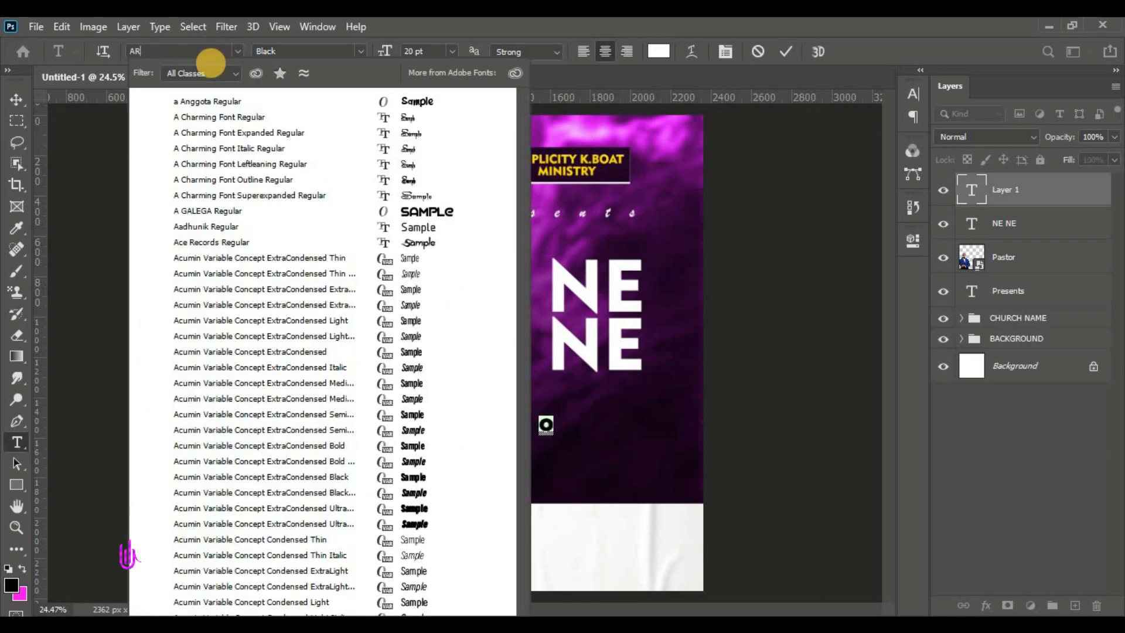
type("IAL")
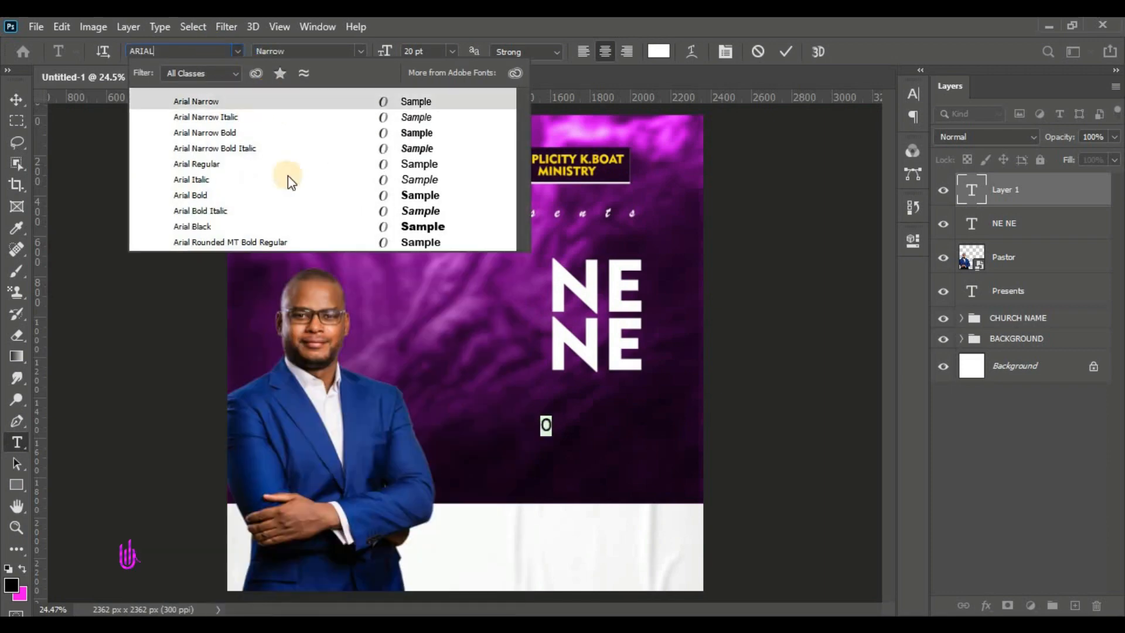
left_click(419, 227)
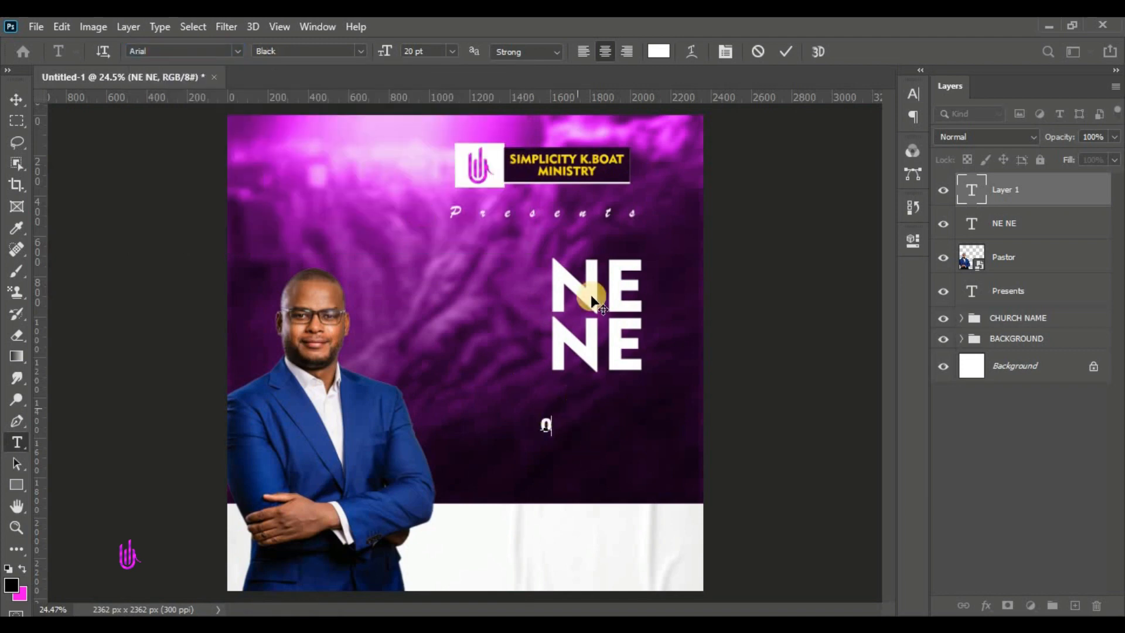
Enlarge the "0" text to 101 pt and move it up directly beside the left edge of "NE NE"
key("ctrl")
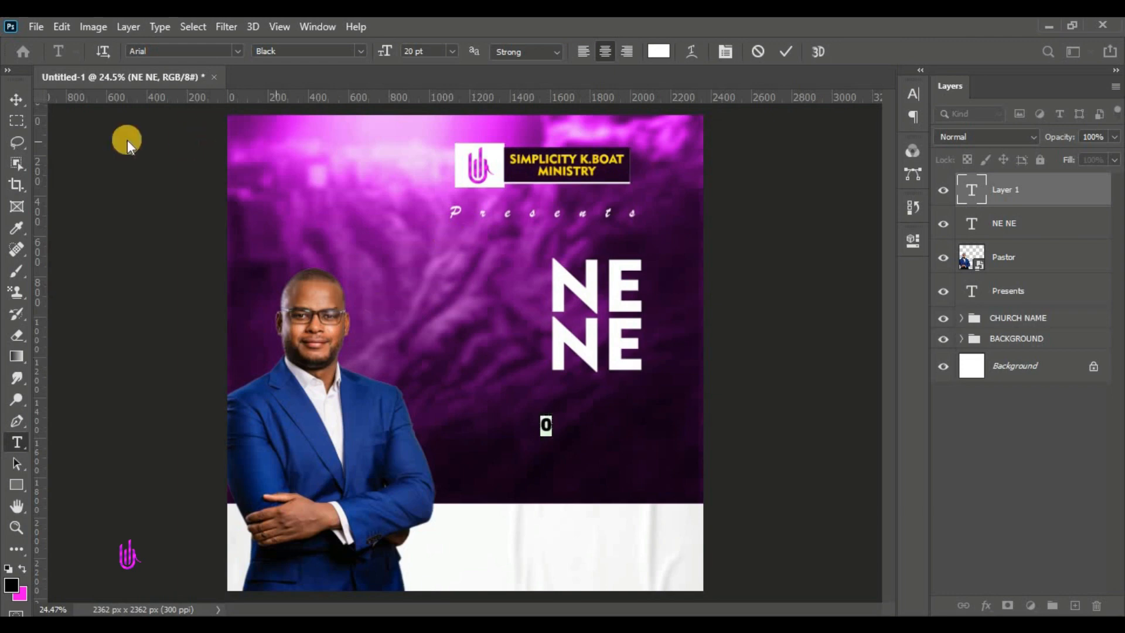
left_click_drag(380, 57, 446, 73)
left_click_drag(570, 492, 535, 382)
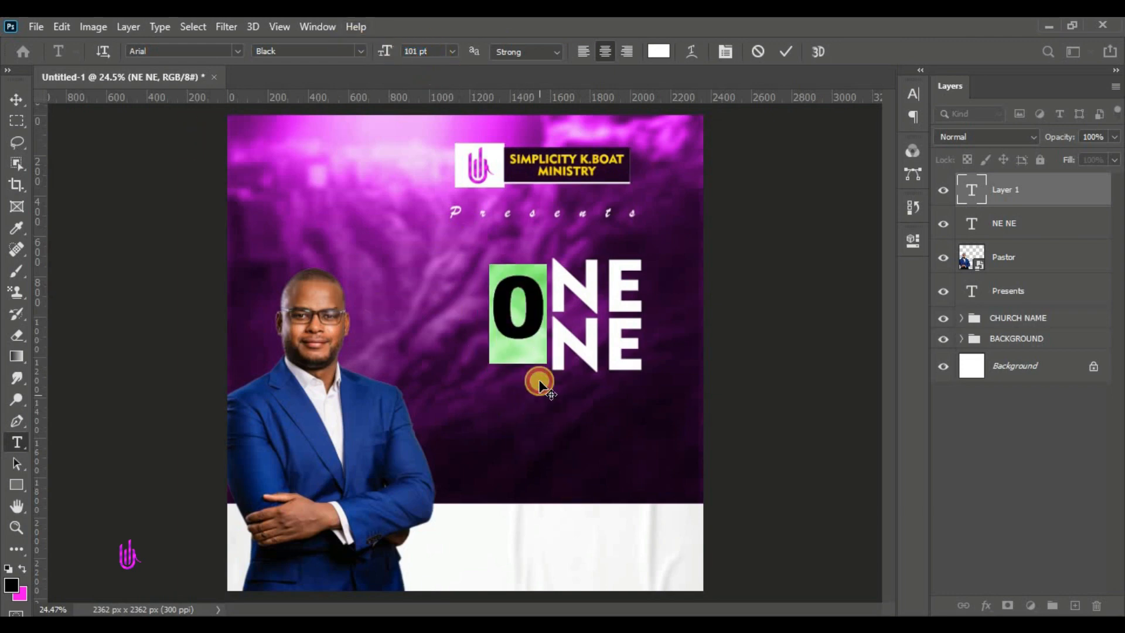
Colour the "0" yellow (ffe100) by sampling the church name lettering, and commit the text
left_click(660, 53)
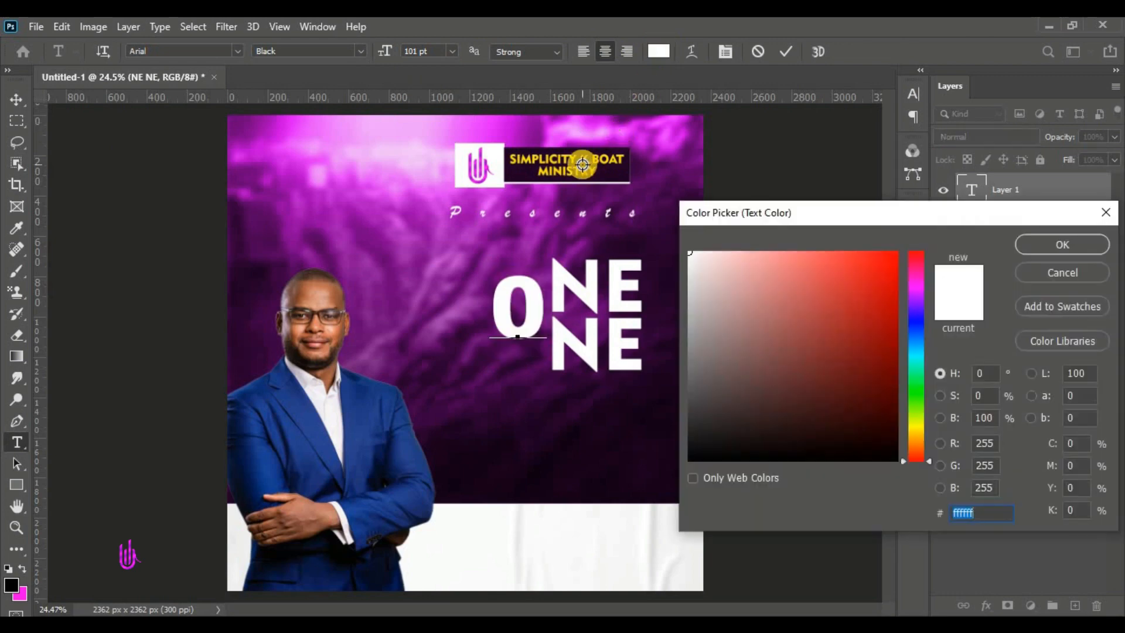
left_click(585, 157)
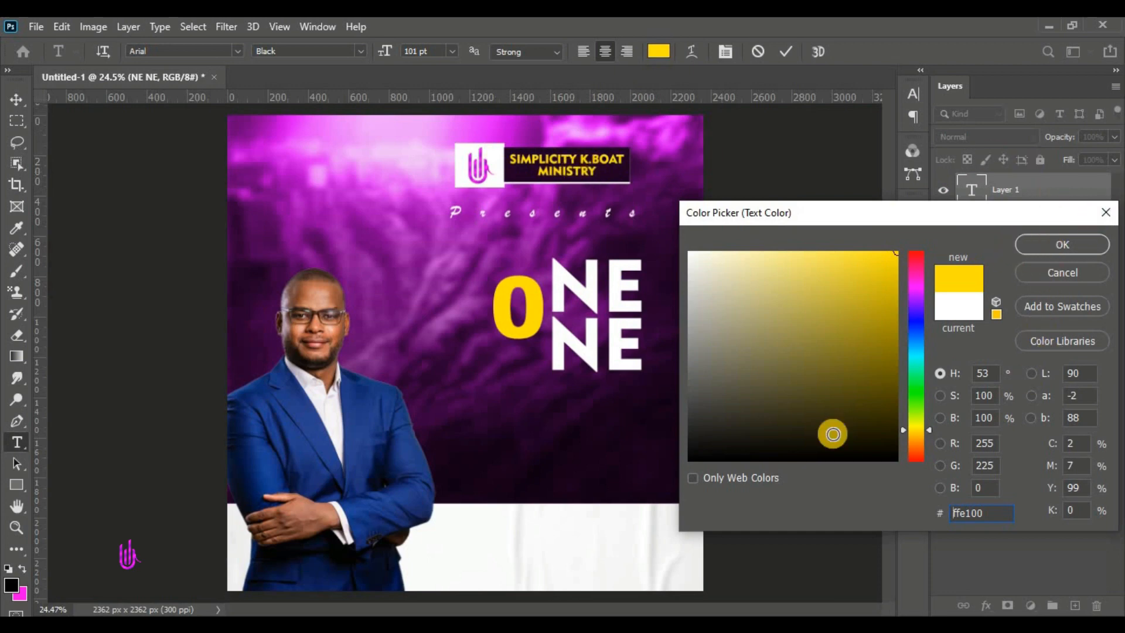
left_click(921, 234)
key("Return")
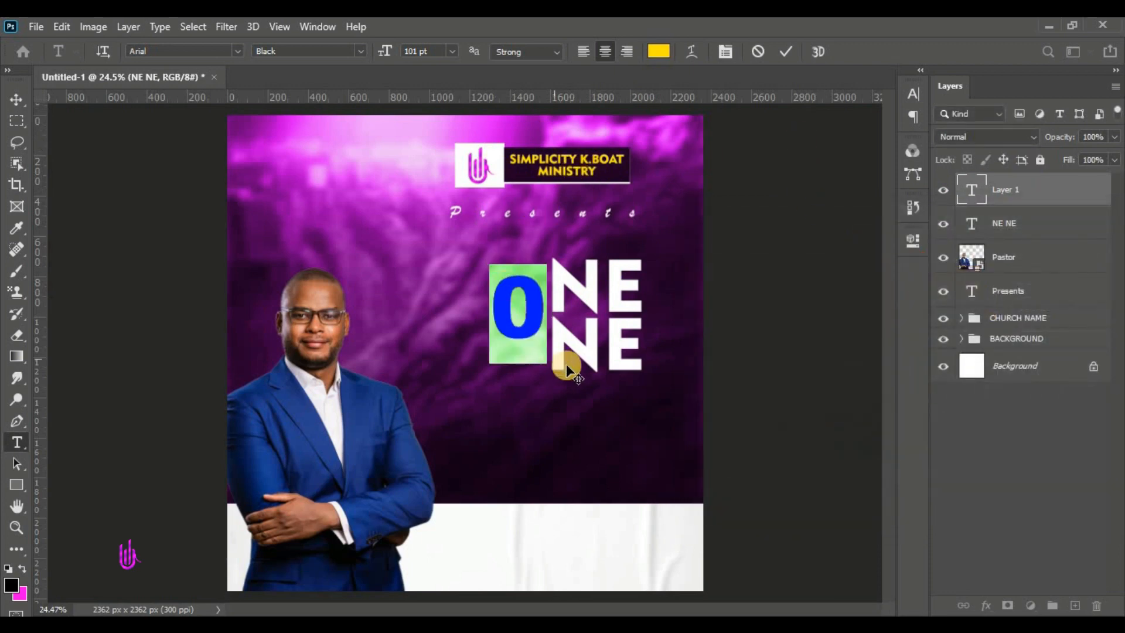
left_click(781, 55)
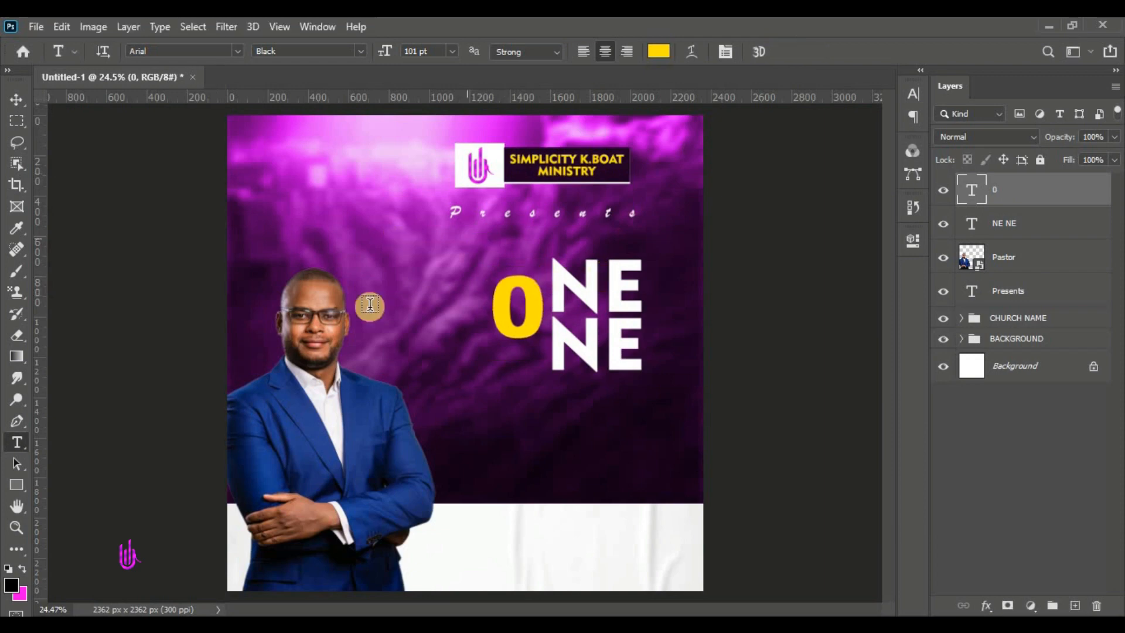
Scale the yellow "0" to about 203% and position it at about X 1330, Y 1080 px, left of "NE NE"
left_click(21, 96)
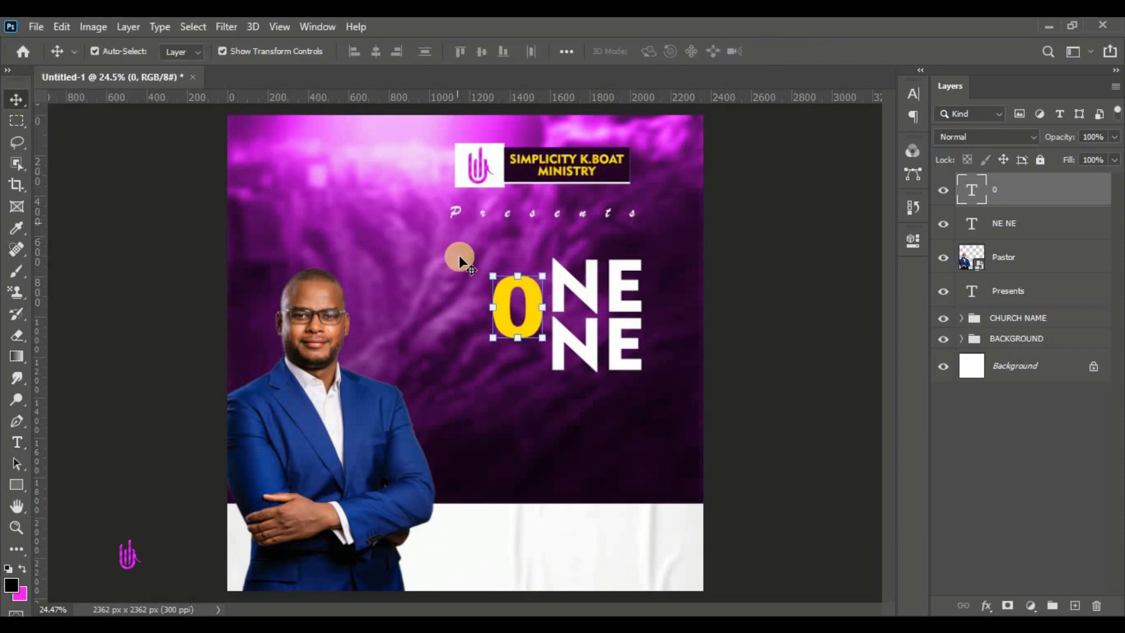
key("ctrl+t")
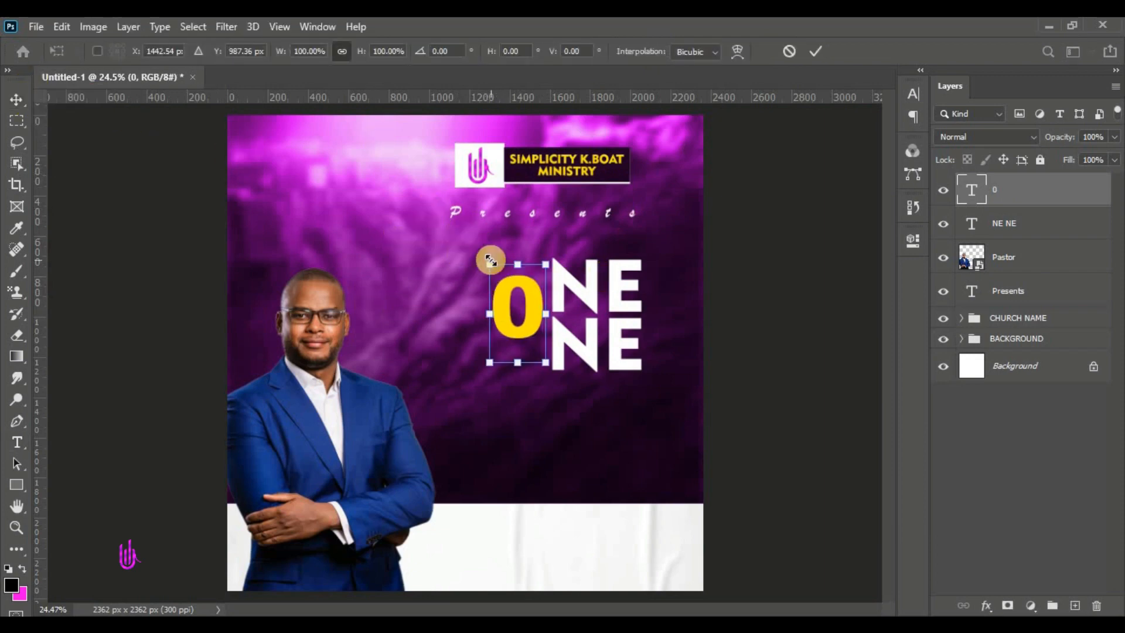
left_click_drag(489, 263, 484, 243)
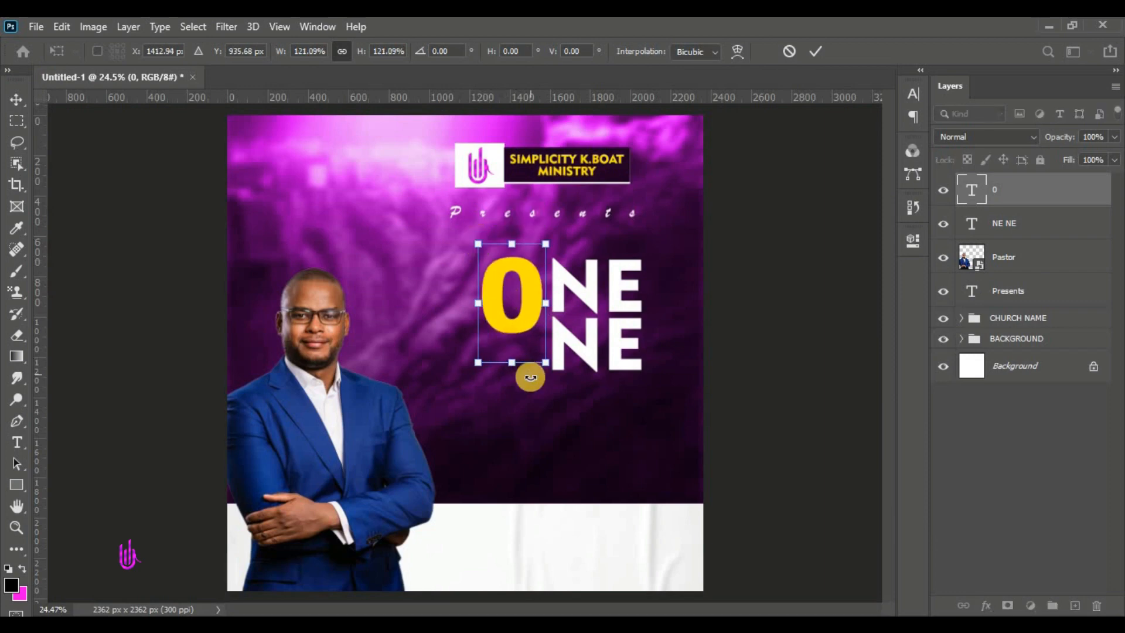
left_click_drag(510, 362, 511, 432)
left_click_drag(525, 320, 511, 303)
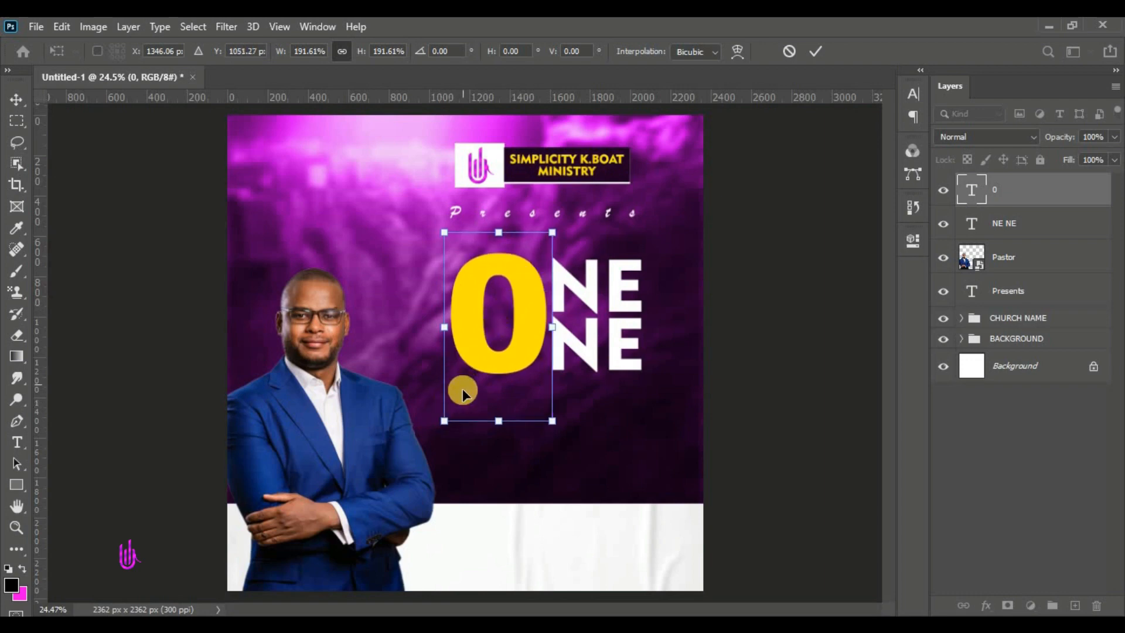
left_click_drag(449, 427, 446, 441)
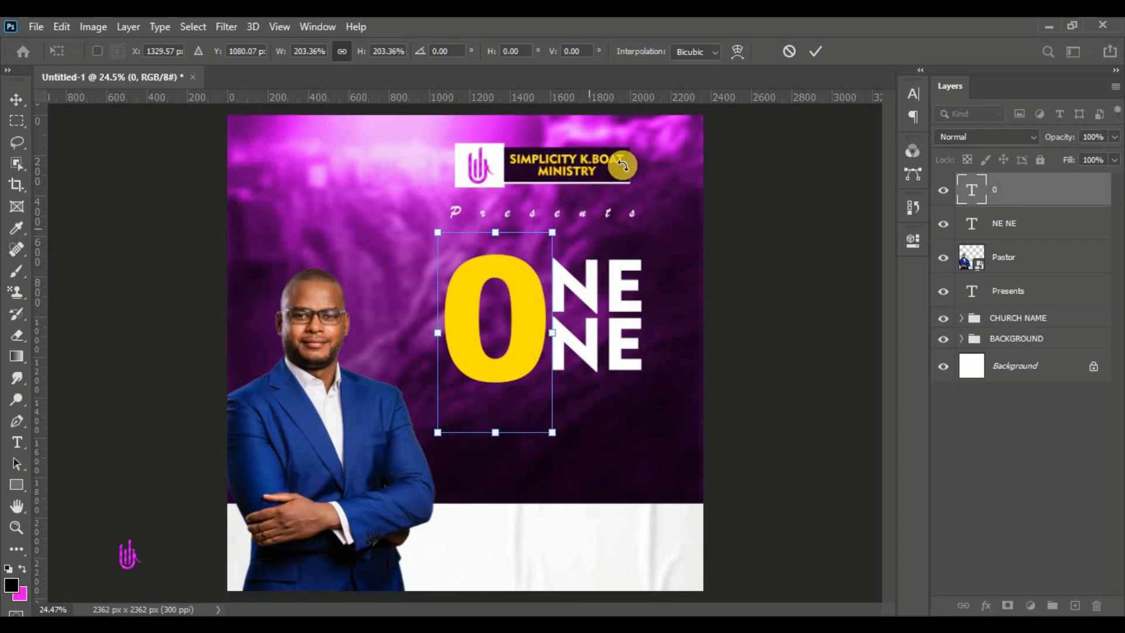
left_click(819, 51)
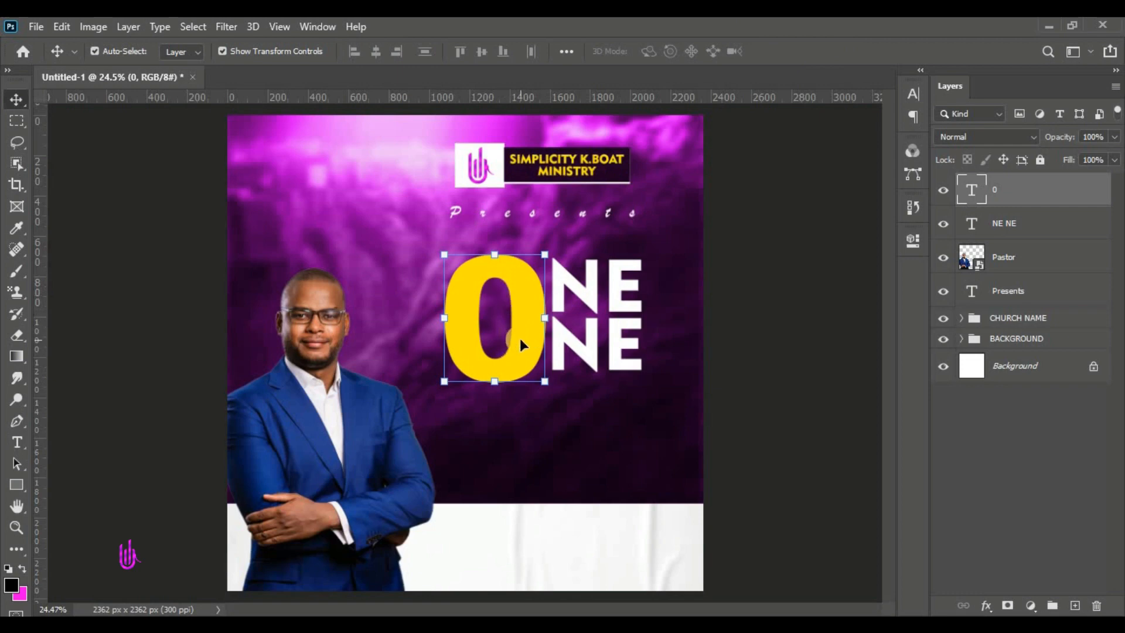
Draw a rectangle about 512 × 152 px across the middle of the yellow "0"
left_click(16, 484)
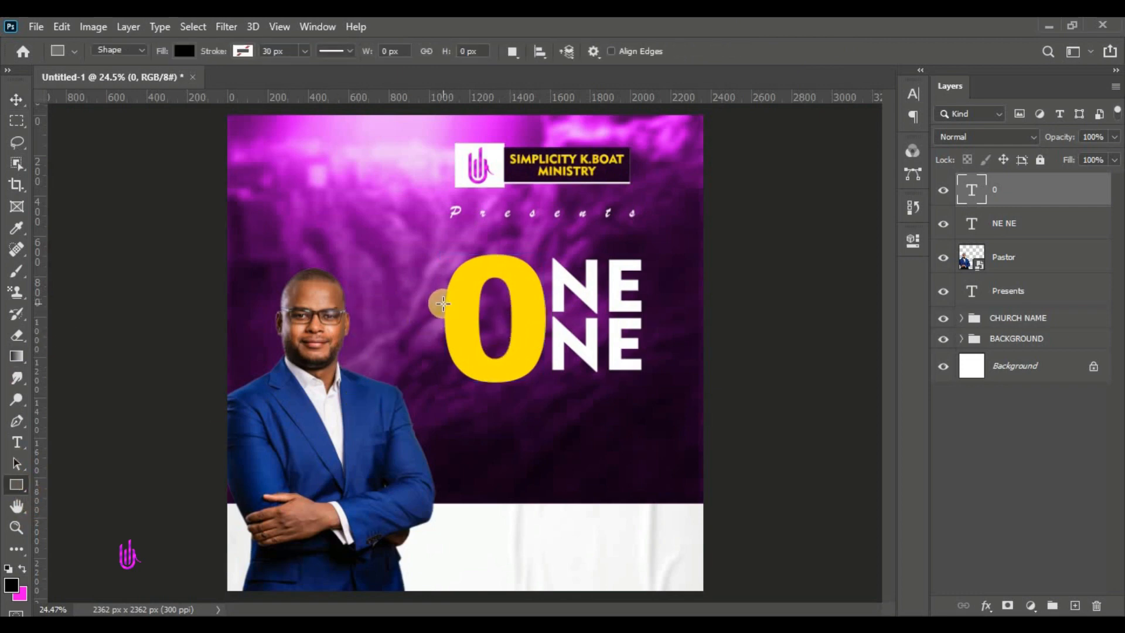
left_click_drag(443, 300, 546, 328)
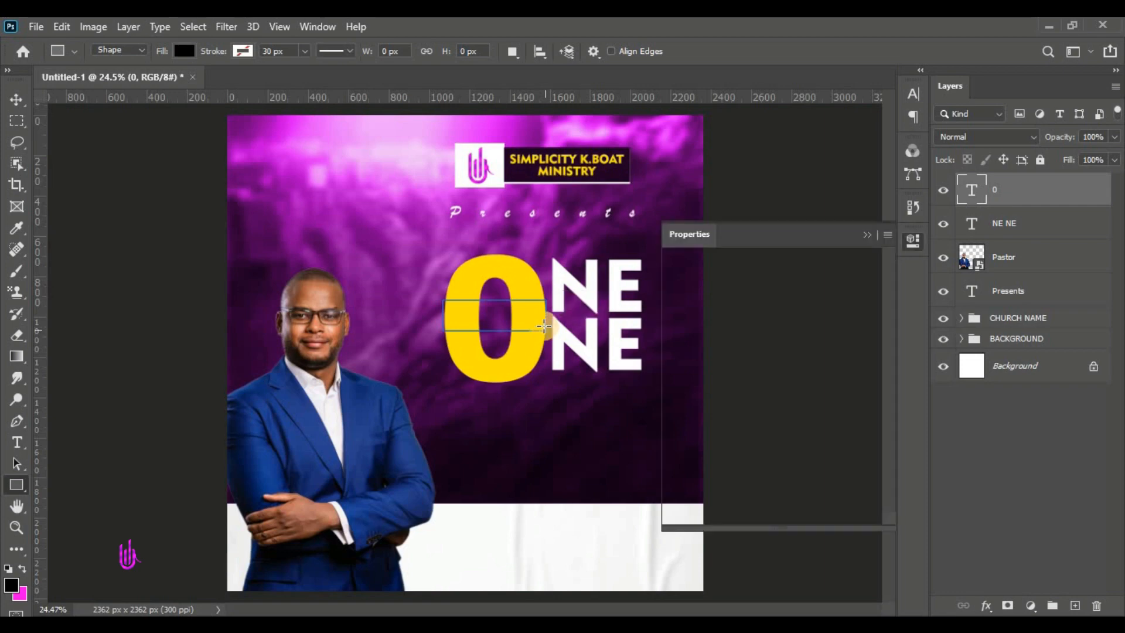
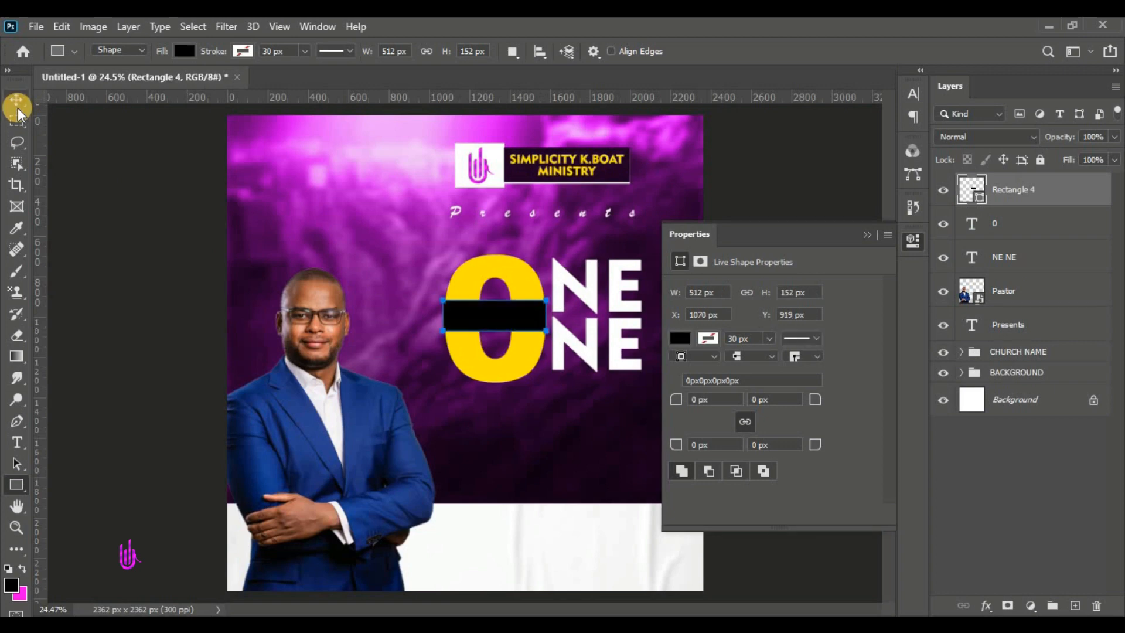
left_click(17, 108)
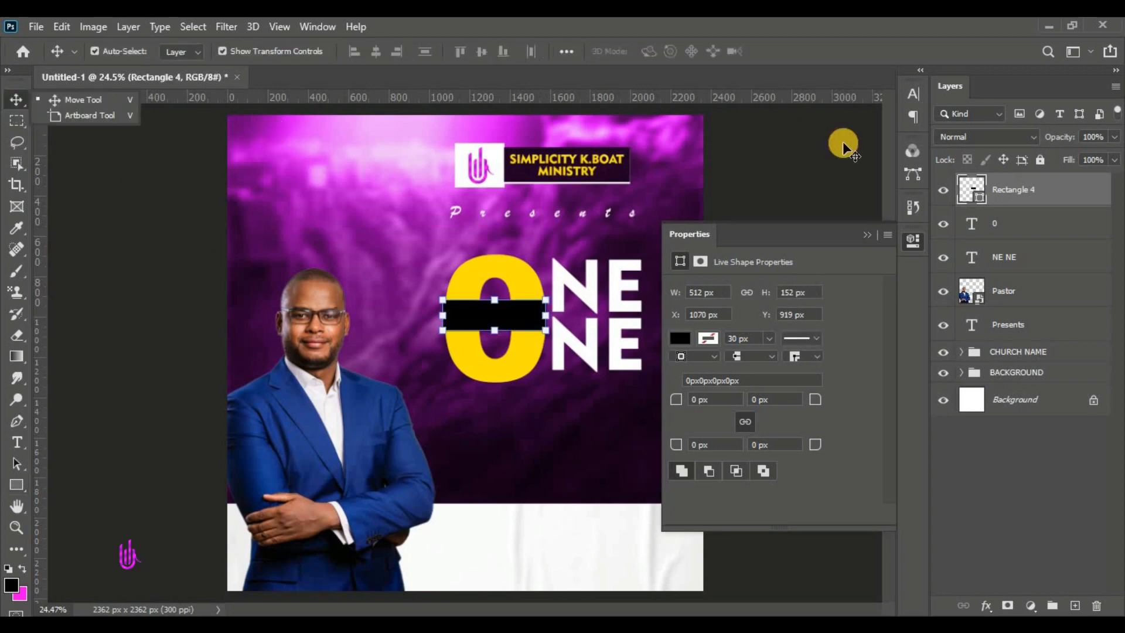
left_click(867, 234)
Change the fill of the rectangle across the "0" to white (ffffff)
key("i")
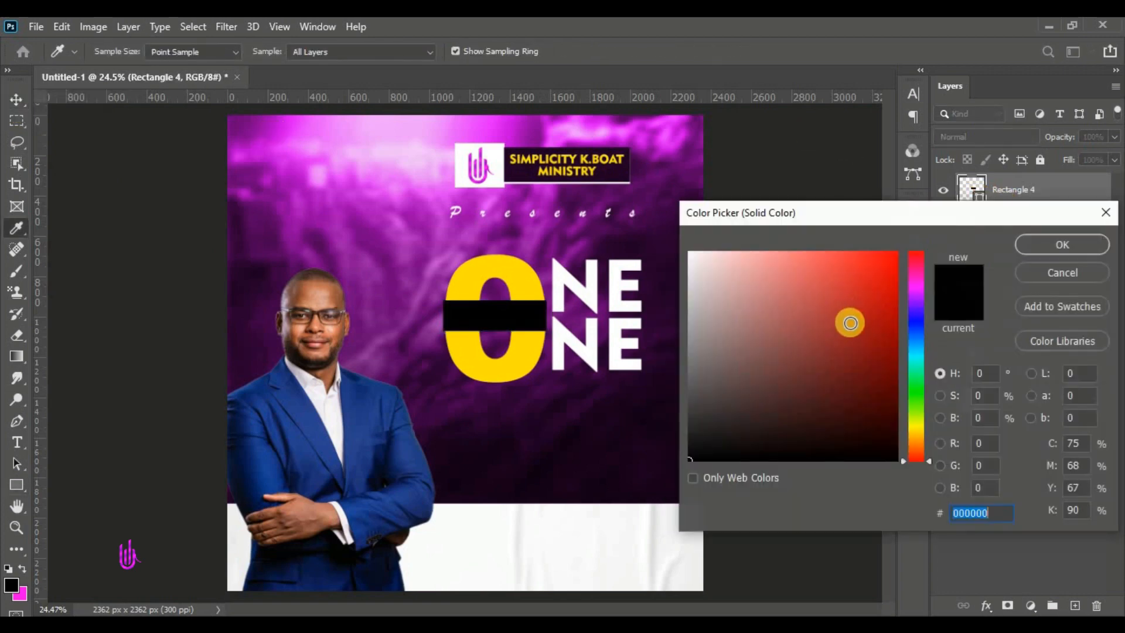
left_click_drag(844, 333, 658, 153)
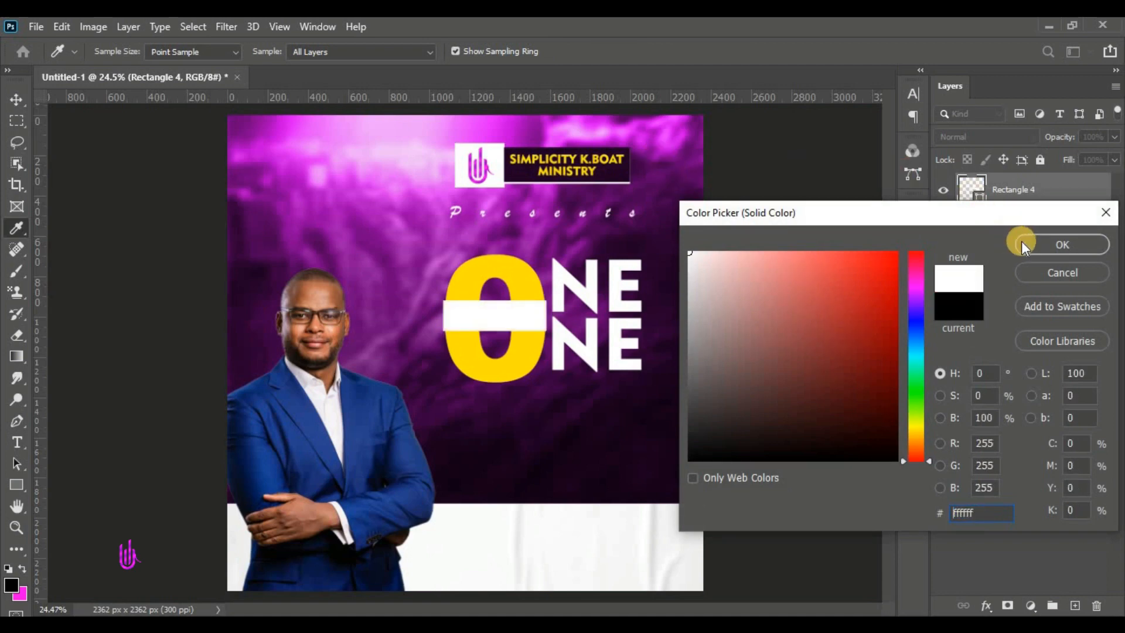
left_click(1062, 245)
Add the text "ON" in Geometr415 Blk BT at 40 pt and place it on the white paper strip
left_click(17, 443)
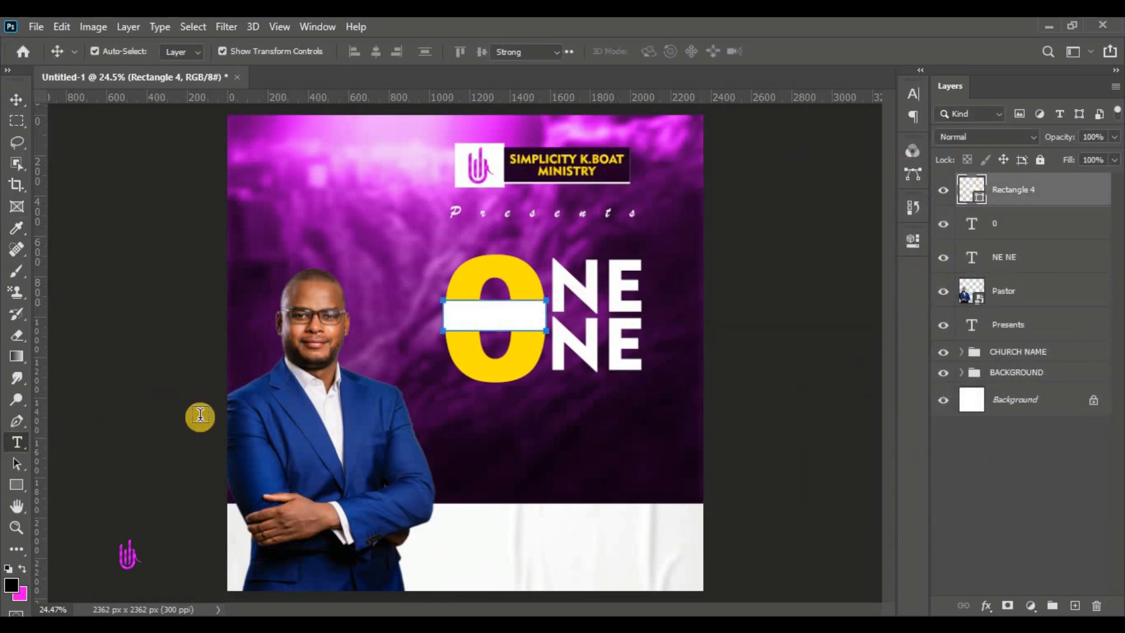
left_click(522, 429)
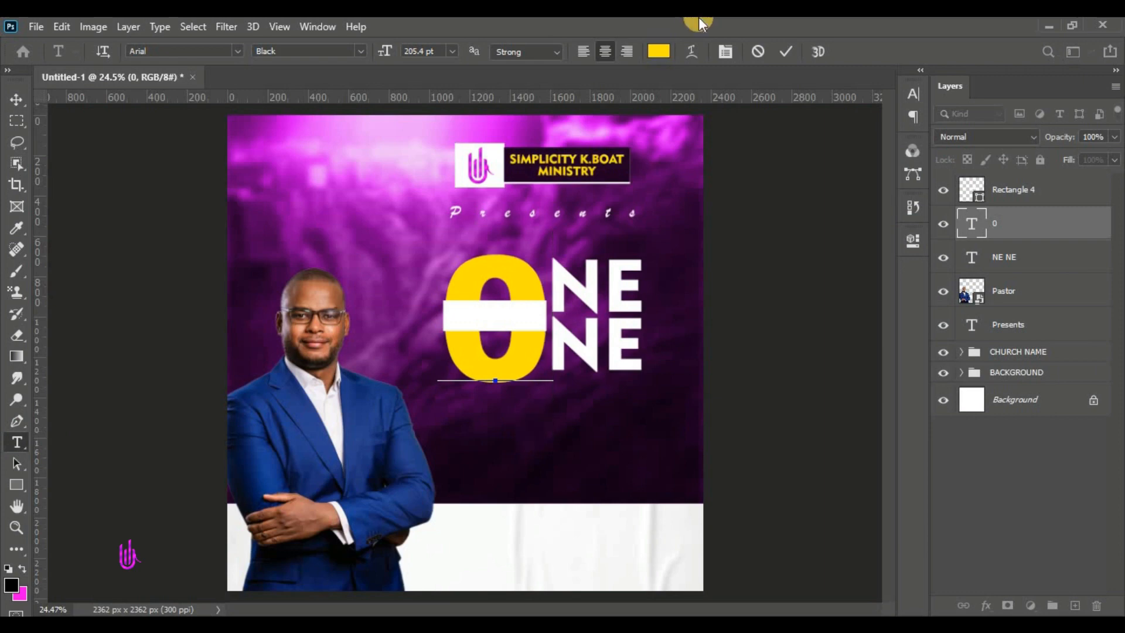
left_click(757, 51)
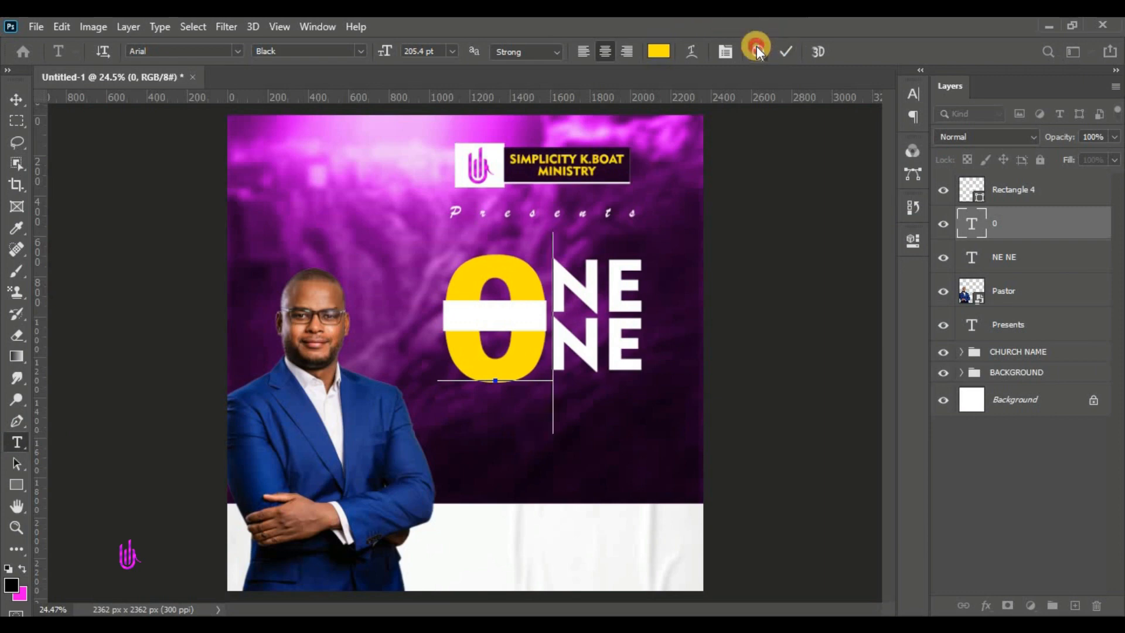
left_click(284, 143)
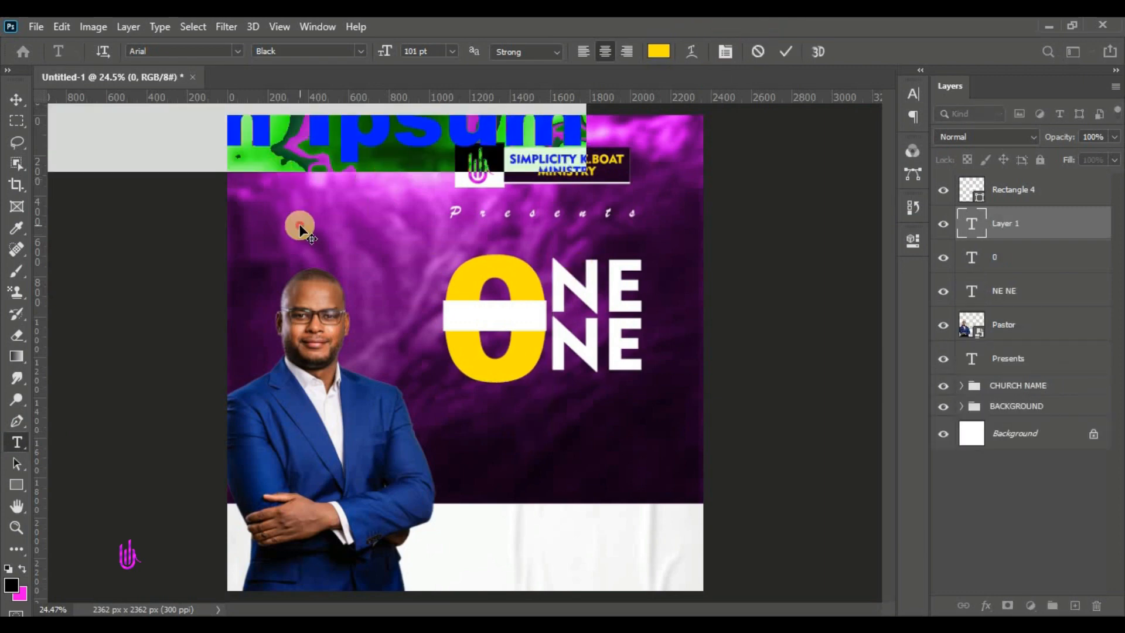
left_click_drag(388, 51, 306, 55)
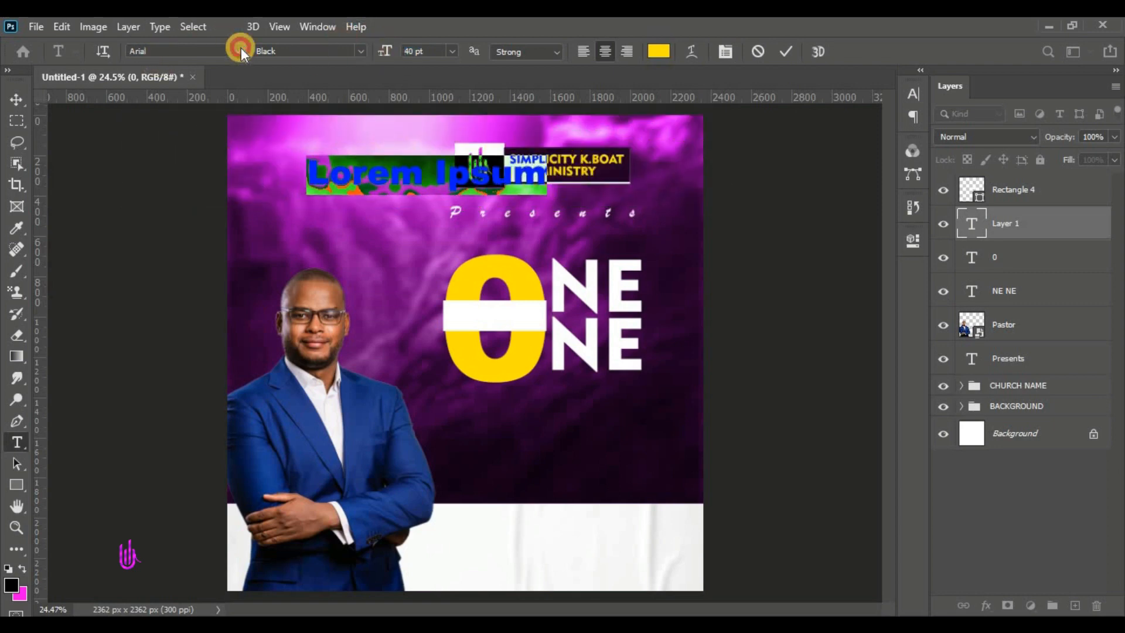
left_click(239, 49)
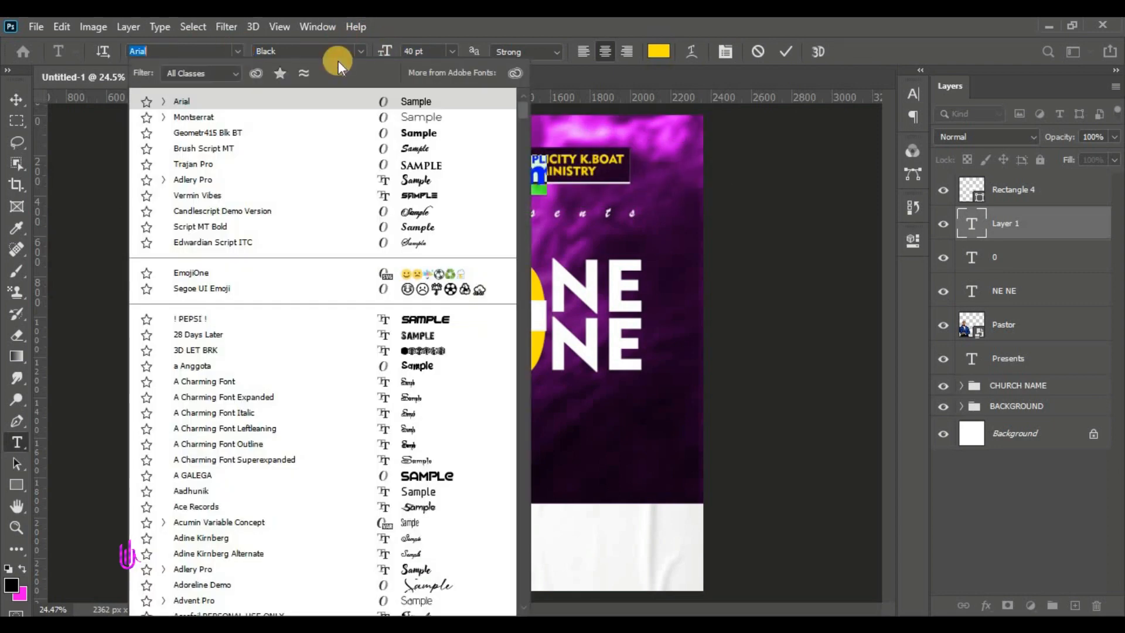
left_click(308, 134)
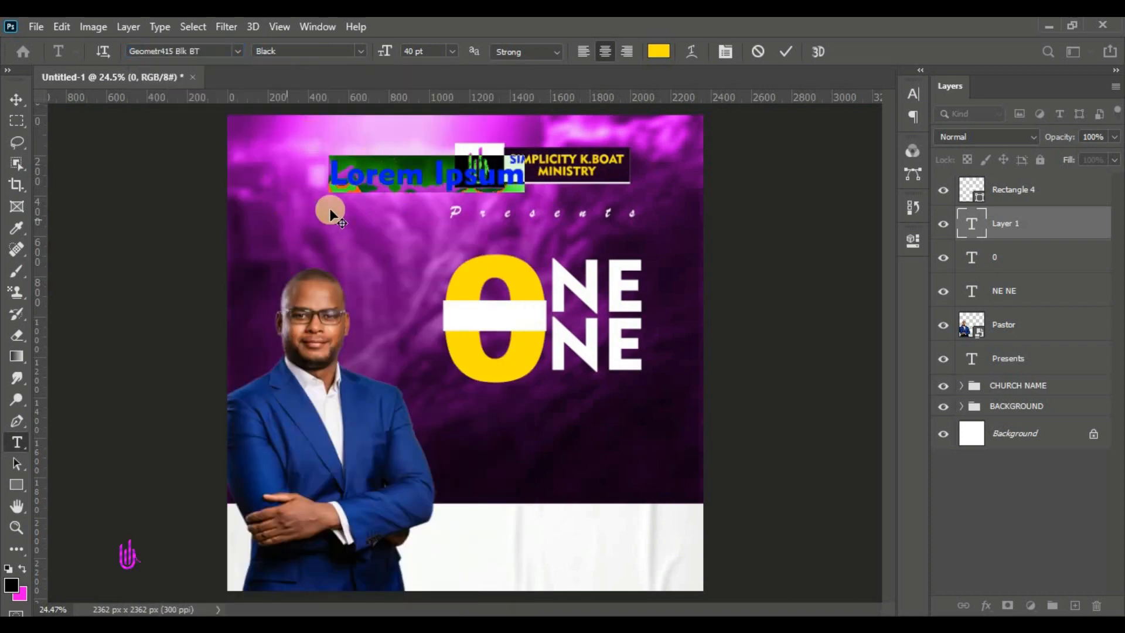
left_click_drag(335, 219, 331, 223)
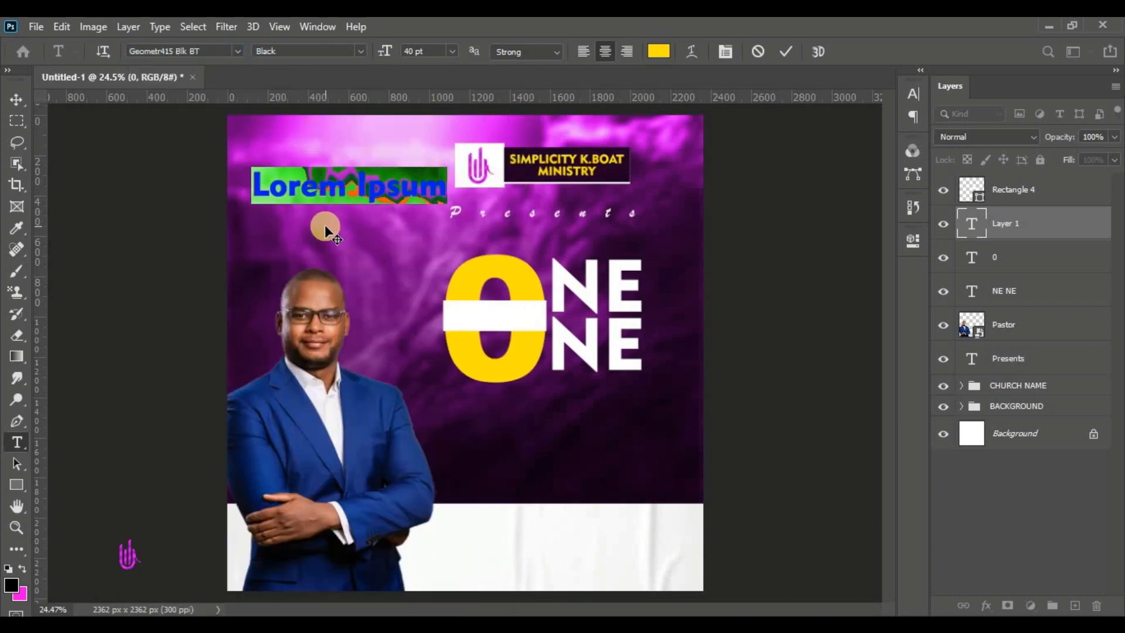
type("ON")
left_click_drag(270, 251, 553, 606)
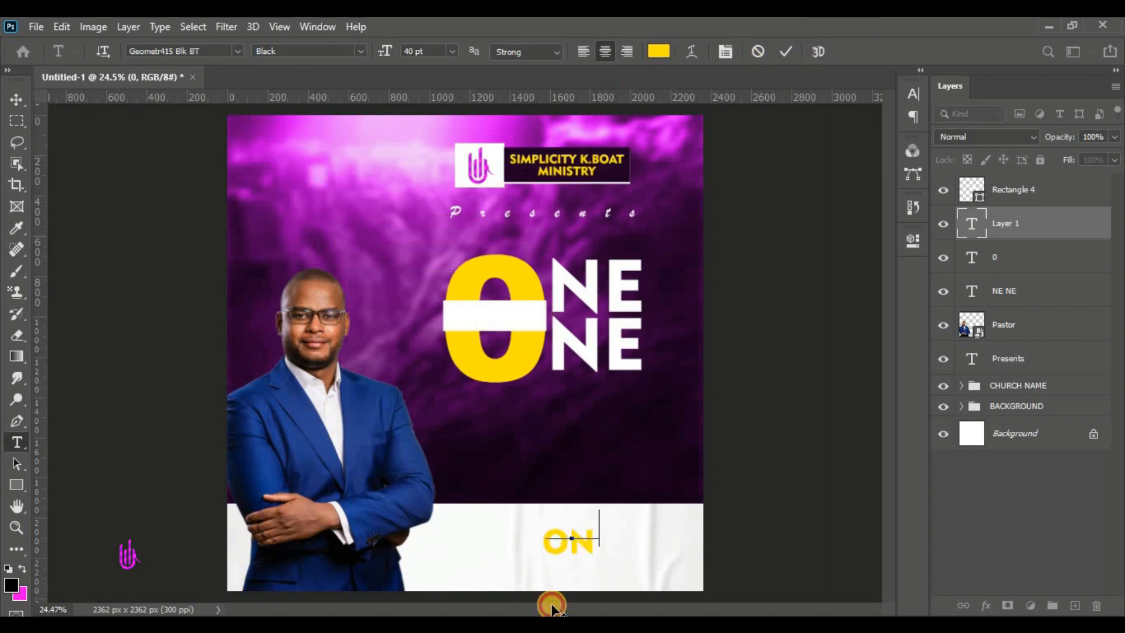
Colour the "ON" text dark purple (200024) and commit it
key("ctrl+a")
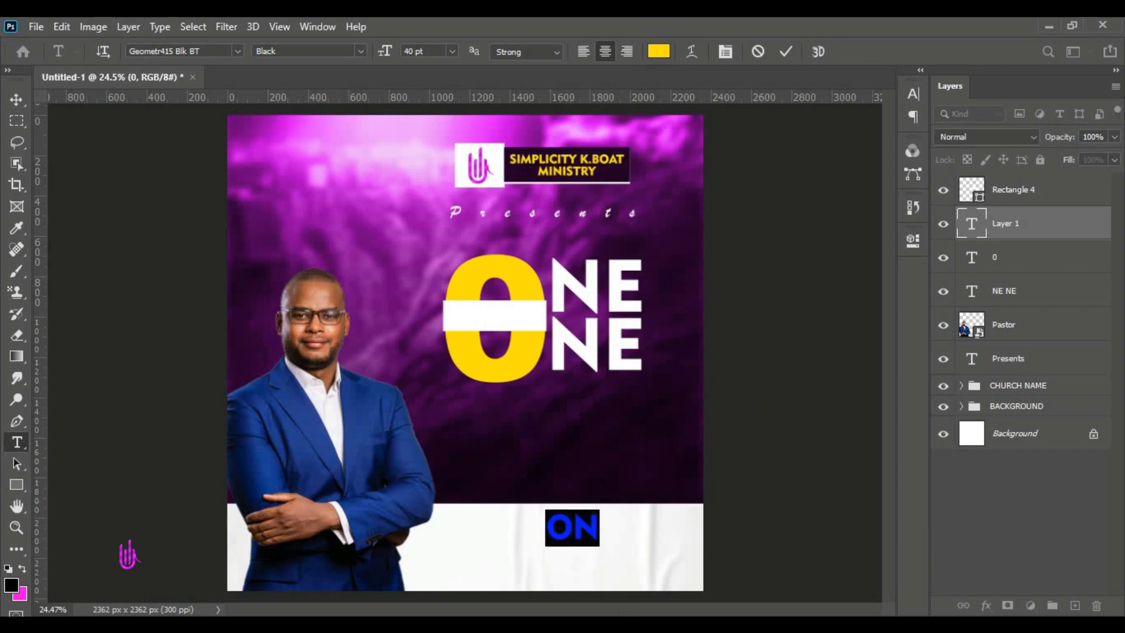
left_click(658, 51)
type("200024")
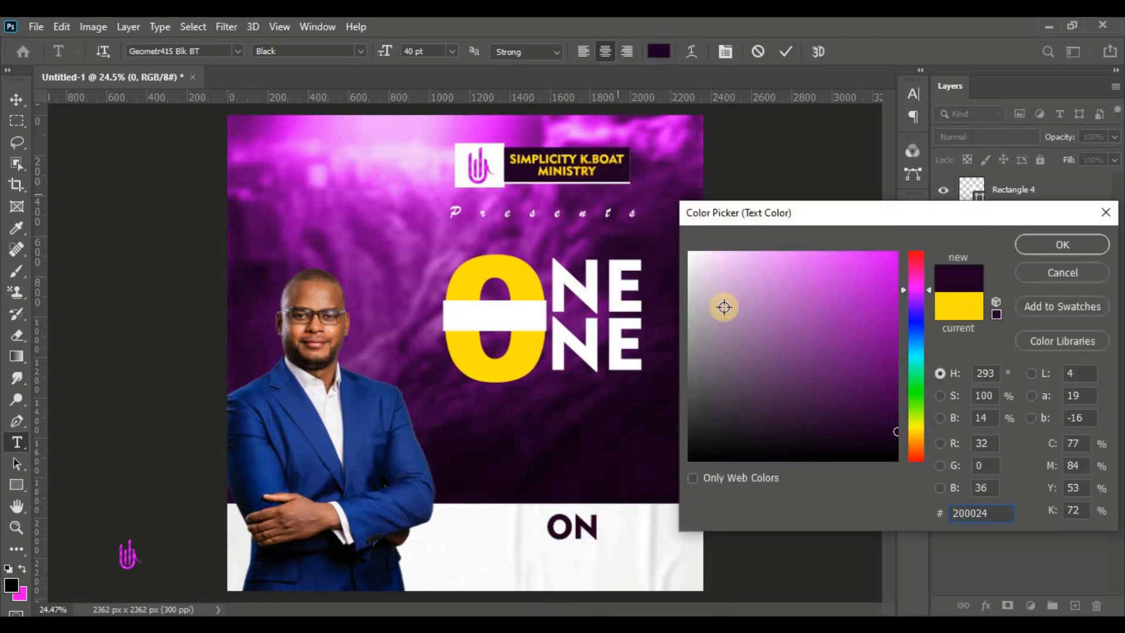
left_click(1062, 244)
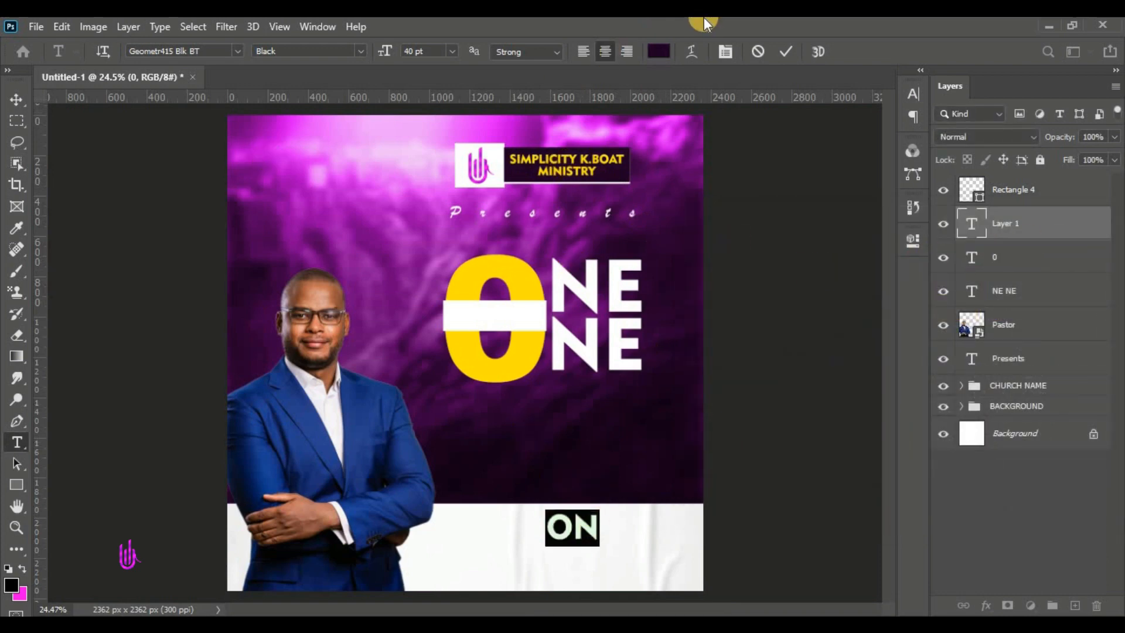
left_click(783, 52)
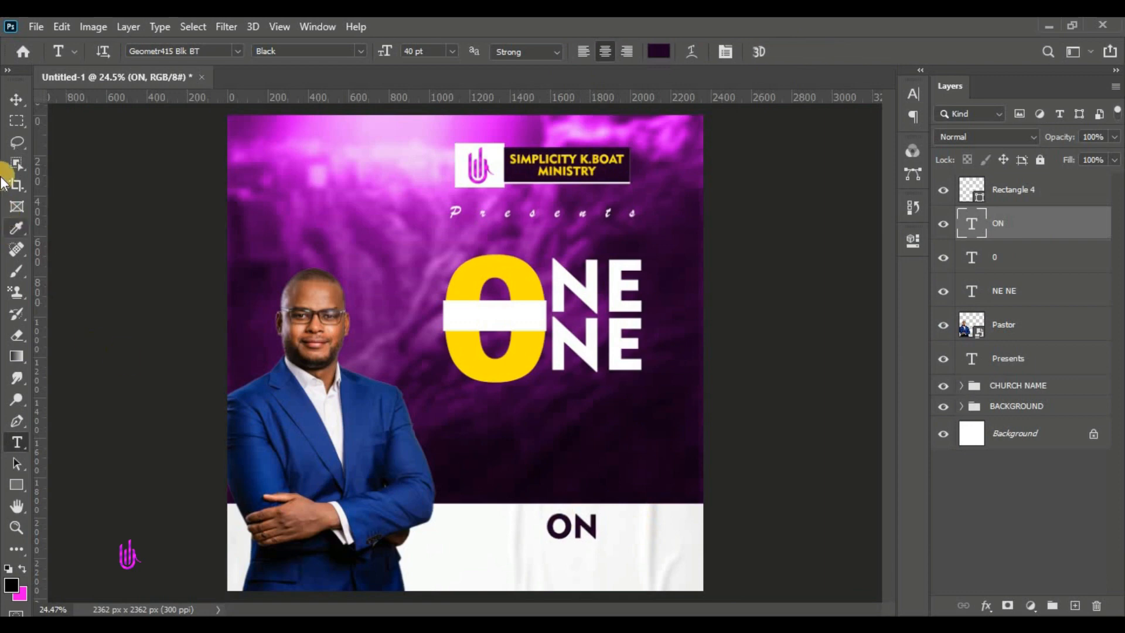
Bring the "ON" layer above the white rectangle, then scale it to about 32 pt and place it on the white band across the "0"
left_click(17, 100)
left_click(479, 314)
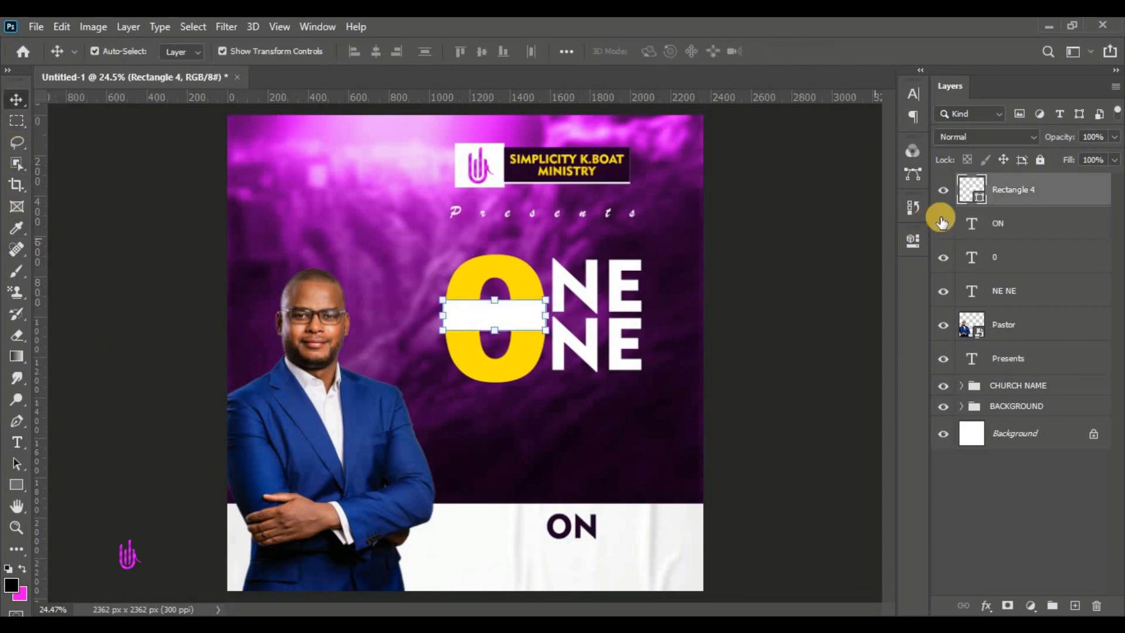
left_click(1031, 228)
left_click_drag(1032, 228, 1029, 178)
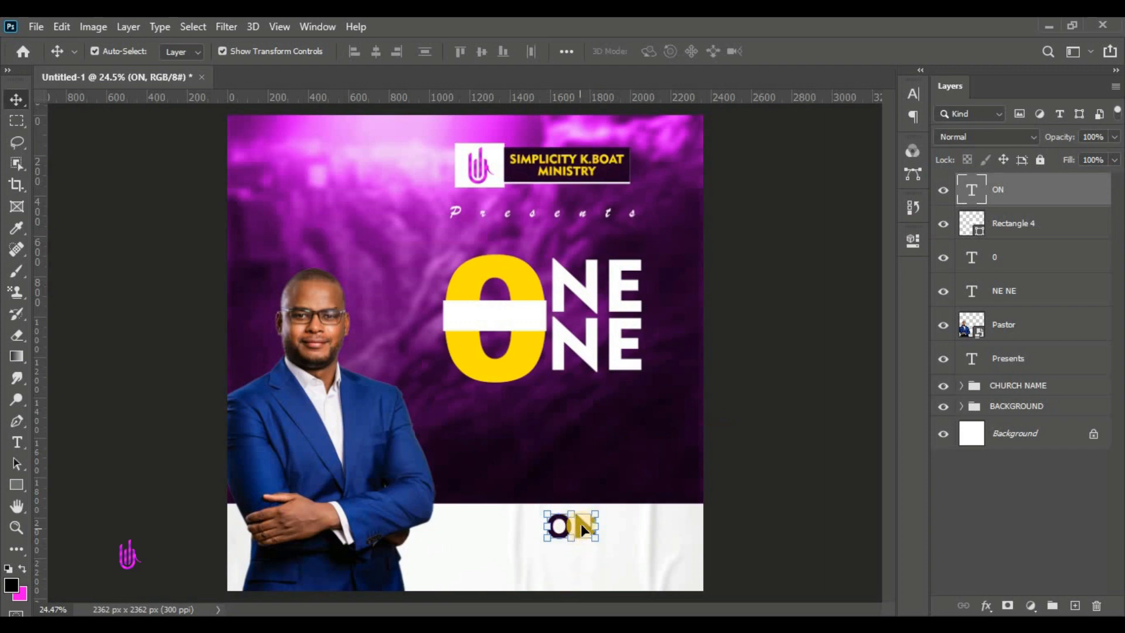
left_click_drag(583, 527, 487, 323)
left_click(818, 51)
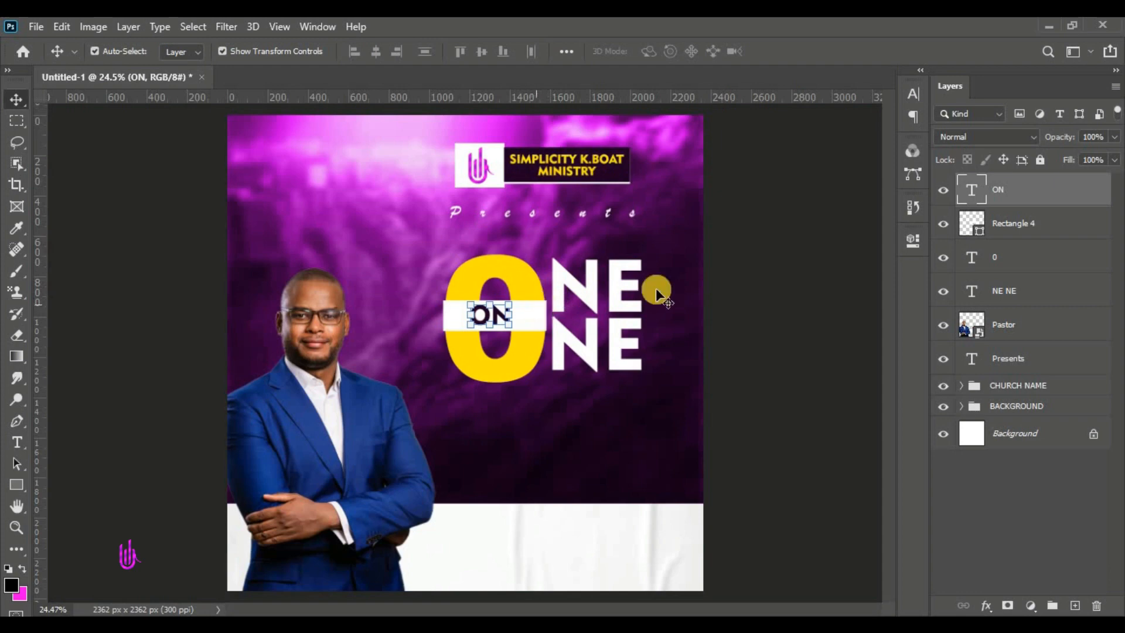
Move the "ON", white rectangle, "0" and "NE NE" layers together slightly down to about X 1562, Y 1070 px
left_click(1033, 299, "shift")
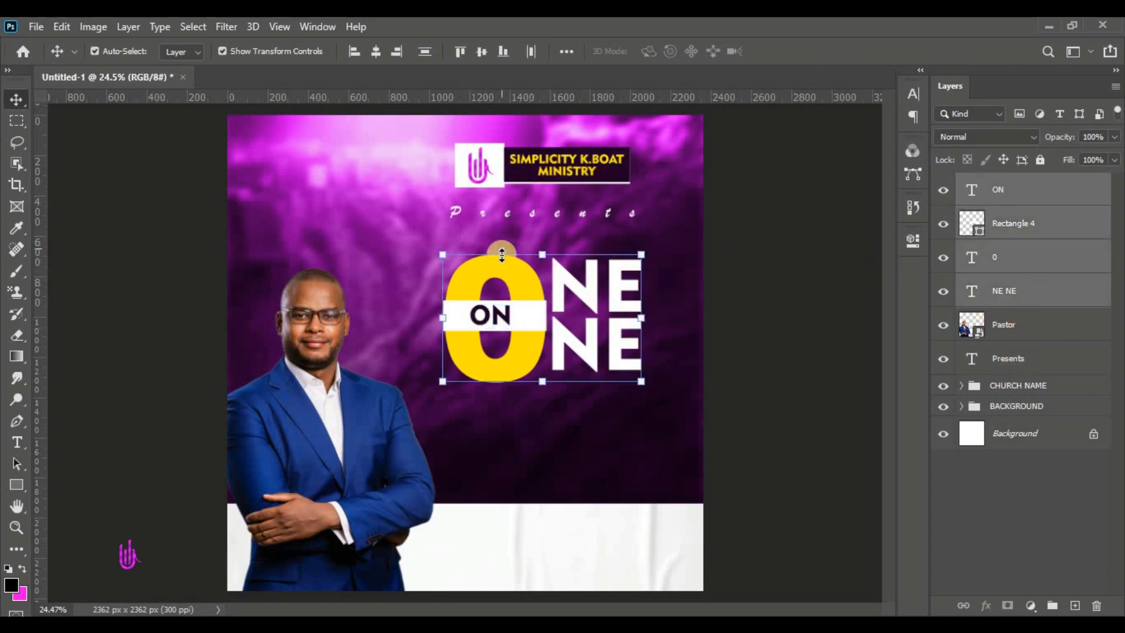
left_click_drag(562, 268, 567, 285)
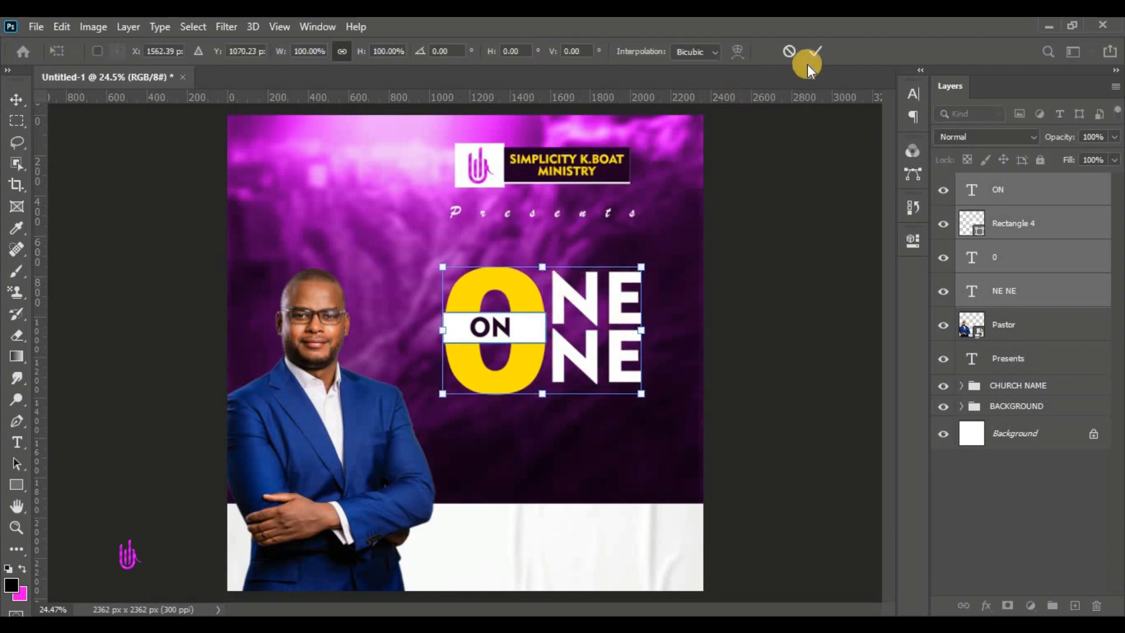
left_click(737, 109)
Draw a rectangle about 431 × 152 px directly above "NE NE", at about X 1605, Y 633 px
left_click(17, 485)
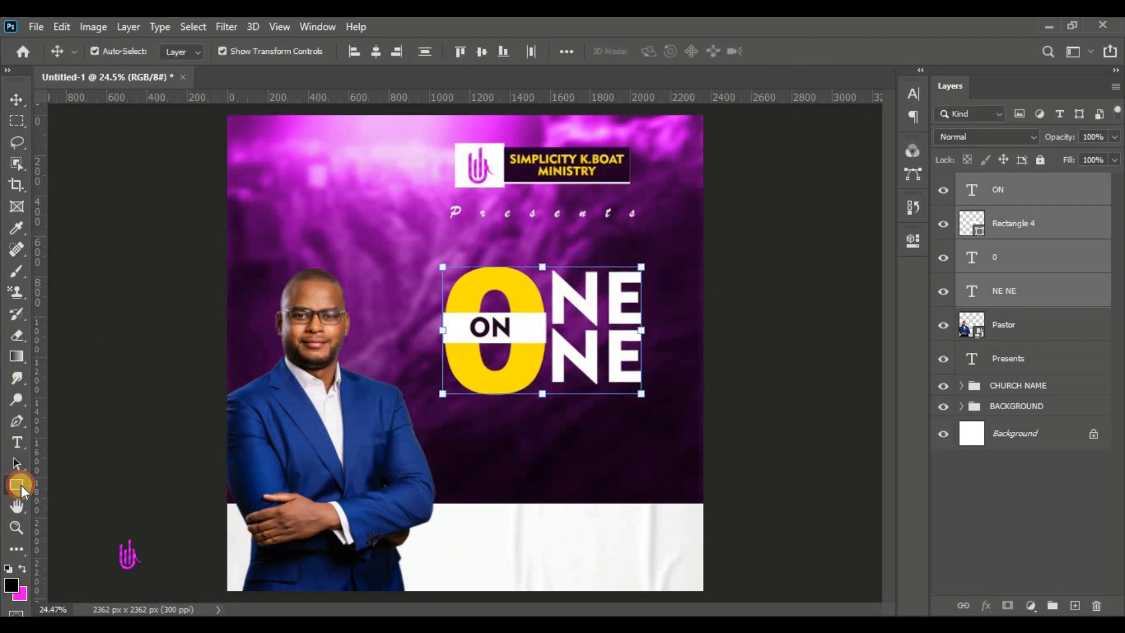
left_click(982, 202)
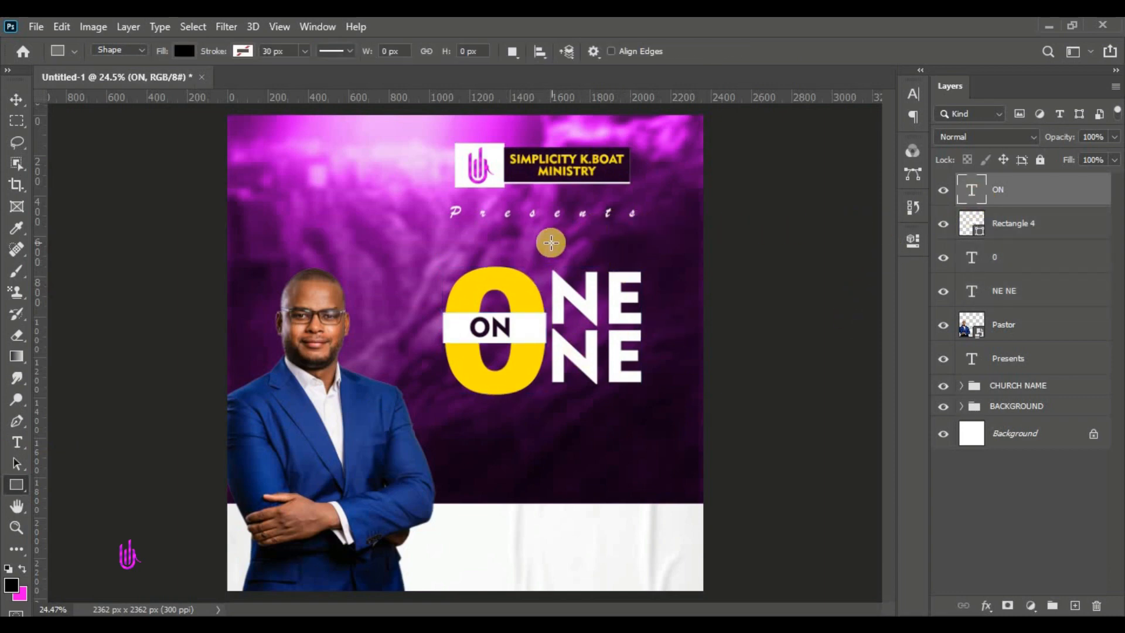
left_click_drag(551, 243, 637, 272)
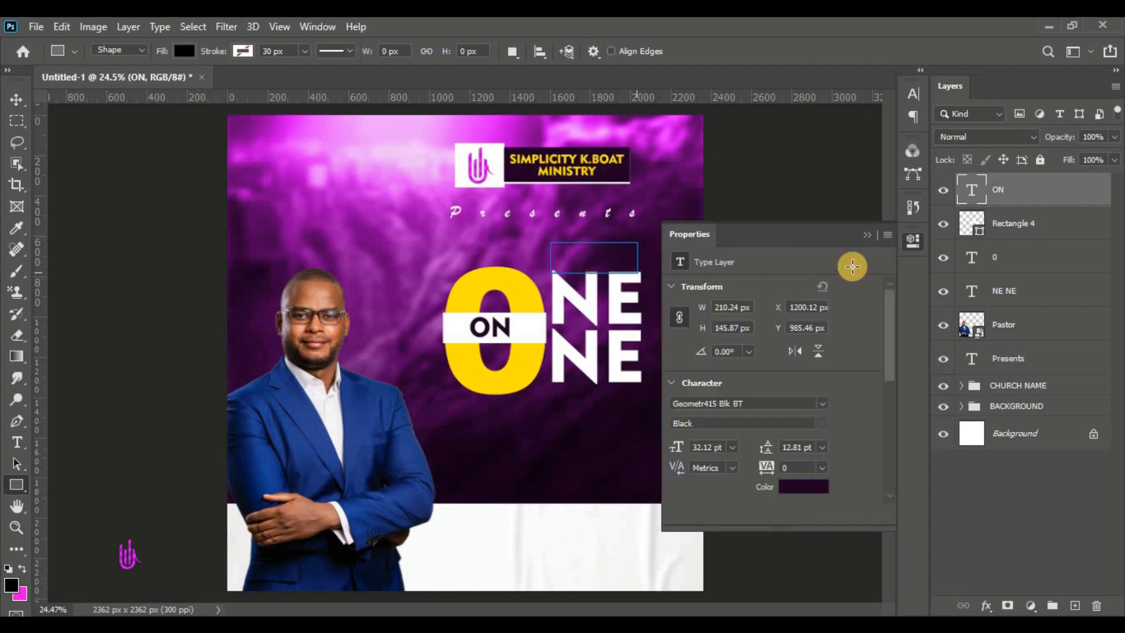
left_click(16, 101)
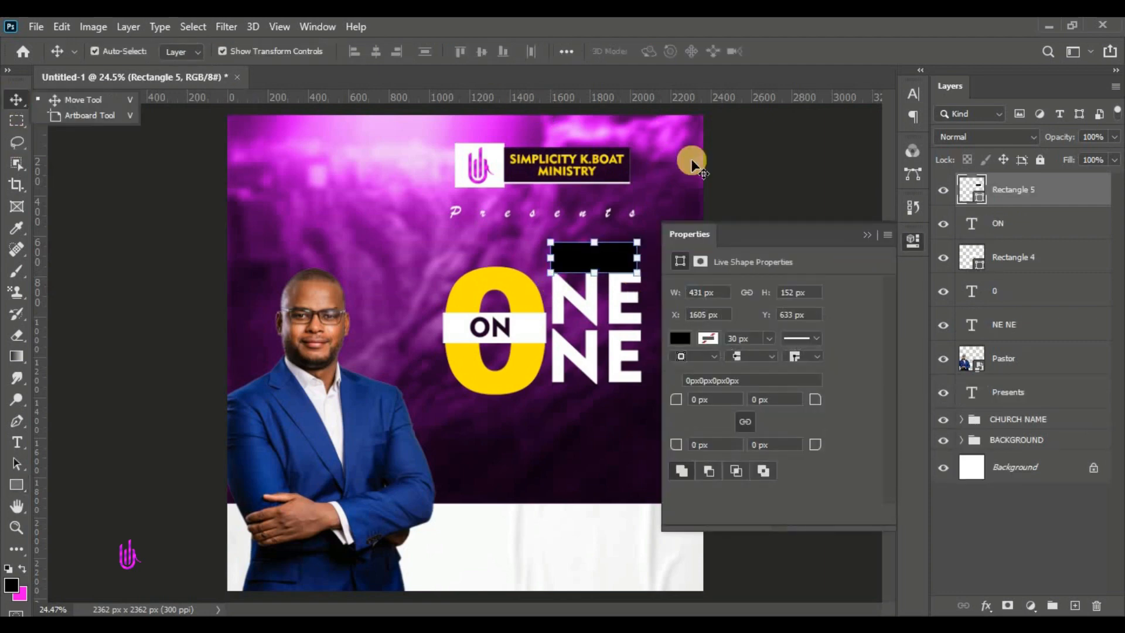
left_click(865, 233)
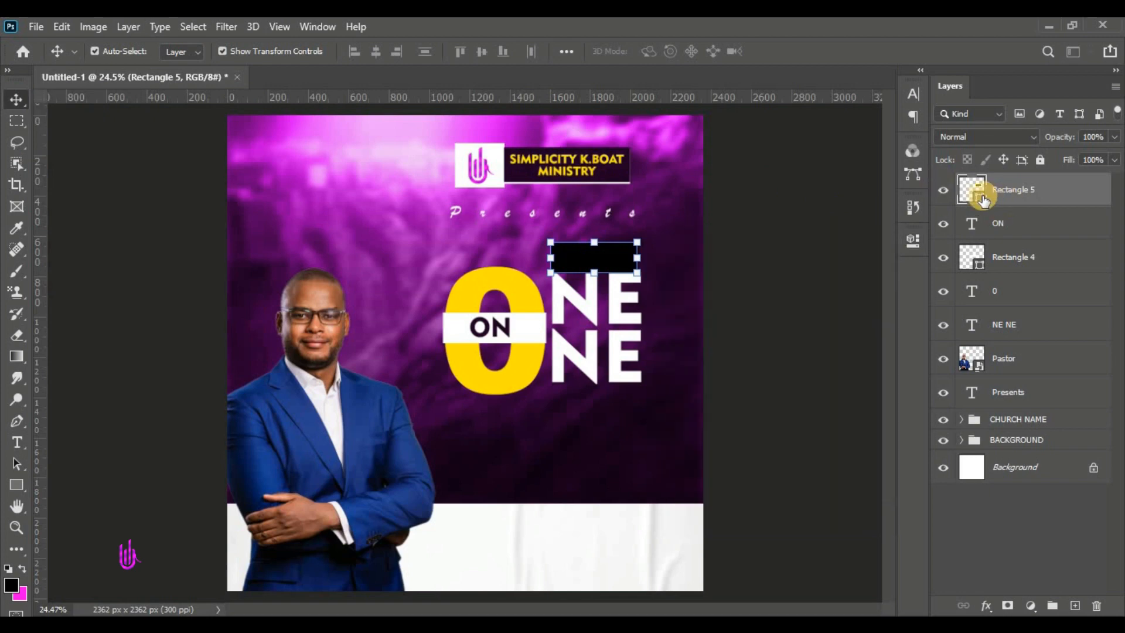
Fill the new rectangle with red (ff0000) and nudge it up to leave a small gap above "NE NE"
double_click(981, 198)
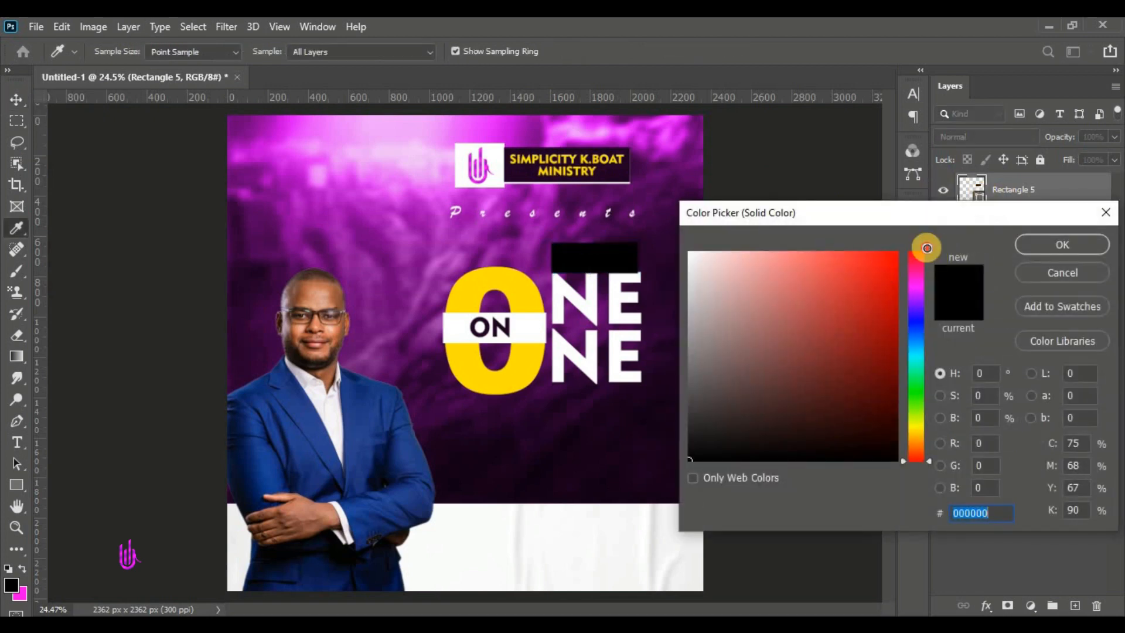
type("ff0000")
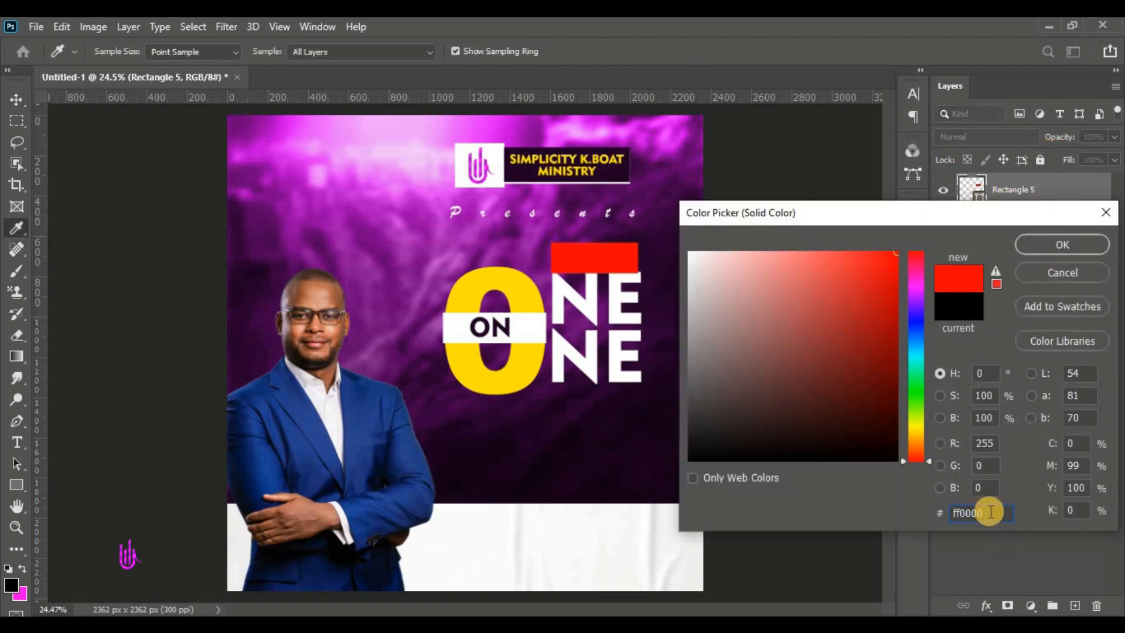
left_click(1063, 244)
left_click_drag(601, 265, 604, 261)
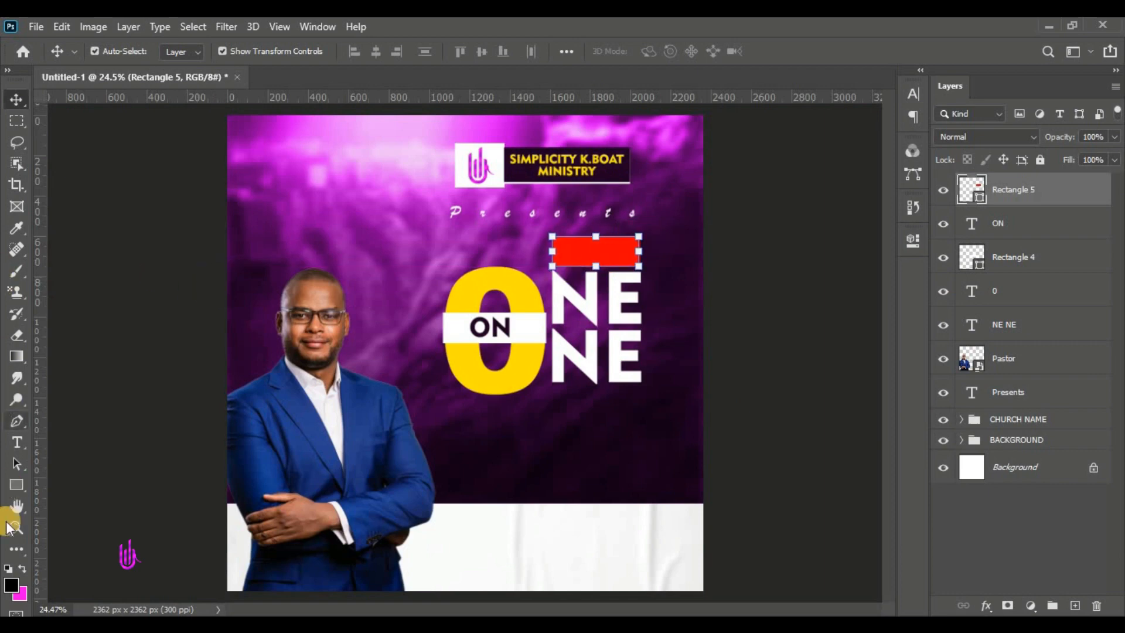
Add the text "THE" in white (ffffff) and move it onto the red rectangle
left_click(16, 450)
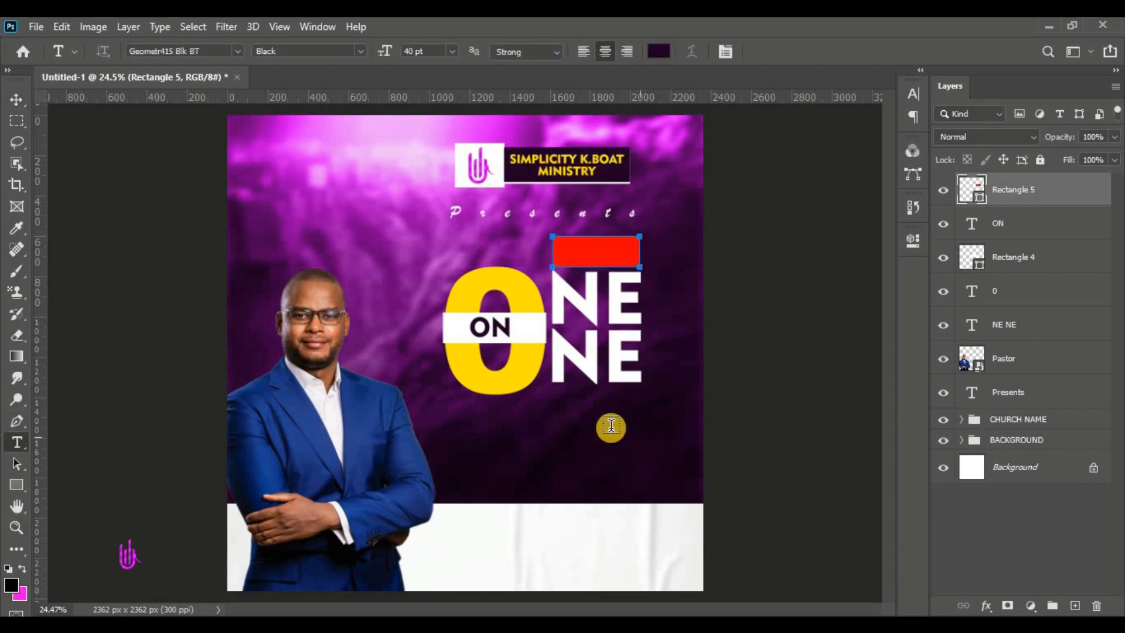
left_click(587, 426)
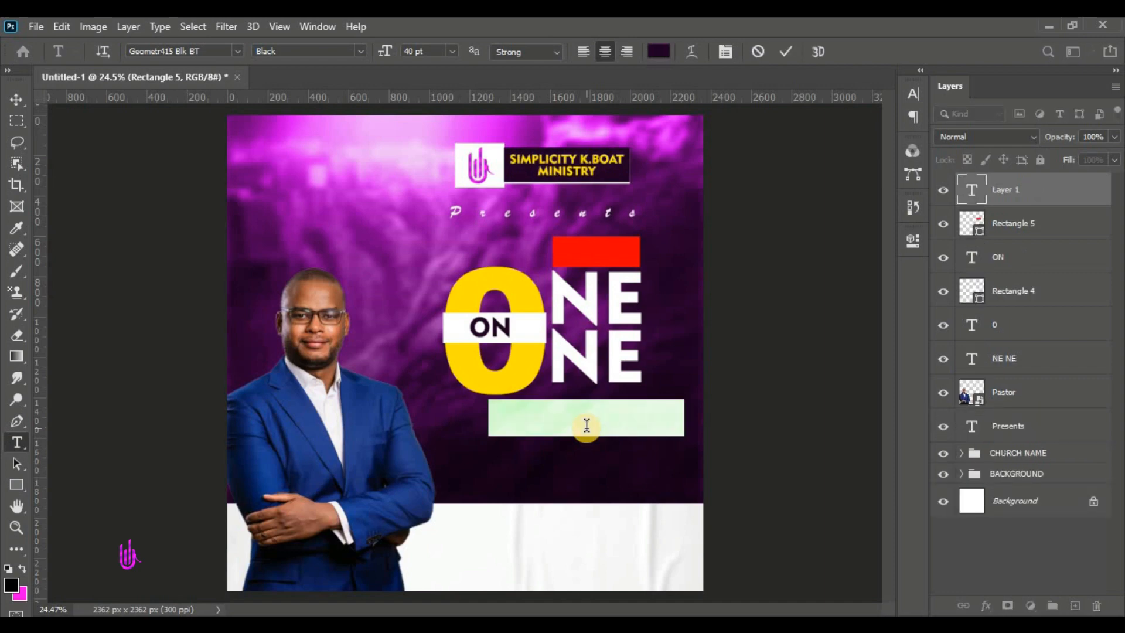
key("BackSpace")
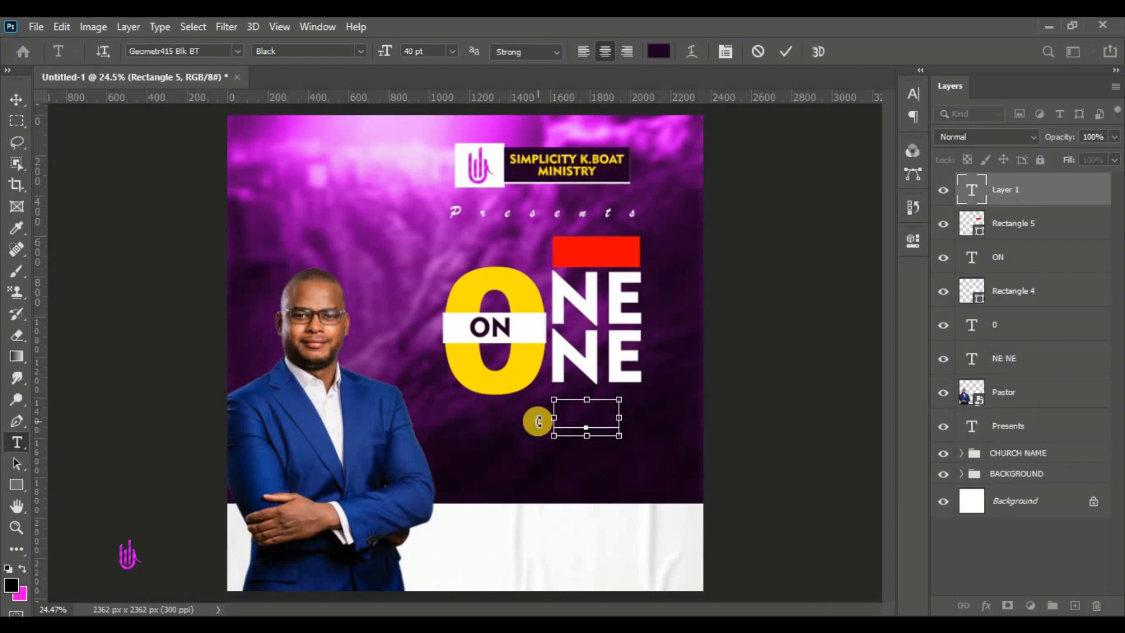
key("ctrl+a")
left_click(658, 52)
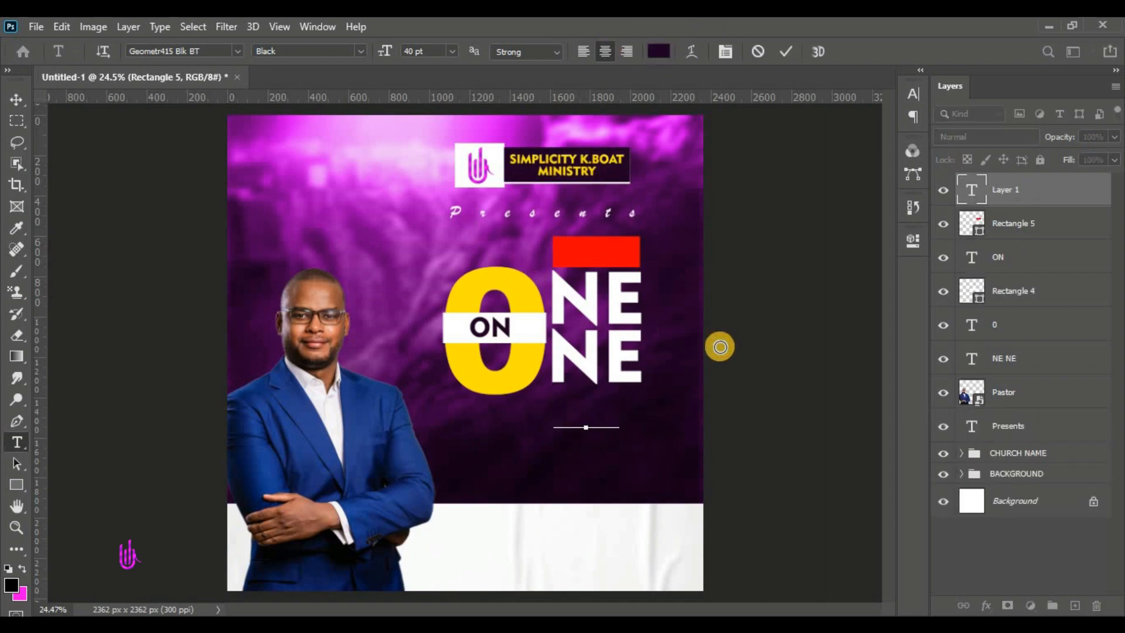
left_click_drag(741, 327, 619, 173)
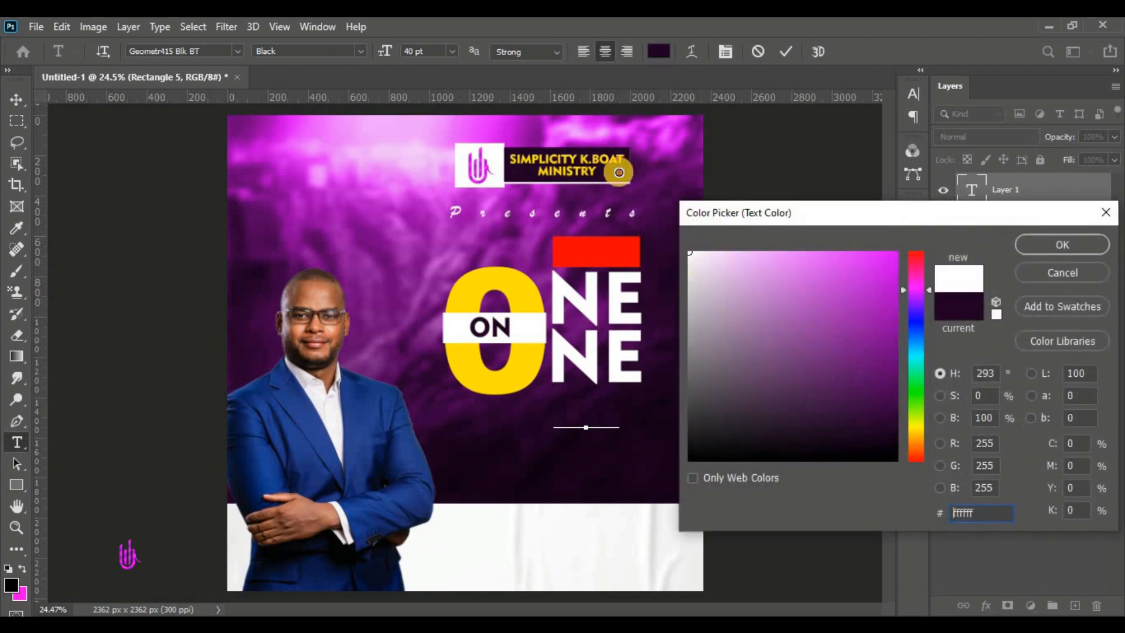
left_click(1060, 243)
left_click_drag(560, 463, 575, 299)
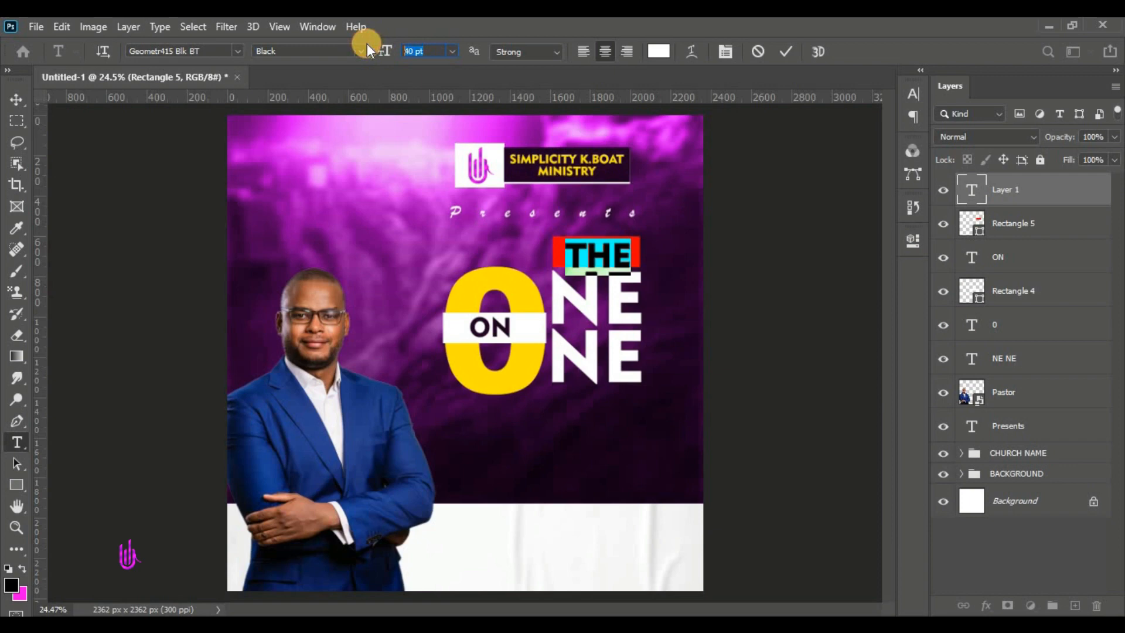
Set "THE" to 25 pt with tracking 580 and centre it inside the red rectangle
type("25")
key("Return")
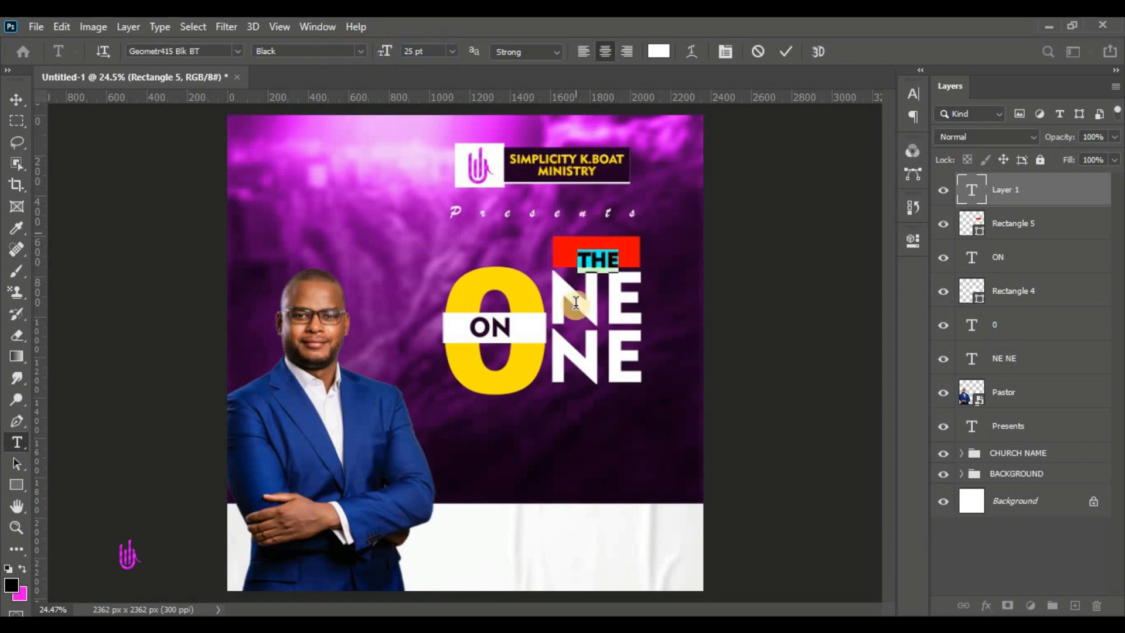
mouse_move(589, 301)
left_mouse_down()
mouse_move(582, 291)
mouse_move(591, 295)
left_mouse_up()
left_click(911, 94)
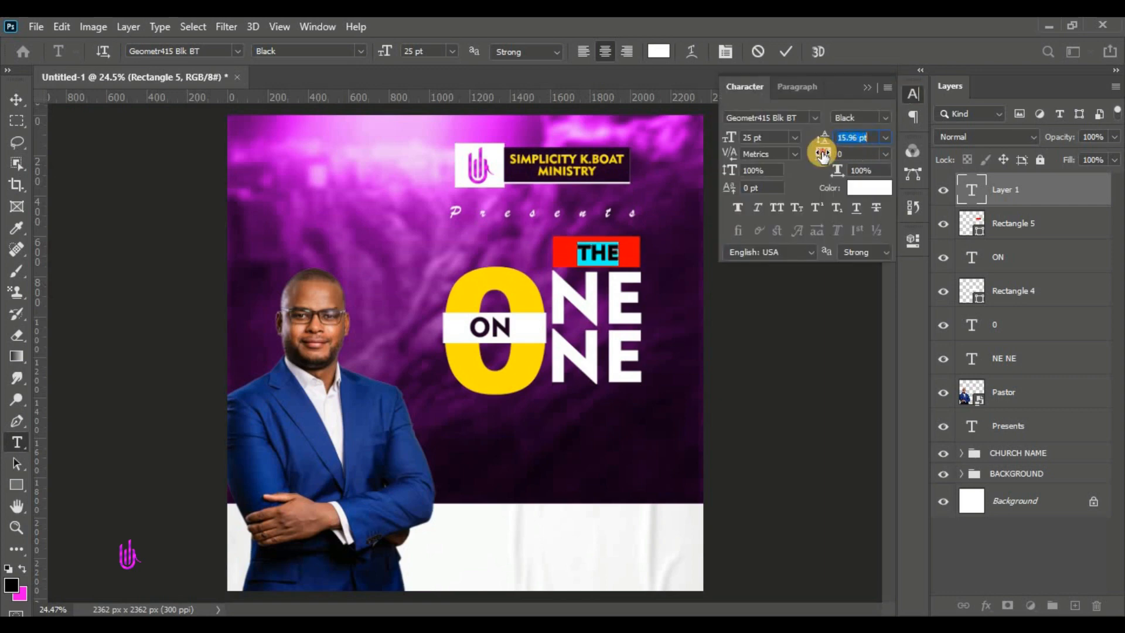
left_click_drag(823, 154, 846, 170)
left_click_drag(615, 291, 608, 289)
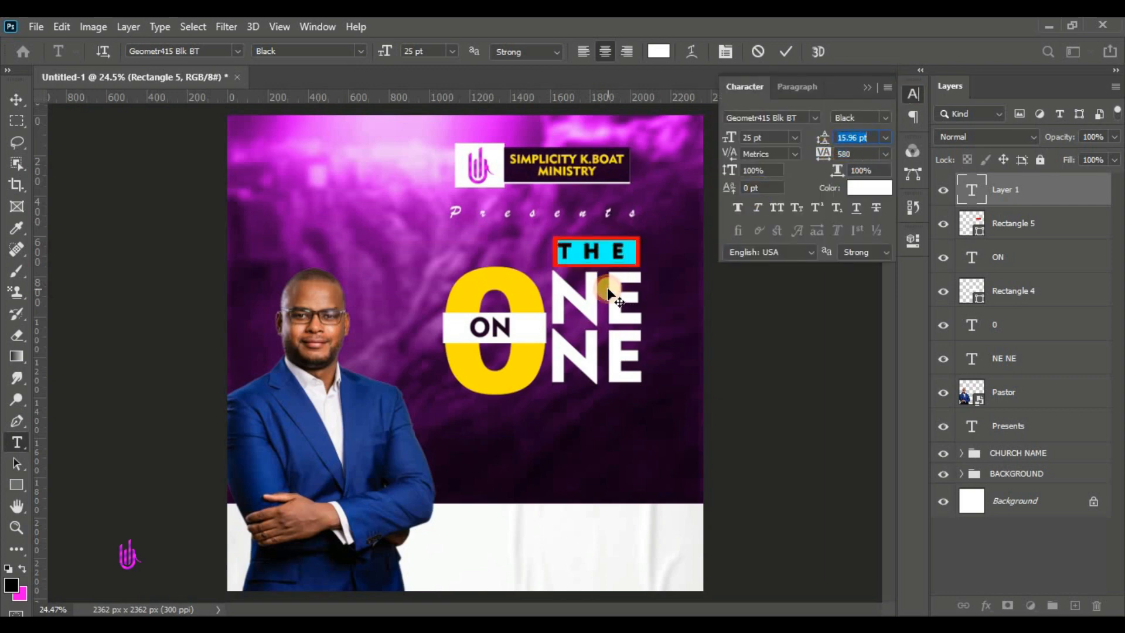
Set the tracking of "THE" to 600 and commit the text edit
left_click(855, 152)
type("600")
key("Return")
left_click(873, 84)
key("ctrl+Return")
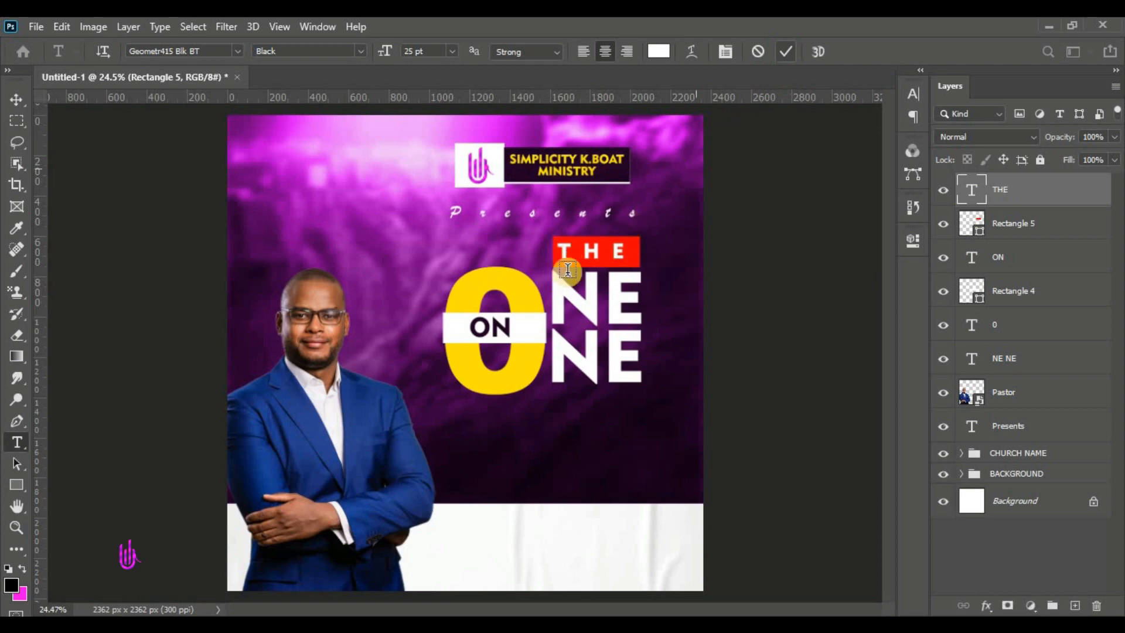
Align "THE" with the red rectangle behind it, centred both horizontally and vertically, and deselect both layers
left_click(14, 100)
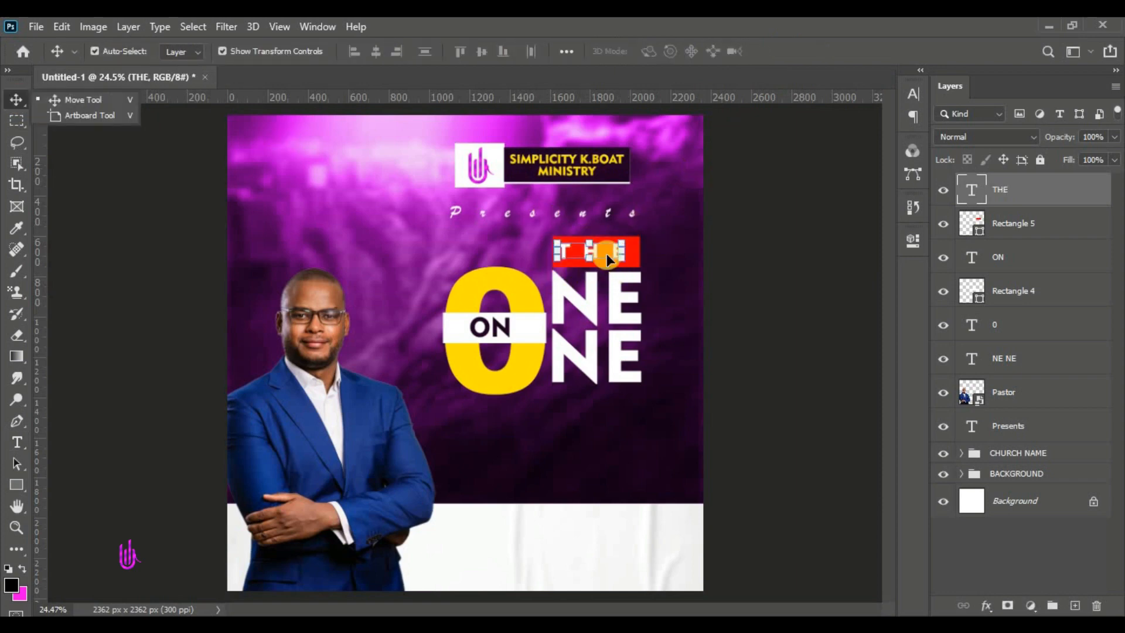
left_click(1098, 214, "shift")
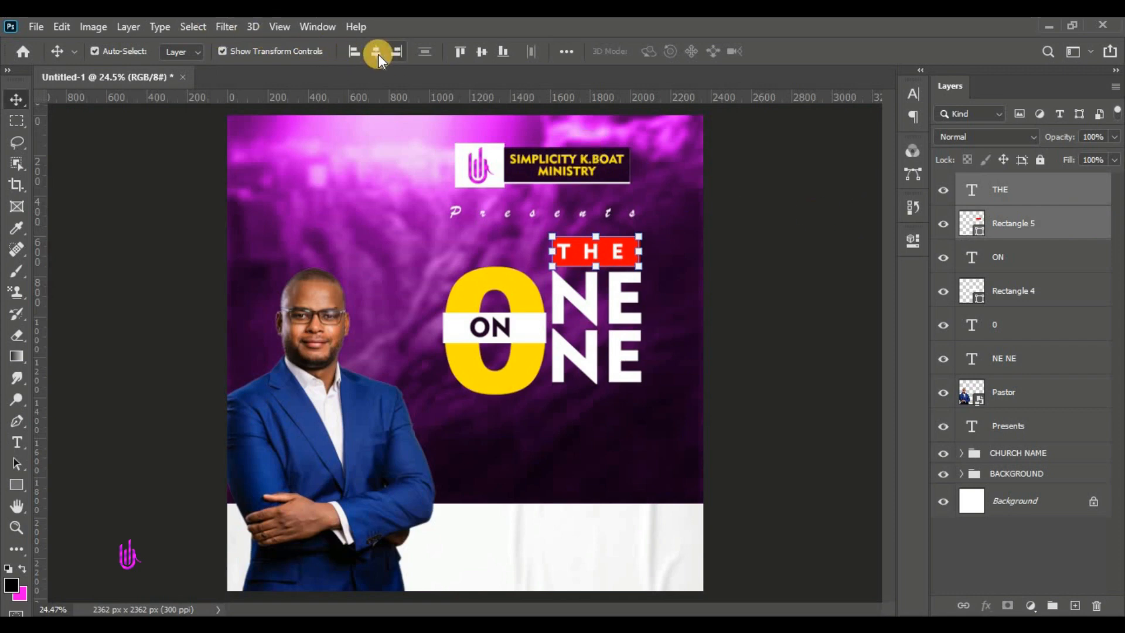
left_click(483, 52)
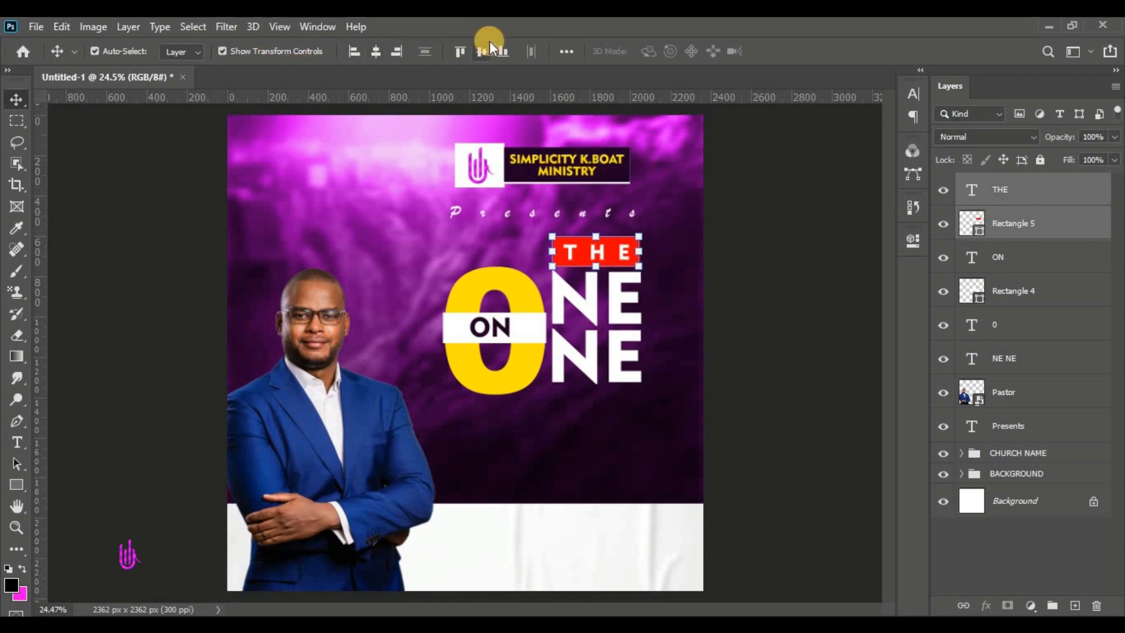
left_click(817, 238)
key("ctrl")
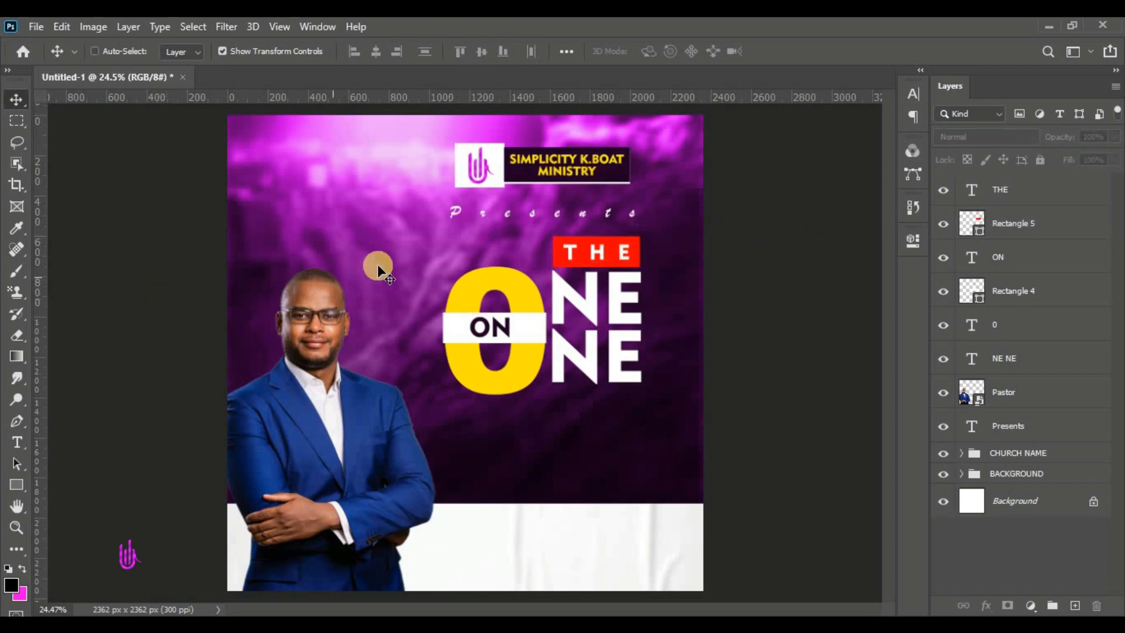
Group all the title layers from "THE" down to "NE NE" and name the group ONE ON ONE
left_click(1023, 186)
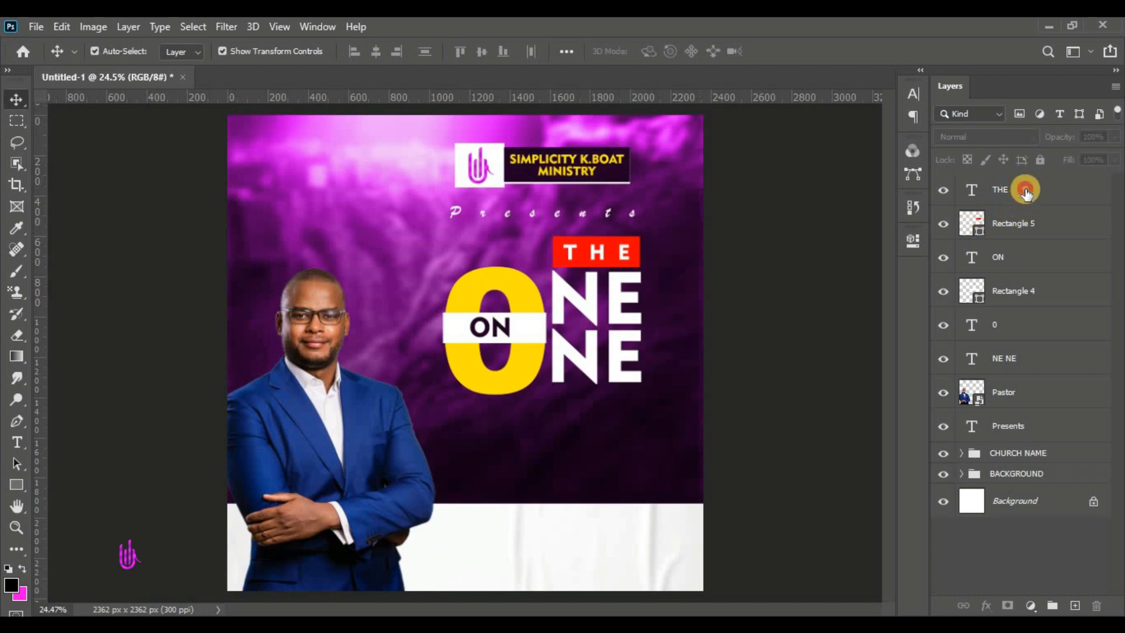
left_click(1016, 354, "shift")
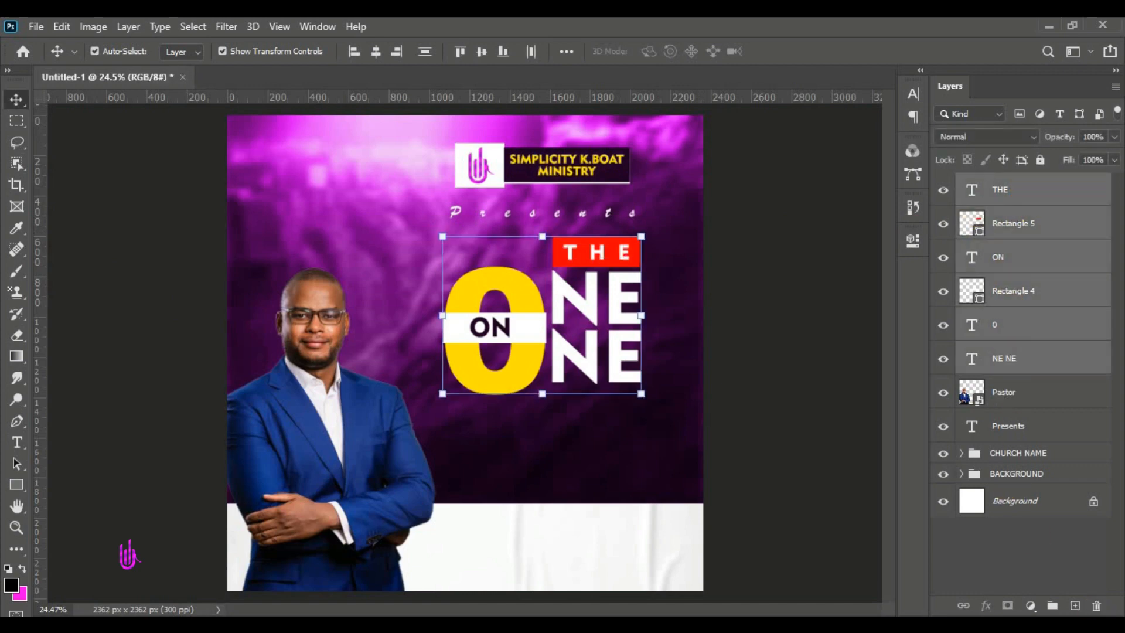
left_click(1054, 605)
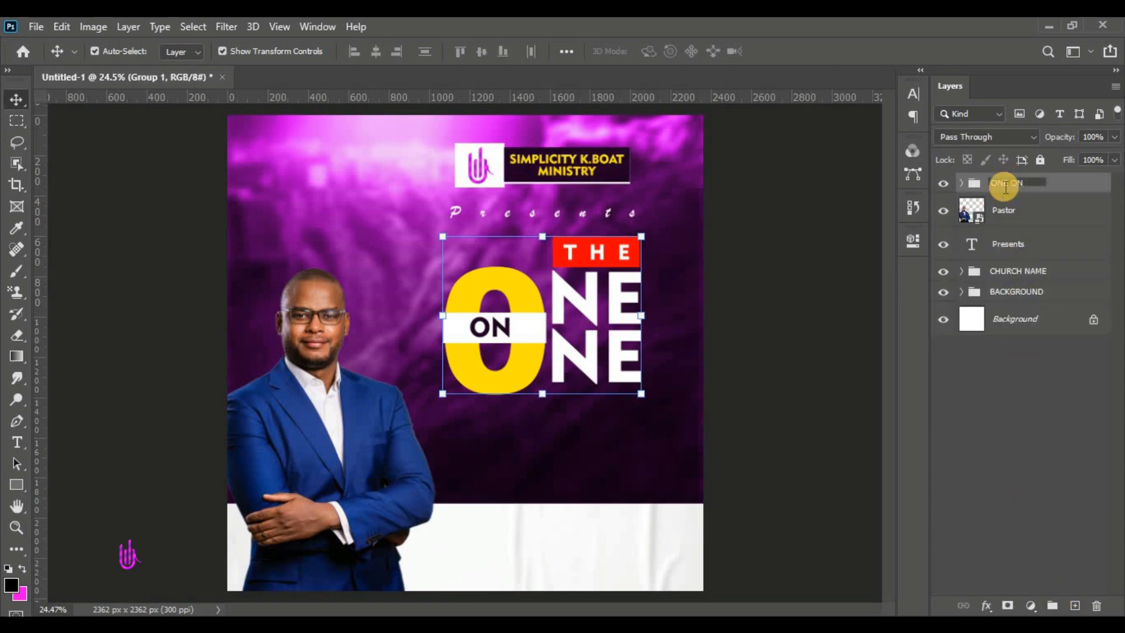
key("Return")
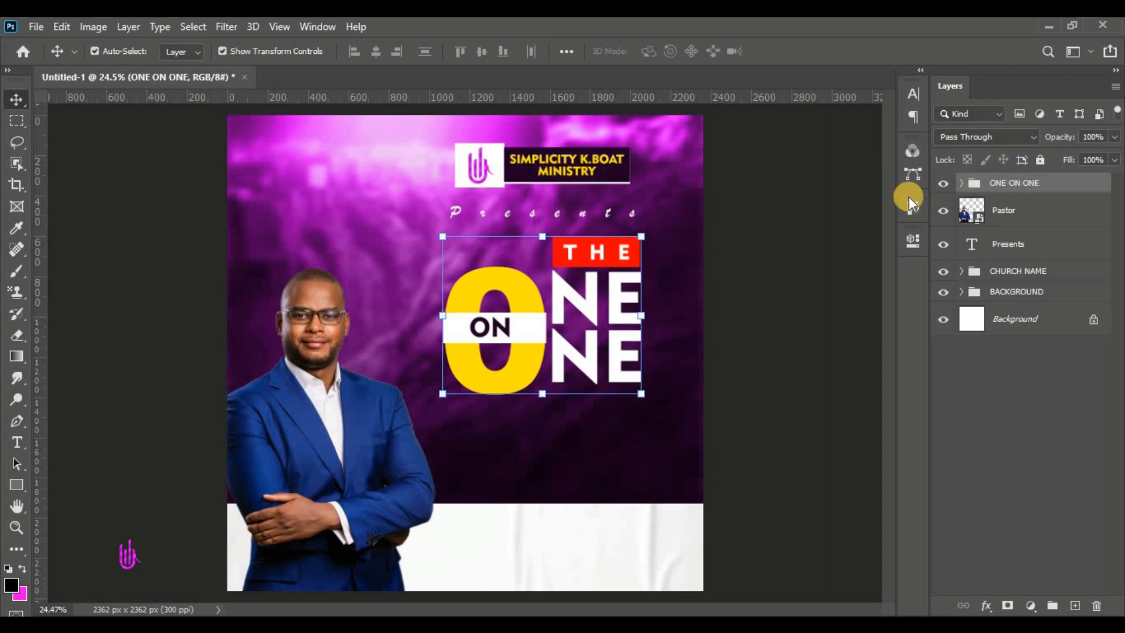
Start a new text line below the title in Geometr415 Blk BT at 31 pt
left_click(16, 442)
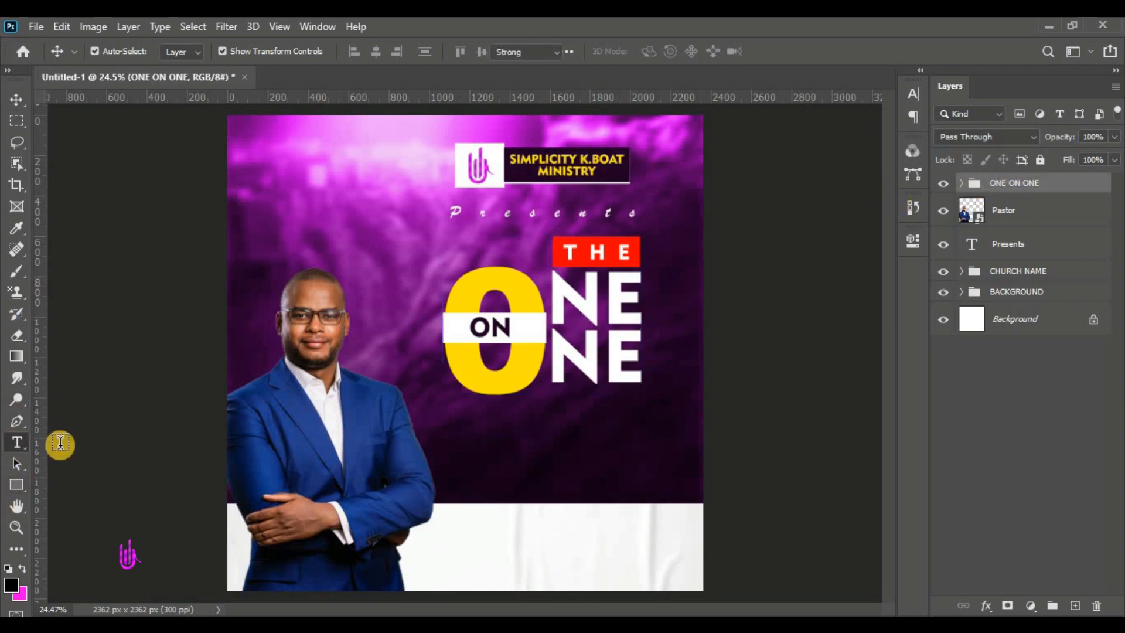
left_click(528, 440)
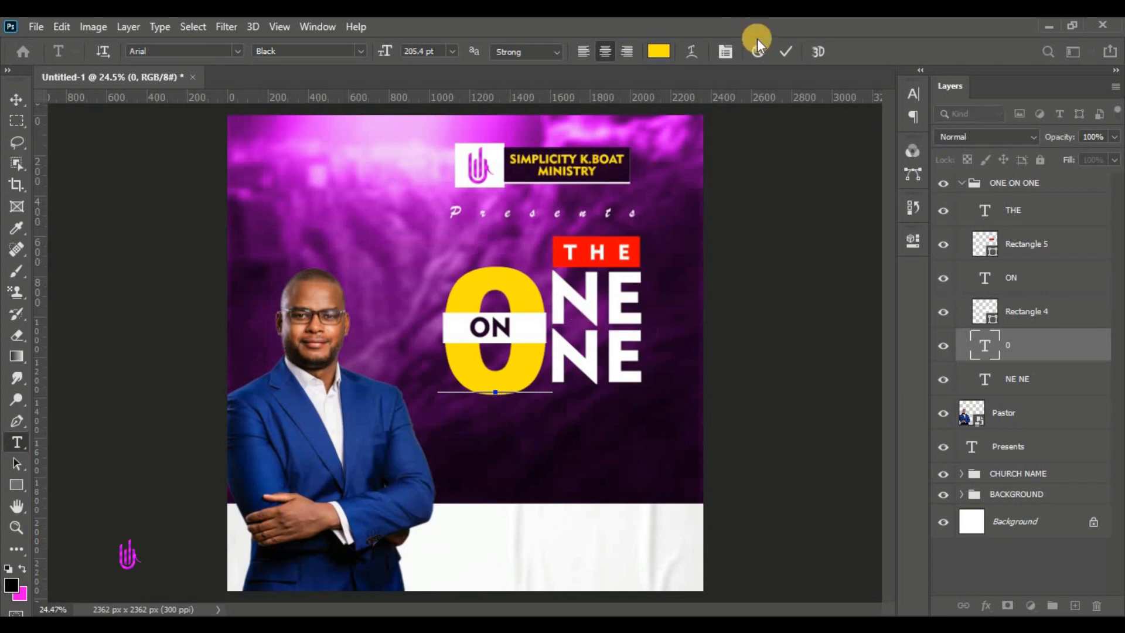
left_click(574, 464)
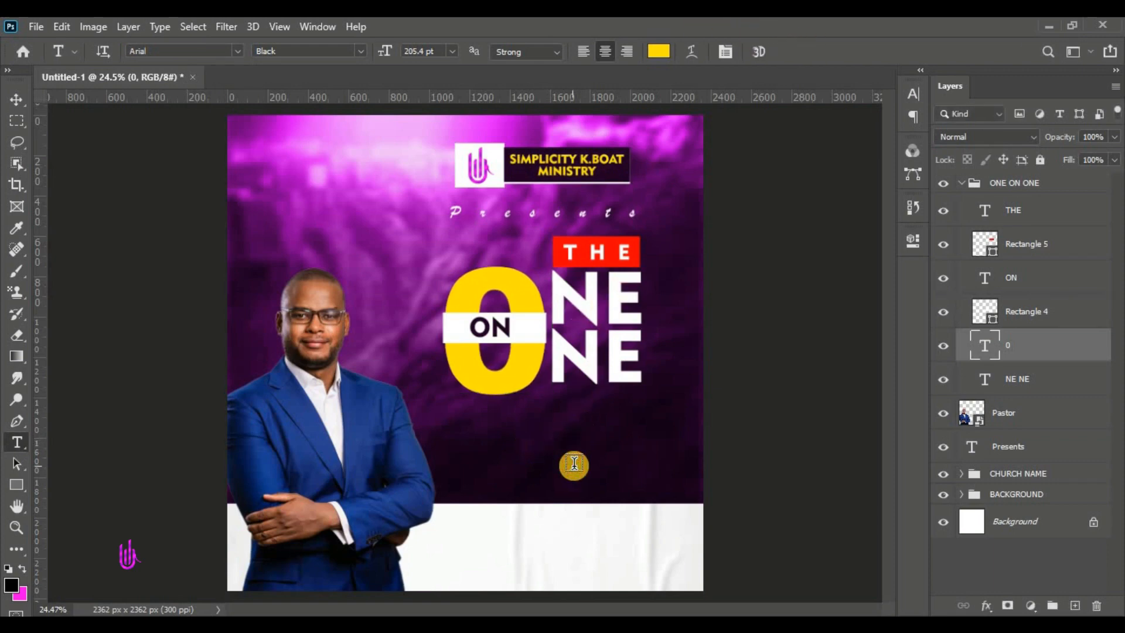
left_click(574, 467)
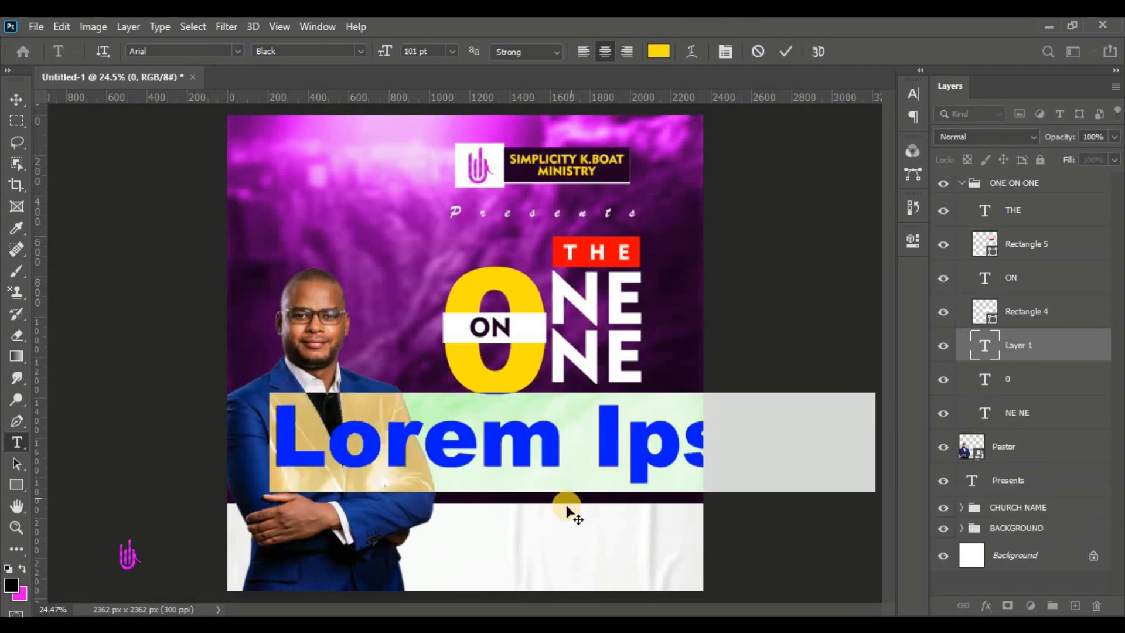
left_click_drag(385, 51, 330, 36)
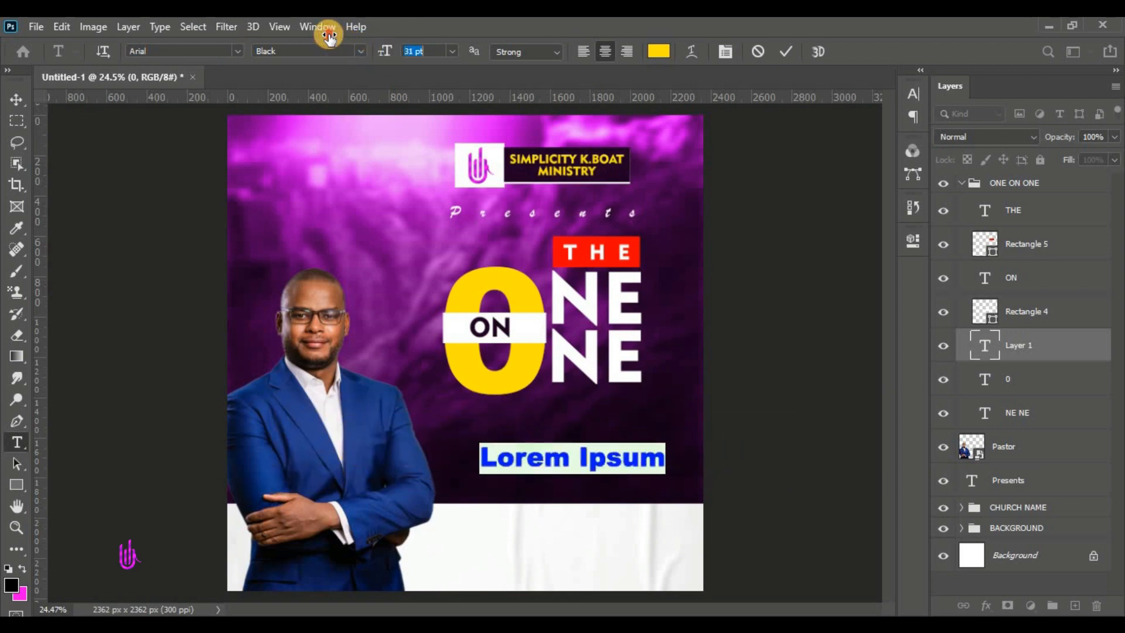
left_click(239, 49)
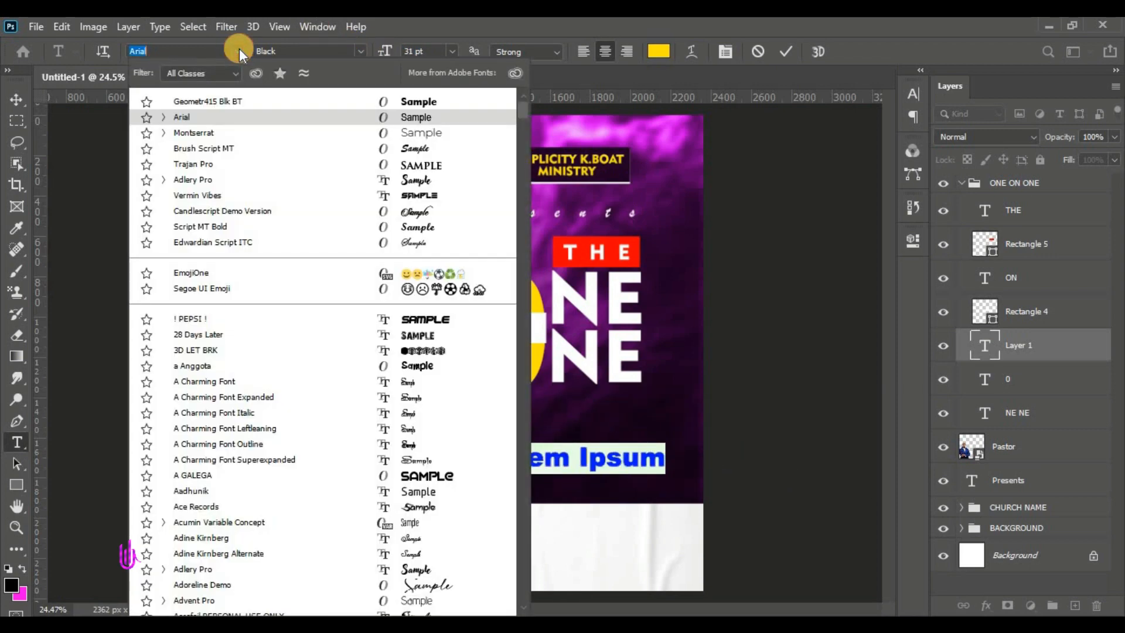
left_click(242, 102)
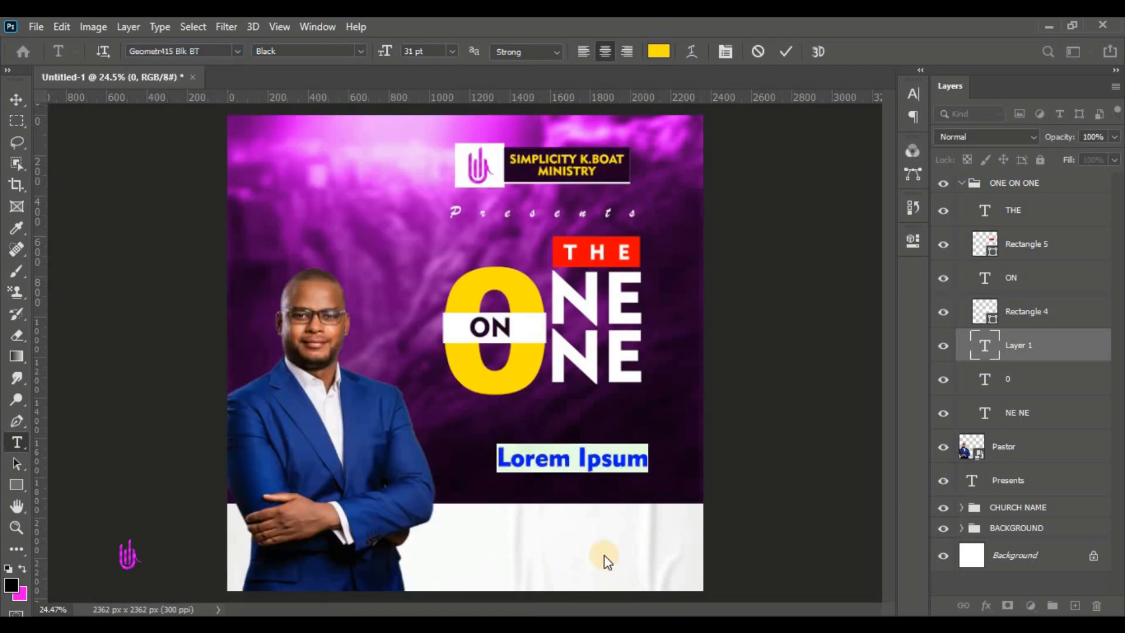
Copy "TALK SHOW" from the FLYER DETAILS1 notes in Notepad, paste it over the placeholder text in Photoshop, and move it just below the title
key("alt+Tab")
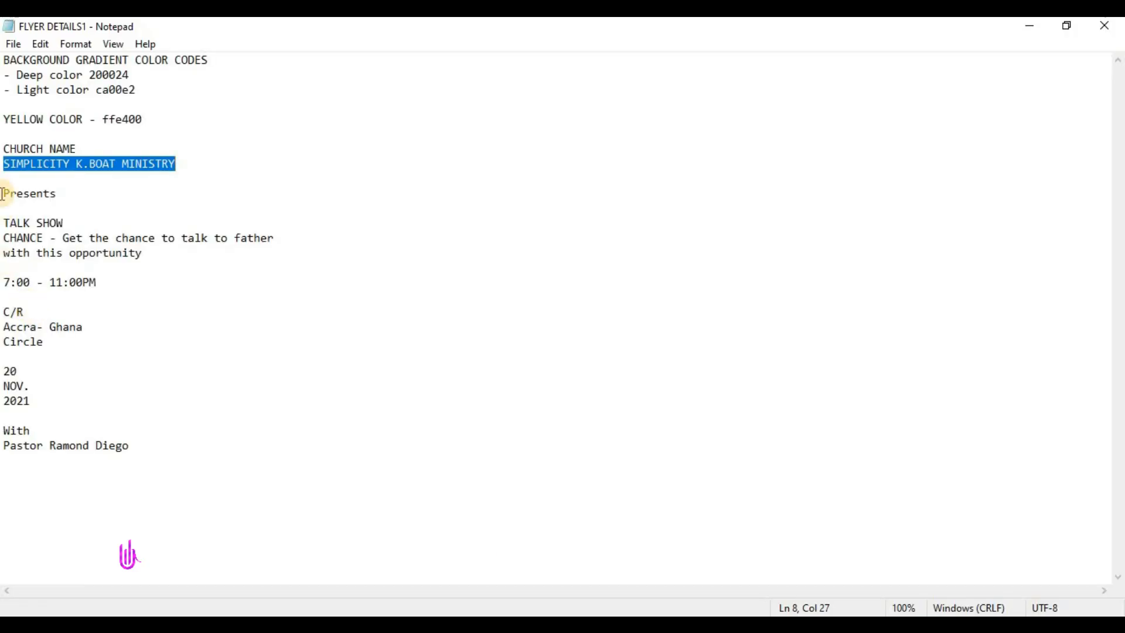
left_click_drag(4, 222, 112, 220)
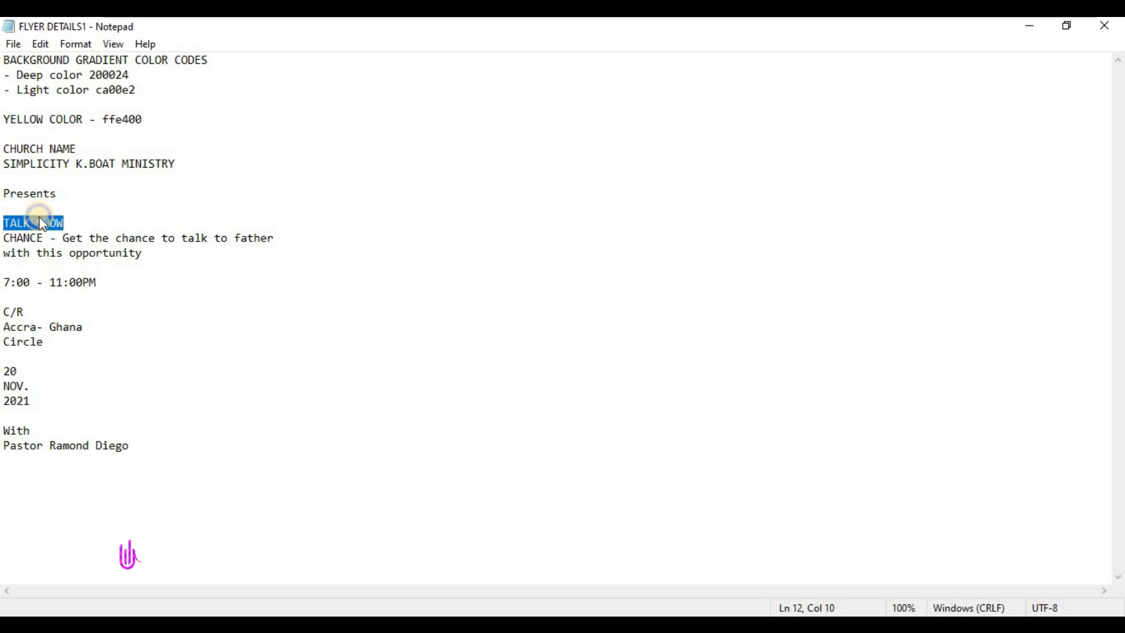
right_click(43, 225)
left_click(89, 270)
key("alt+Tab")
right_click(584, 466)
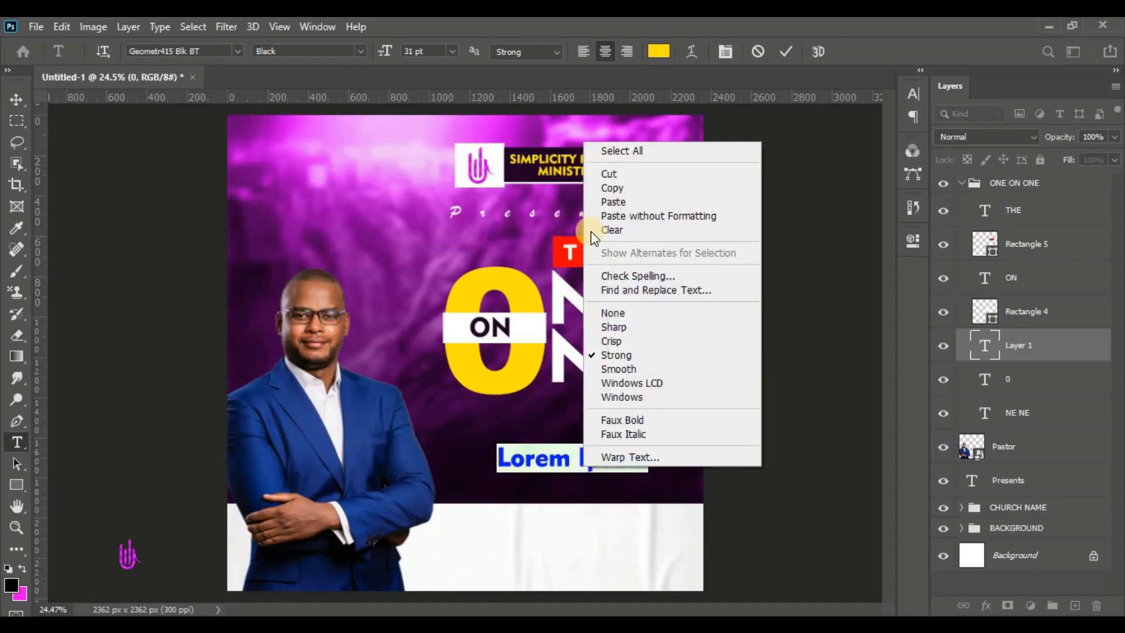
left_click(622, 201)
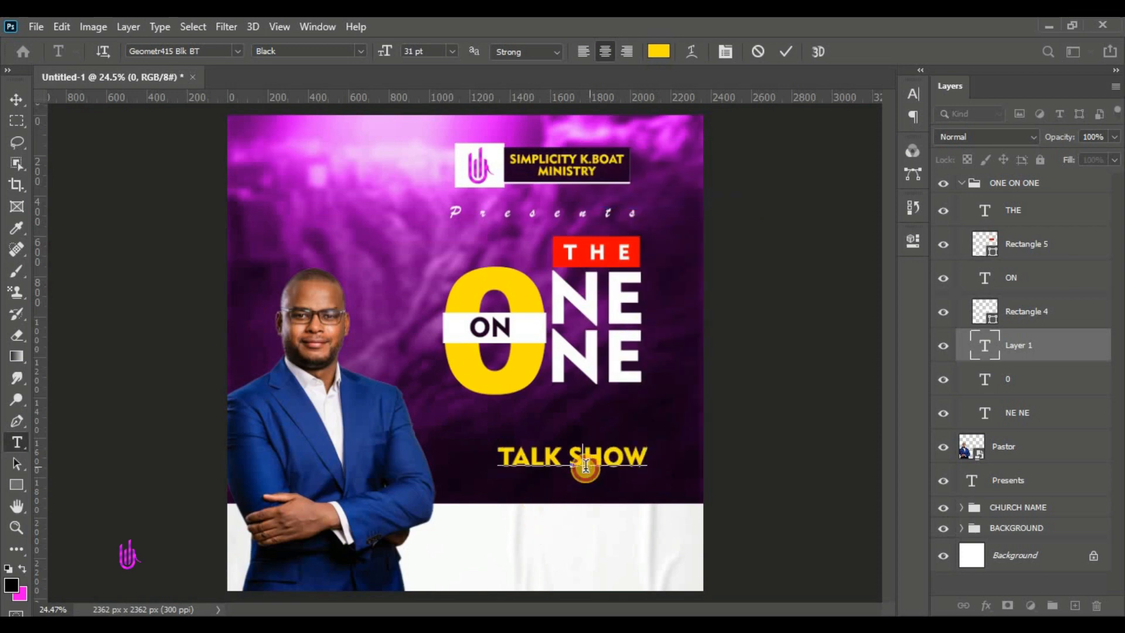
left_click_drag(580, 490, 571, 448)
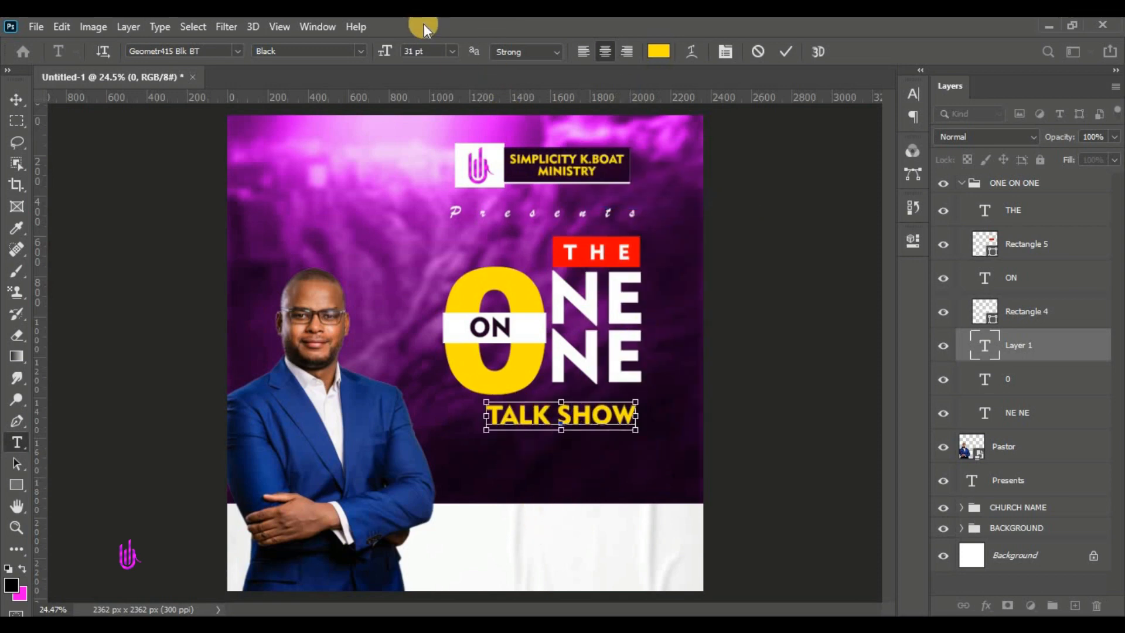
Reduce "TALK SHOW" to 25 pt and move it up close beneath "NE NE"
key("ctrl+q")
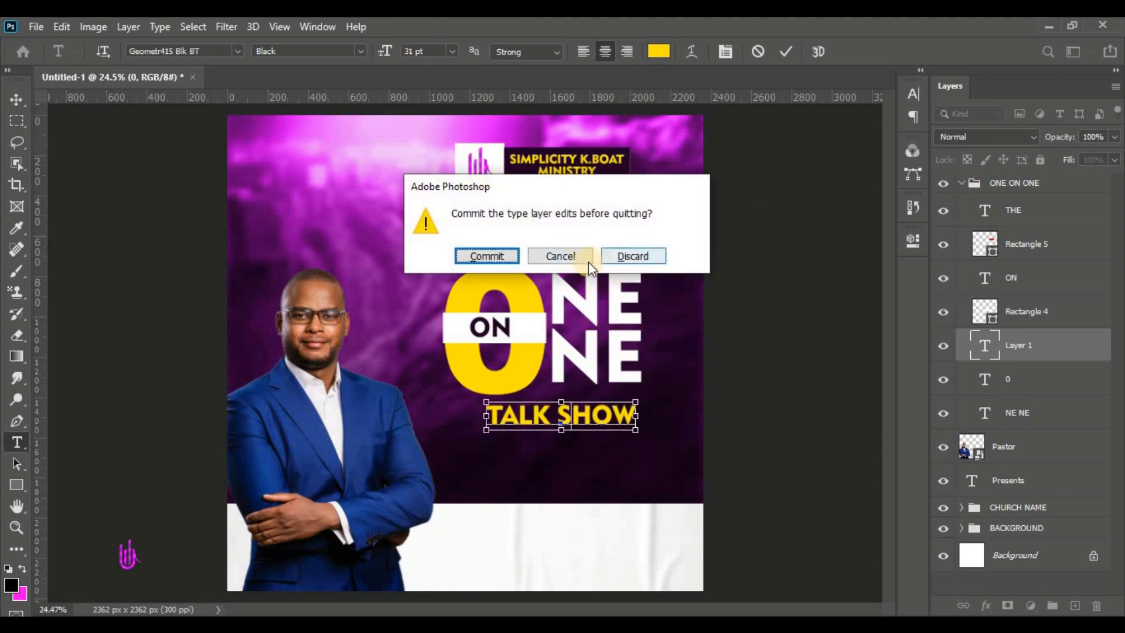
left_click(556, 256)
key("ctrl+a")
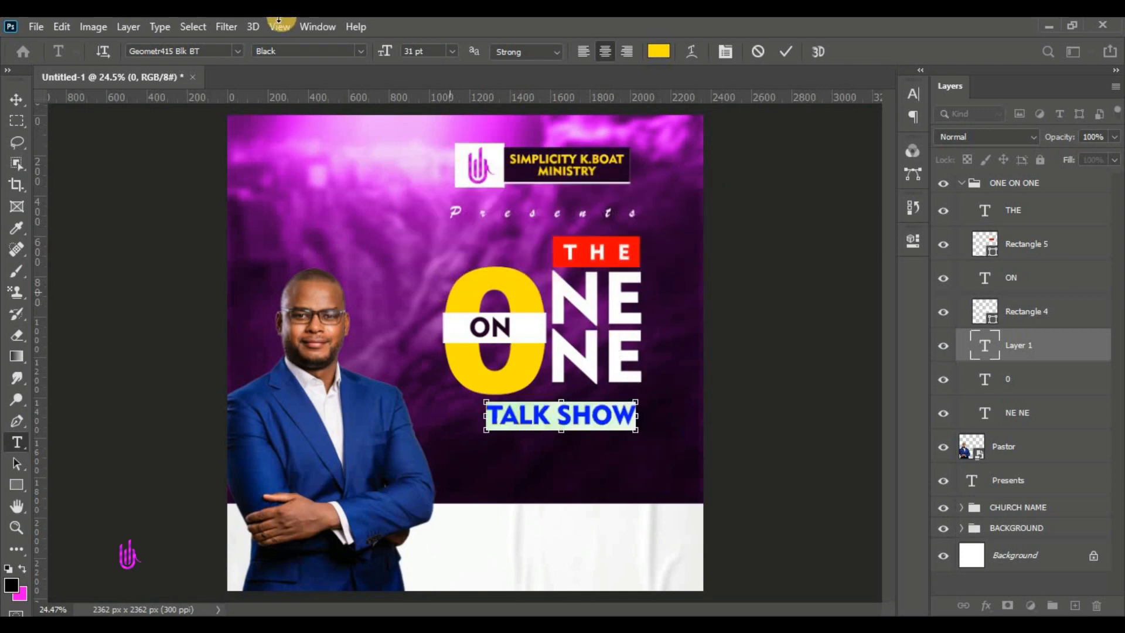
left_click_drag(434, 50, 396, 44)
type("25")
key("Return")
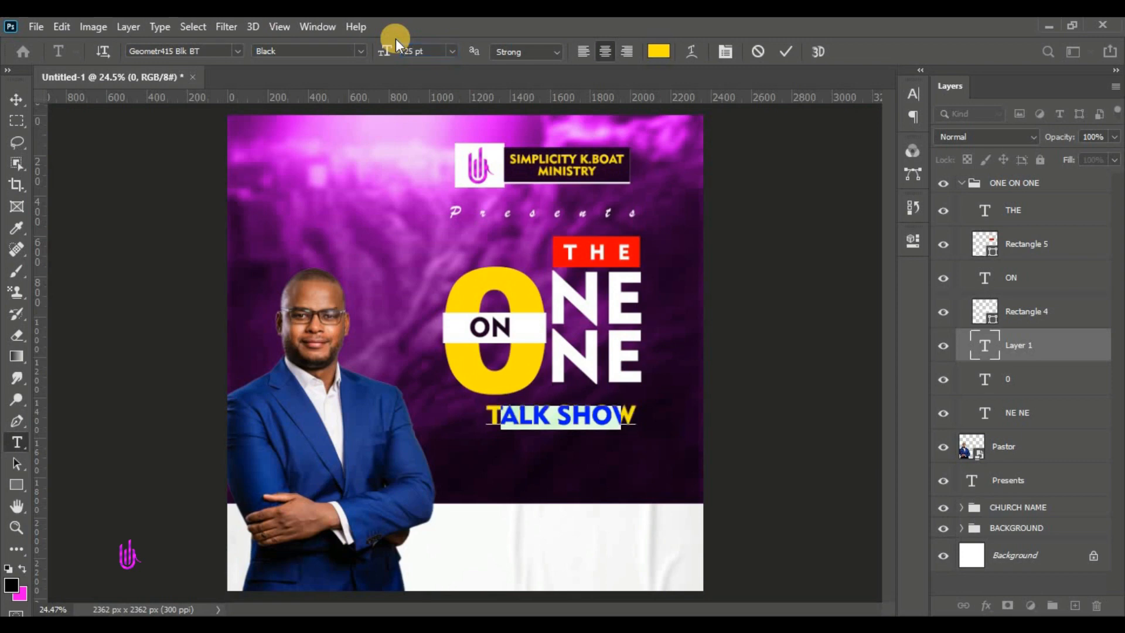
left_click_drag(537, 473, 556, 452)
Recolour "TALK SHOW" white and shift it slightly down to clear the bottom of "NE NE"
left_click(654, 49)
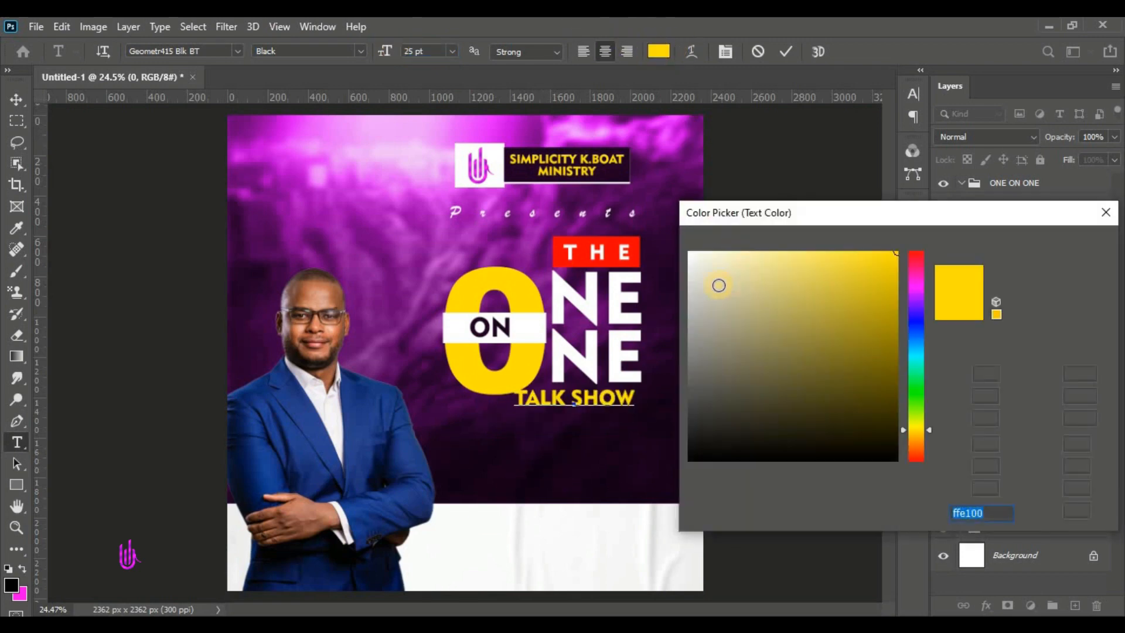
left_click(689, 252)
left_click(1038, 243)
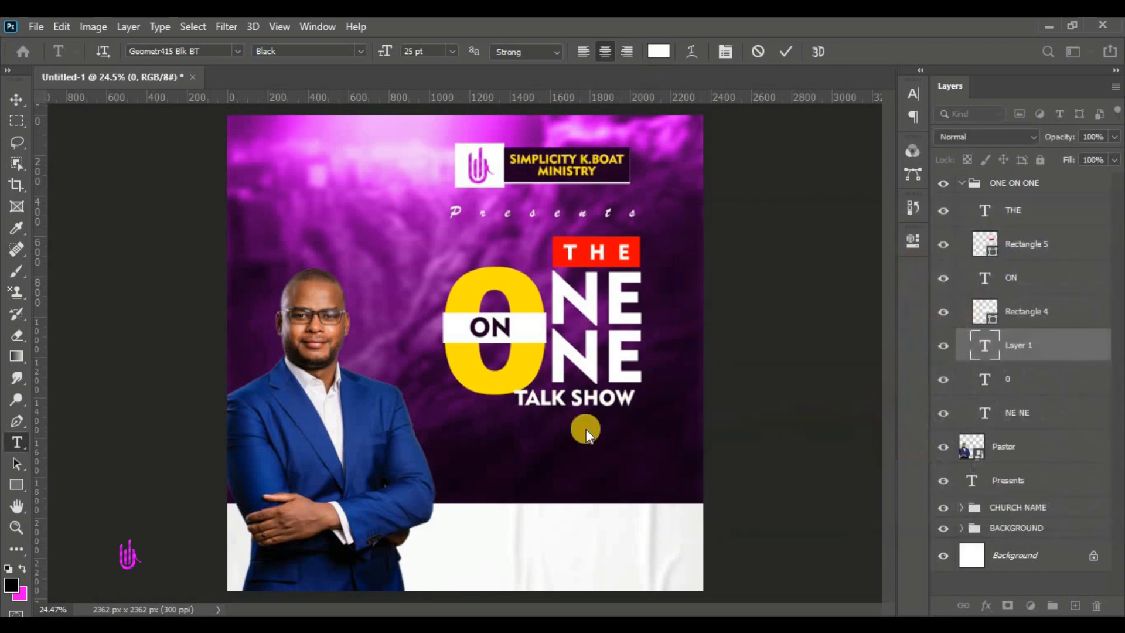
left_click_drag(584, 427, 585, 433)
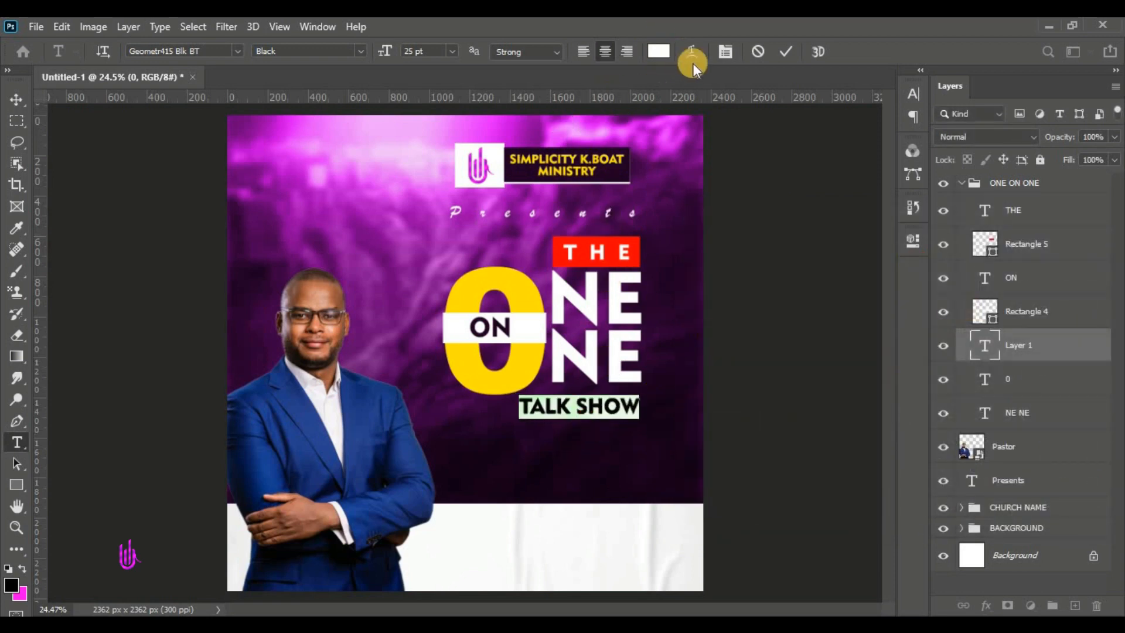
Widen the tracking of "TALK SHOW" to 400 and shift the text left beneath the title
left_click(916, 92)
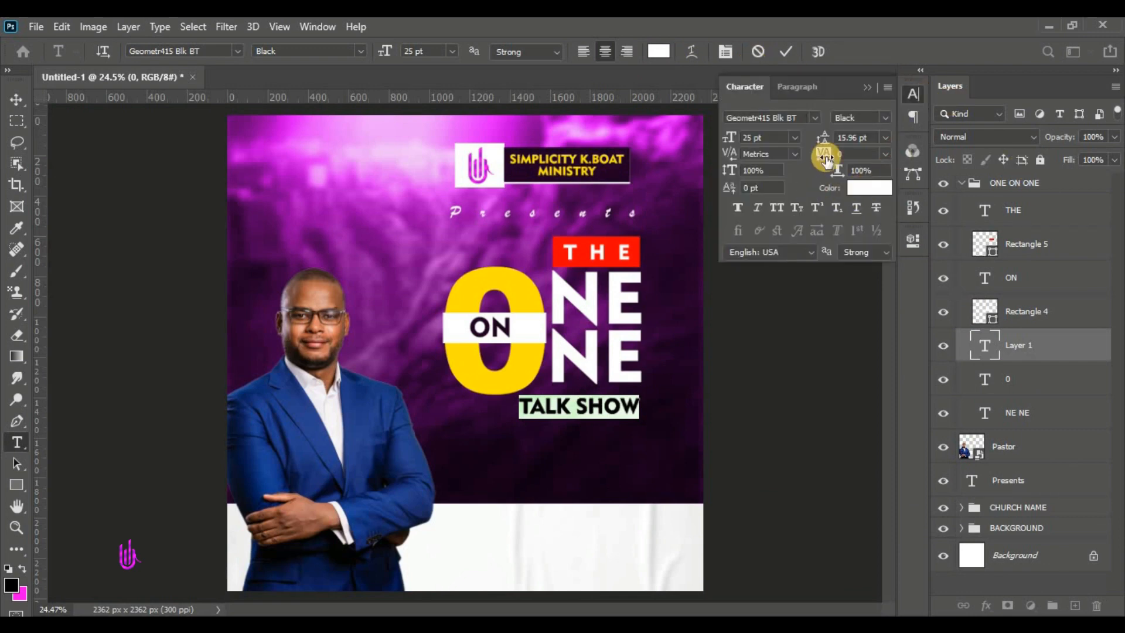
left_click_drag(822, 155, 843, 171)
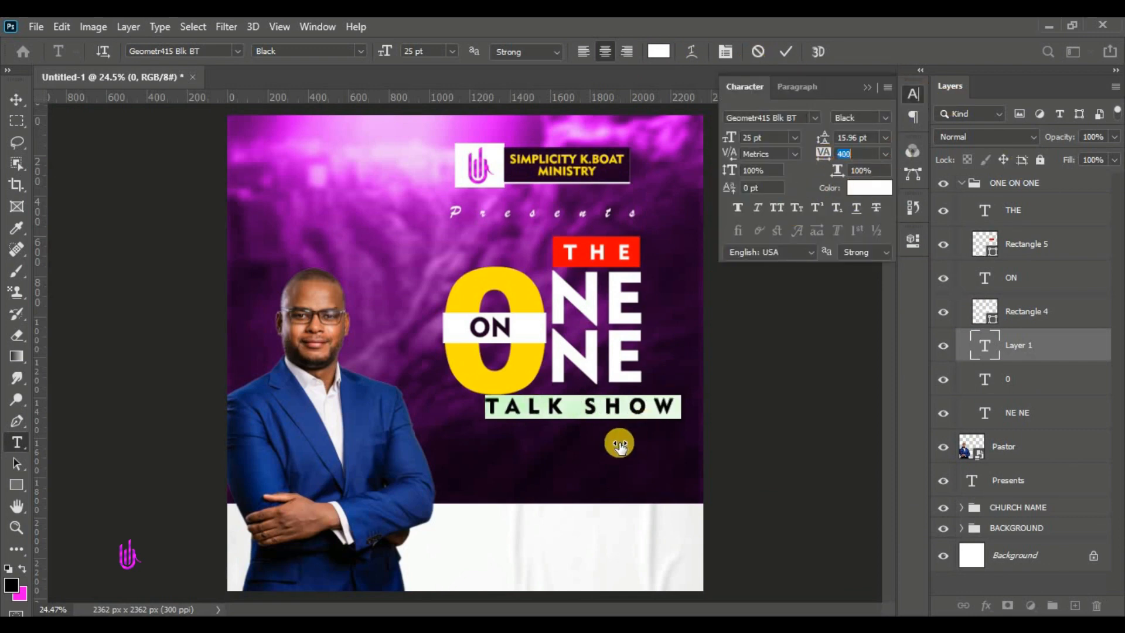
mouse_move(607, 446)
left_mouse_down()
mouse_move(577, 444)
mouse_move(587, 447)
left_mouse_up()
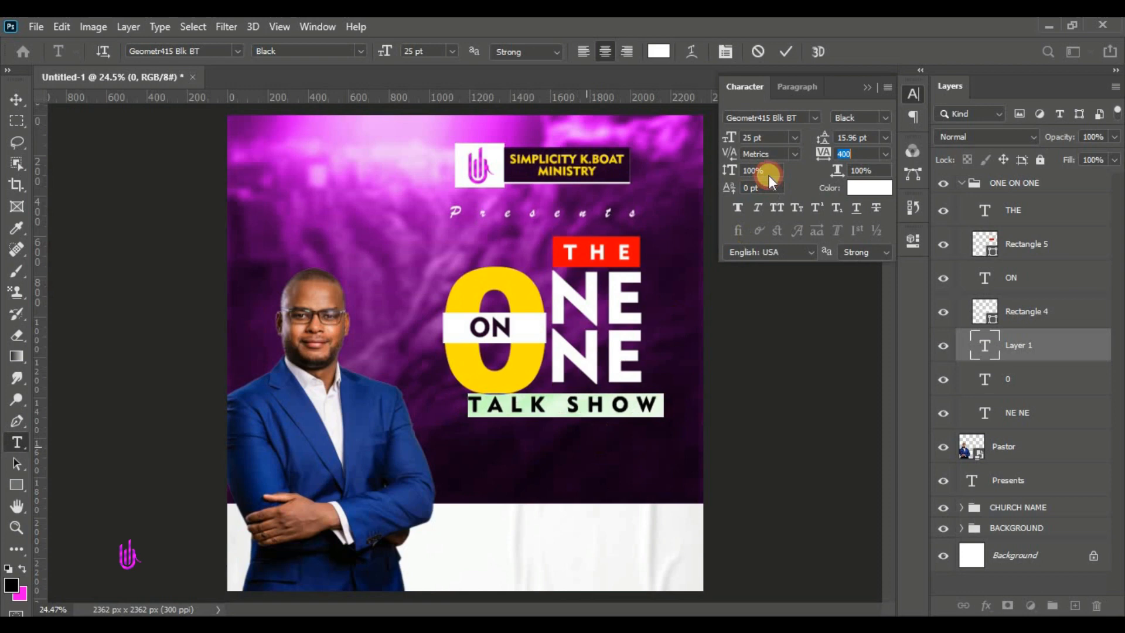
left_click(873, 153)
key("ctrl+a")
type("300")
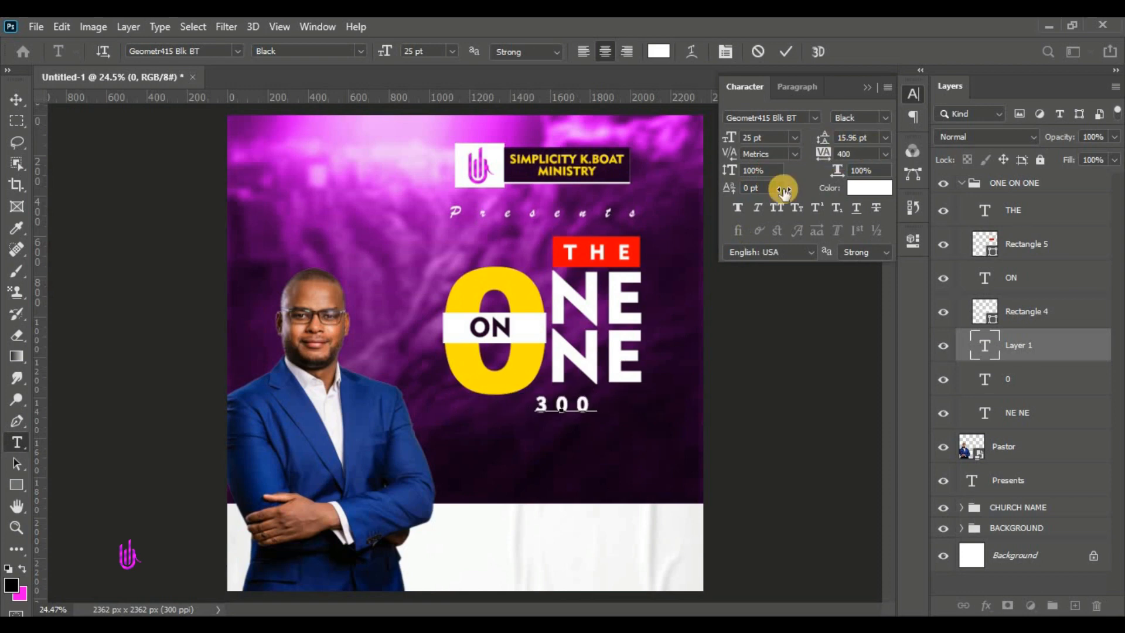
key("ctrl+z")
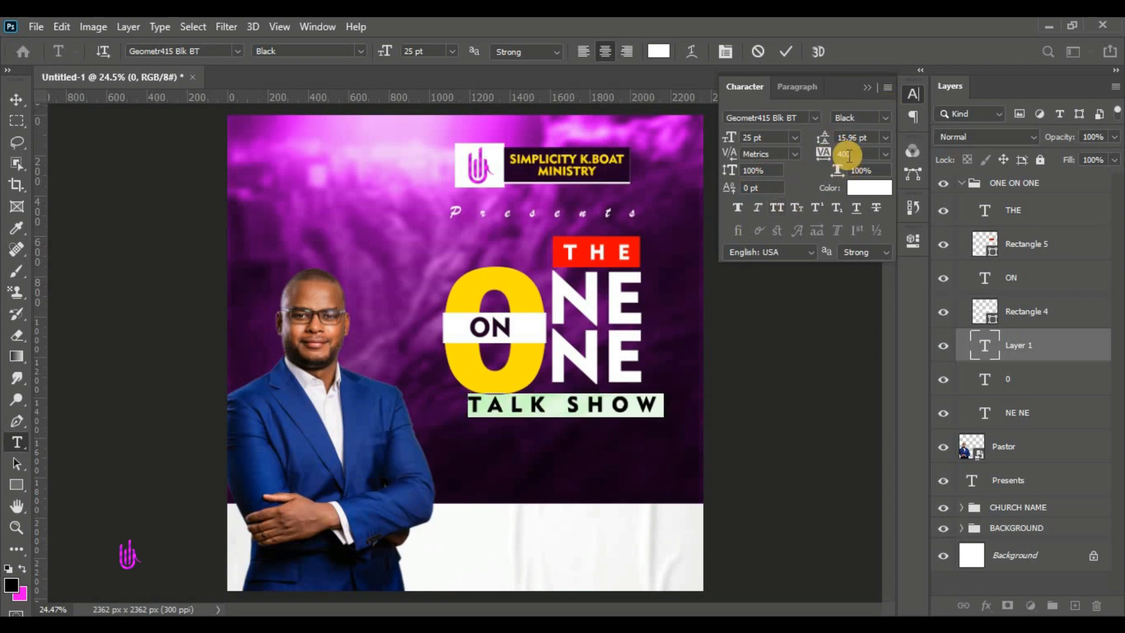
Tighten the tracking of "TALK SHOW" to 300, move the text slightly left under the title, and reduce its tracking further to 200
left_click(863, 157)
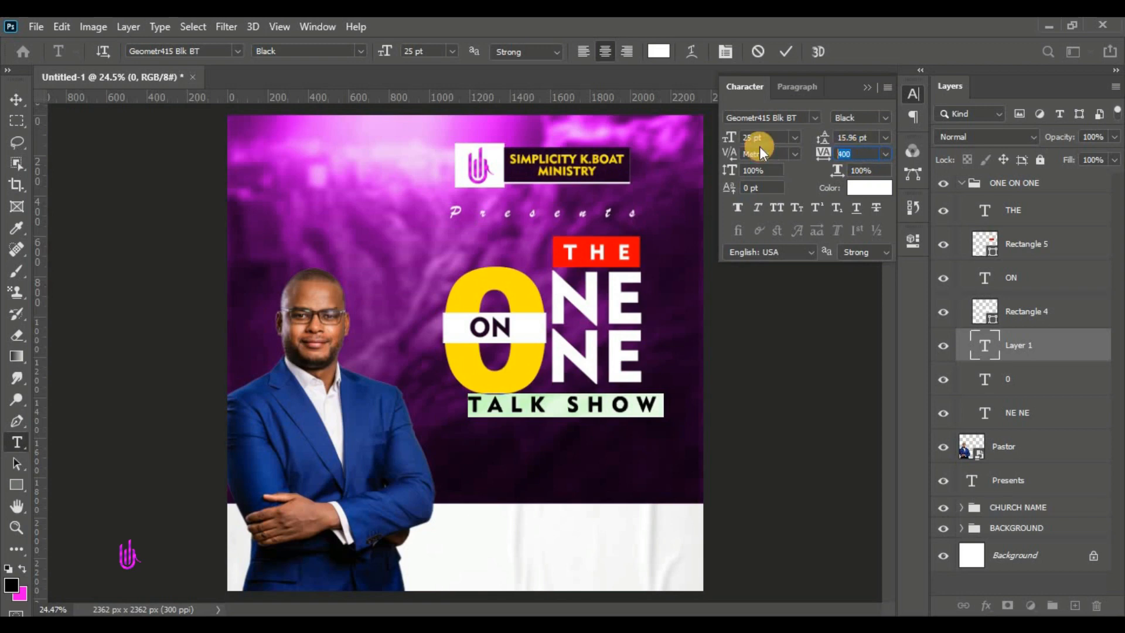
type("300")
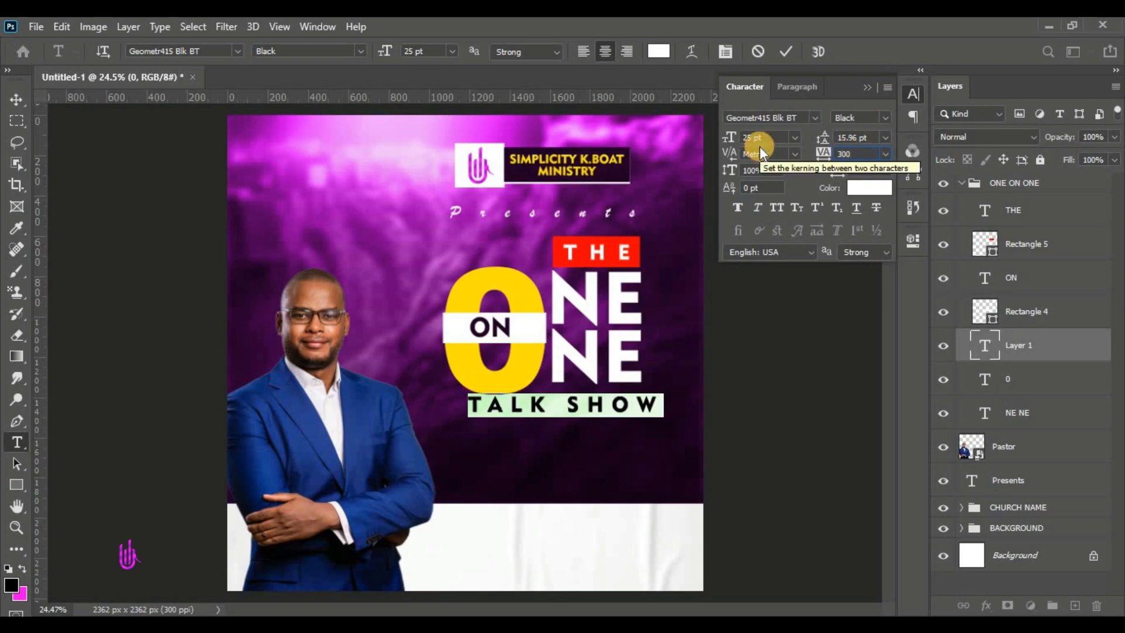
key("Return")
left_click_drag(570, 434, 559, 436)
left_click_drag(870, 154, 776, 154)
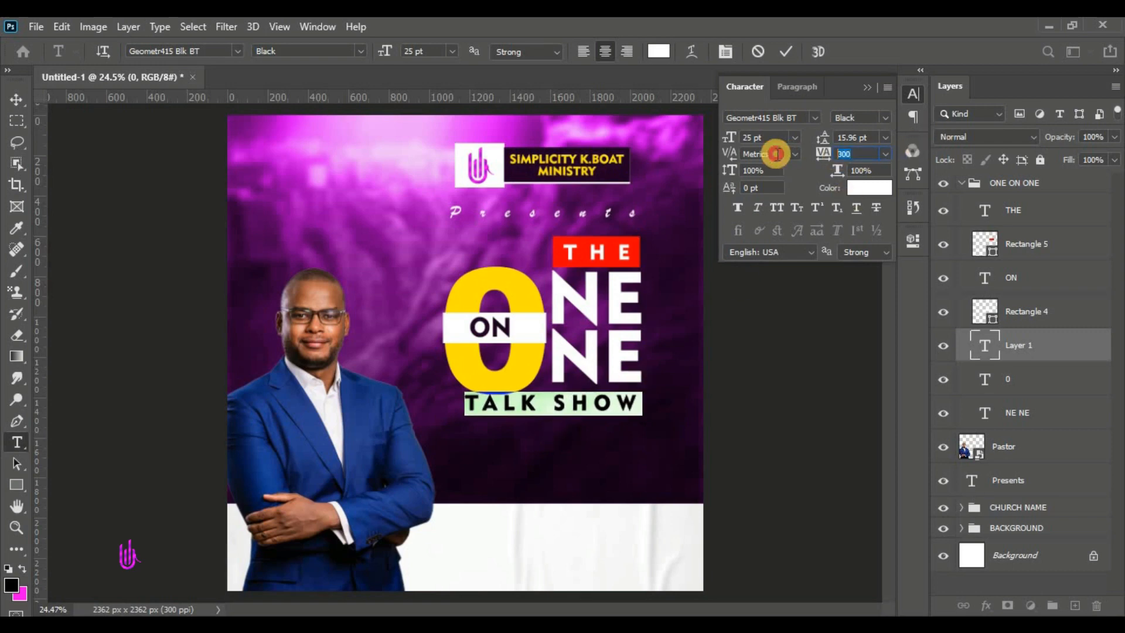
key("Return")
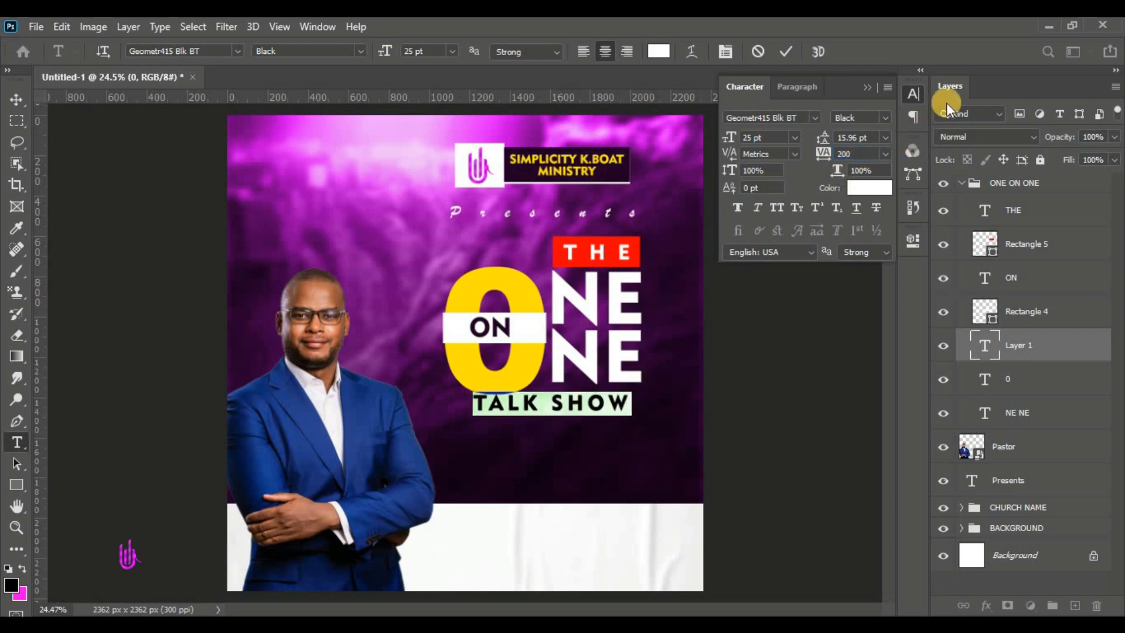
Set the TALK SHOW text size to 20 pt and position it just beneath the lower NE of the title
left_click(730, 130)
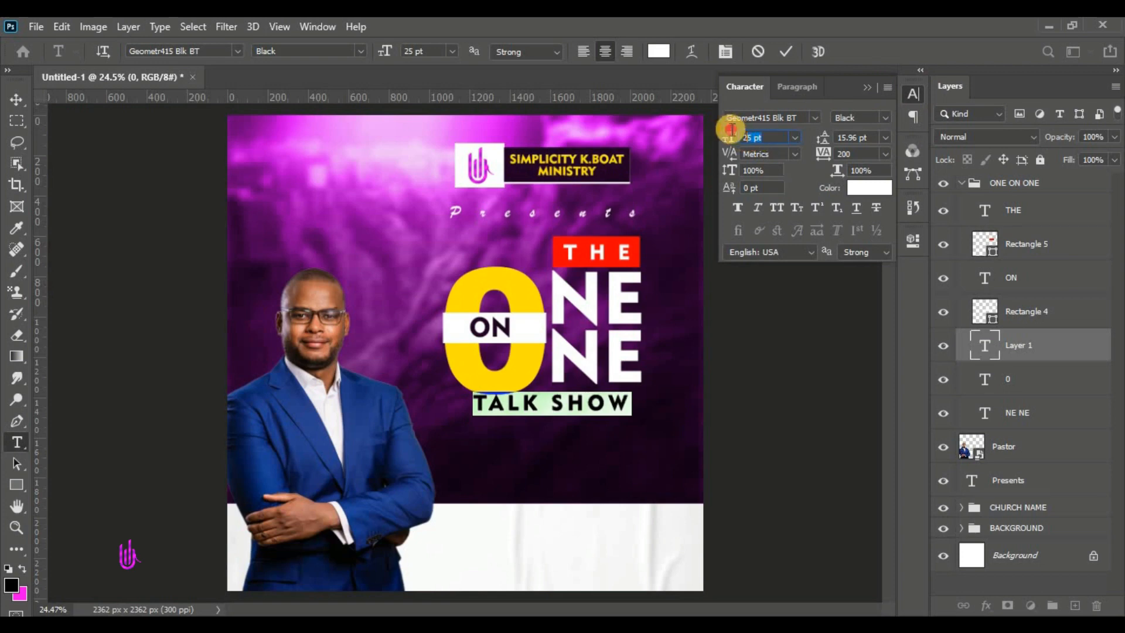
type("2")
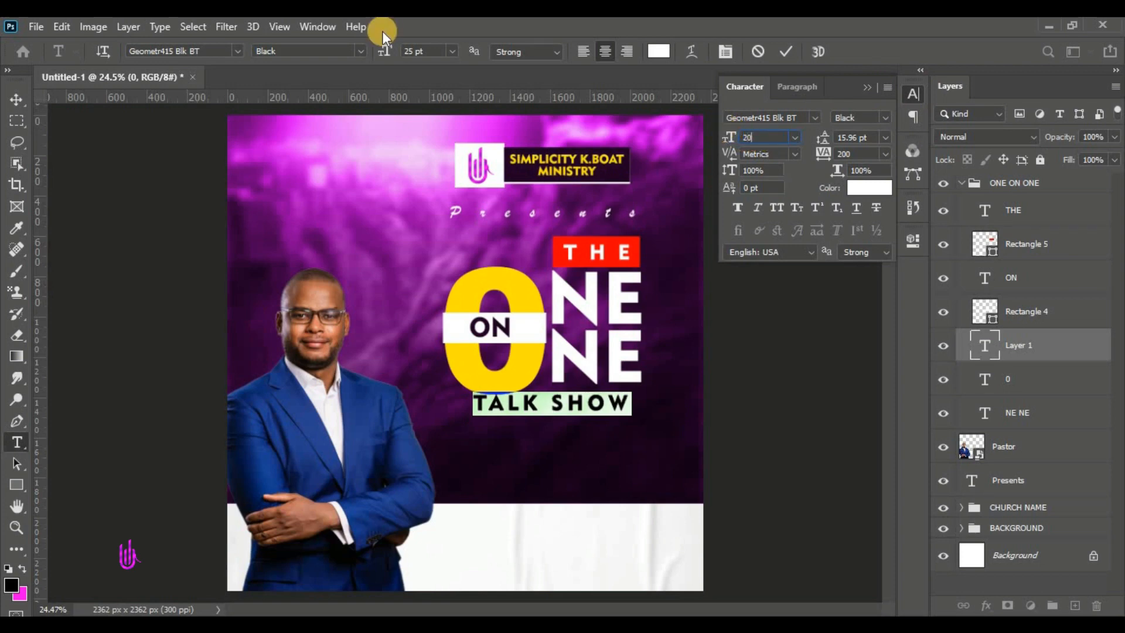
type("0")
key("Return")
left_click_drag(486, 406, 538, 434)
left_click(786, 52)
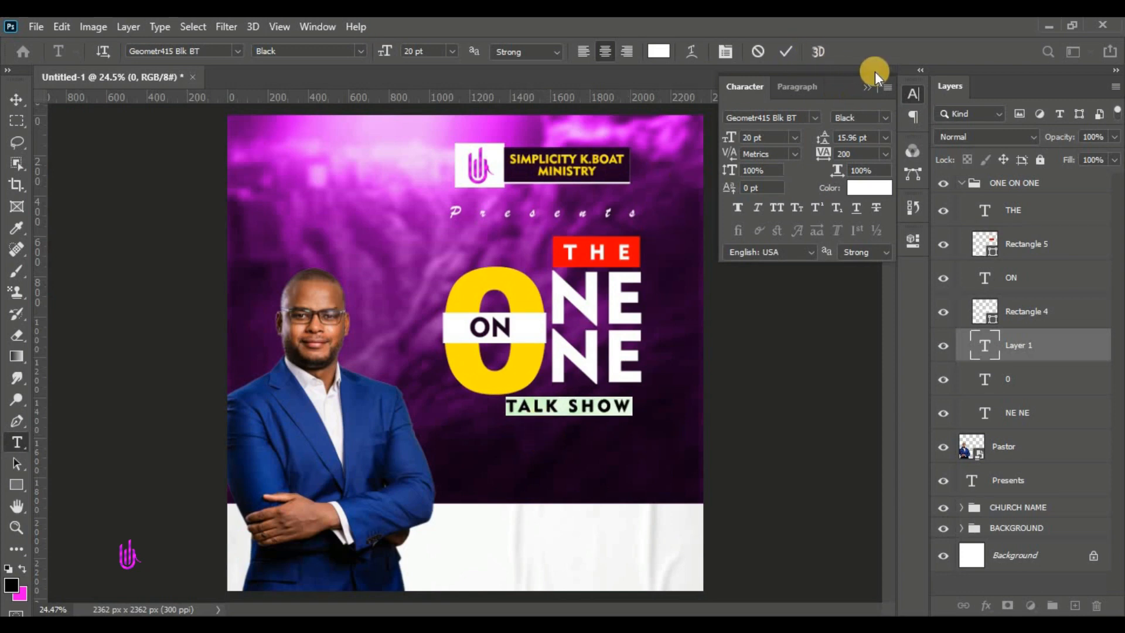
left_click(865, 90)
left_click(785, 58)
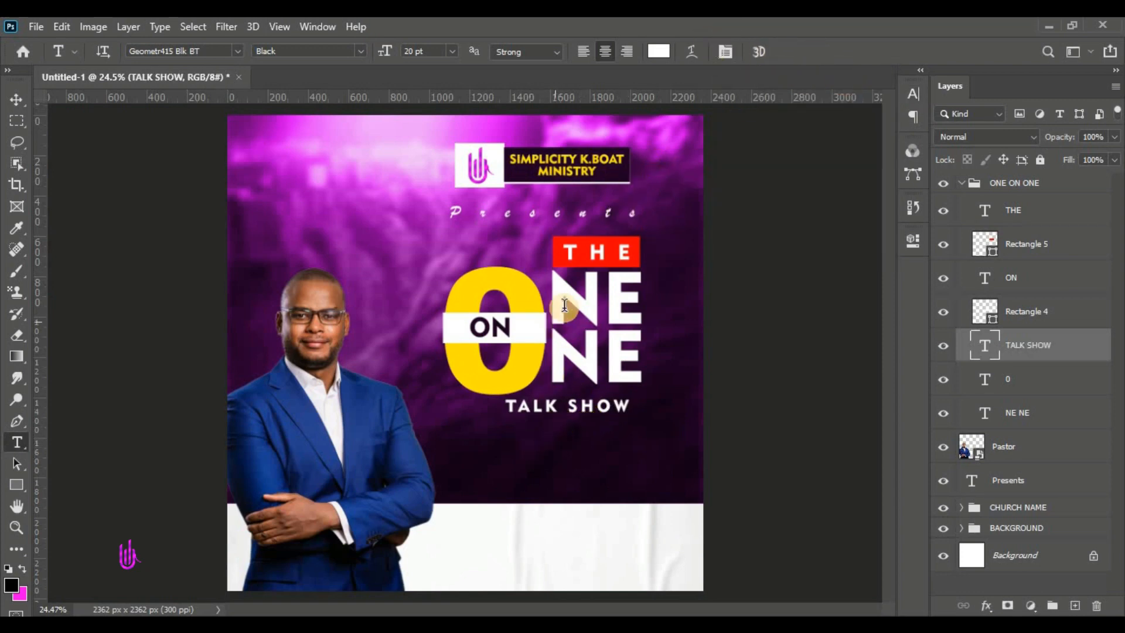
Add a new placeholder text layer below TALK SHOW, set in Geometr415 Blk BT at 20 pt
left_click(538, 441)
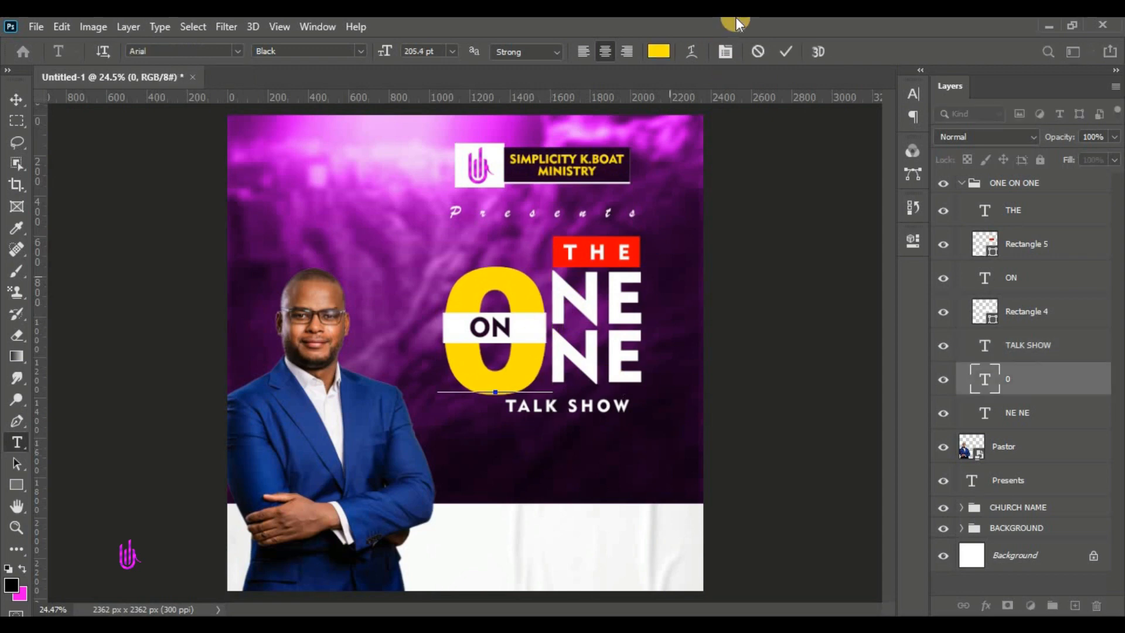
left_click(795, 52)
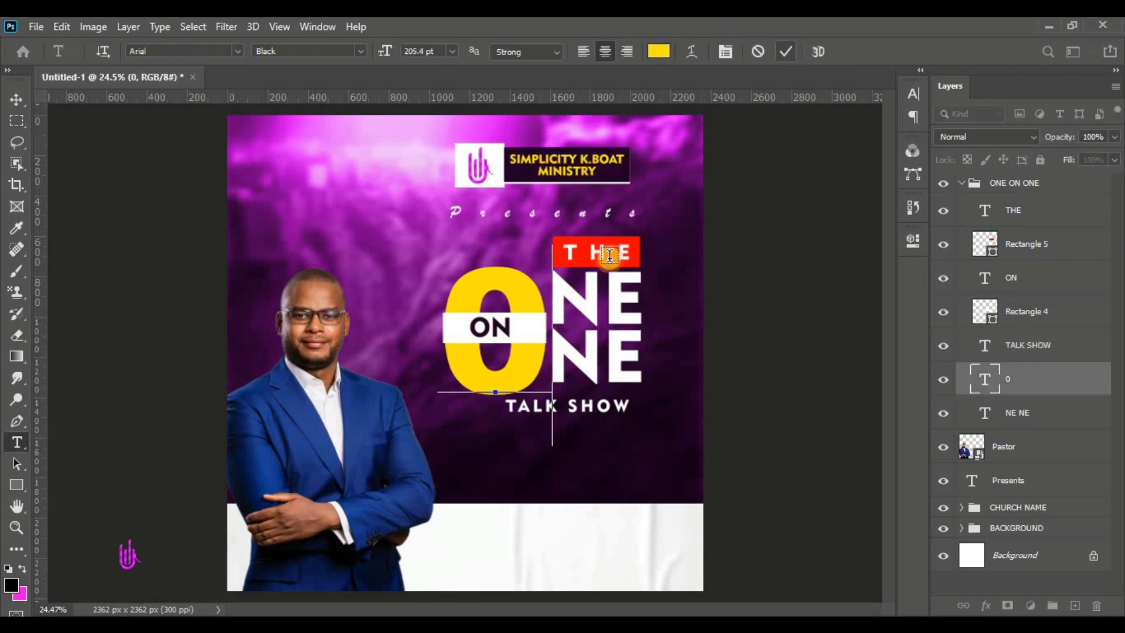
left_click(321, 225)
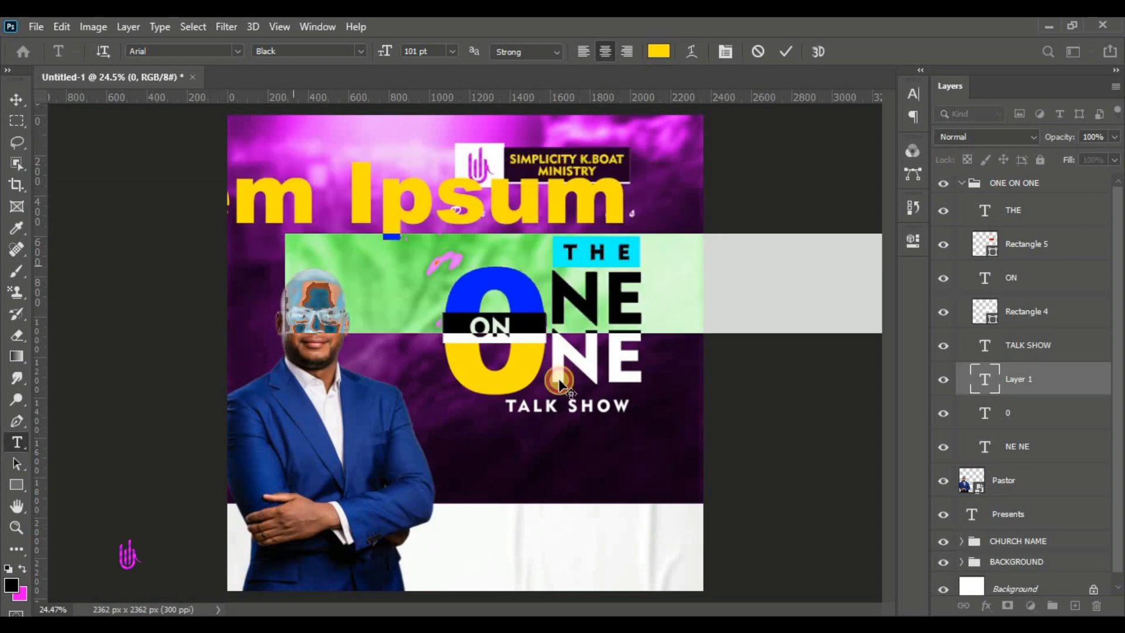
left_click(430, 51)
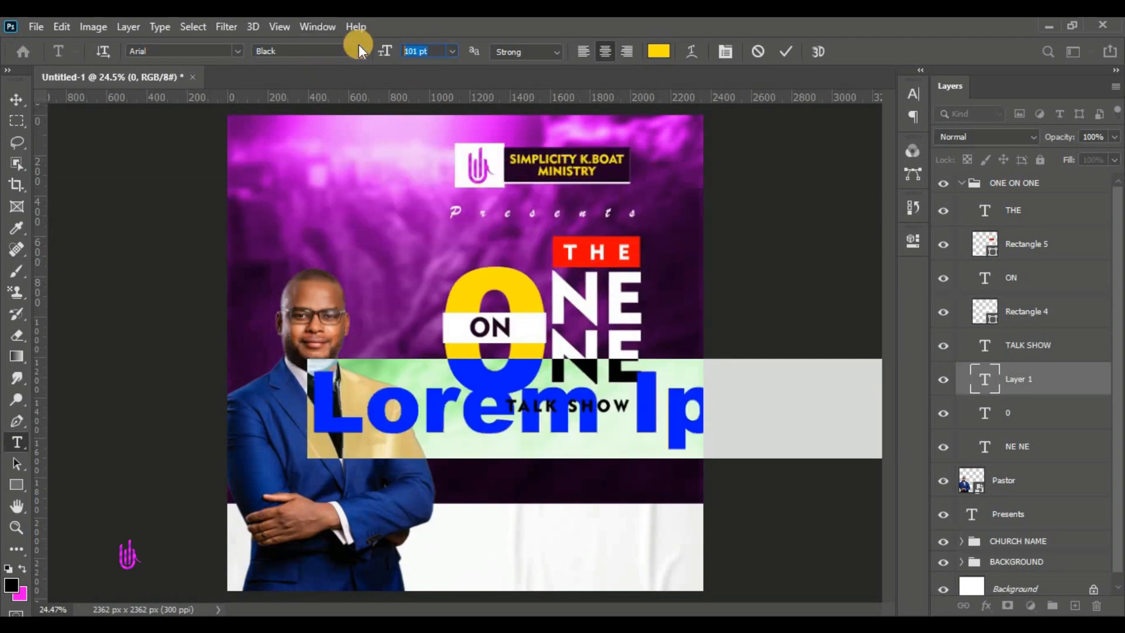
type("20")
key("Return")
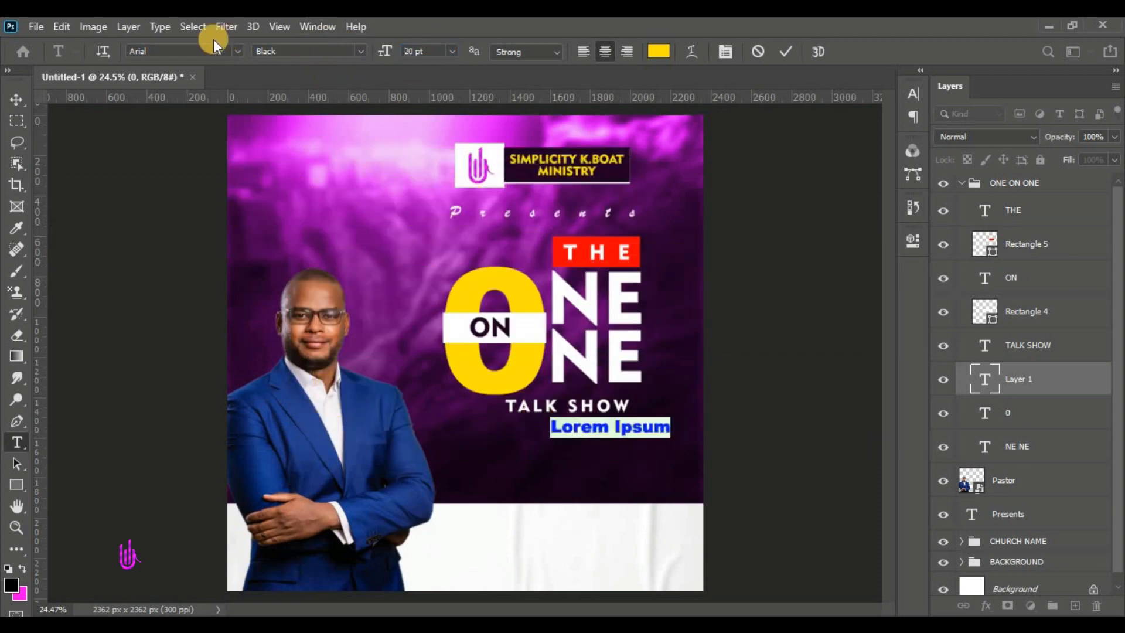
left_click(234, 51)
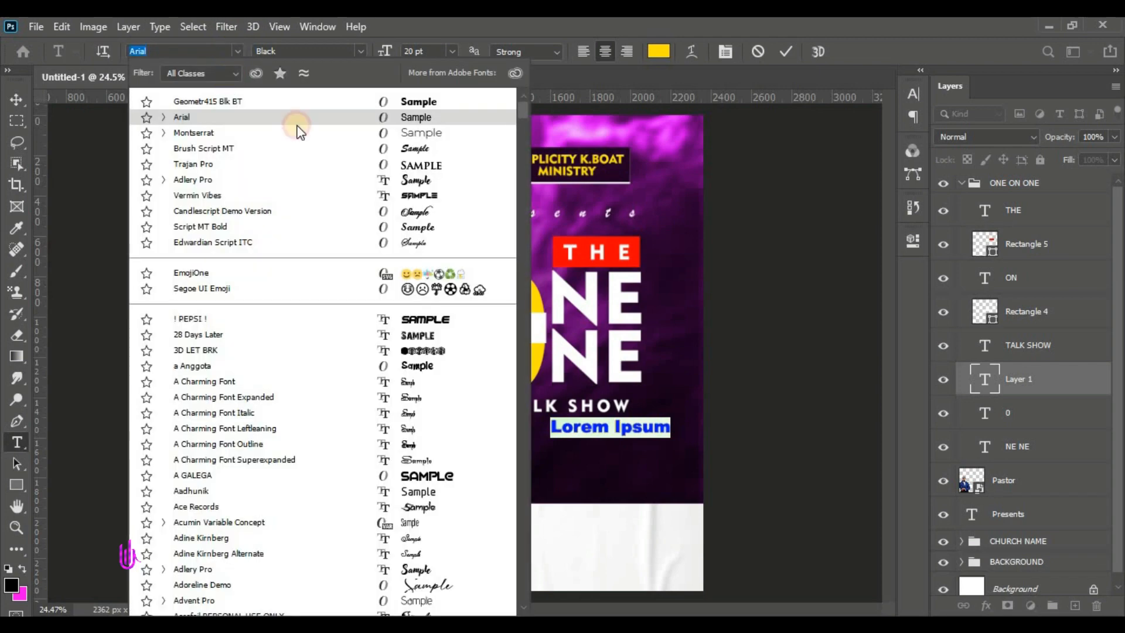
left_click(271, 104)
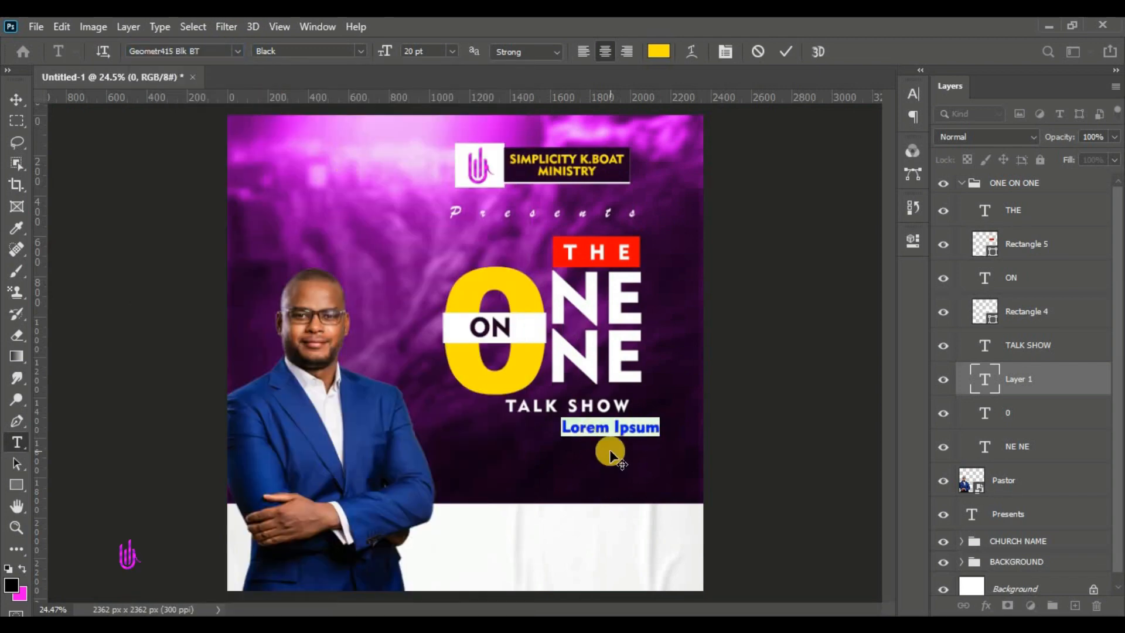
left_click_drag(592, 463, 589, 519)
Switch to the FLYER DETAILS1 notes in Notepad and copy "Get the chance to talk to father with this opportunity"
key("alt+Tab")
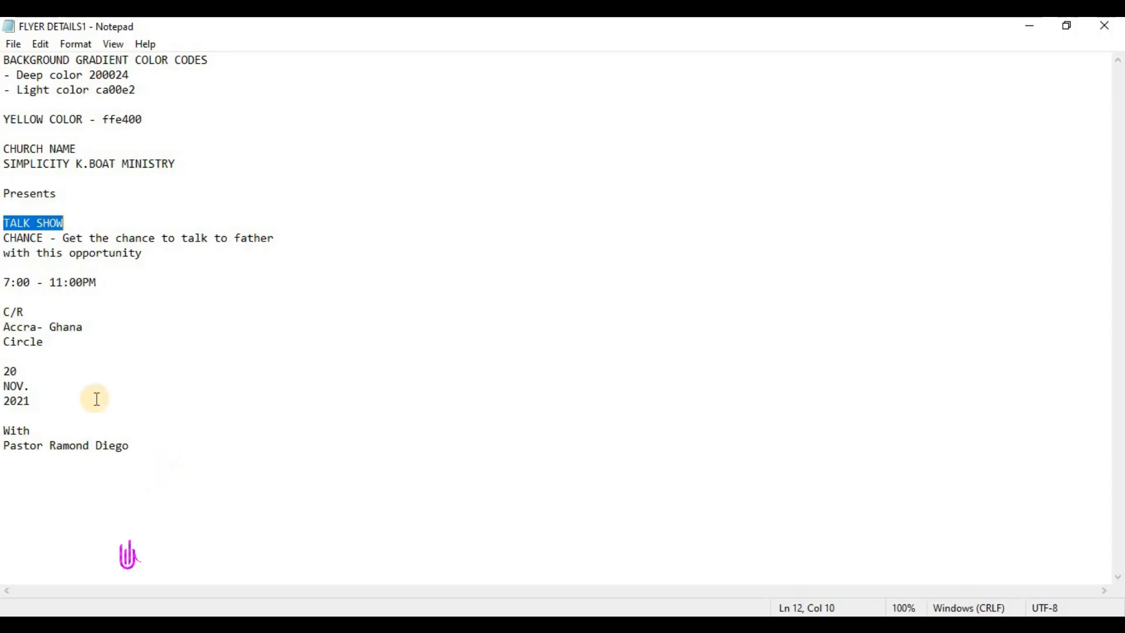
left_click(3, 236)
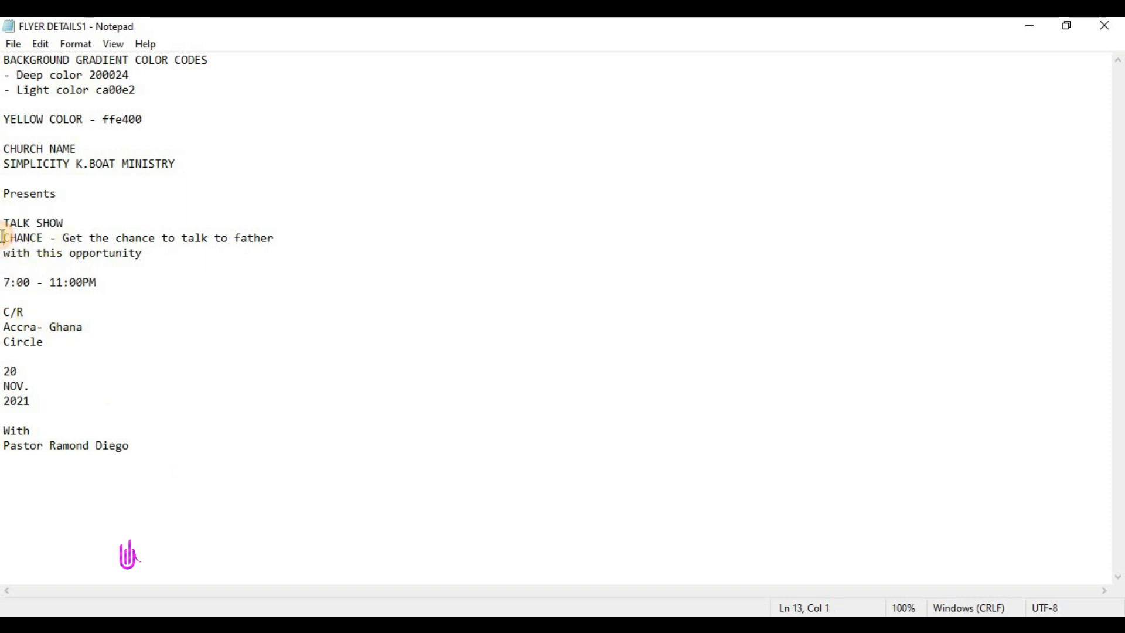
left_click_drag(65, 234, 117, 249)
right_click(117, 249)
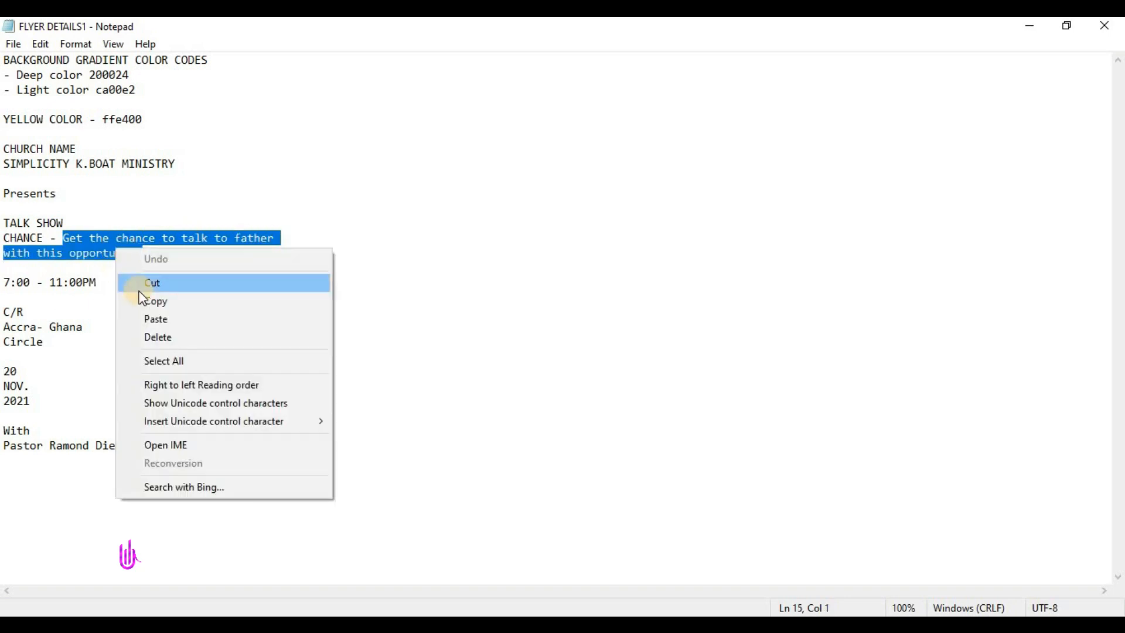
left_click(150, 300)
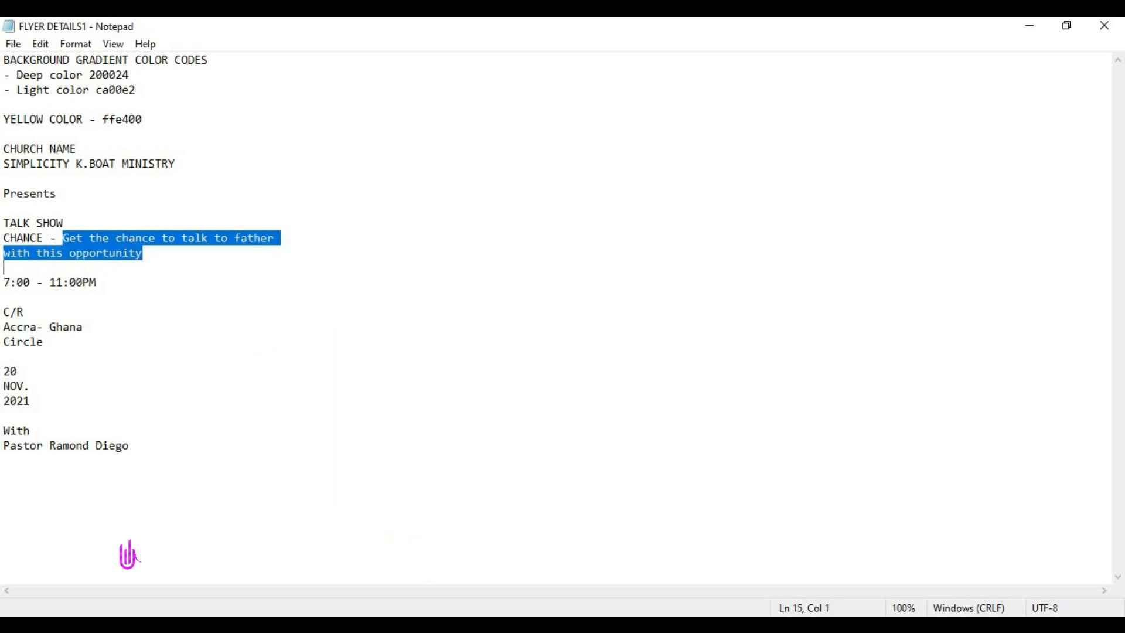
Switch back to Photoshop and replace the selected placeholder text with the copied sentence
key("alt+Tab")
right_click(595, 442)
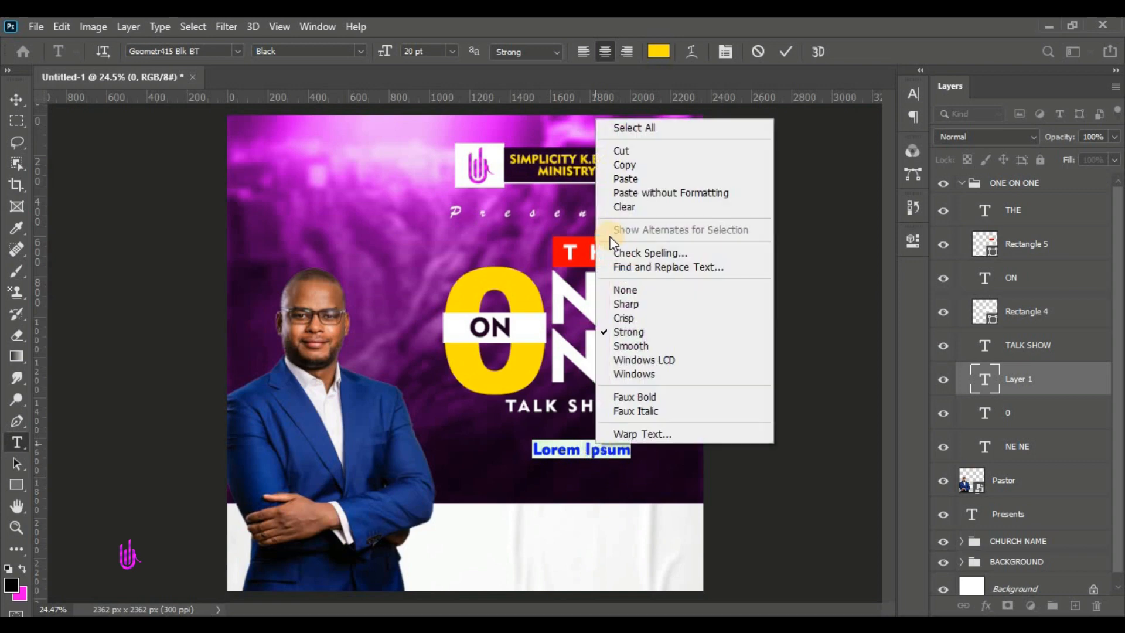
left_click(627, 178)
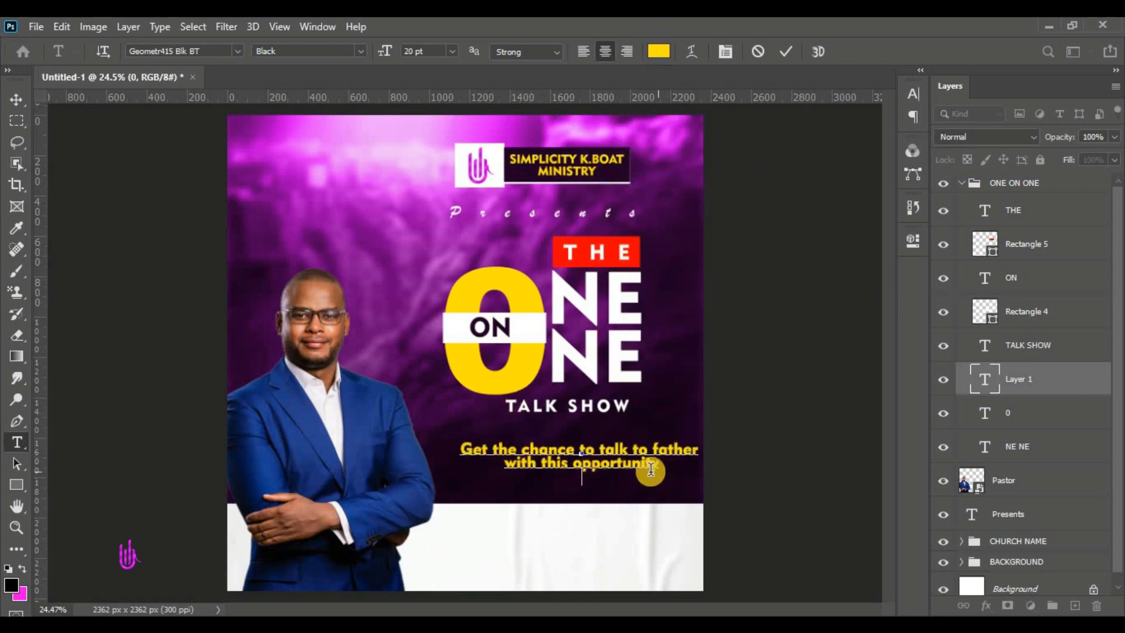
Colour the whole "Get the chance to talk to father with this opportunity" text white (ffffff)
key("ctrl+a")
key("ctrl+c")
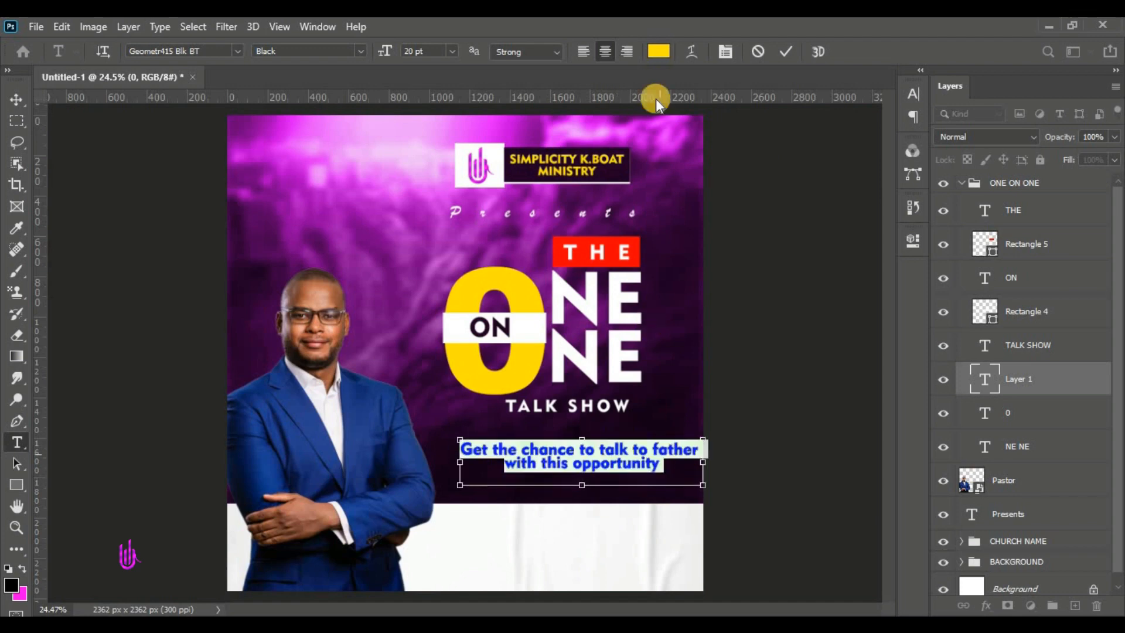
left_click(659, 52)
type("ffffff")
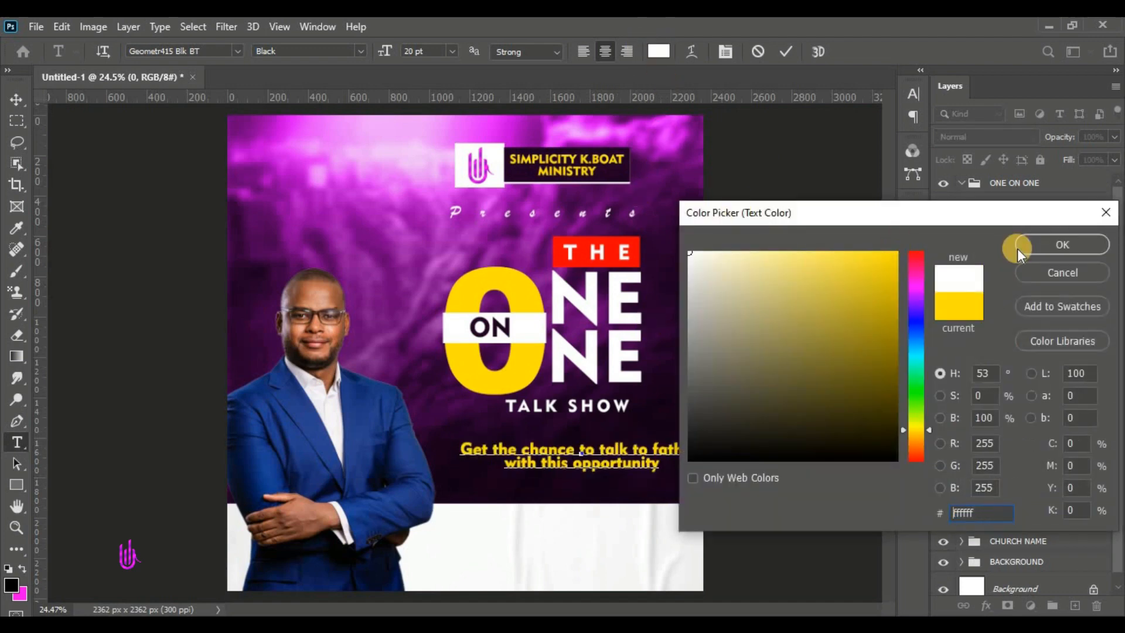
left_click(1031, 249)
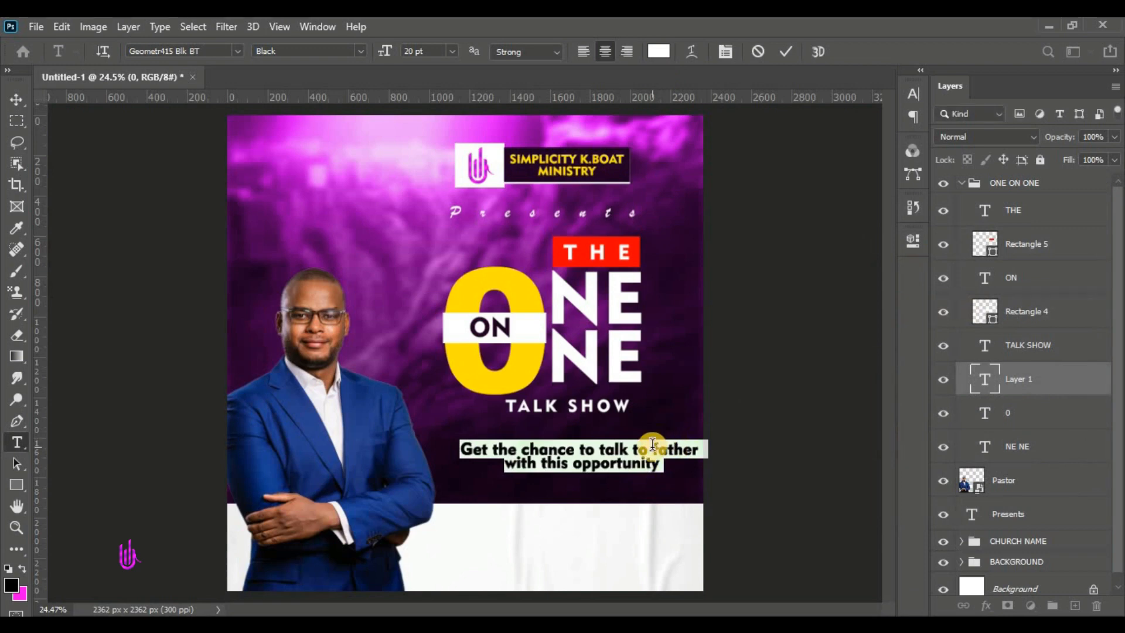
Recolour only the word "father" with yellow ffe100 sampled from the large 0, and commit the text
left_click_drag(653, 444, 699, 448)
left_click(630, 128)
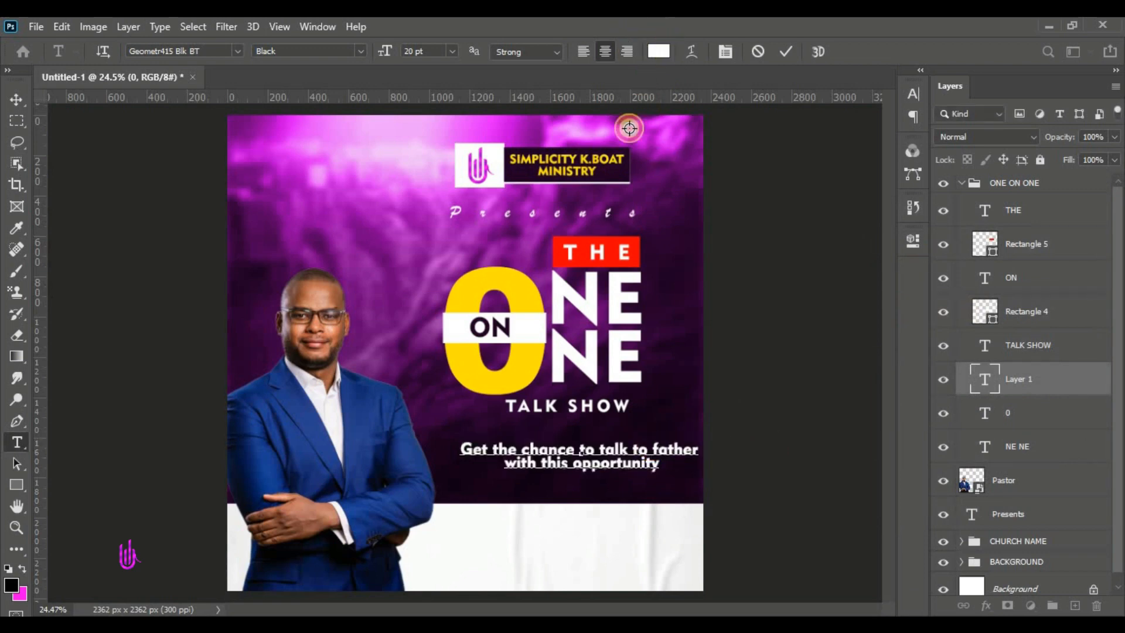
left_click(658, 52)
left_click(515, 296)
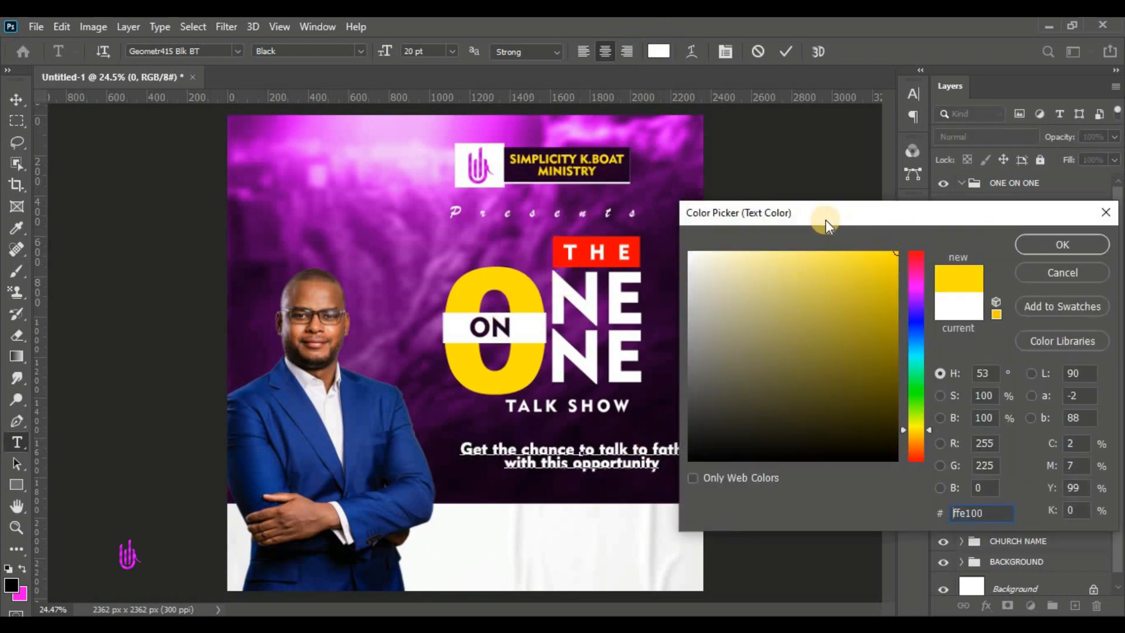
left_click_drag(825, 219, 759, 145)
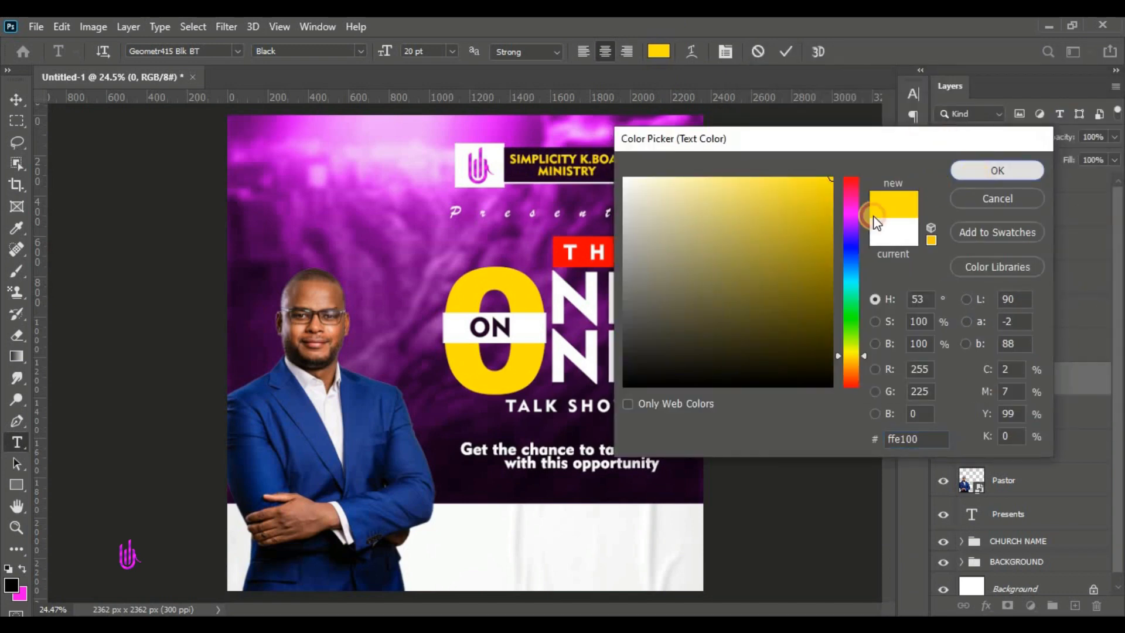
key("Return")
left_click(783, 51)
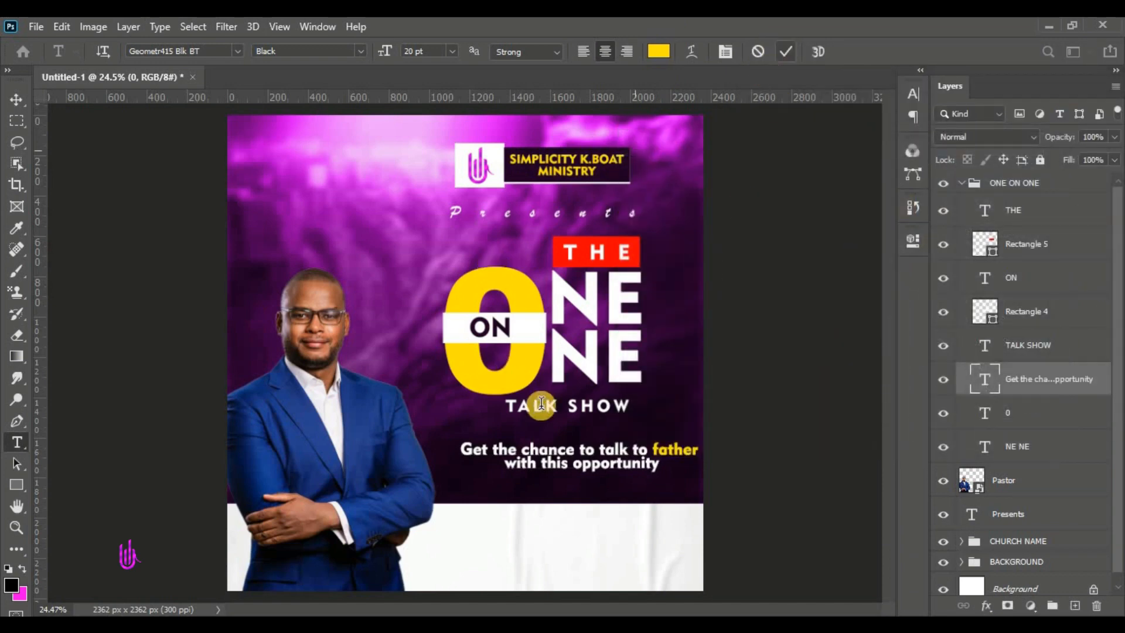
Scale the sentence to 79.20% and move it close beneath TALK SHOW, with its start in line with that text
left_click(18, 101)
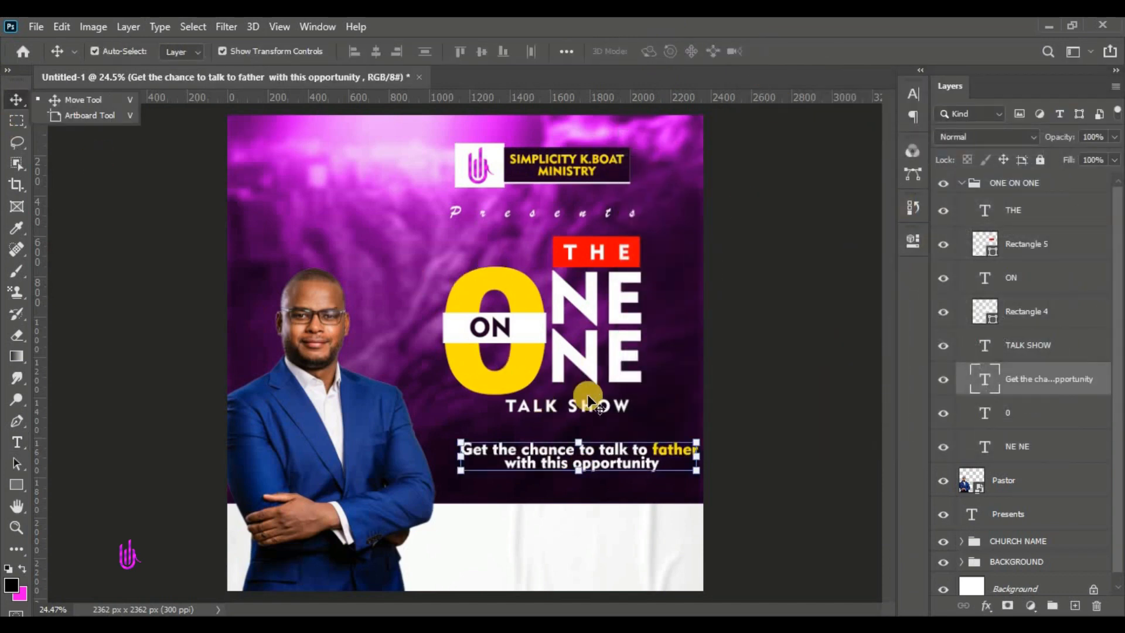
left_click(608, 452)
left_click_drag(697, 471, 659, 413)
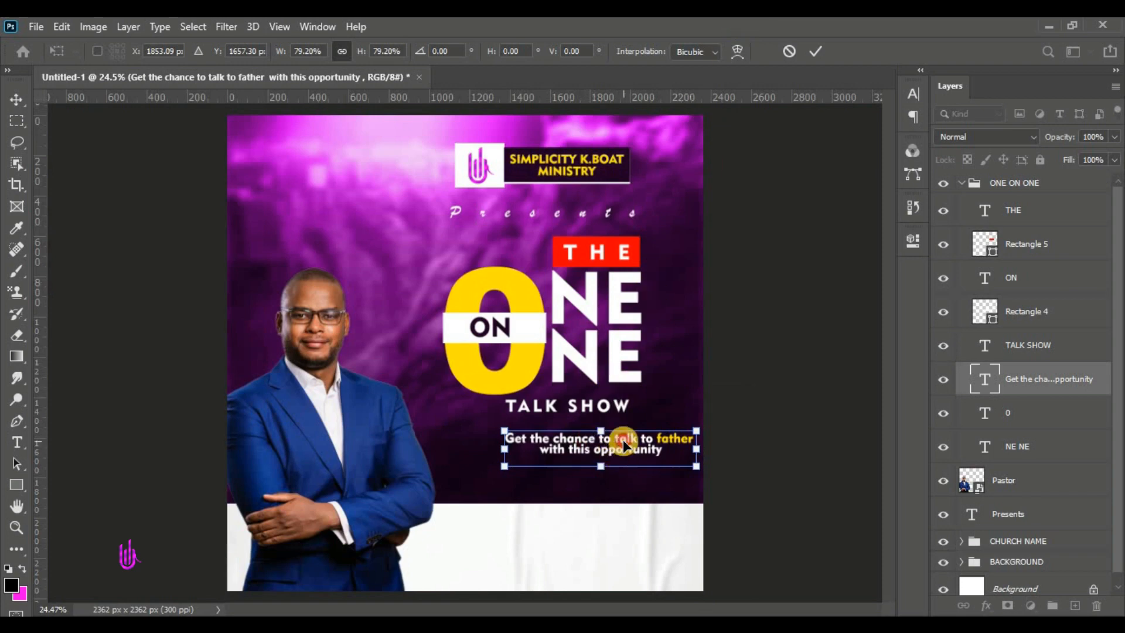
left_click_drag(618, 445, 625, 434)
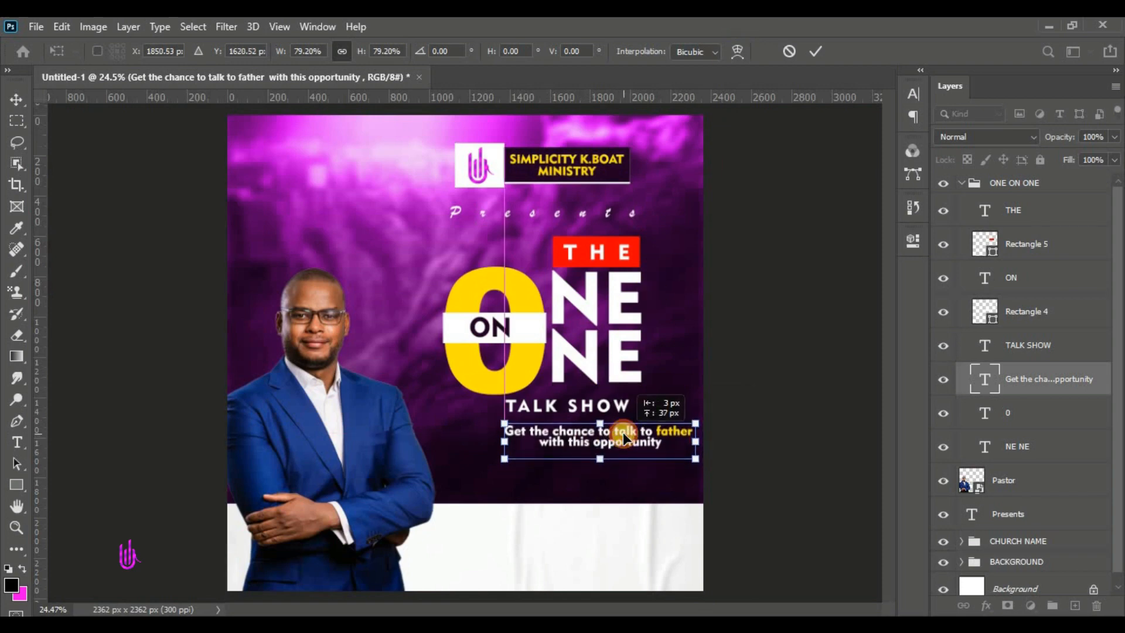
left_click(817, 51)
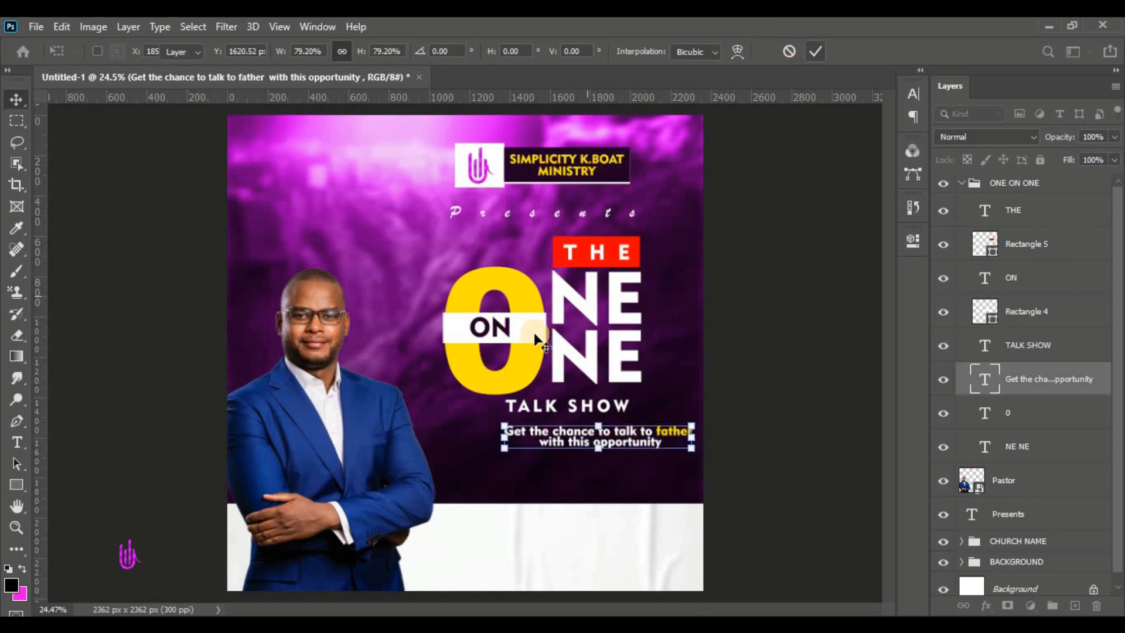
Draw a black rectangle about 242 by 128 px just before the start of the two-line sentence
left_click(16, 482)
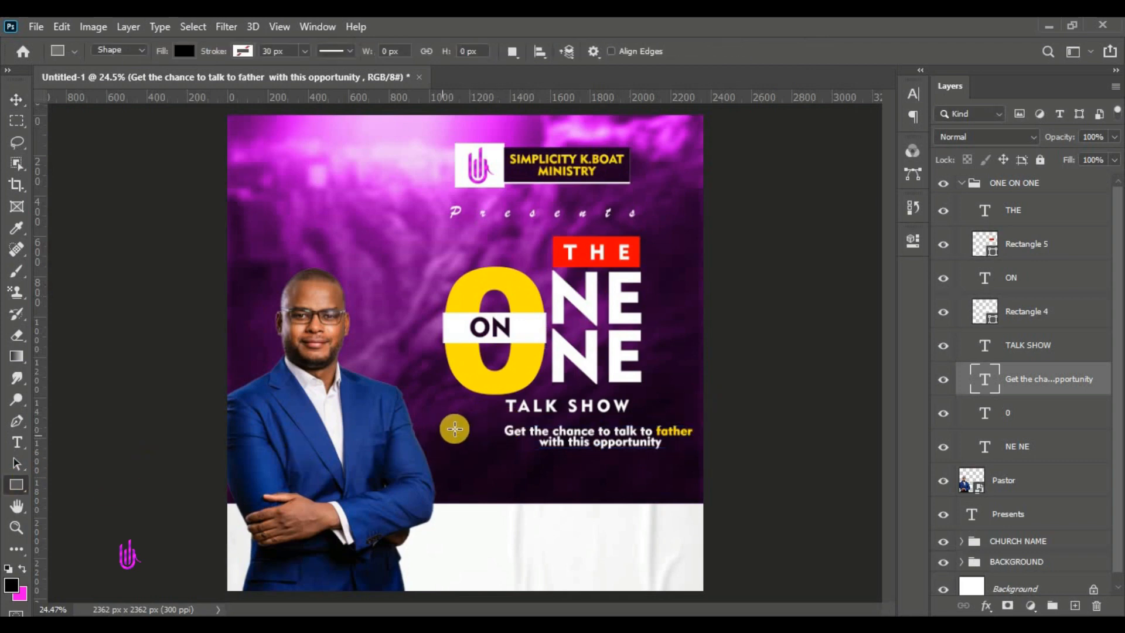
left_click_drag(454, 427, 501, 451)
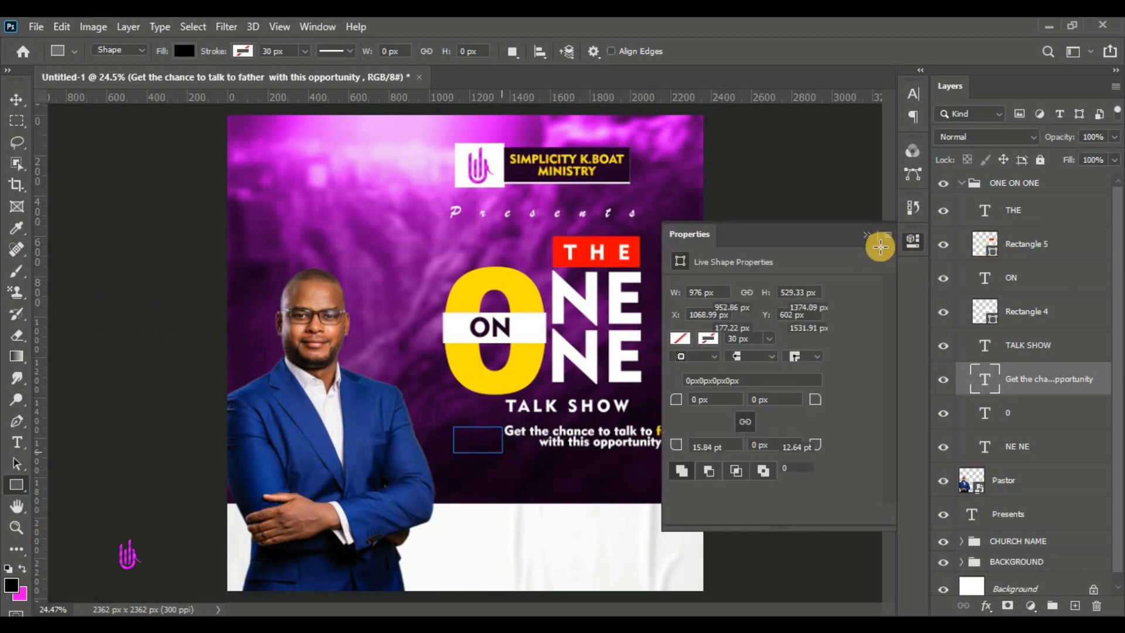
left_click(873, 235)
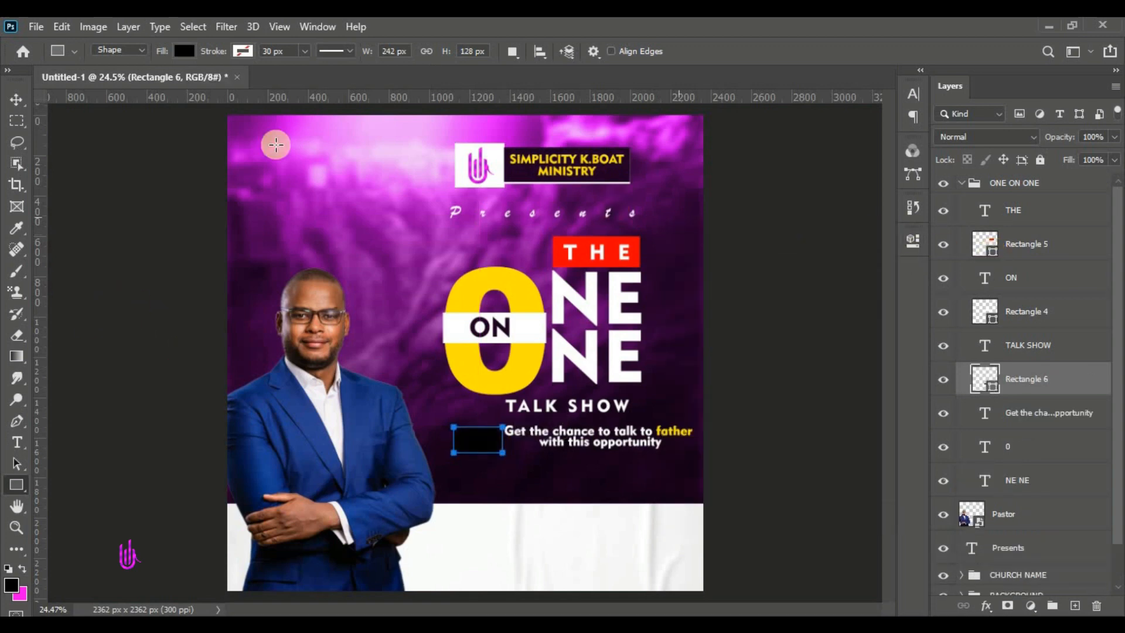
Change the fill colour of the small rectangle beside the sentence to red
left_click(17, 100)
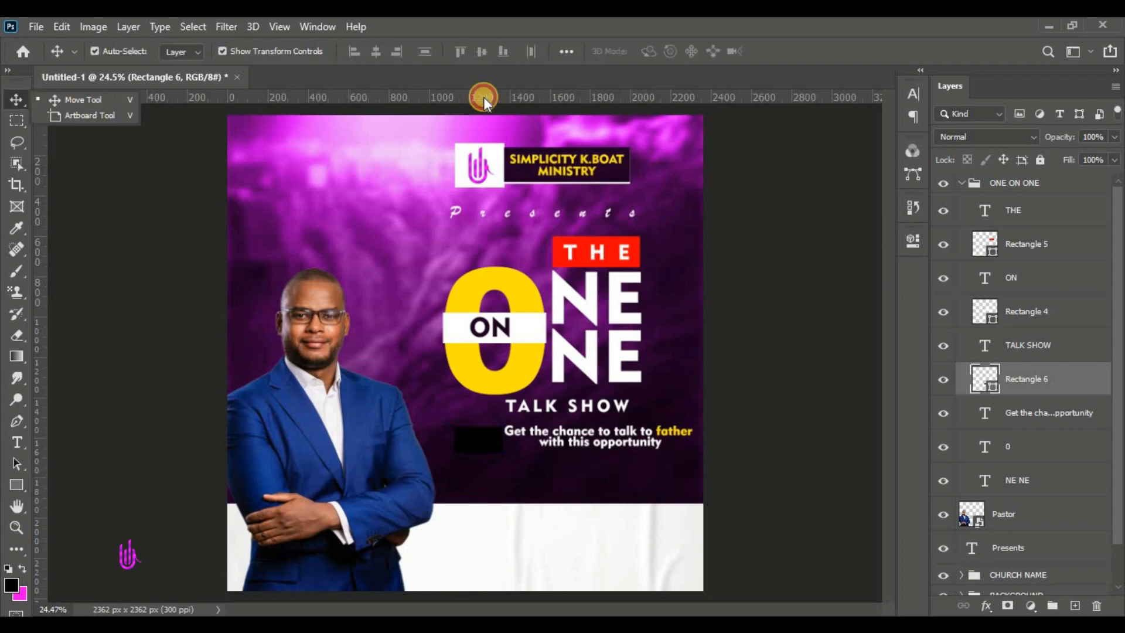
left_click(996, 389)
double_click(996, 390)
left_click_drag(818, 314, 911, 136)
left_click(997, 170)
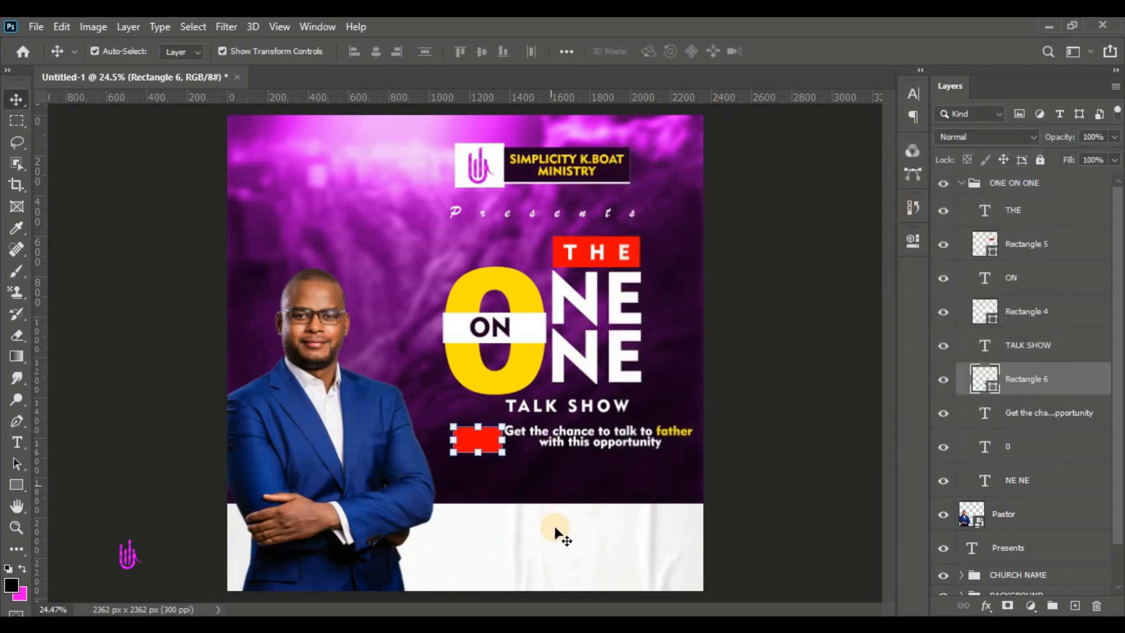
Switch to the FLYER DETAILS1 notes in Notepad, copy the word CHANCE, and return to the Photoshop flyer
key("alt+Tab")
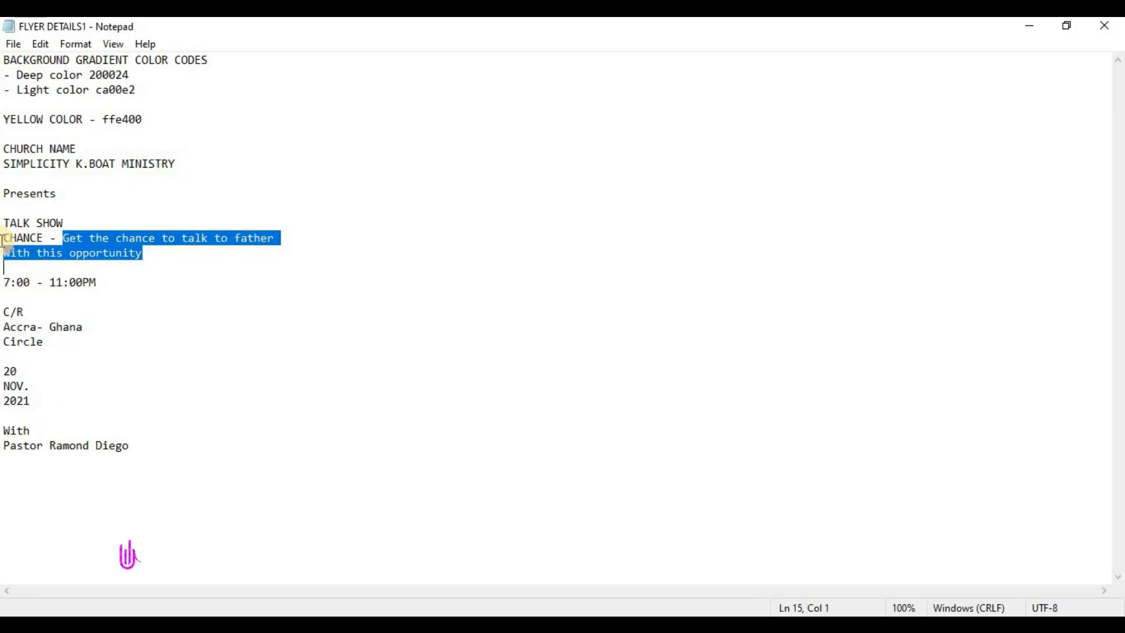
left_click_drag(4, 240, 62, 240)
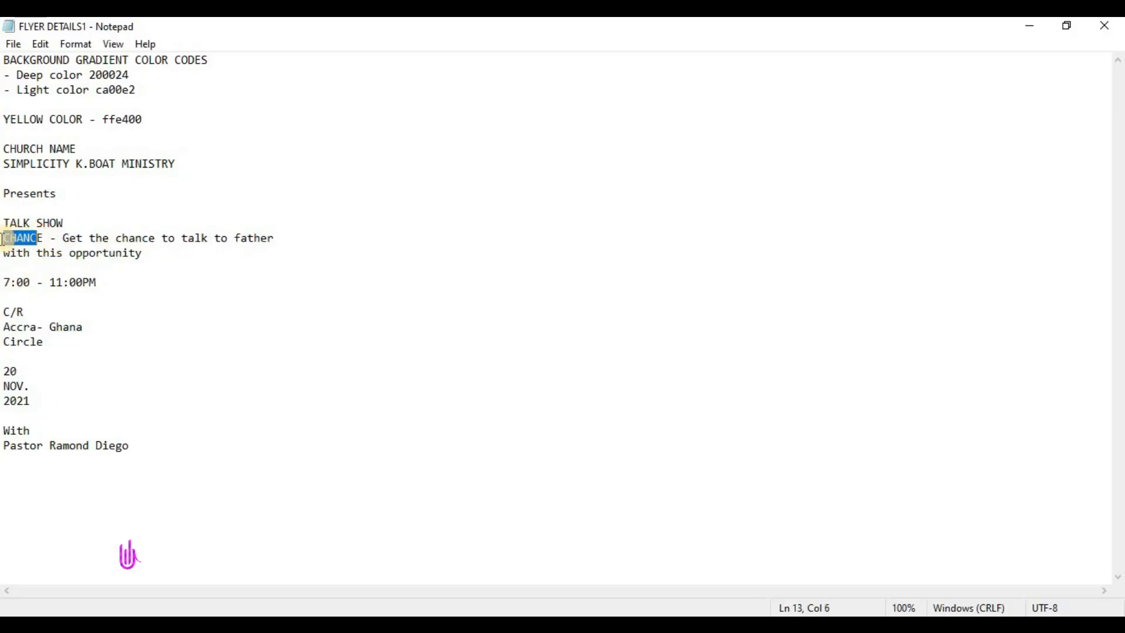
right_click(43, 241)
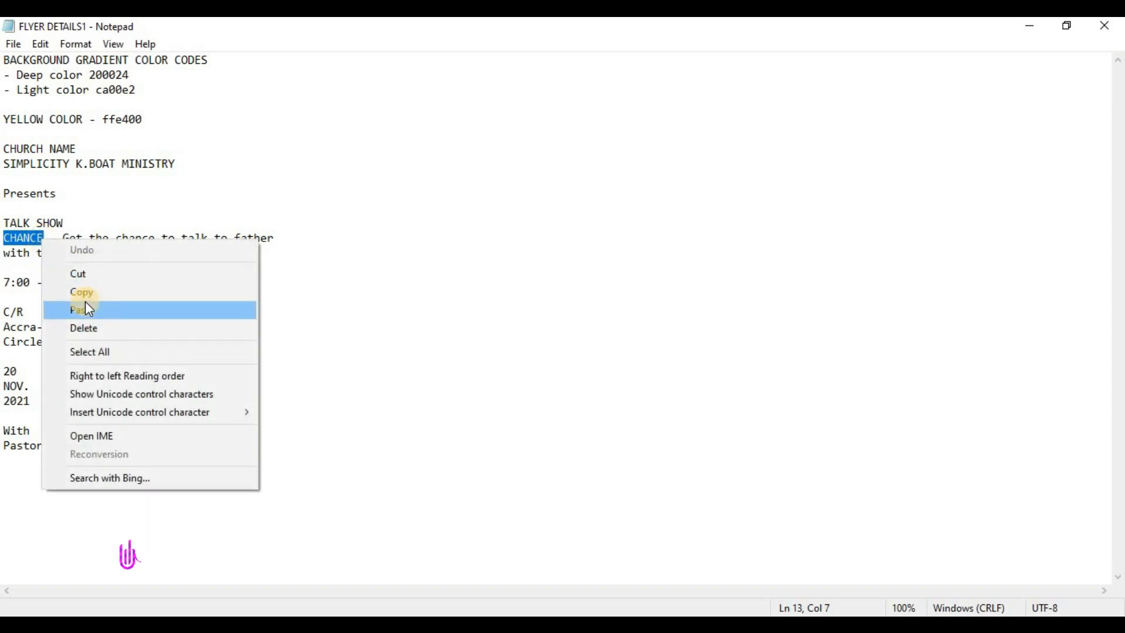
left_click(85, 303)
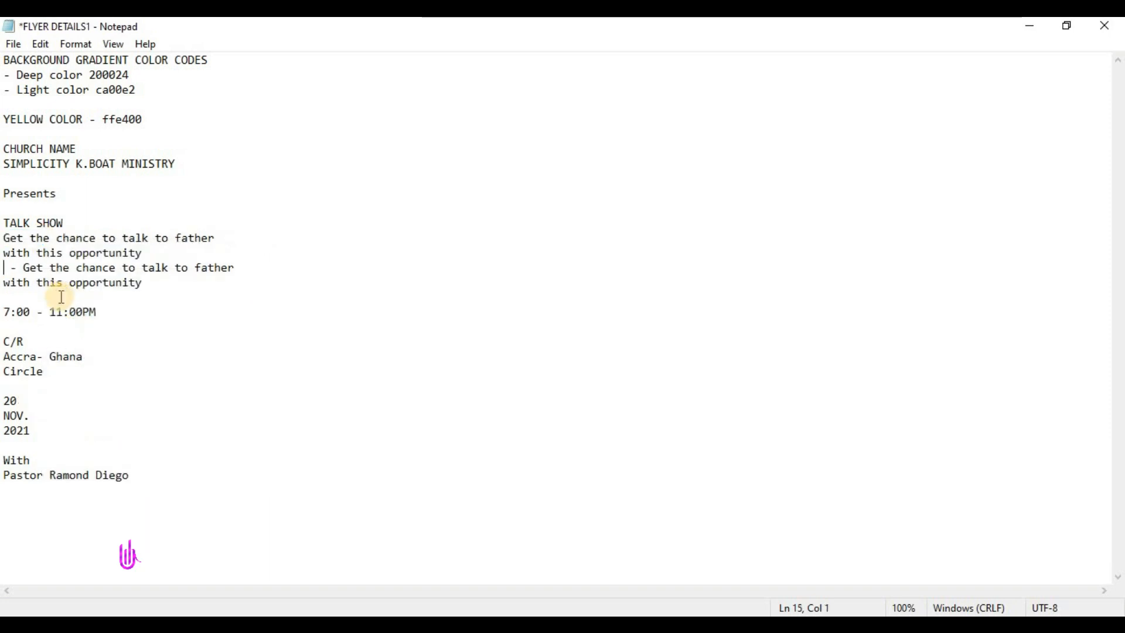
key("ctrl+z")
right_click(6, 239)
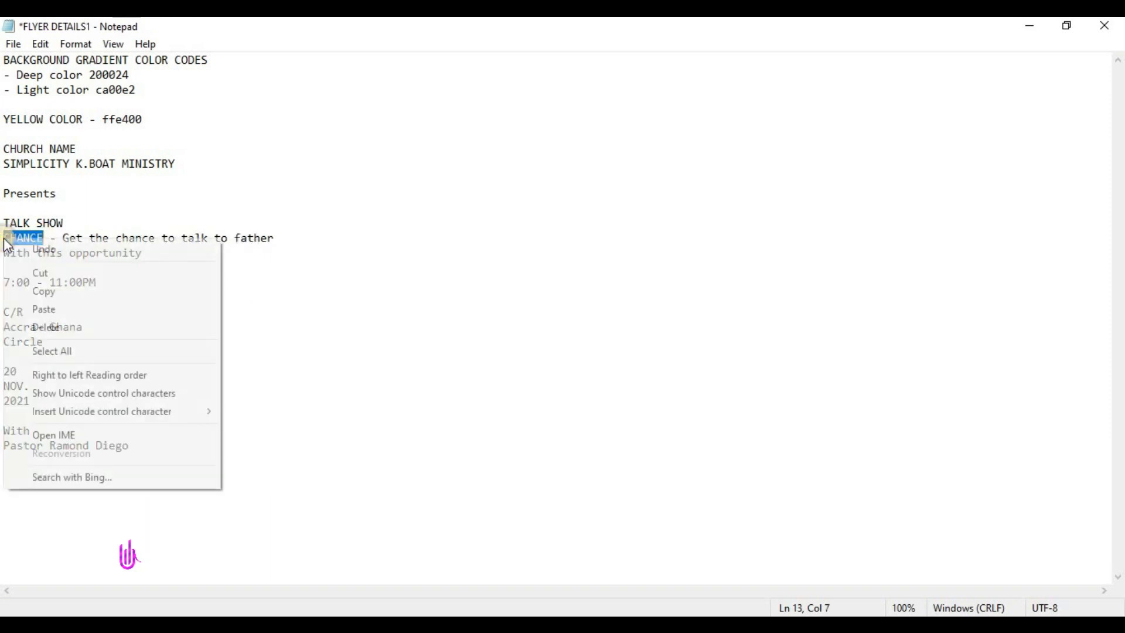
left_click(47, 291)
key("alt+Tab")
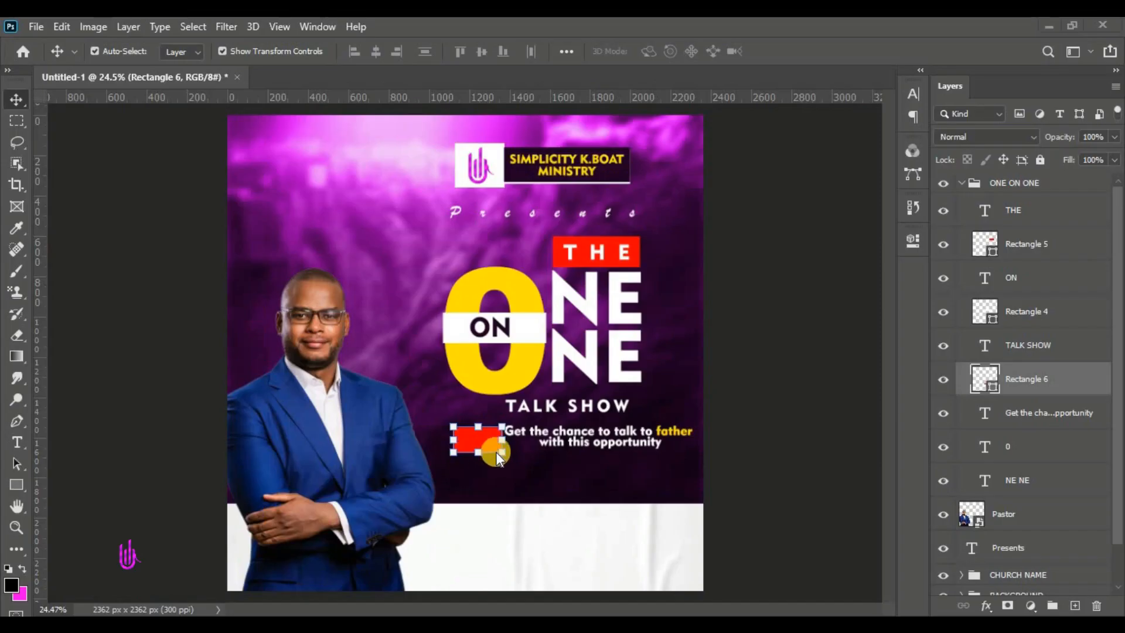
Add CHANCE as a new text layer, pasted without formatting, and move it over the small red rectangle
left_click(16, 442)
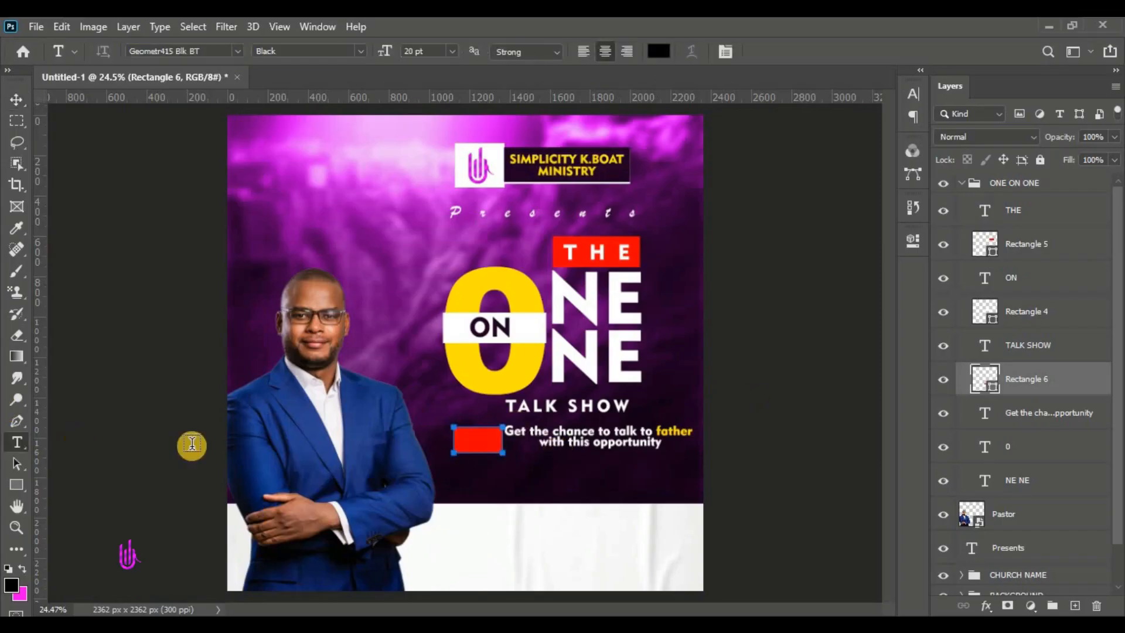
left_click(554, 473)
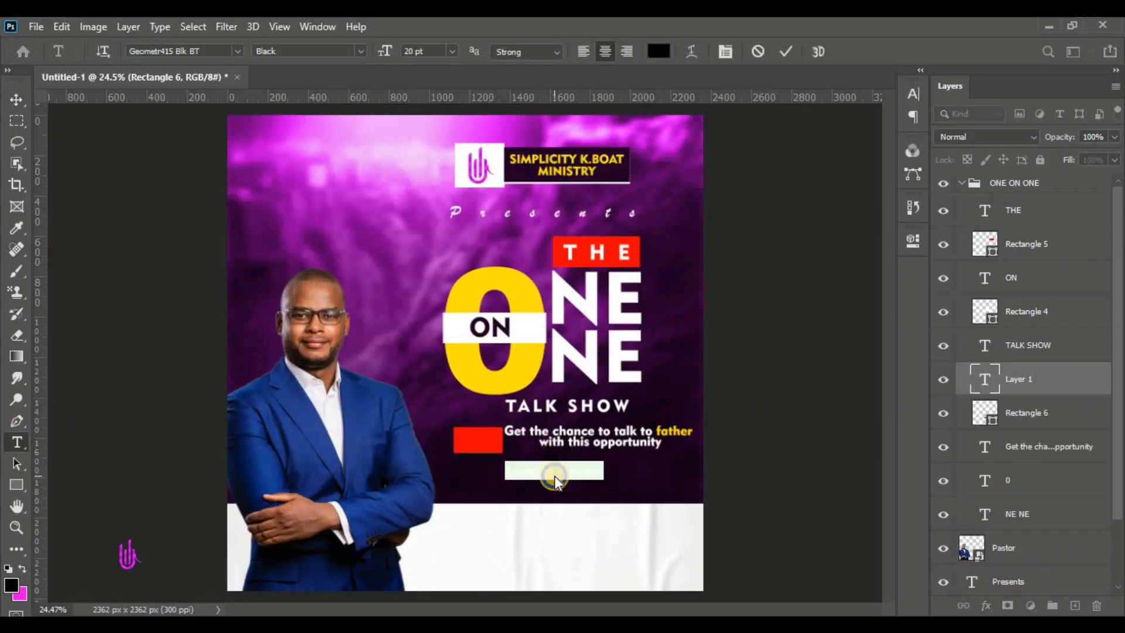
right_click(554, 473)
left_click(580, 211)
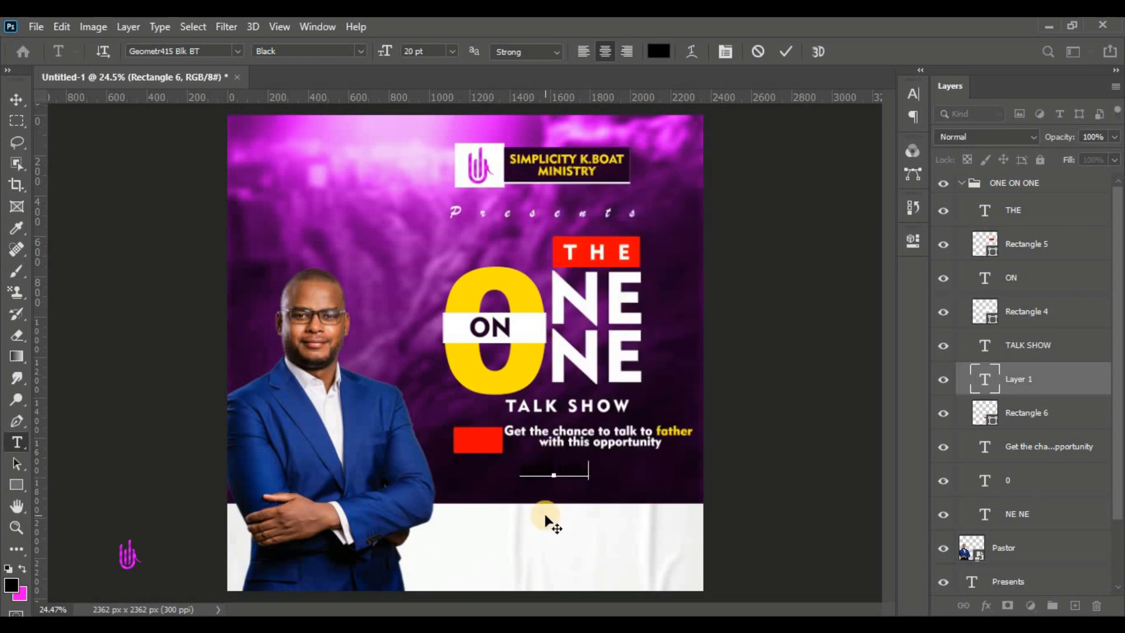
left_click_drag(548, 492, 485, 470)
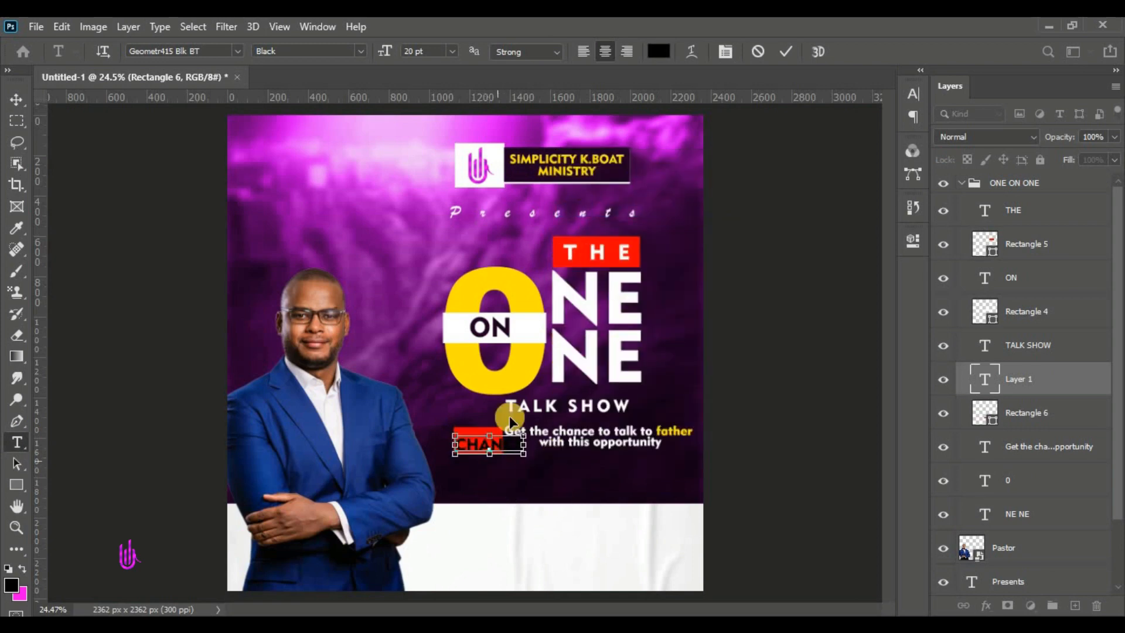
Colour the whole word CHANCE white, ffffff
key("ctrl+a")
left_click(651, 51)
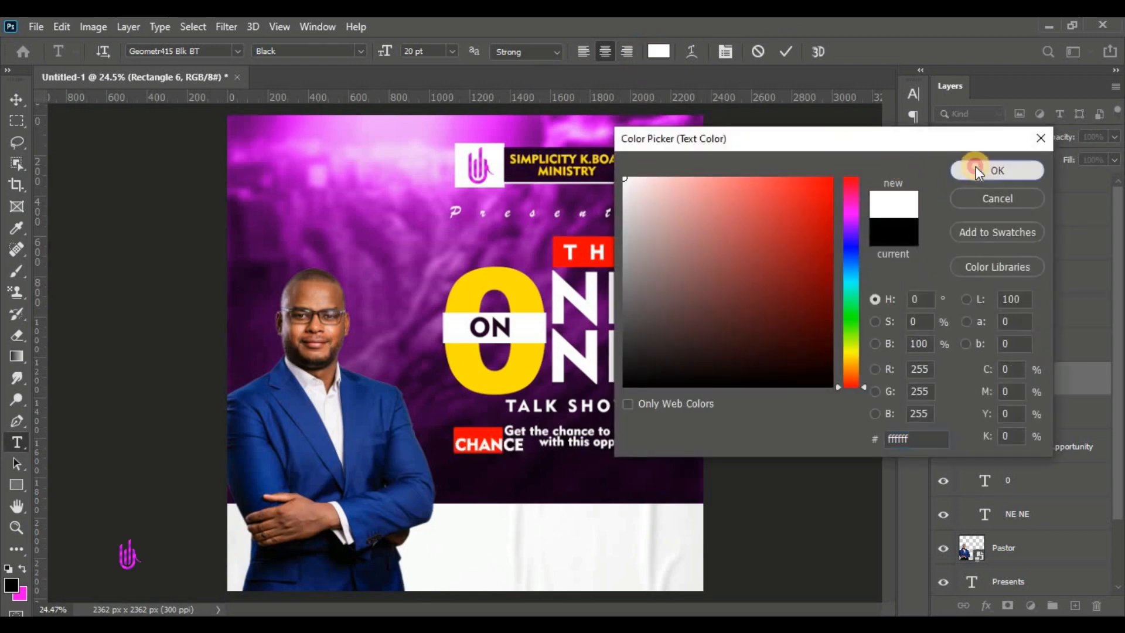
left_click(974, 170)
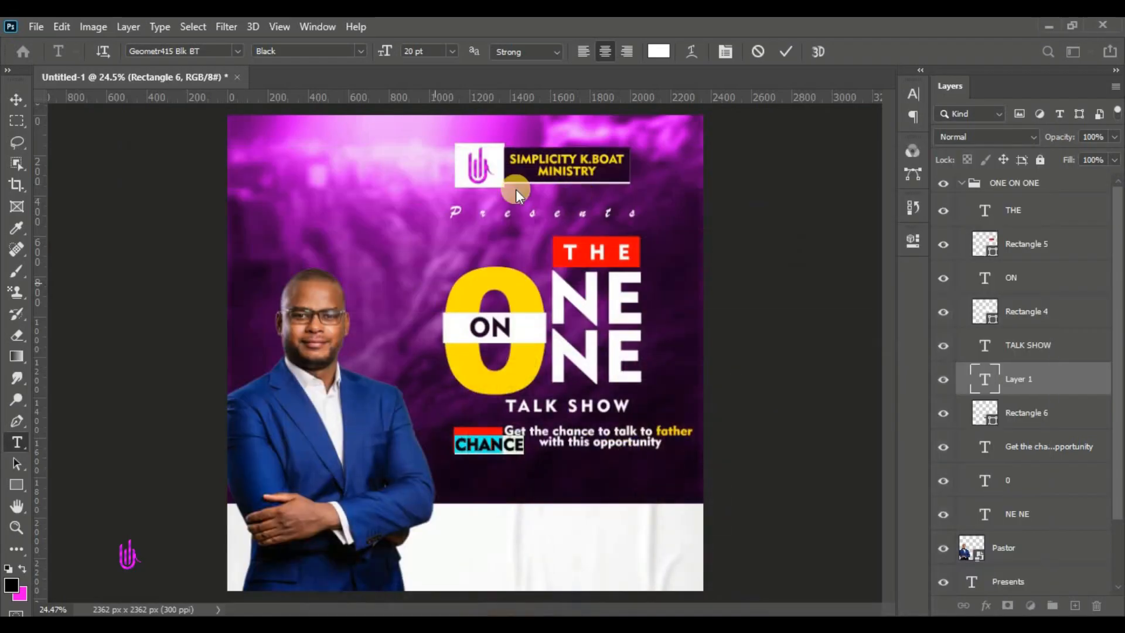
Reduce the CHANCE text to 13 pt so it fits inside the red rectangle, and commit it
left_click(430, 51)
key("Return")
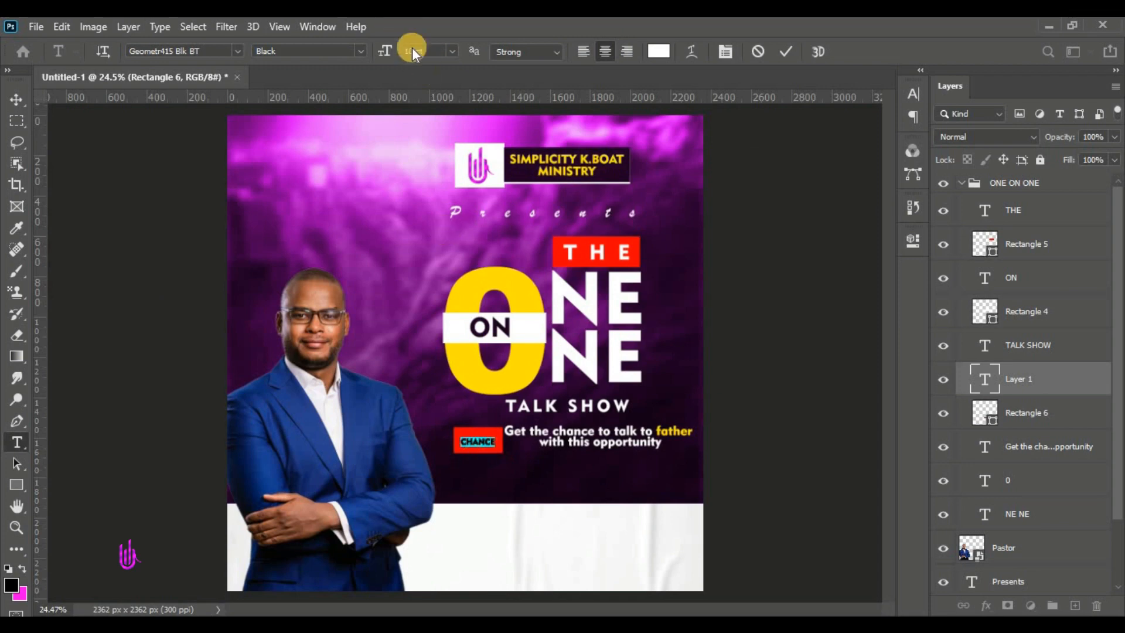
left_click(436, 50)
left_click_drag(437, 50, 402, 51)
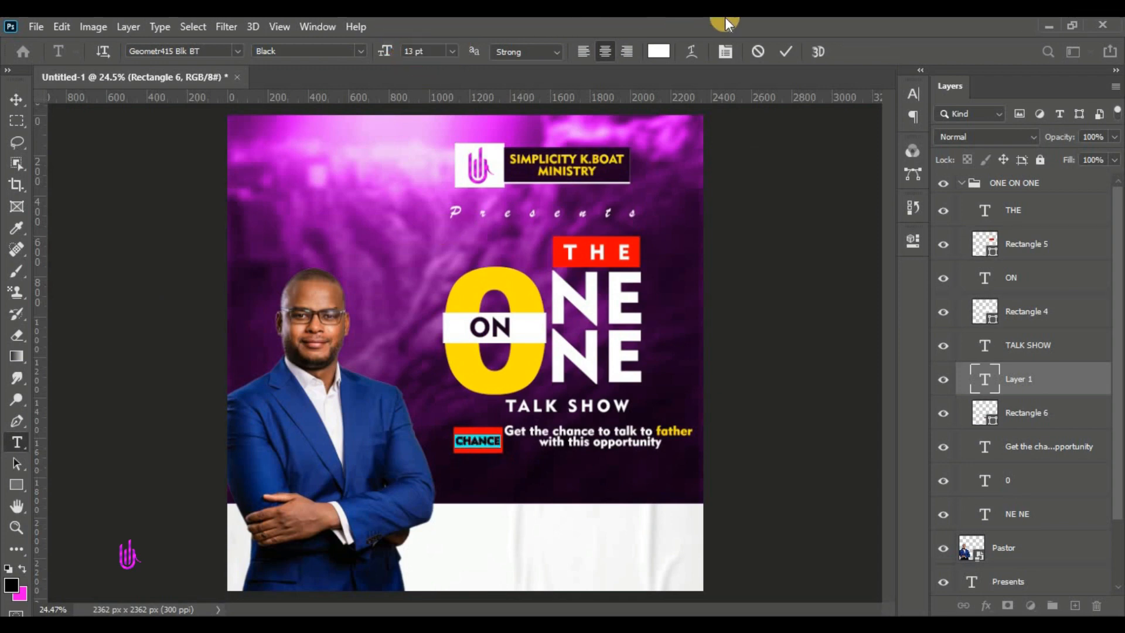
left_click(785, 51)
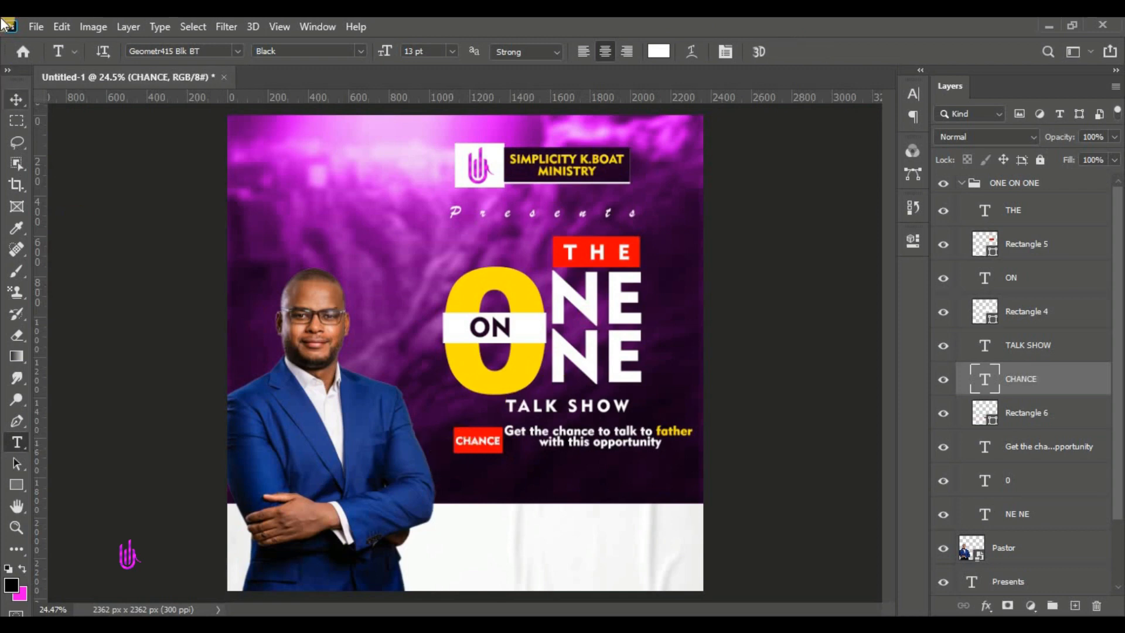
Nudge the two-line sentence slightly down so it lines up with the red CHANCE label
left_click(16, 99)
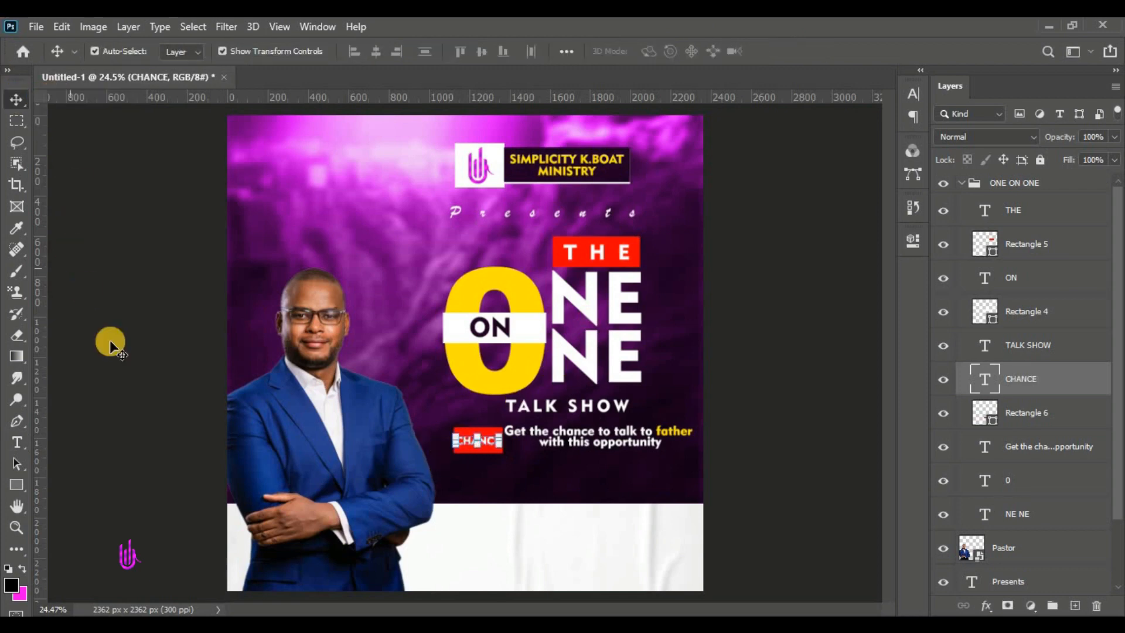
left_click(597, 439)
left_click_drag(576, 443, 575, 446)
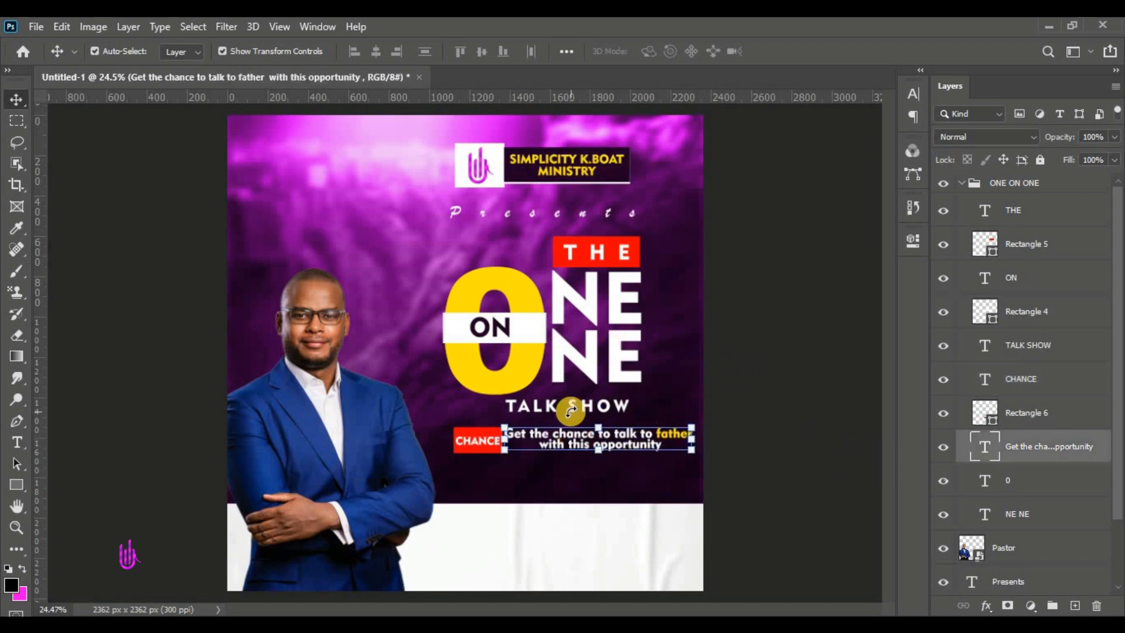
Collapse the ONE ON ONE layer group and check what it contains by hiding and showing it
left_click(958, 185)
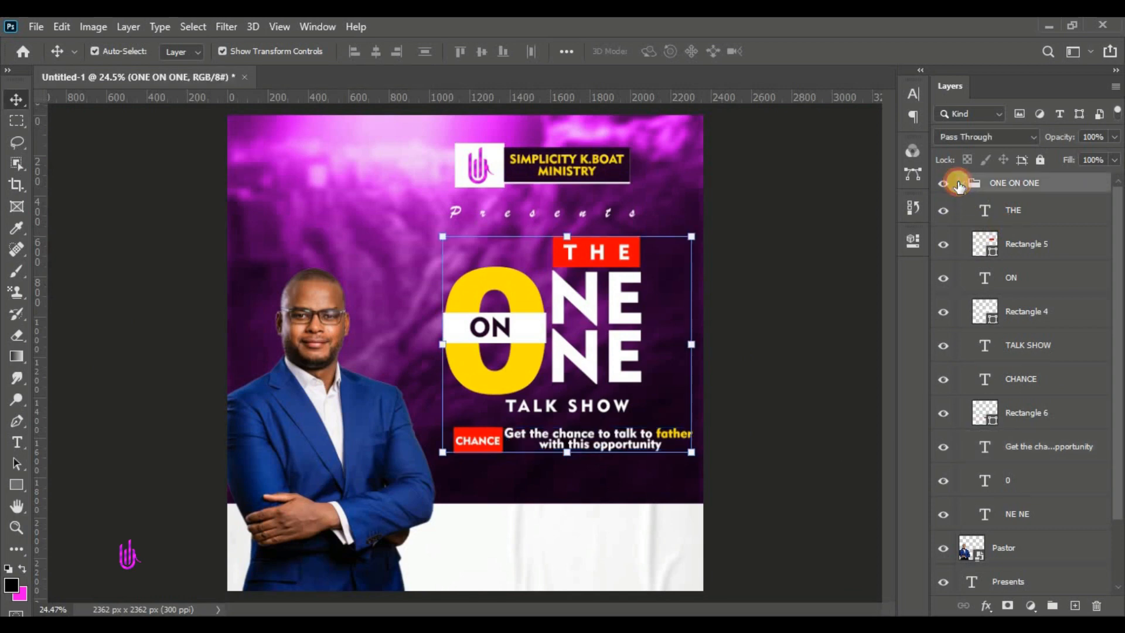
left_click(962, 186)
left_click(944, 183)
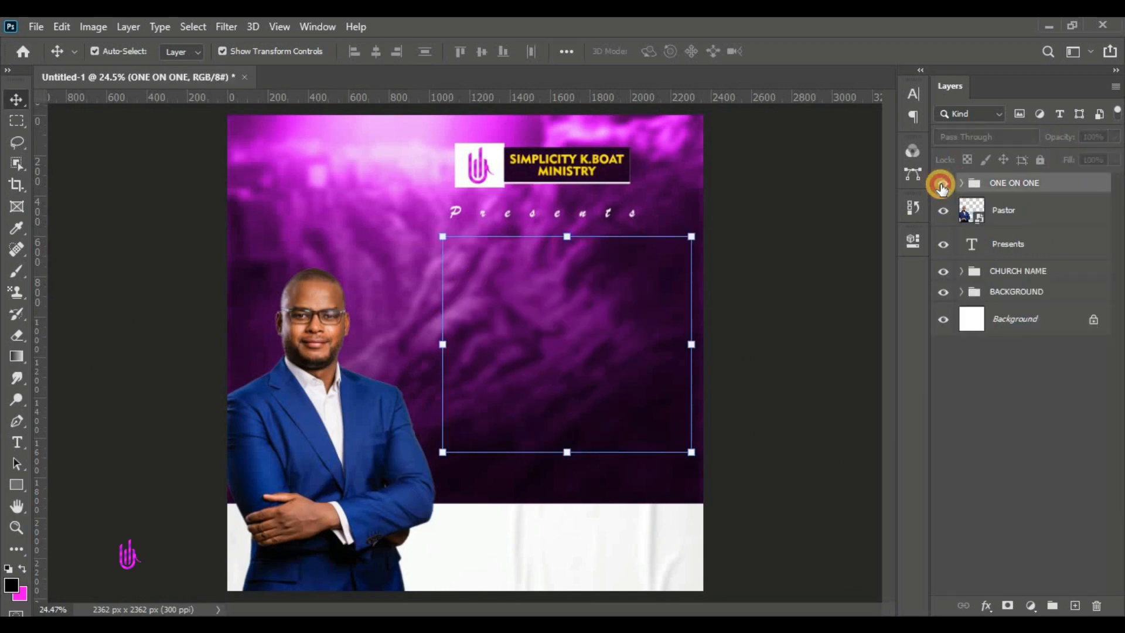
left_click(943, 182)
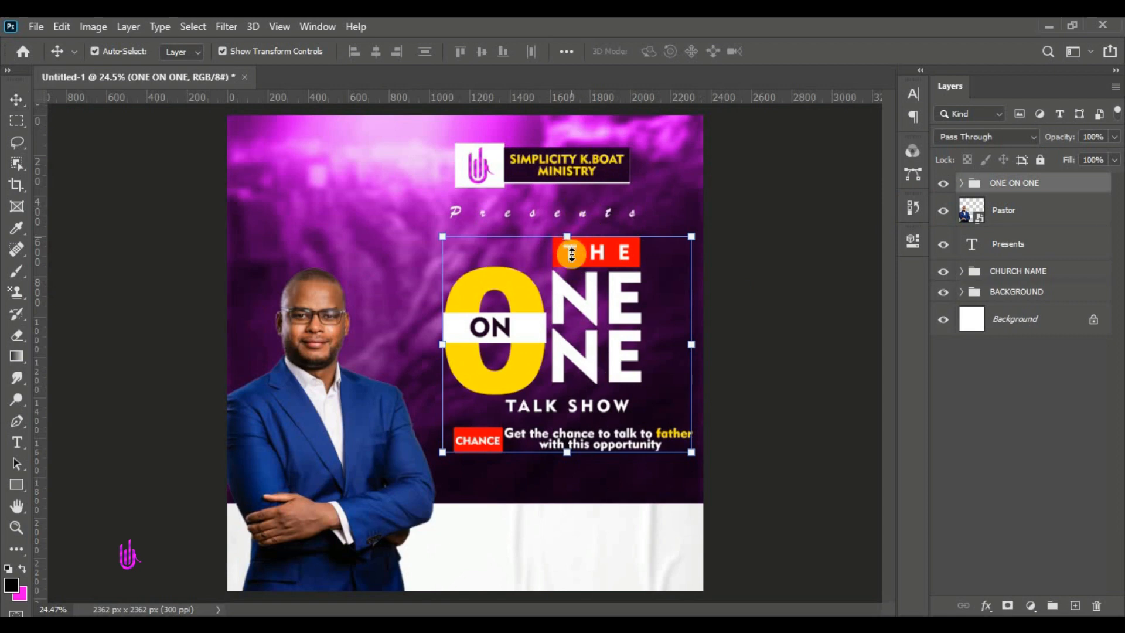
Scale the ONE ON ONE group to 93.31% and move it up beneath Presents and slightly closer to the pastor
key("ctrl+t")
left_click_drag(690, 450, 679, 440)
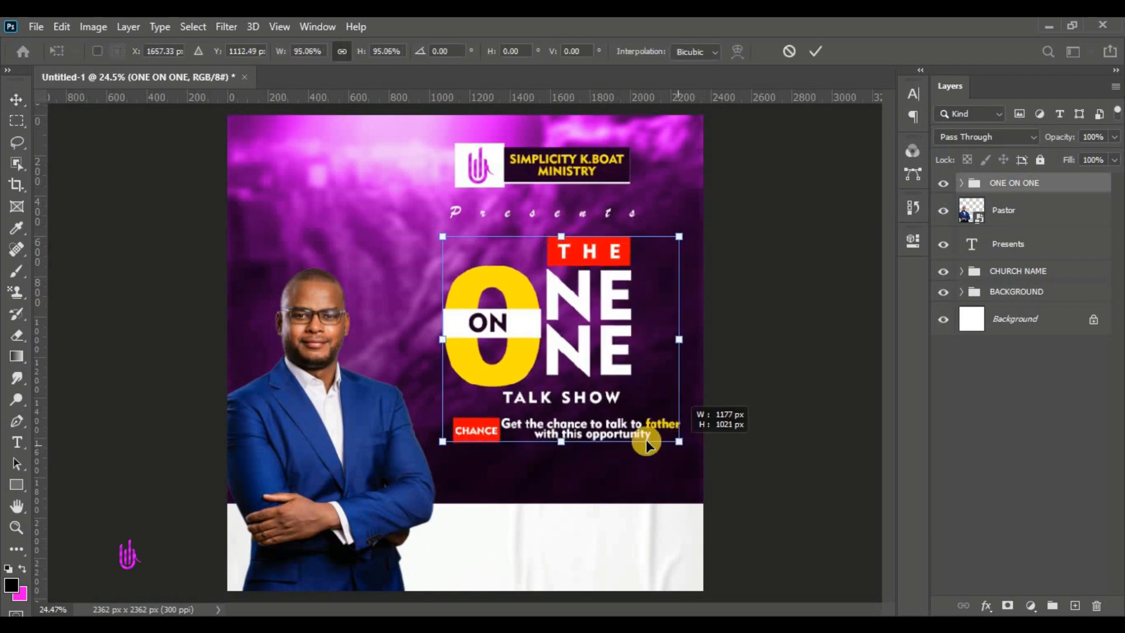
mouse_move(580, 387)
left_mouse_down()
mouse_move(586, 364)
mouse_move(586, 378)
left_mouse_up()
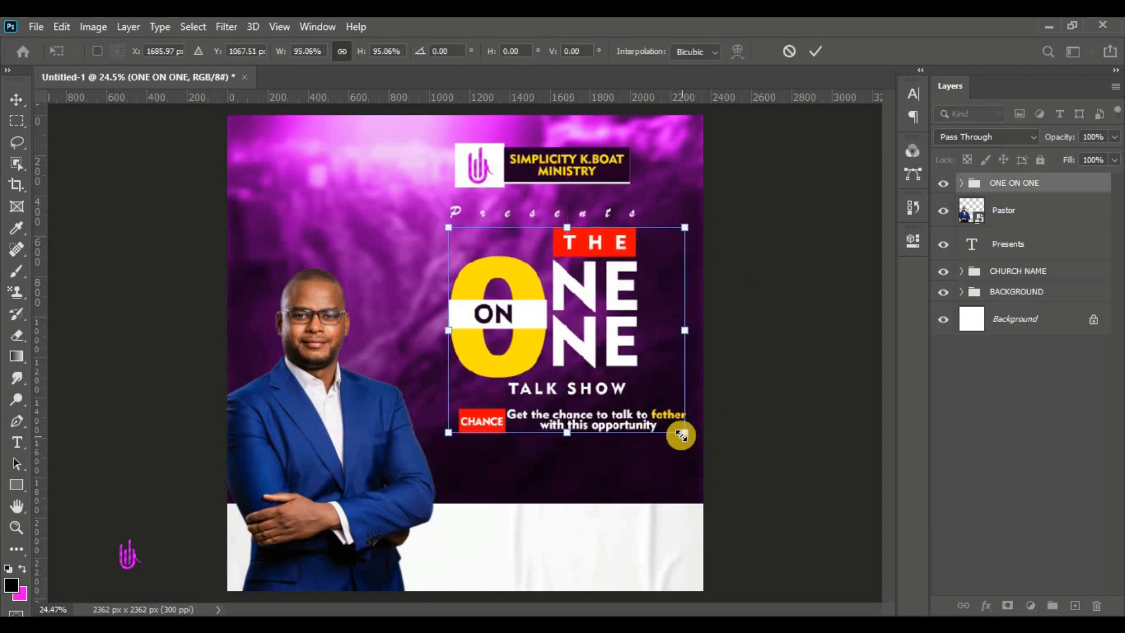
left_click_drag(684, 432, 680, 428)
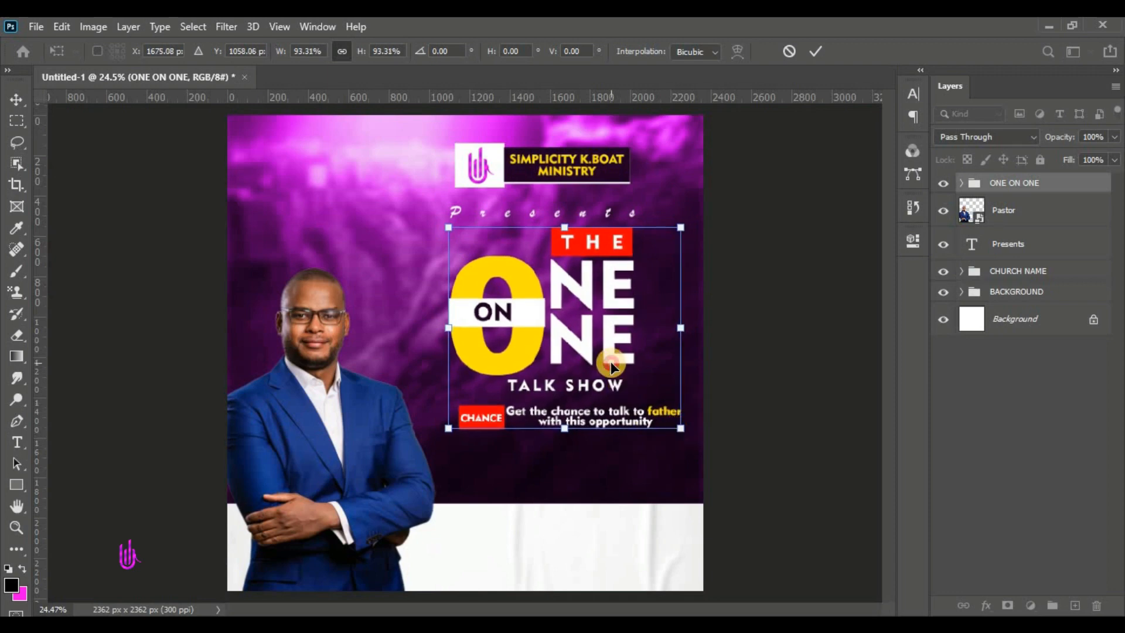
left_click_drag(610, 367, 601, 368)
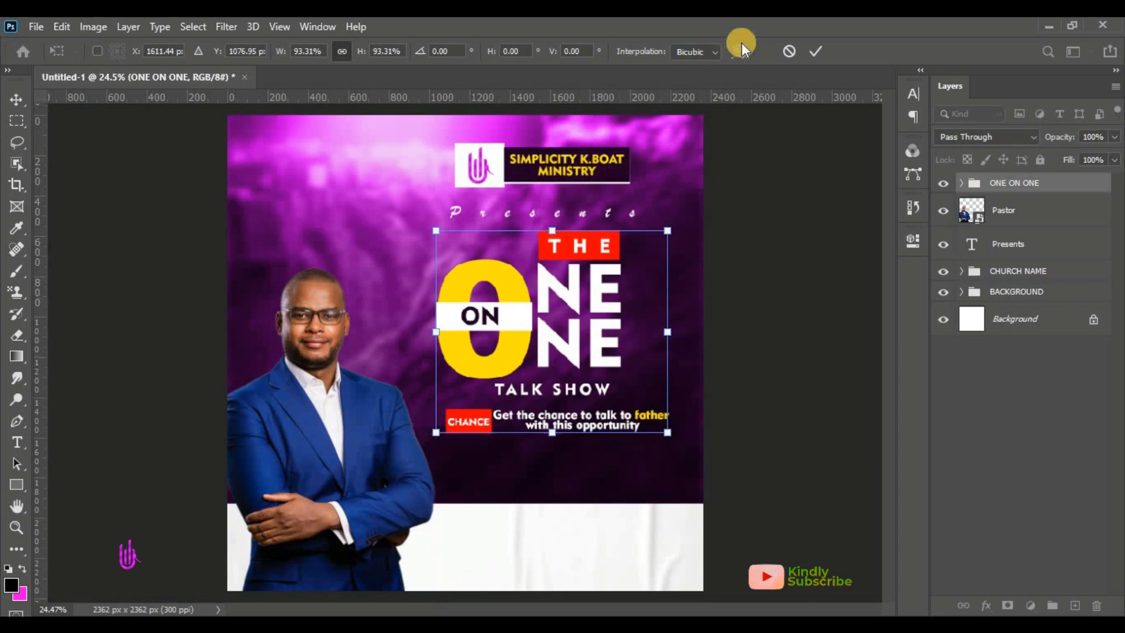
left_click(822, 47)
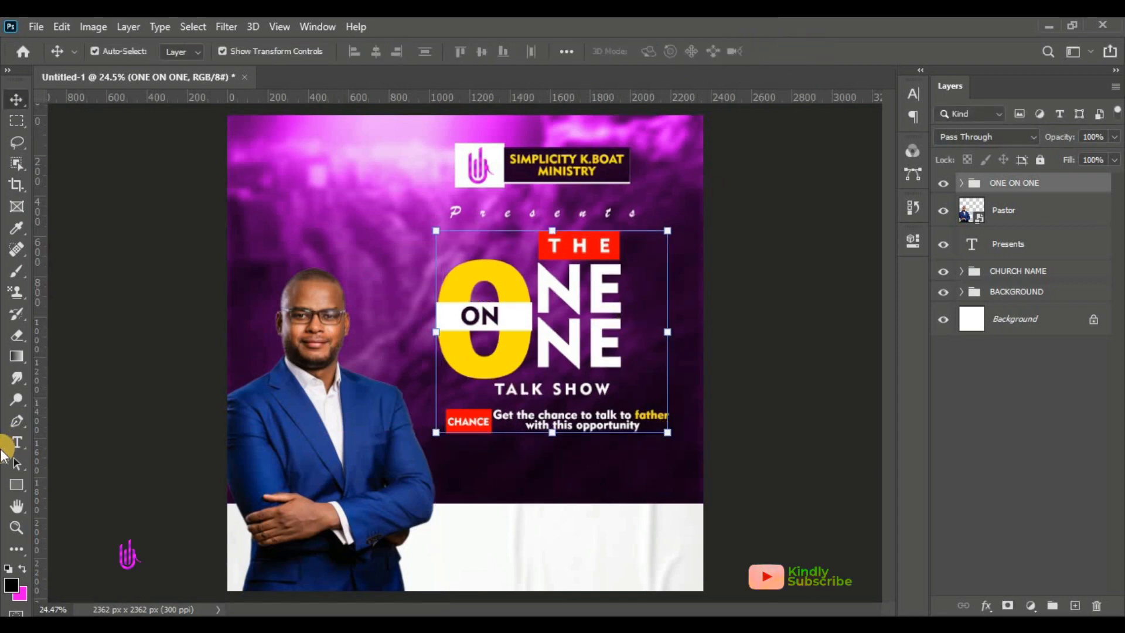
Copy 7:00 - 11:00PM from the Notepad details and paste it without formatting as new text below the sentence
left_click(16, 442)
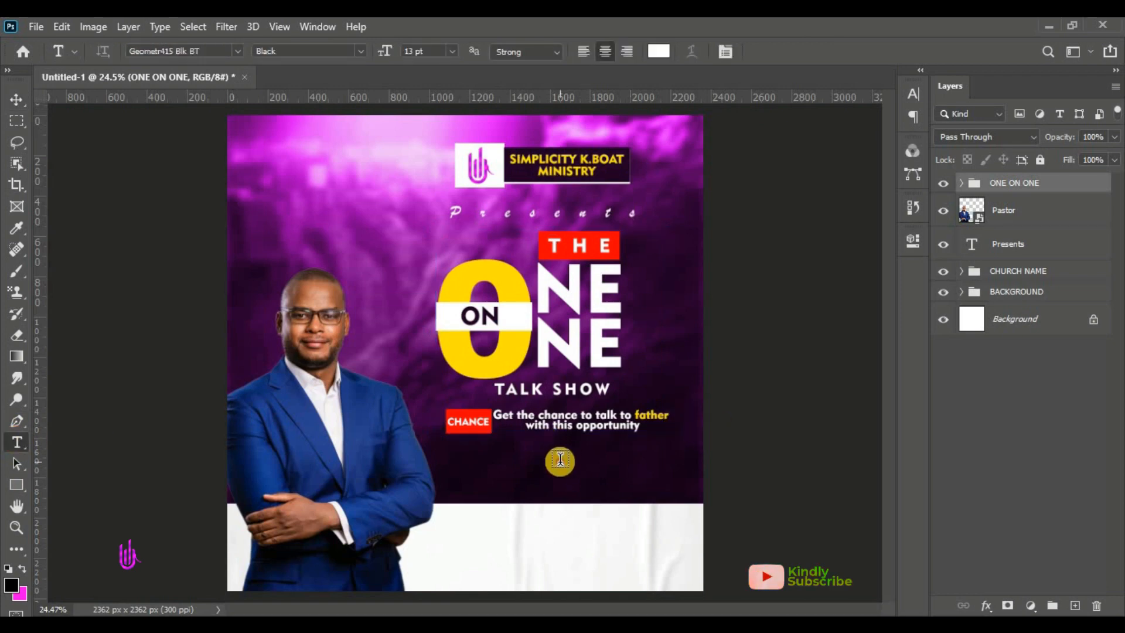
left_click(560, 459)
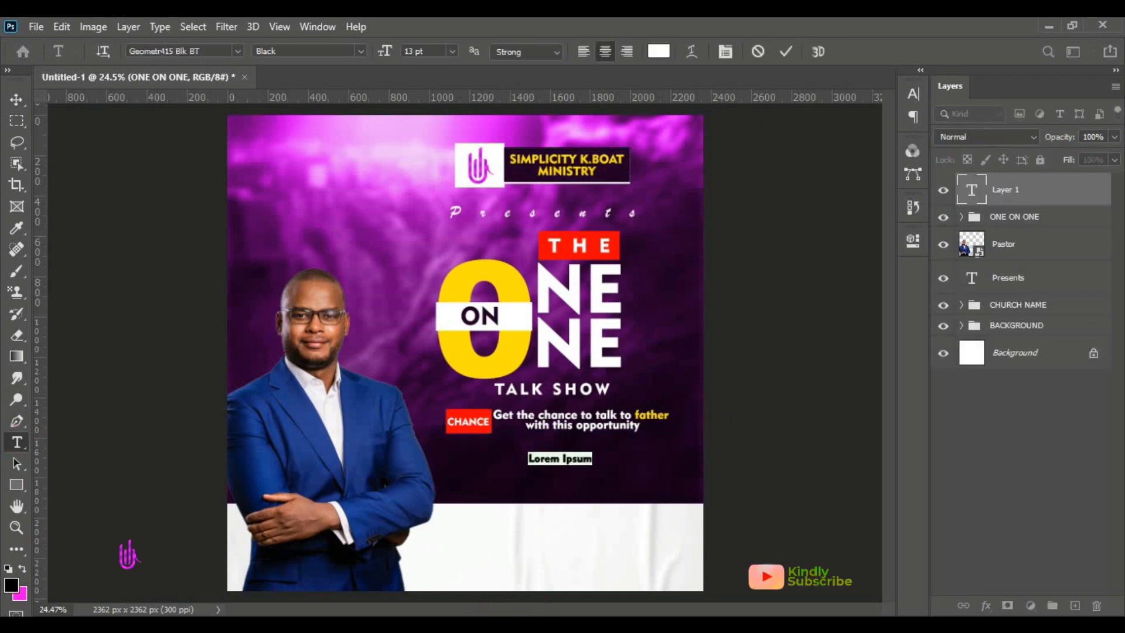
key("alt+Tab")
left_click_drag(3, 285, 131, 284)
right_click(38, 283)
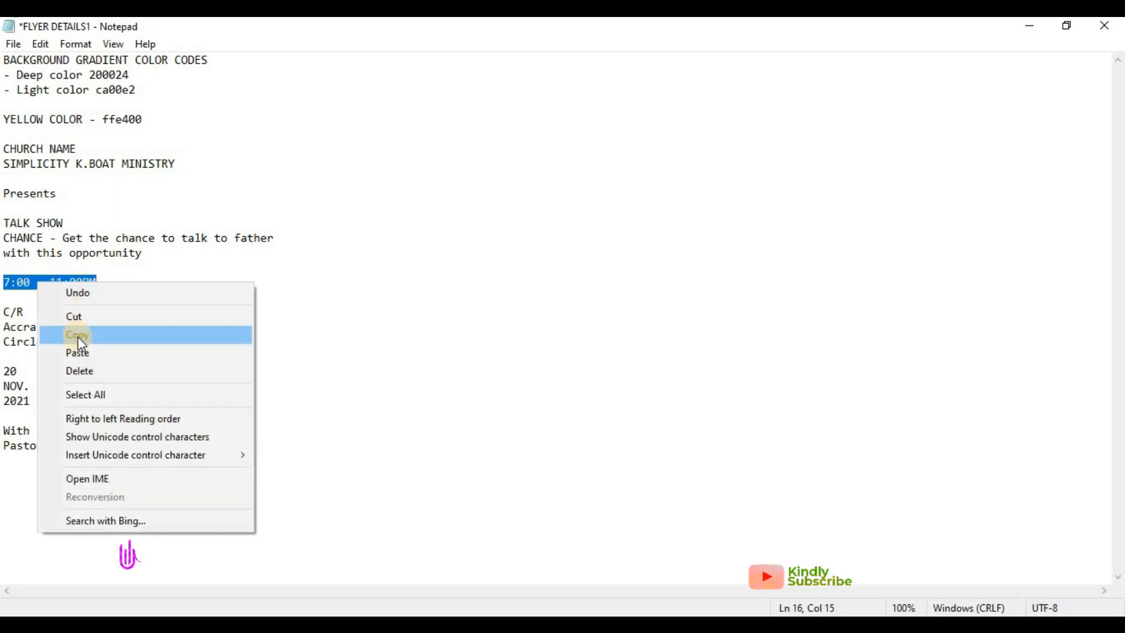
left_click(78, 334)
key("alt+Tab")
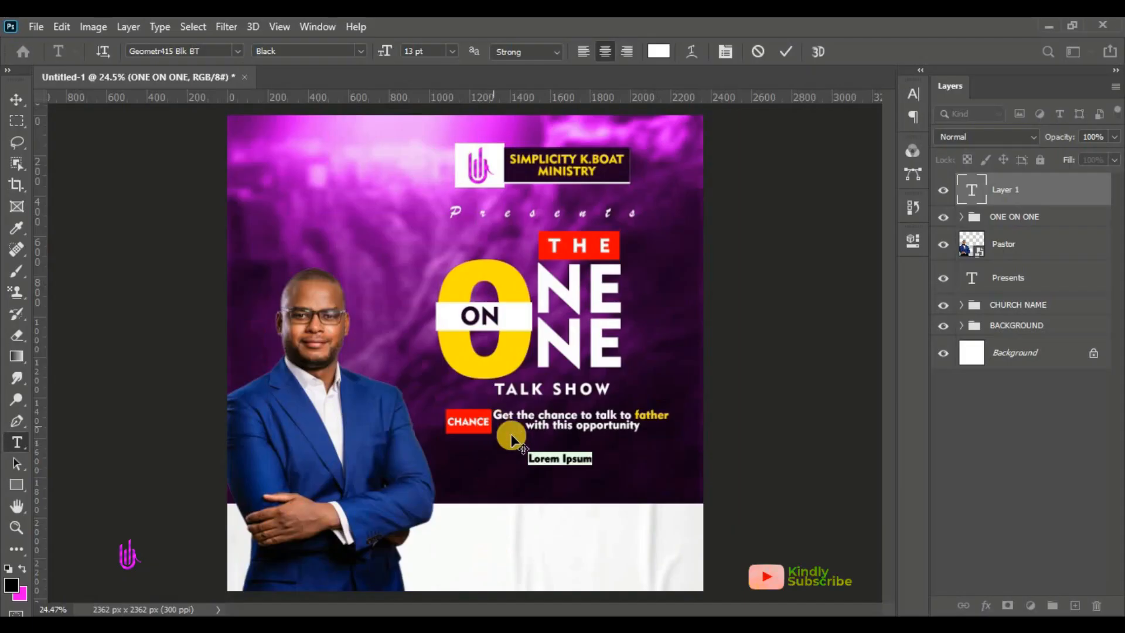
right_click(564, 463)
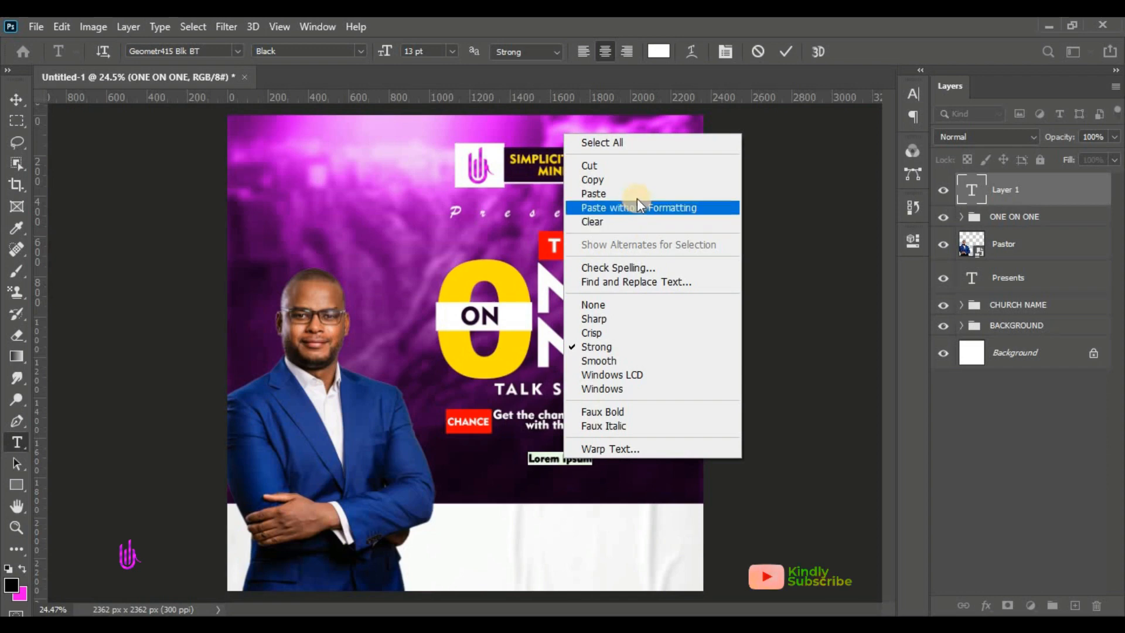
left_click(637, 206)
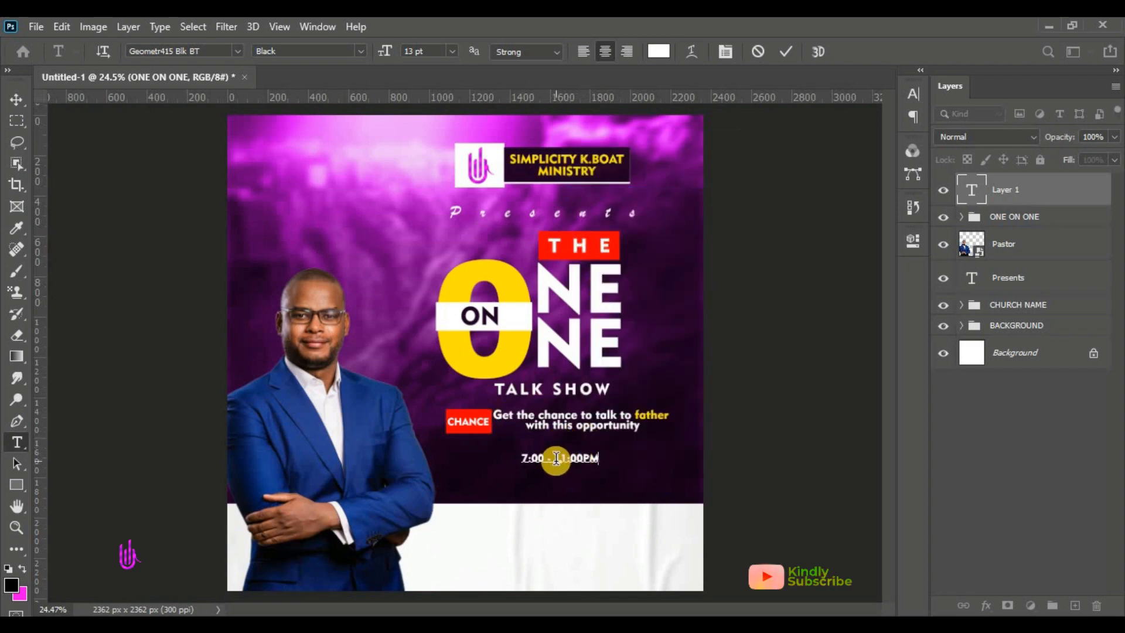
Remove the dash between the two times and put 11:00PM on a second line beneath 7:00
key("Left")
key("Left")
key("Left")
key("Left")
key("Left")
key("Left")
key("Left")
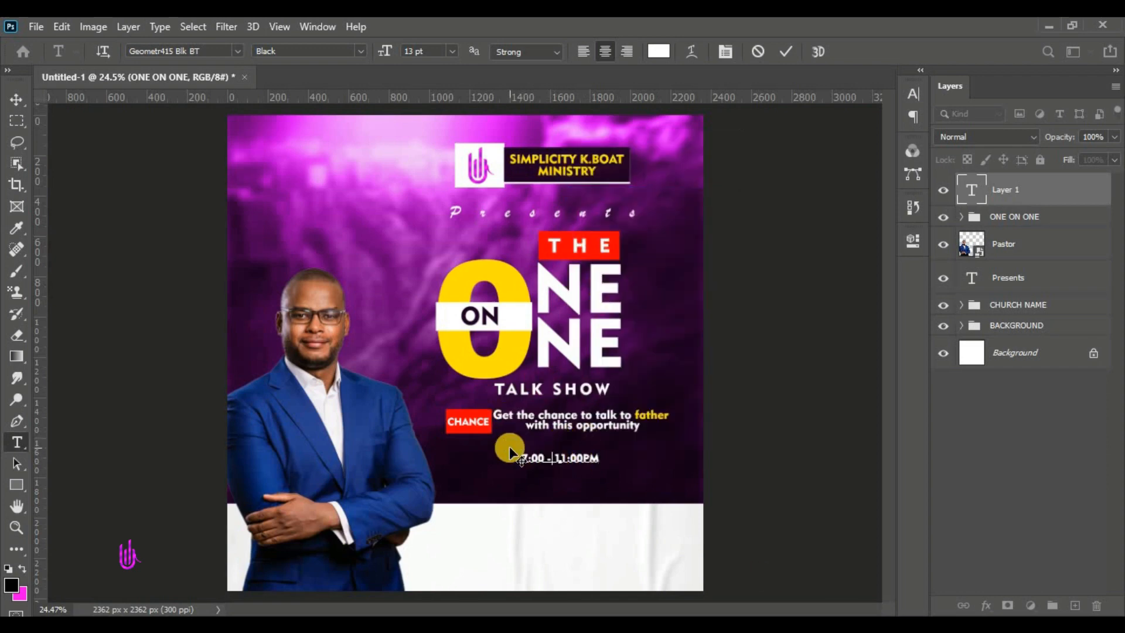
key("BackSpace")
key("BackSpace")
key("BackSpace")
key("Return")
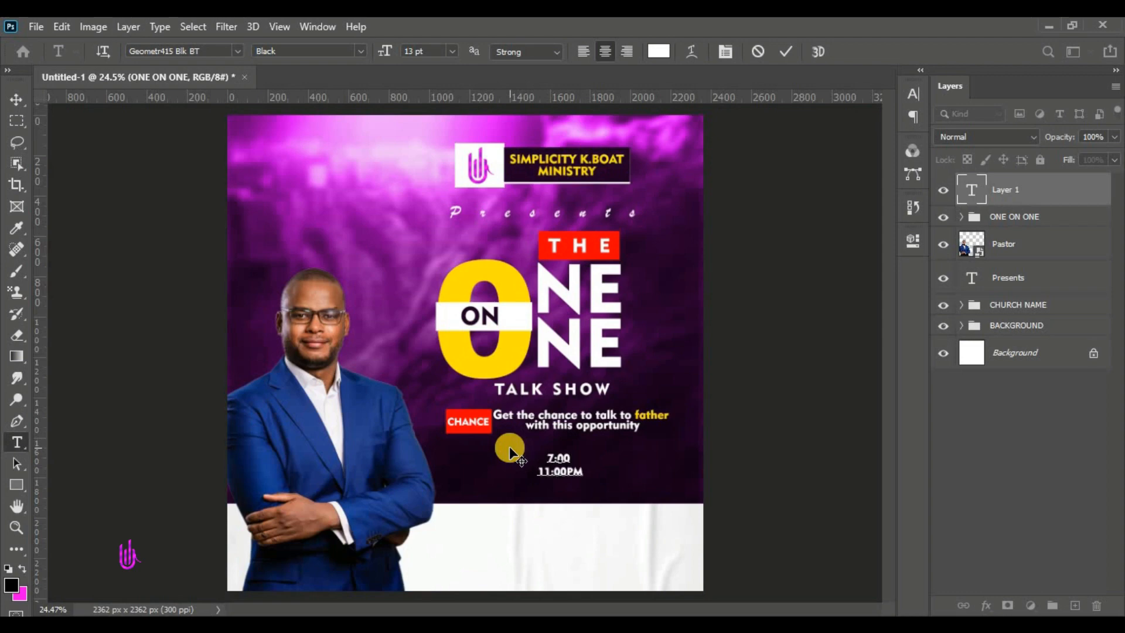
Remove PM from the second line of the time text and set both times to 20 pt
key("ctrl+a")
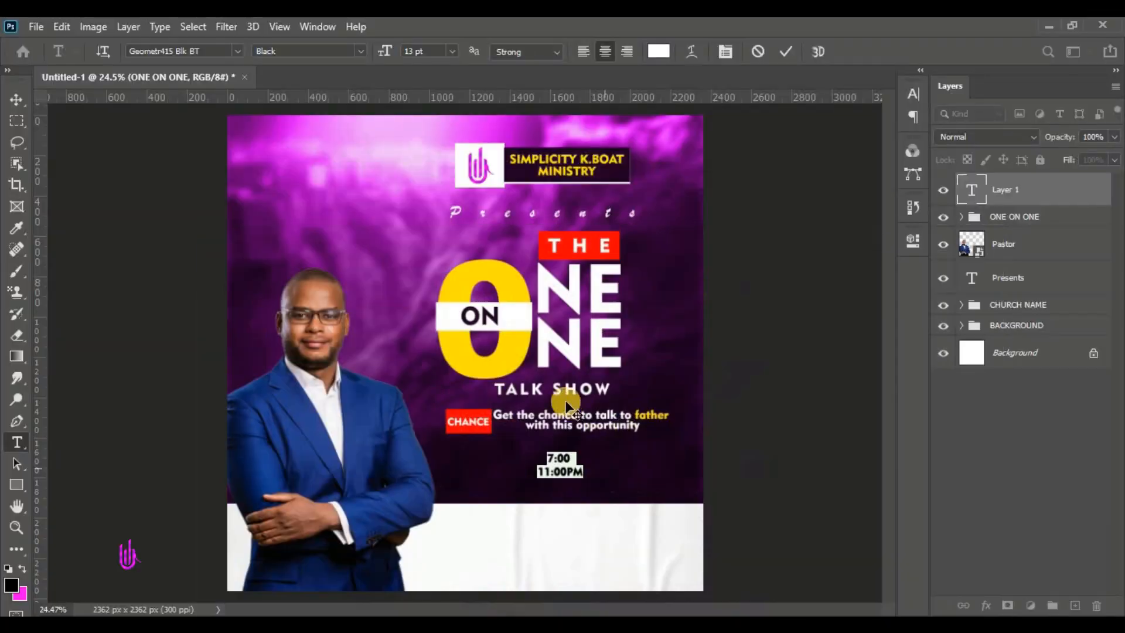
left_click(568, 472)
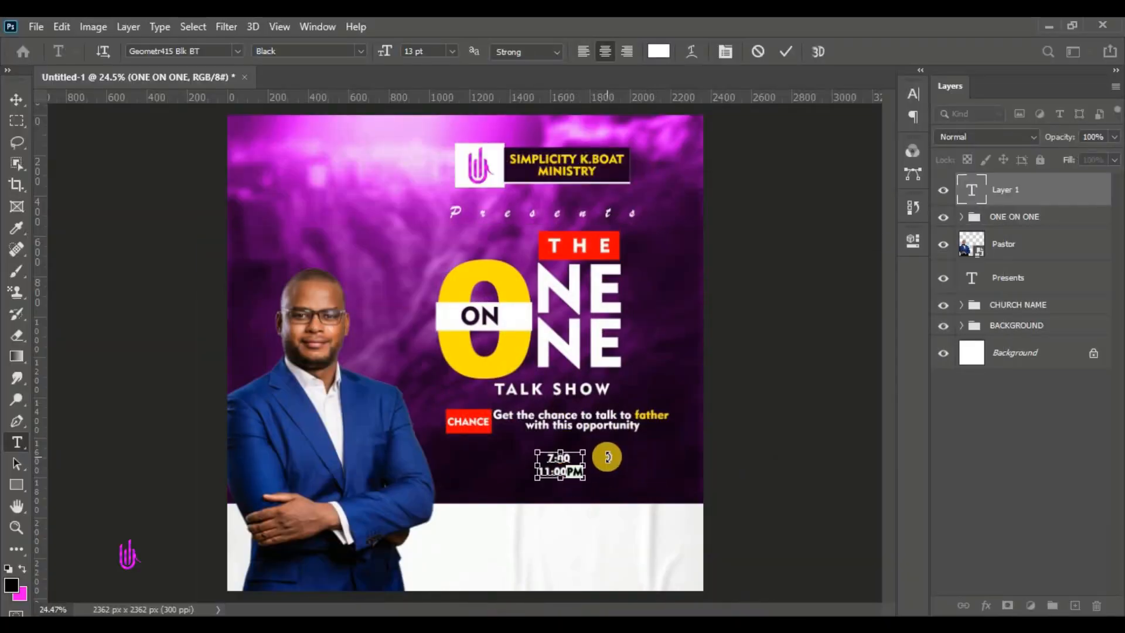
key("ctrl+a")
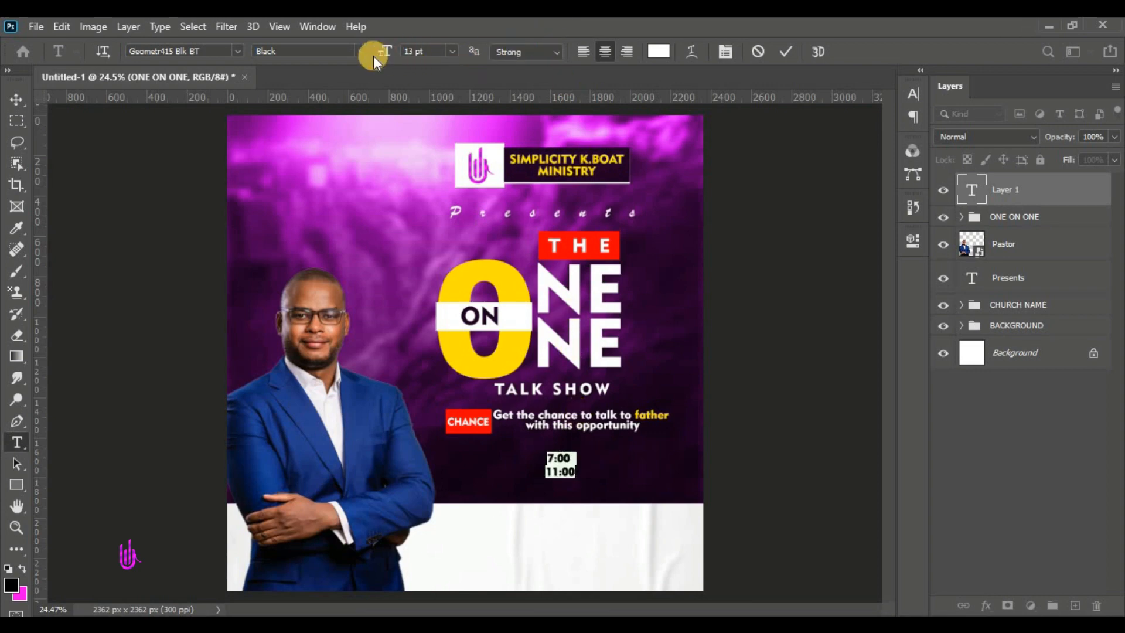
left_click_drag(385, 51, 413, 60)
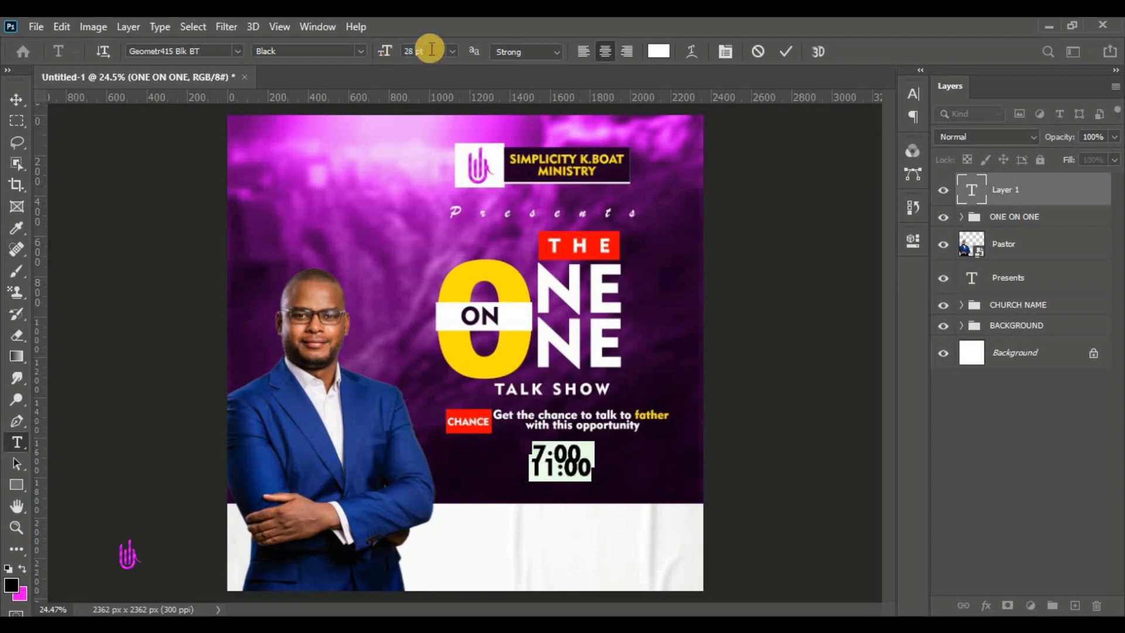
left_click(431, 49)
type("20")
key("Return")
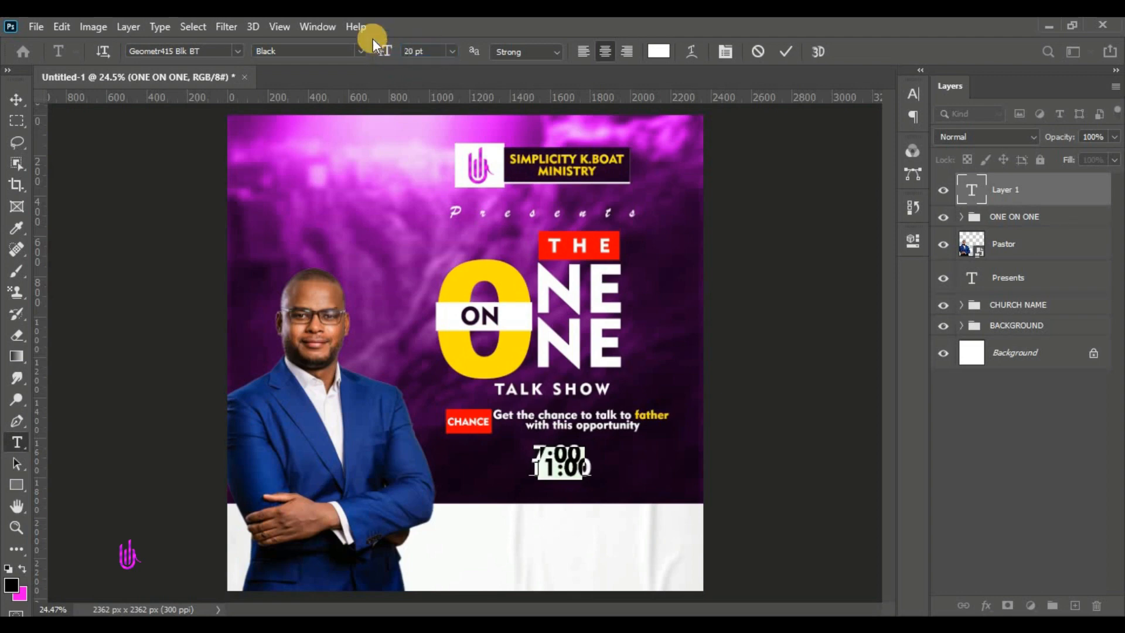
left_click(779, 56)
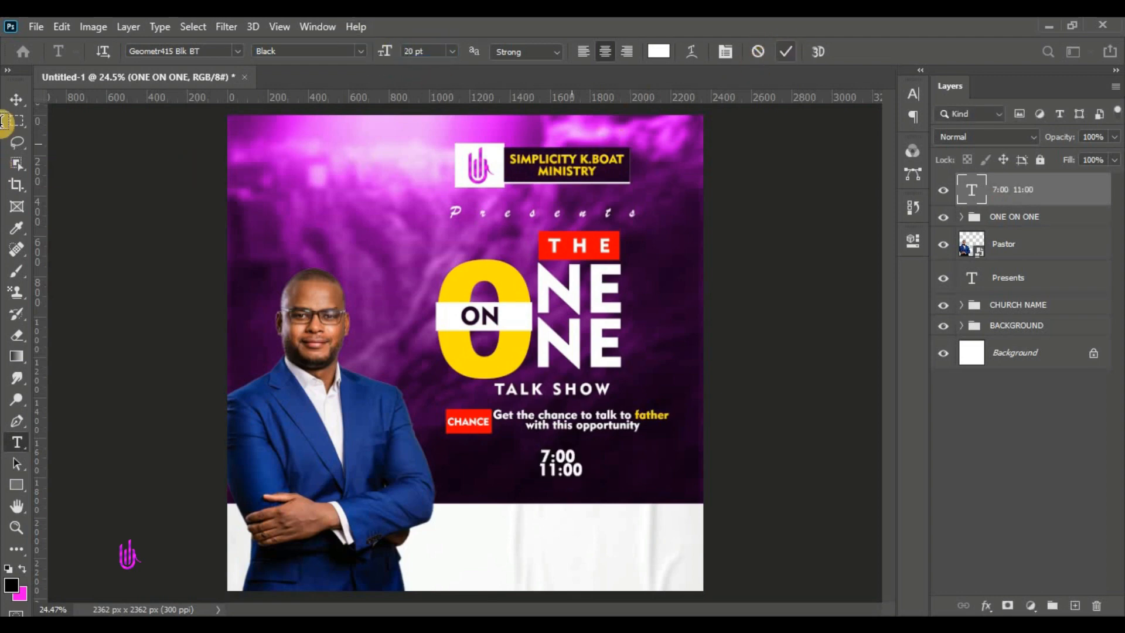
Enlarge the 7:00 / 11:00 text block and place it just below the opportunity sentence
left_click(16, 99)
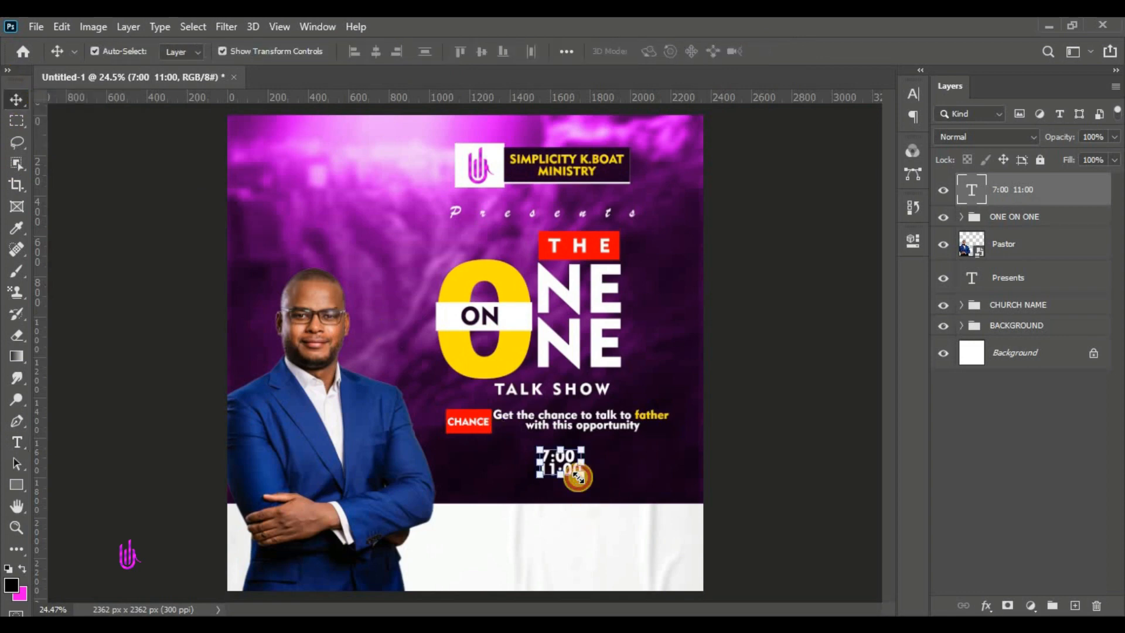
left_click(580, 478)
mouse_move(578, 479)
left_mouse_down()
mouse_move(596, 497)
mouse_move(565, 479)
left_mouse_up()
left_click_drag(573, 474, 572, 468)
left_click(815, 51)
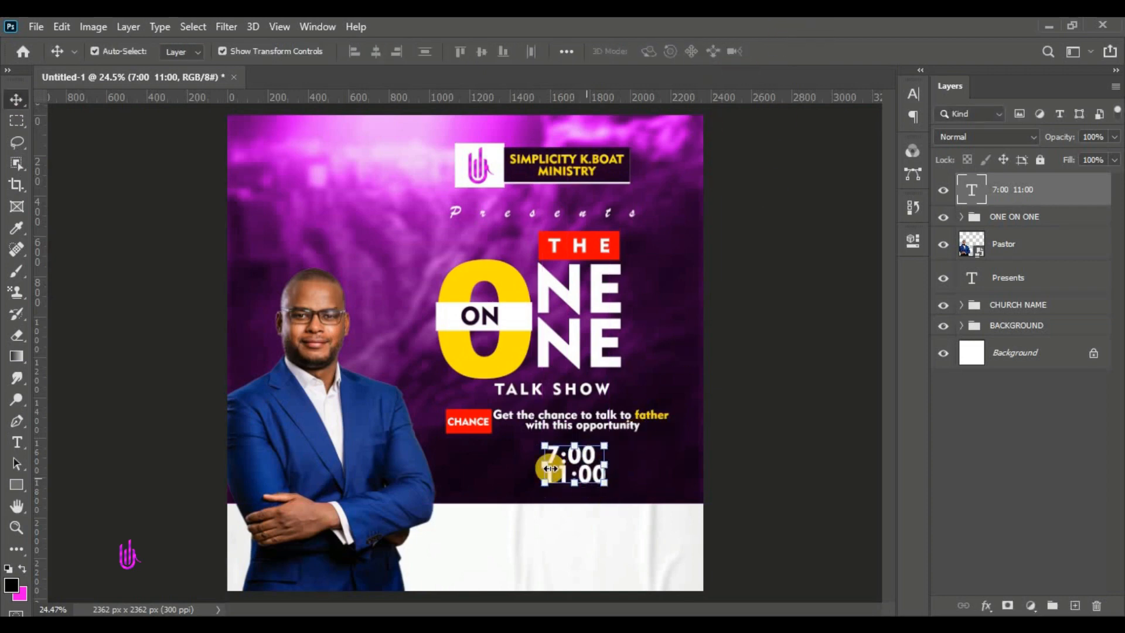
Duplicate the 7:00 / 11:00 text to its right and replace the copy's wording with PM
left_click_drag(573, 459, 641, 455)
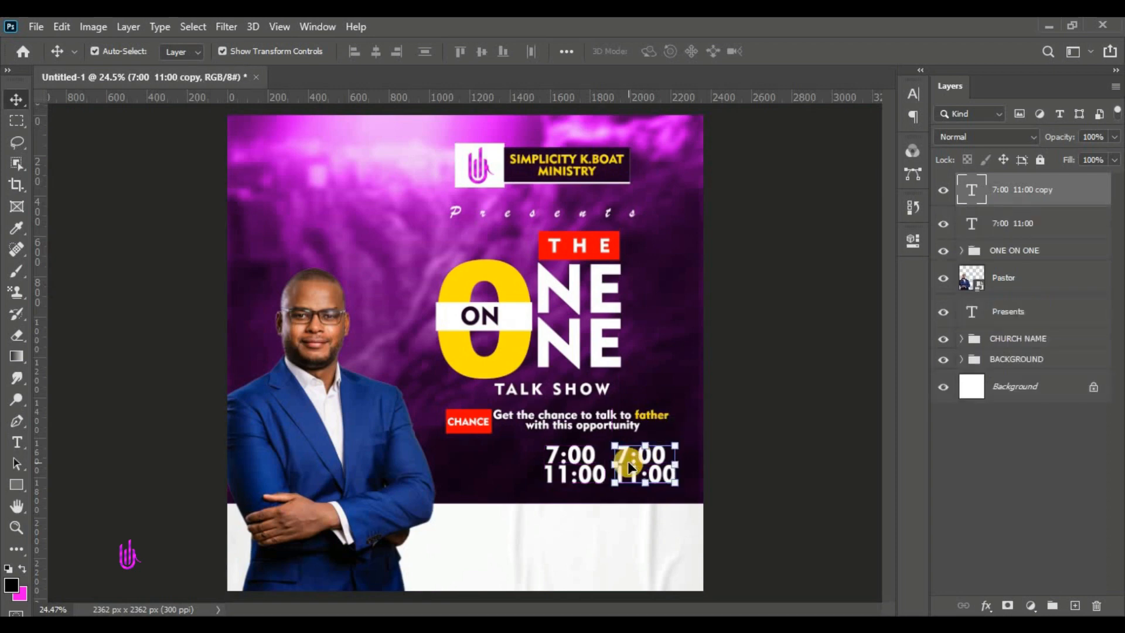
key("t")
left_click(634, 460)
key("ctrl+a")
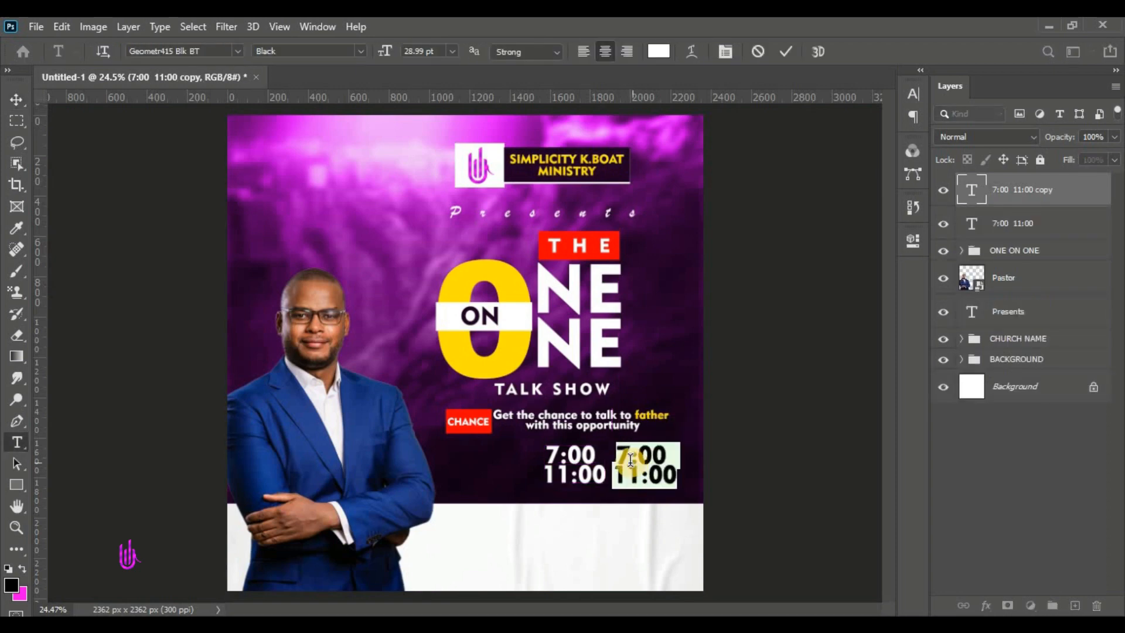
type("PM")
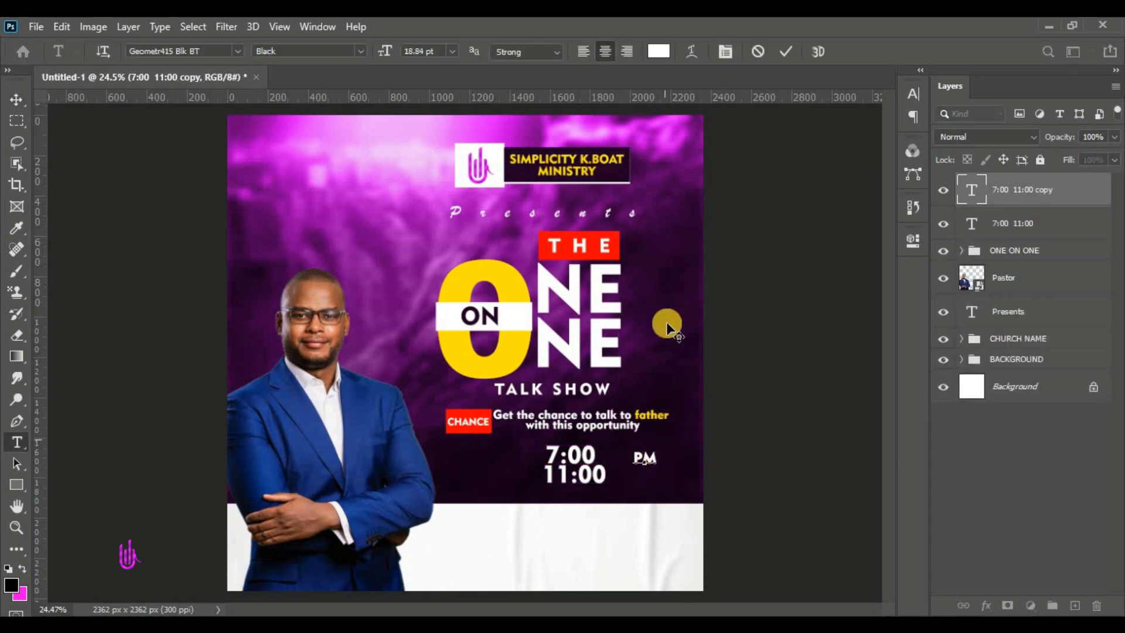
Color the PM text yellow with hex value ffe100
left_click(660, 51)
type("ffe100")
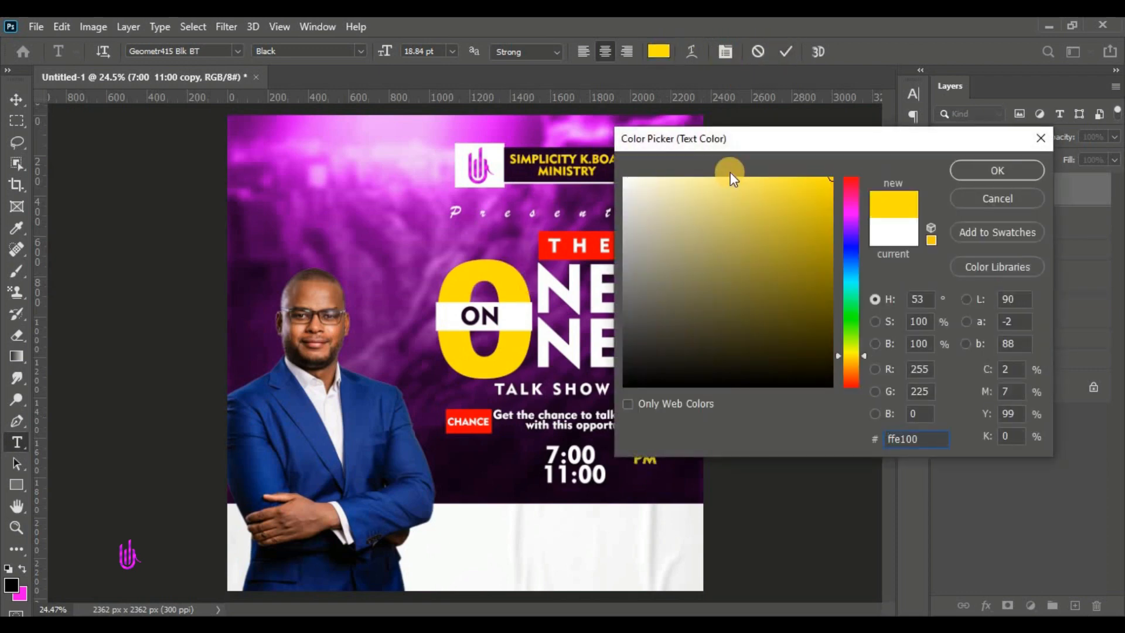
left_click_drag(752, 133, 801, 97)
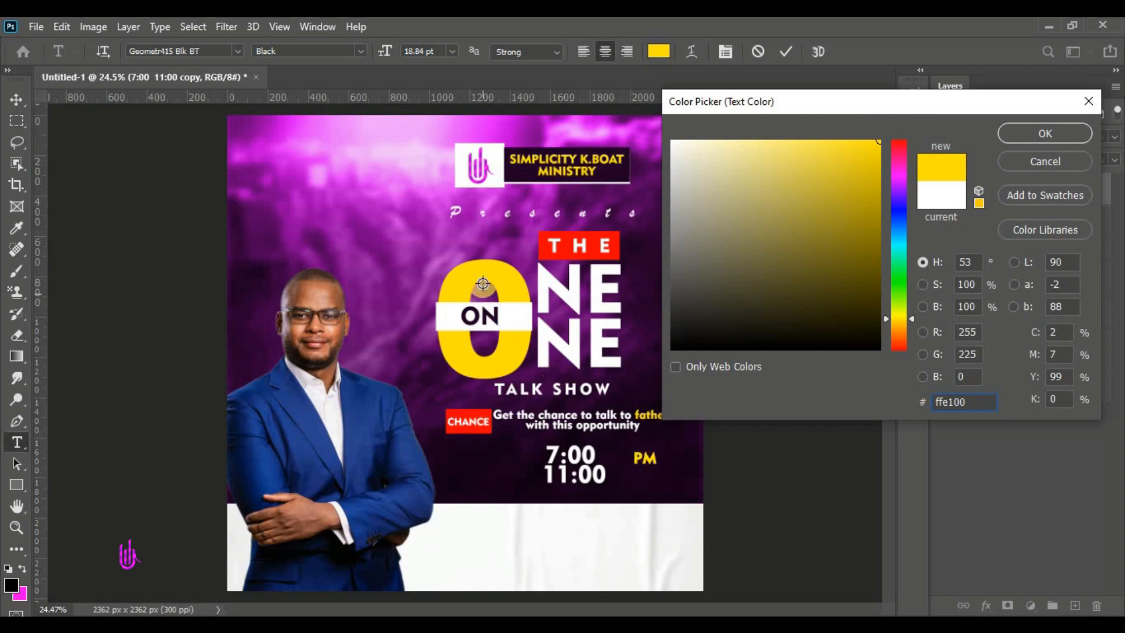
left_click(1028, 132)
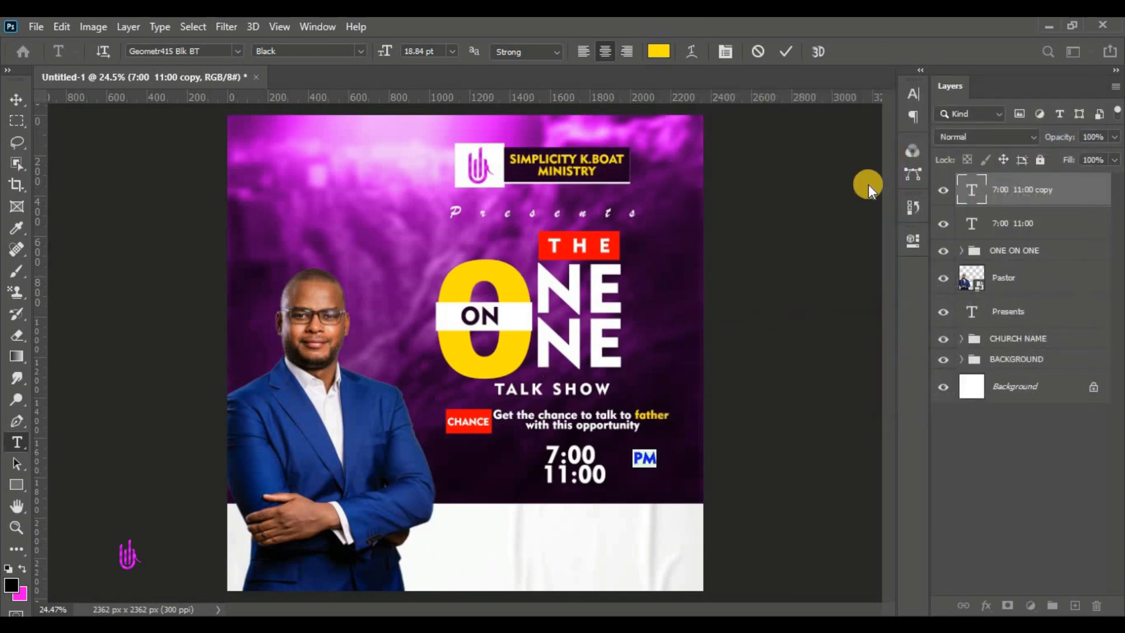
left_click(781, 49)
Scale the PM text to 152.20% and center it vertically beside the two times
left_click(7, 97)
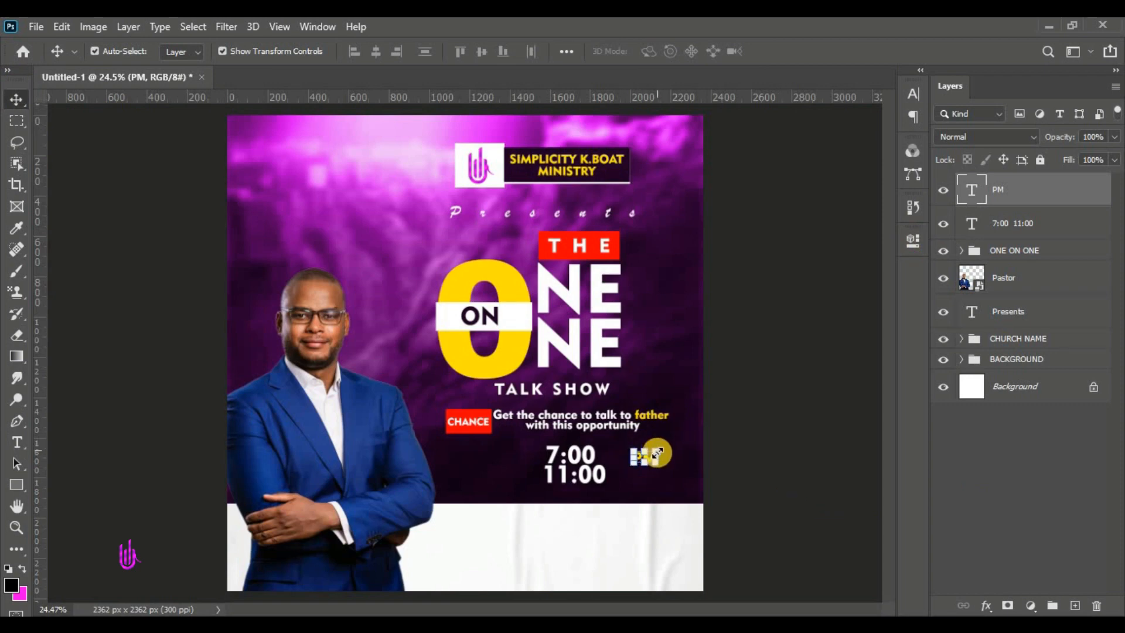
mouse_move(658, 452)
left_mouse_down()
mouse_move(668, 441)
mouse_move(639, 465)
left_mouse_up()
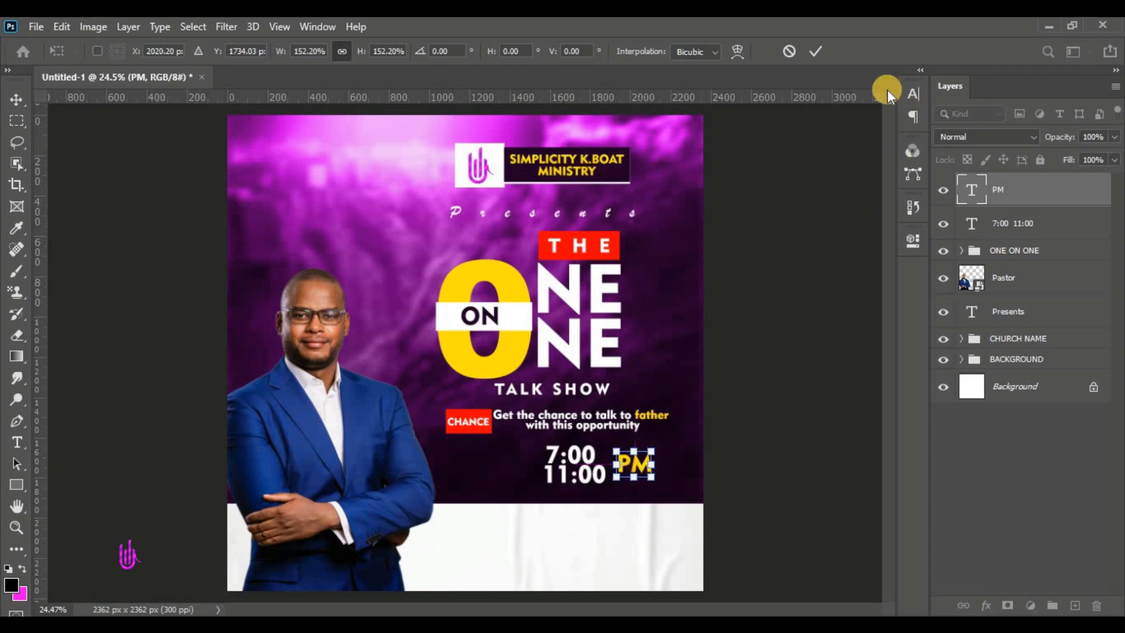
left_click(789, 50)
Place the date time location icons image as an embedded object and scale it to 44.37%
left_click(35, 27)
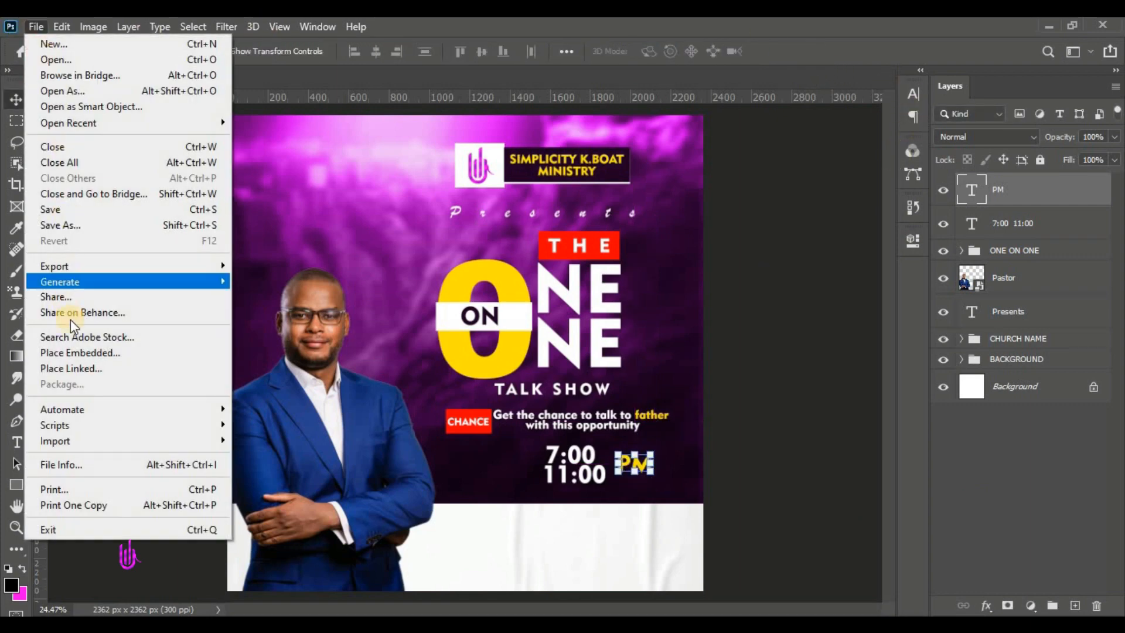
left_click(75, 351)
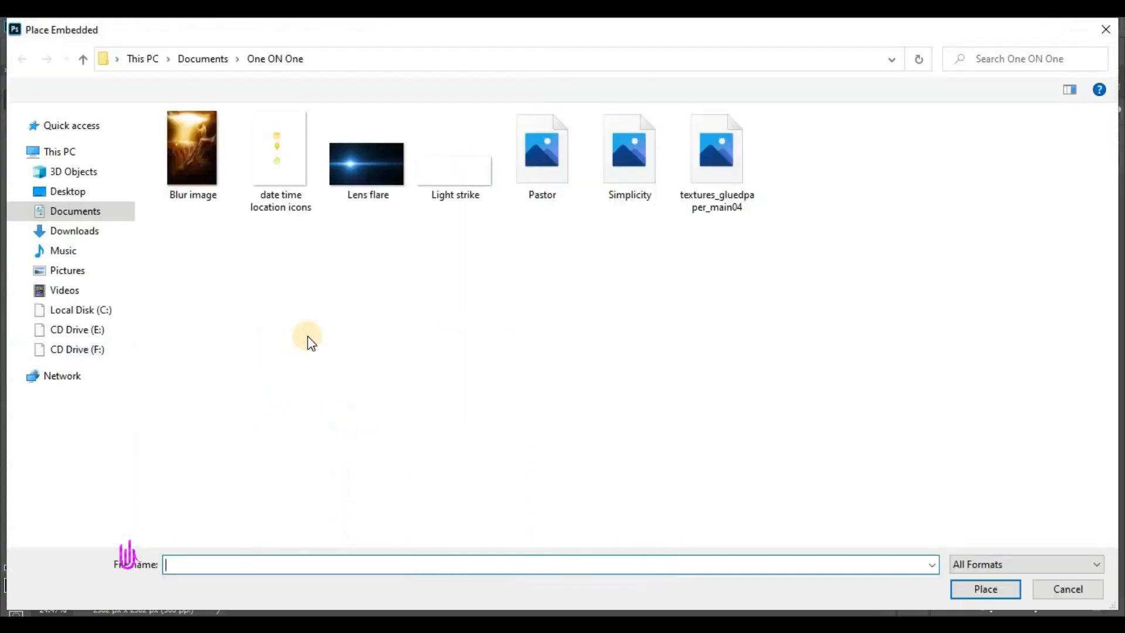
left_click(287, 173)
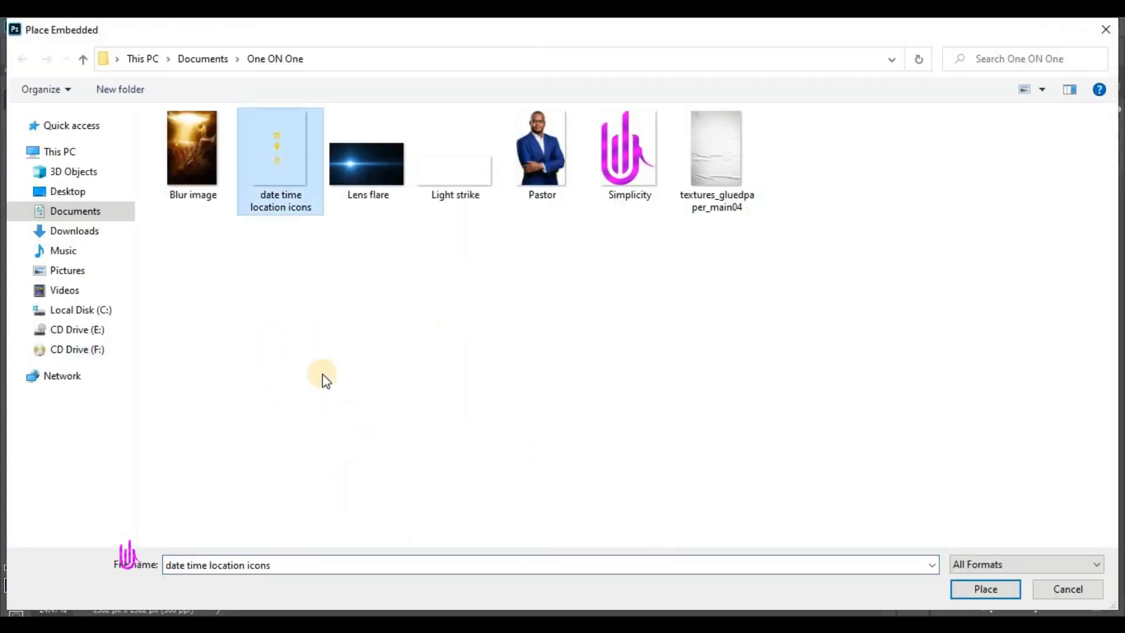
left_click(959, 592)
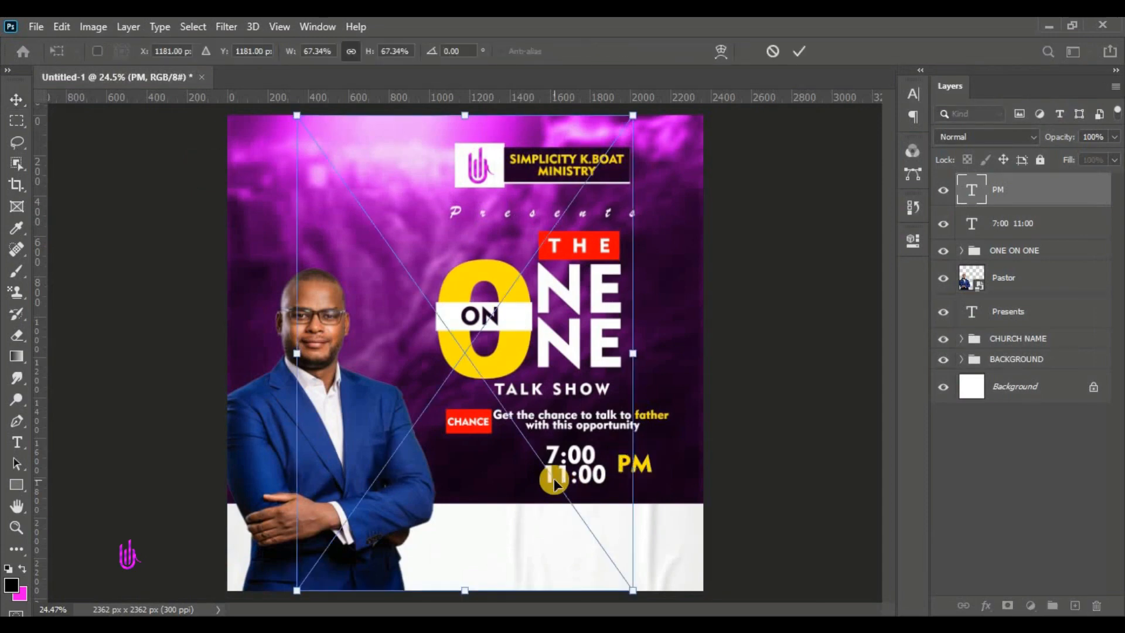
left_click_drag(476, 590, 464, 344)
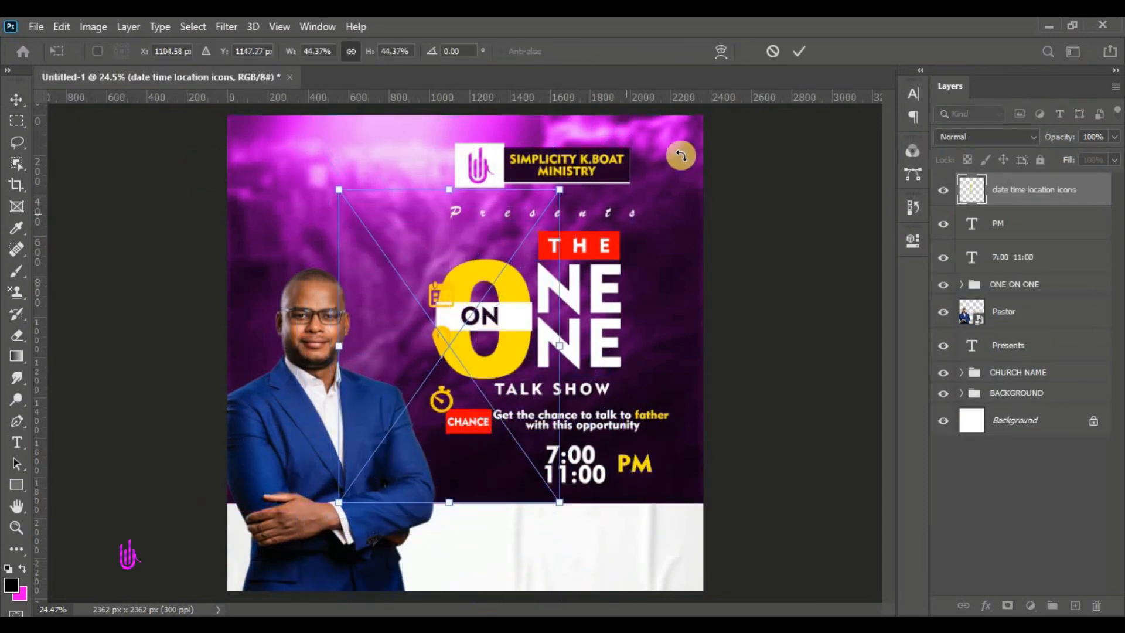
left_click(799, 47)
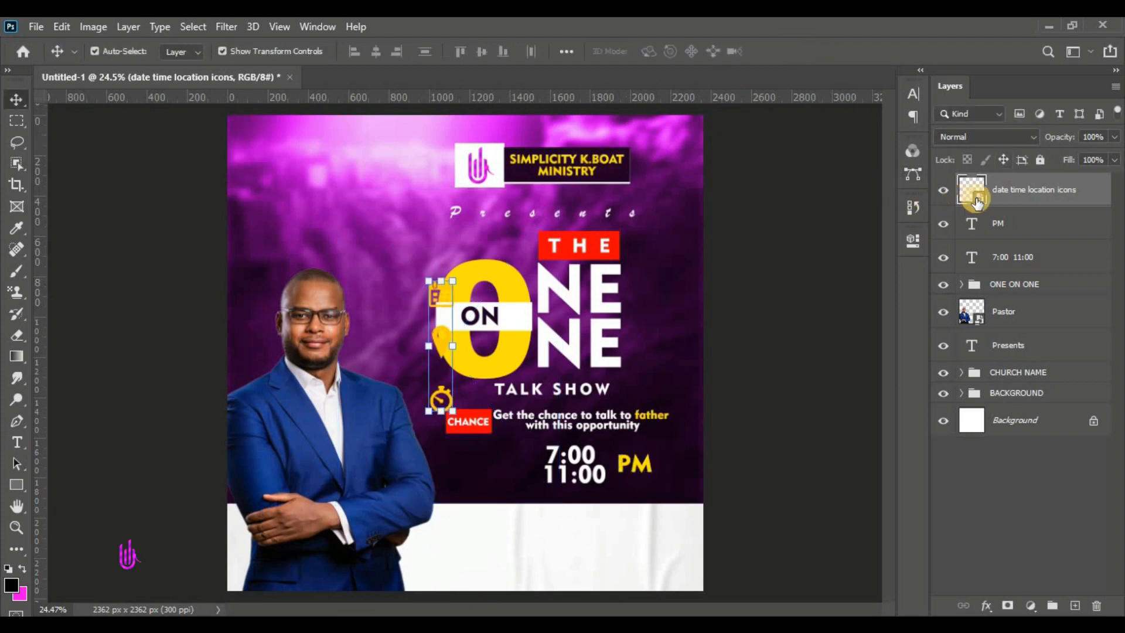
Open the contents of the date time location icons smart object, lasso the stopwatch icon and cut it out
double_click(977, 202)
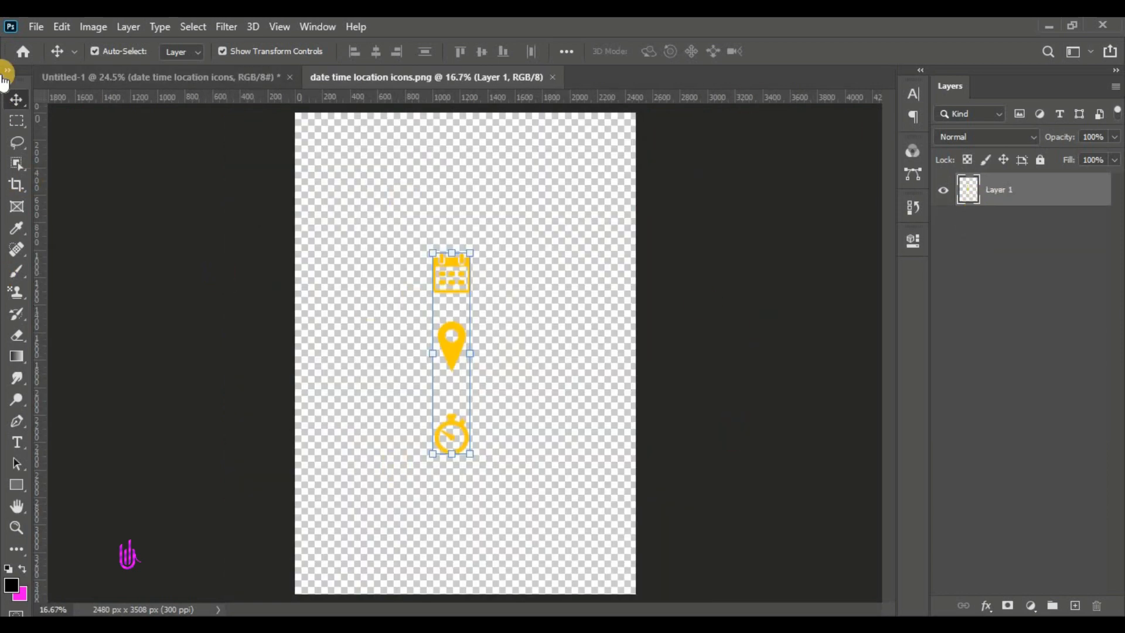
left_click(17, 142)
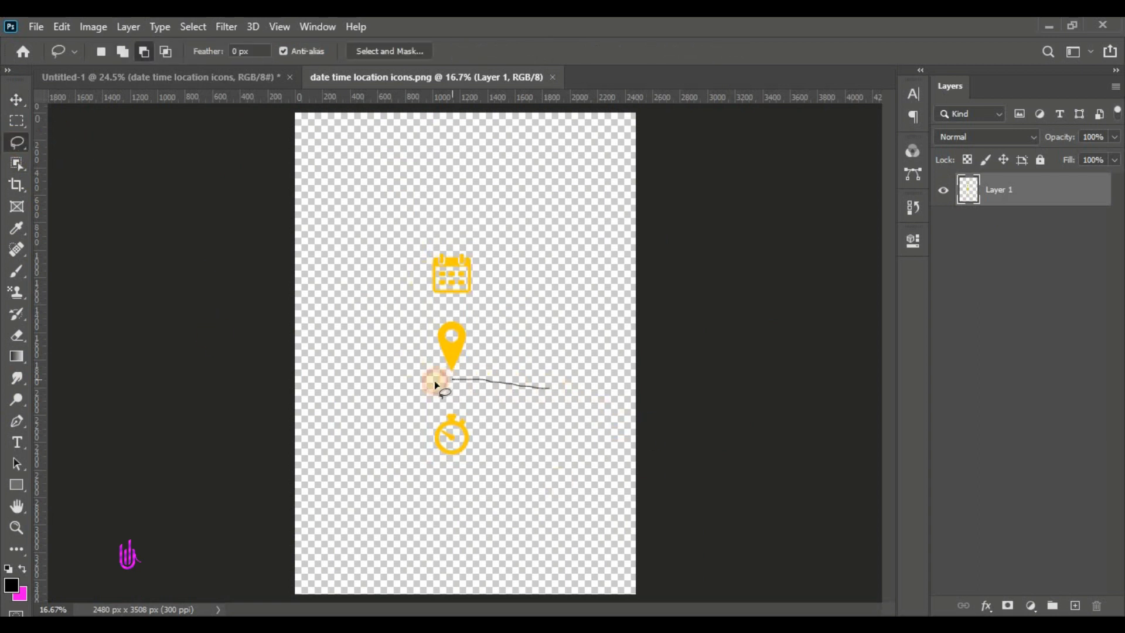
mouse_move(434, 384)
left_mouse_down()
mouse_move(398, 416)
mouse_move(401, 469)
mouse_move(481, 511)
mouse_move(516, 478)
mouse_move(530, 397)
left_mouse_up()
left_click(519, 408)
left_click(53, 27)
left_click(117, 121)
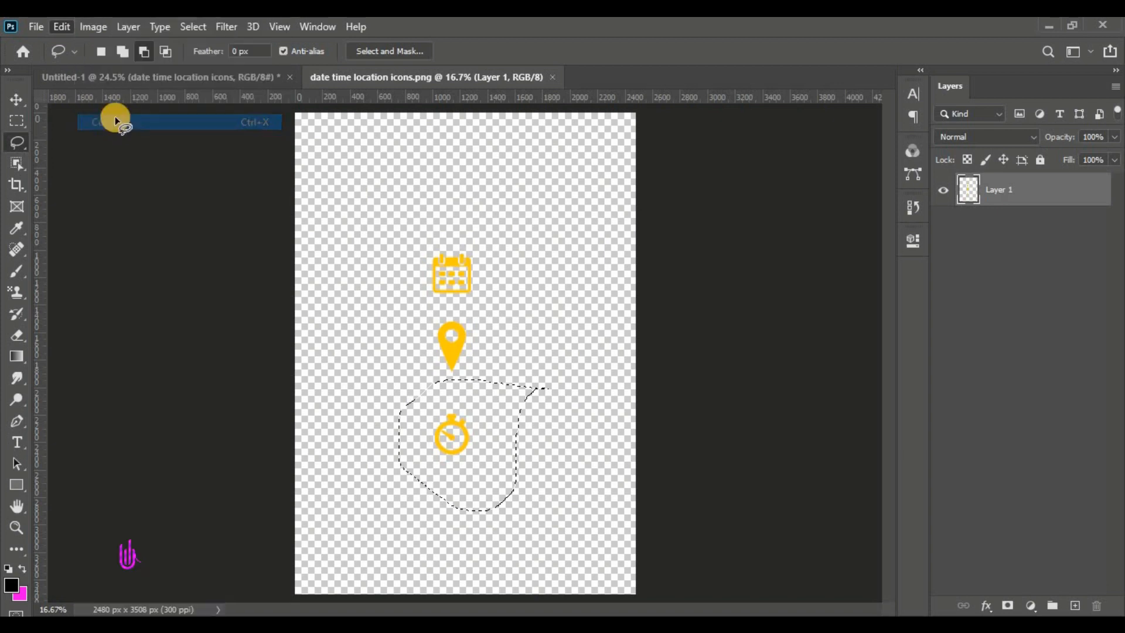
Return to the flyer document and delete its date time location icons layer
left_click(95, 77)
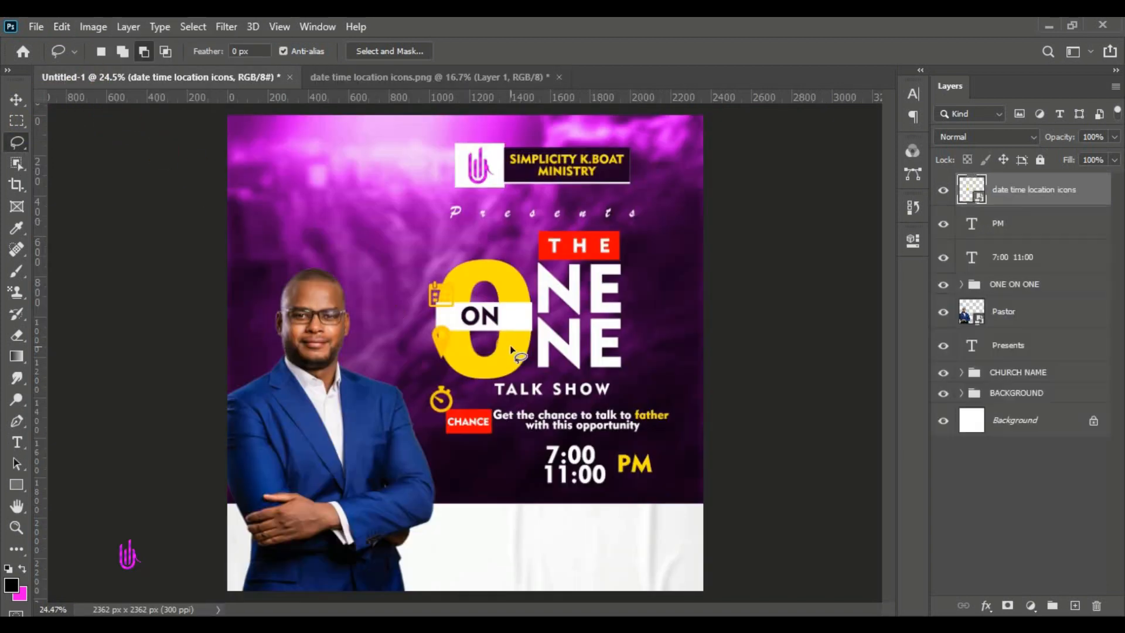
left_click(16, 100)
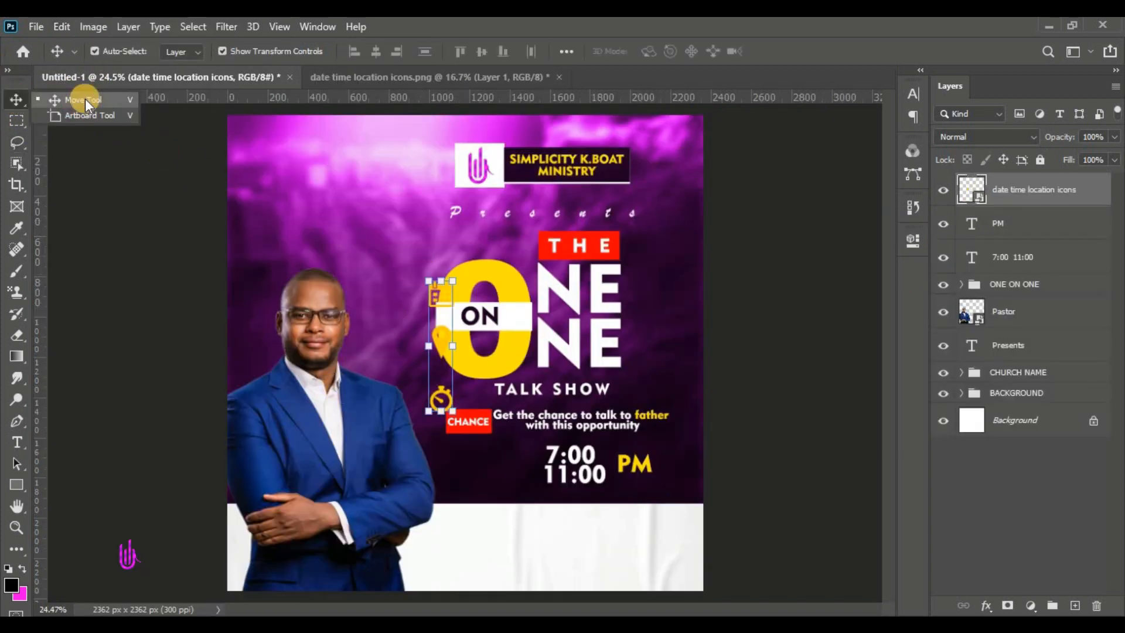
left_click_drag(1051, 195, 1096, 605)
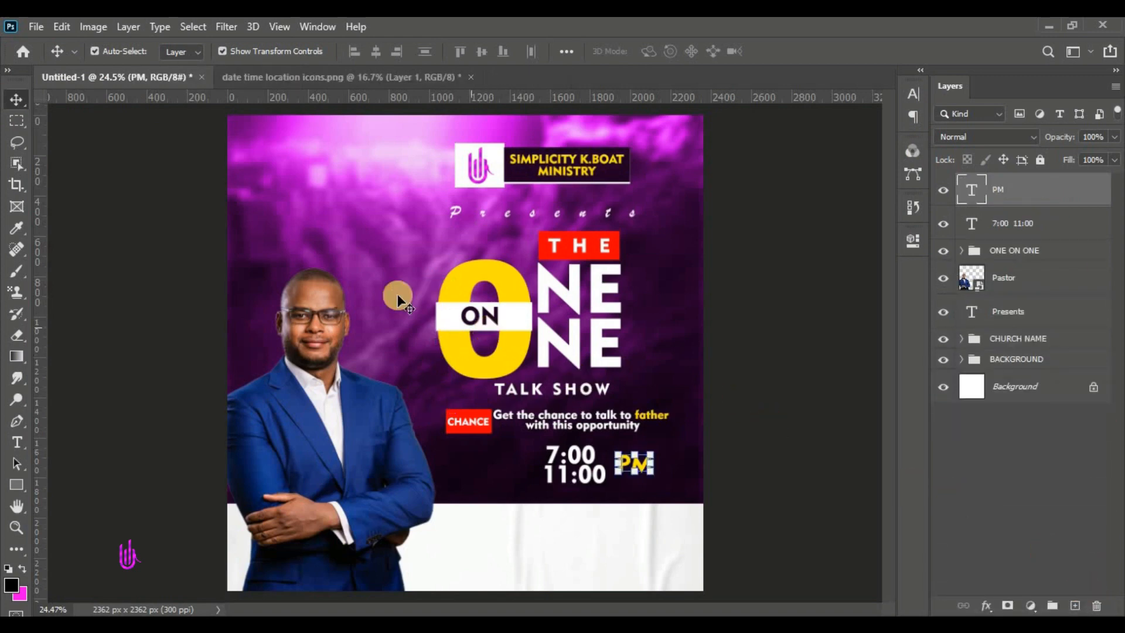
Paste the stopwatch icon into the flyer, scale it to 61.52% and place it left of the times
left_click(63, 27)
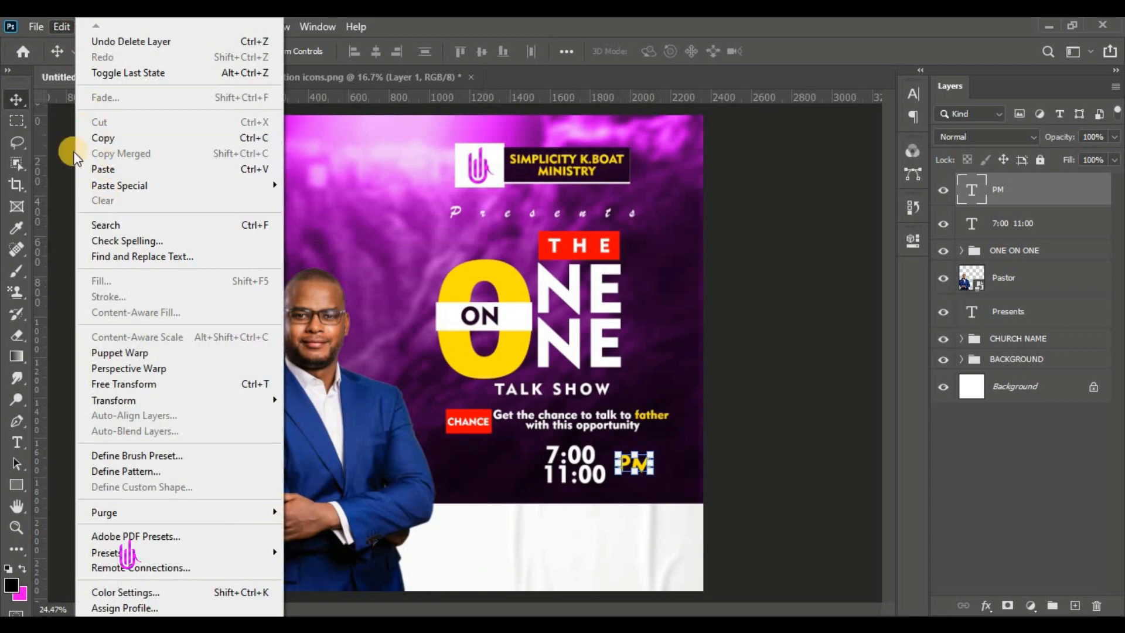
left_click(101, 168)
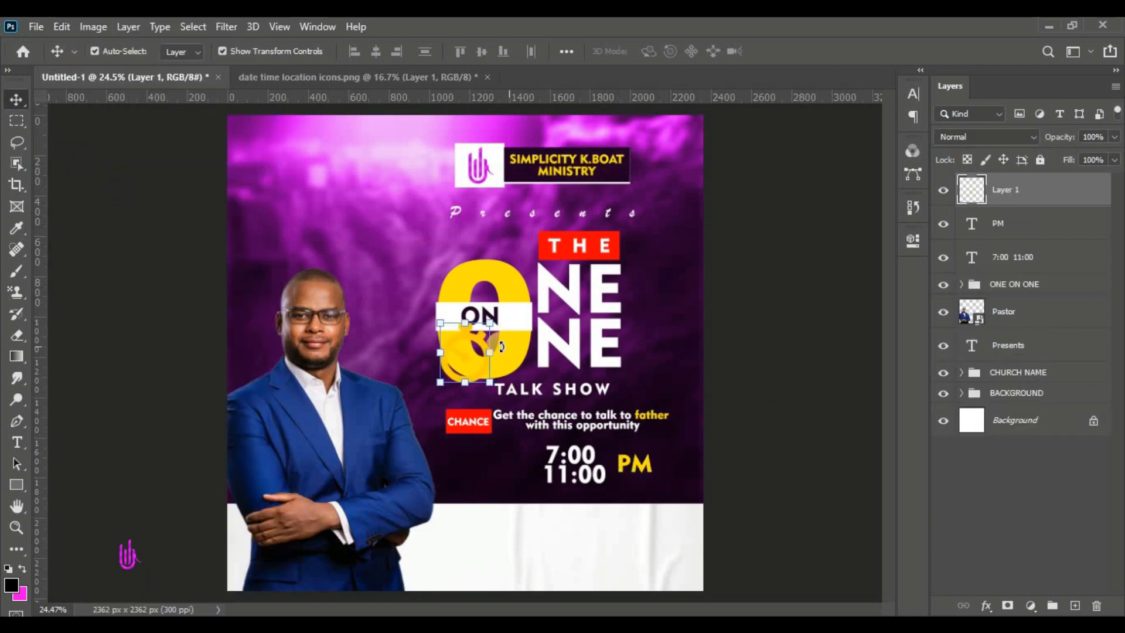
left_click_drag(472, 347, 520, 479)
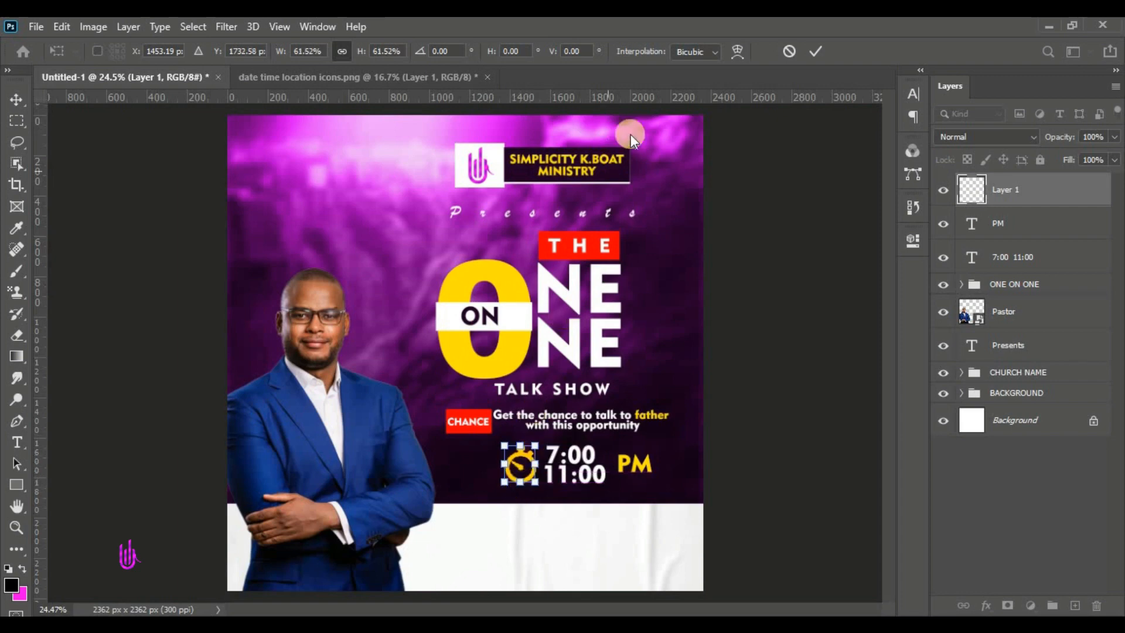
left_click(816, 51)
Move the PM text closer to the times, enlarge it slightly and deselect it
mouse_move(627, 462)
left_mouse_down()
mouse_move(658, 480)
mouse_move(631, 468)
left_mouse_up()
key("ctrl+t")
left_click(820, 54)
left_click(662, 368)
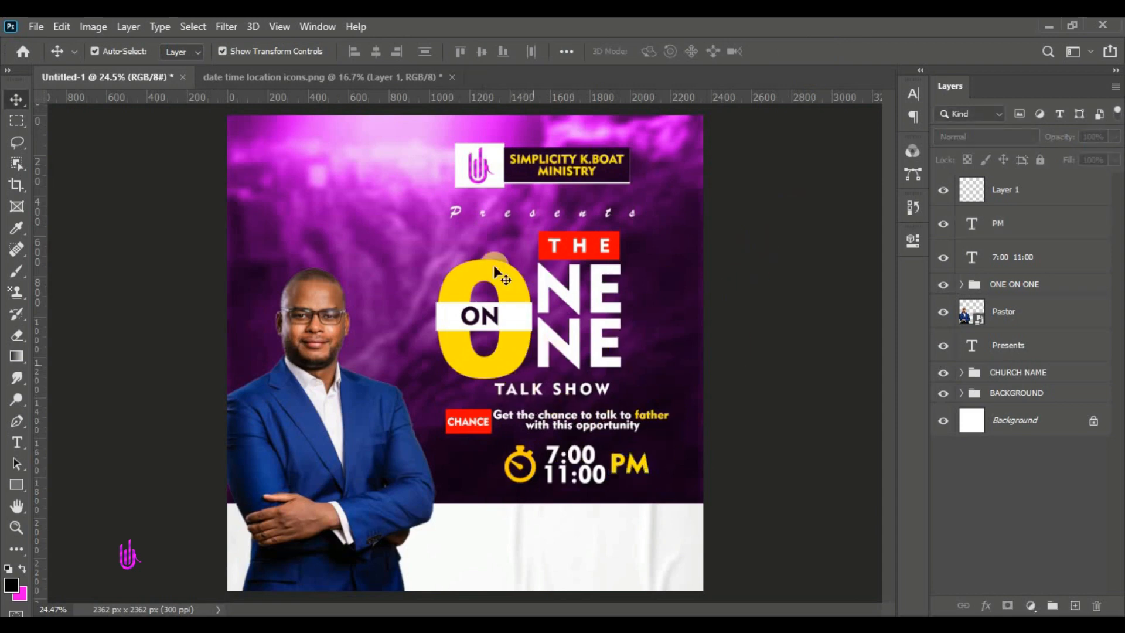
Switch to the date time location icons document
left_click(285, 73)
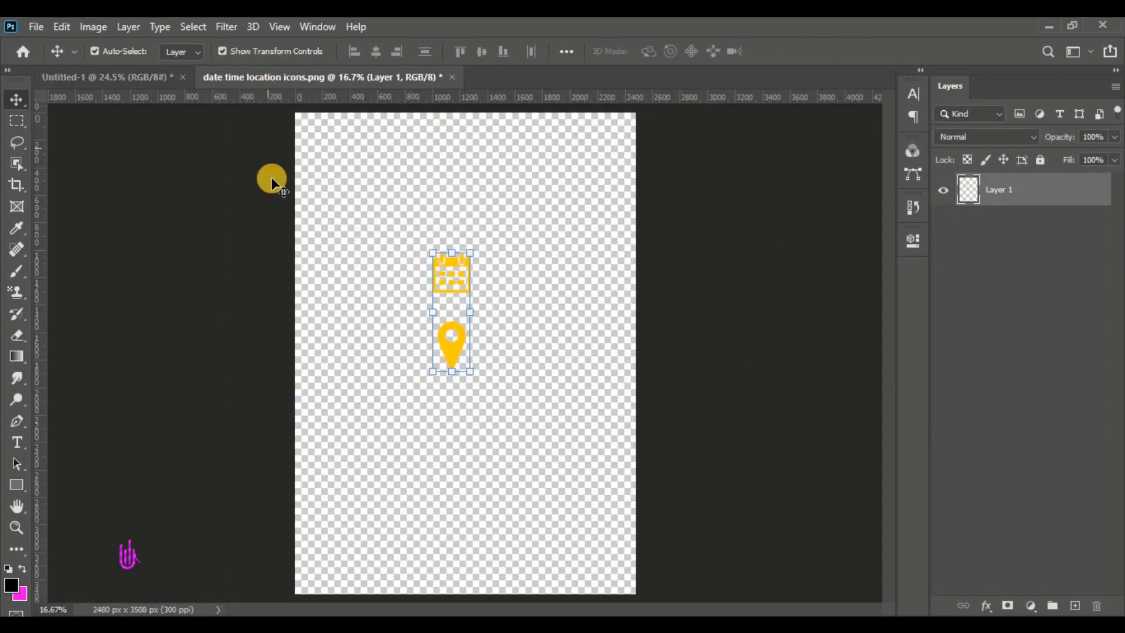
Try to outline the location pin icon with the Magnetic Lasso tool
left_click(13, 149)
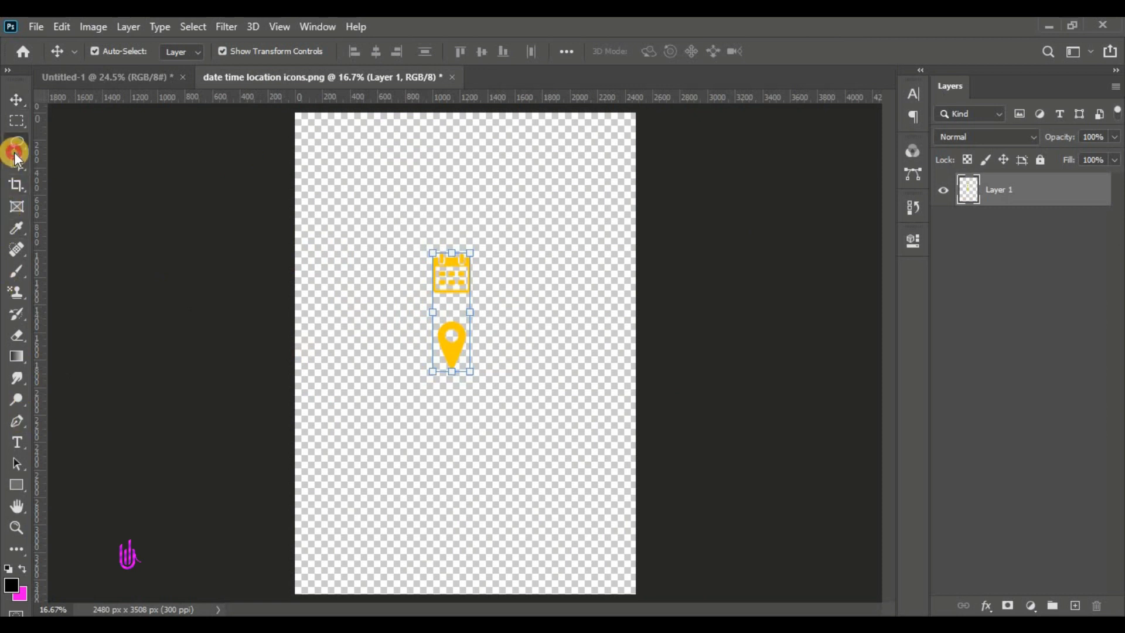
key("shift+l")
key("shift+l")
left_click(473, 313)
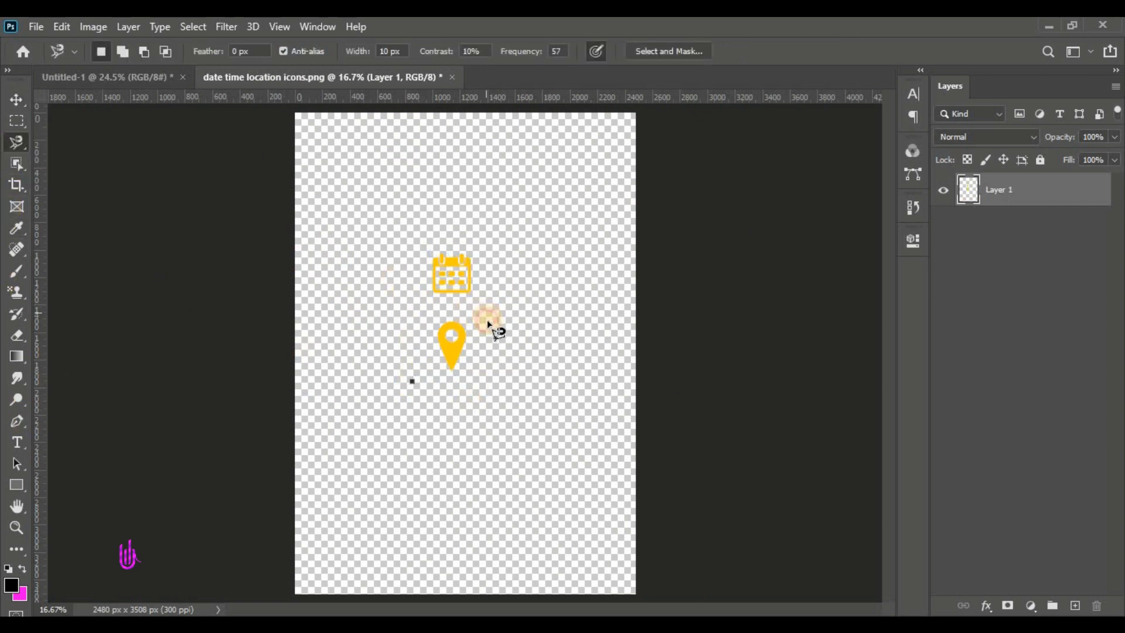
mouse_move(488, 321)
left_mouse_down()
mouse_move(463, 379)
mouse_move(432, 379)
left_mouse_up()
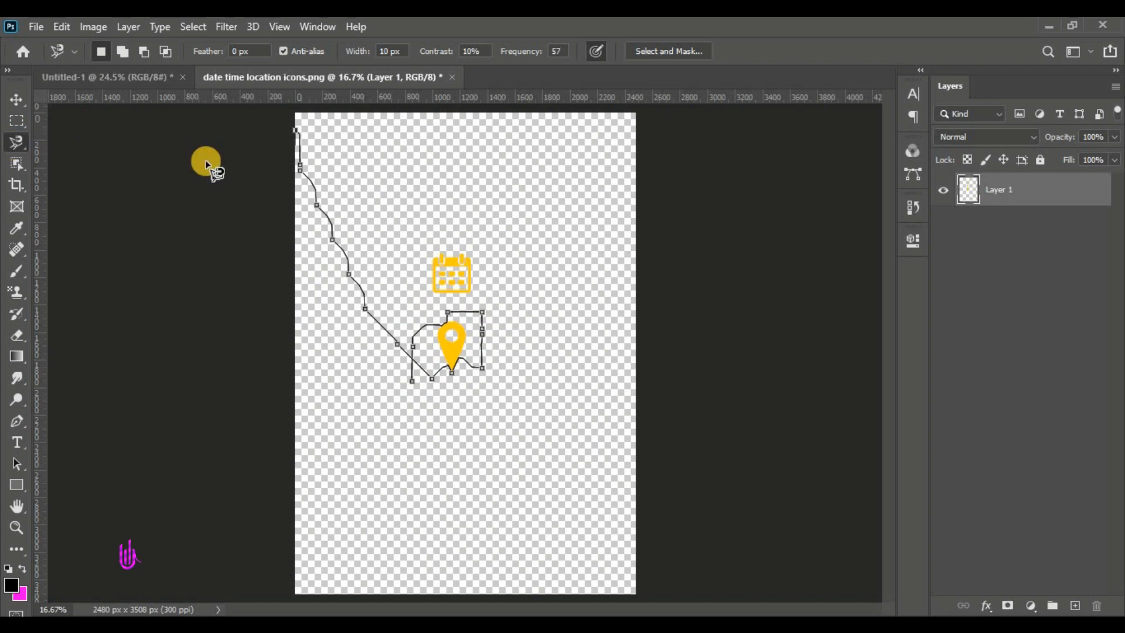
left_click(579, 245)
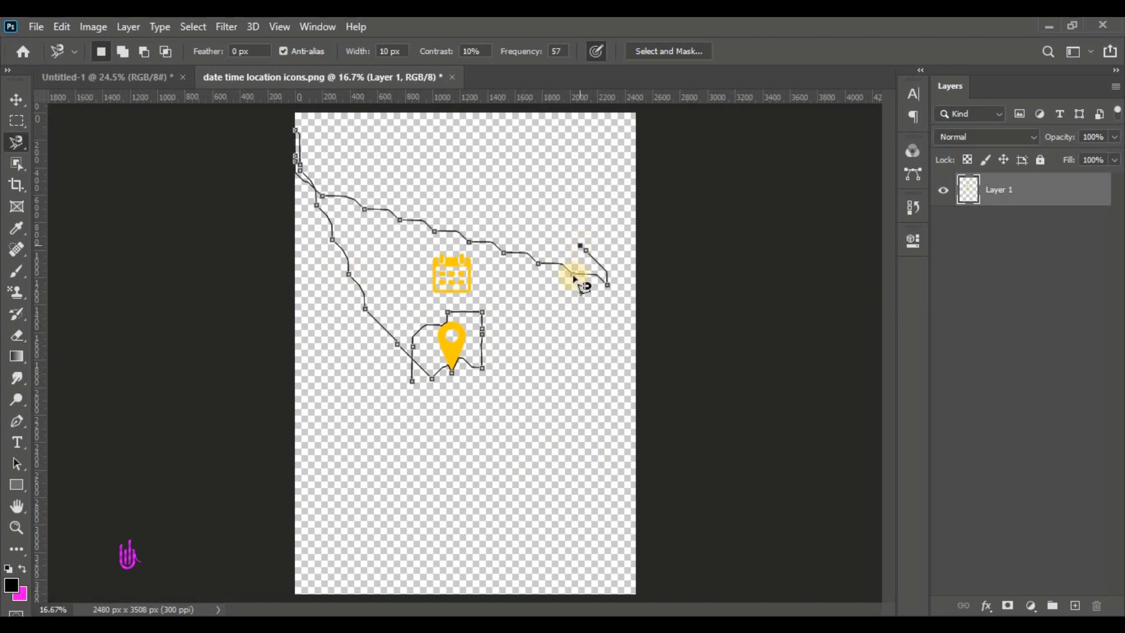
left_click(544, 328)
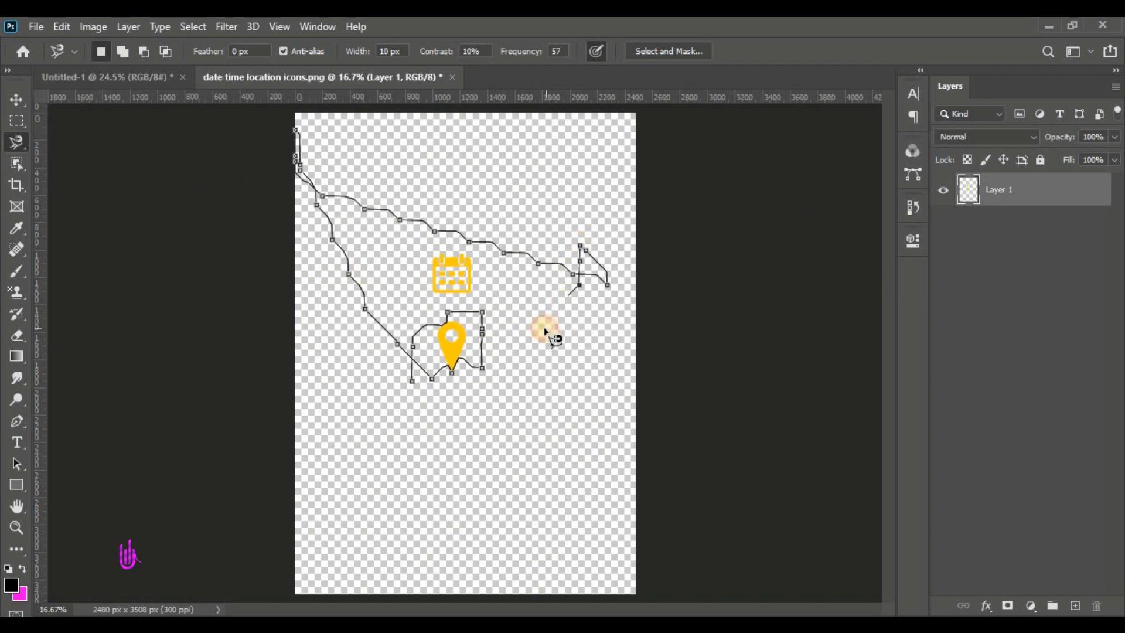
left_click(537, 366)
left_click(431, 394)
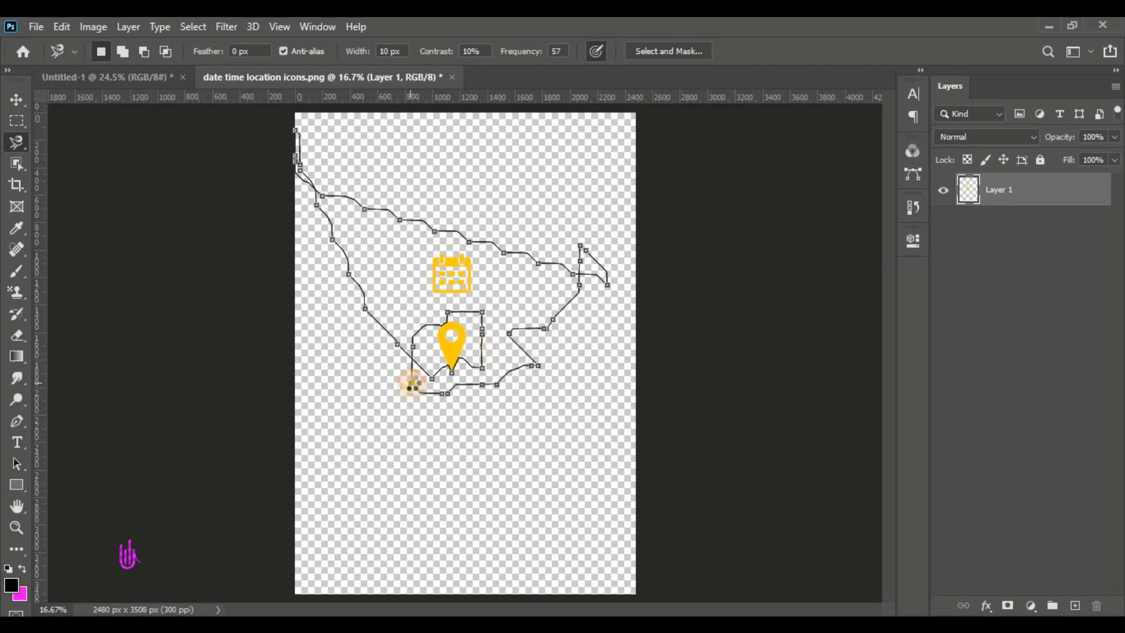
double_click(411, 384)
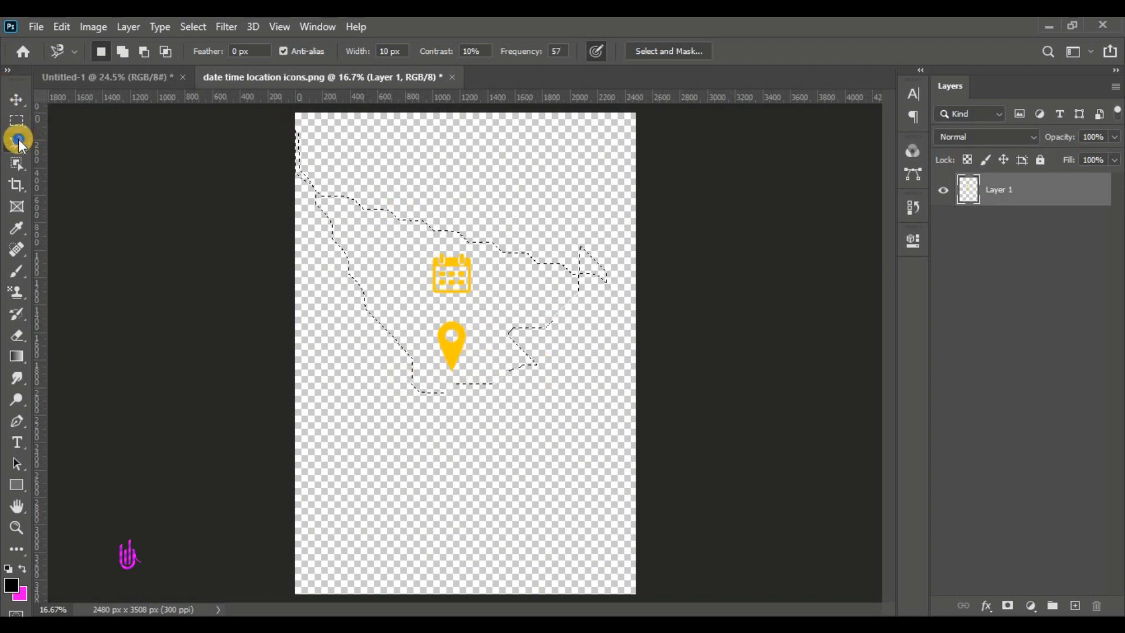
Select the location pin with a freehand Lasso outline and cut it out of the icons document
right_click(19, 138)
left_click(91, 146)
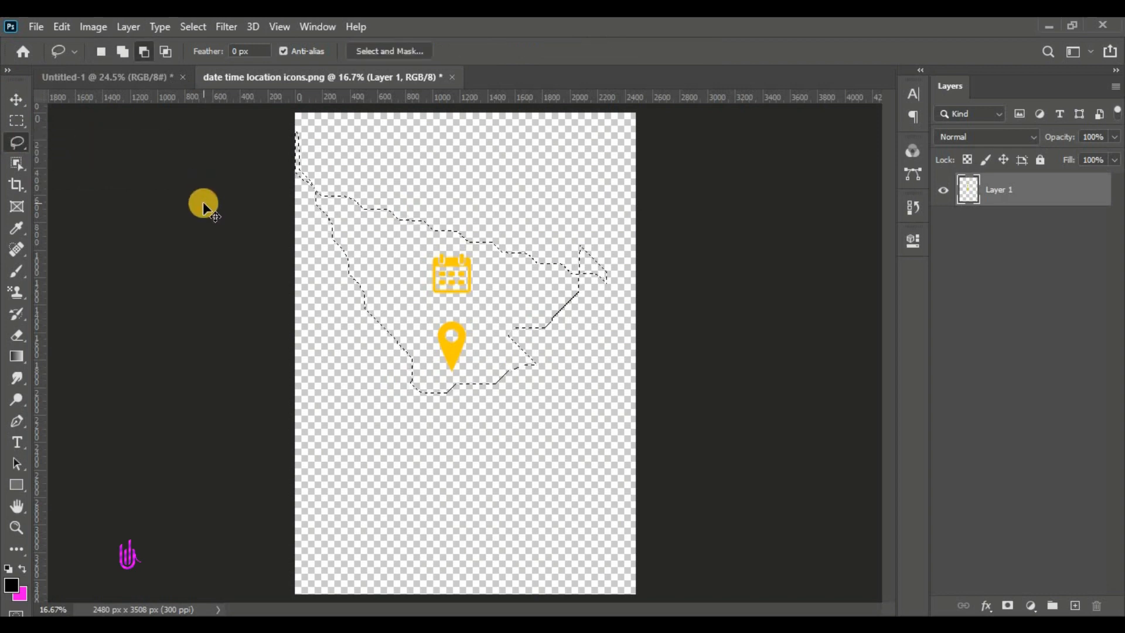
mouse_move(557, 317)
left_mouse_down()
mouse_move(572, 322)
mouse_move(432, 307)
mouse_move(565, 371)
mouse_move(620, 377)
left_mouse_up()
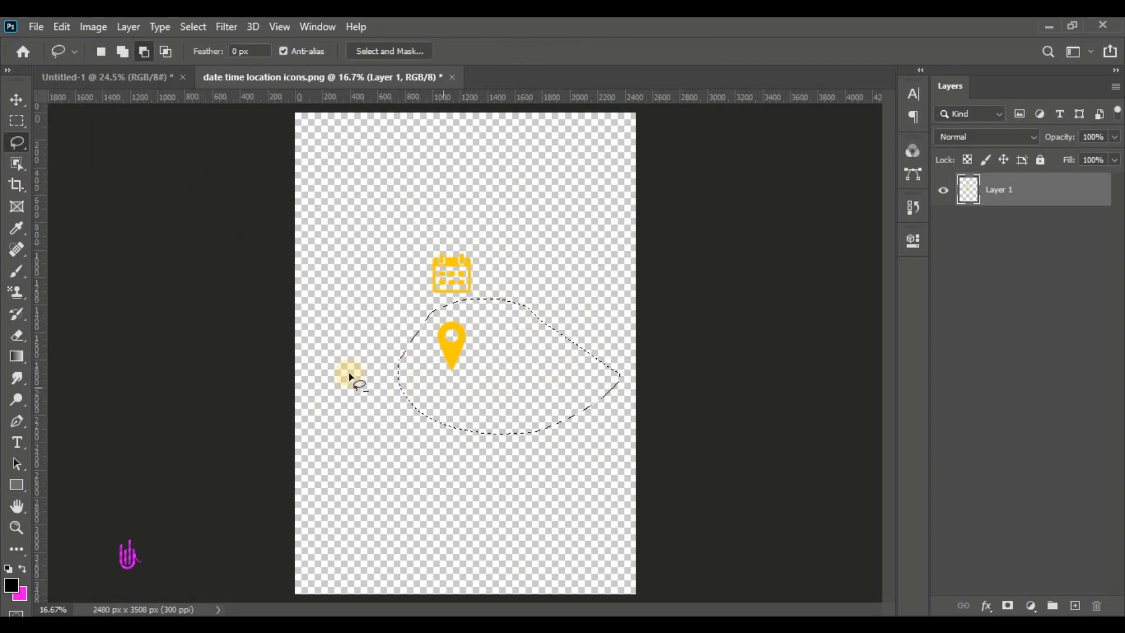
left_click(61, 26)
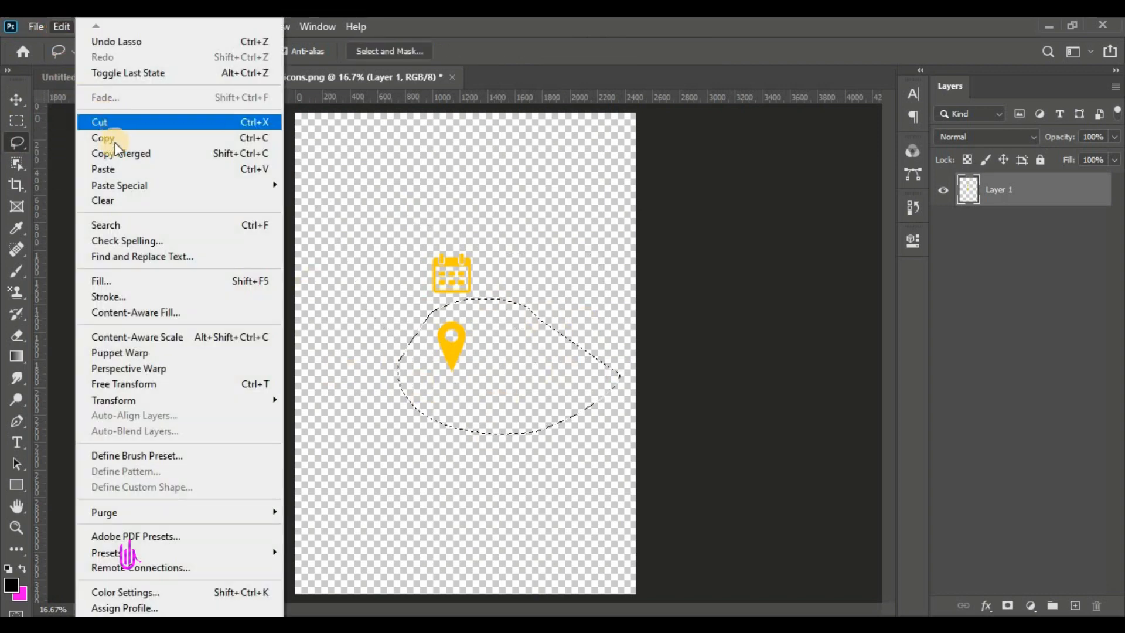
left_click(109, 125)
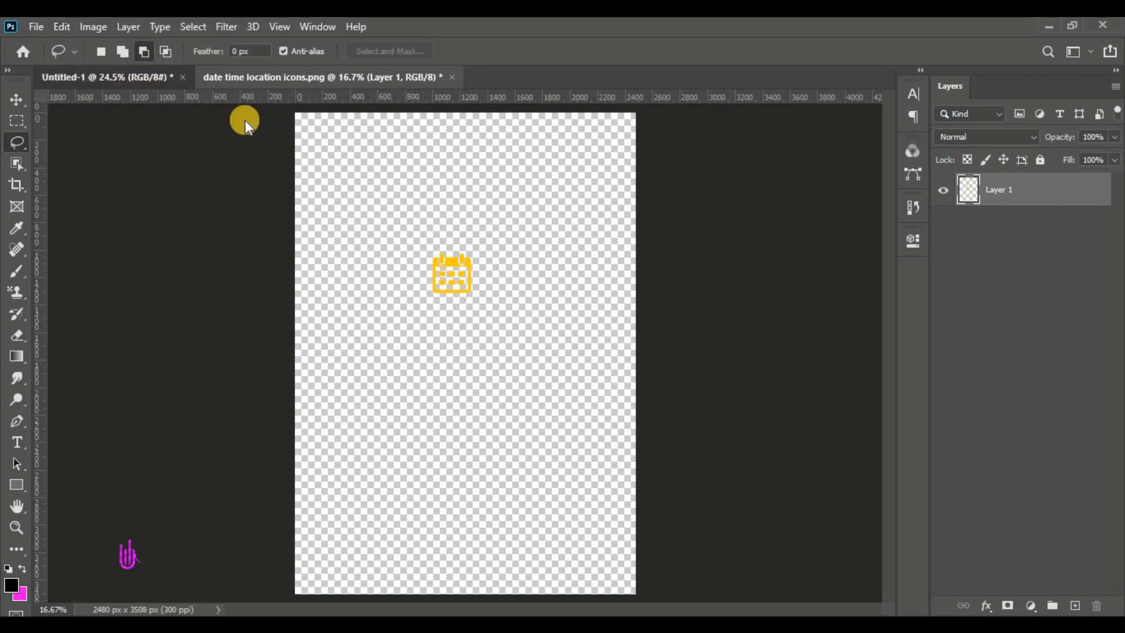
Paste the location pin into the flyer, scale it to 51.05% and place it on the white strip beside the pastor
key("ctrl+Tab")
left_click(61, 26)
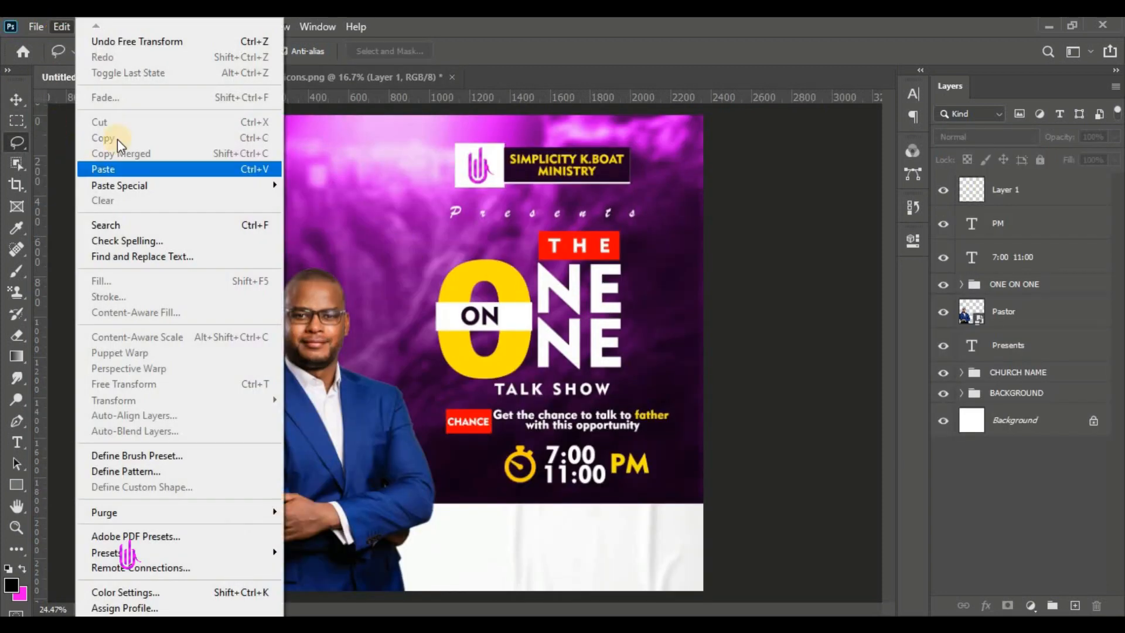
left_click(113, 168)
key("v")
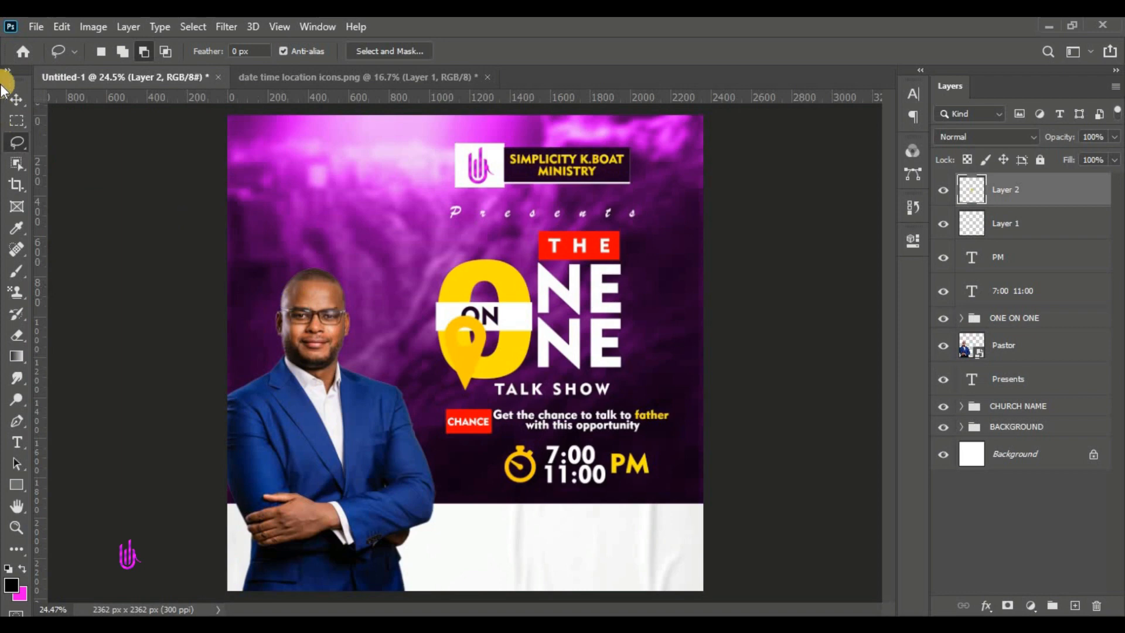
left_click_drag(452, 350, 455, 447)
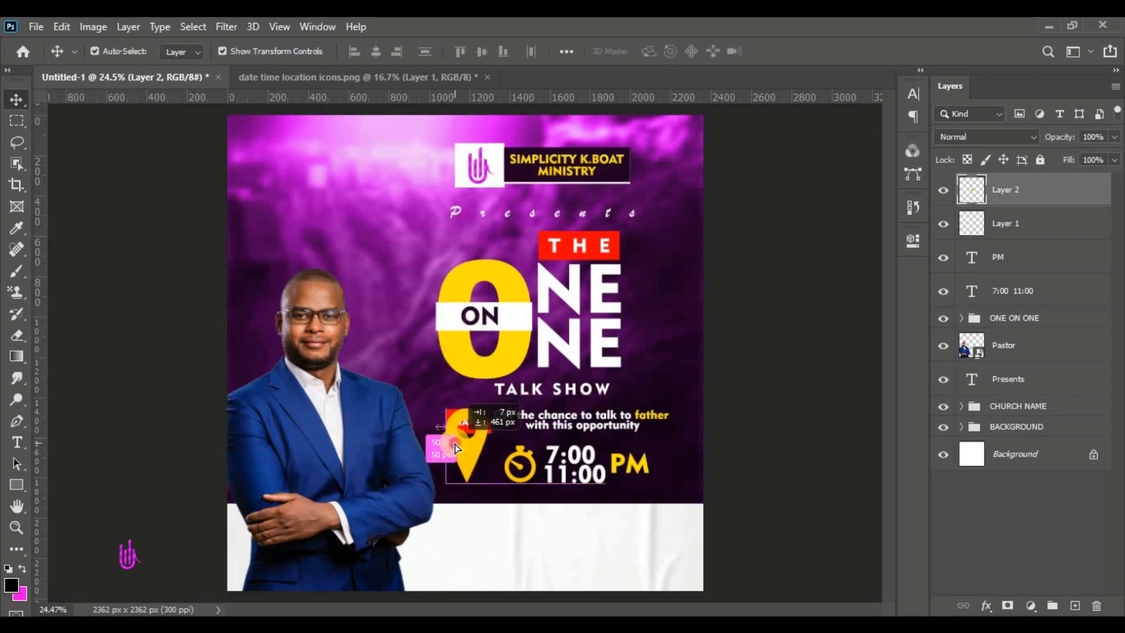
left_click(458, 454)
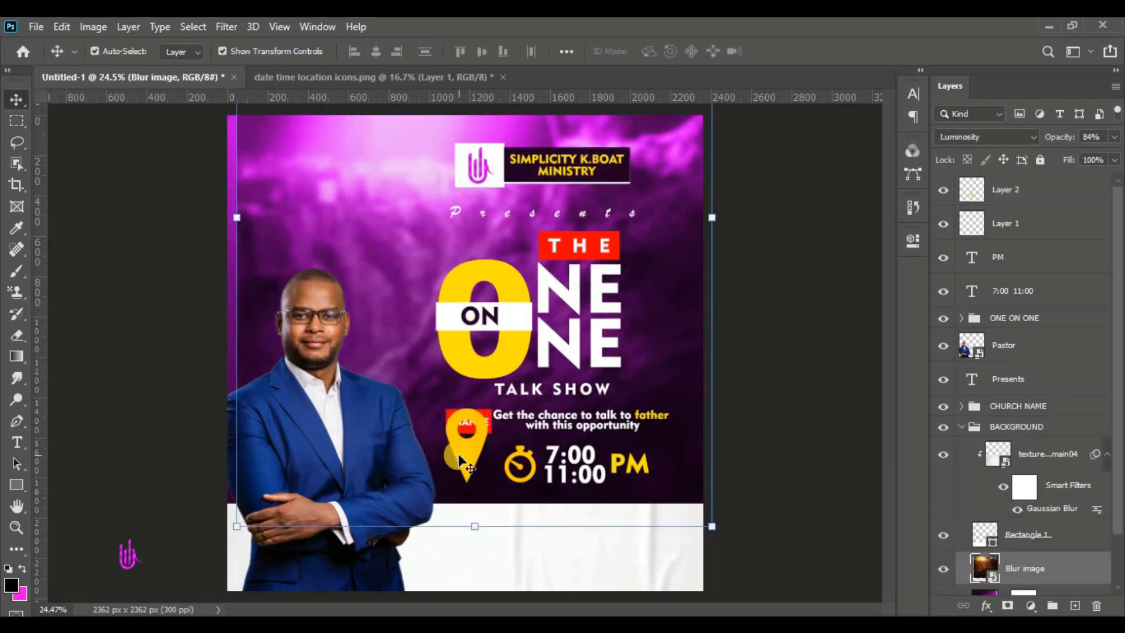
left_click_drag(458, 446, 493, 568)
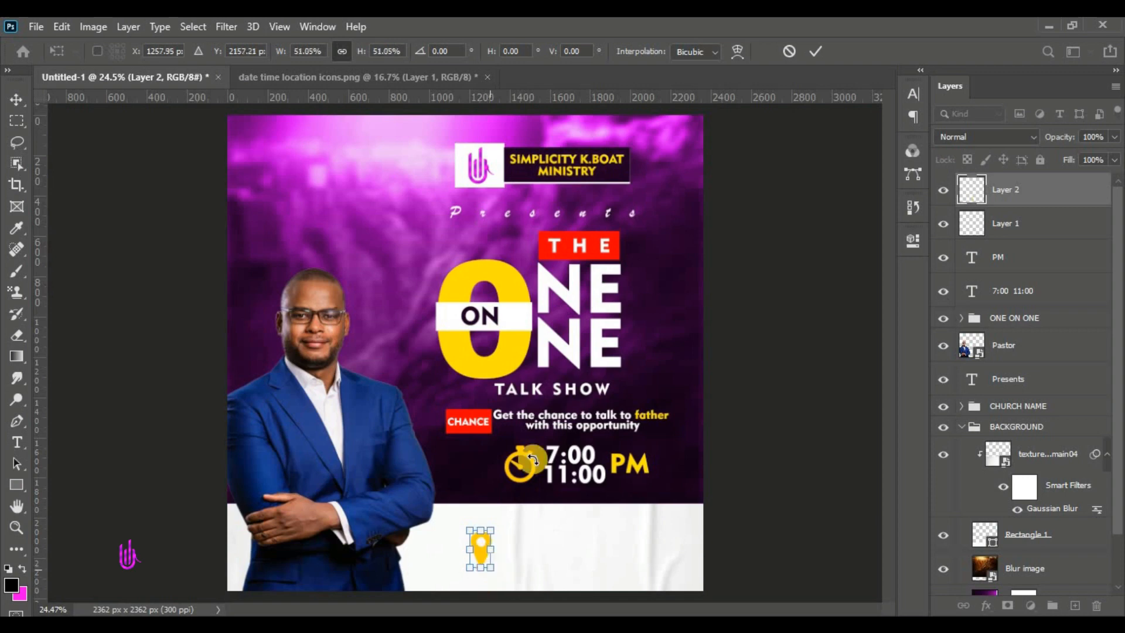
left_click(816, 51)
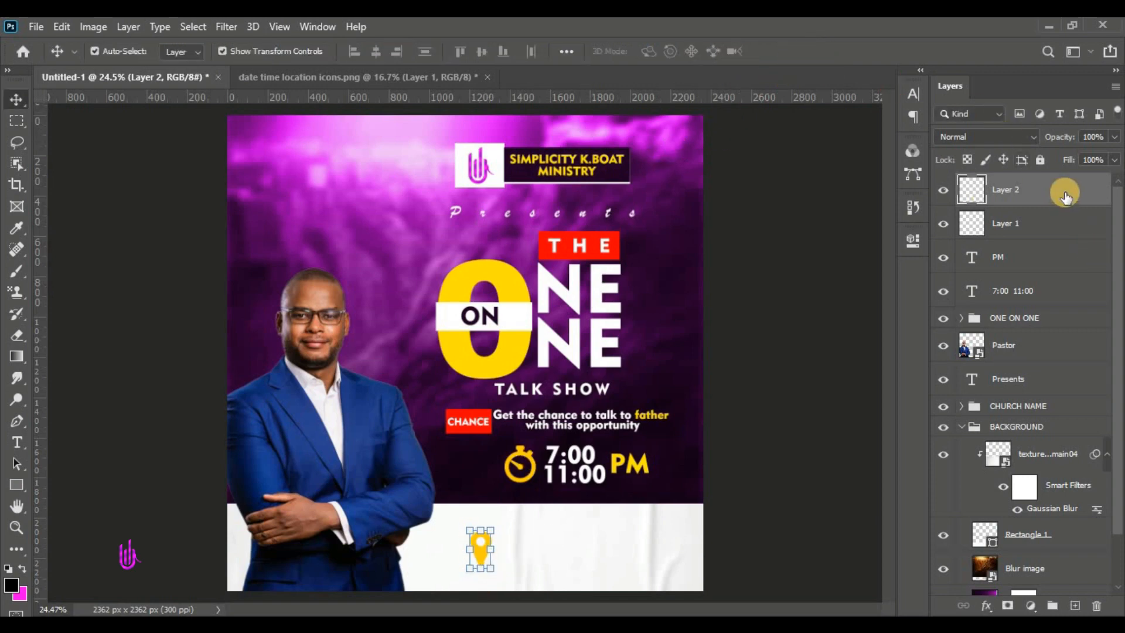
Apply a red Color Overlay with Normal blend mode and 100% opacity to the location pin layer
left_click(992, 607)
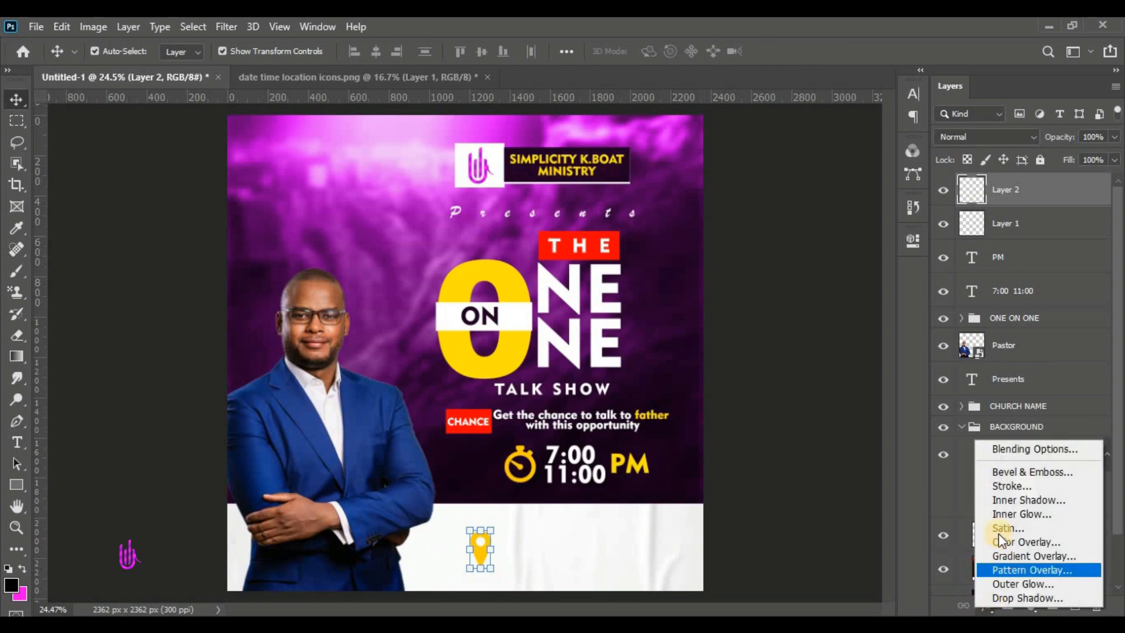
left_click(1019, 448)
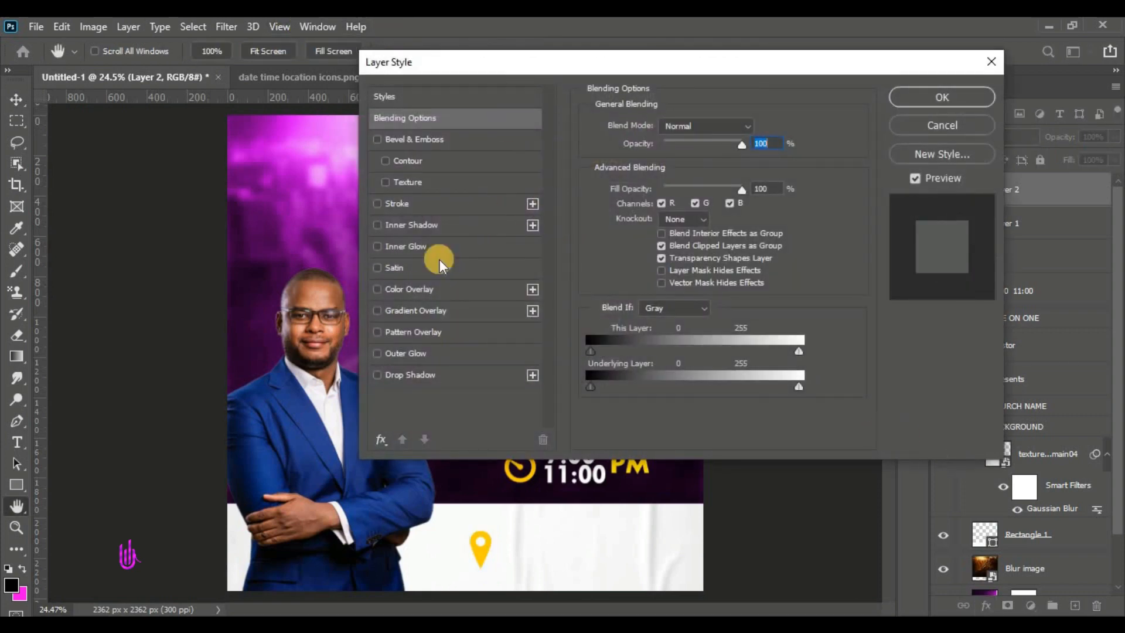
left_click(427, 288)
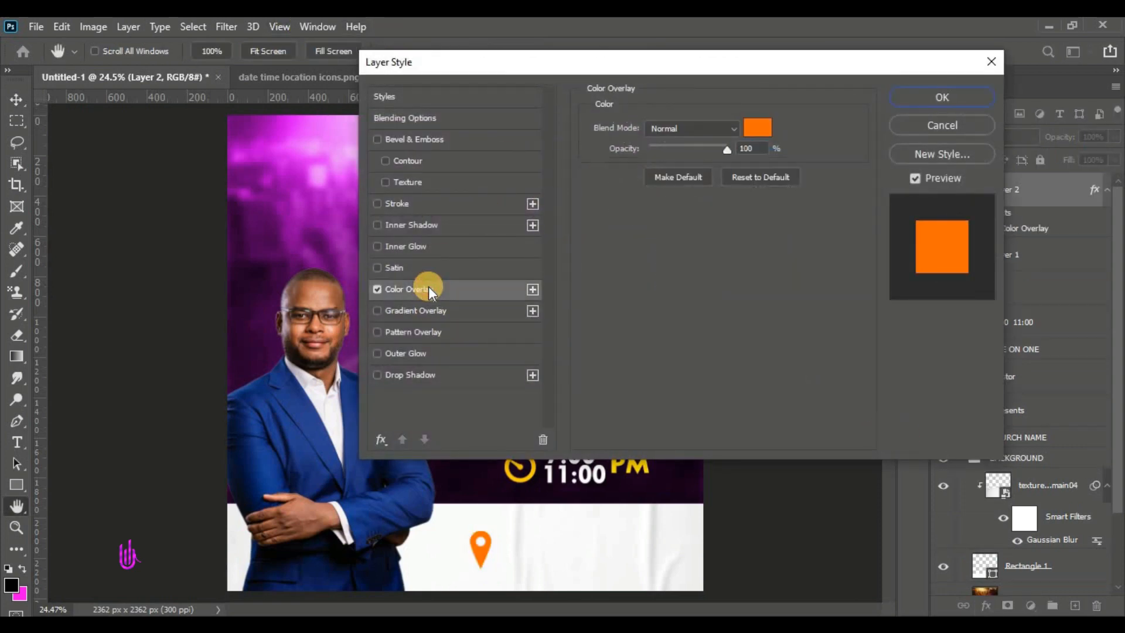
left_click(755, 128)
left_click_drag(898, 328, 900, 338)
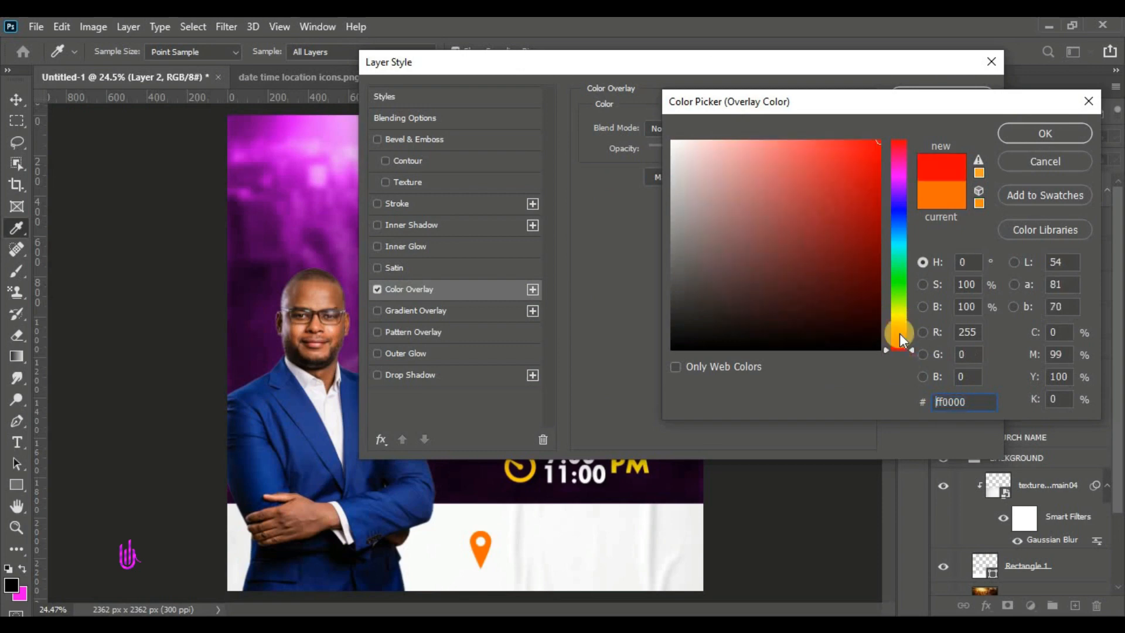
left_click(870, 151)
left_click(1034, 130)
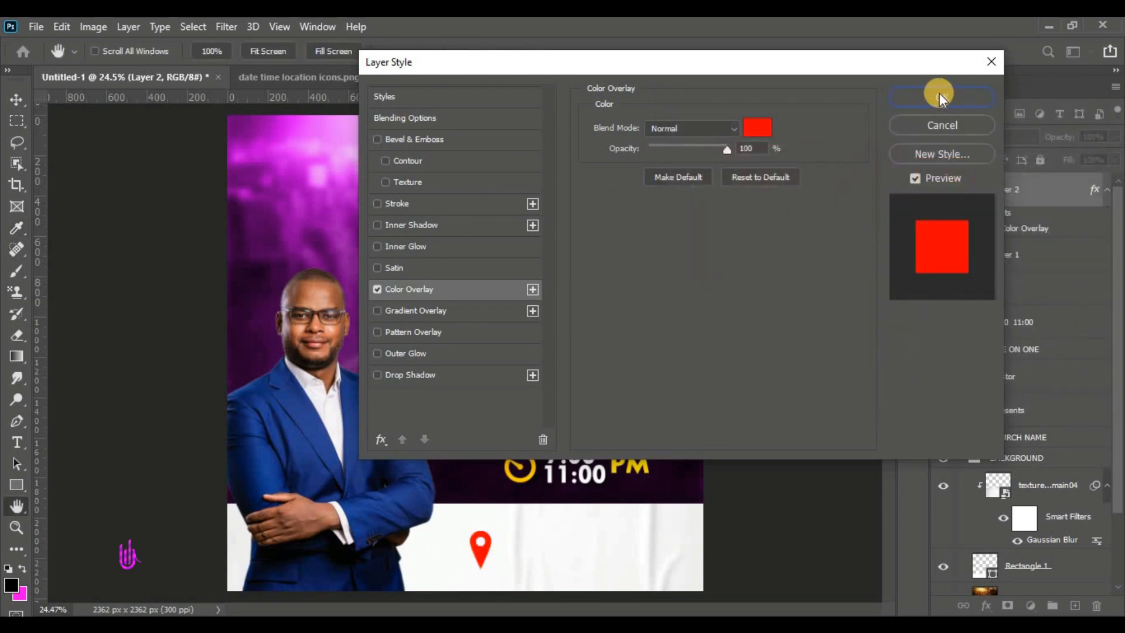
key("Return")
Move the red location pin slightly higher on the white strip
scroll(479, 555, "up", 5)
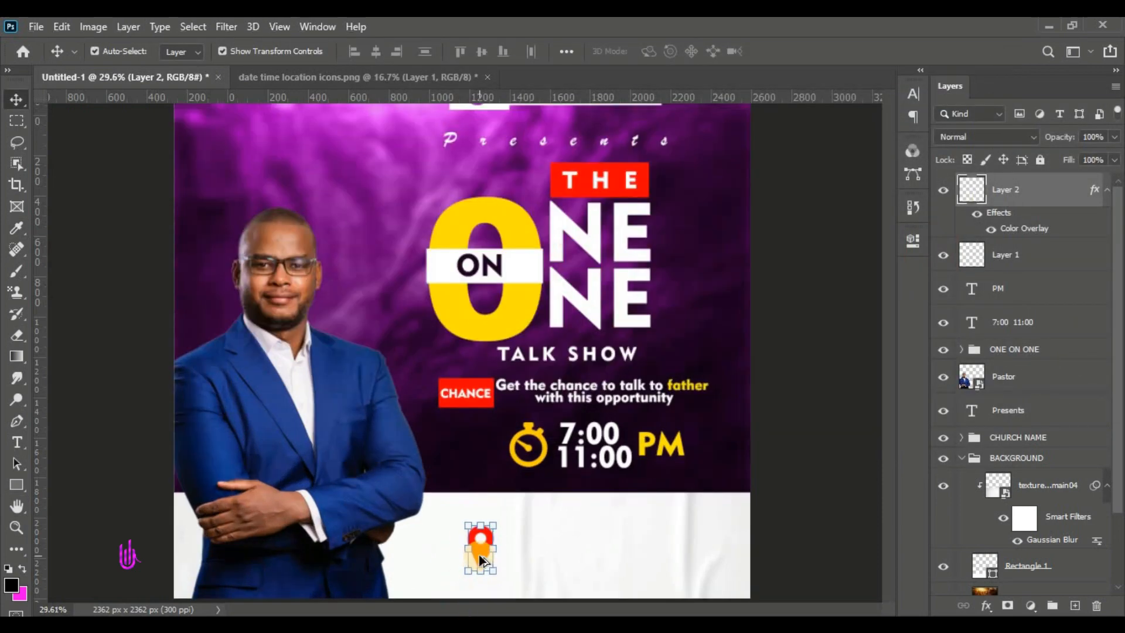
scroll(480, 554, "up", 2)
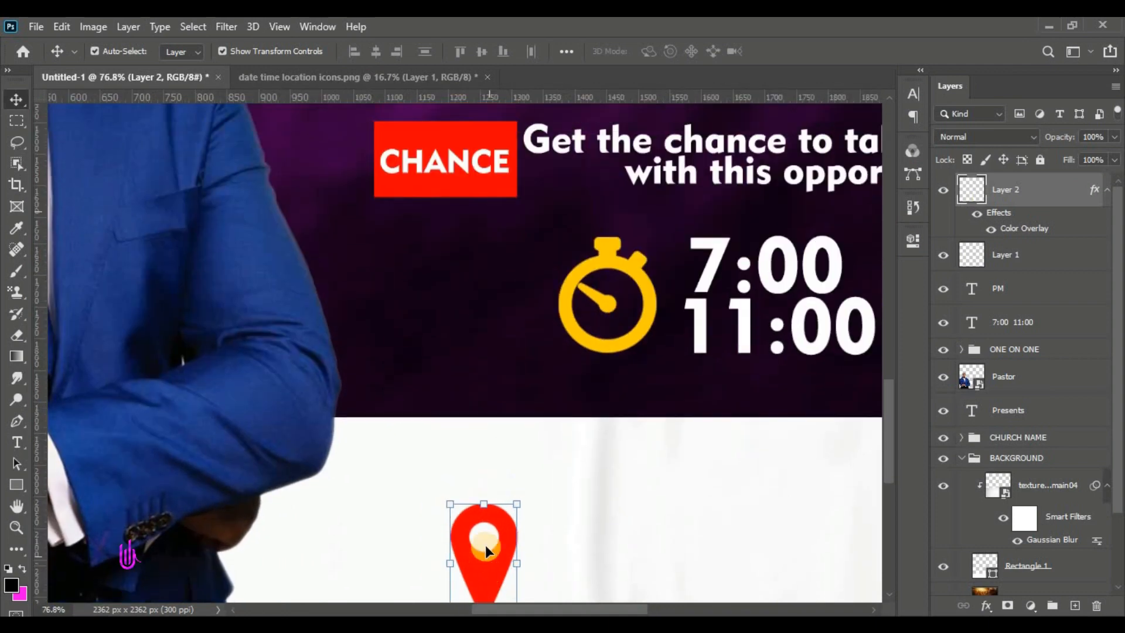
left_click(483, 554)
left_click_drag(480, 575, 481, 542)
left_click_drag(891, 402, 891, 445)
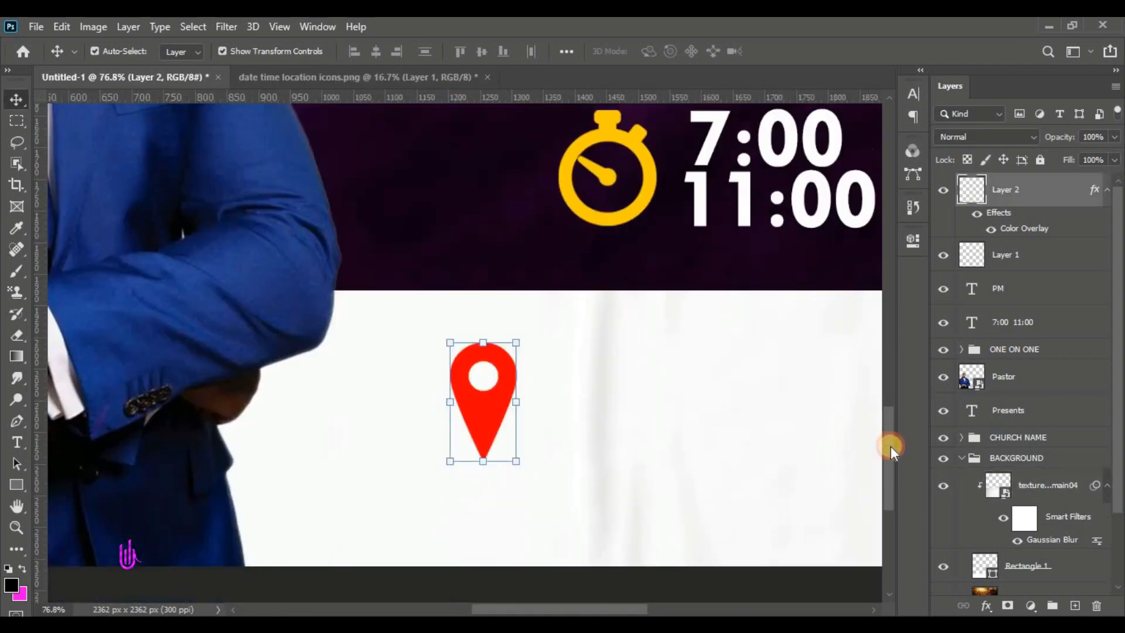
Draw a flat black ellipse about 70 by 10 px just below the location pin's tip
left_click(15, 483)
left_click(15, 485)
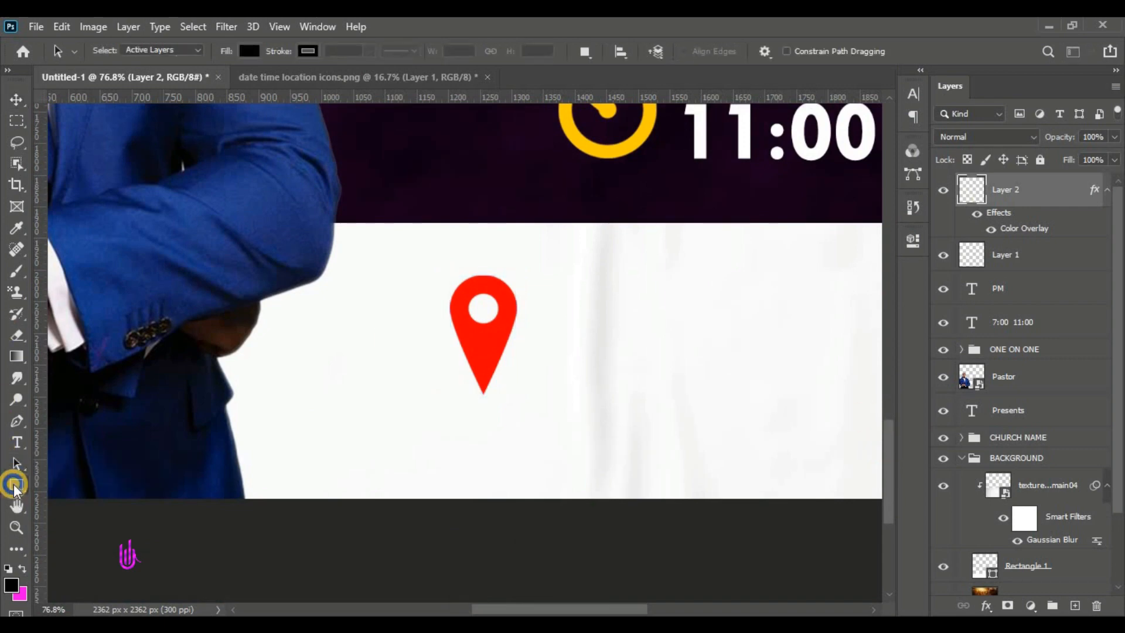
left_click(83, 515)
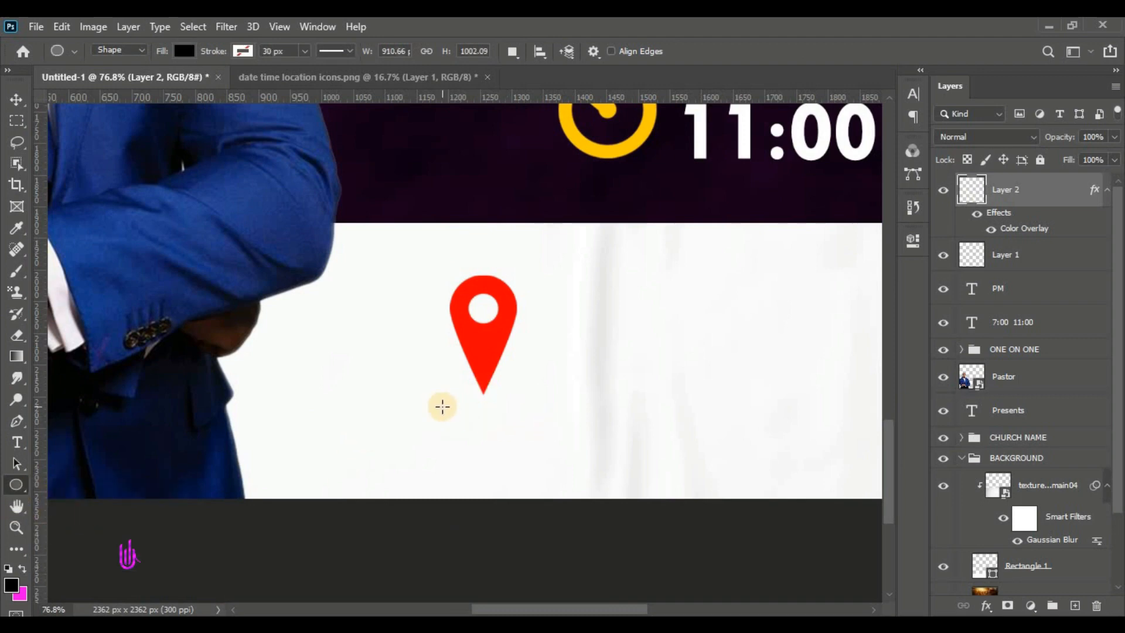
mouse_move(483, 410)
left_mouse_down()
mouse_move(507, 414)
mouse_move(502, 404)
left_mouse_up()
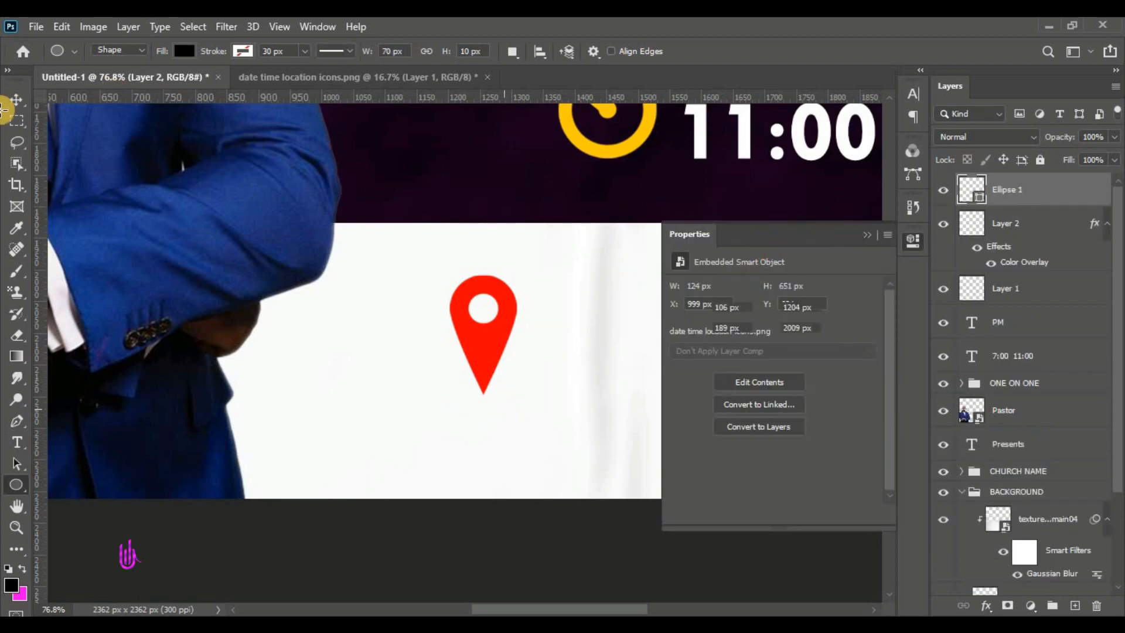
left_click(12, 100)
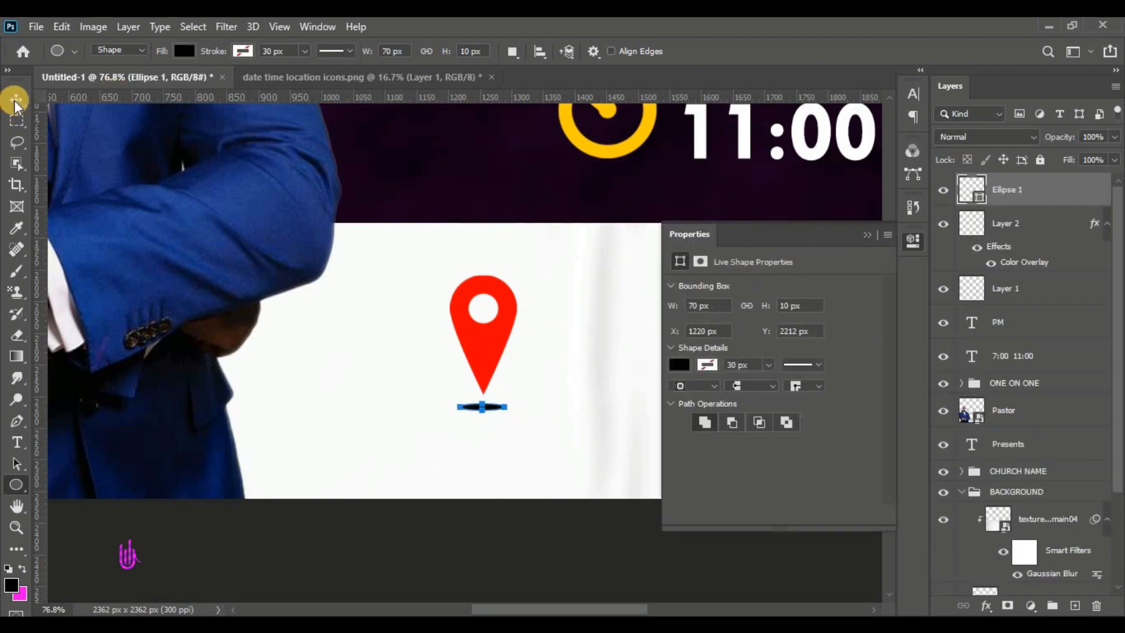
left_click(865, 234)
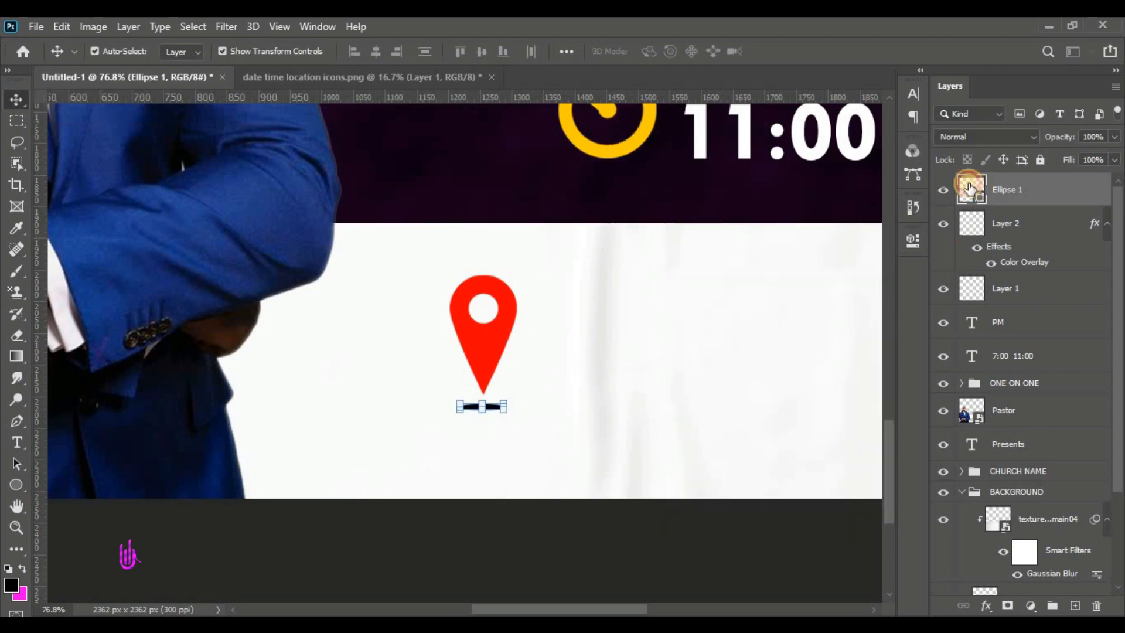
Set the fill colour of the ellipse under the pin to black, 000000
double_click(977, 198)
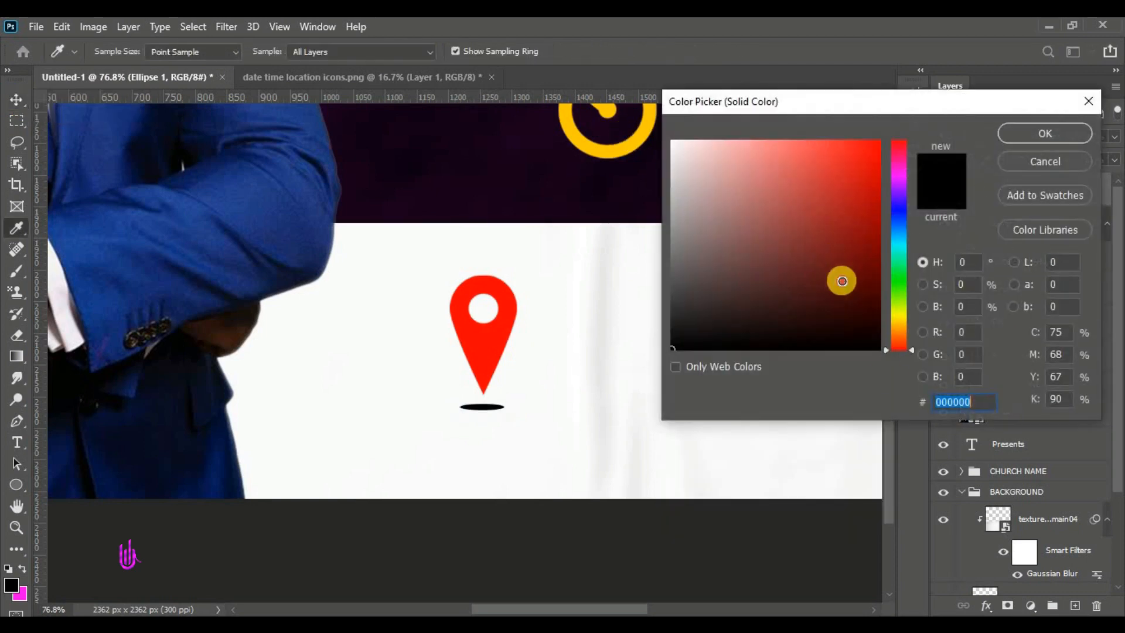
double_click(969, 403)
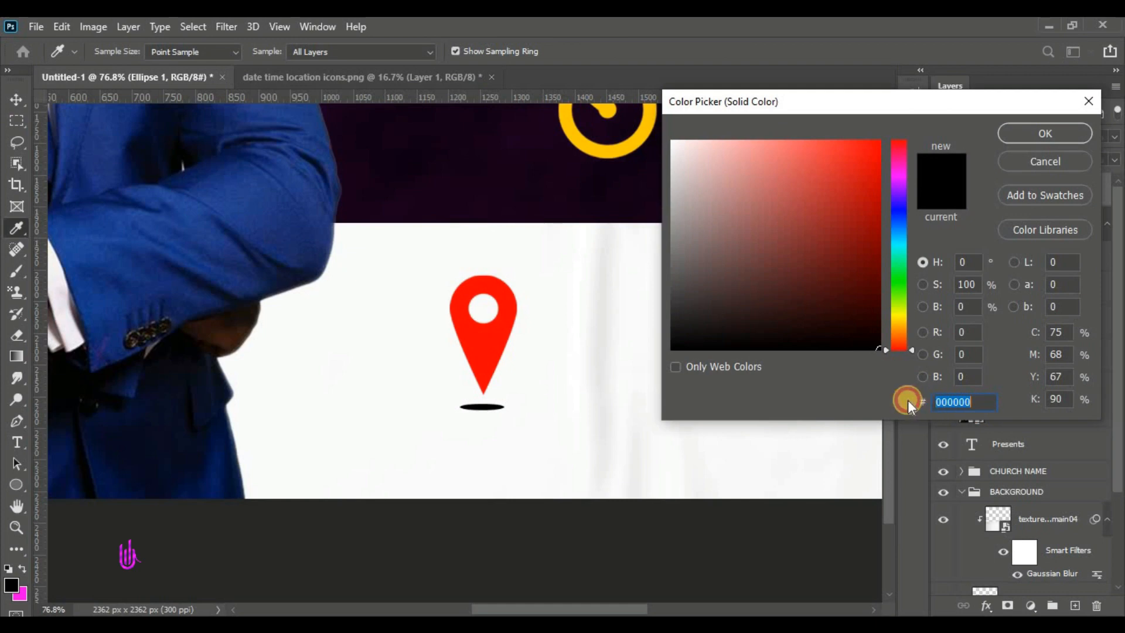
left_click(1043, 131)
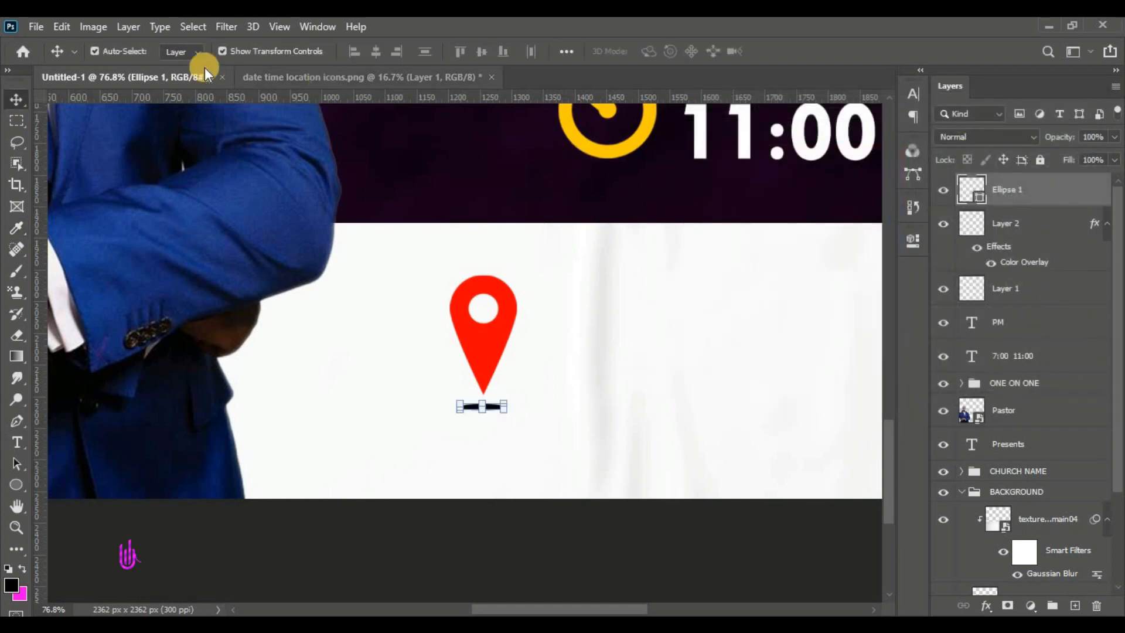
Rasterize the black ellipse under the location pin and apply a Gaussian Blur with a 7 pixel radius to it
left_click(227, 26)
mouse_move(328, 213)
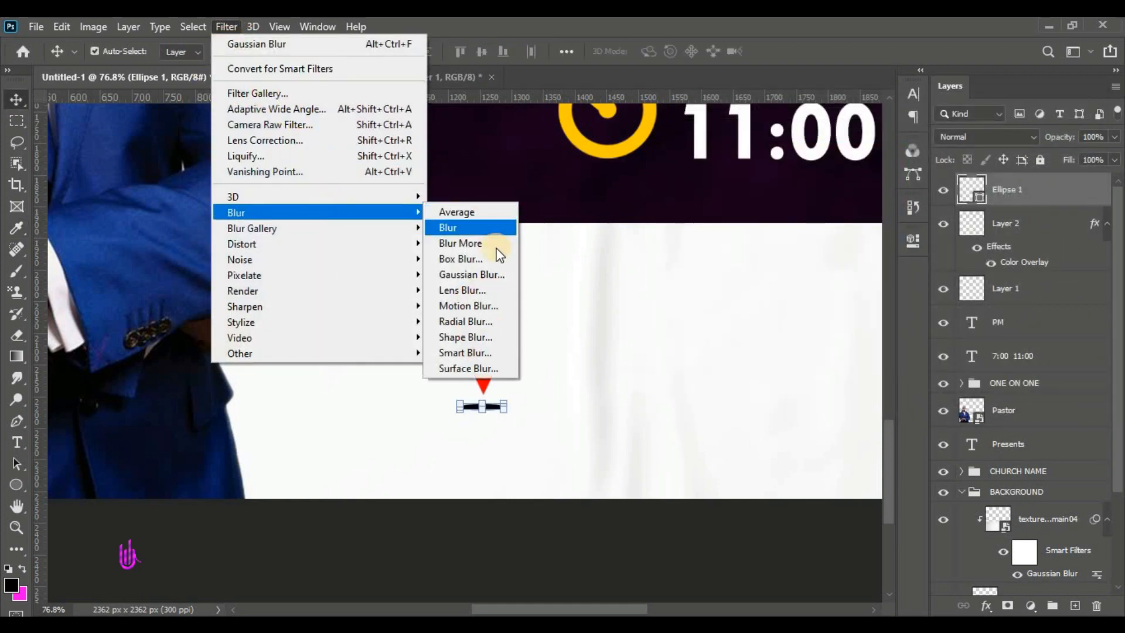
left_click(500, 273)
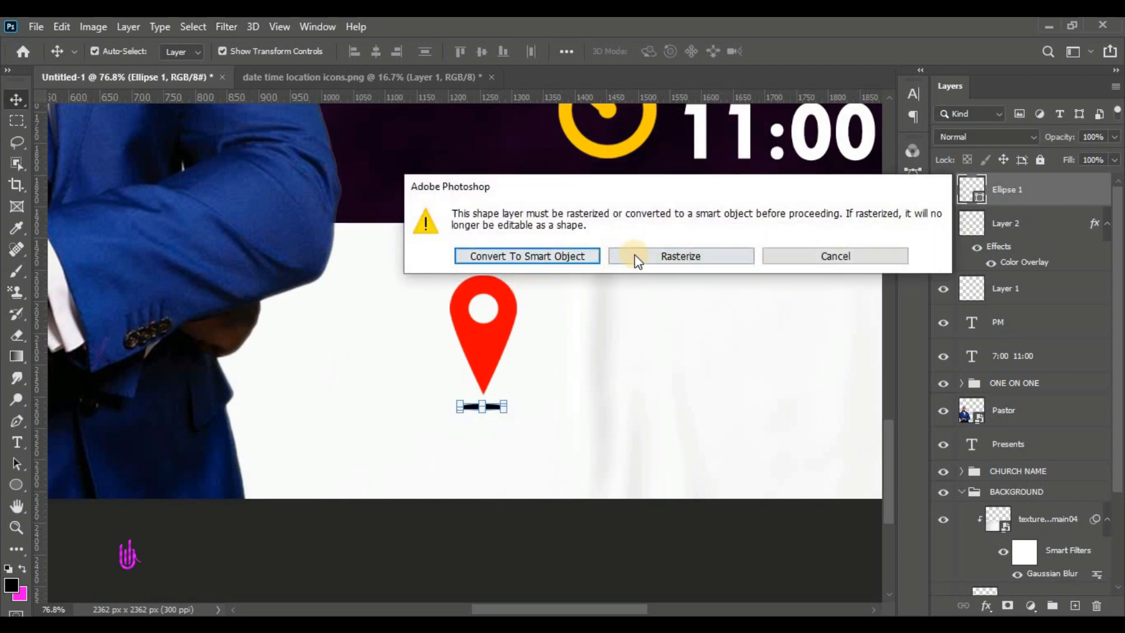
left_click(650, 253)
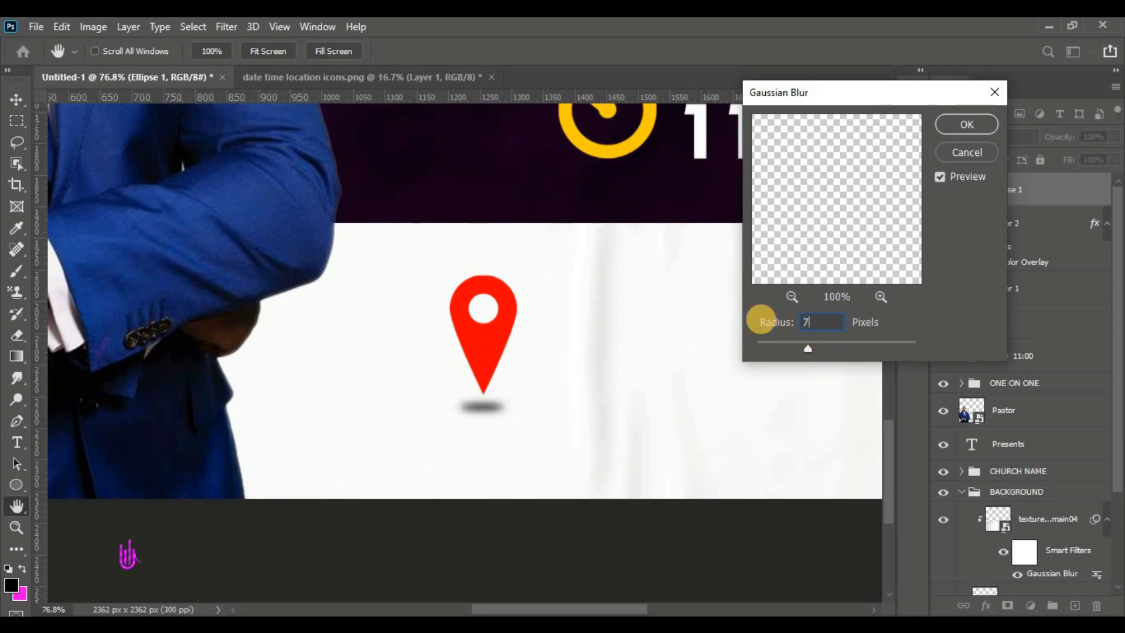
key("Return")
key("v")
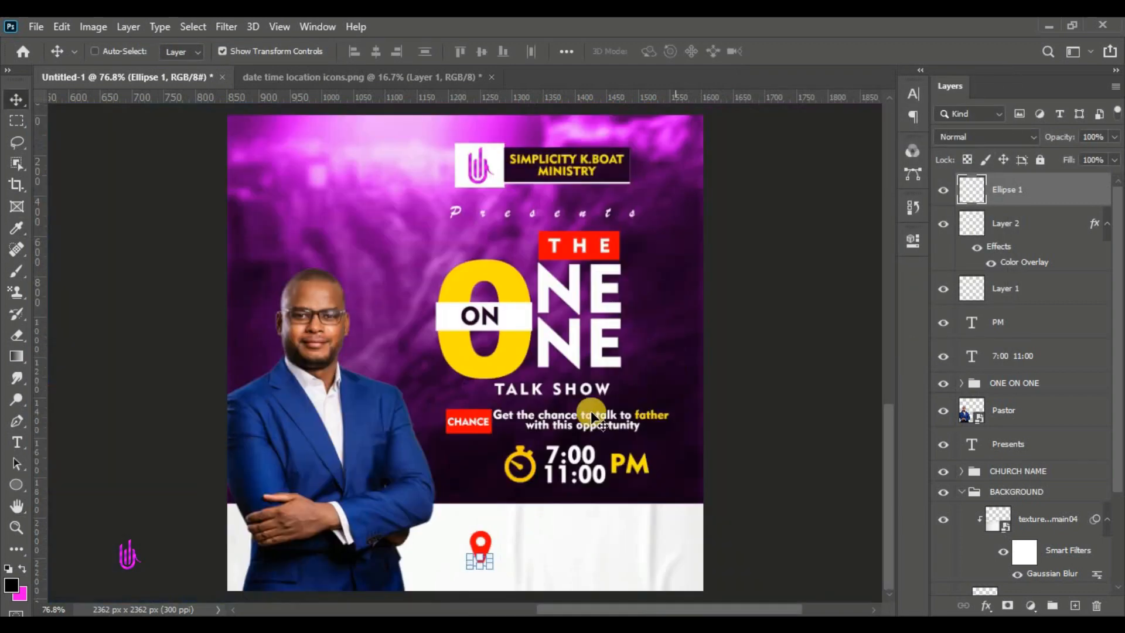
left_click(758, 457, "ctrl")
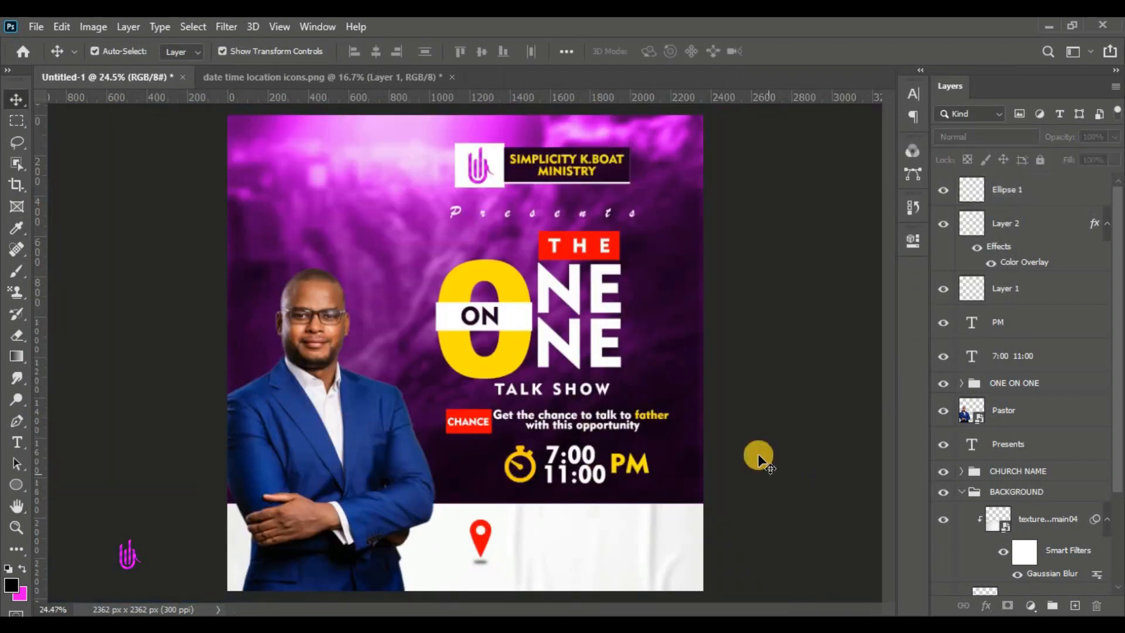
Copy the lines "C/R", "Accra- Ghana" and "Circle" from the Notepad flyer details and paste them as new text beside the location pin
left_click(996, 193)
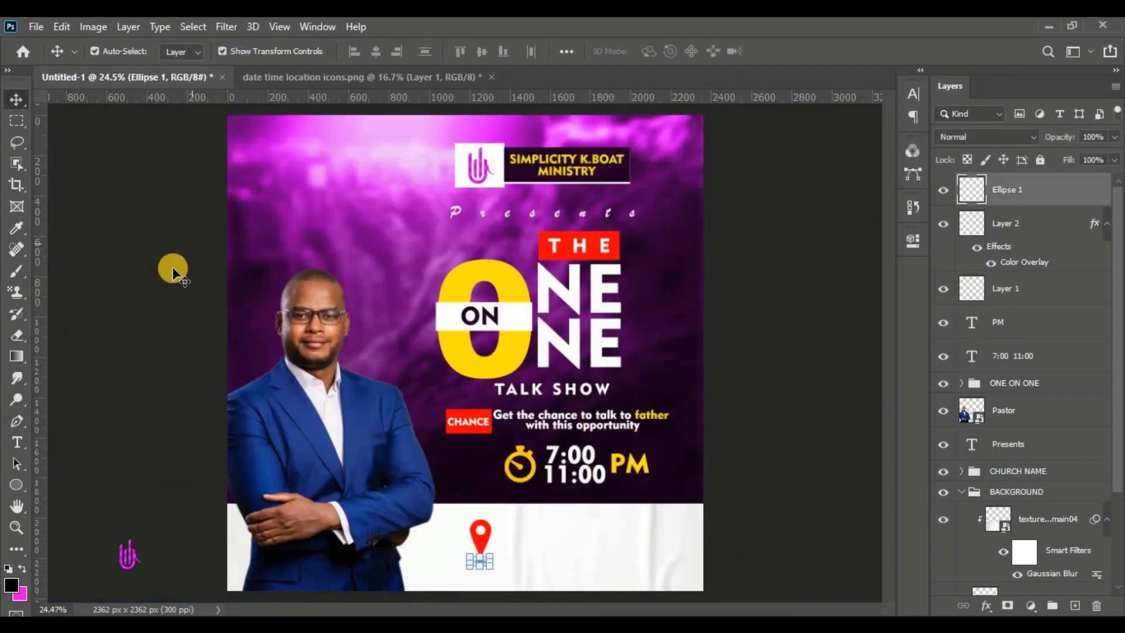
left_click(11, 444)
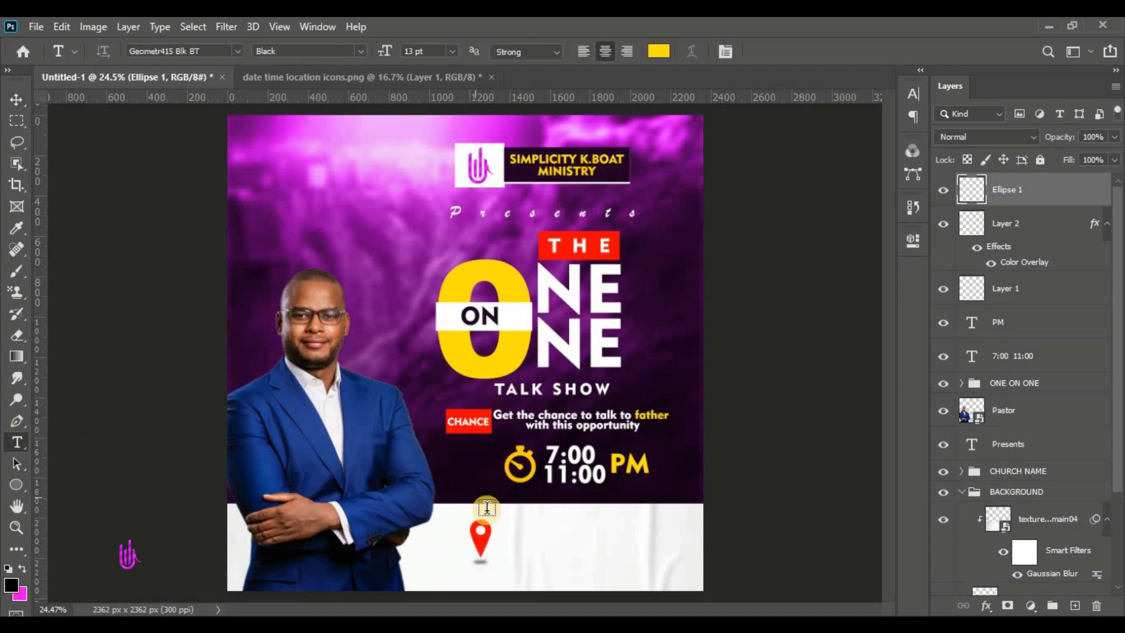
left_click(529, 540)
key("alt+Tab")
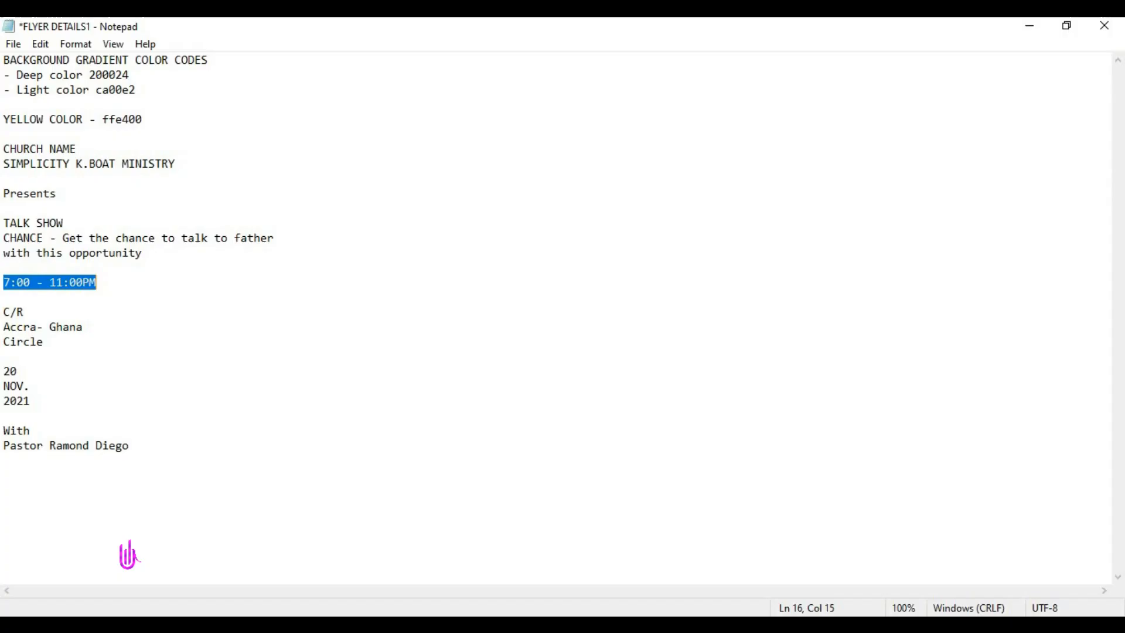
left_click_drag(61, 346, 3, 299)
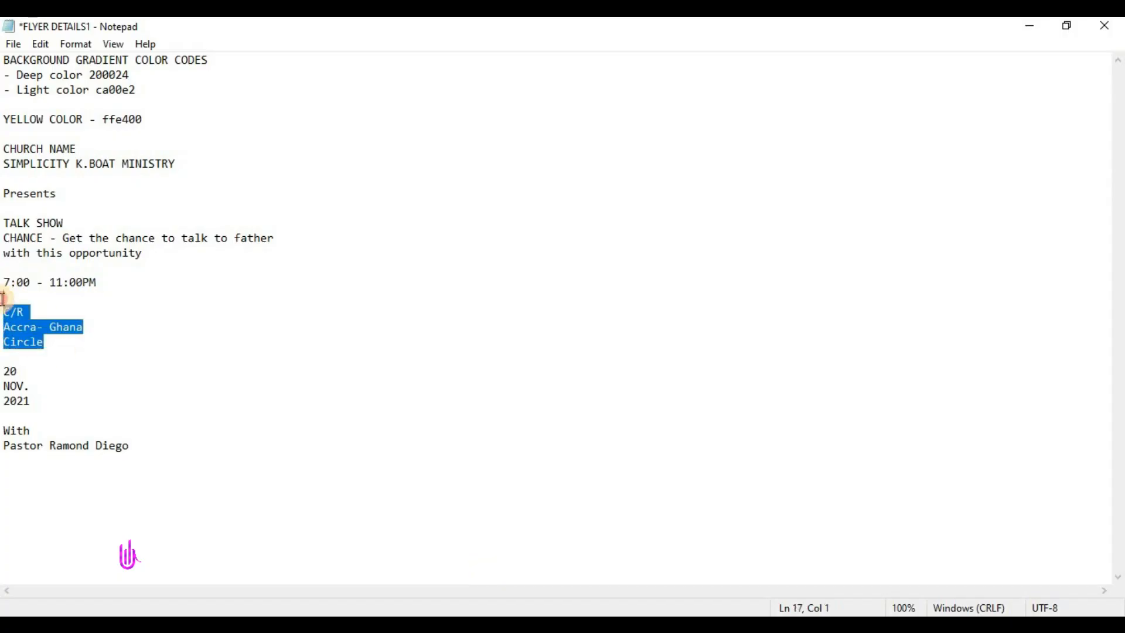
right_click(16, 327)
left_click(64, 380)
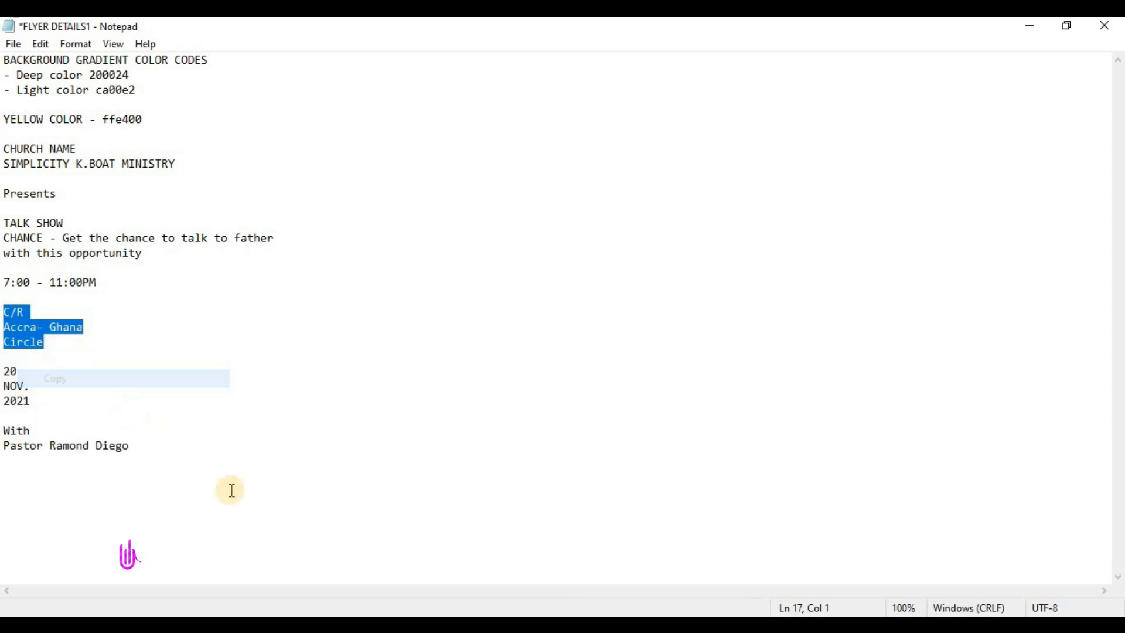
key("alt+Tab")
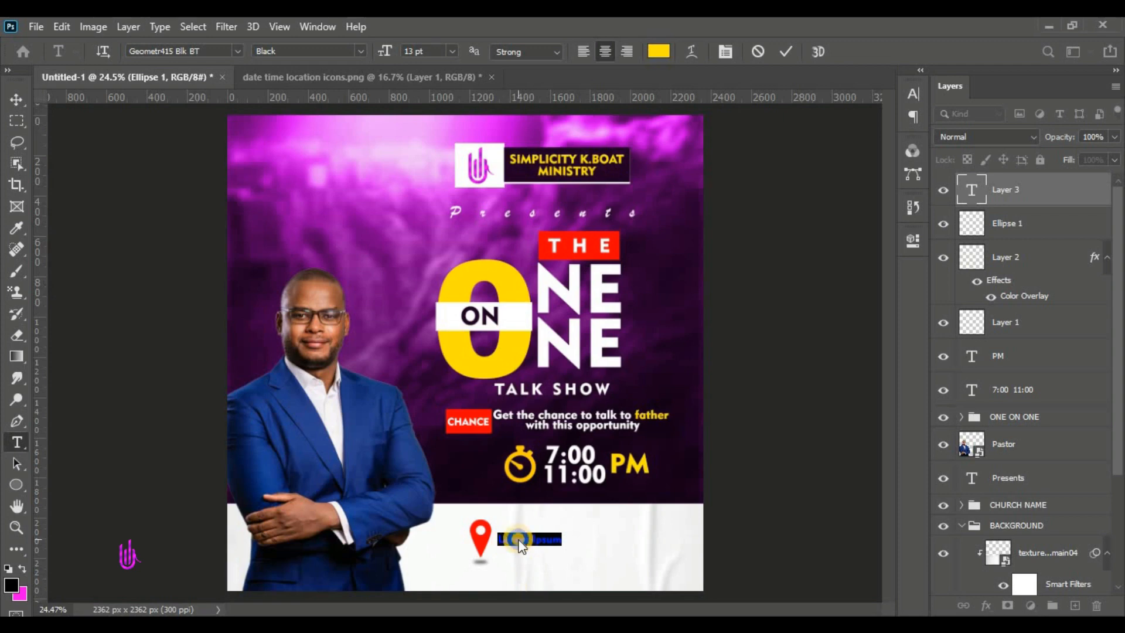
right_click(522, 545)
left_click(554, 282)
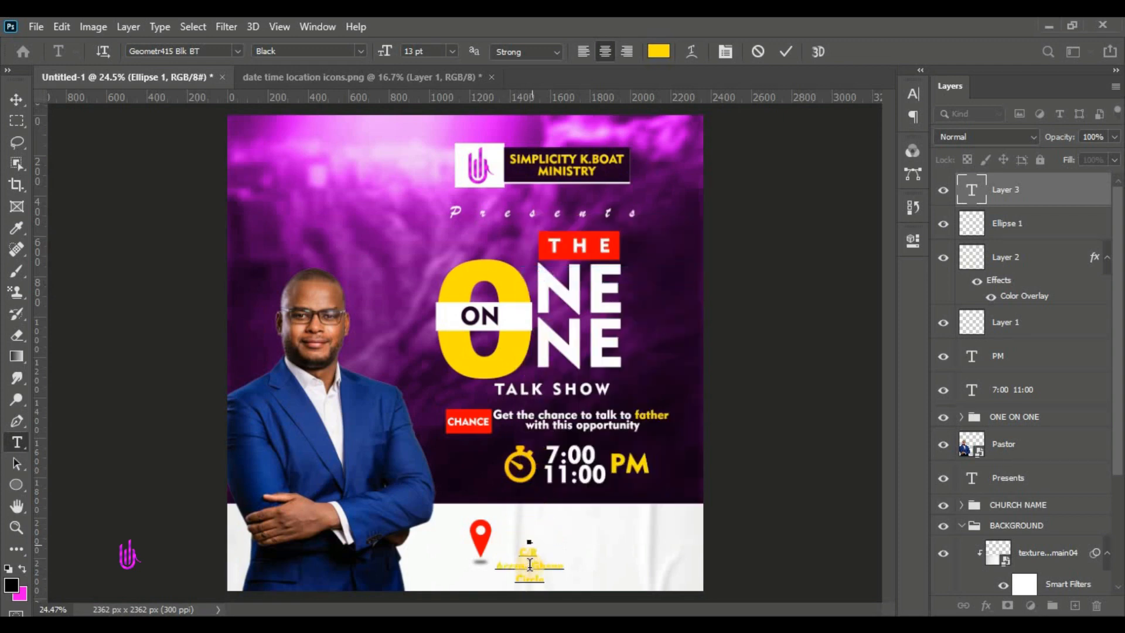
Move the pasted location text further right of the pin and change its text colour to black
left_click_drag(581, 567, 621, 557)
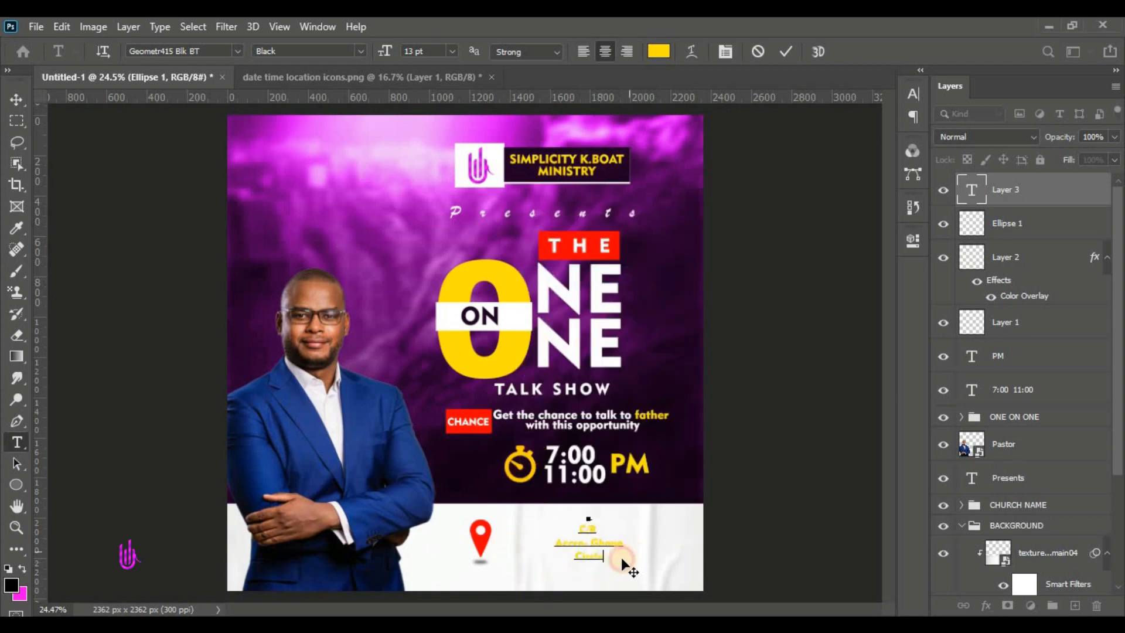
key("ctrl+a")
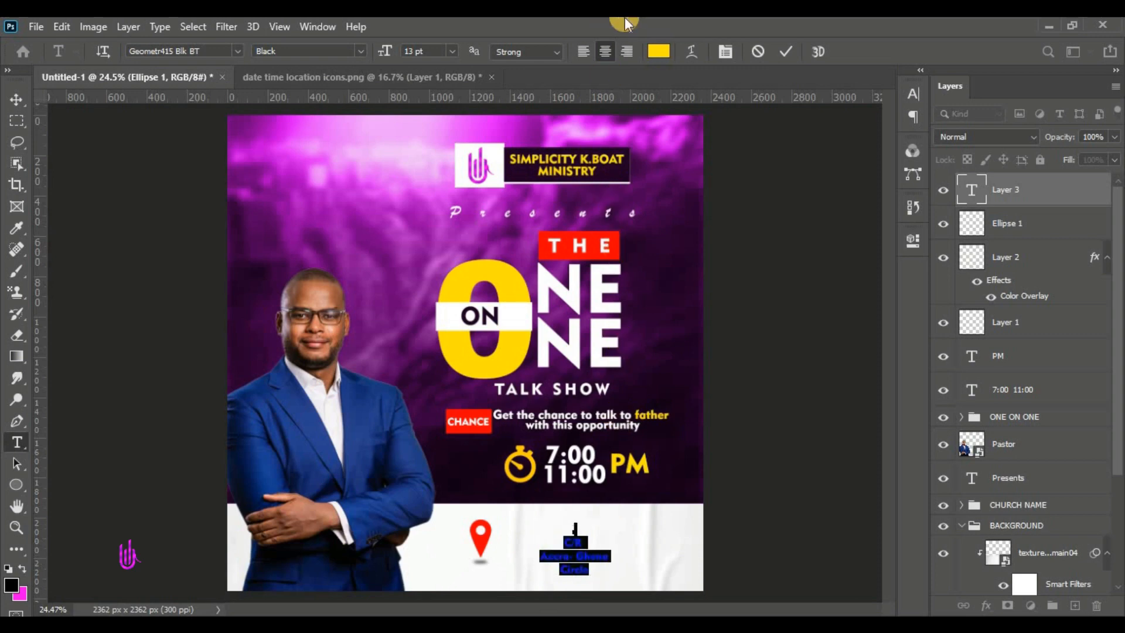
left_click(657, 51)
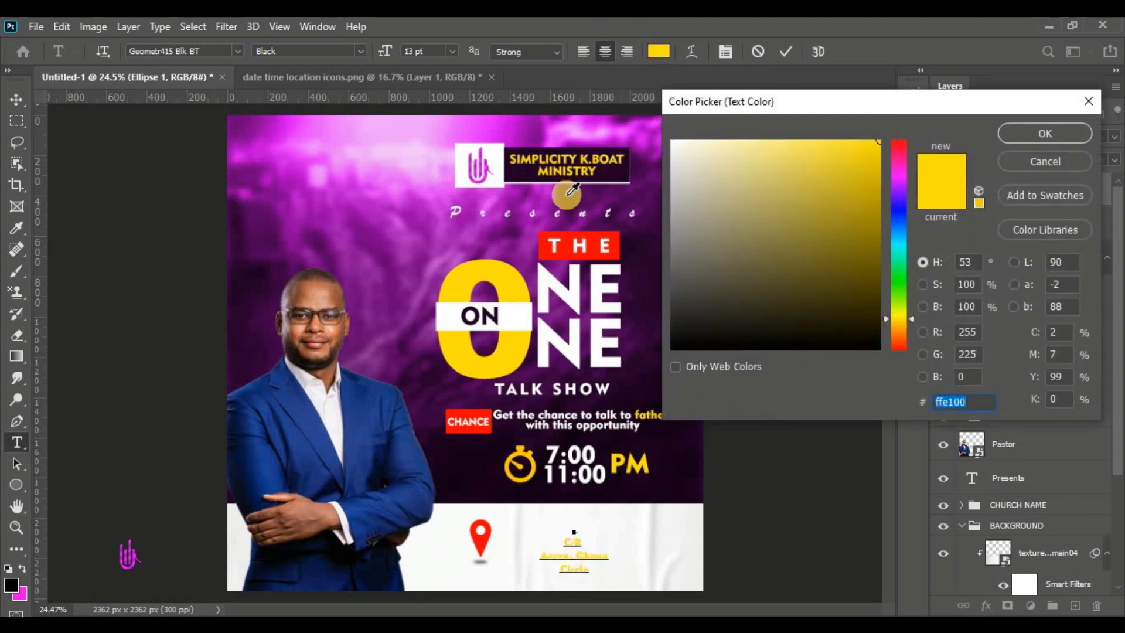
left_click(630, 170)
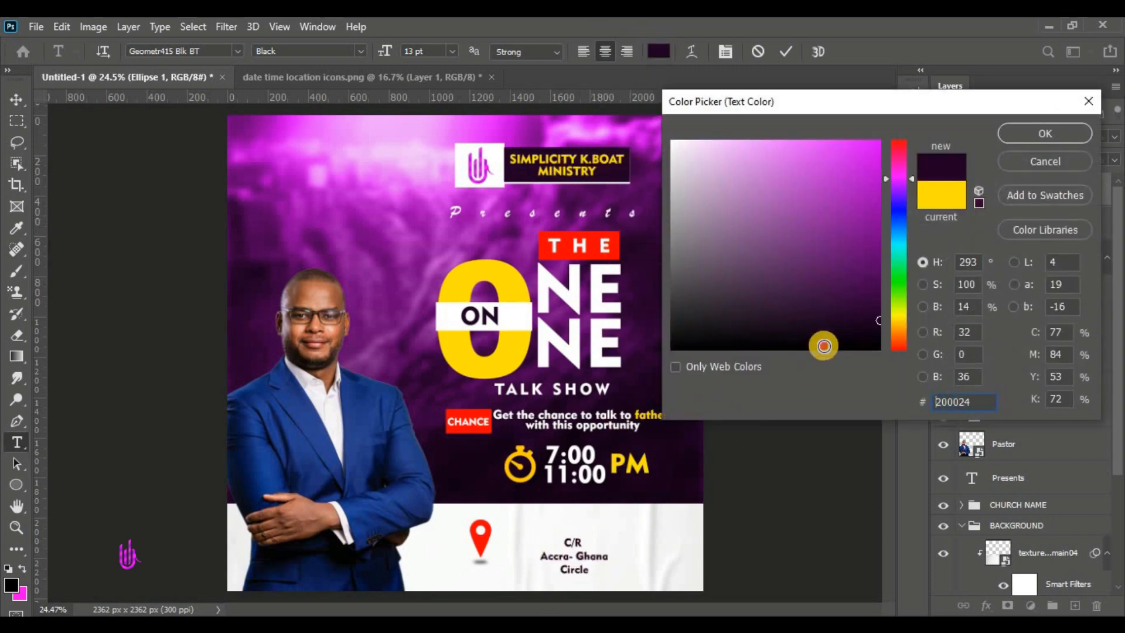
left_click_drag(820, 344, 908, 386)
left_click(1026, 133)
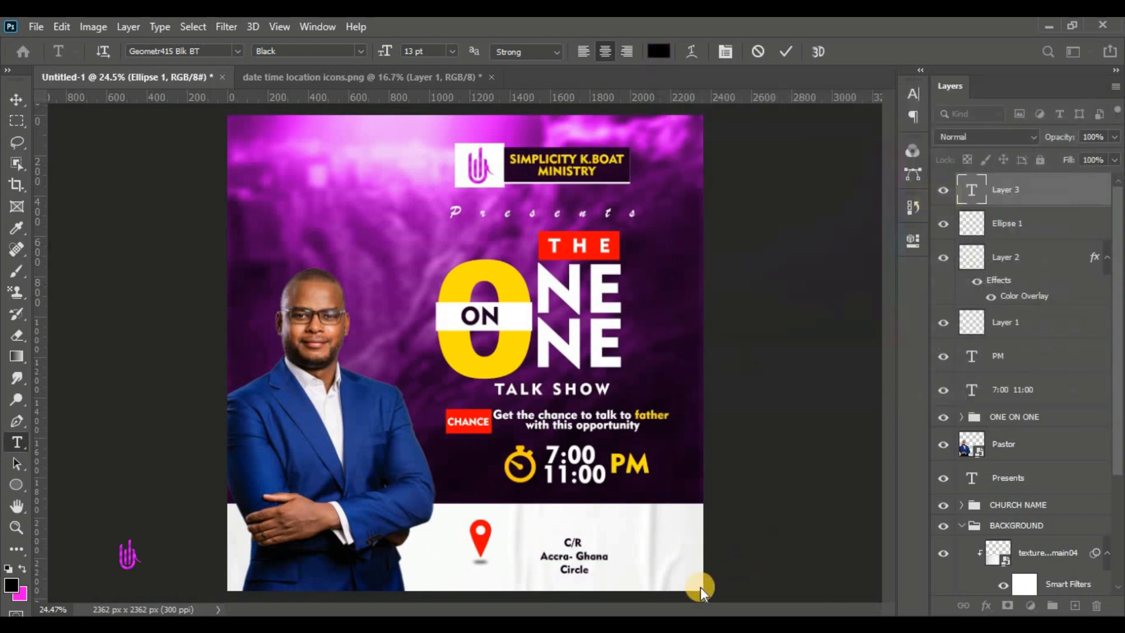
Set the location text's font size to 15 pt and commit the text
left_click(417, 51)
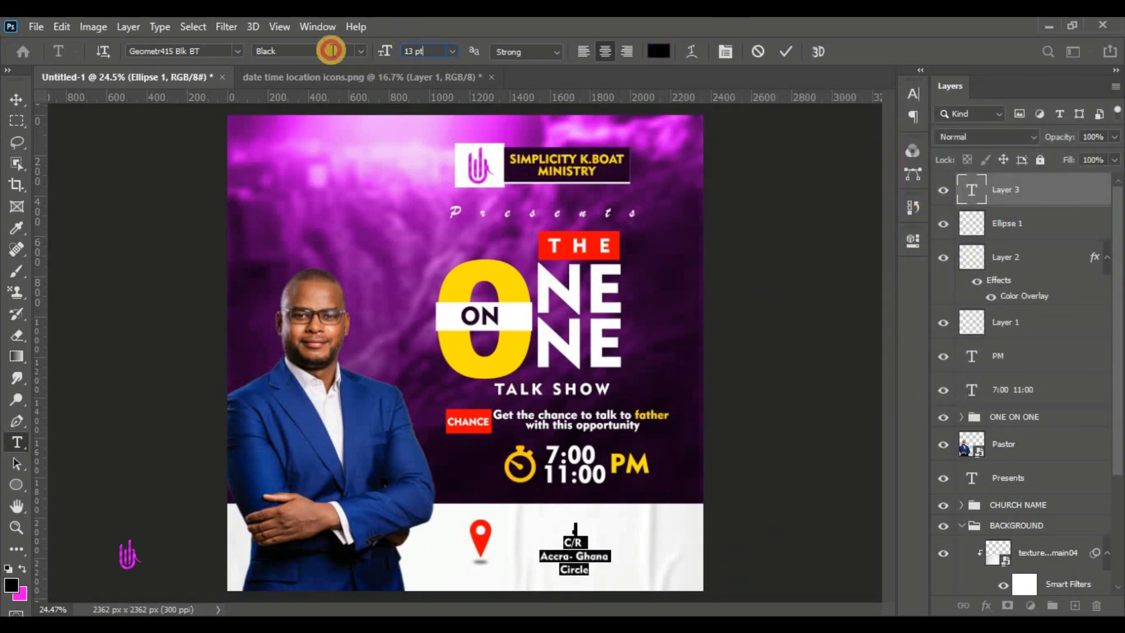
key("Return")
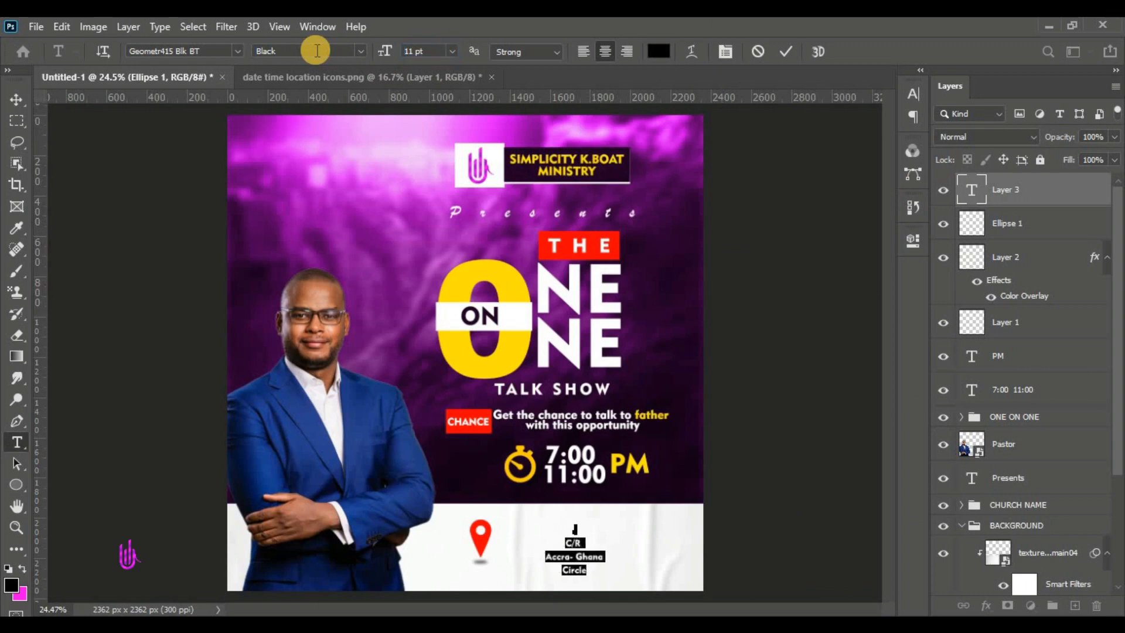
left_click(419, 50)
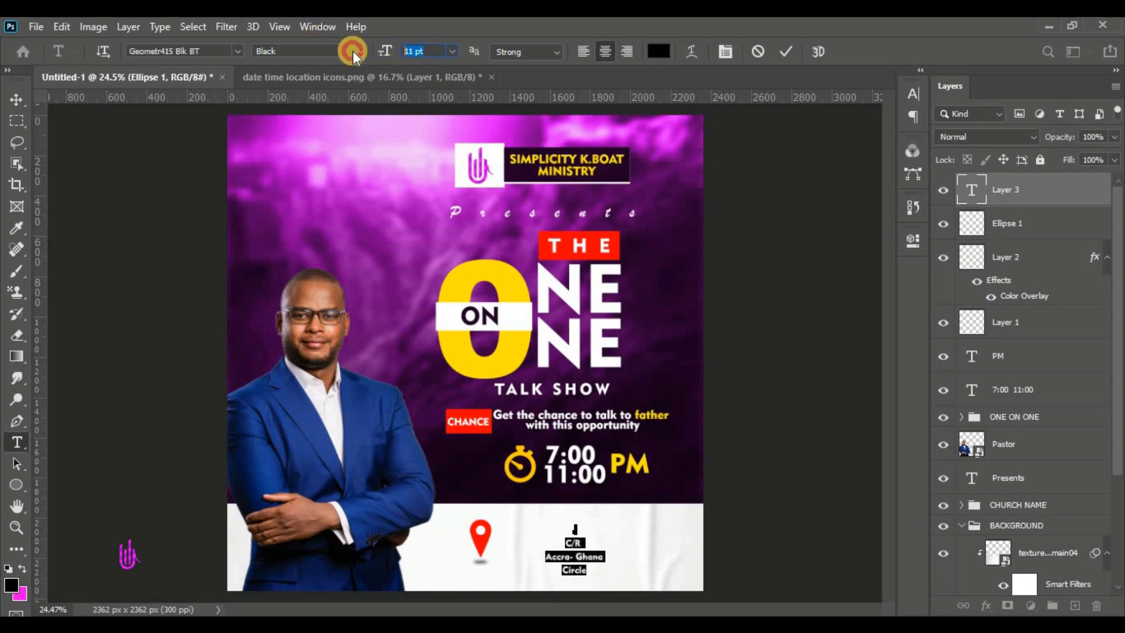
type("15")
key("Return")
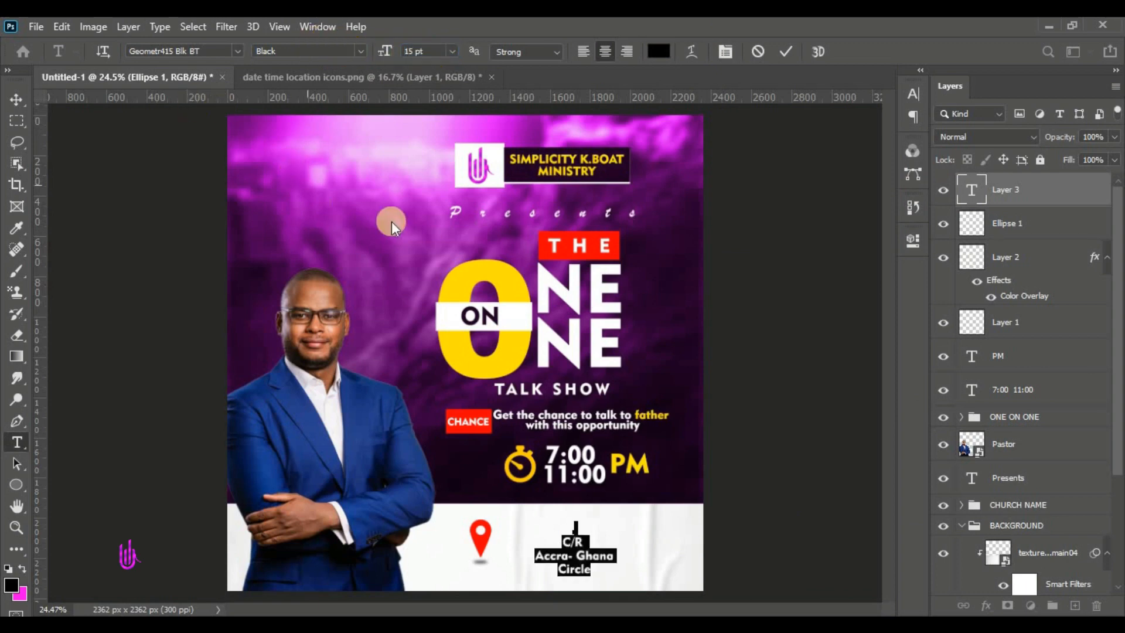
left_click(789, 51)
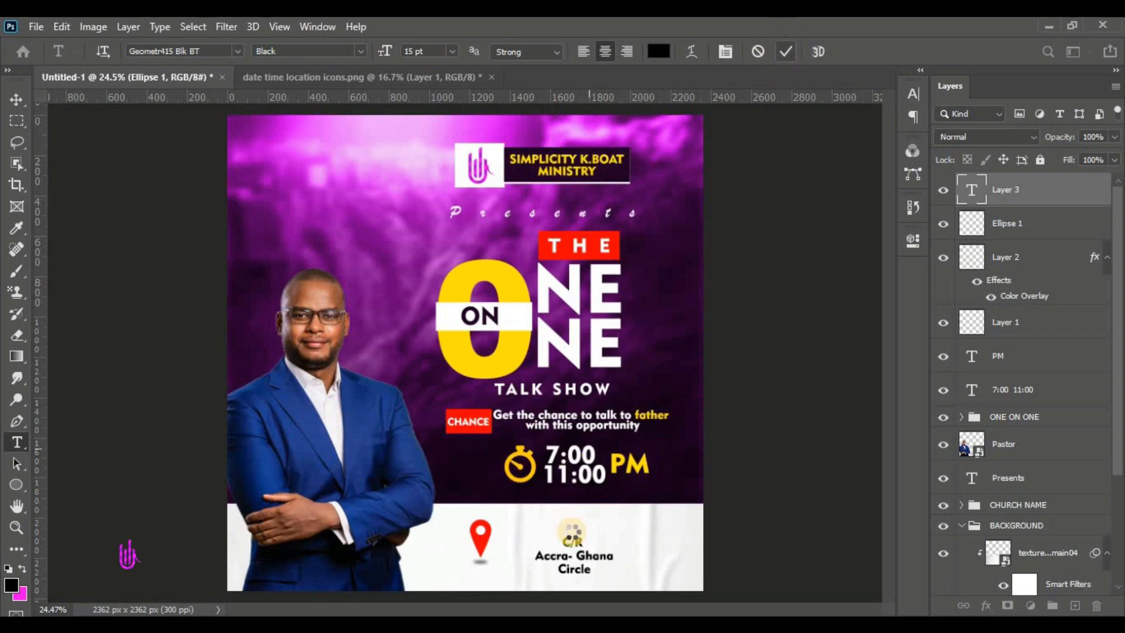
Scale the location text up to about 162% and place it on the white strip beside the pin
left_click(13, 100)
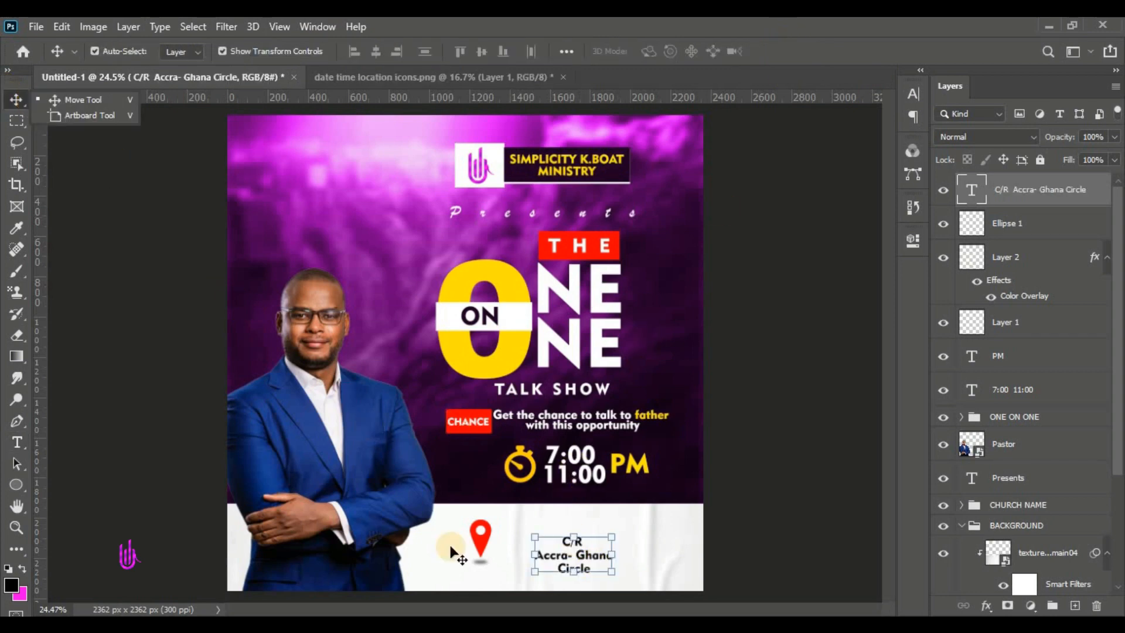
left_click(613, 536)
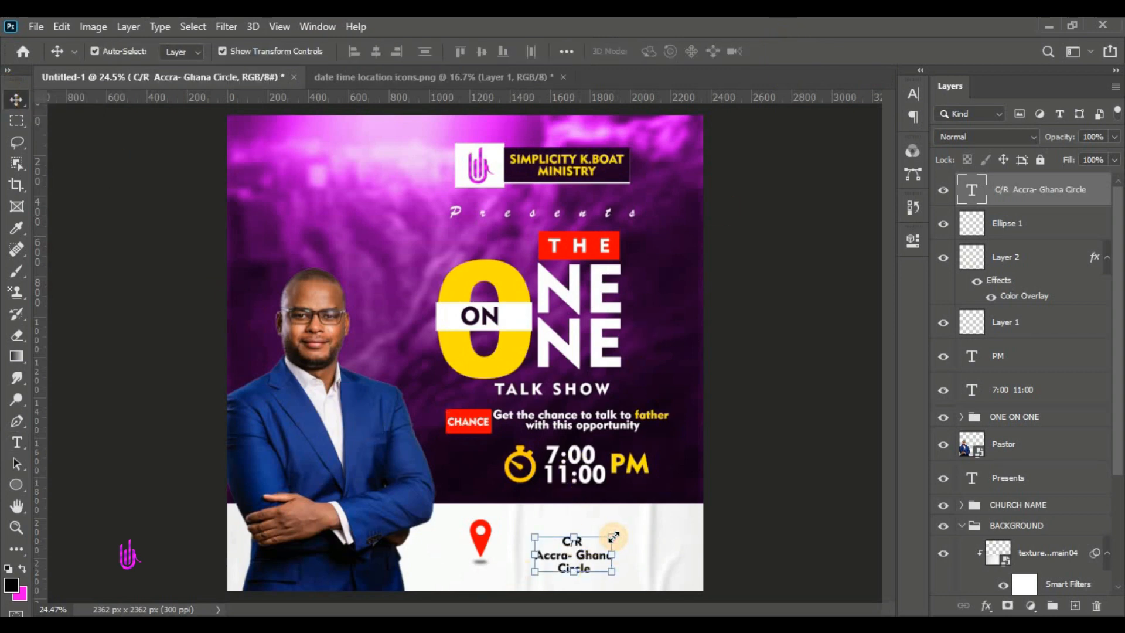
left_click(613, 536)
left_click_drag(611, 525, 658, 497)
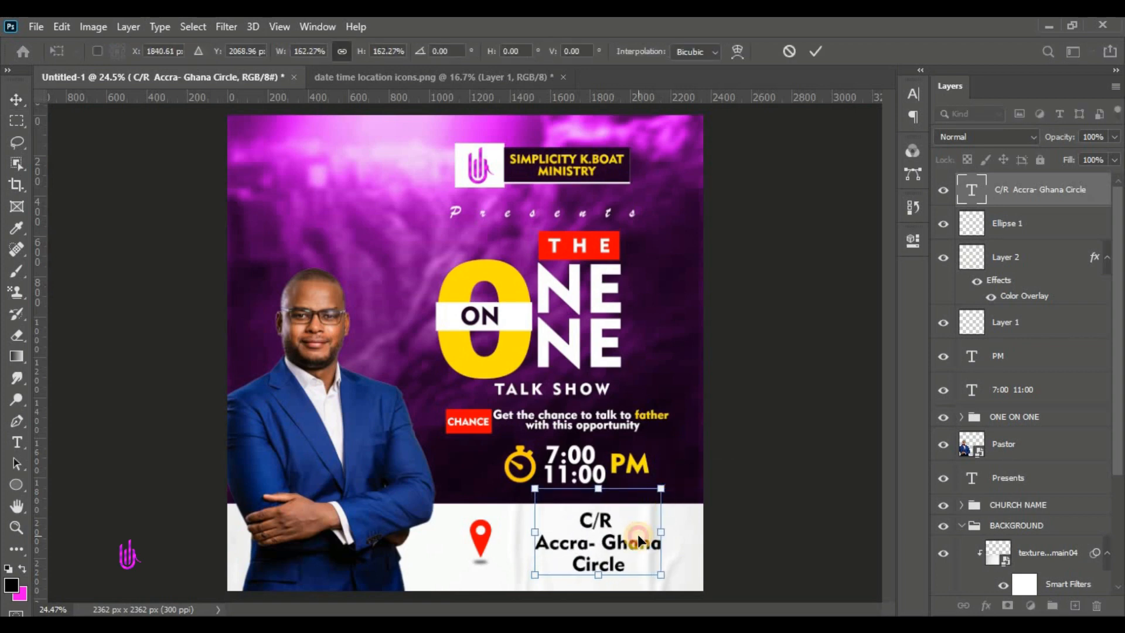
left_click_drag(637, 539, 621, 551)
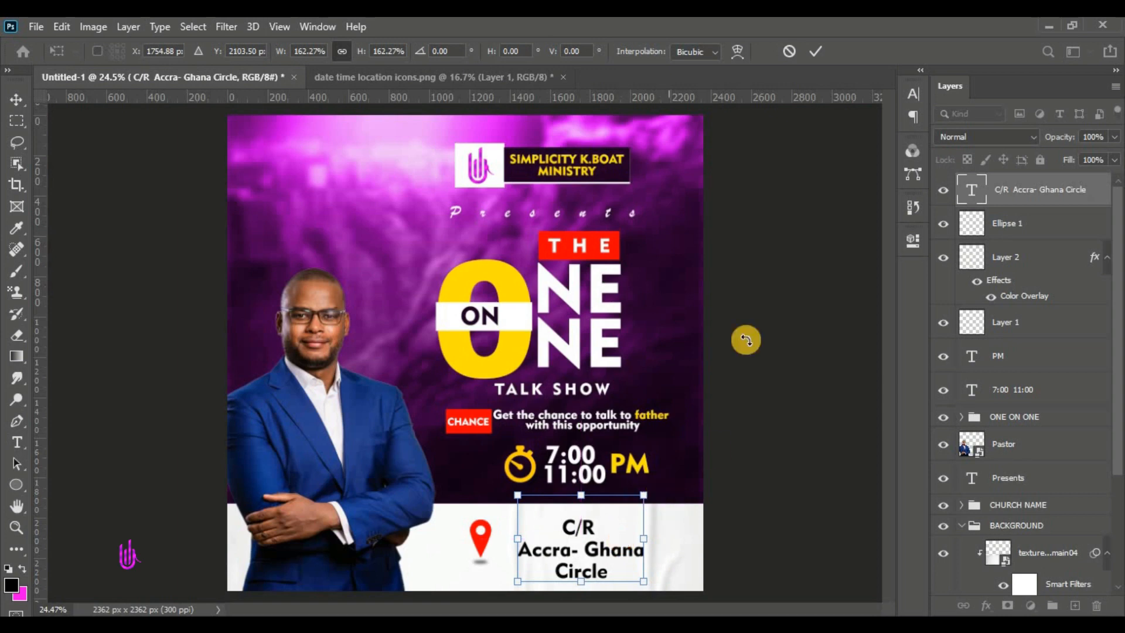
key("Return")
Tighten the location text's line spacing to about 23.89 pt
left_click(912, 94)
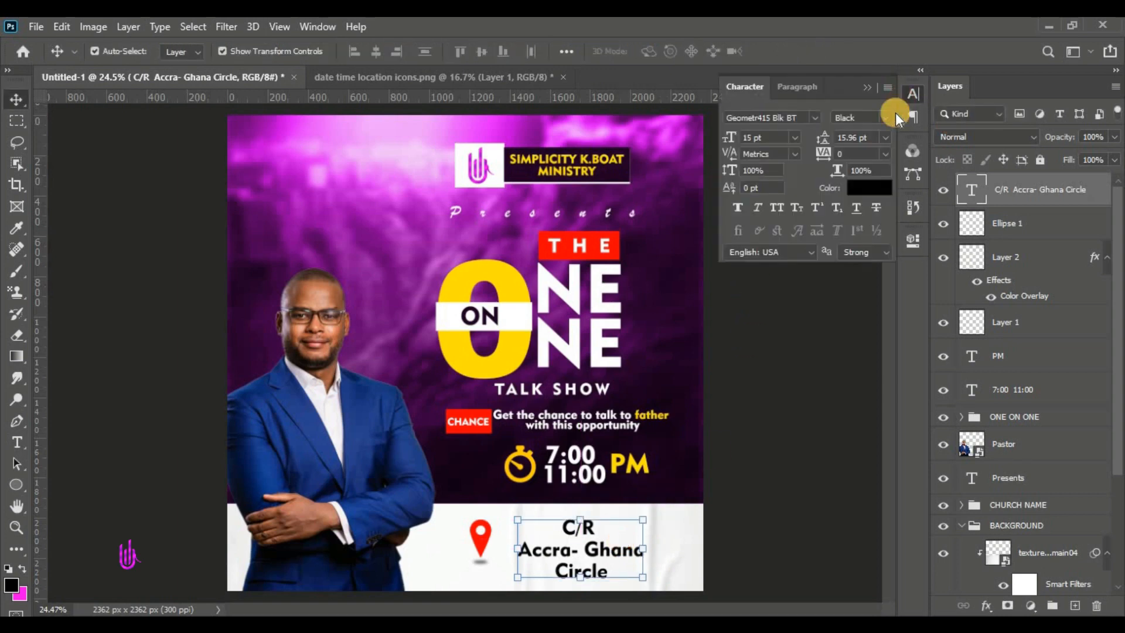
left_click_drag(823, 143, 822, 142)
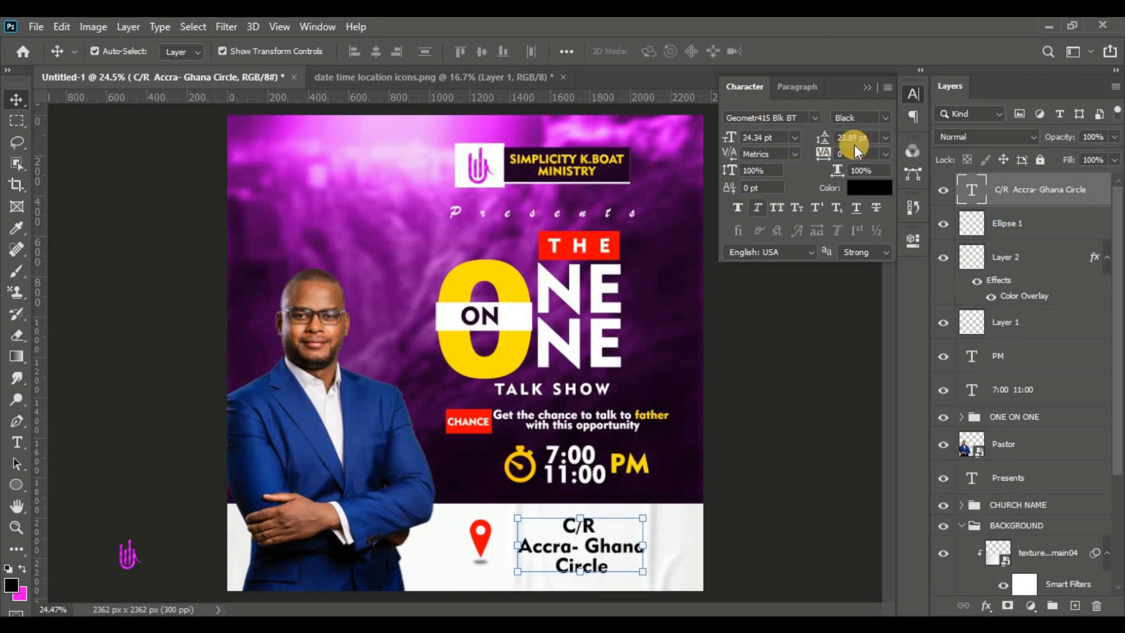
left_click(873, 86)
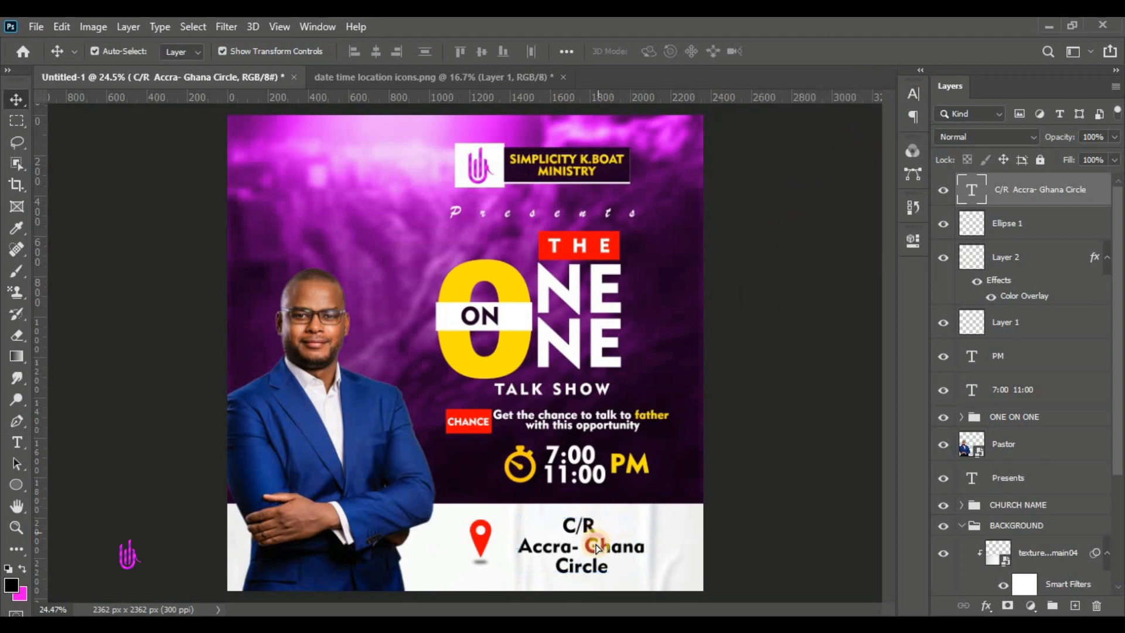
Nudge the location text up slightly and closer to the pin, aligning its left edge with the stopwatch icon's
left_click_drag(596, 545, 597, 531)
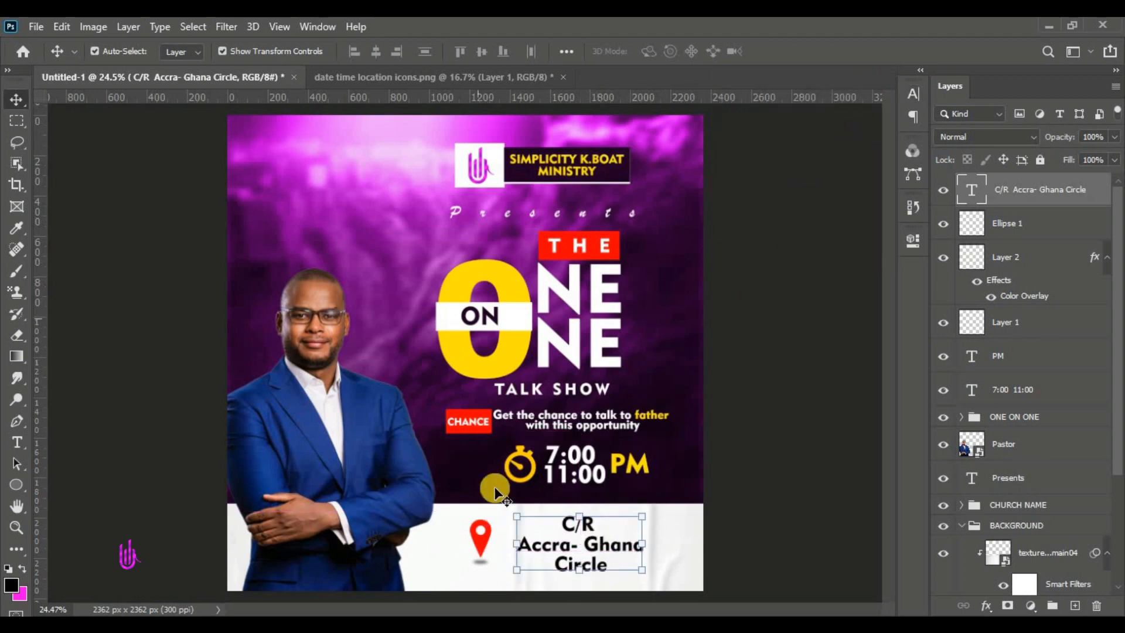
scroll(617, 480, "down", 5)
scroll(589, 472, "up", 3)
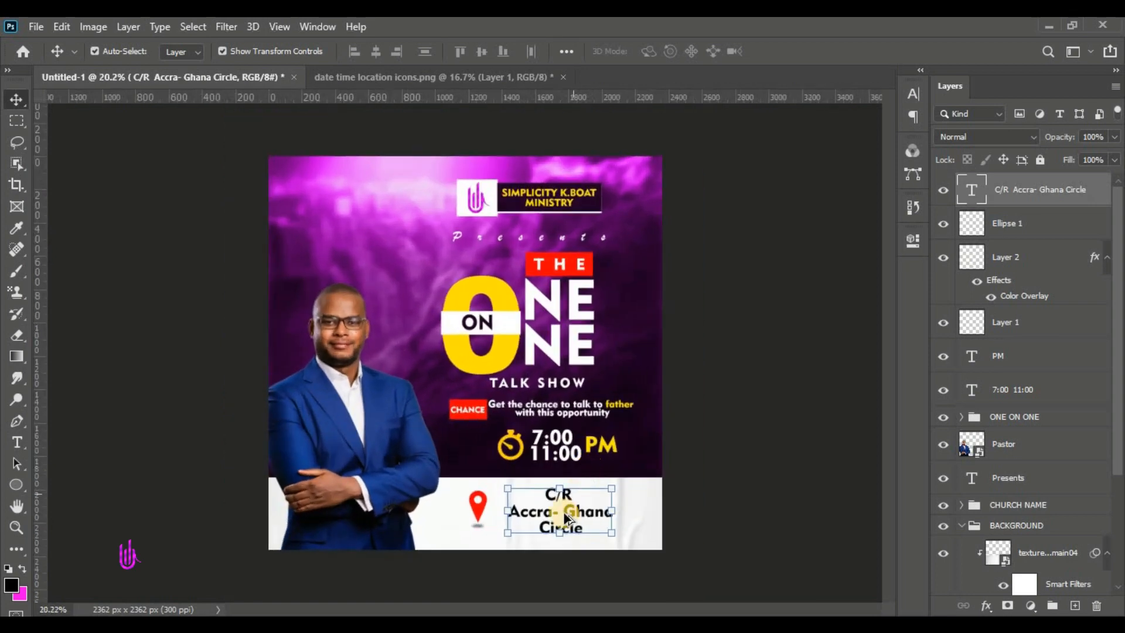
left_click_drag(544, 521, 535, 522)
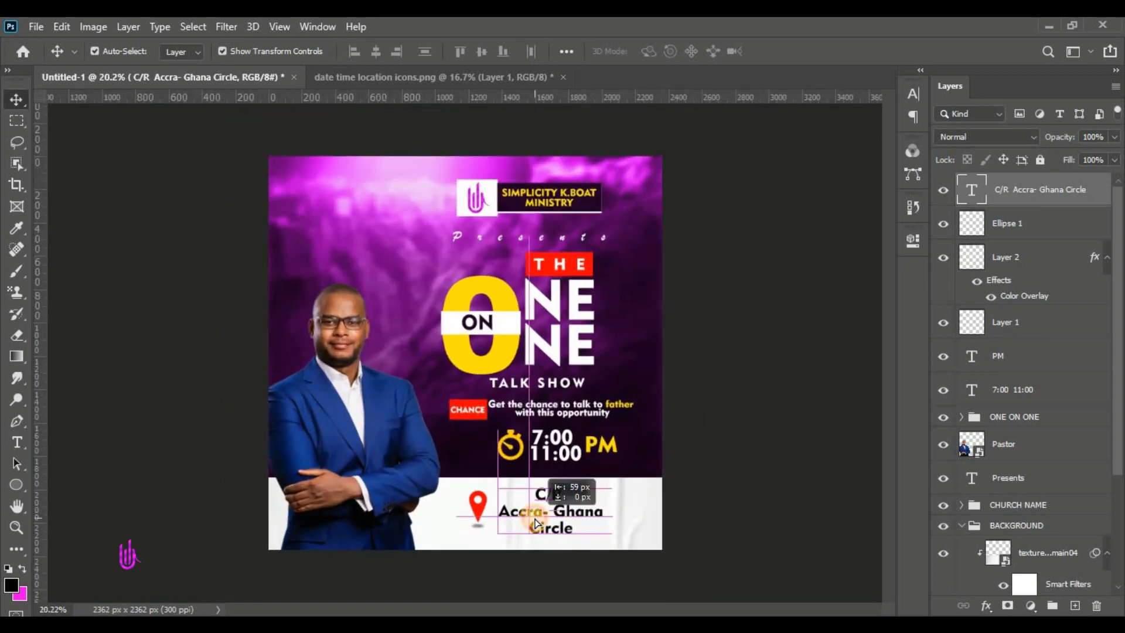
Group all layers from the location text down to the 7:00 11:00 text, including the icons and PM
scroll(1014, 365, "down", 1)
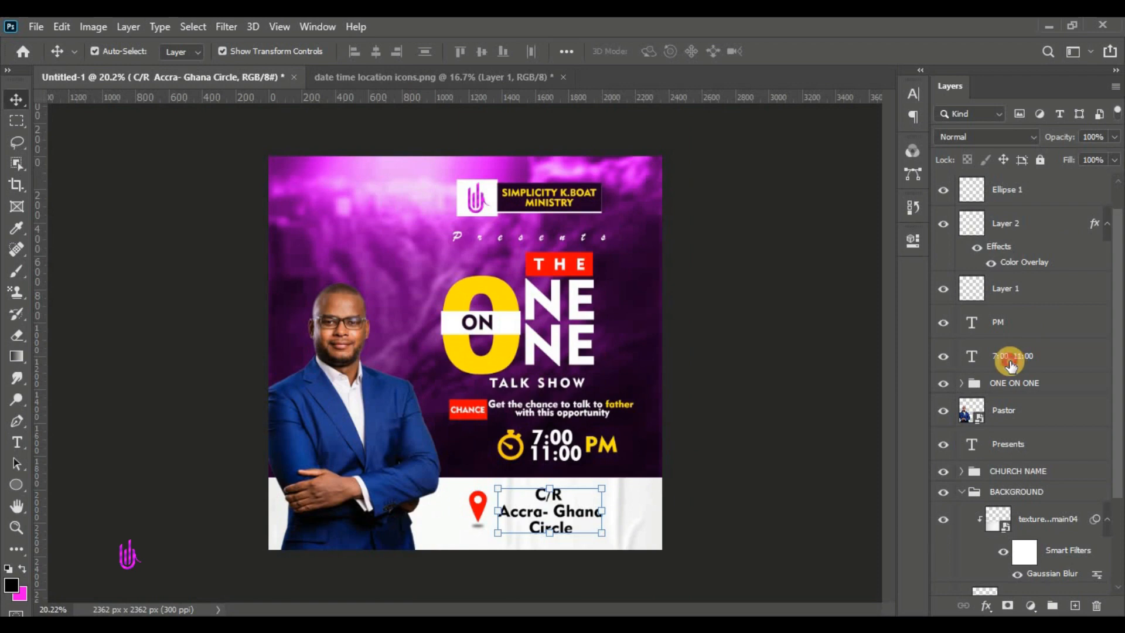
left_click(1011, 364, "shift")
left_click(1051, 605)
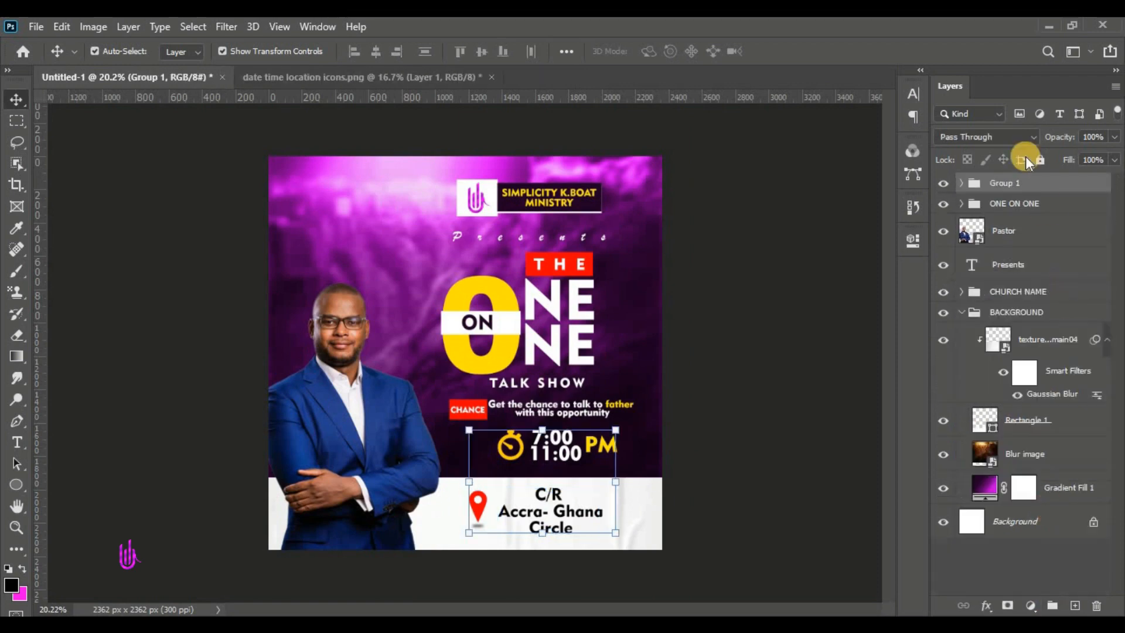
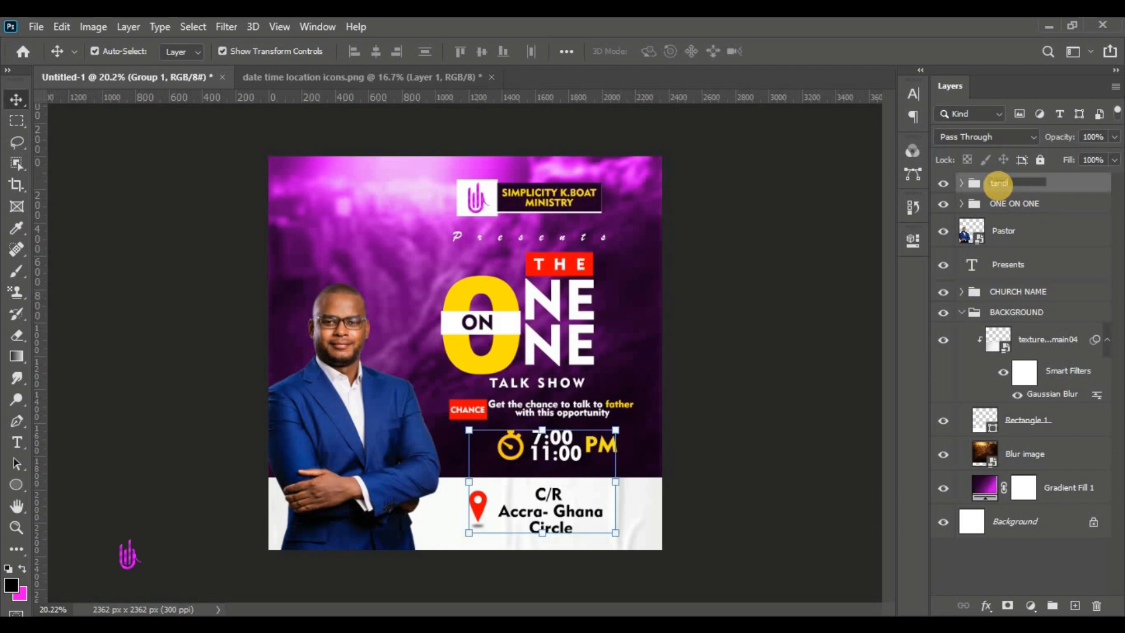
Name the new layer group tand L
key("Return")
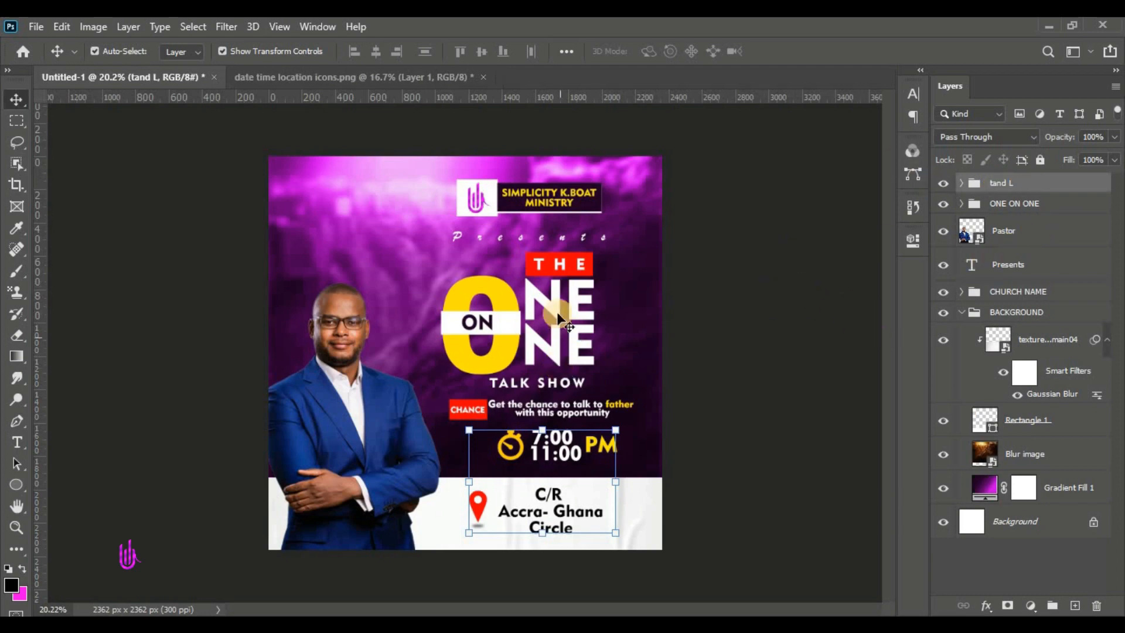
Place the Lens flare image as an embedded layer above the Pastor layer, shifted slightly down and to the right
left_click(1043, 229)
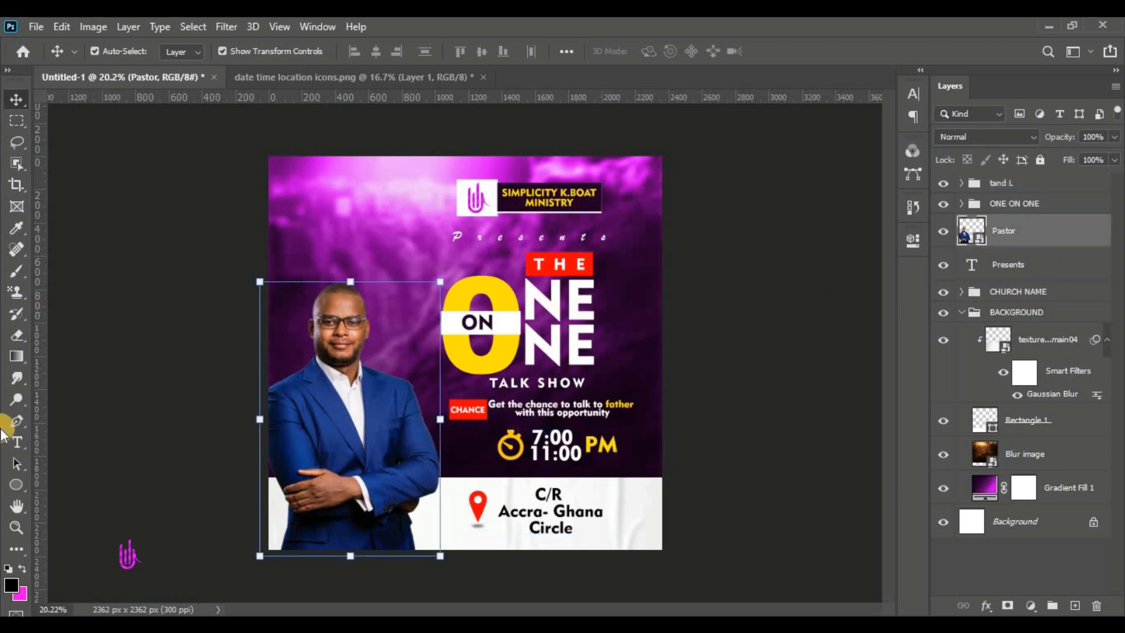
left_click(37, 27)
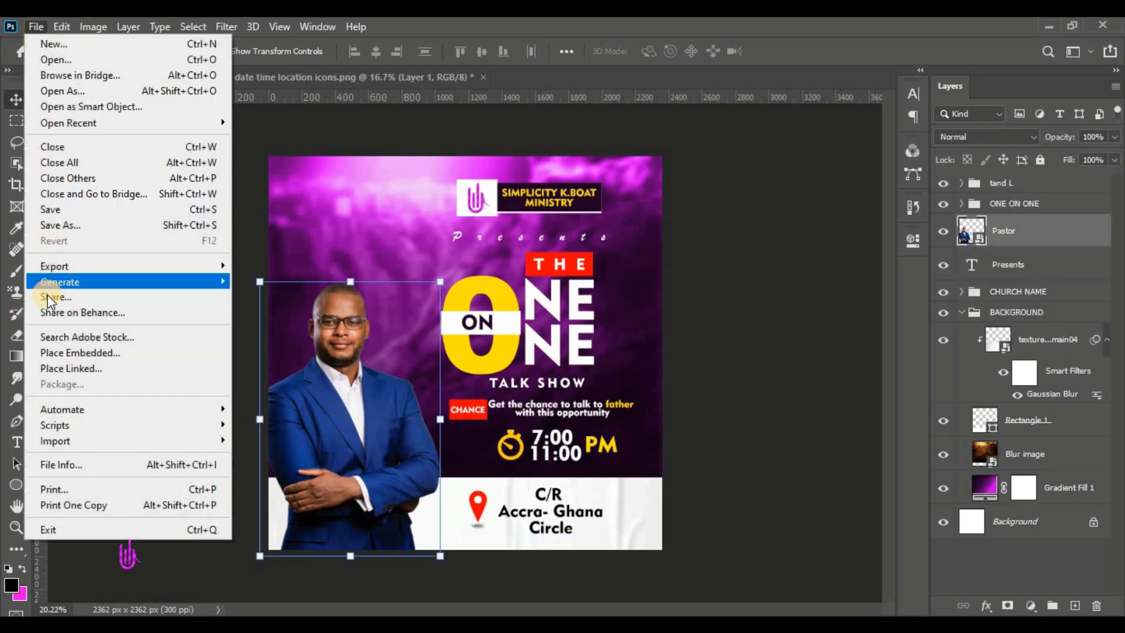
left_click(46, 353)
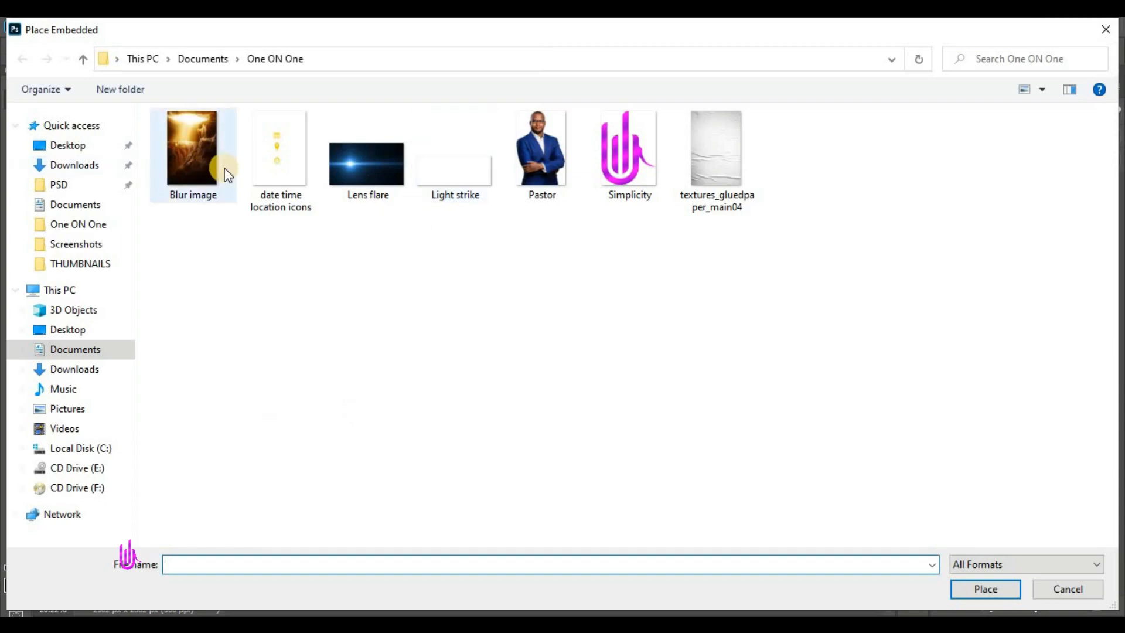
left_click(363, 167)
left_click(1010, 588)
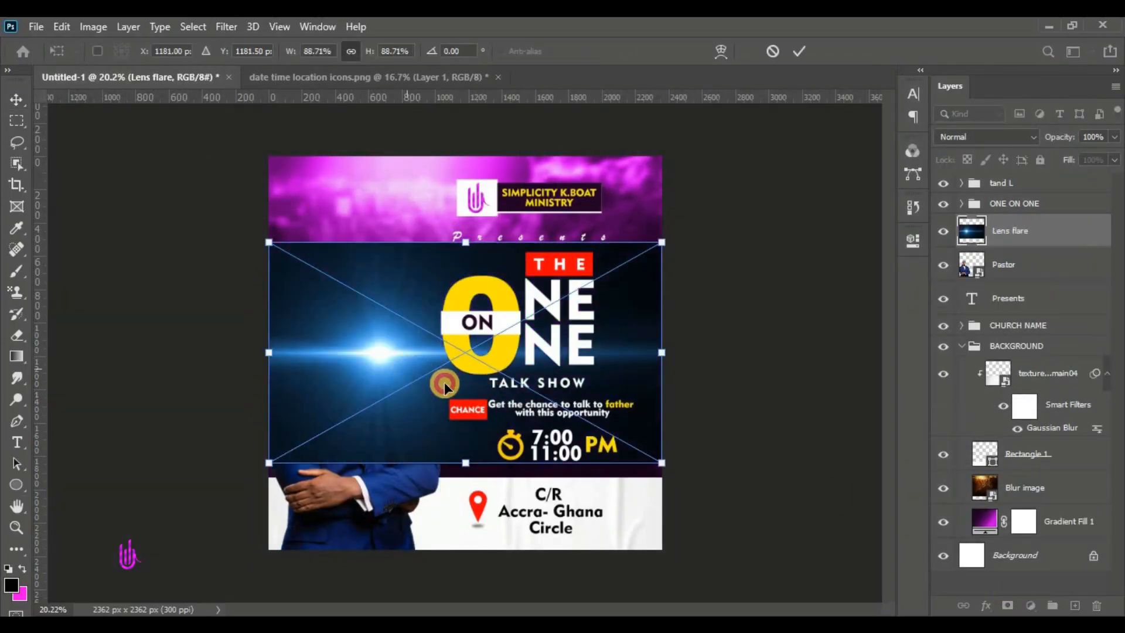
left_click_drag(444, 386, 481, 396)
left_click(798, 51)
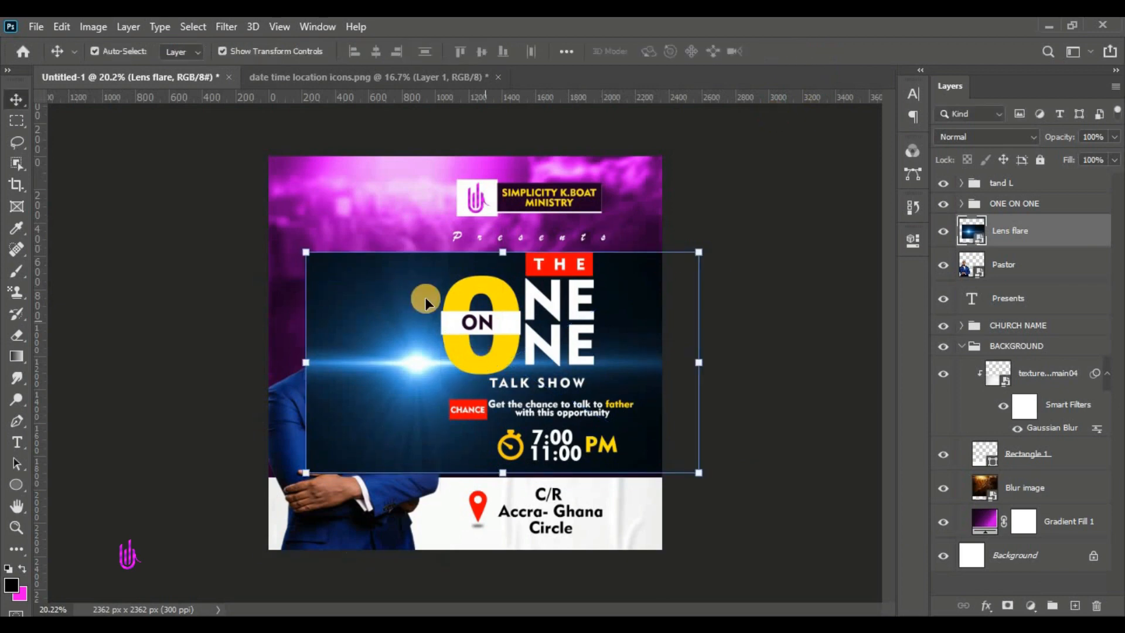
Set the Lens flare layer's blend mode to Screen and scale it to 43% behind the stacked NE letters of the title
left_click(993, 136)
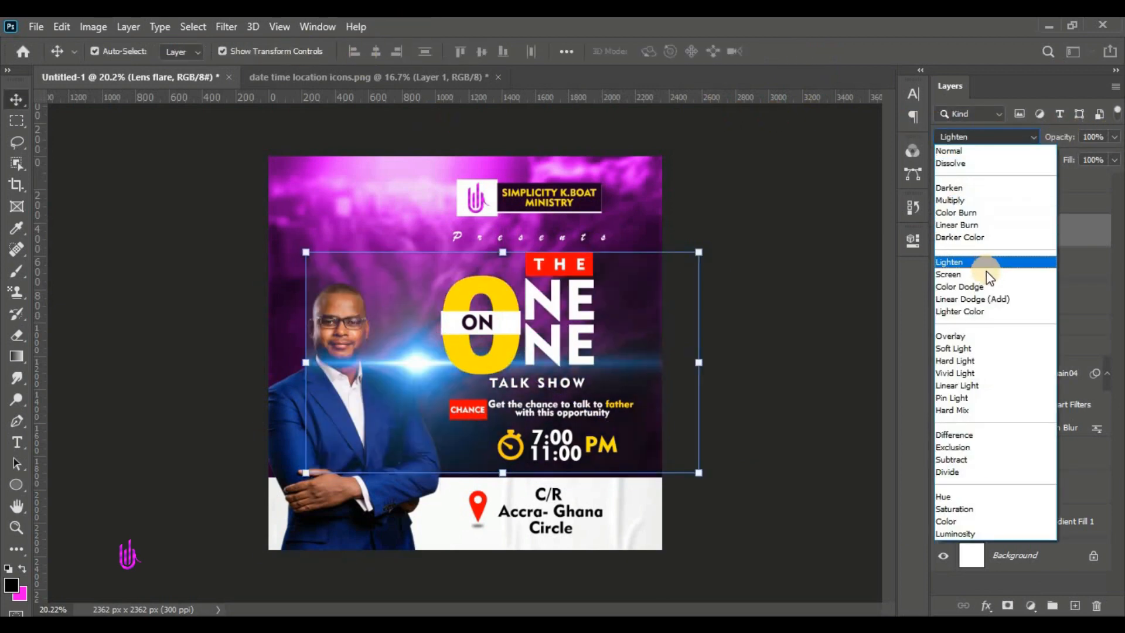
left_click(986, 273)
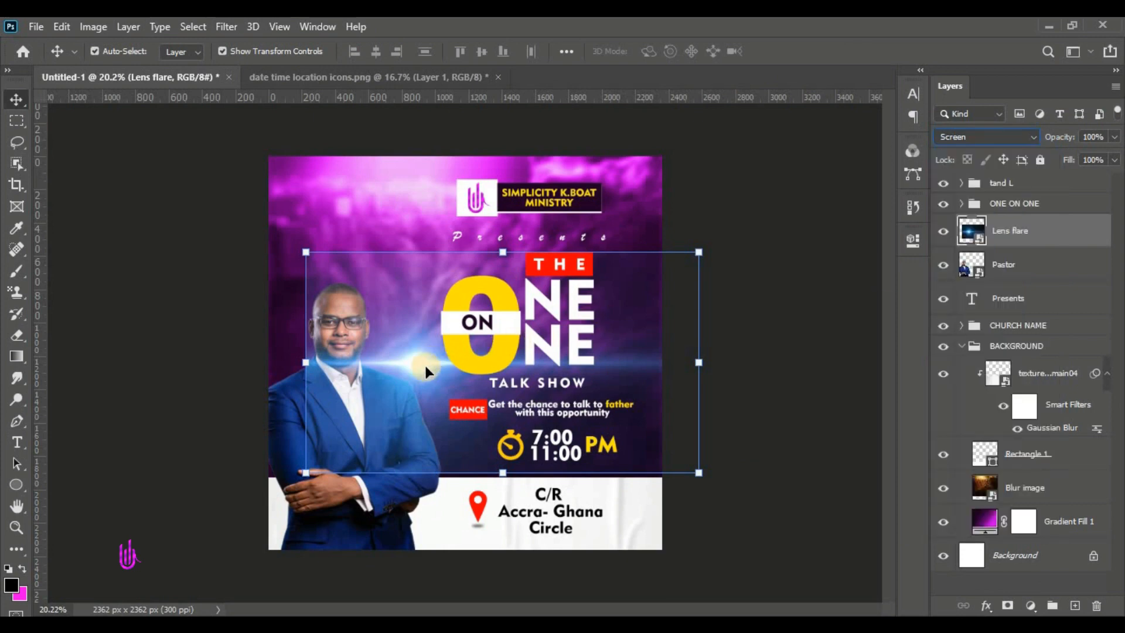
left_click_drag(424, 363, 602, 330)
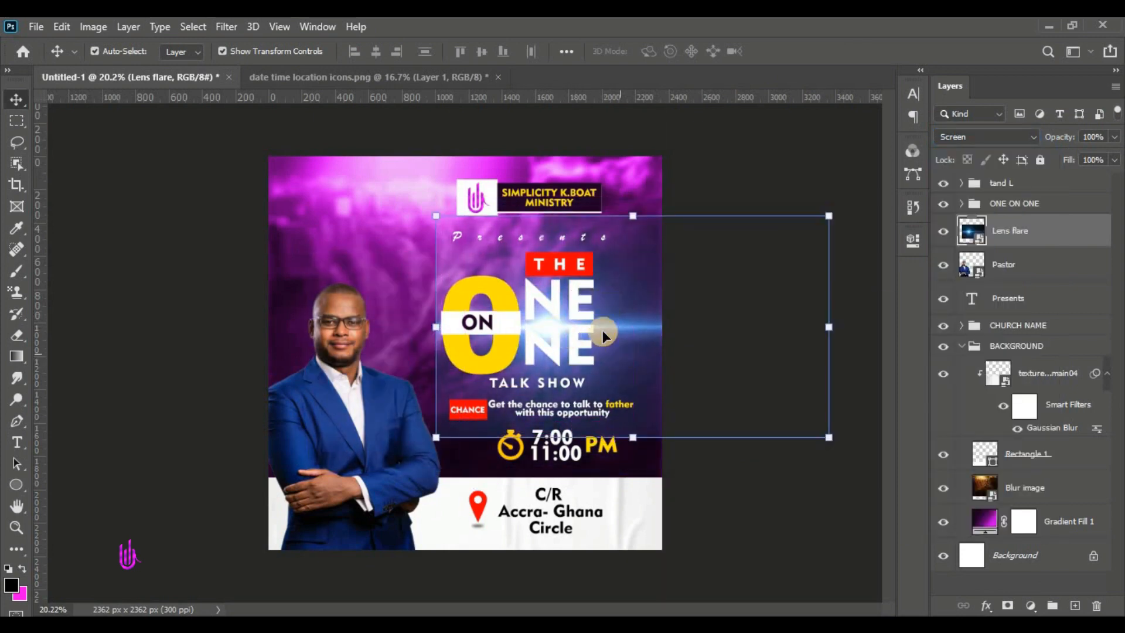
left_click_drag(828, 437, 587, 336)
left_click(800, 52)
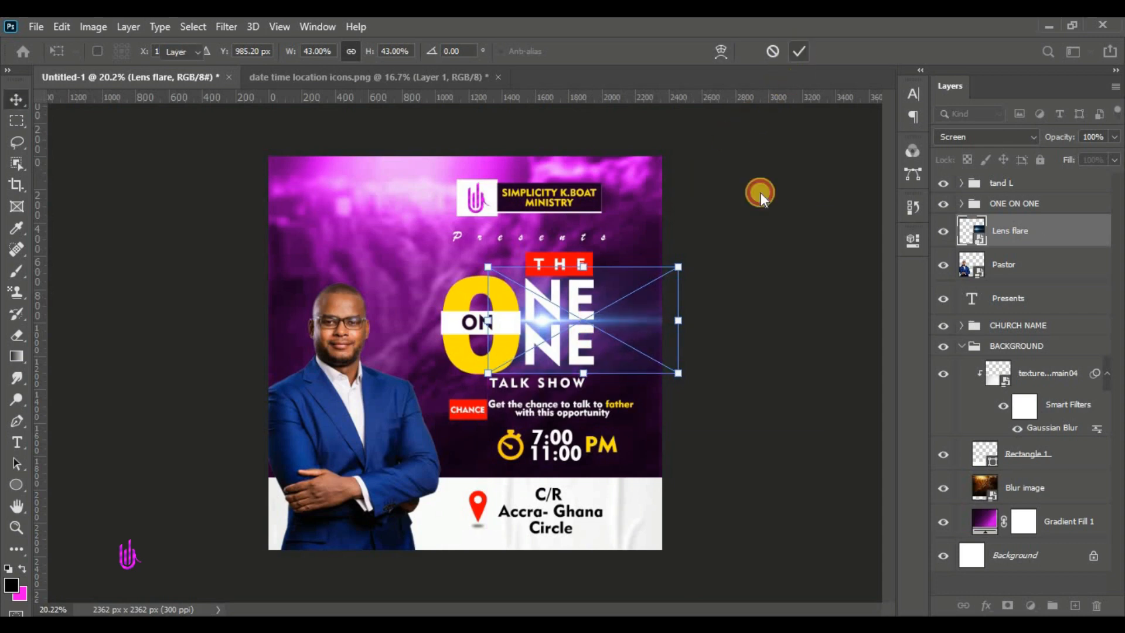
Add a layer mask to the Lens flare and paint out its visible edges in black with a 340 px Soft Round brush
left_click(1009, 604)
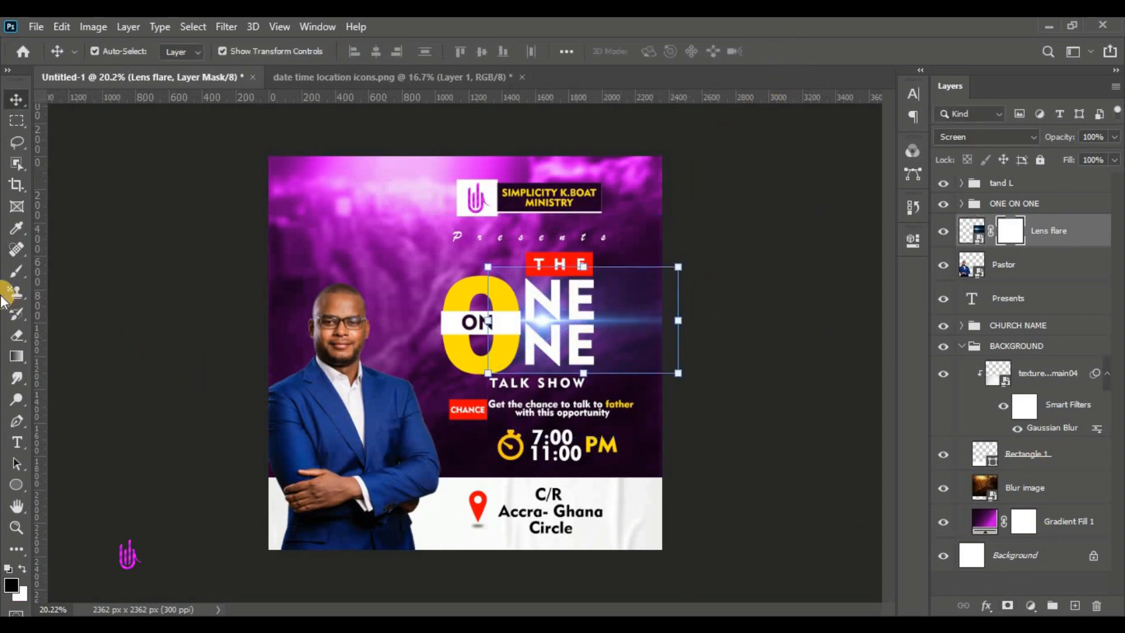
right_click(16, 271)
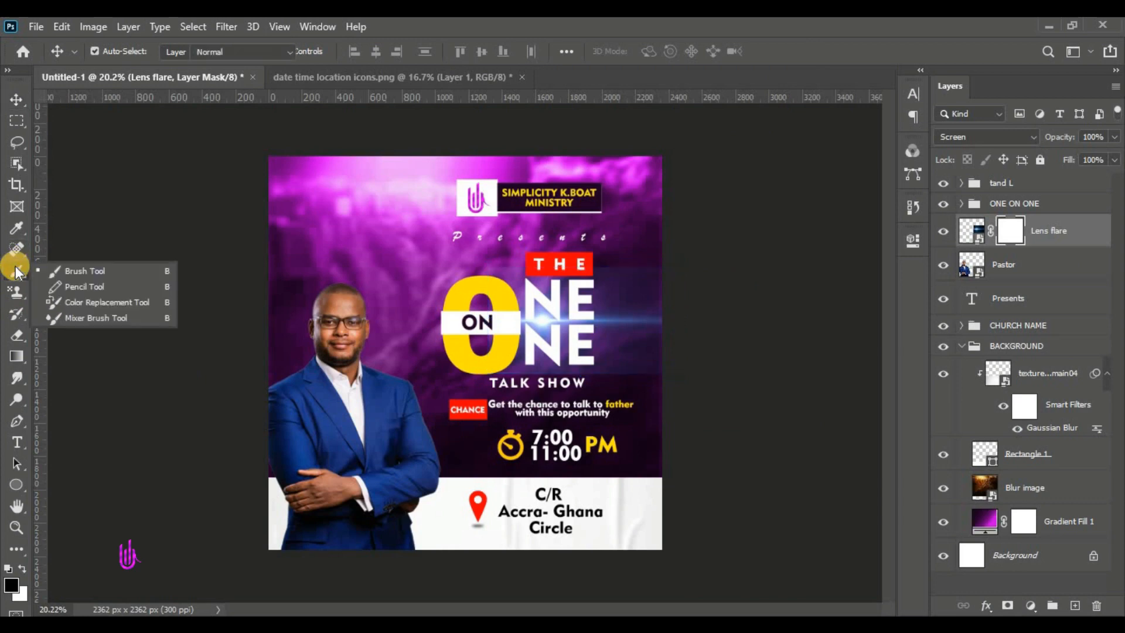
left_click(73, 268)
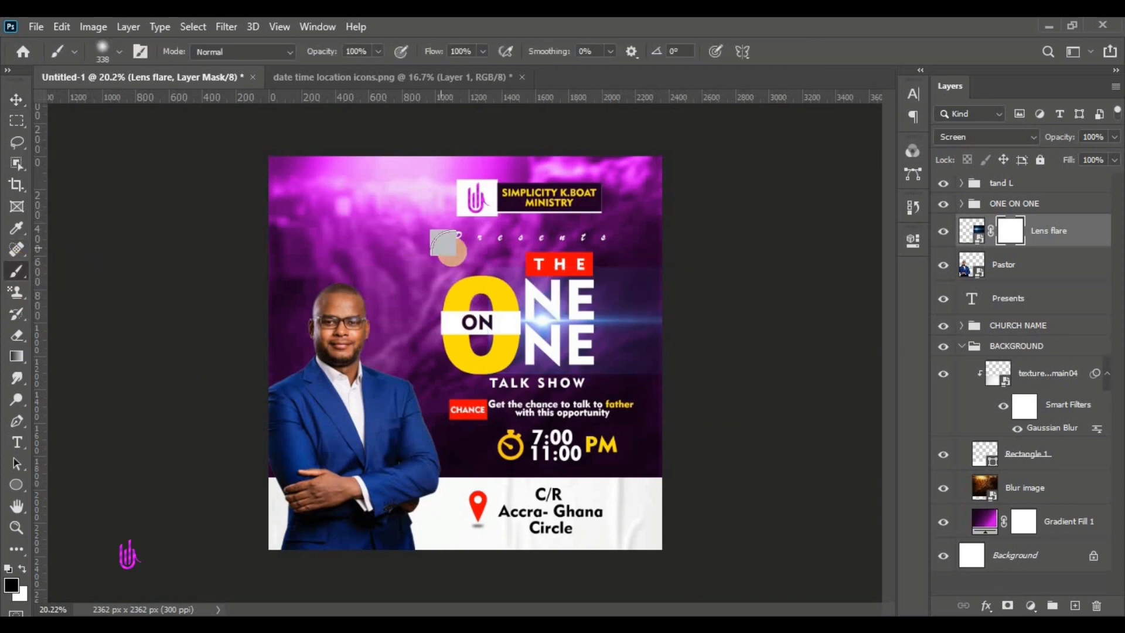
left_click(122, 52)
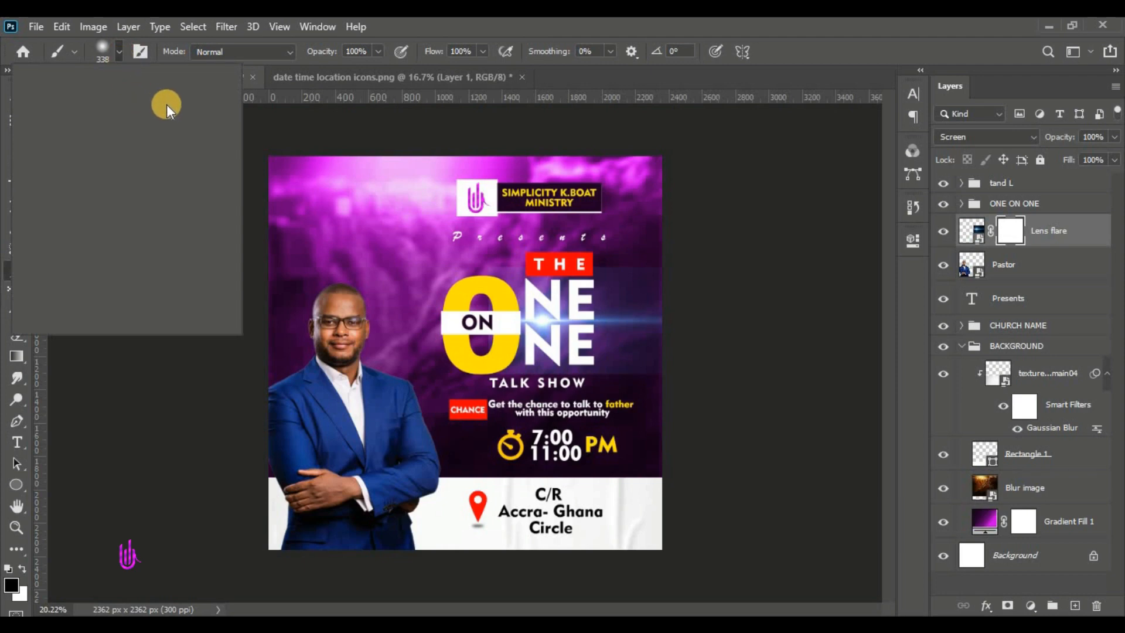
key("BackSpace")
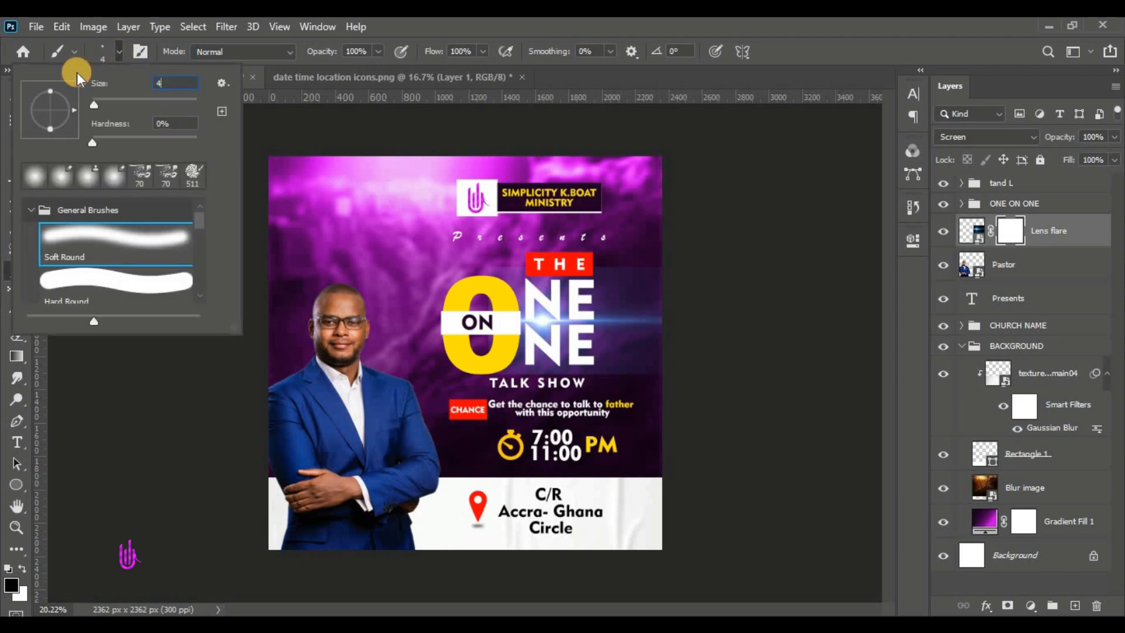
type("340")
key("Tab")
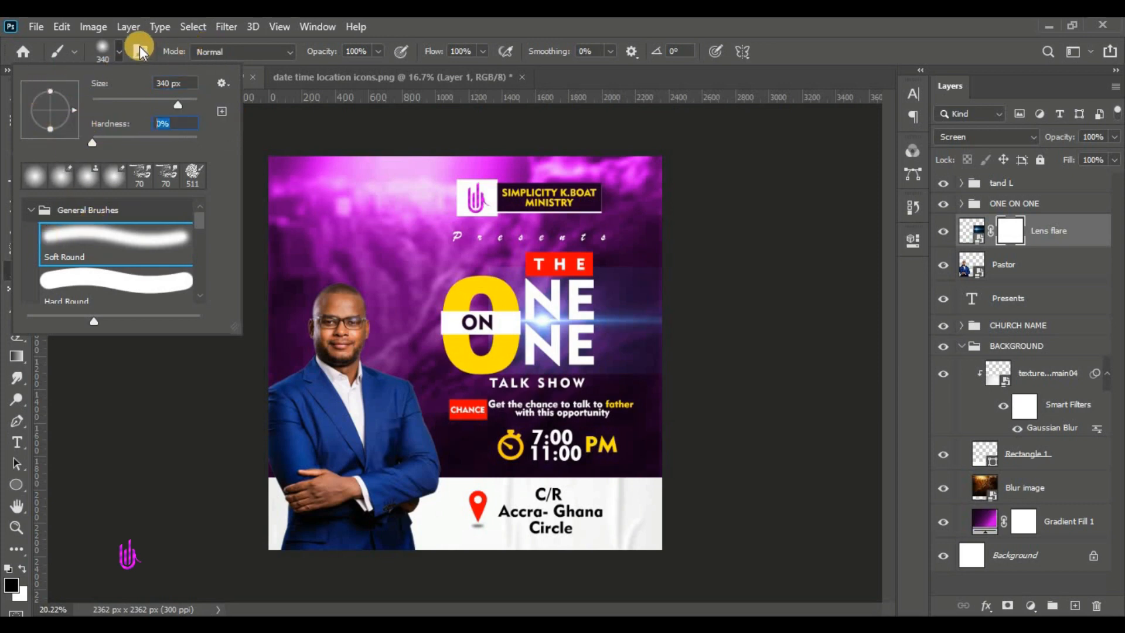
left_click(119, 54)
mouse_move(688, 273)
left_mouse_down()
mouse_move(381, 264)
mouse_move(681, 269)
mouse_move(680, 288)
mouse_move(636, 259)
mouse_move(675, 372)
mouse_move(395, 379)
mouse_move(680, 370)
left_mouse_up()
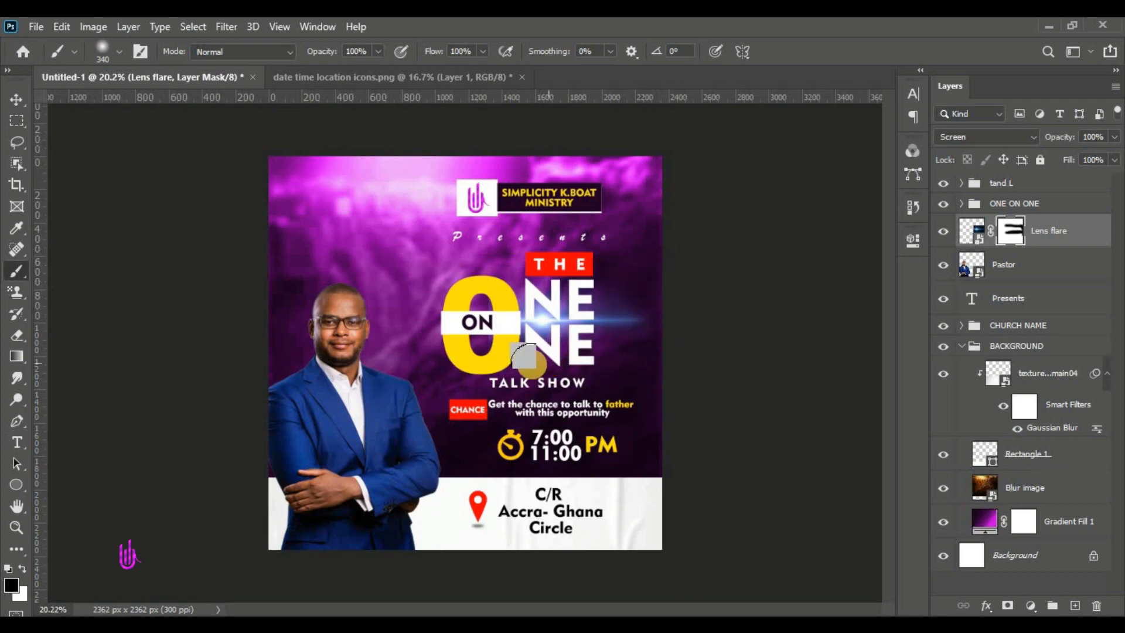
left_click(16, 98)
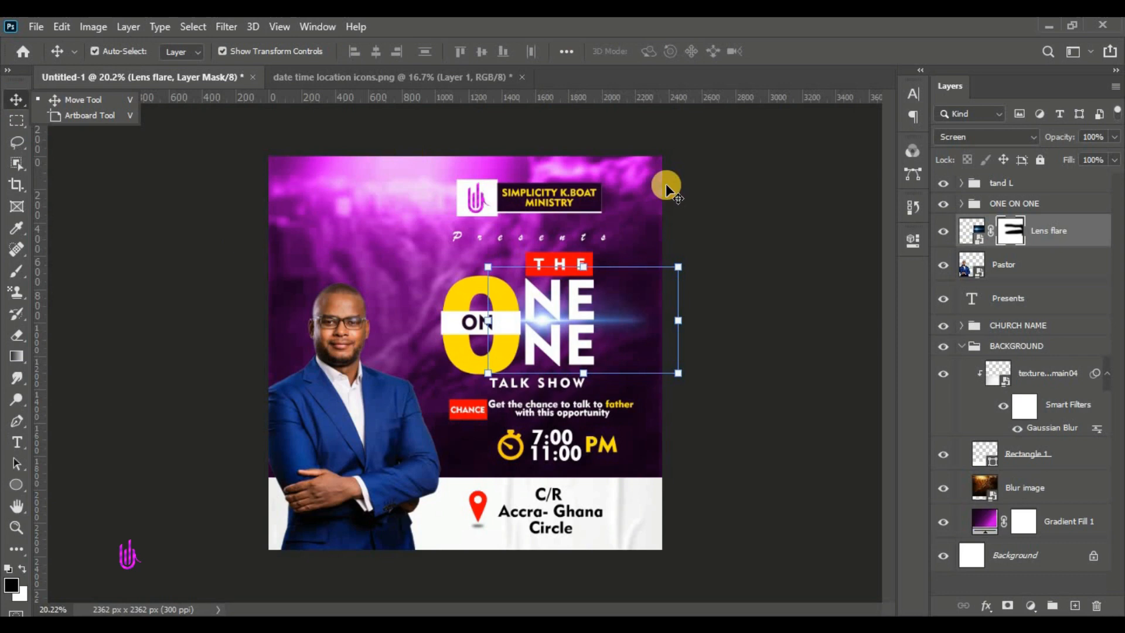
left_click(811, 247)
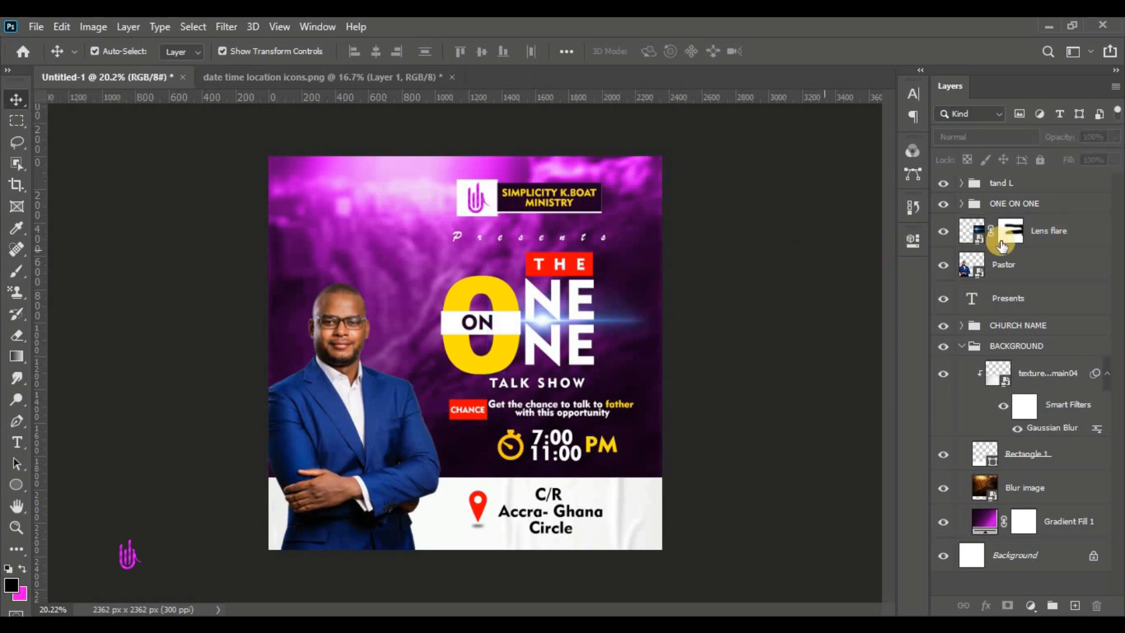
Collapse the BACKGROUND layer group
left_click(961, 347)
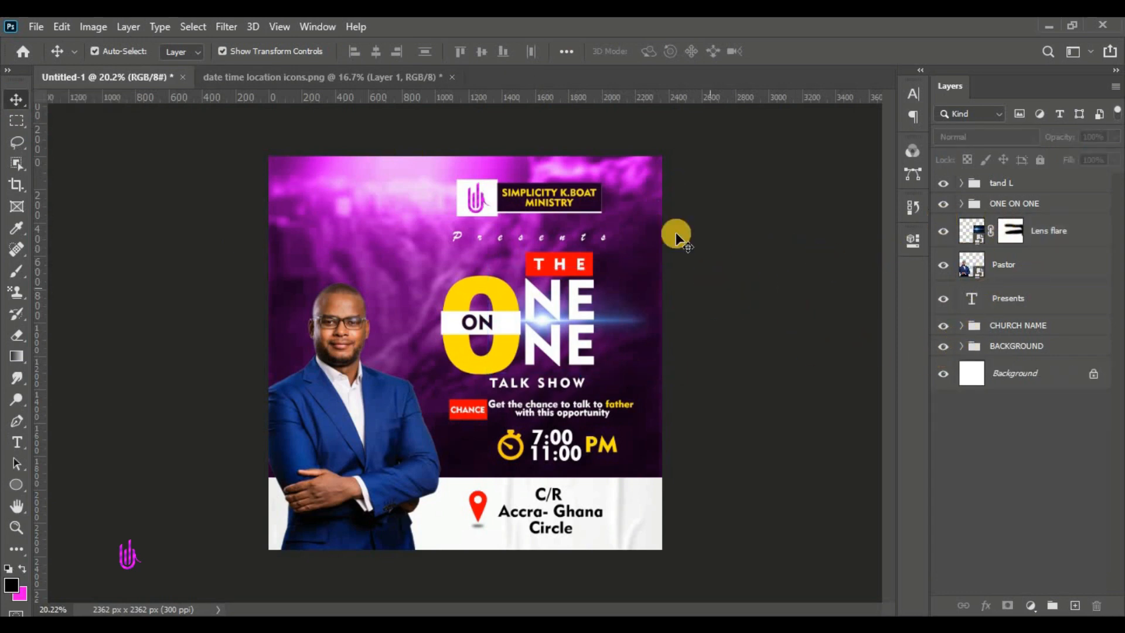
scroll(555, 393, "down", 2)
key("ctrl+0")
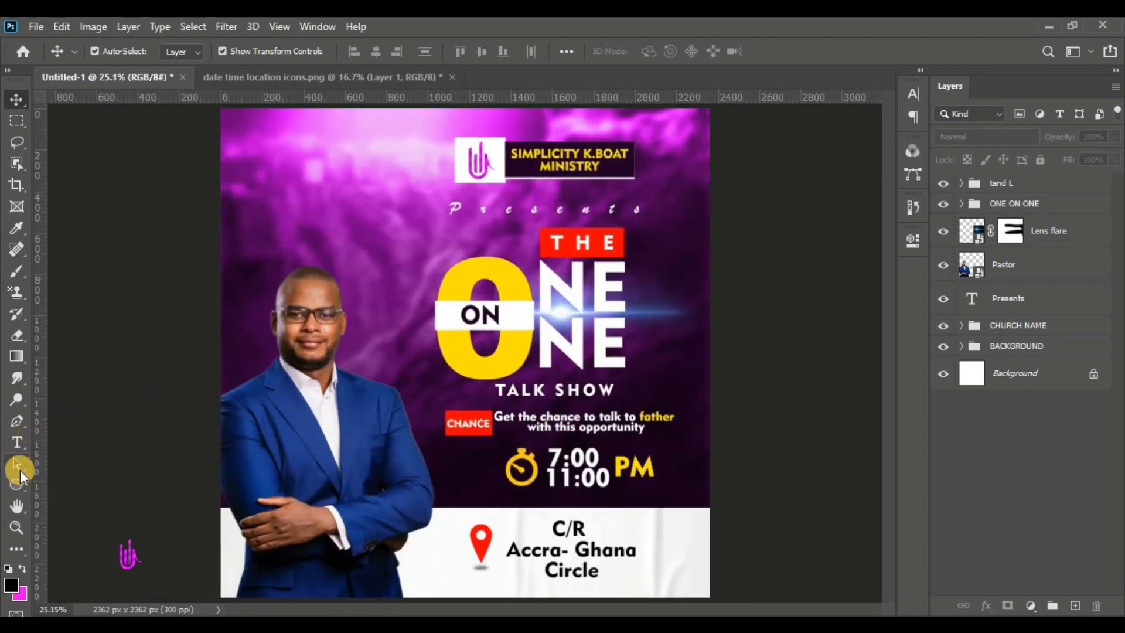
Draw a black rounded rectangle about 455 by 546 px in the flyer's upper-left corner, above the tand L group
left_click(16, 485)
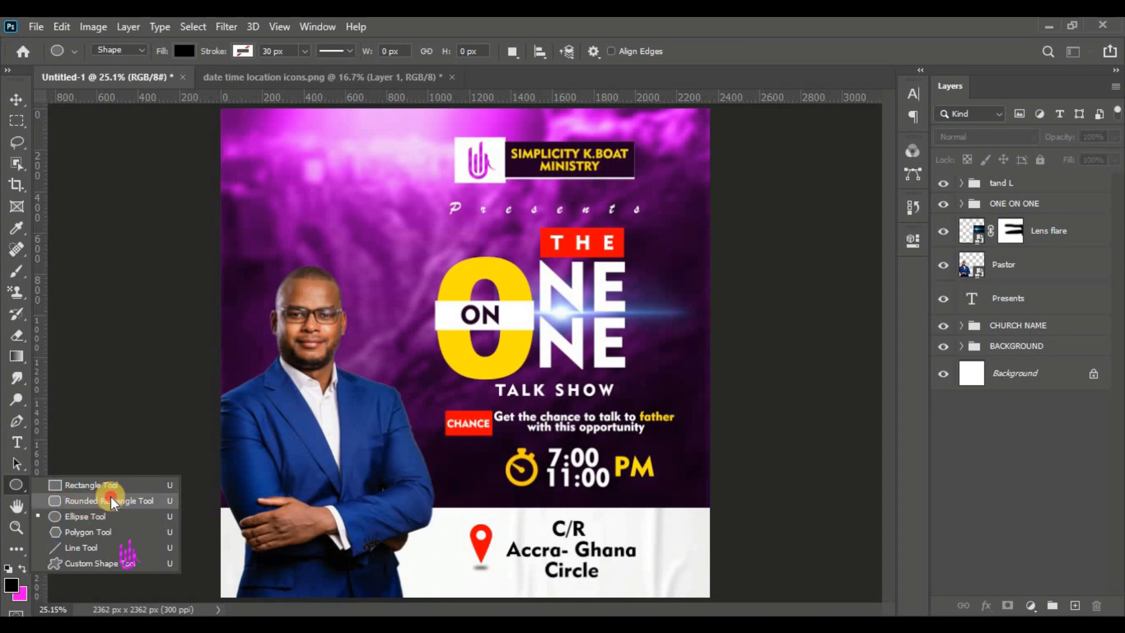
left_click(127, 502)
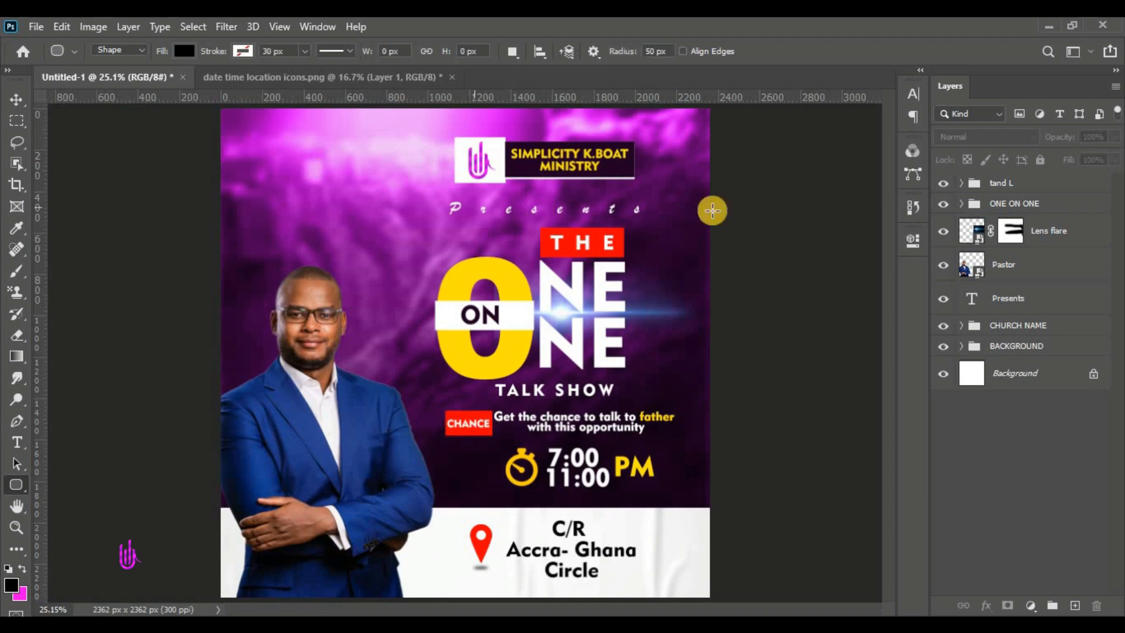
left_click(993, 184)
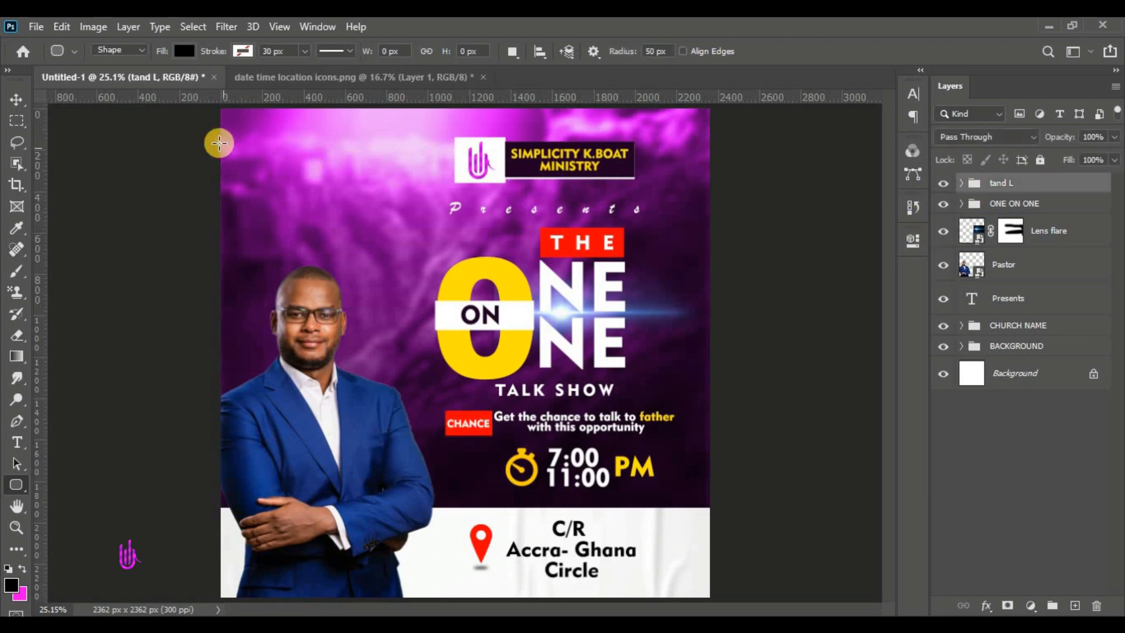
left_click_drag(228, 120, 322, 233)
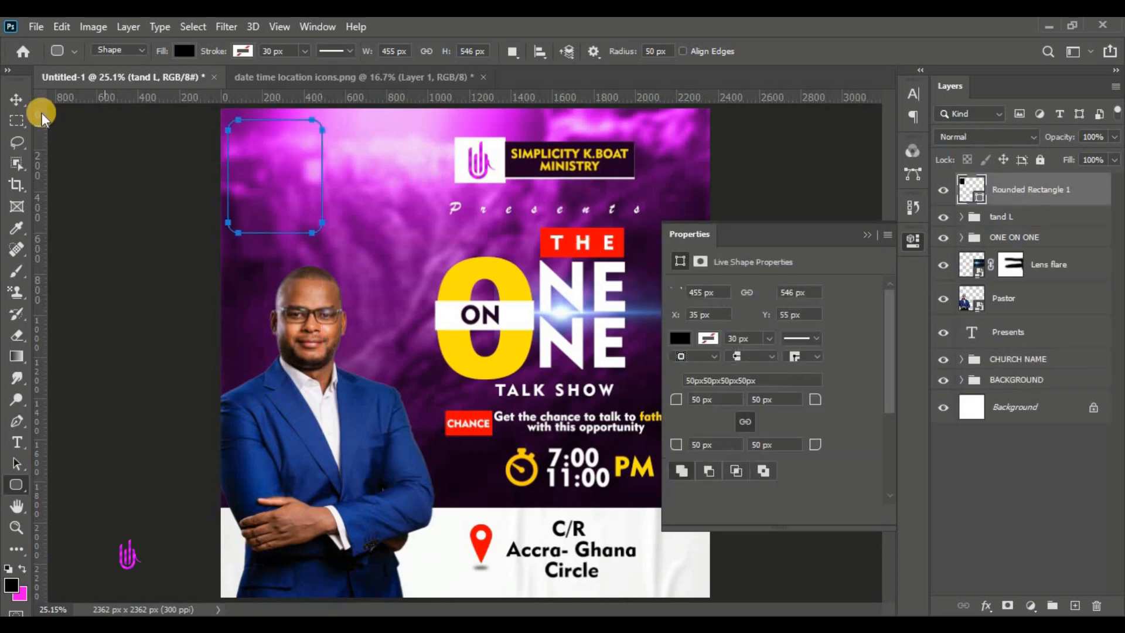
left_click(16, 99)
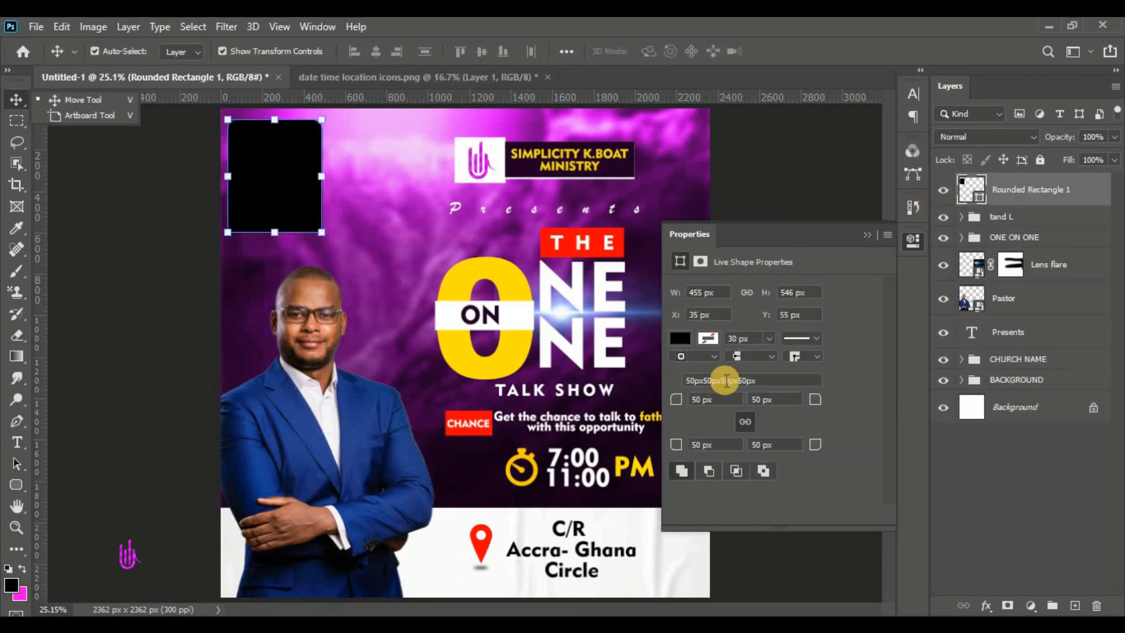
Set the rounded rectangle's linked corner radii to 70 px
left_click_drag(674, 402, 700, 401)
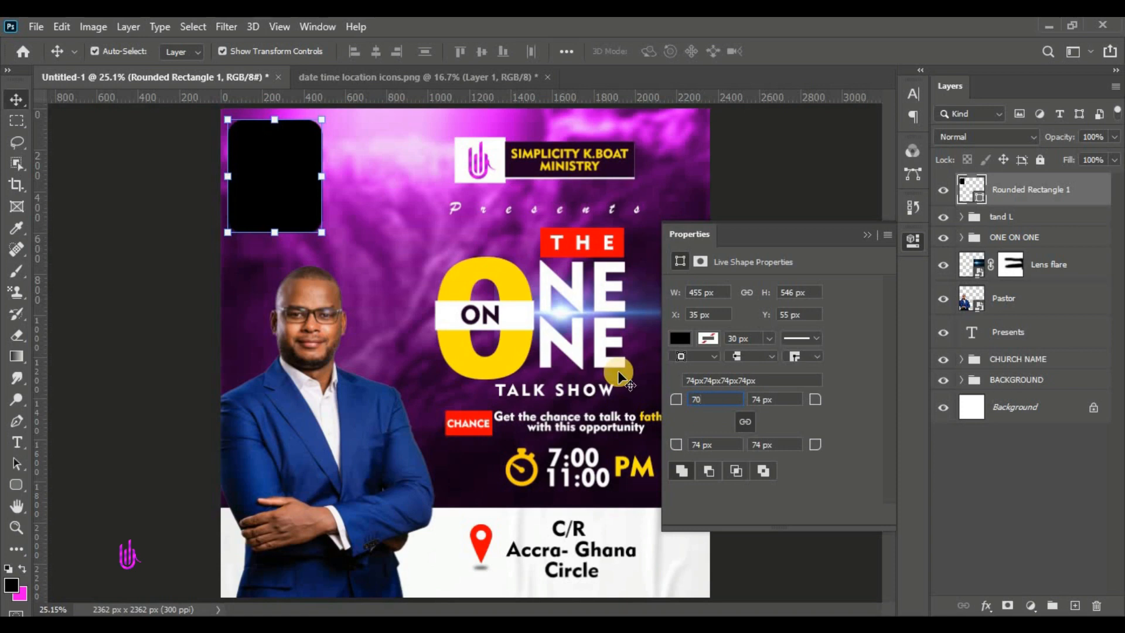
key("Return")
left_click(751, 420)
left_click(857, 235)
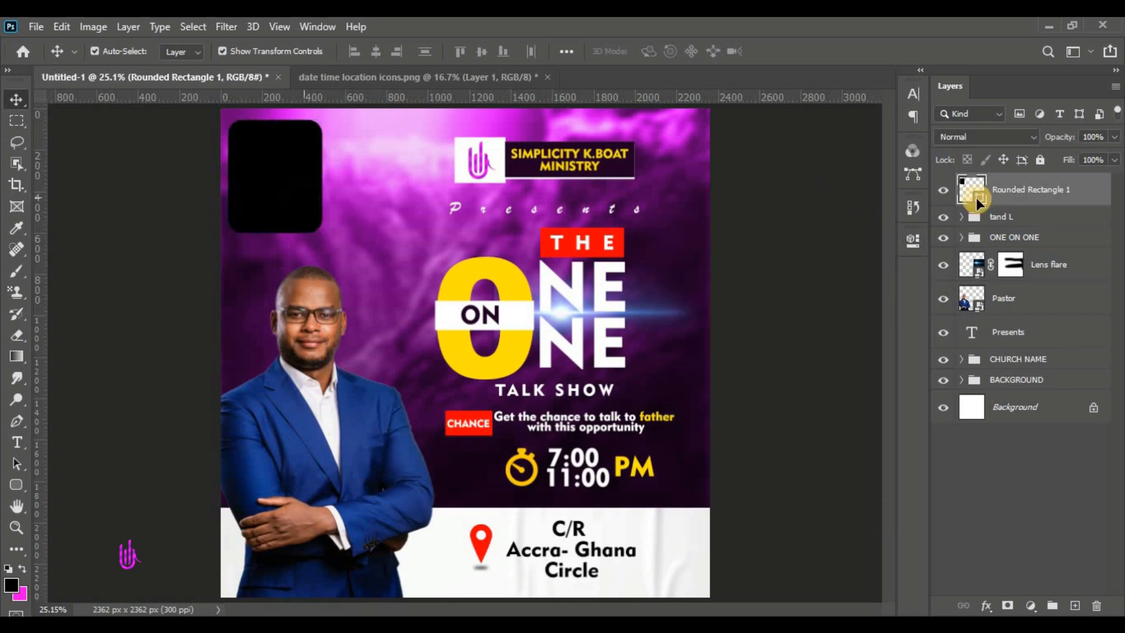
Change the rounded rectangle's fill colour to white, ffffff
left_click(978, 201)
double_click(980, 201)
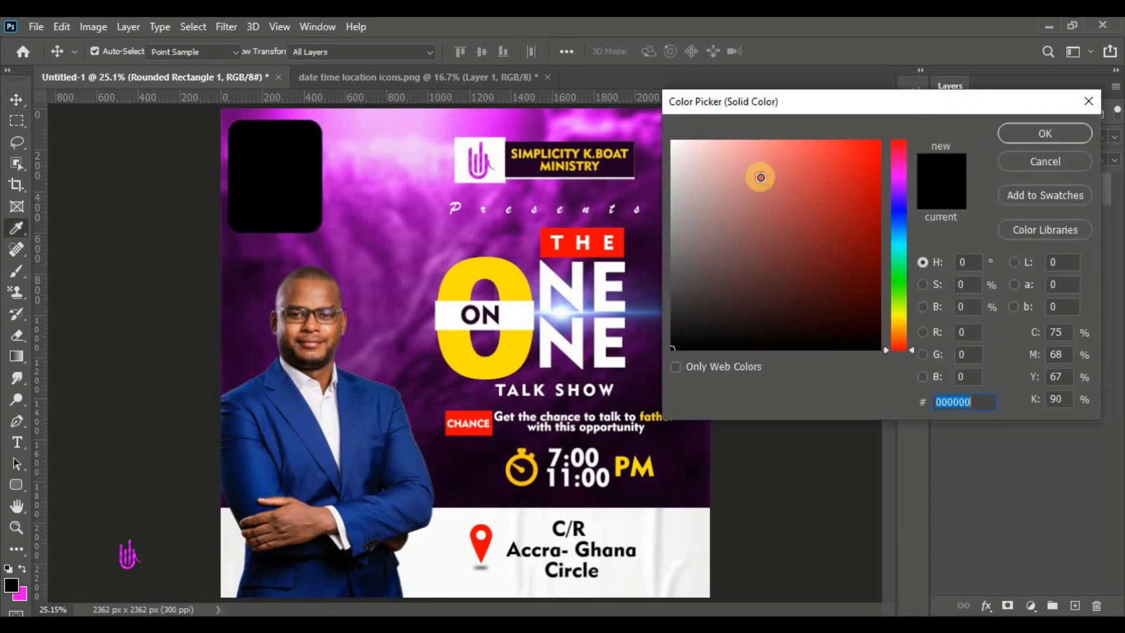
left_click_drag(758, 176, 626, 37)
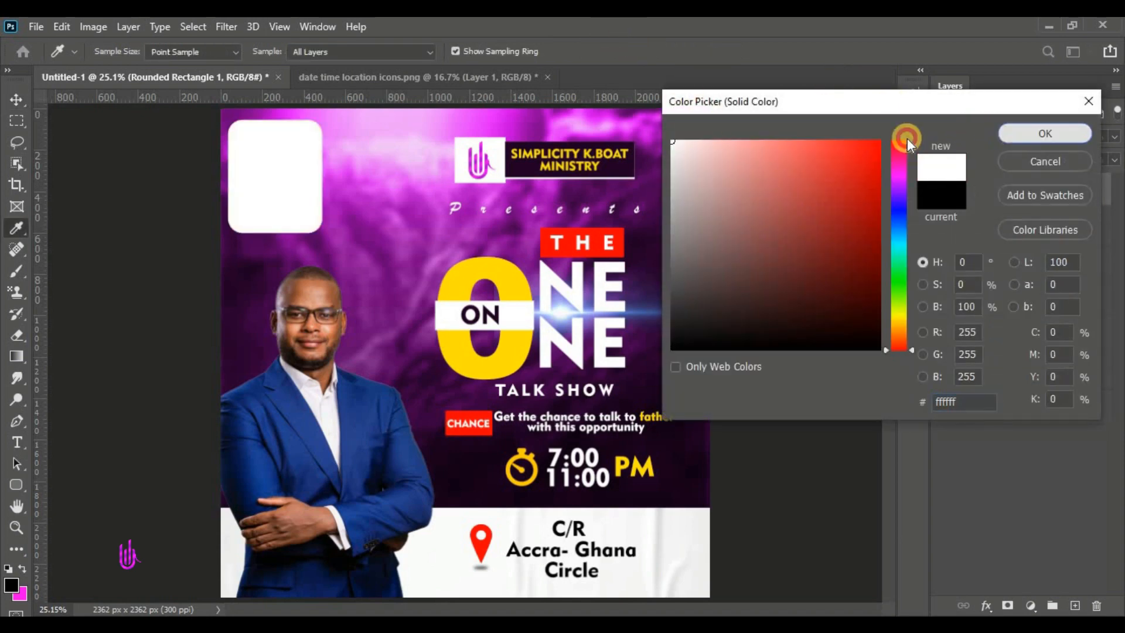
left_click(1040, 134)
Move the white rounded rectangle up past the flyer's top edge and narrow it to about 90.39% width
key("v")
left_click_drag(276, 188, 329, 143)
left_click(339, 143)
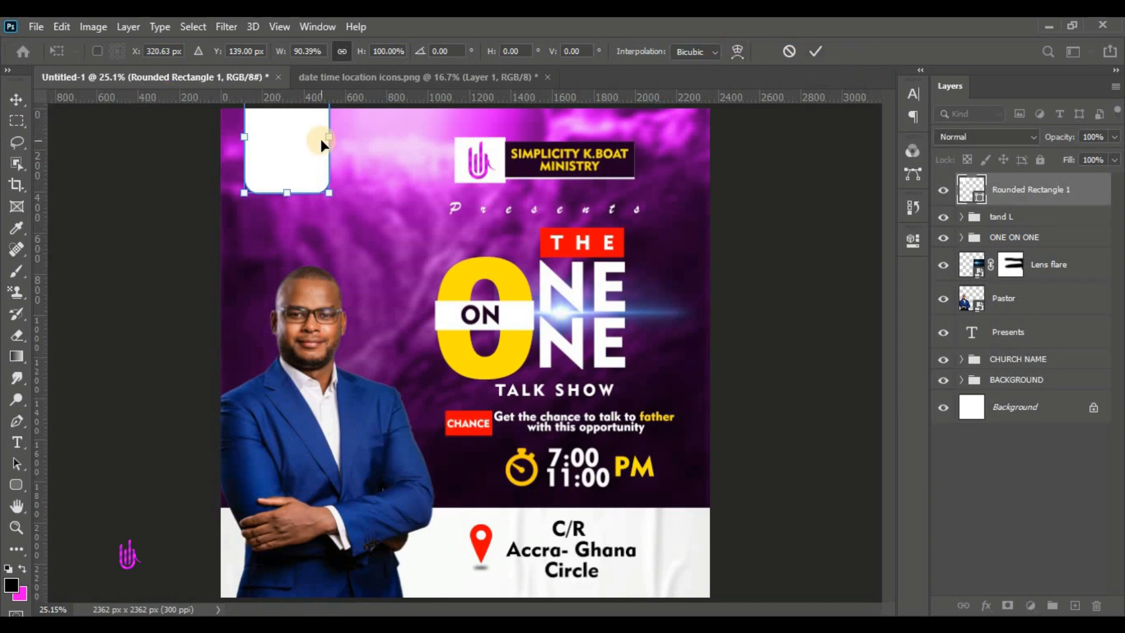
left_click(815, 51)
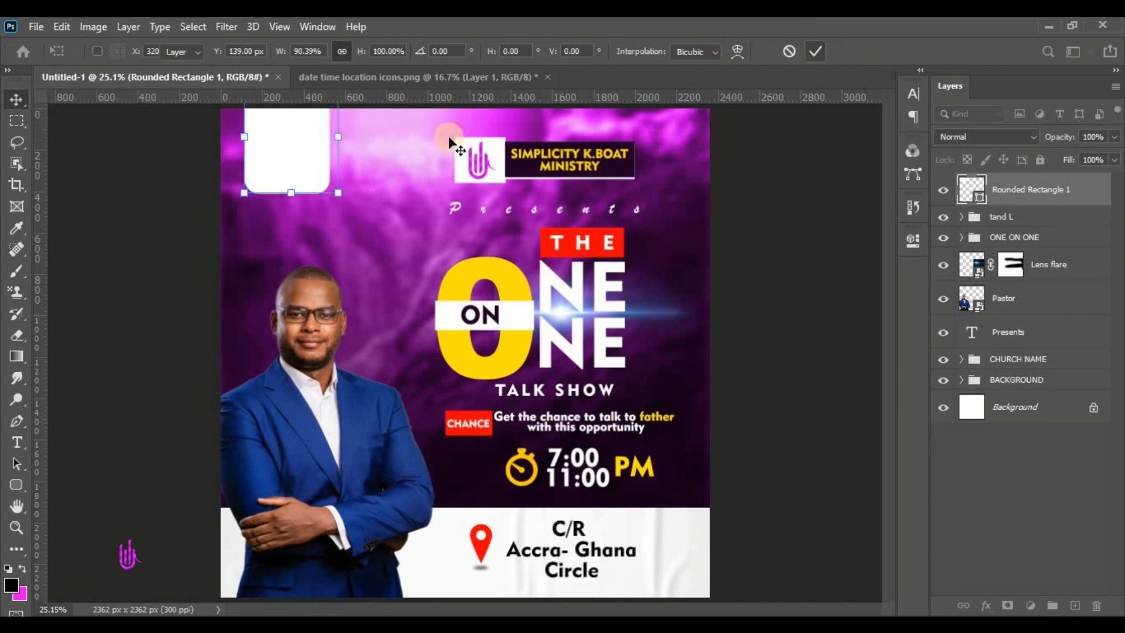
left_click_drag(303, 154, 306, 150)
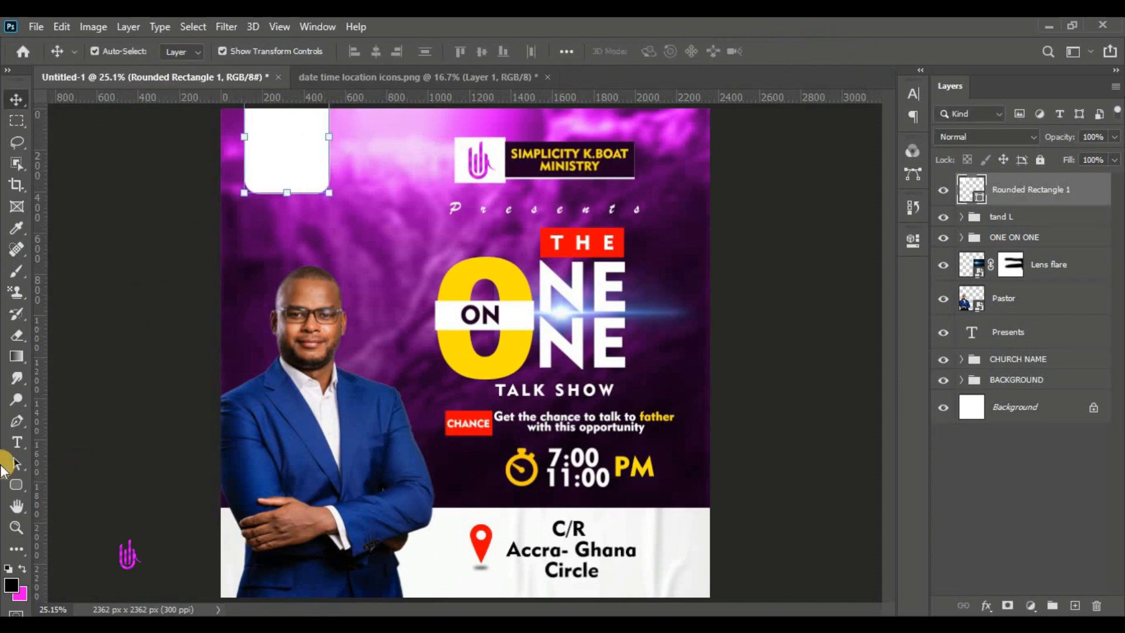
Start a text layer above the pastor's head and copy the date lines 20, NOV. and 2021 from the FLYER DETAILS1 notes in Notepad
left_click(17, 442)
left_click(353, 226)
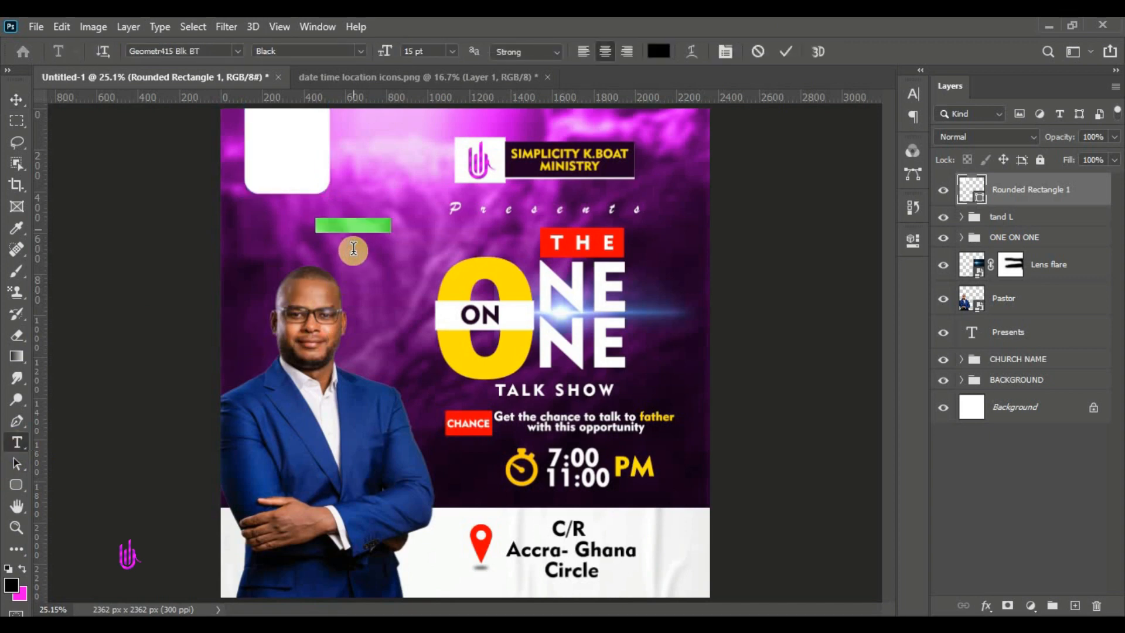
key("alt+Tab")
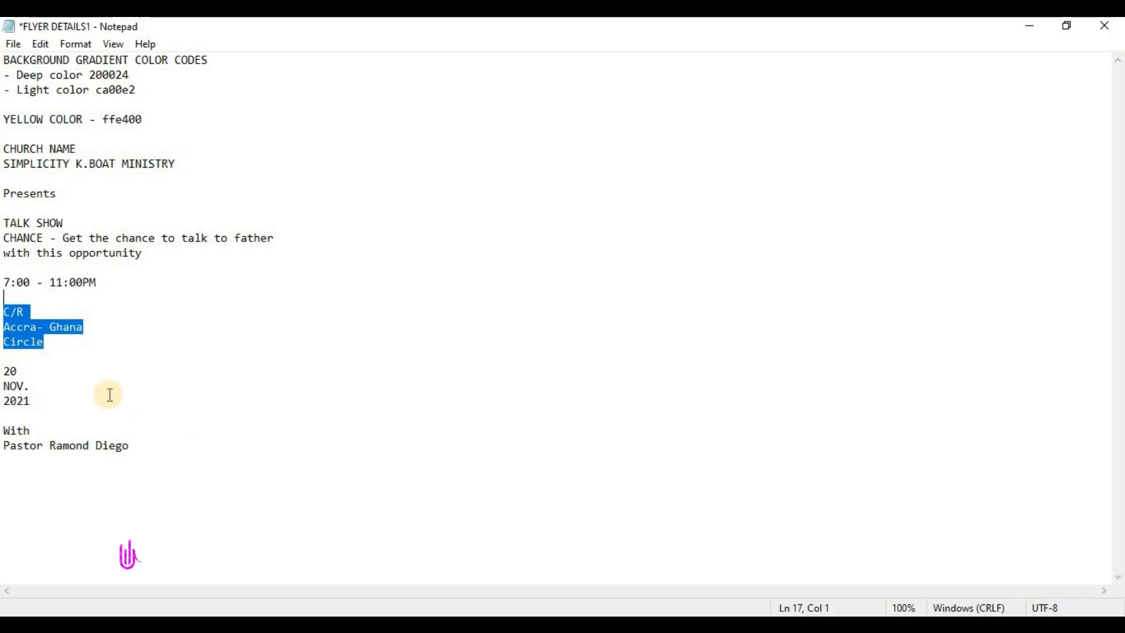
left_click_drag(32, 402, 5, 372)
right_click(43, 391)
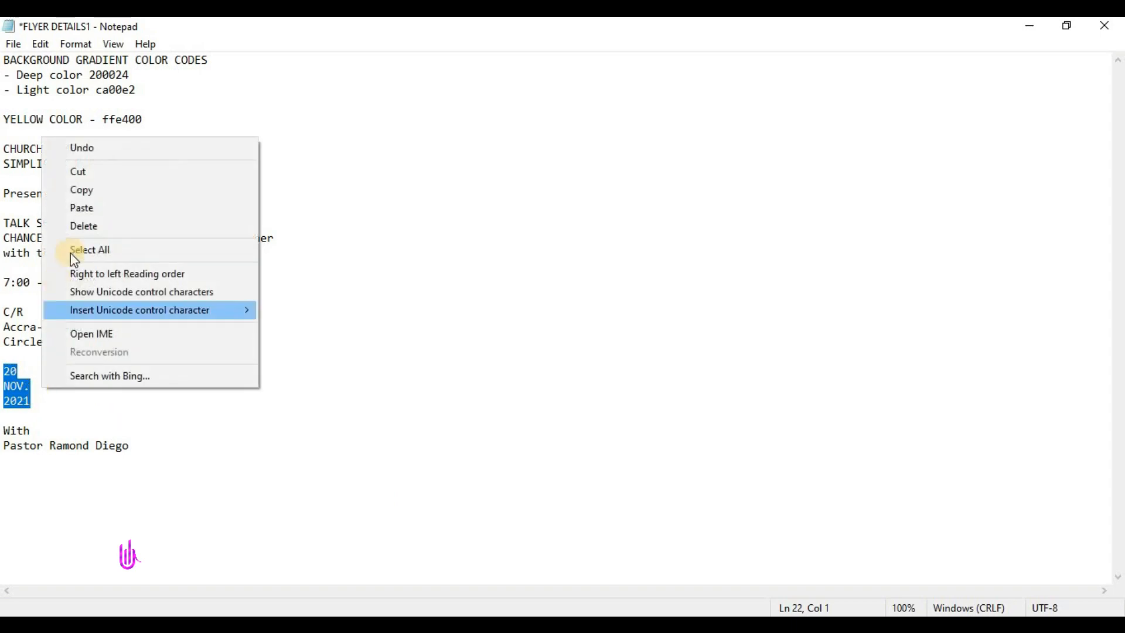
left_click(80, 189)
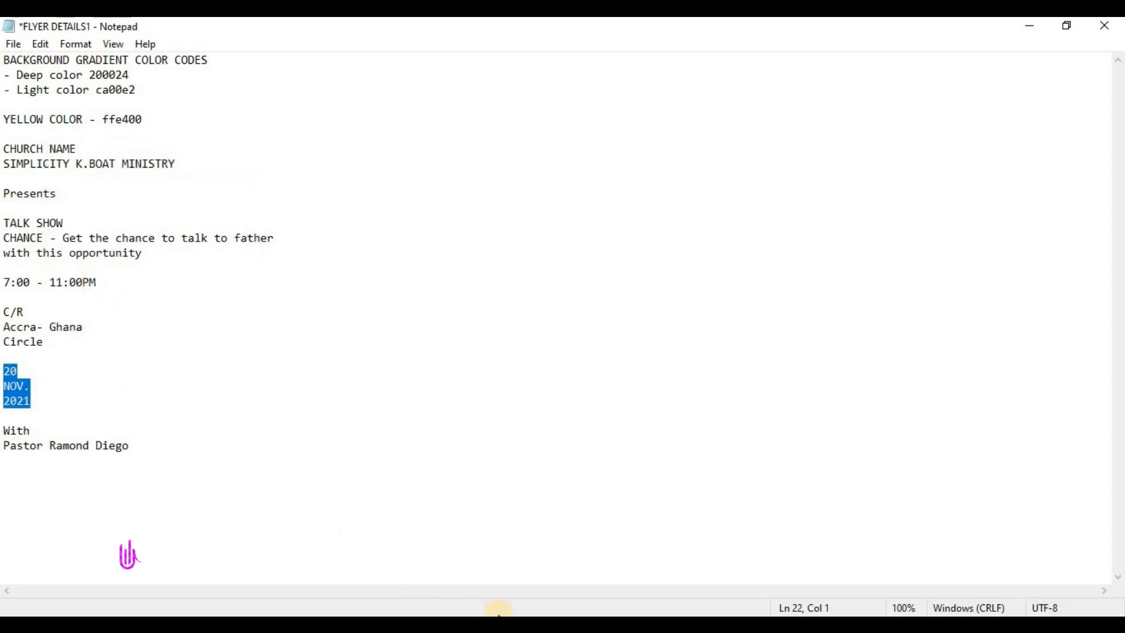
Return to Photoshop and paste the copied date into the new text layer as three lines, 20, NOV. and 2021
left_click(499, 613)
right_click(359, 224)
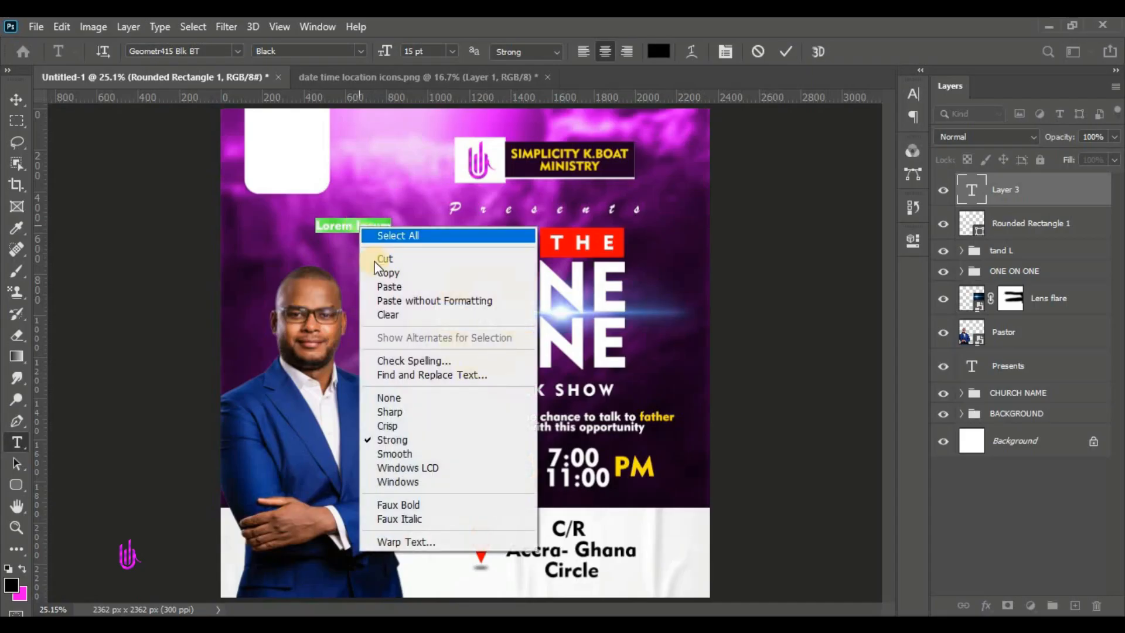
left_click(402, 285)
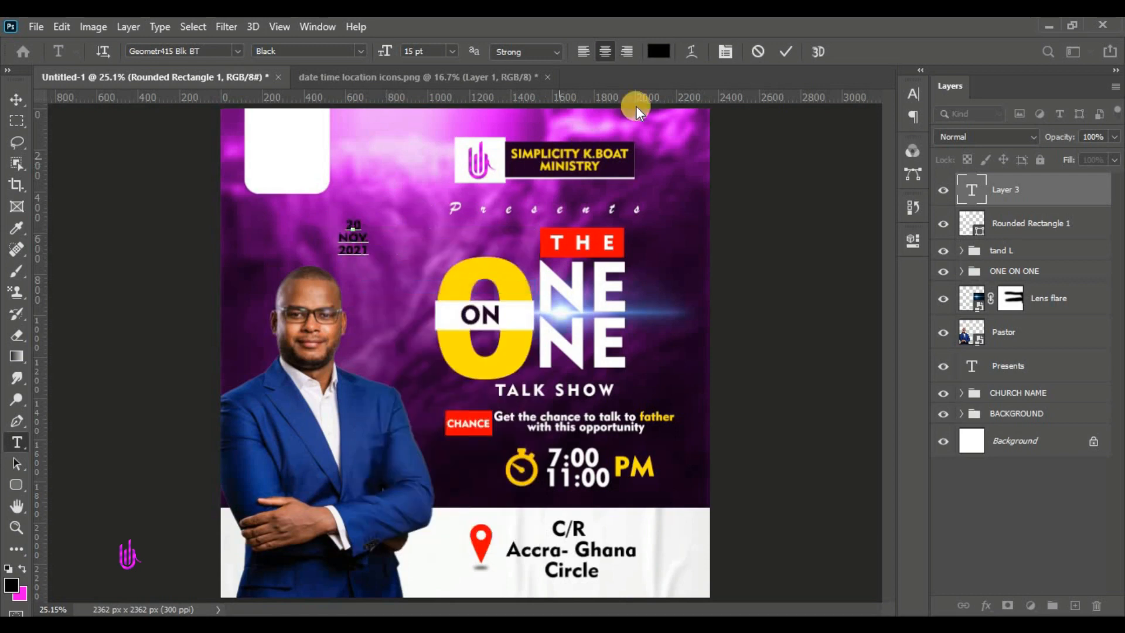
left_click(787, 46)
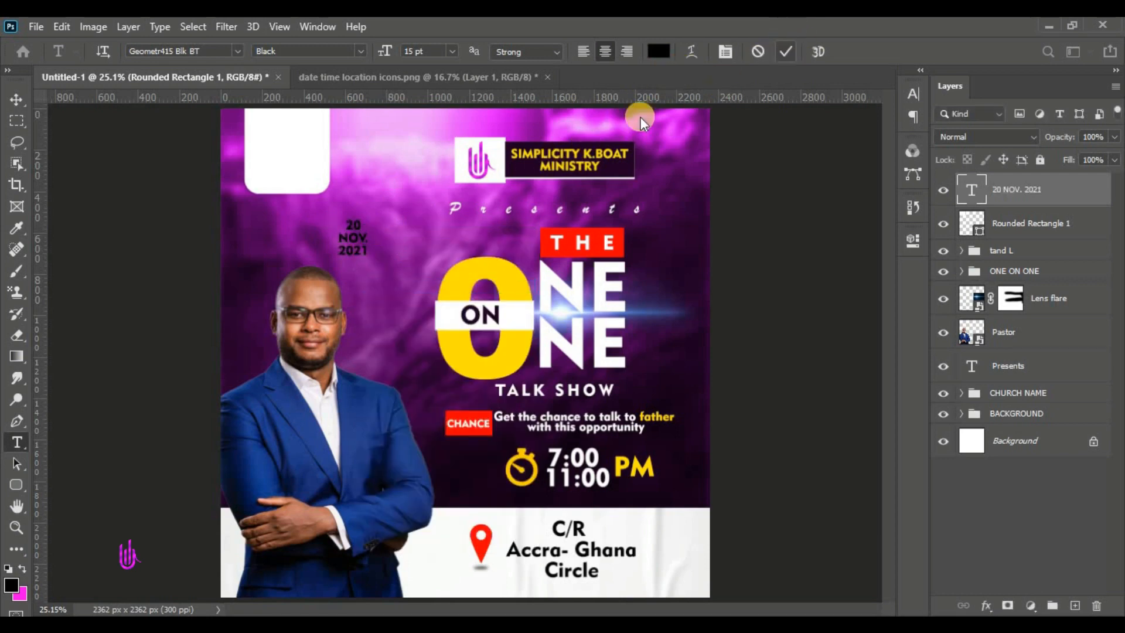
Move the date text up onto the white rounded tab and set its font size to 20 pt
left_click(349, 239)
left_click_drag(374, 308, 322, 231)
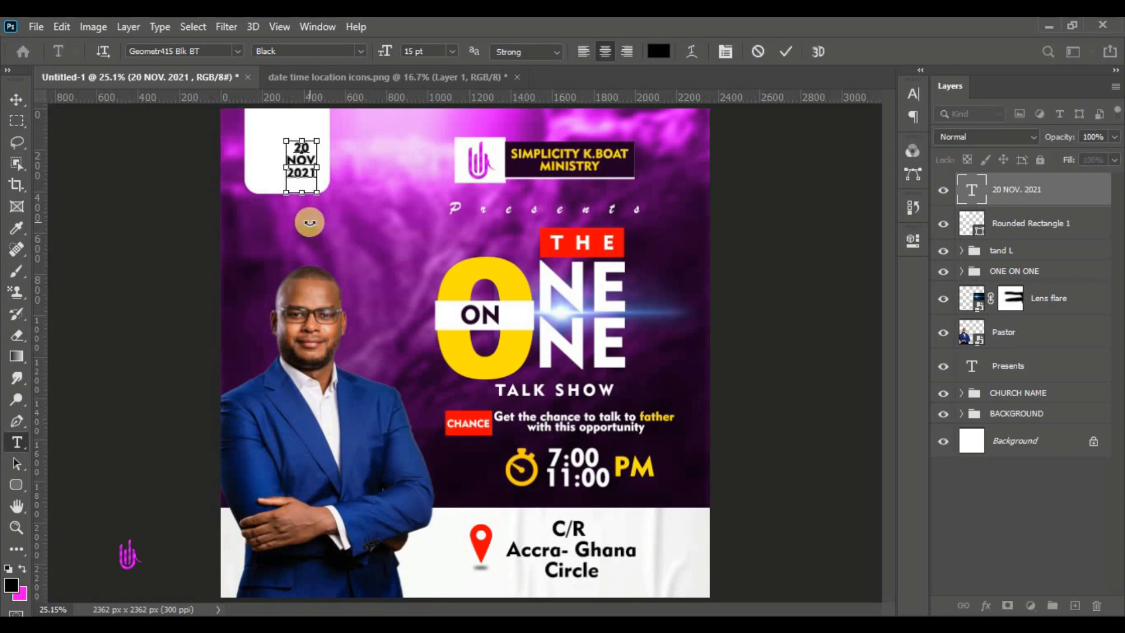
key("ctrl+a")
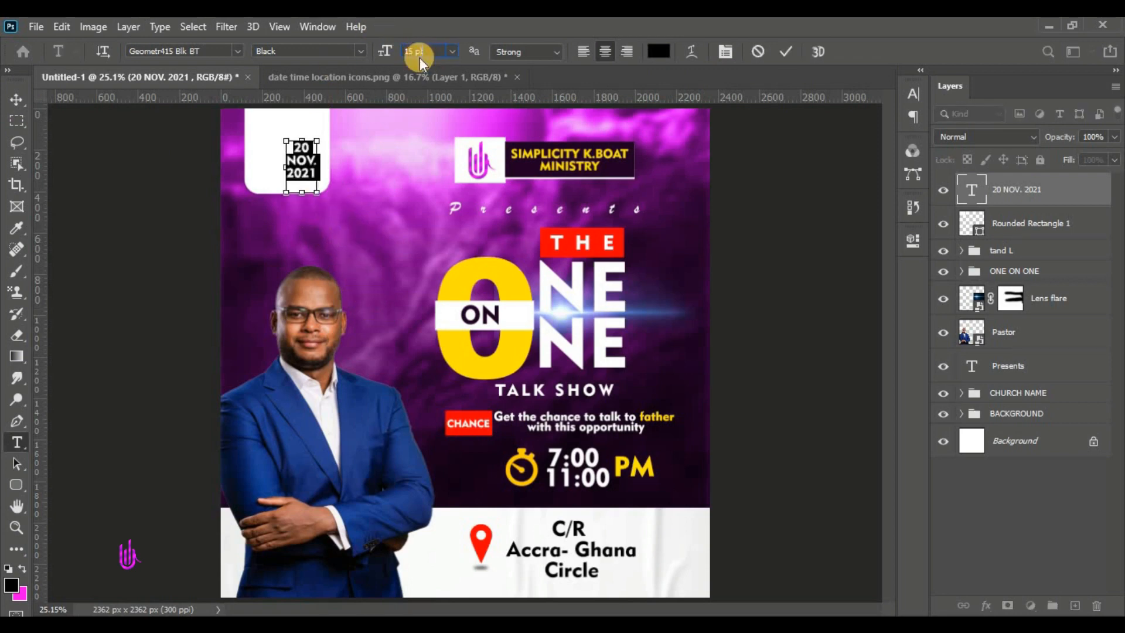
key("Return")
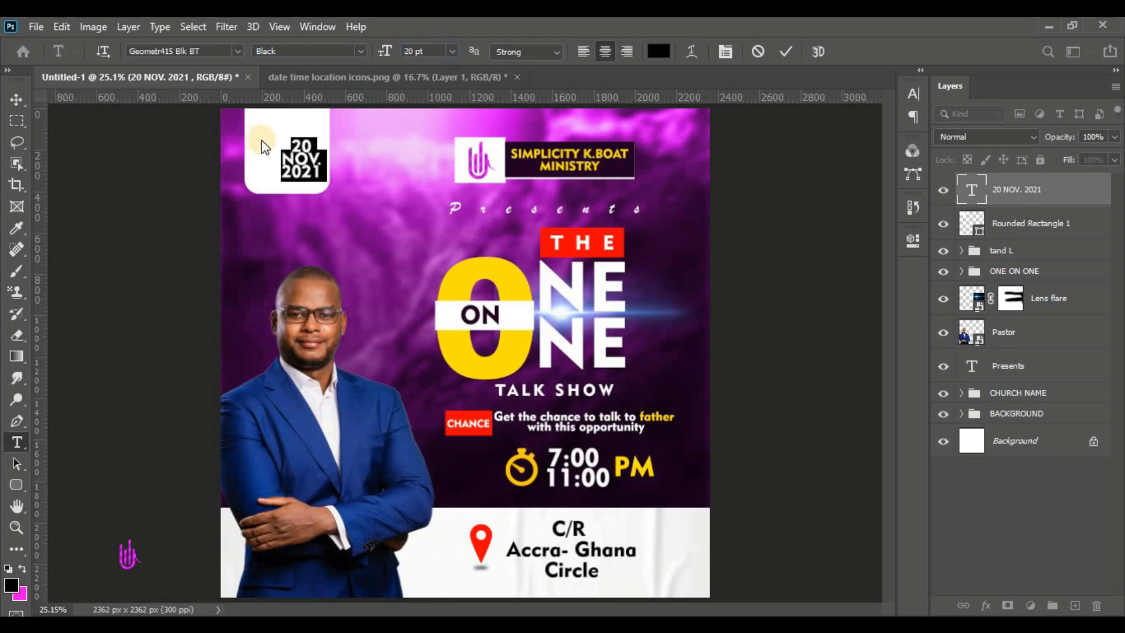
Right-align the date text and increase its leading to 20.72 pt
left_click(626, 53)
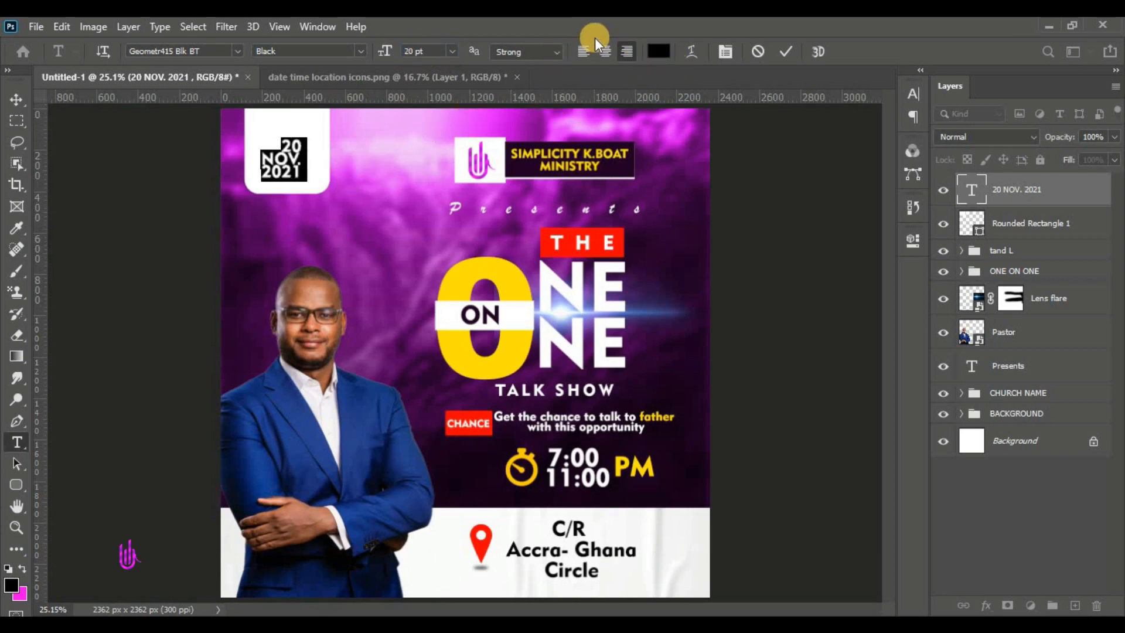
left_click(912, 93)
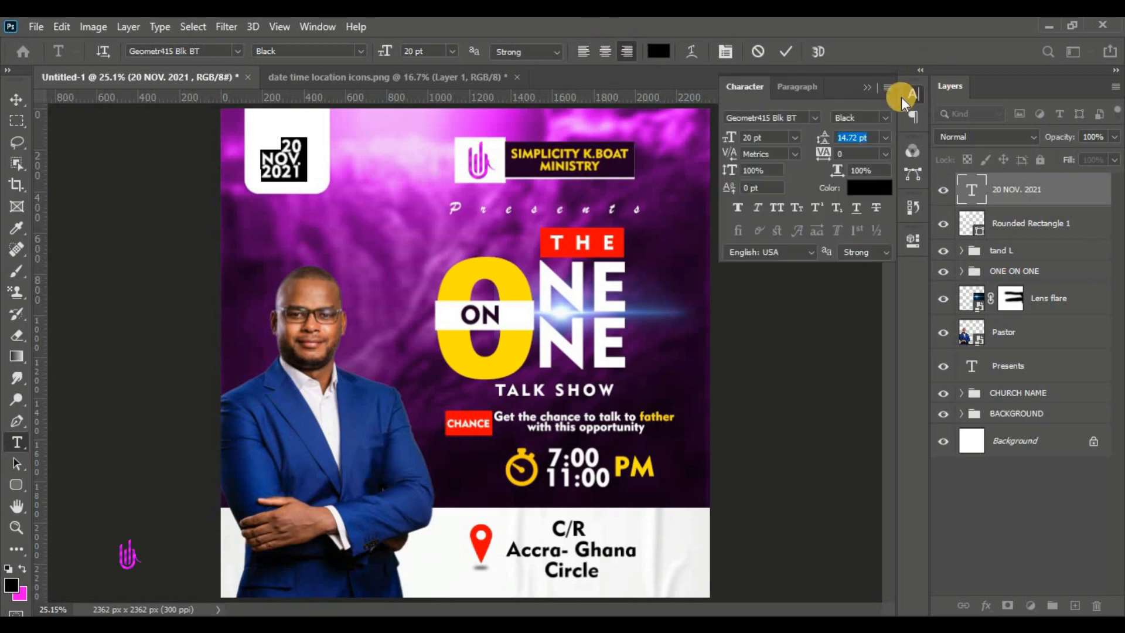
left_click_drag(826, 146, 831, 149)
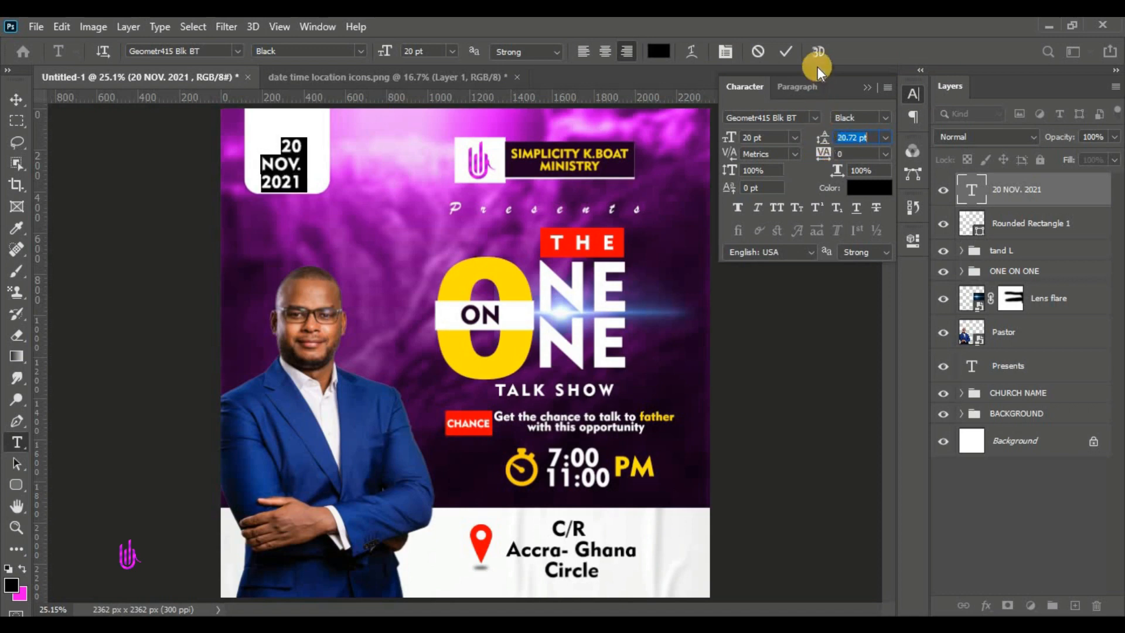
key("ctrl+h")
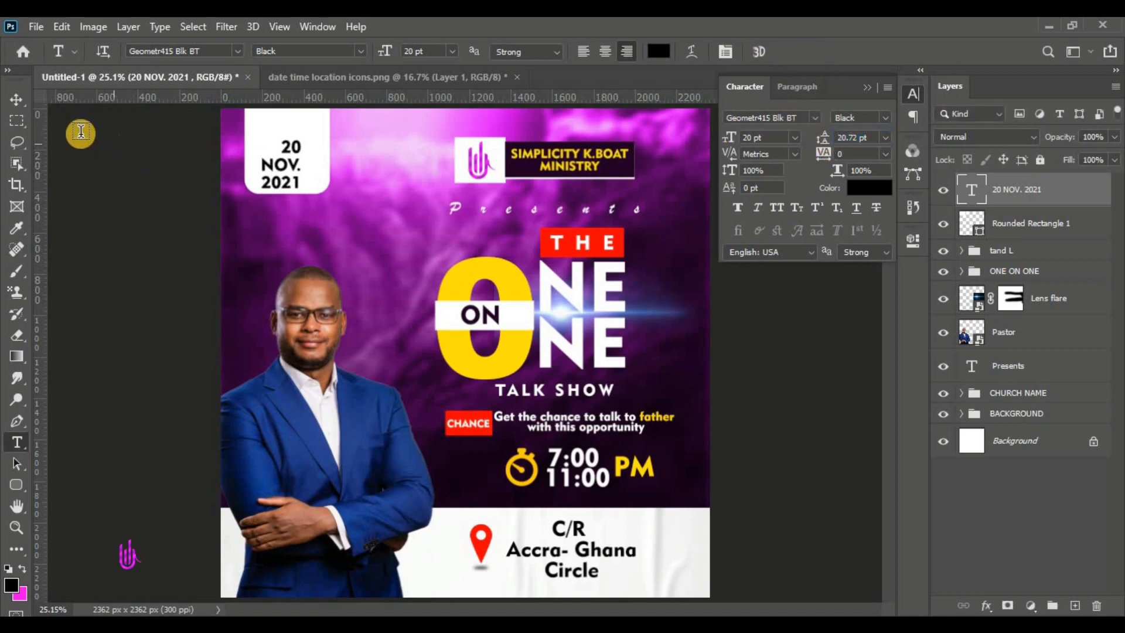
Scale the date text proportionally to about 127.77% so that it fills the white tab
left_click_drag(16, 100, 117, 120)
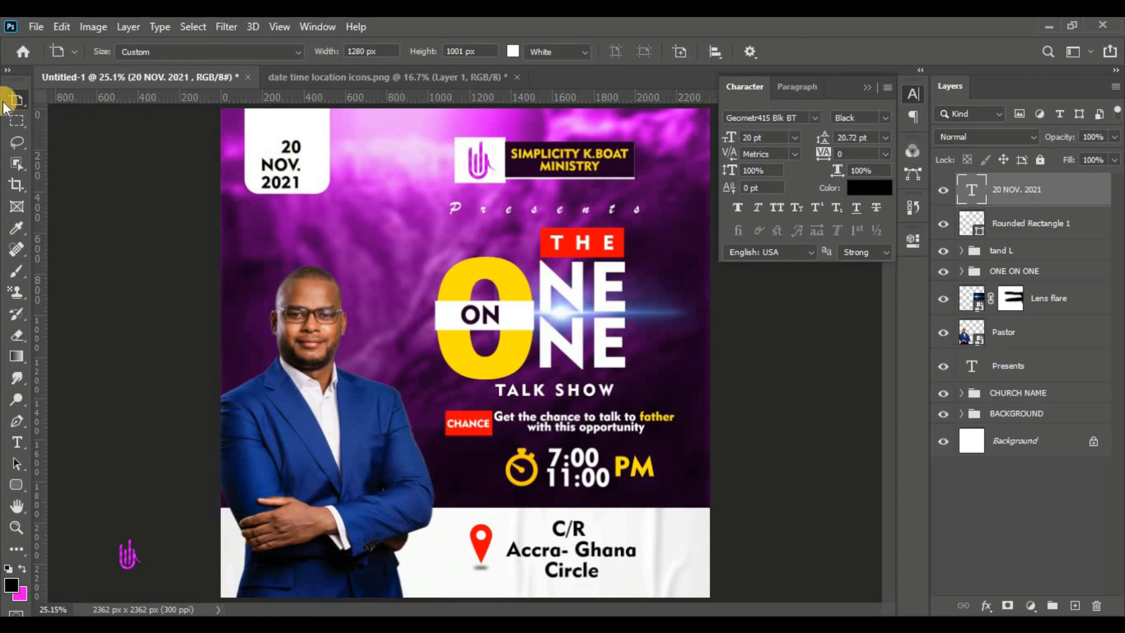
left_click_drag(15, 100, 54, 102)
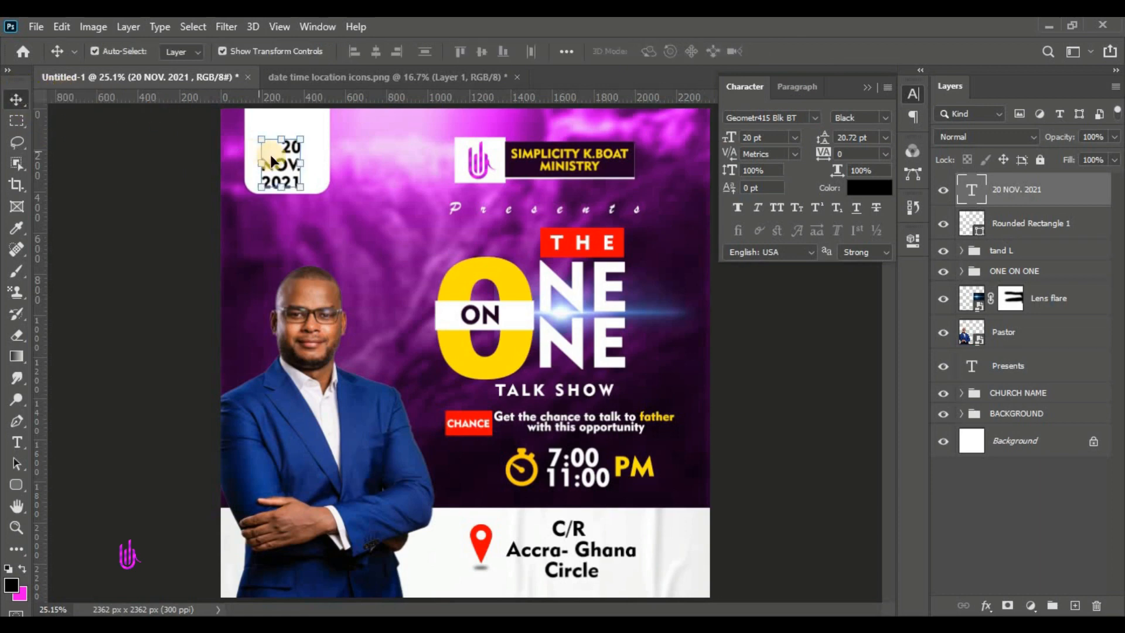
left_click_drag(301, 139, 317, 119)
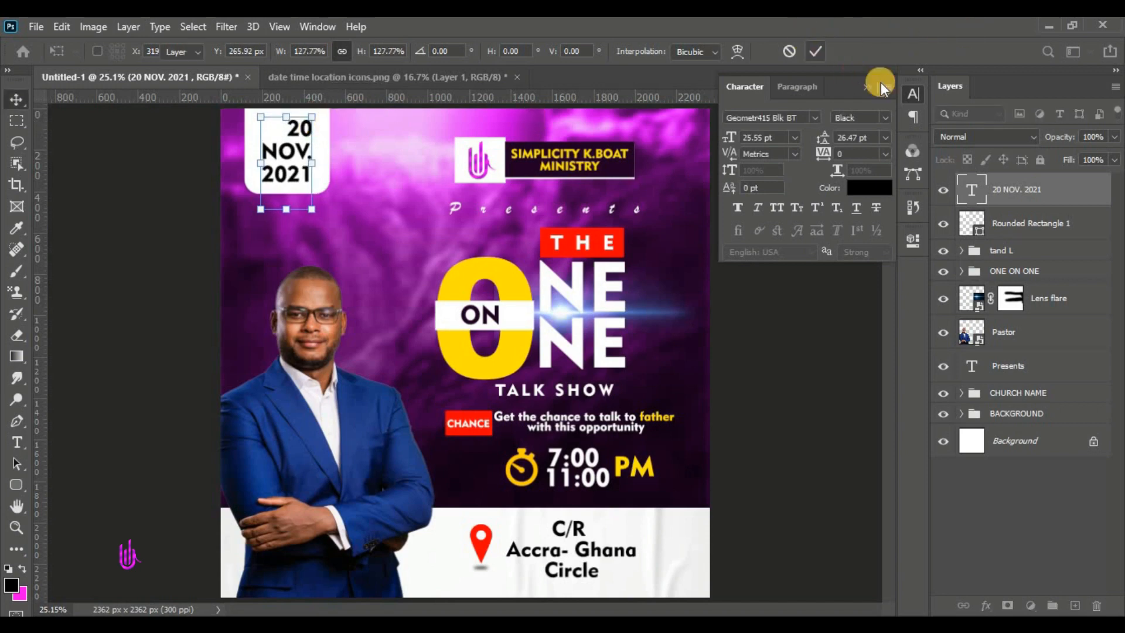
left_click(868, 87)
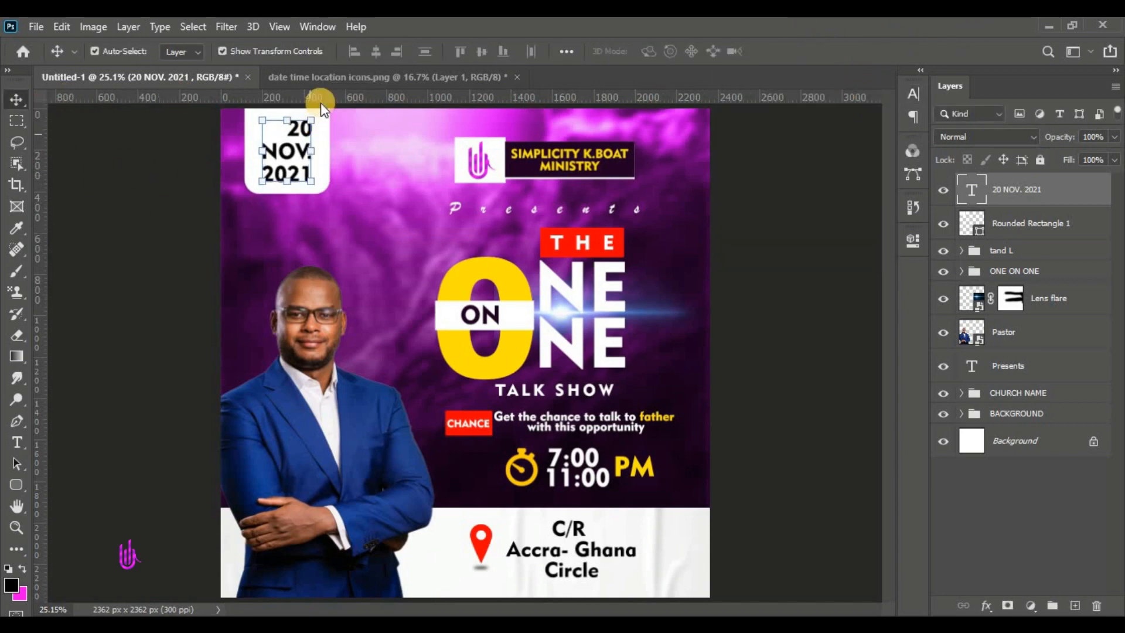
Bring the yellow calendar icon from date time location icons.png into the flyer and apply a red Color Overlay at 100% opacity
left_click(407, 77)
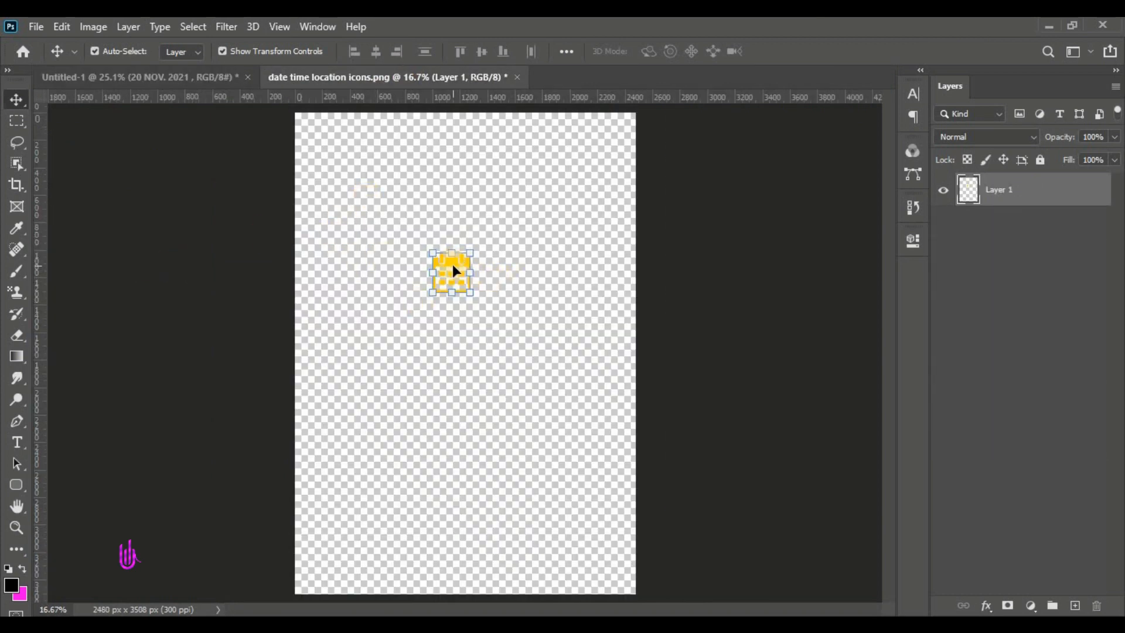
left_click_drag(453, 270, 389, 256)
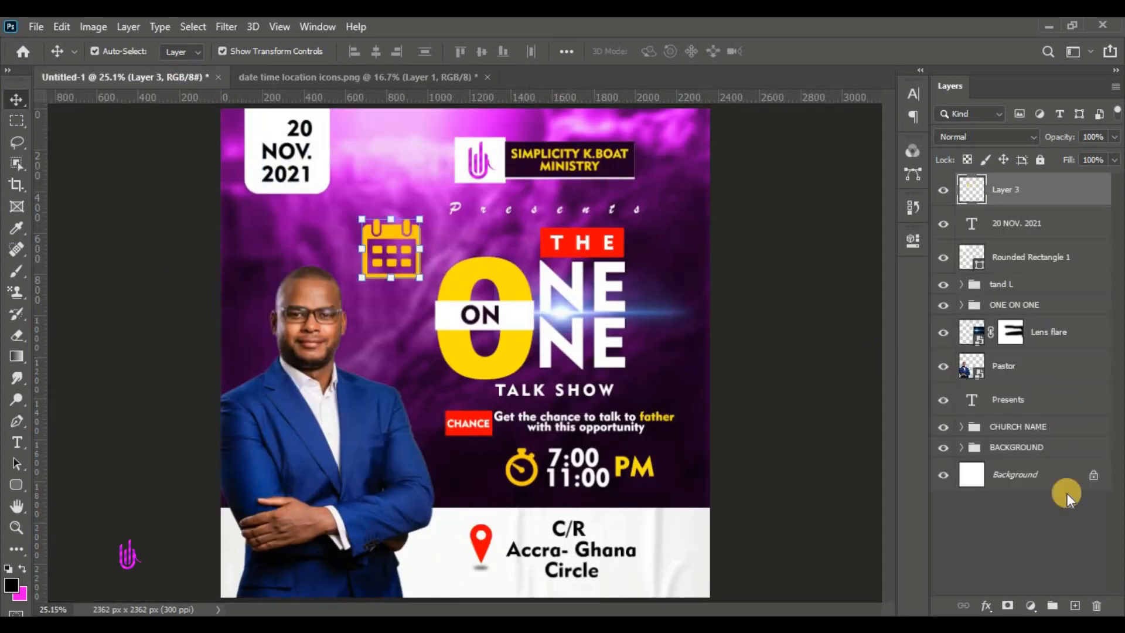
left_click(986, 605)
left_click(990, 444)
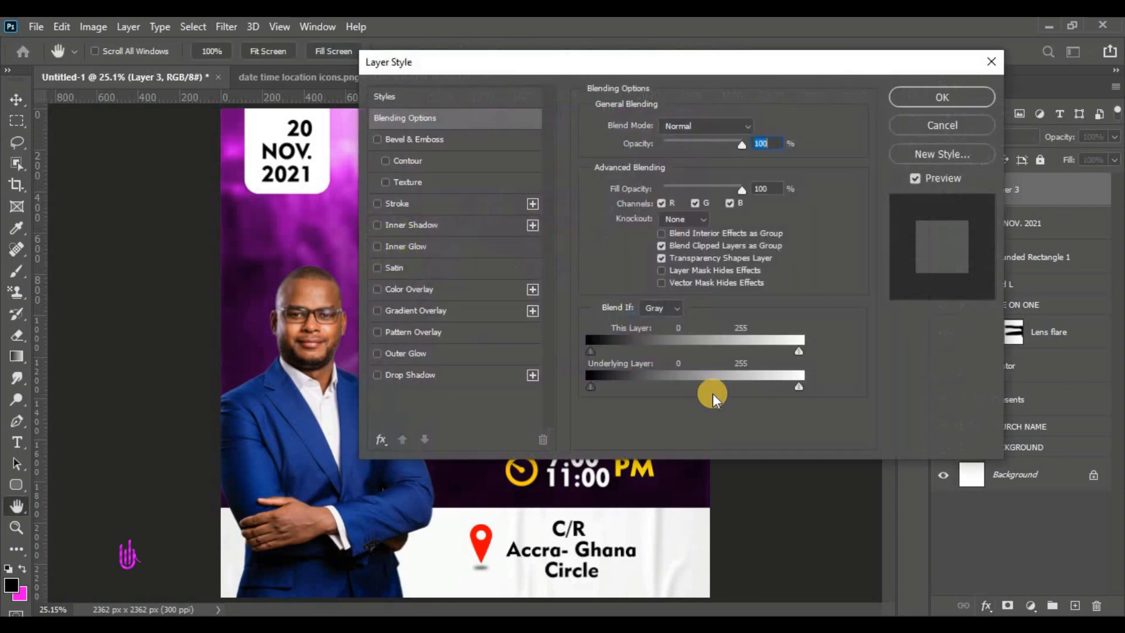
left_click_drag(441, 64, 721, 95)
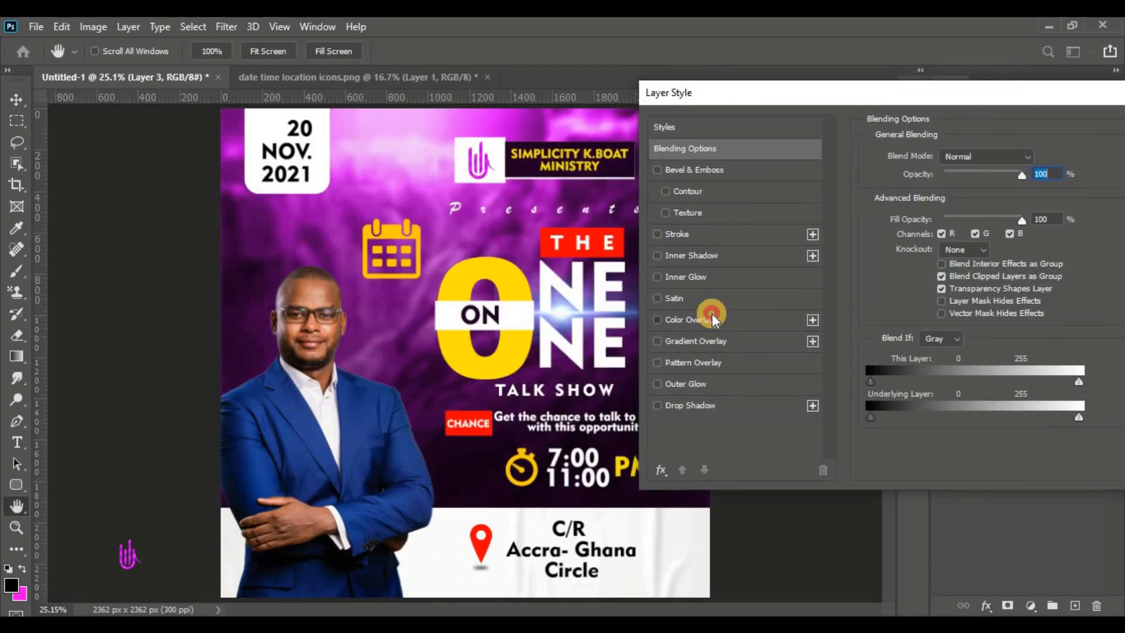
left_click(712, 319)
left_click_drag(994, 83, 799, 103)
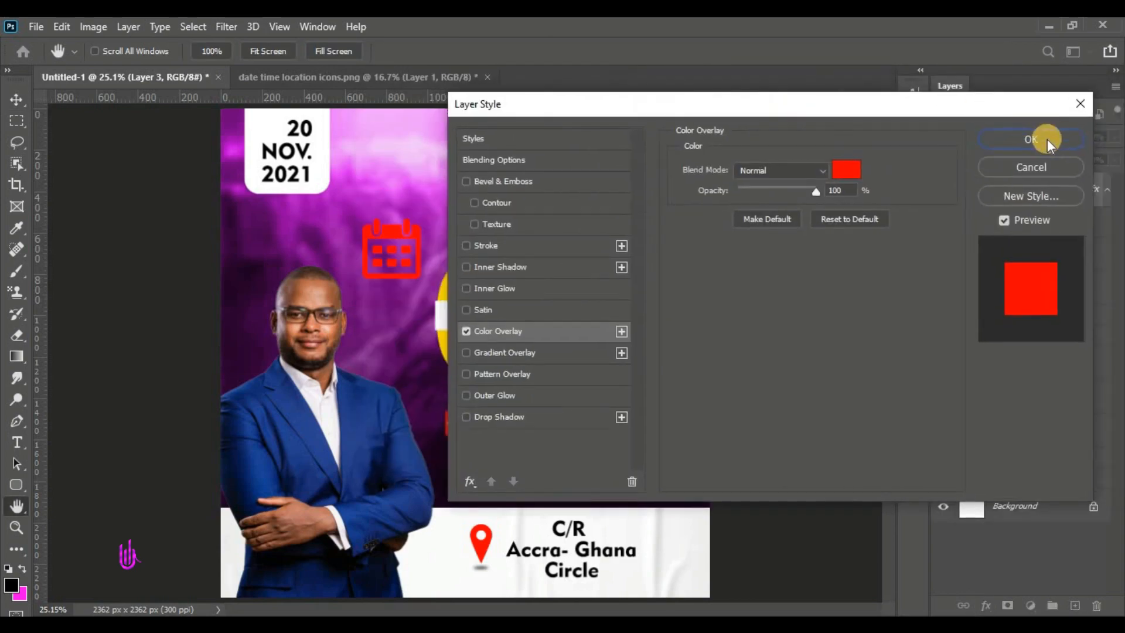
left_click(1048, 142)
Scale the calendar icon proportionally to about 37.61% and place it on the white tab just left of the 20
left_click_drag(393, 228, 283, 135)
left_click_drag(282, 184, 285, 128)
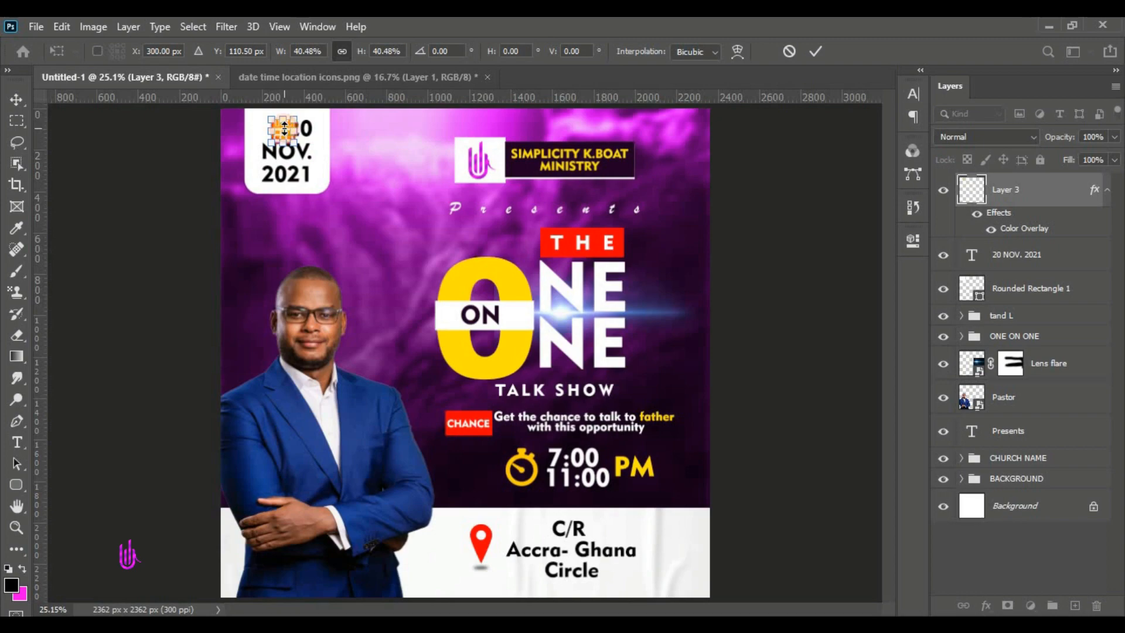
scroll(287, 137, "up", 5)
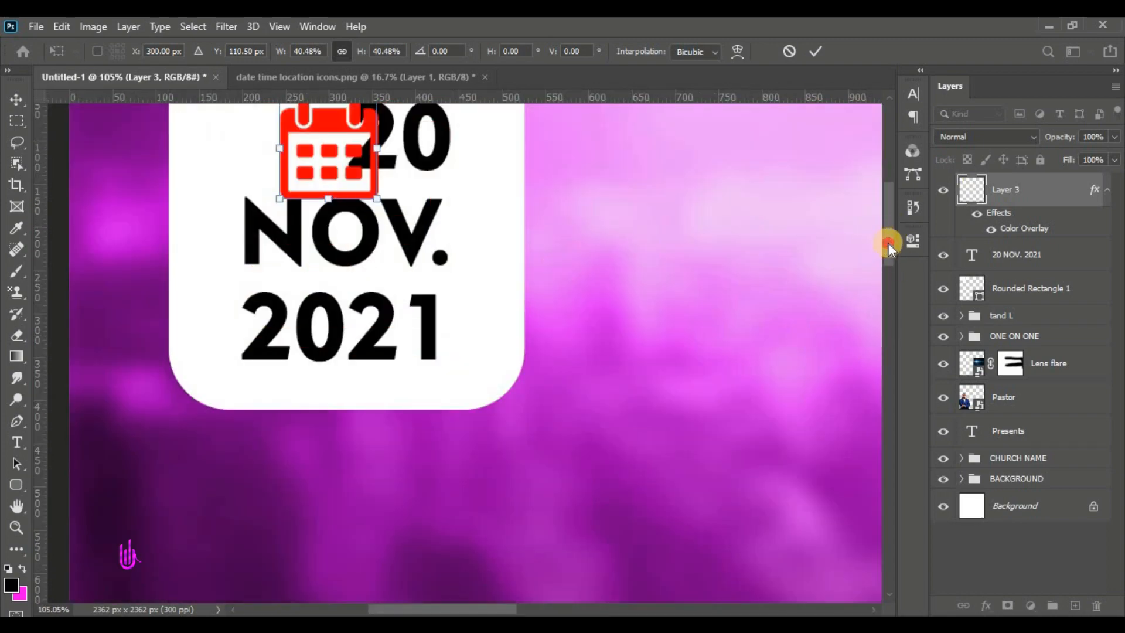
left_click_drag(888, 242, 888, 217)
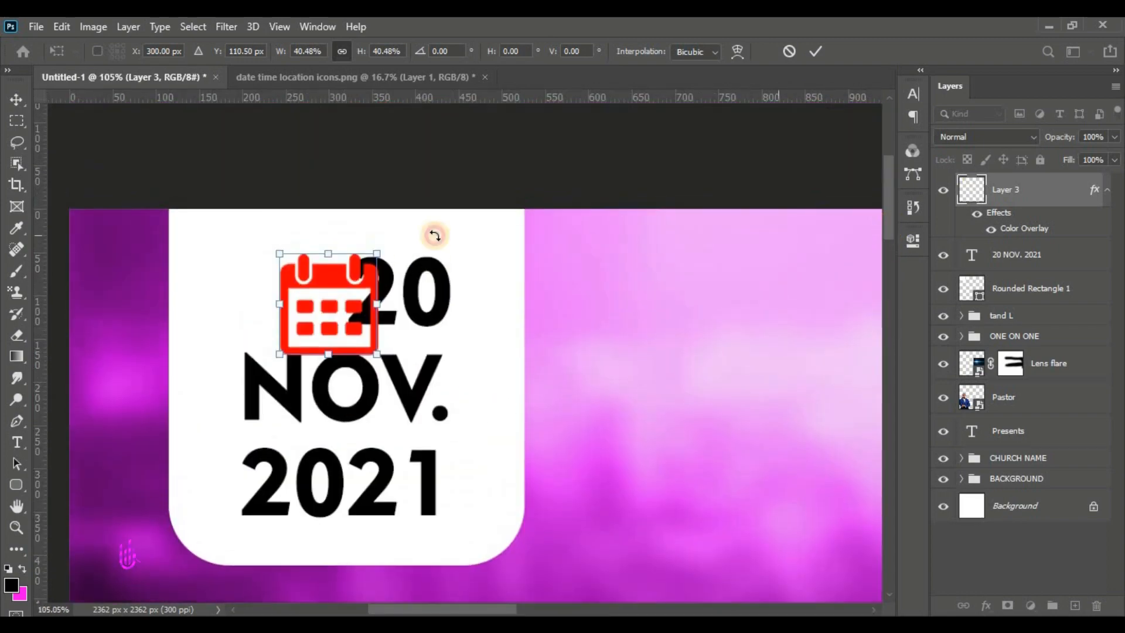
left_click_drag(336, 267, 304, 262)
left_click_drag(346, 353, 338, 340)
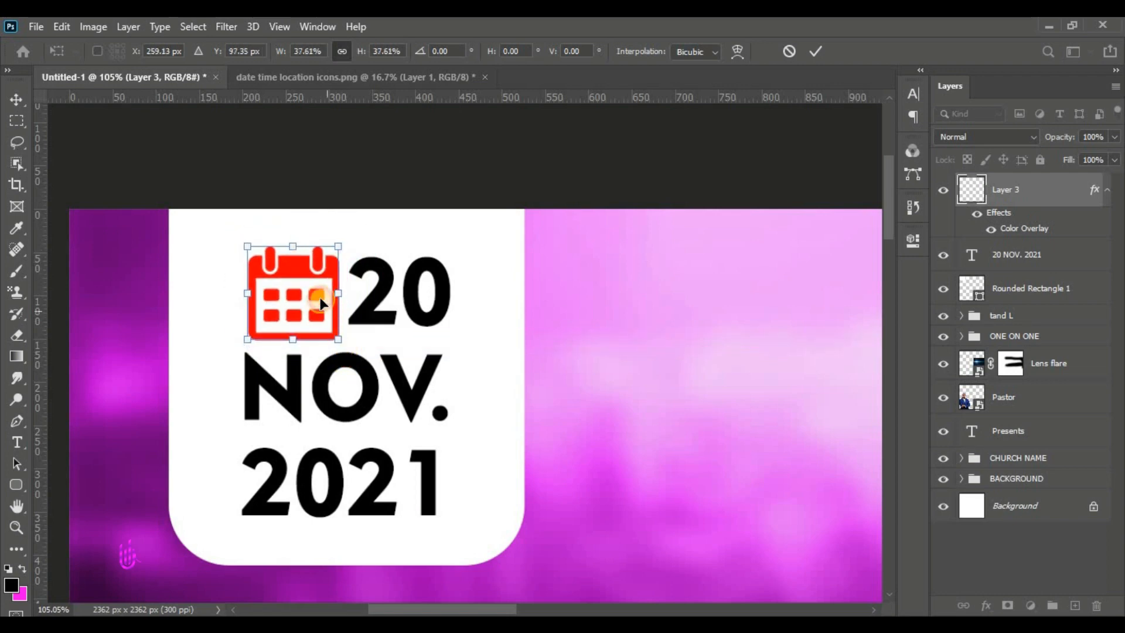
left_click(809, 54)
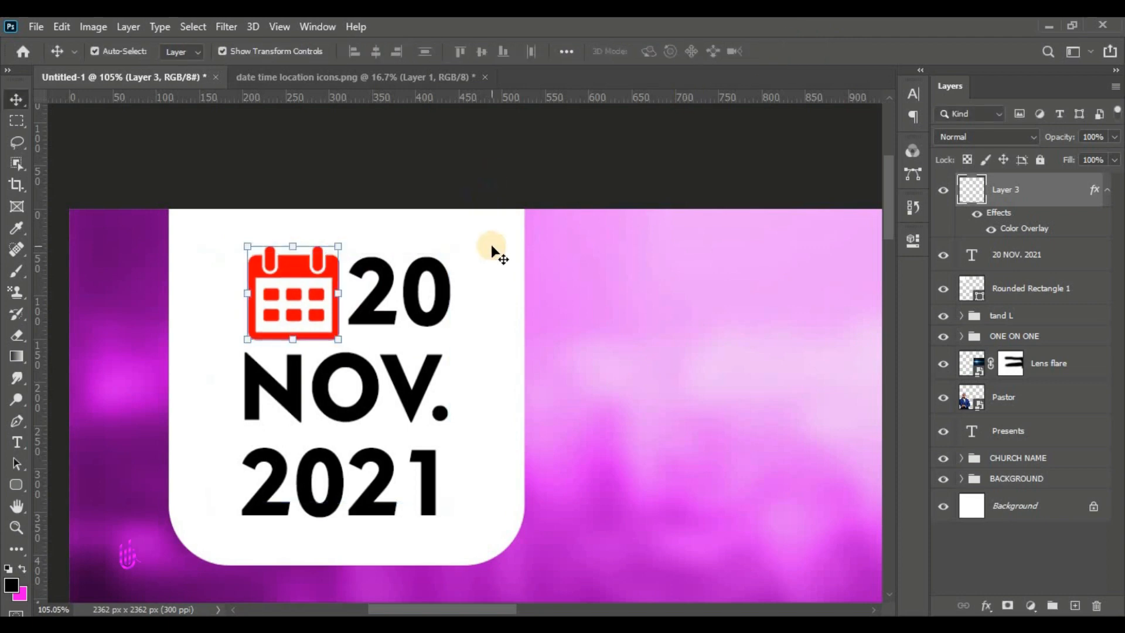
key("ctrl+0")
left_click(762, 253)
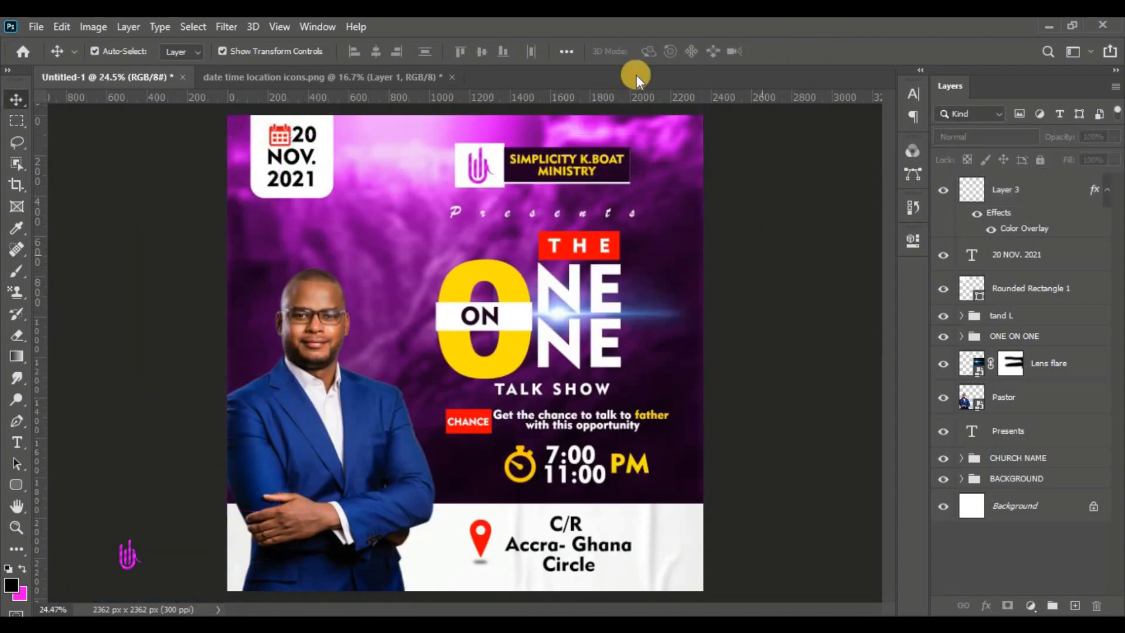
Group the calendar icon, date text and rounded rectangle layers and name the group DATE
left_click(1038, 185)
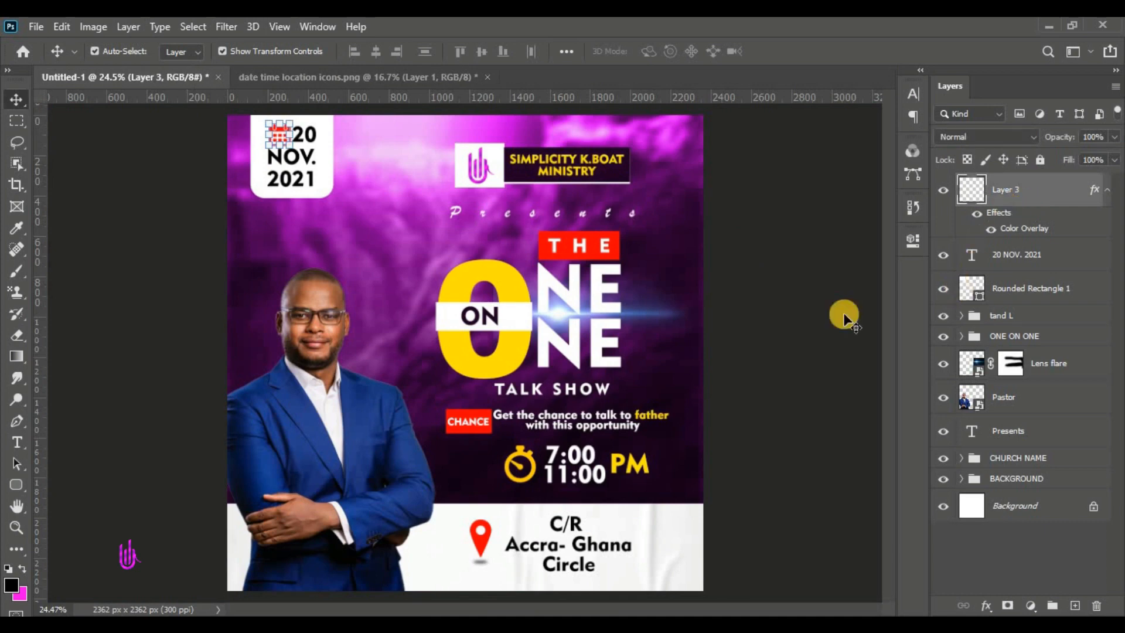
left_click(1059, 290, "shift")
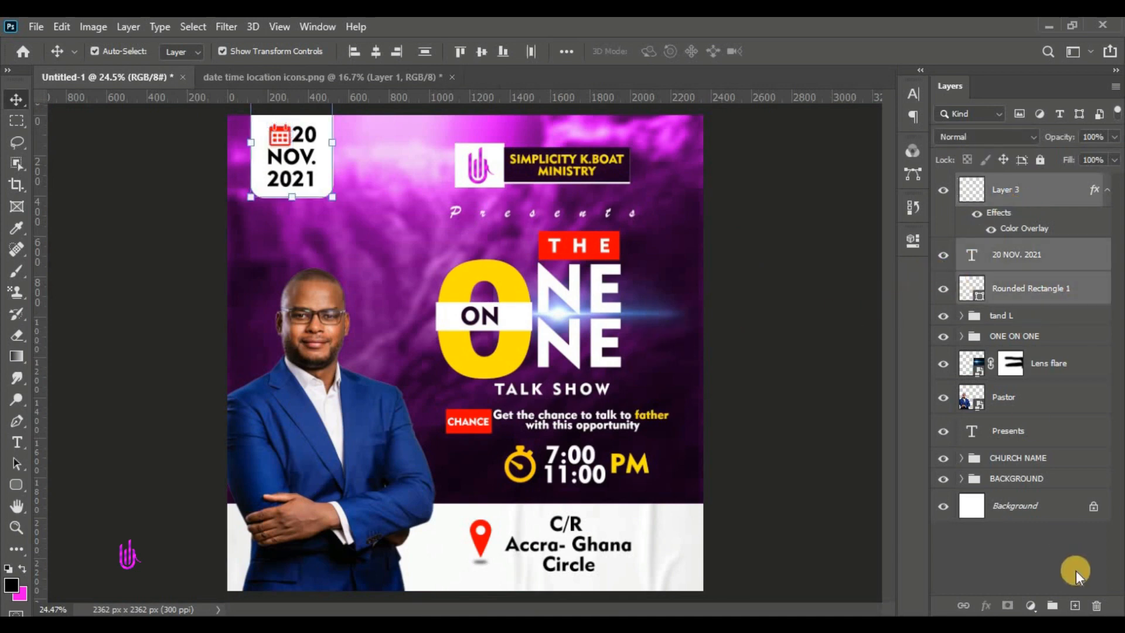
left_click(1053, 605)
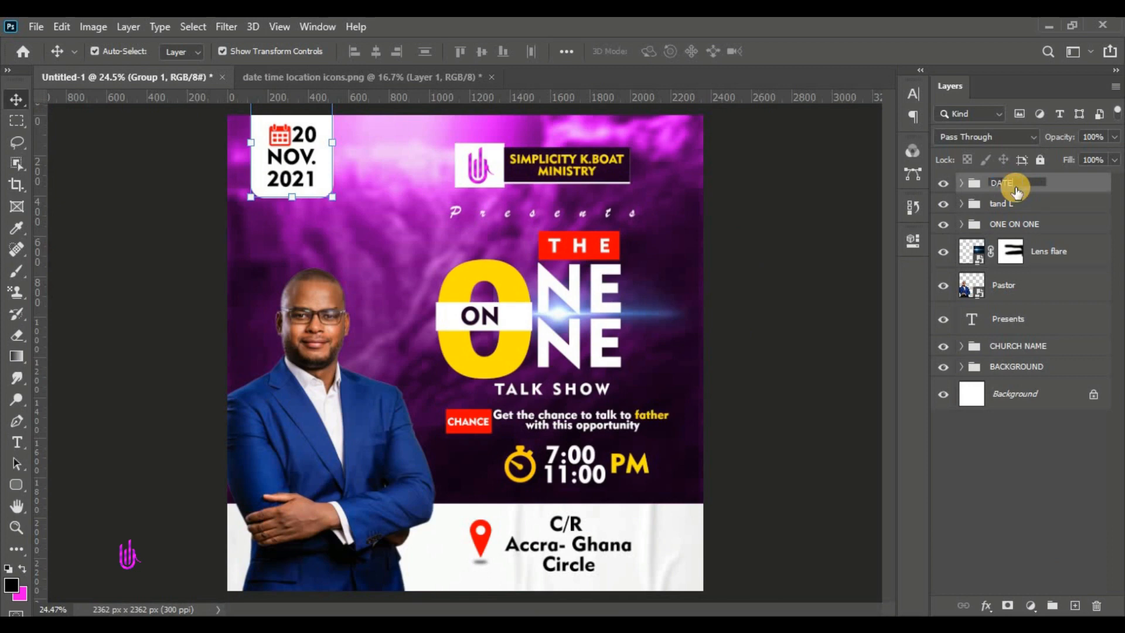
key("Return")
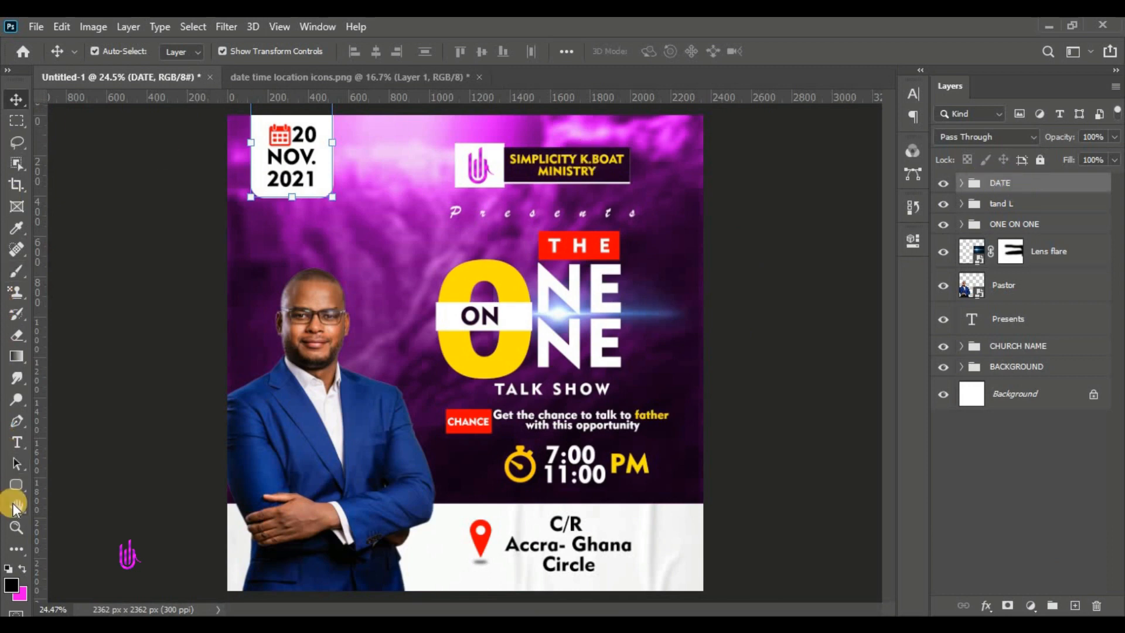
Draw a 347 × 347 px circle with the Ellipse tool over the pastor's forearm
left_click(16, 484)
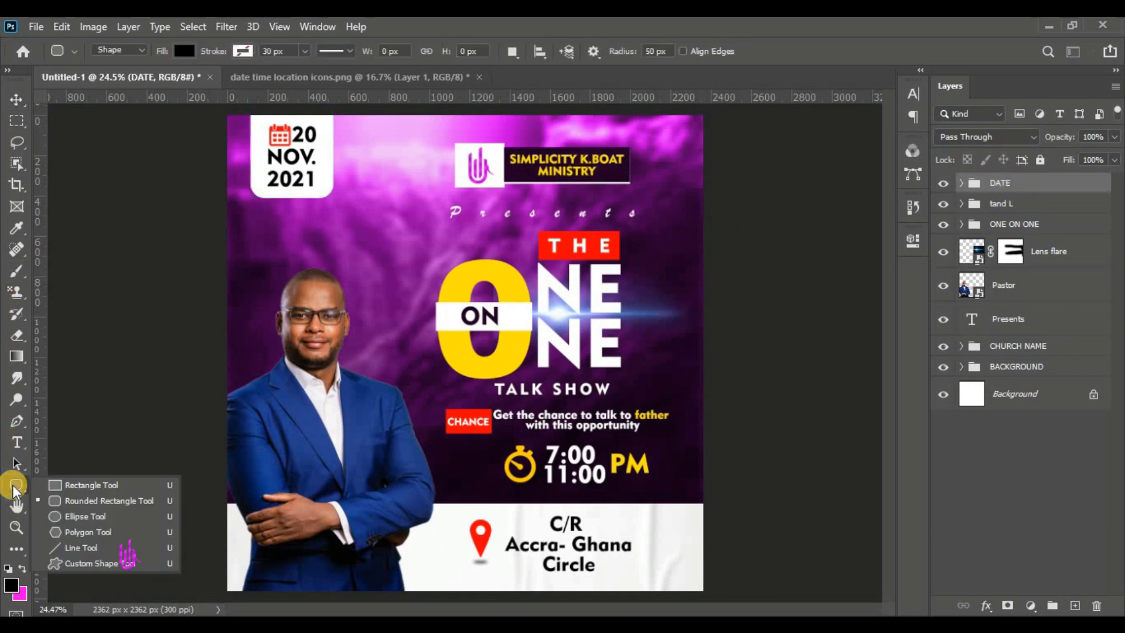
left_click(76, 516)
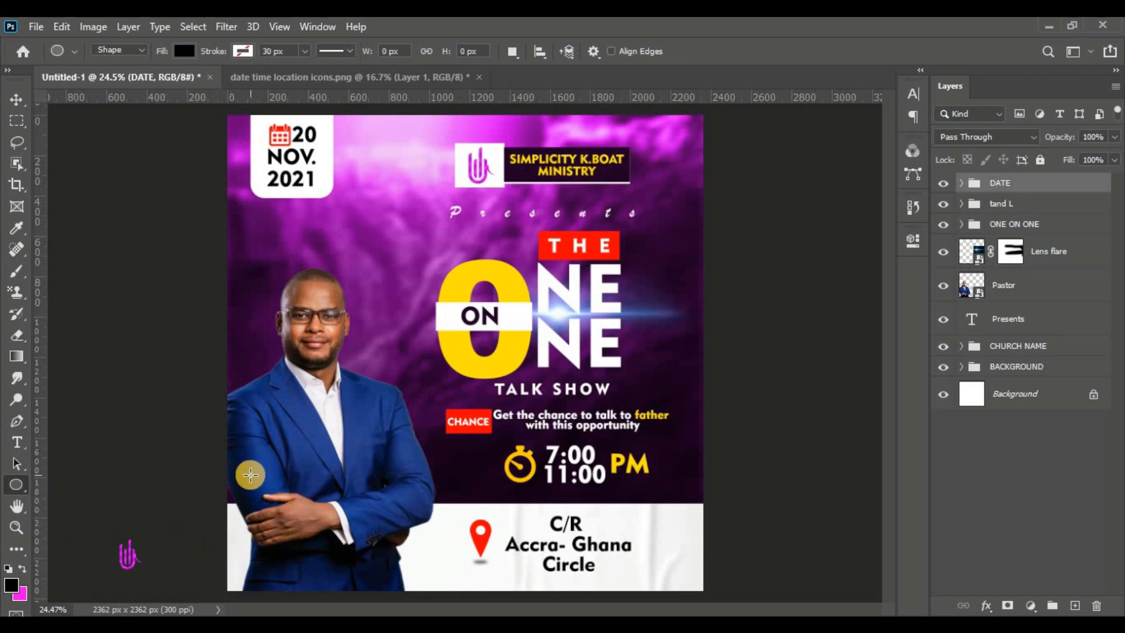
left_click_drag(251, 473, 320, 545)
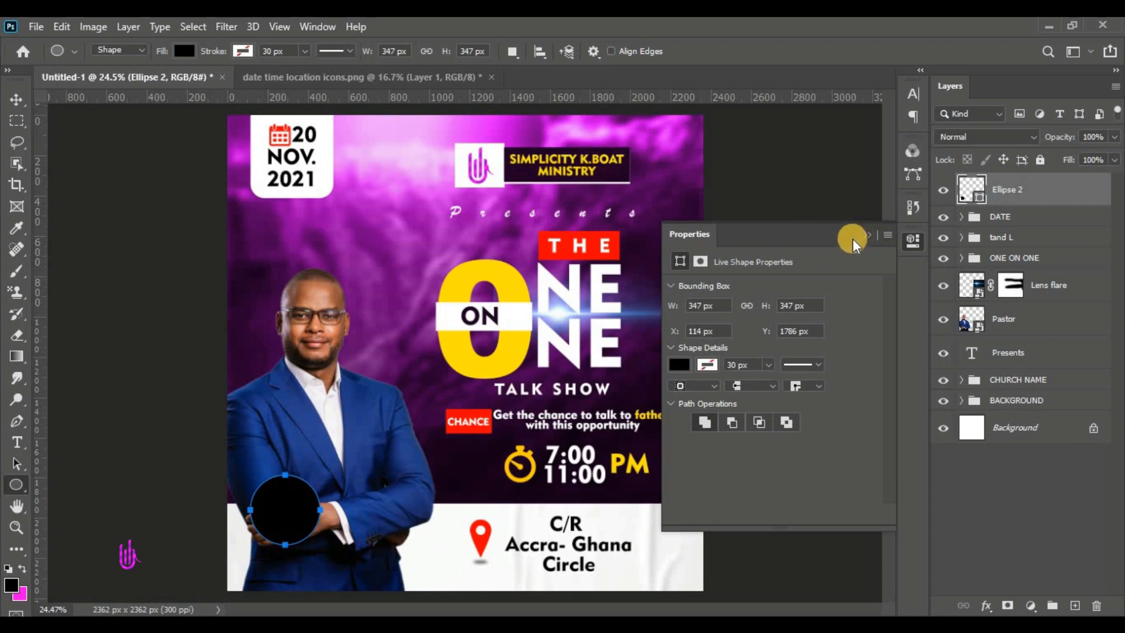
left_click(867, 234)
Change the circle's fill to white and move it up onto the pastor's upper arm
left_click(12, 97)
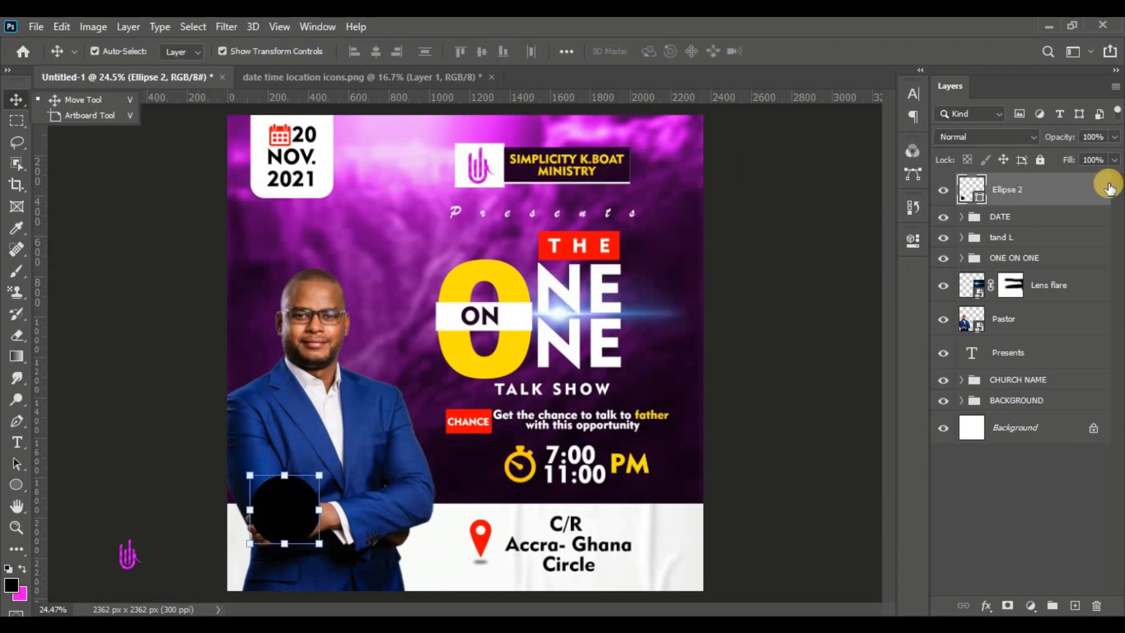
mouse_move(736, 196)
left_mouse_down()
mouse_move(643, 168)
mouse_move(544, 25)
left_mouse_up()
left_click(1023, 130)
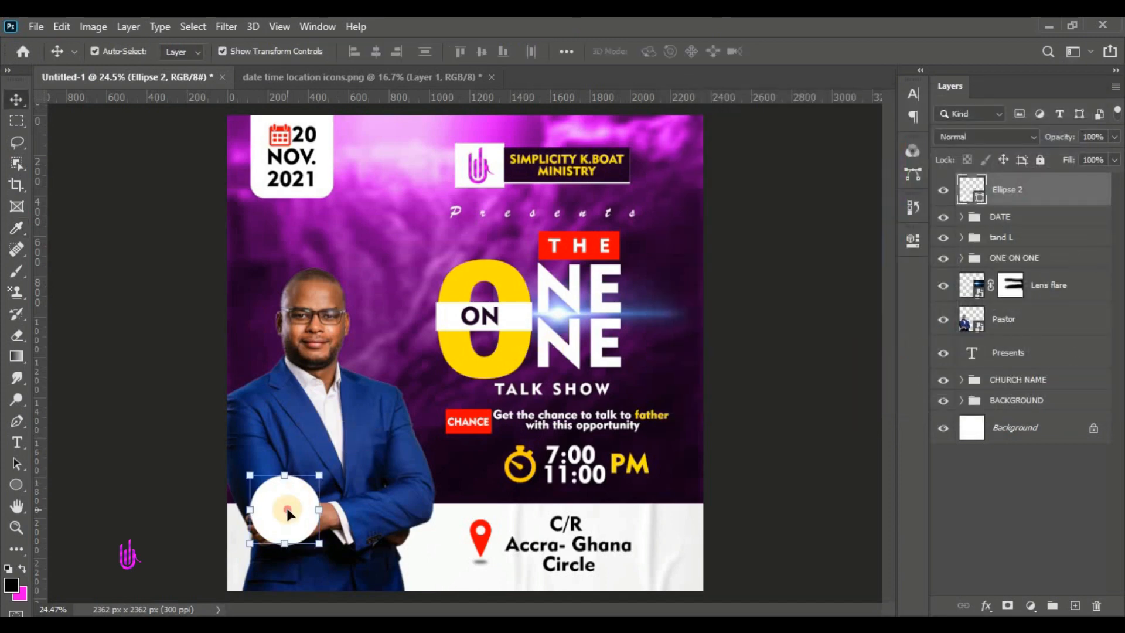
left_click_drag(287, 511, 271, 468)
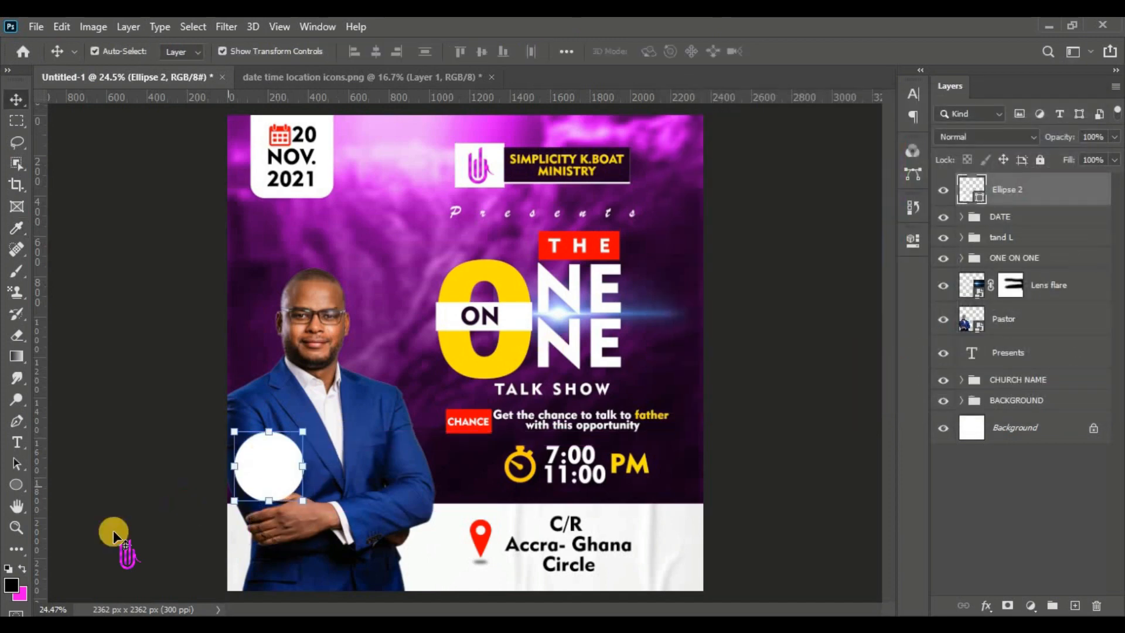
Draw a small three-sided polygon just above the white circle
left_click(13, 483)
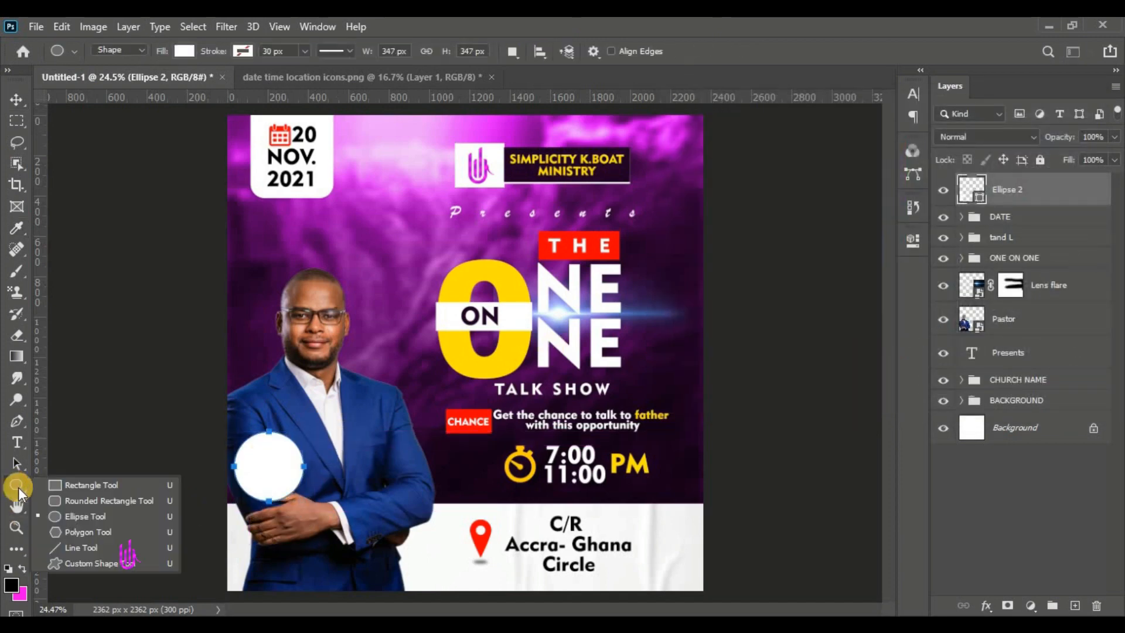
left_click(91, 529)
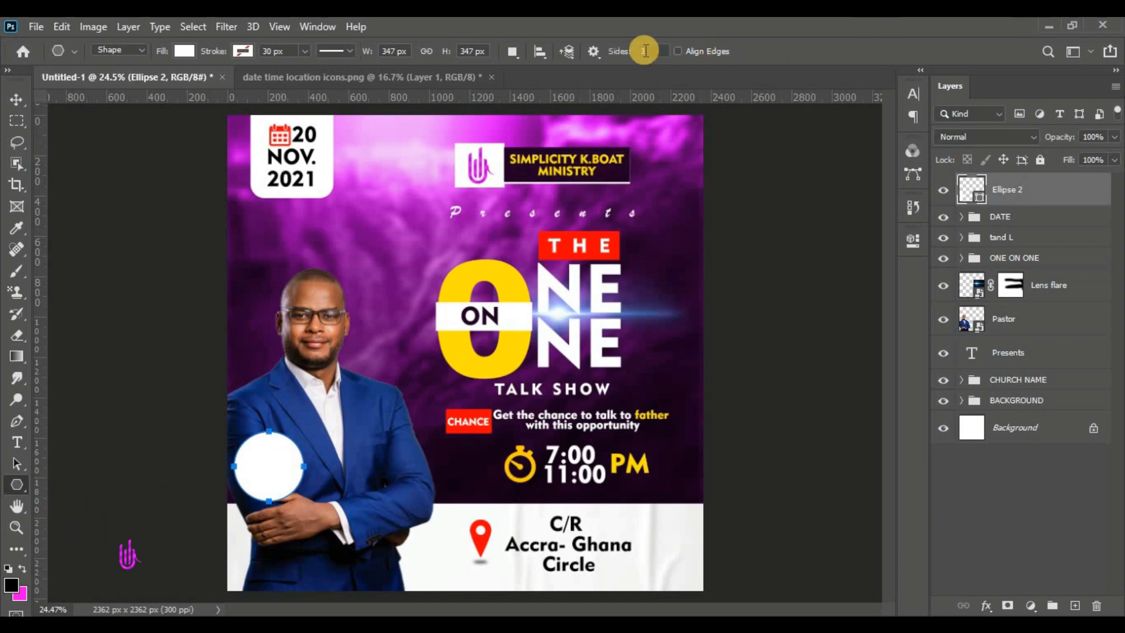
left_click(644, 51)
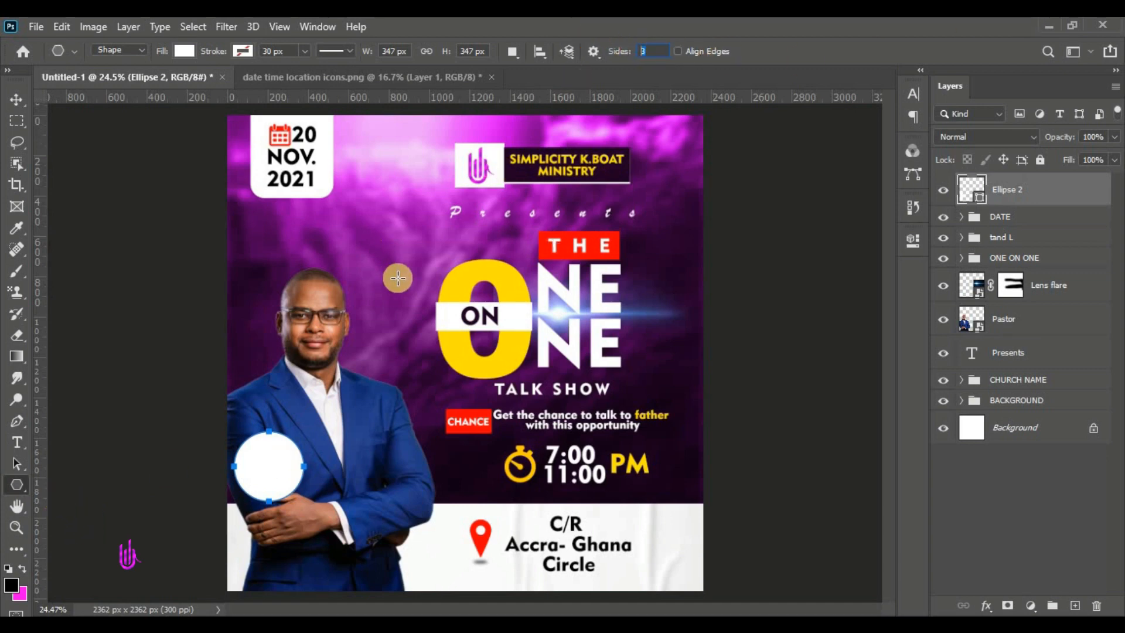
left_click_drag(299, 431, 319, 434)
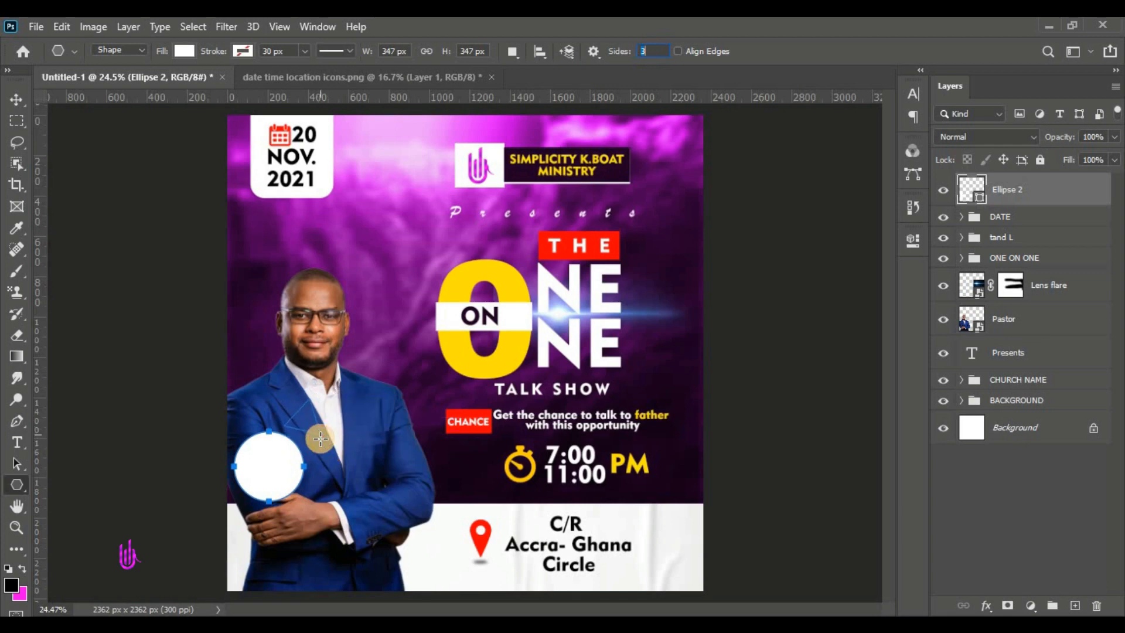
Scale the triangle proportionally to about 72.57% and place it on the circle's top edge as a speech-bubble tail
left_click(14, 101)
left_click(319, 403)
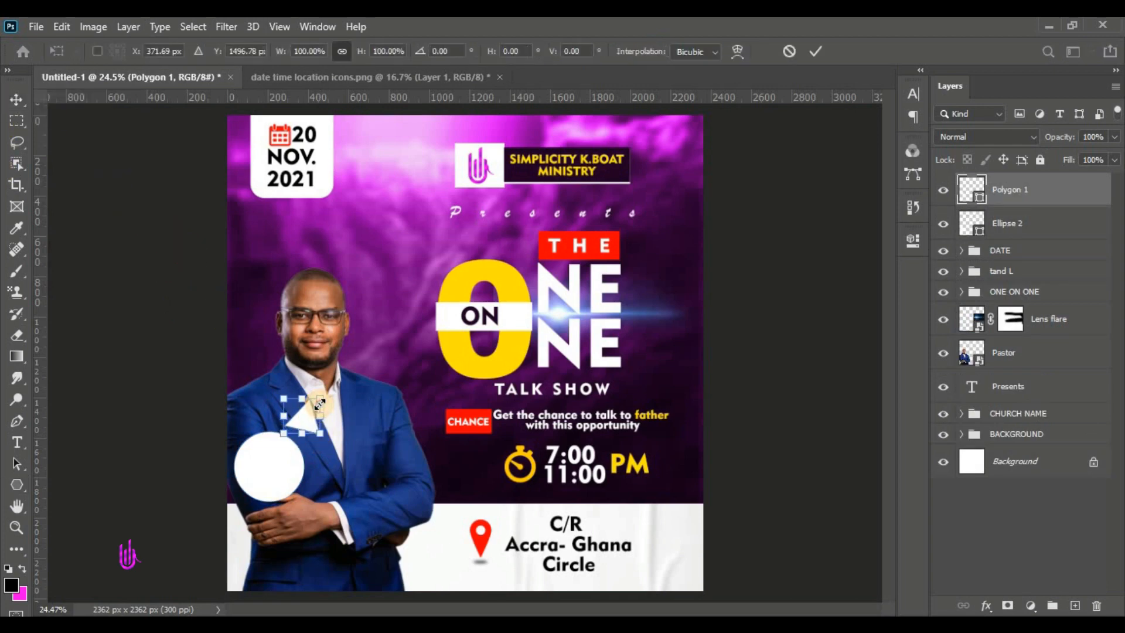
left_click_drag(320, 404, 279, 439)
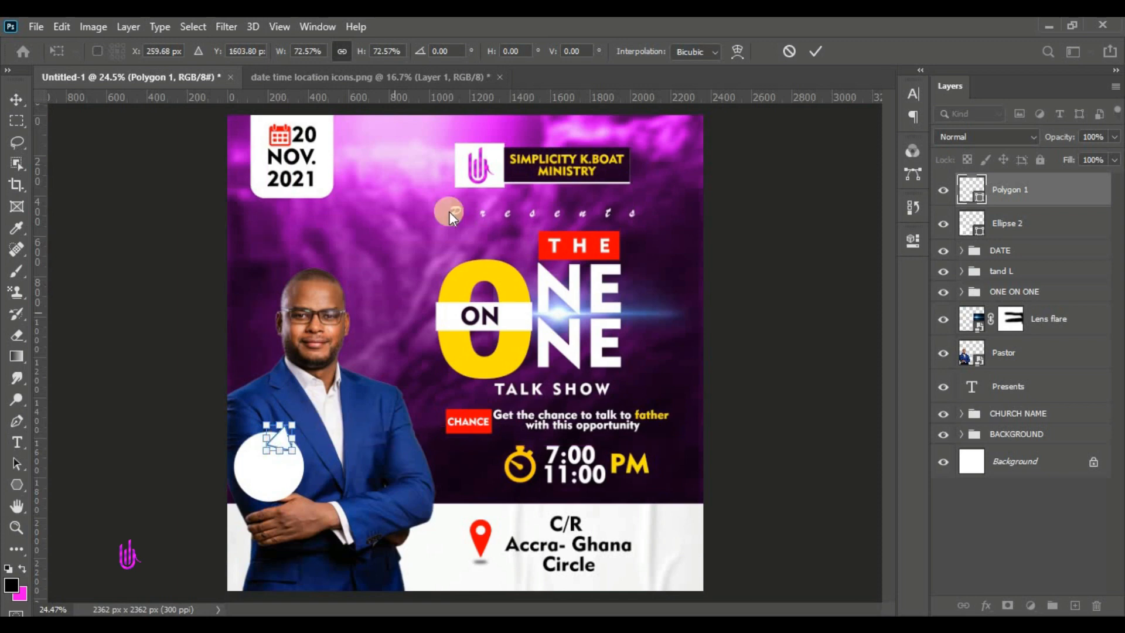
left_click(814, 51)
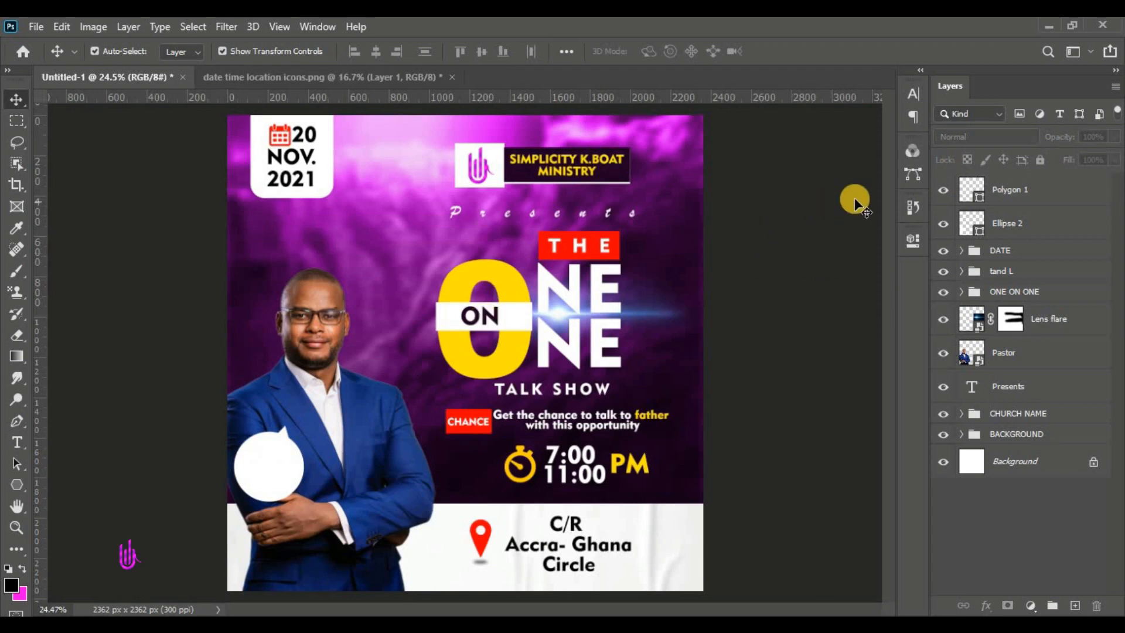
Merge the triangle and circle layers into one shape and shift the speech bubble slightly up across the pastor's arm
left_click(1033, 221, "shift")
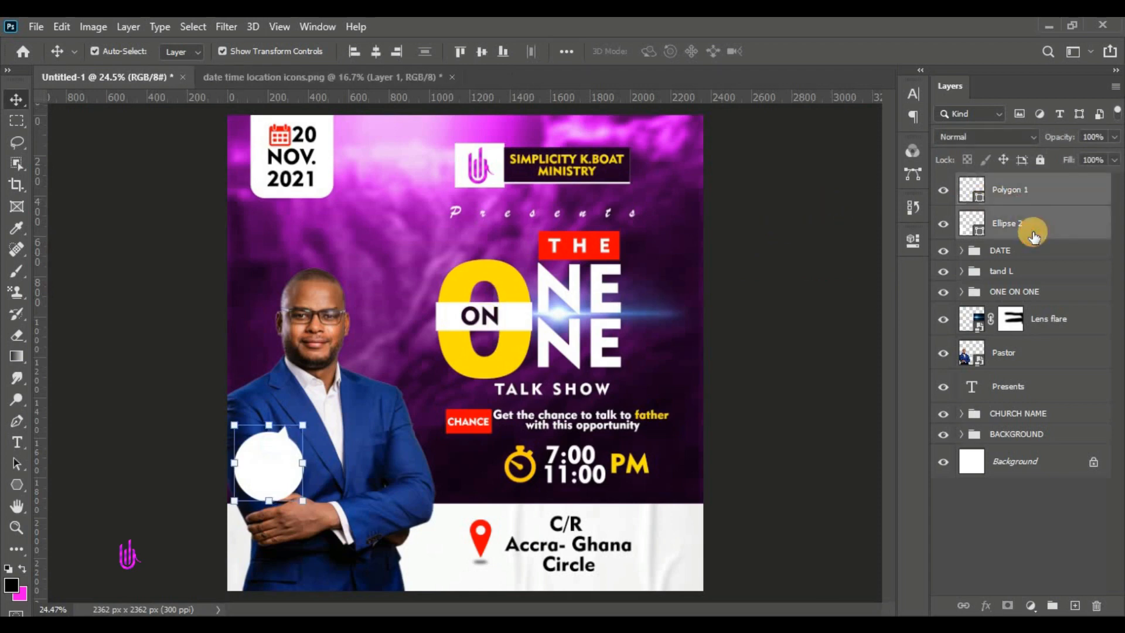
right_click(1033, 221)
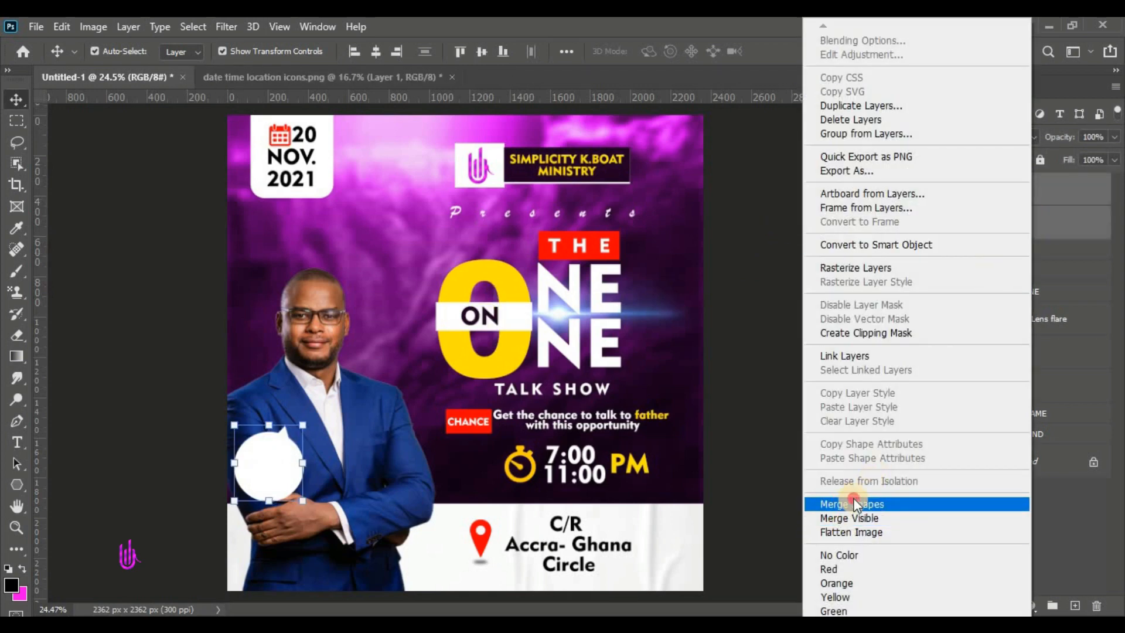
left_click(846, 504)
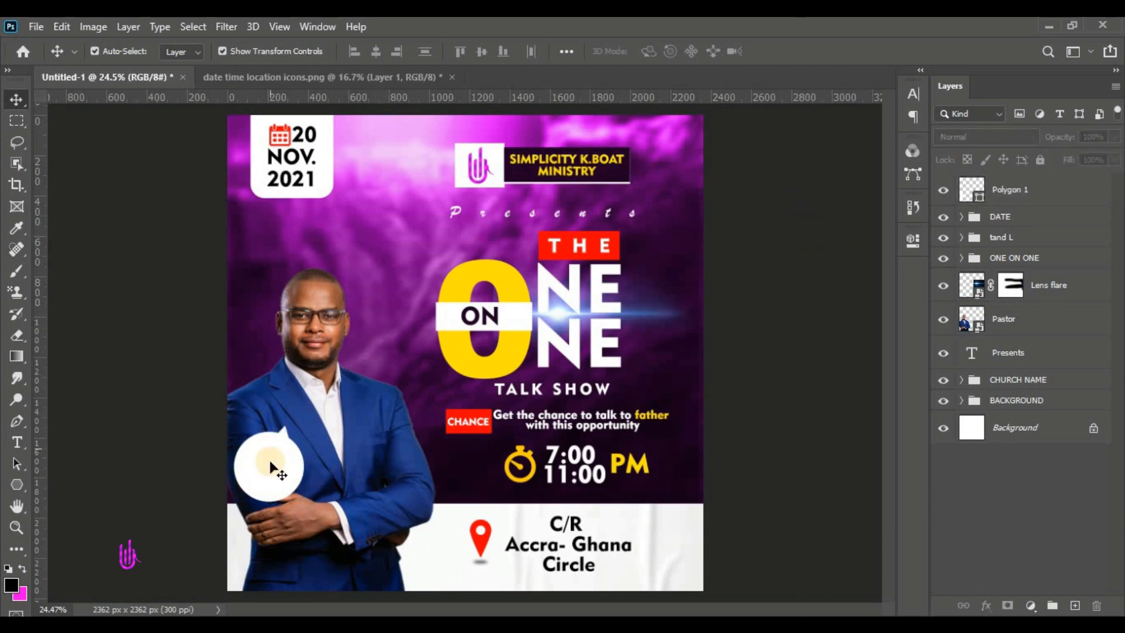
mouse_move(270, 467)
left_mouse_down()
mouse_move(323, 396)
mouse_move(284, 469)
mouse_move(264, 463)
mouse_move(280, 463)
left_mouse_up()
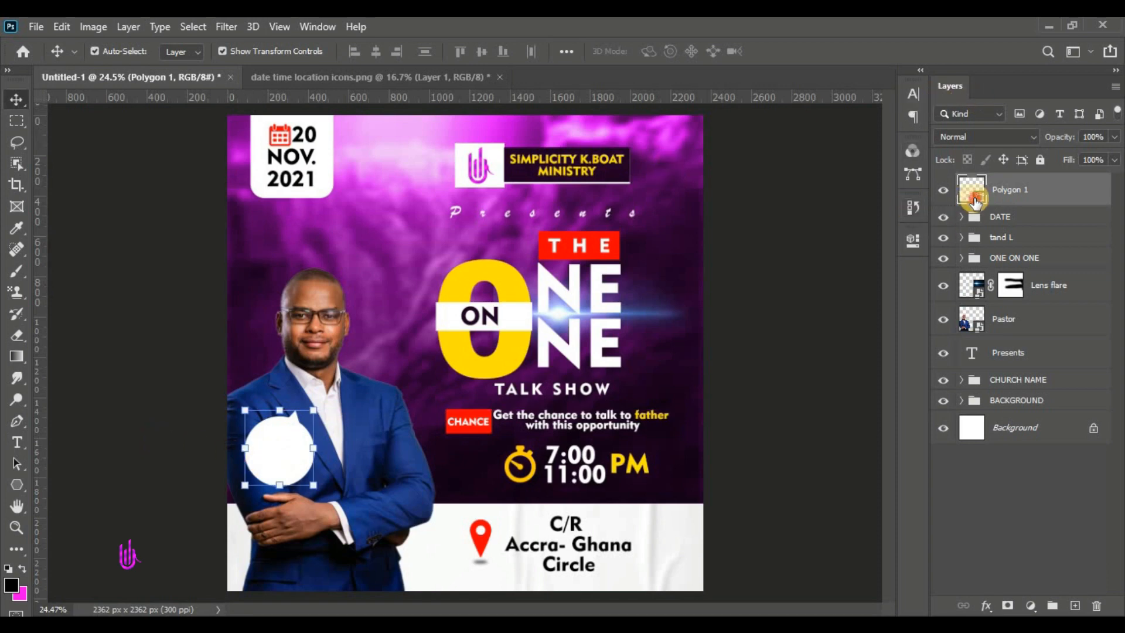
Try a bright green fill on the merged speech bubble
double_click(981, 199)
left_click(760, 260)
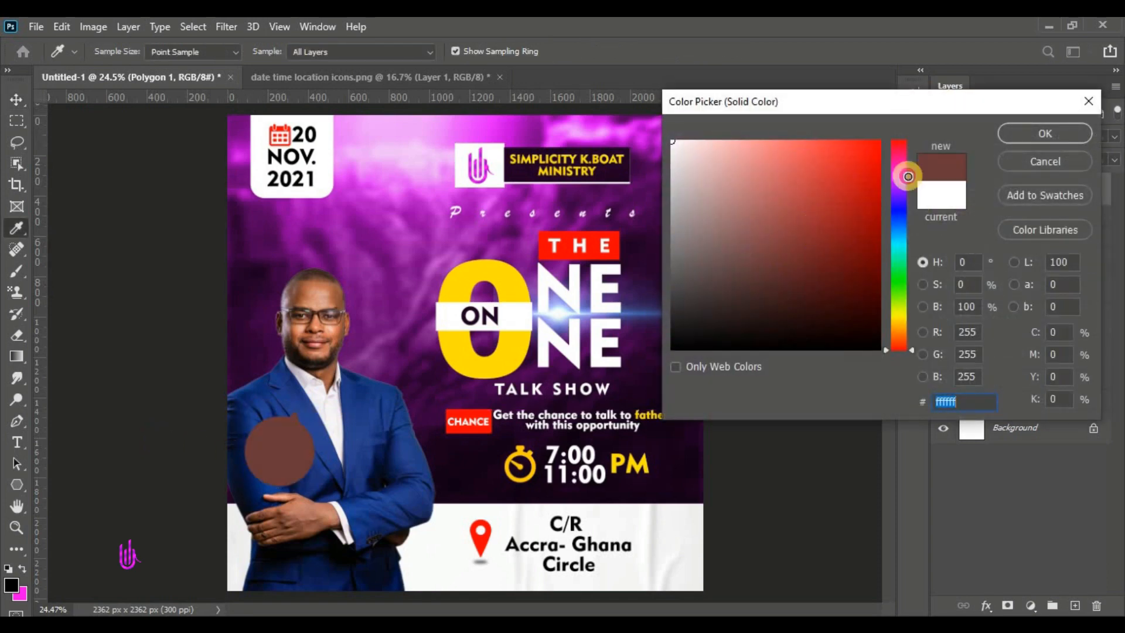
left_click(879, 147)
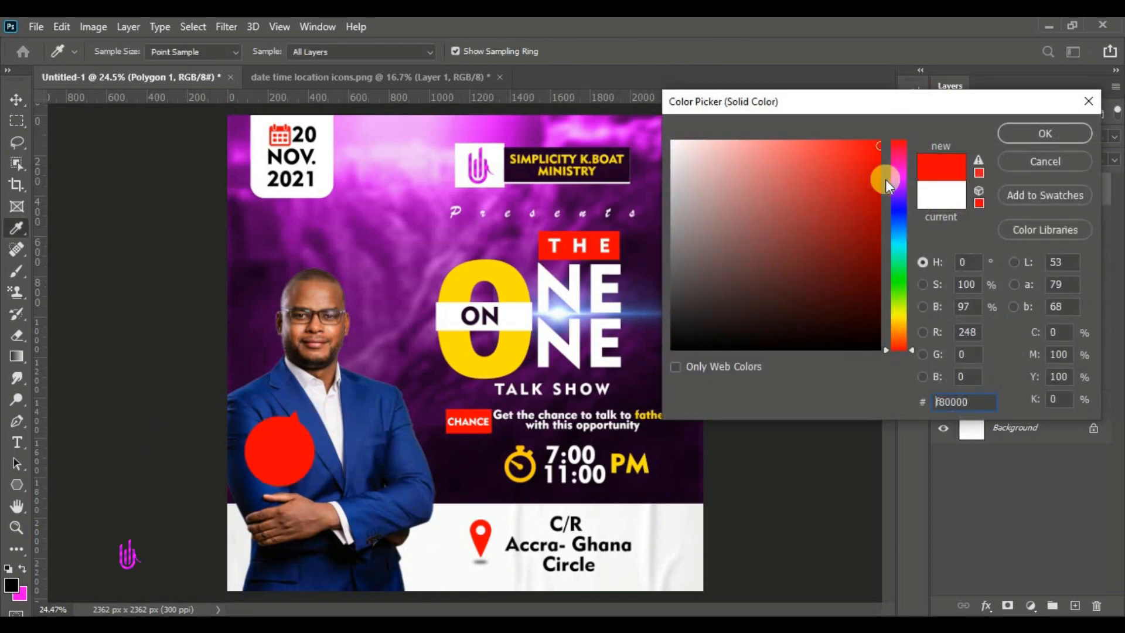
left_click(892, 275)
left_click(1037, 135)
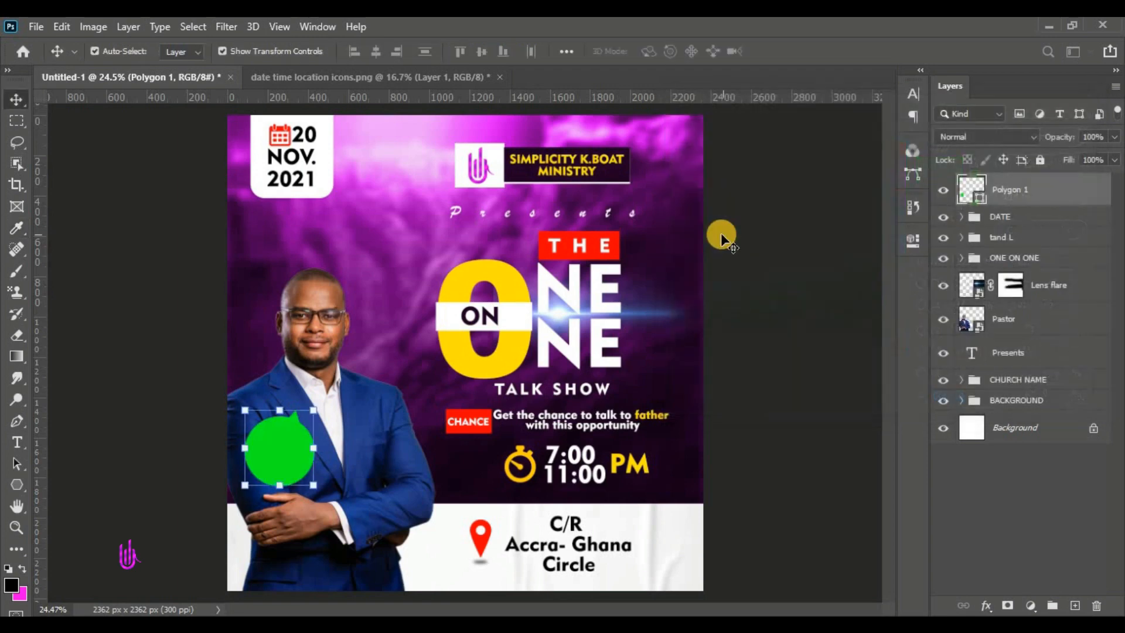
Add a text layer over the speech bubble containing "With" and the pastor's title and name, copied from FLYER DETAILS1 in Notepad
left_click(16, 442)
left_click(367, 434)
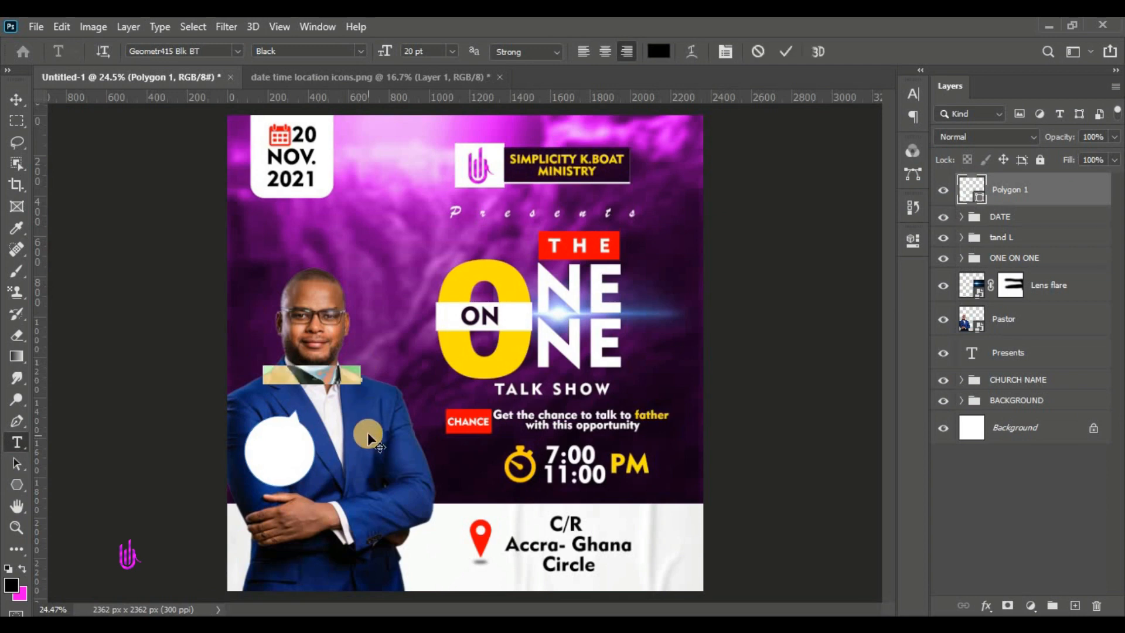
left_click_drag(345, 399, 336, 479)
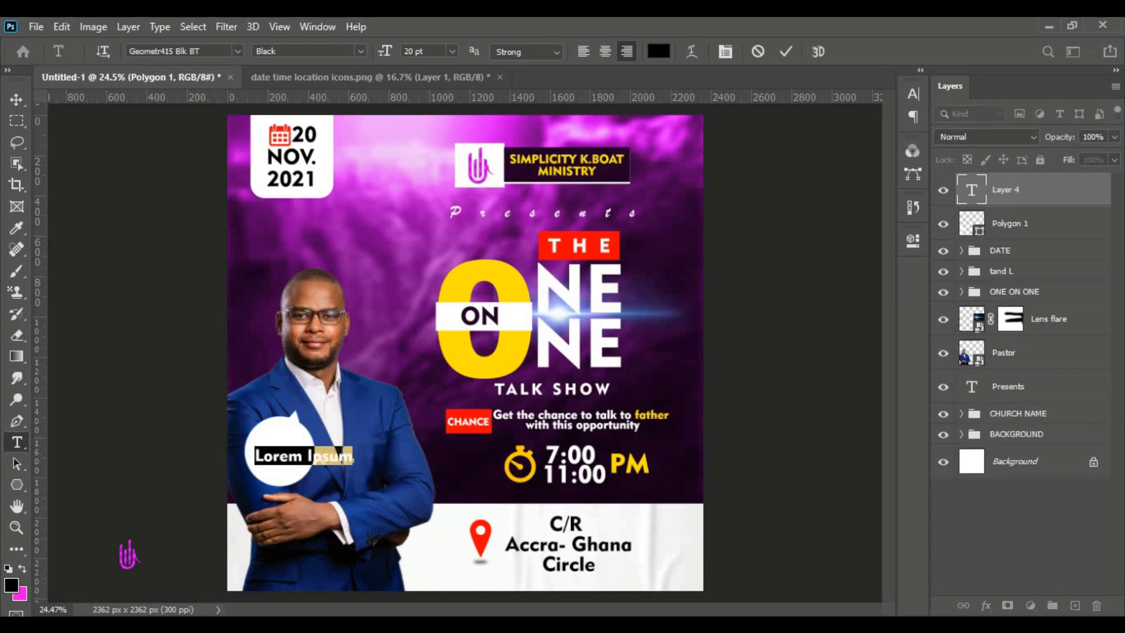
key("alt+Tab")
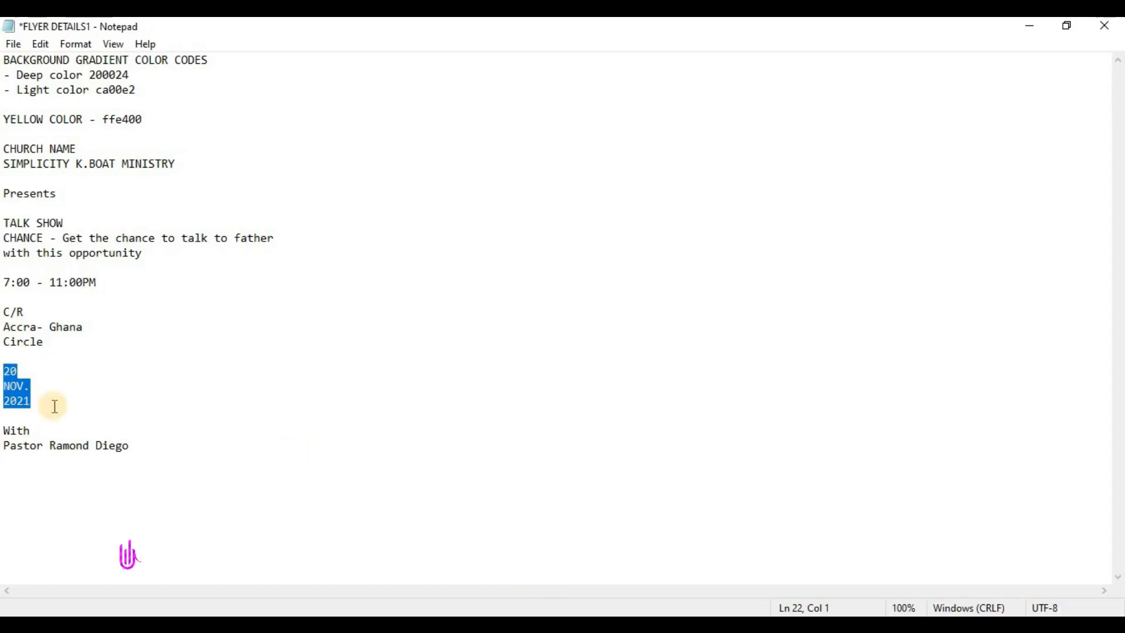
left_click_drag(138, 445, 3, 444)
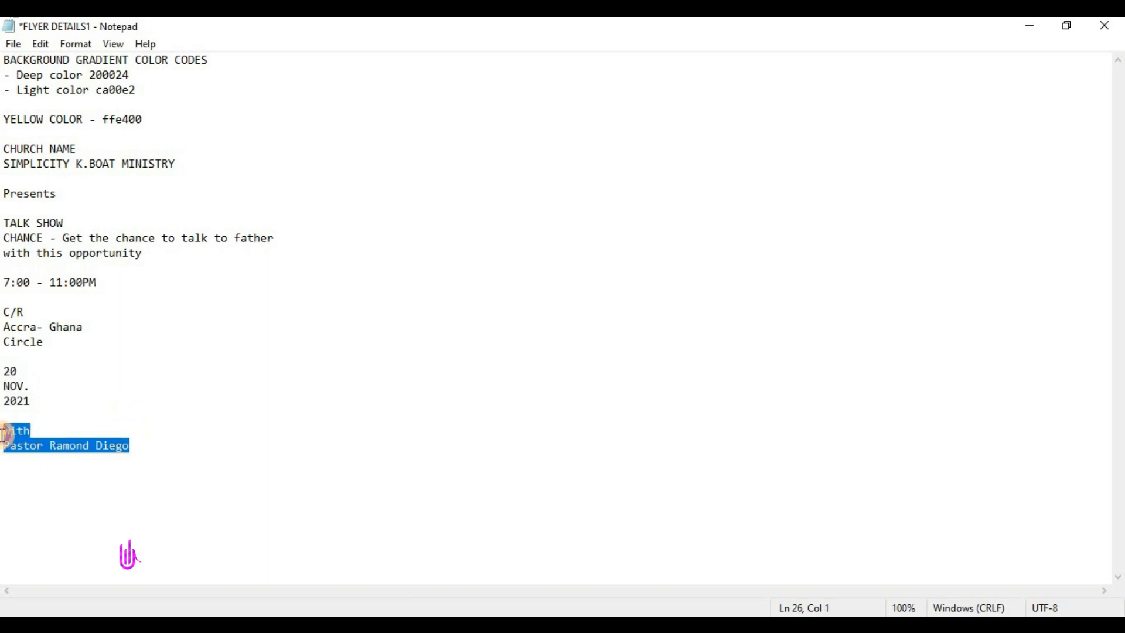
right_click(6, 442)
left_click(59, 237)
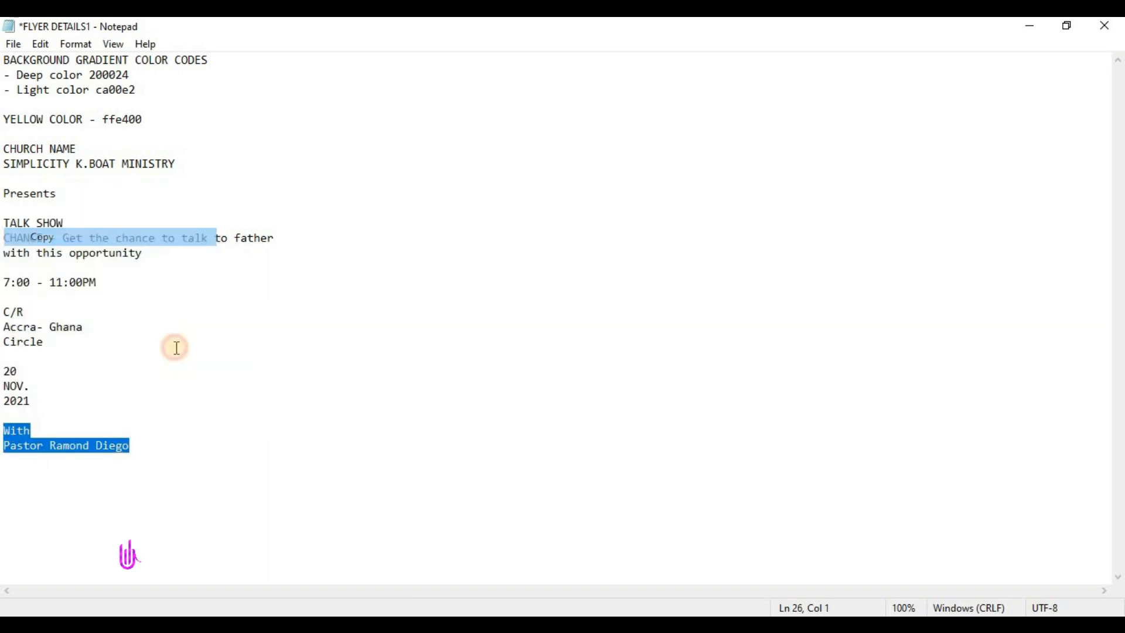
key("alt+Tab")
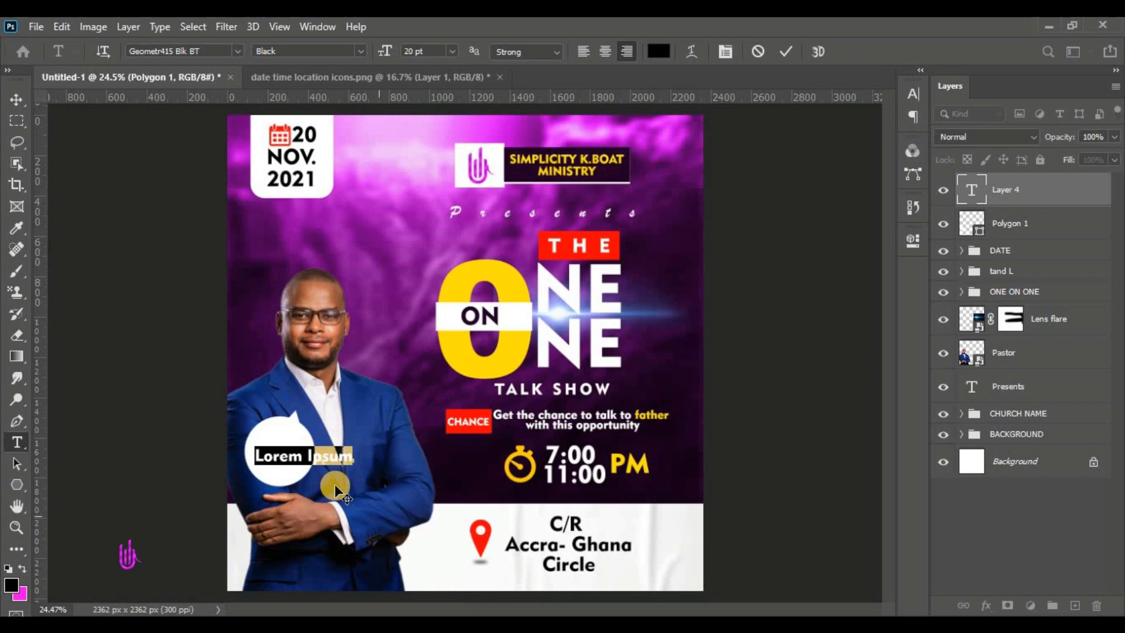
right_click(297, 460)
left_click(325, 184)
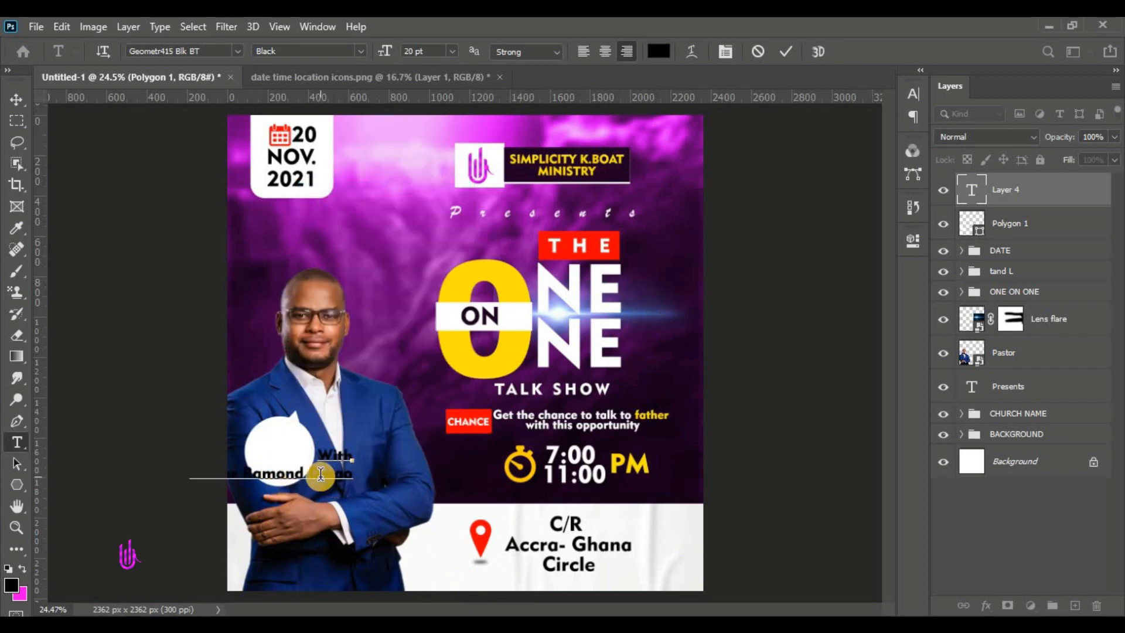
Break the pastor text into four lines, one word per line, and move it over the white bubble
left_click_drag(314, 522, 353, 508)
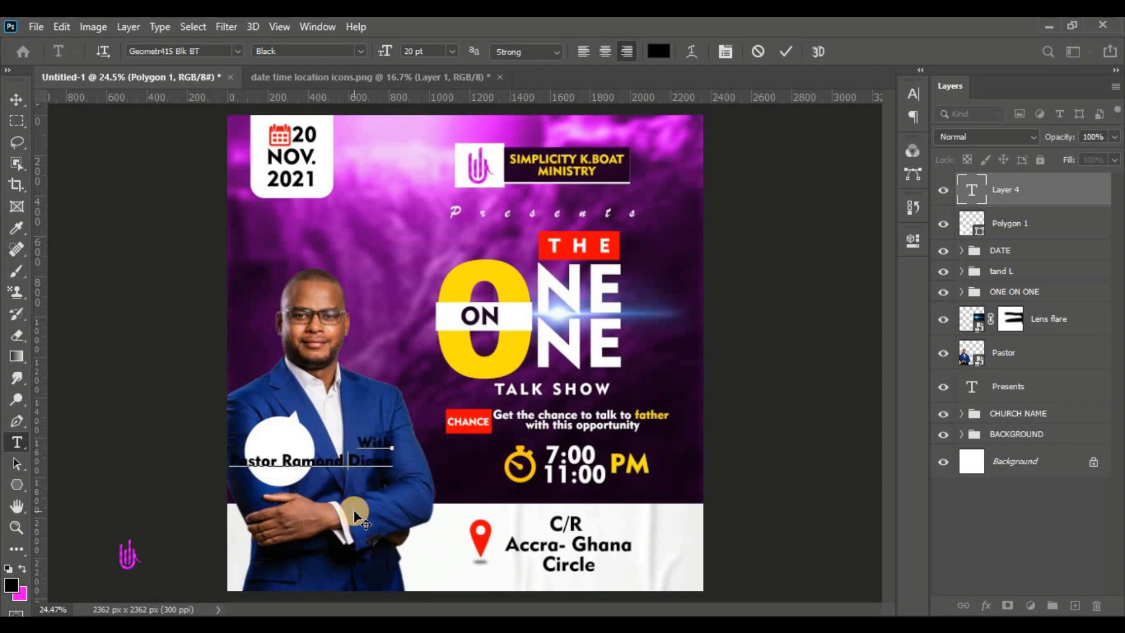
key("Return")
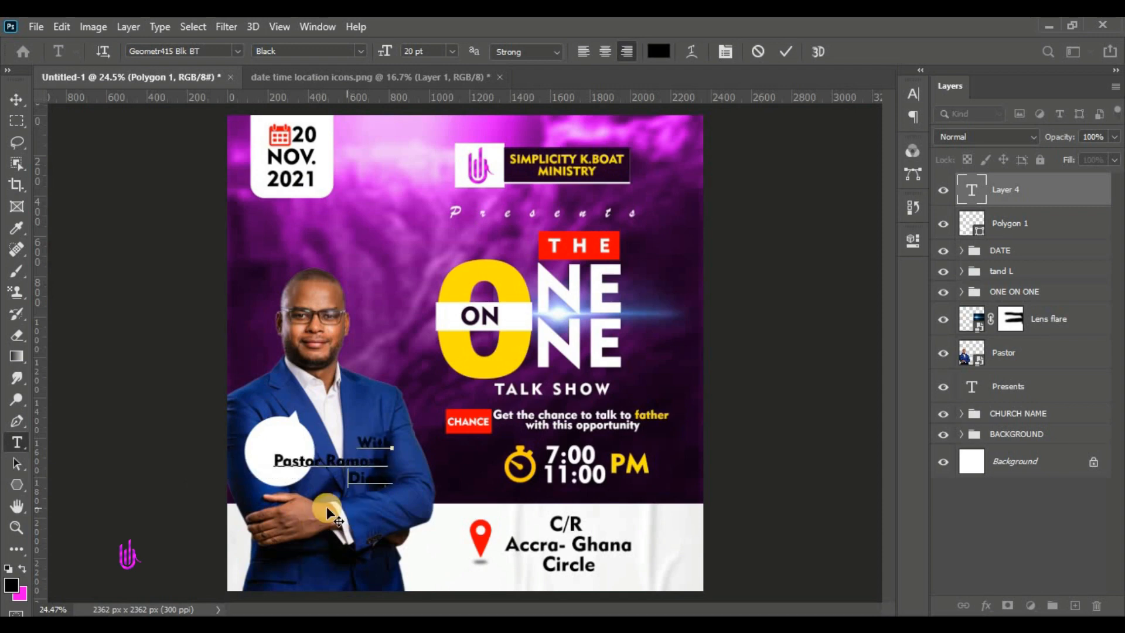
left_click(332, 461)
key("Return")
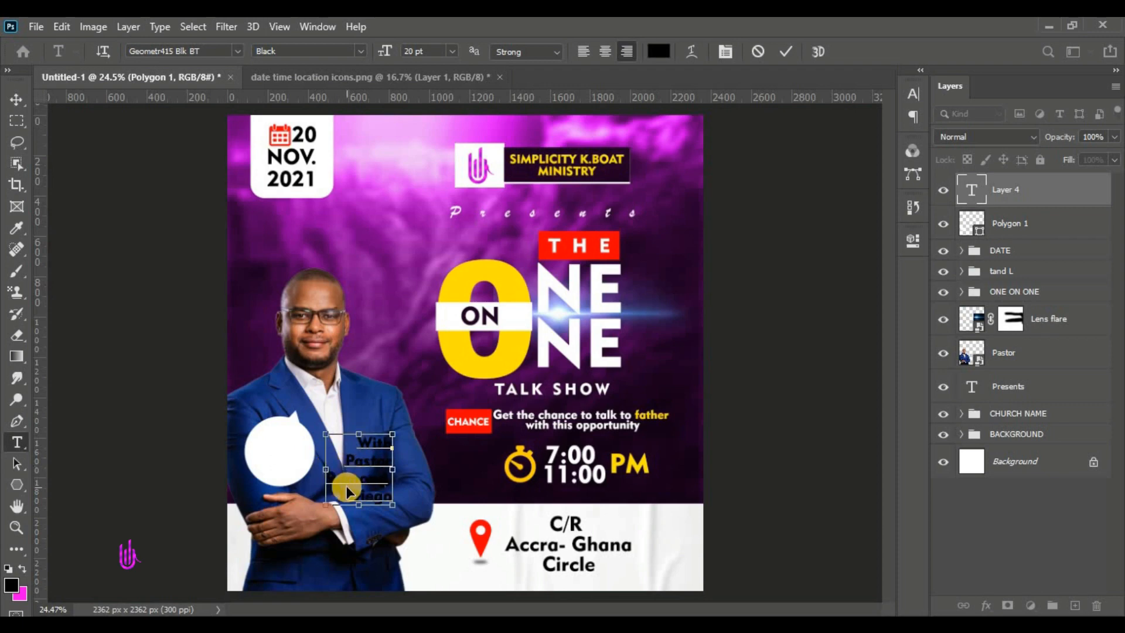
key("ctrl+Return")
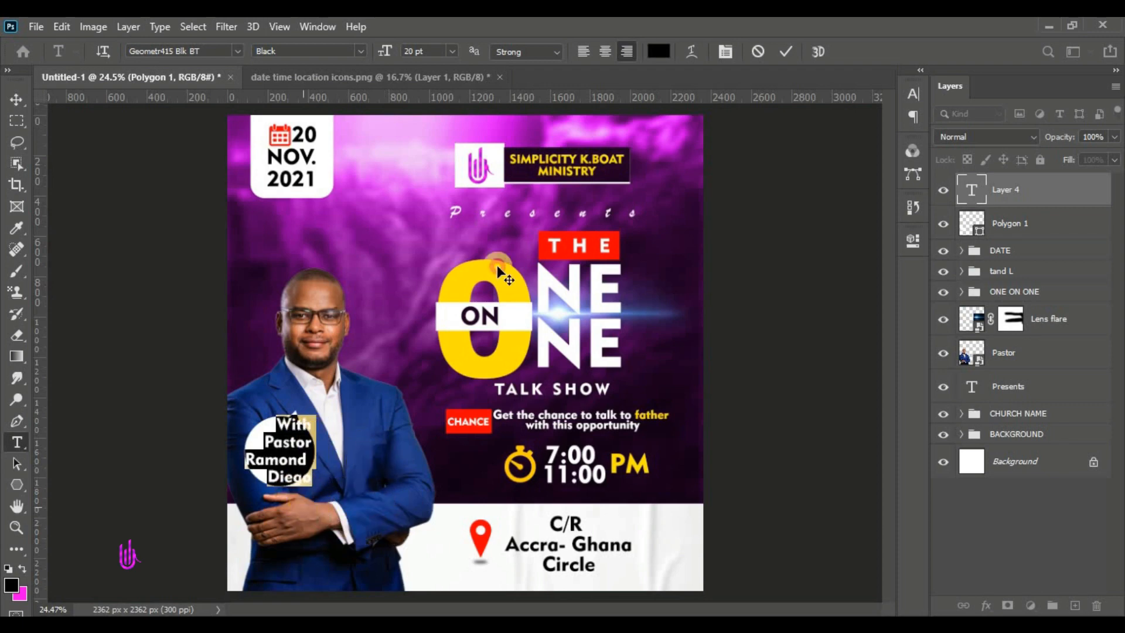
Center-align the four-line pastor text and set its font size to 15 pt
left_click(606, 52)
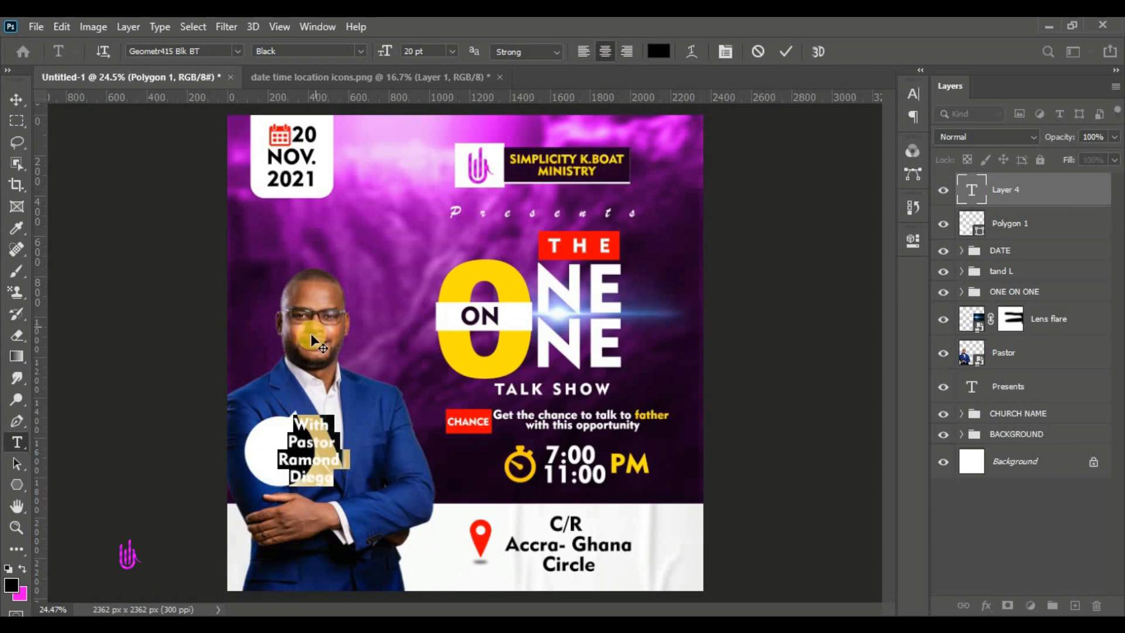
left_click_drag(422, 52, 374, 48)
type("15")
key("Return")
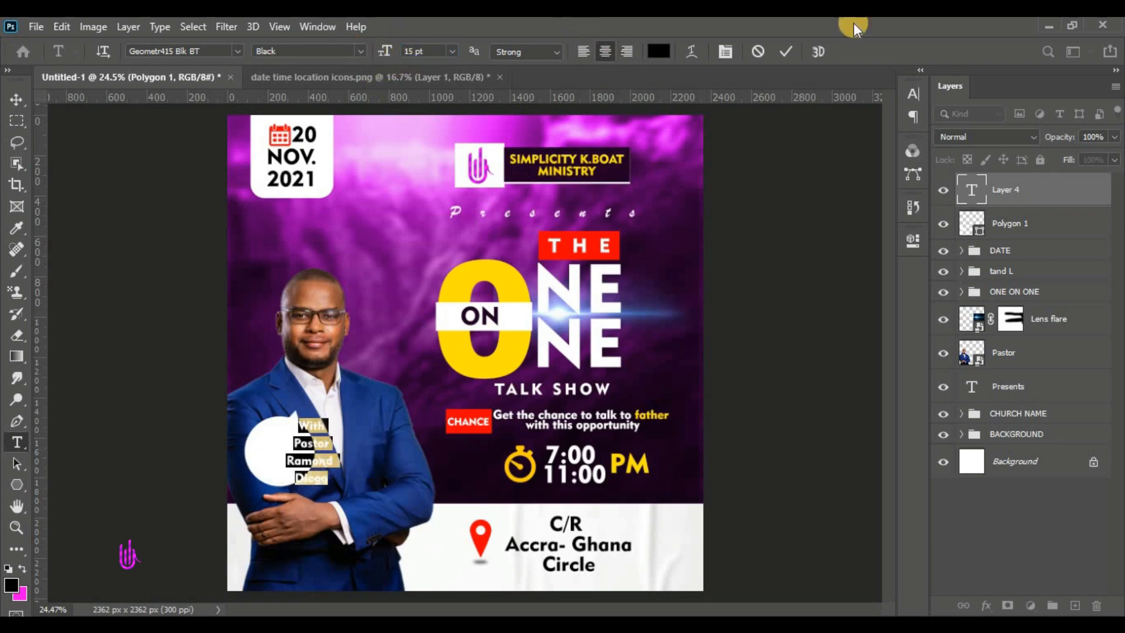
Reduce the pastor text's leading to 14.72 pt and center the text inside the white bubble
left_click(919, 92)
left_click_drag(820, 151, 811, 144)
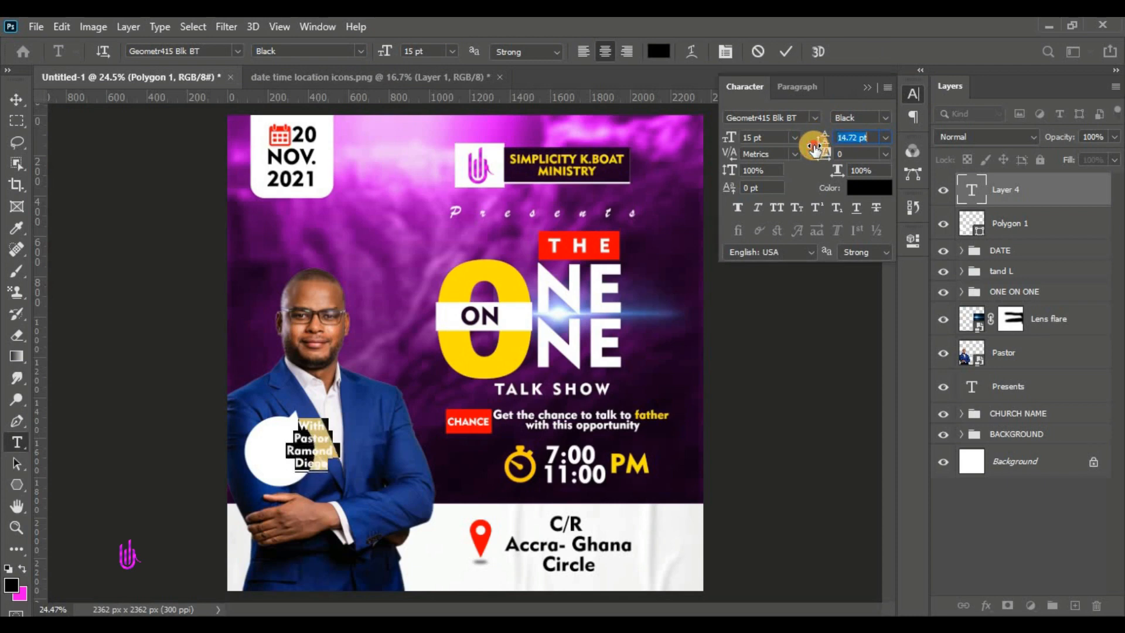
left_click_drag(322, 491, 299, 498)
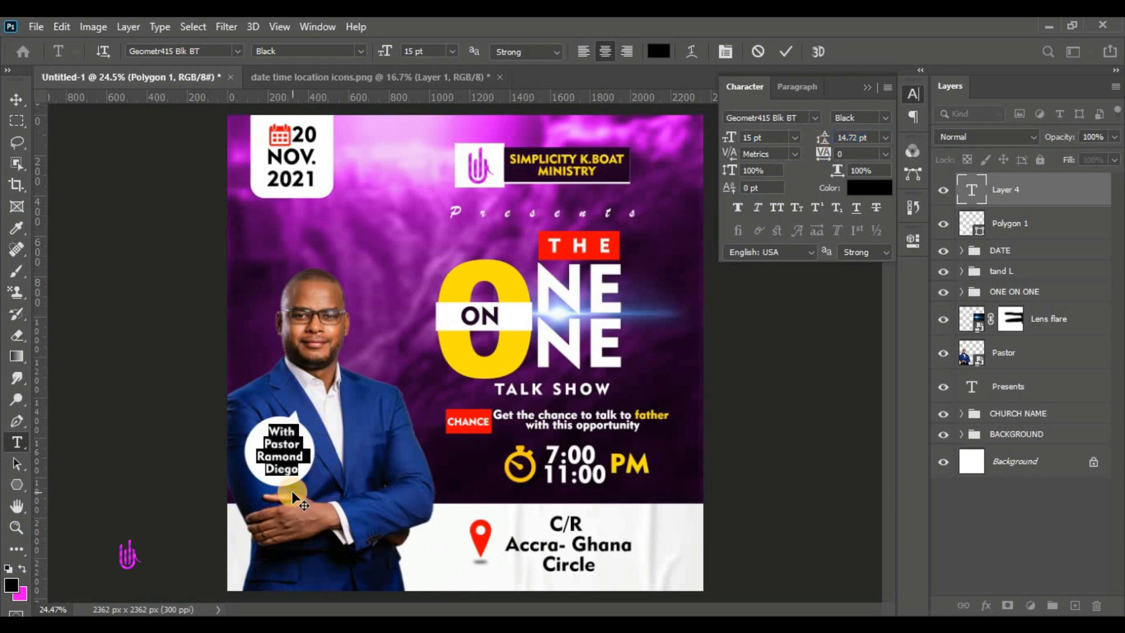
Change the font of the word "With" in the speech bubble to Brush Script MT
scroll(292, 492, "up", 10)
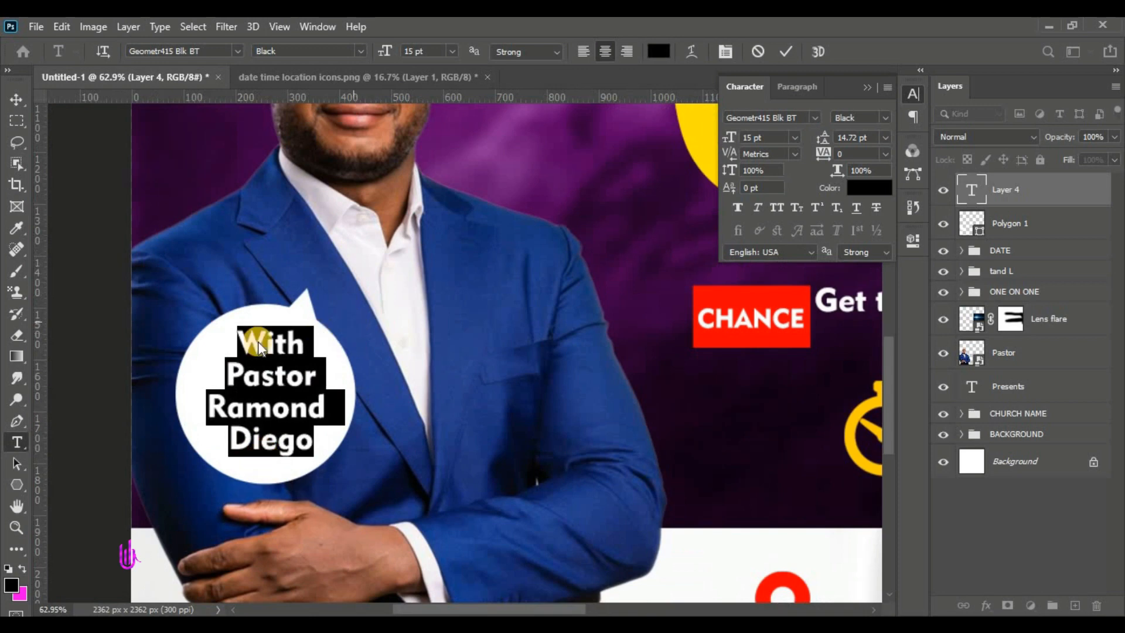
left_click(300, 344)
left_click_drag(300, 344, 213, 340)
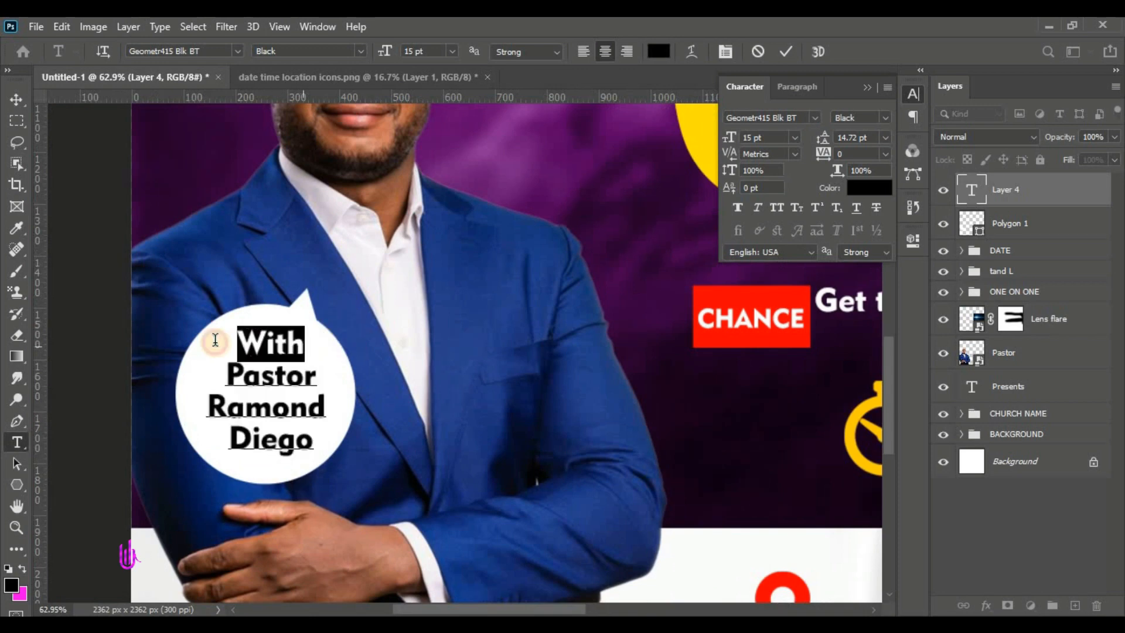
left_click(239, 51)
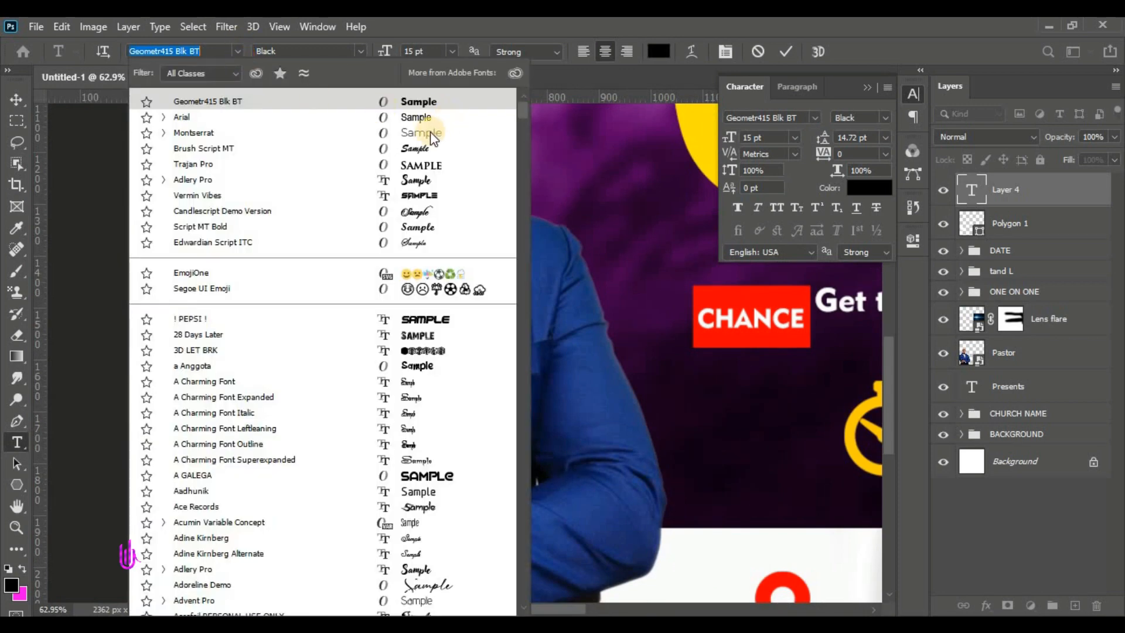
left_click(367, 144)
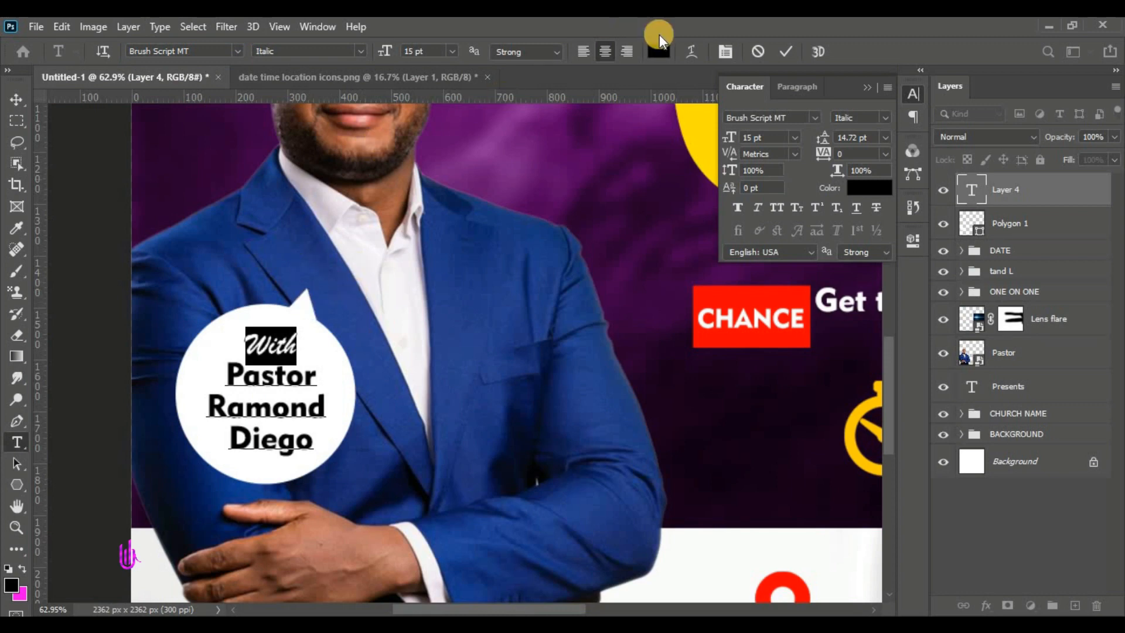
Color the word "With" bright red and enlarge it to 22 pt
left_click(670, 51)
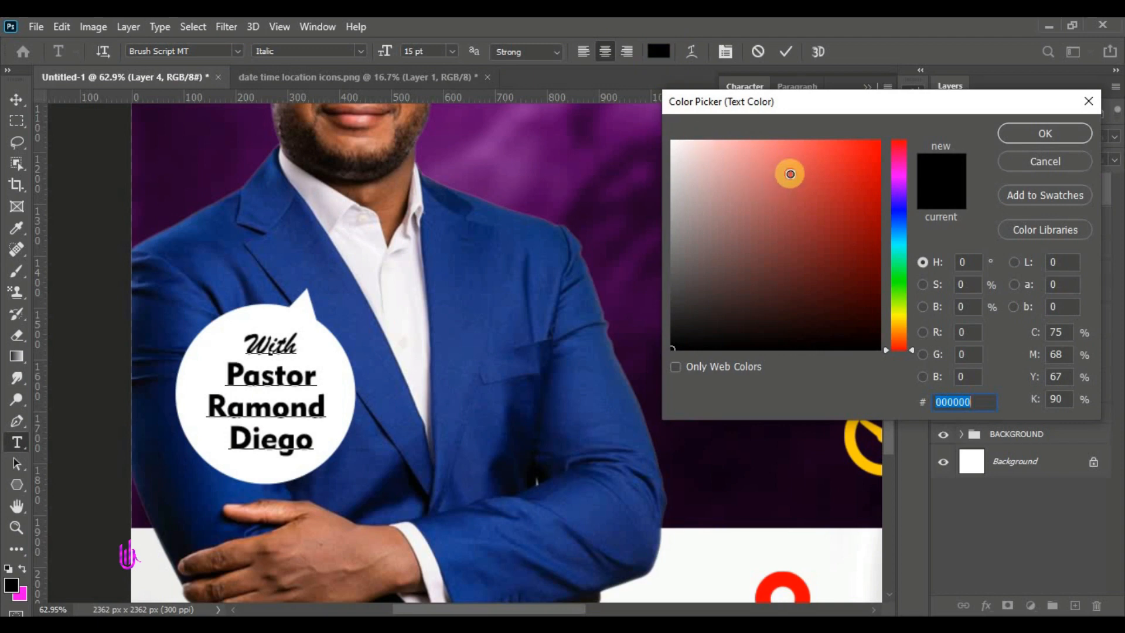
left_click_drag(788, 170, 1002, 103)
left_click(1027, 132)
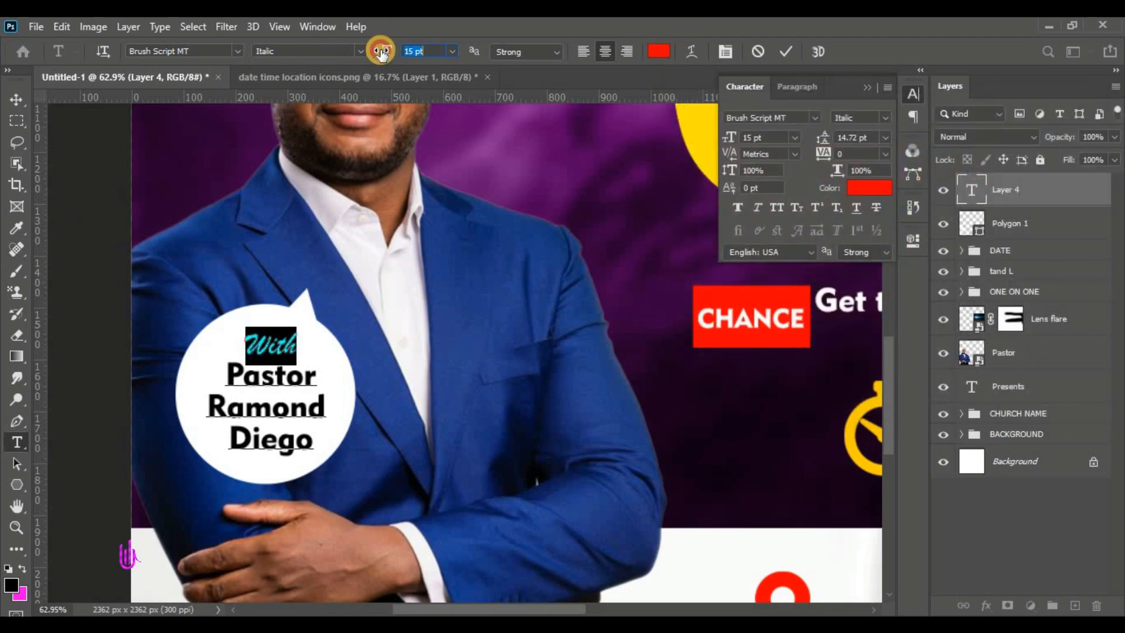
left_click_drag(381, 53, 469, 70)
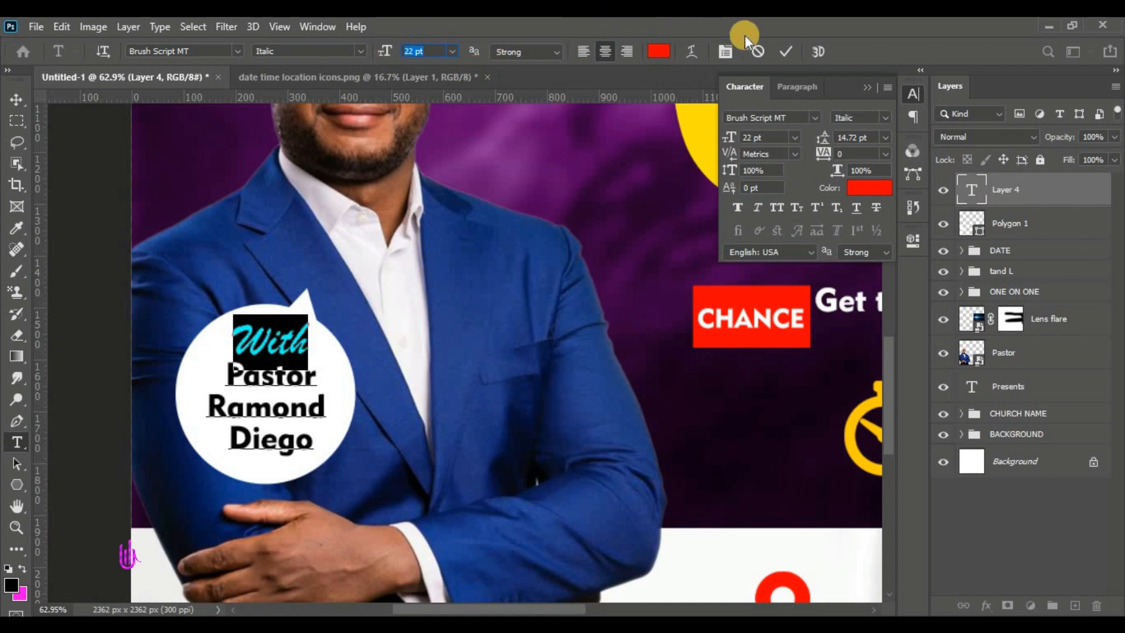
left_click(635, 221)
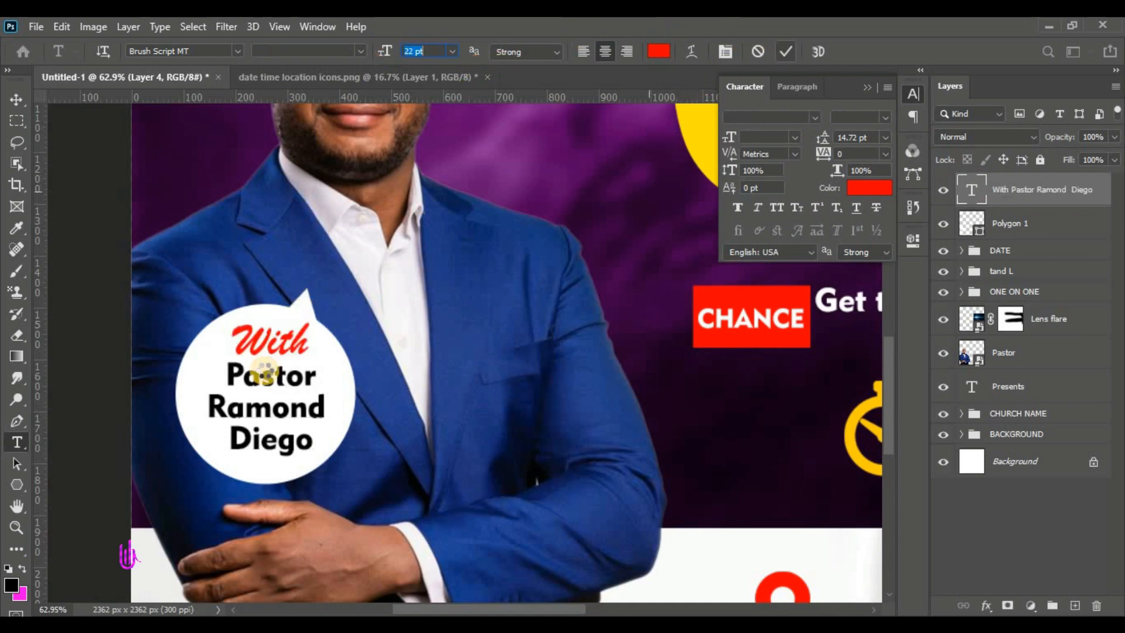
Nudge the four-line pastor text slightly left to center it inside the white bubble, and collapse the character settings
left_click(14, 96)
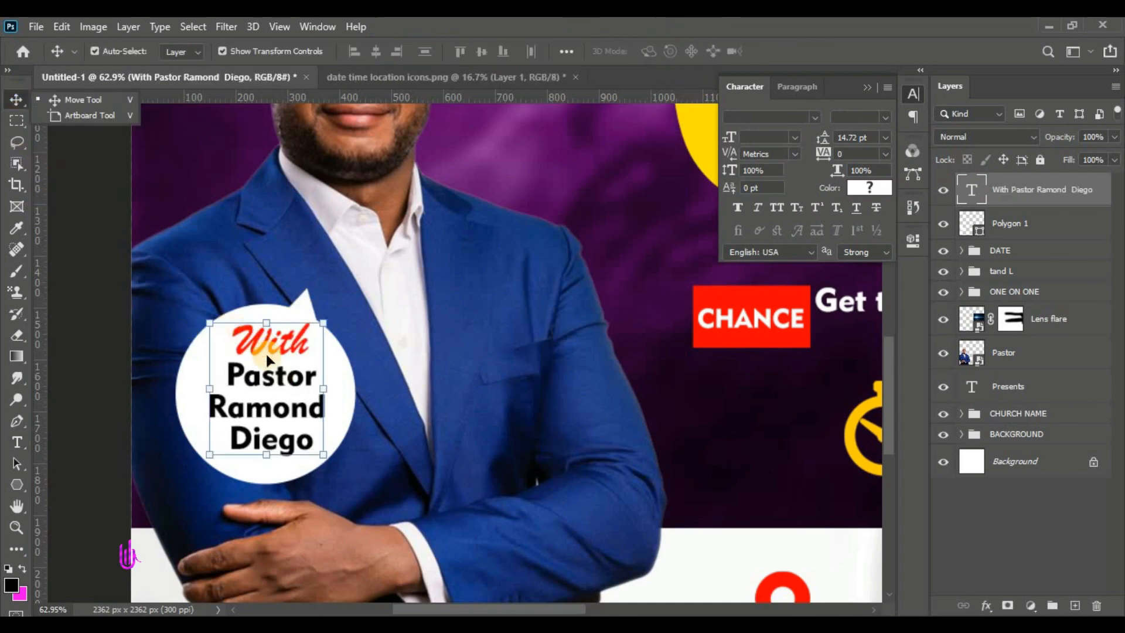
left_click_drag(267, 384, 258, 379)
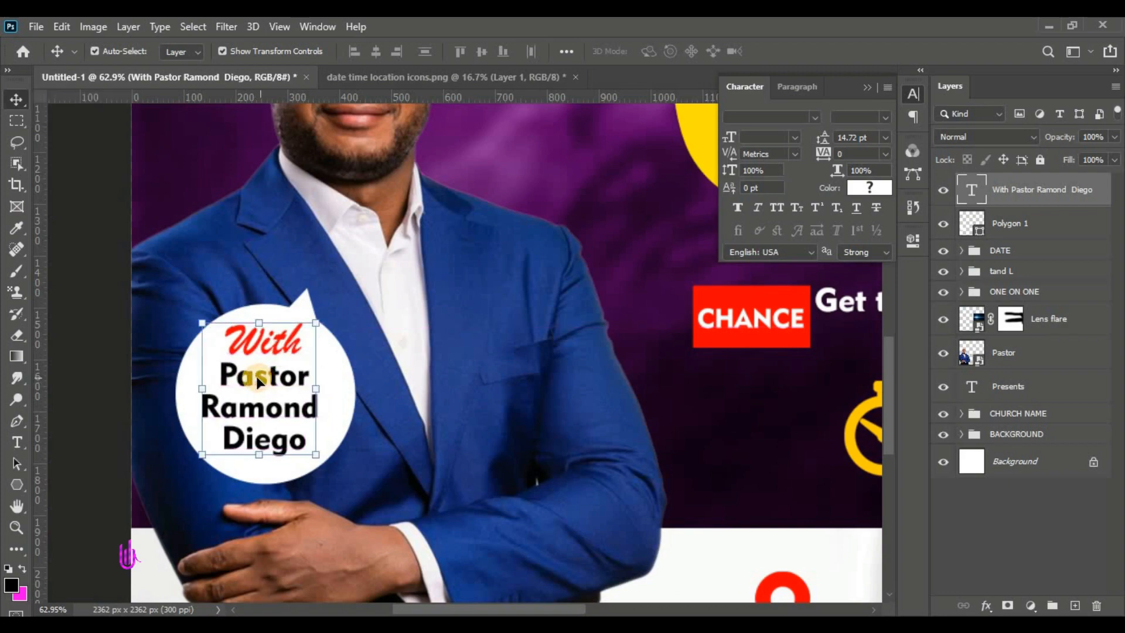
key("ctrl+0")
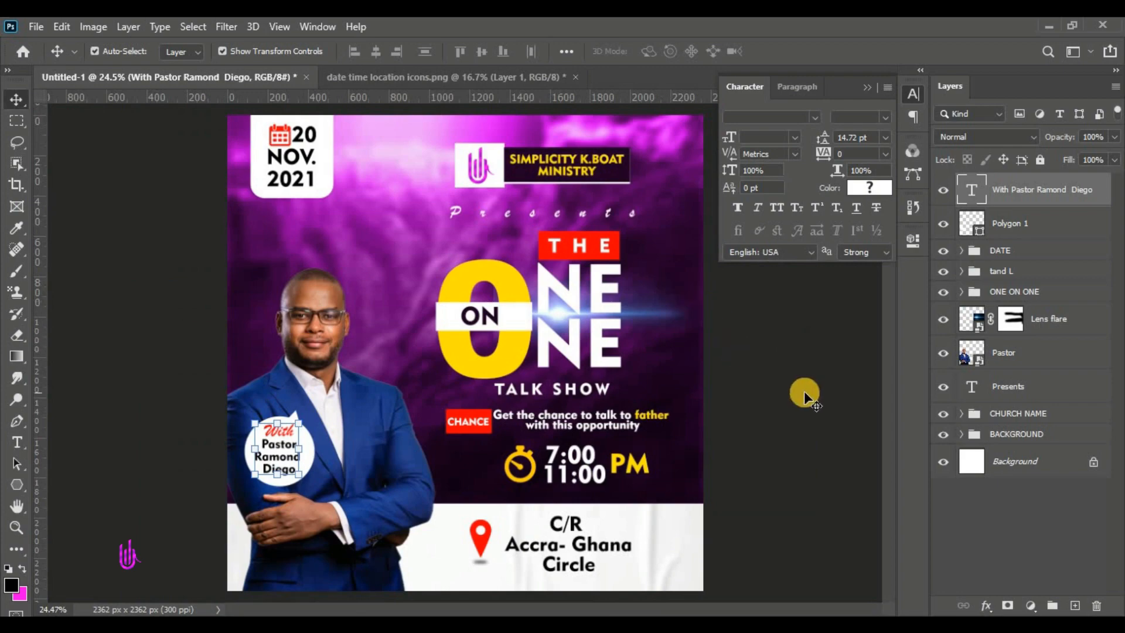
left_click(804, 392)
left_click(866, 88)
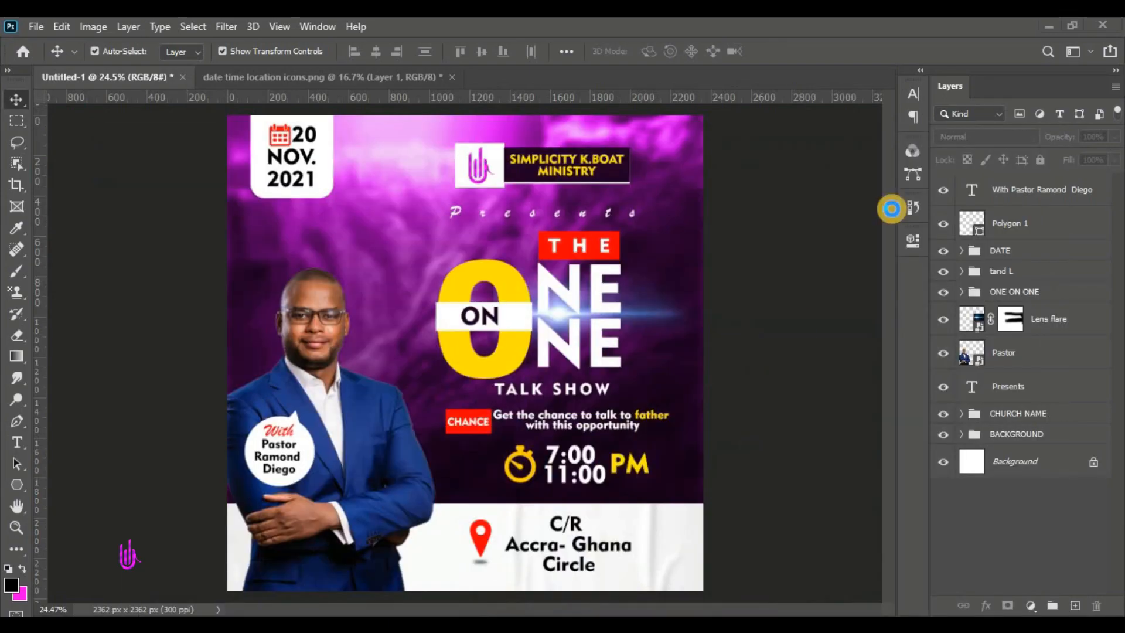
Place the Light strike image as an embedded layer above the pastor text, scaled to about 69% across the flyer's upper area
left_click(986, 192)
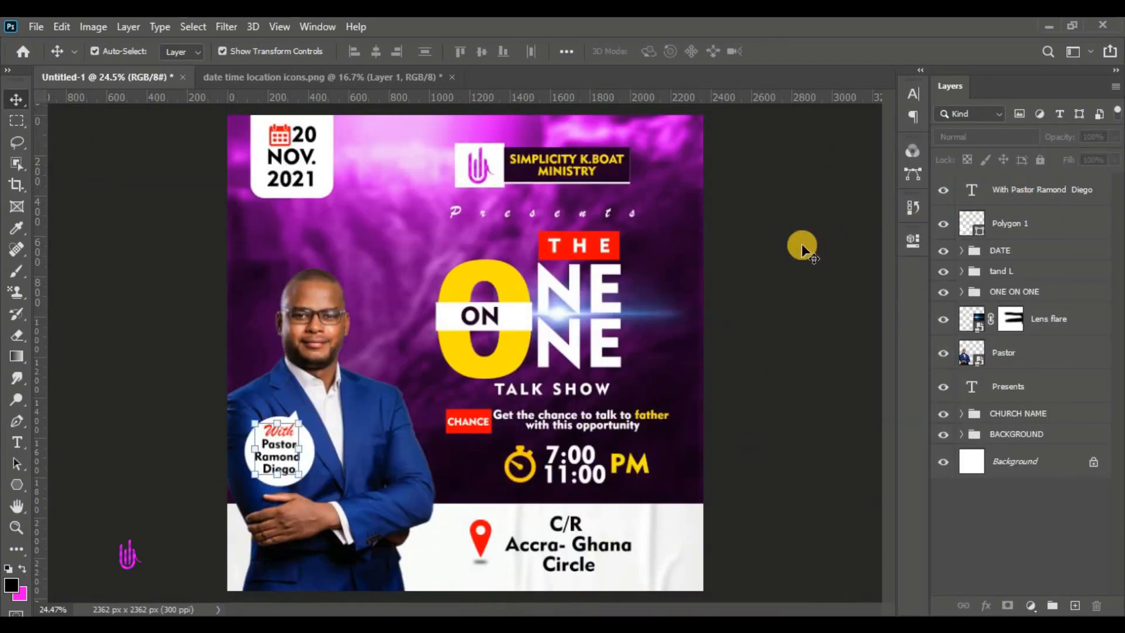
left_click(32, 27)
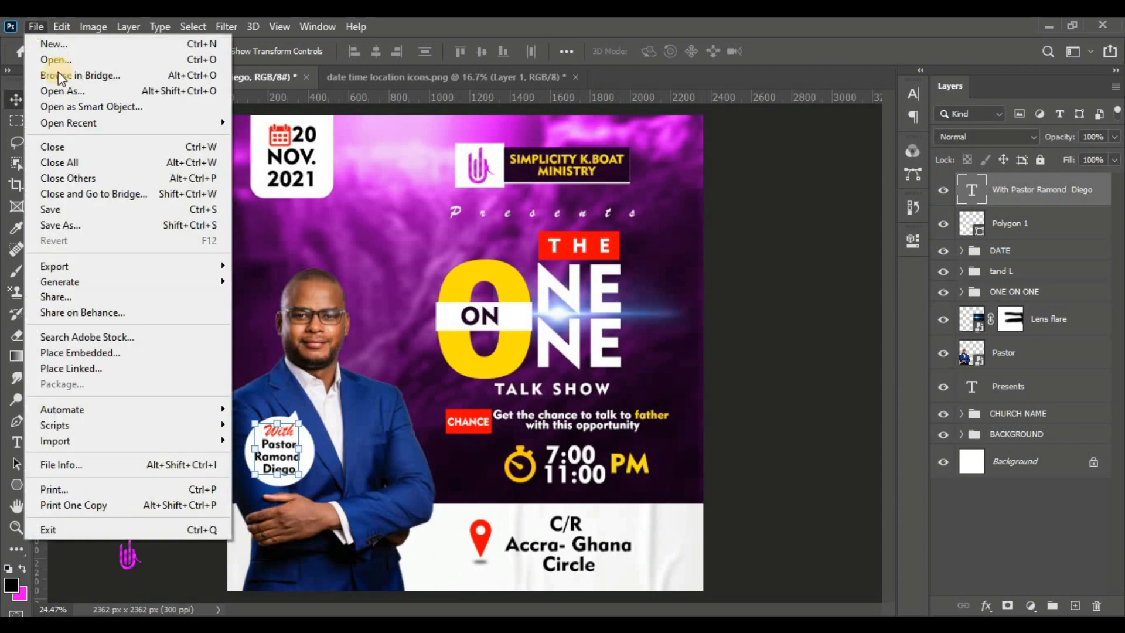
left_click(94, 353)
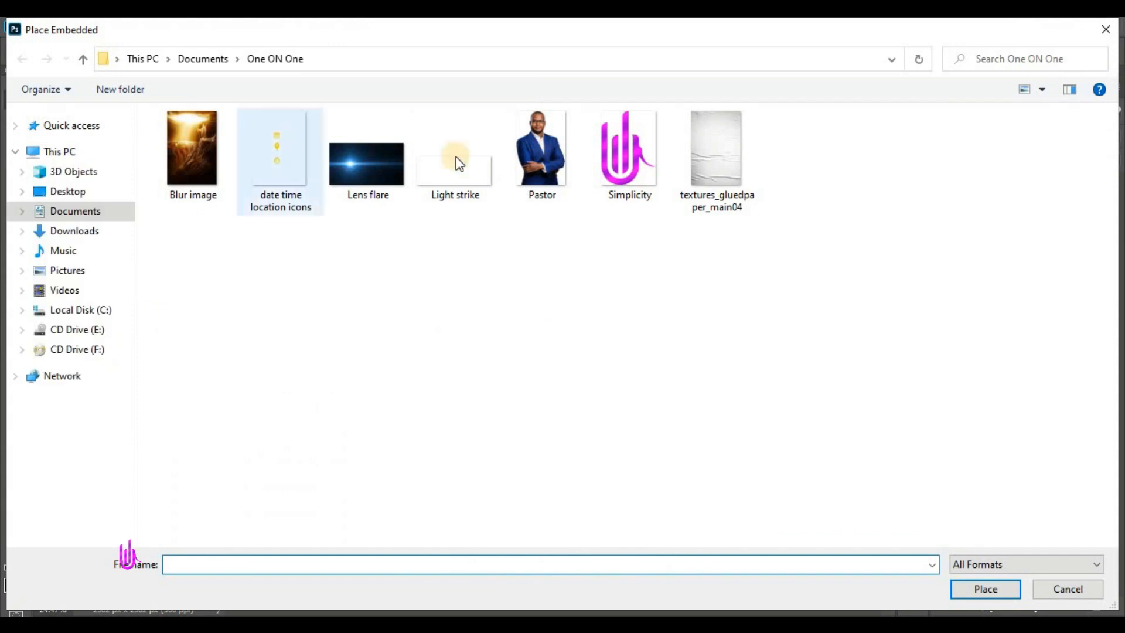
left_click(442, 197)
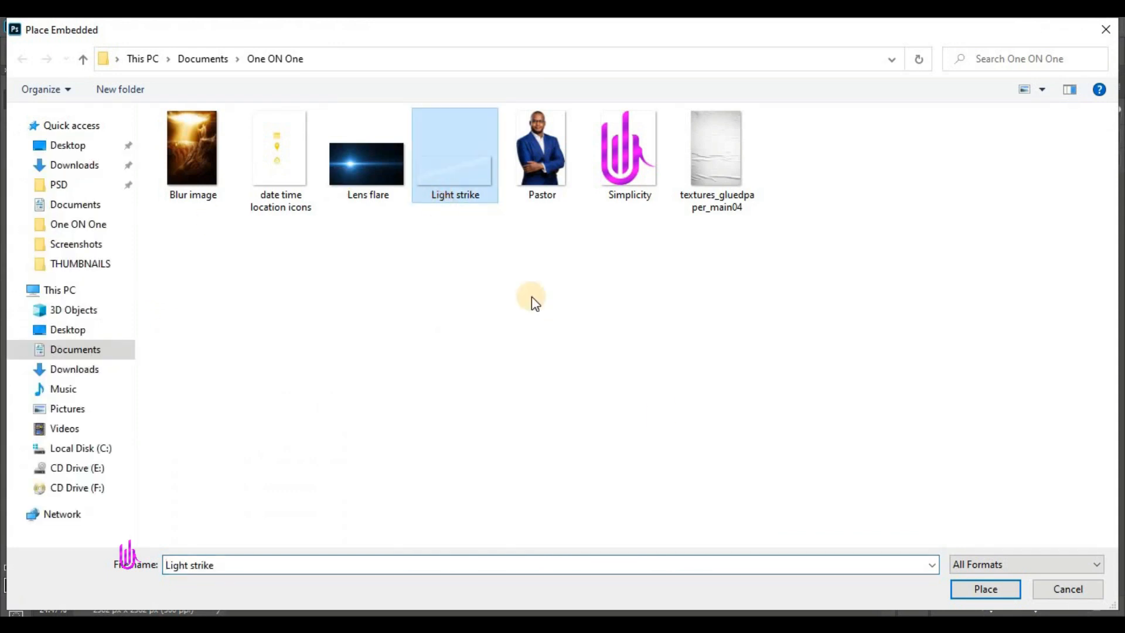
left_click(973, 589)
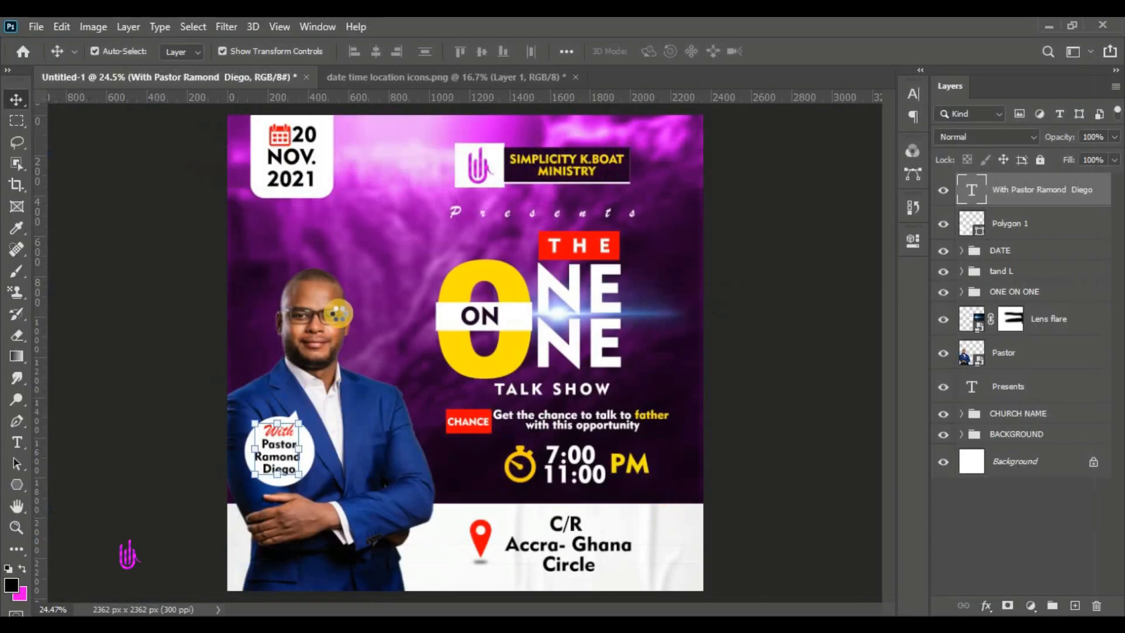
left_click_drag(560, 407, 517, 202)
left_click_drag(654, 233, 729, 256)
left_click(799, 51)
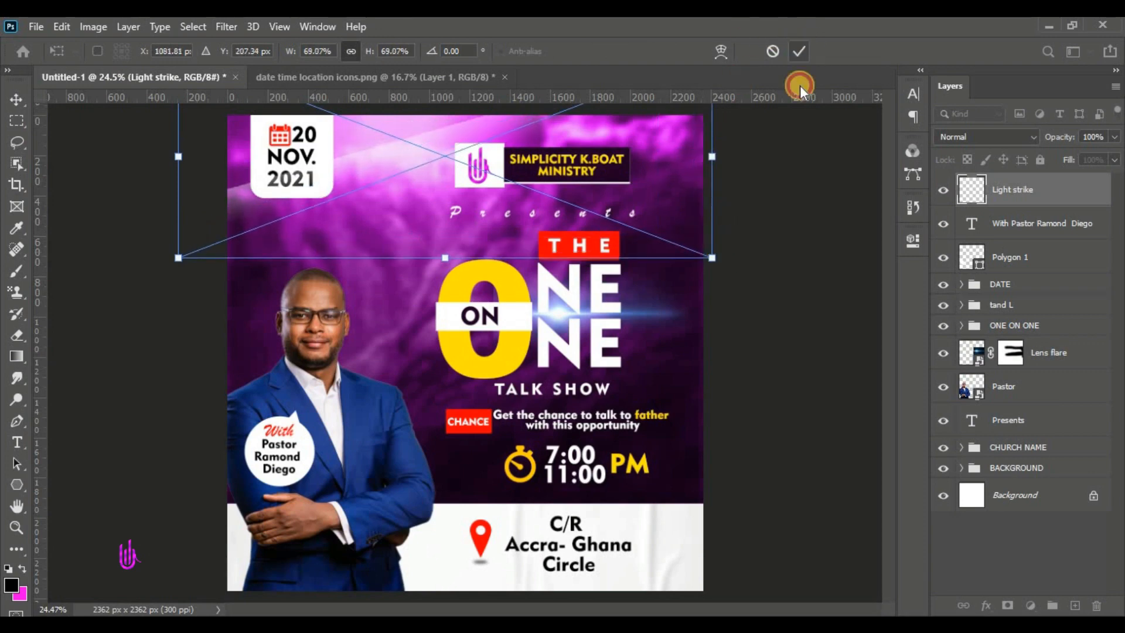
Duplicate the Light strike layer, move the copy to the flyer's lower half, enlarge it to about 80% and rotate it about -3°
left_click_drag(1064, 191, 1074, 606)
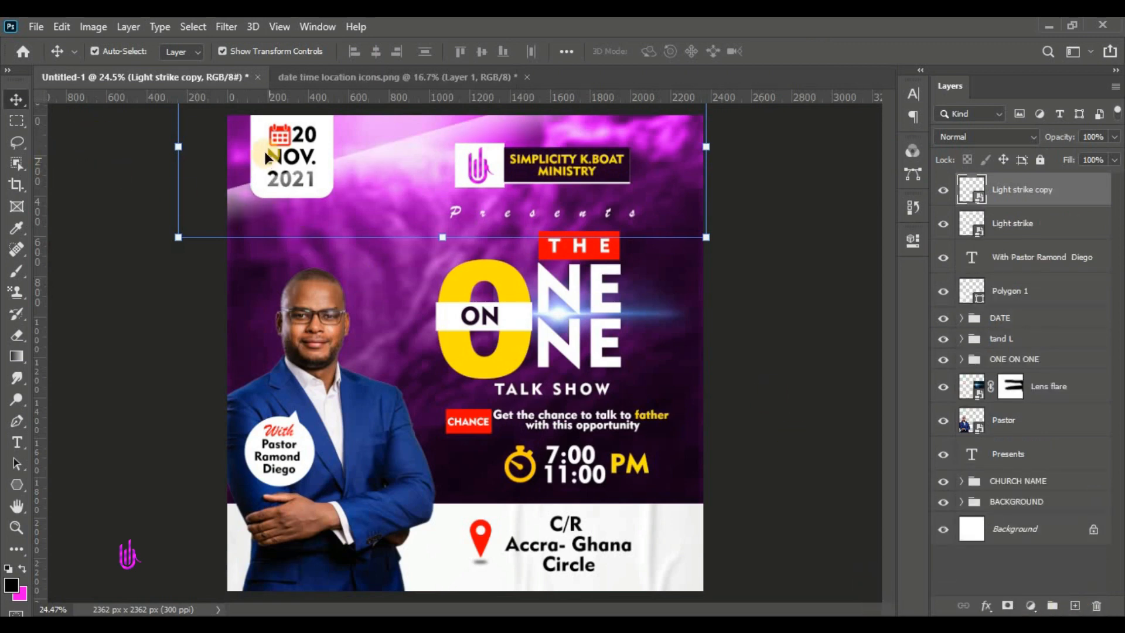
left_click_drag(434, 151, 423, 445)
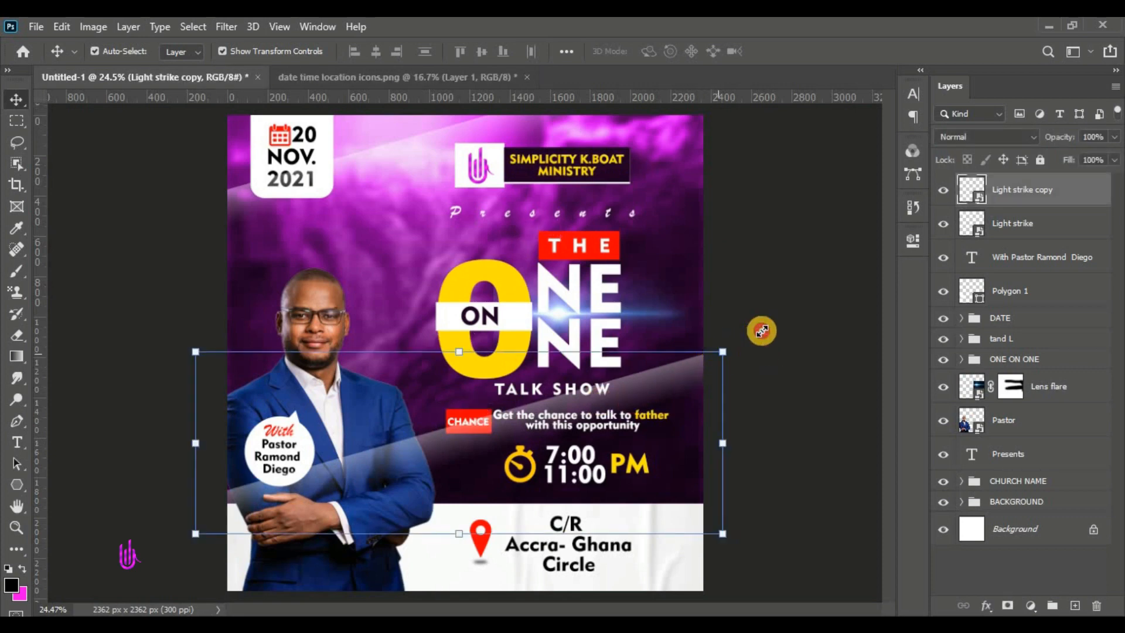
left_click_drag(789, 296, 868, 201)
left_click_drag(715, 307, 674, 429)
left_click_drag(849, 327, 808, 342)
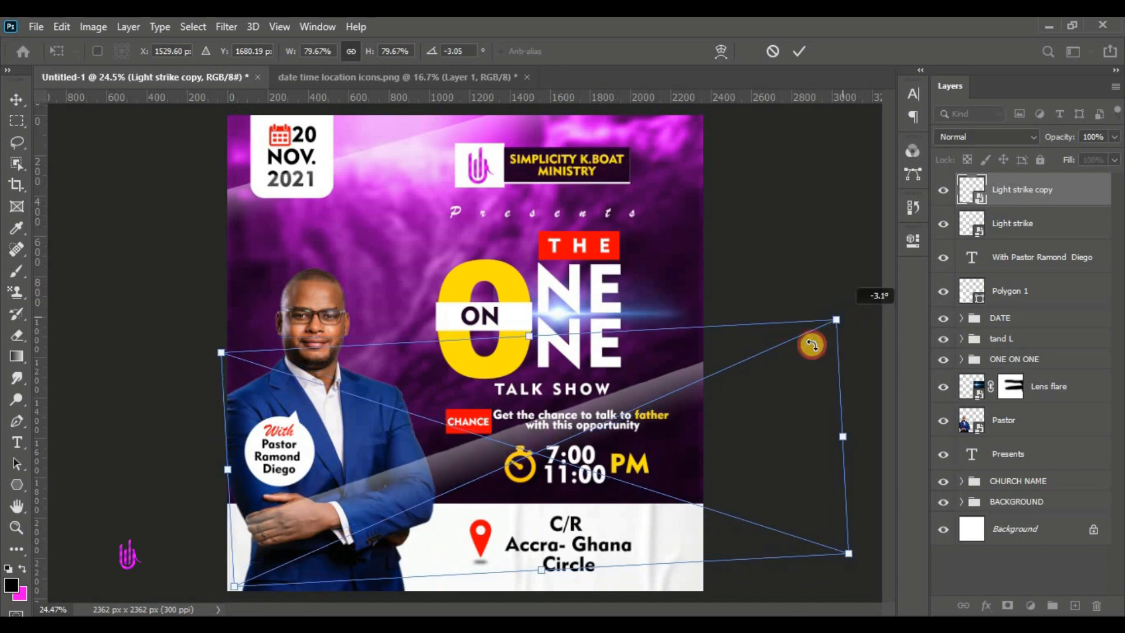
left_click_drag(732, 369, 749, 389)
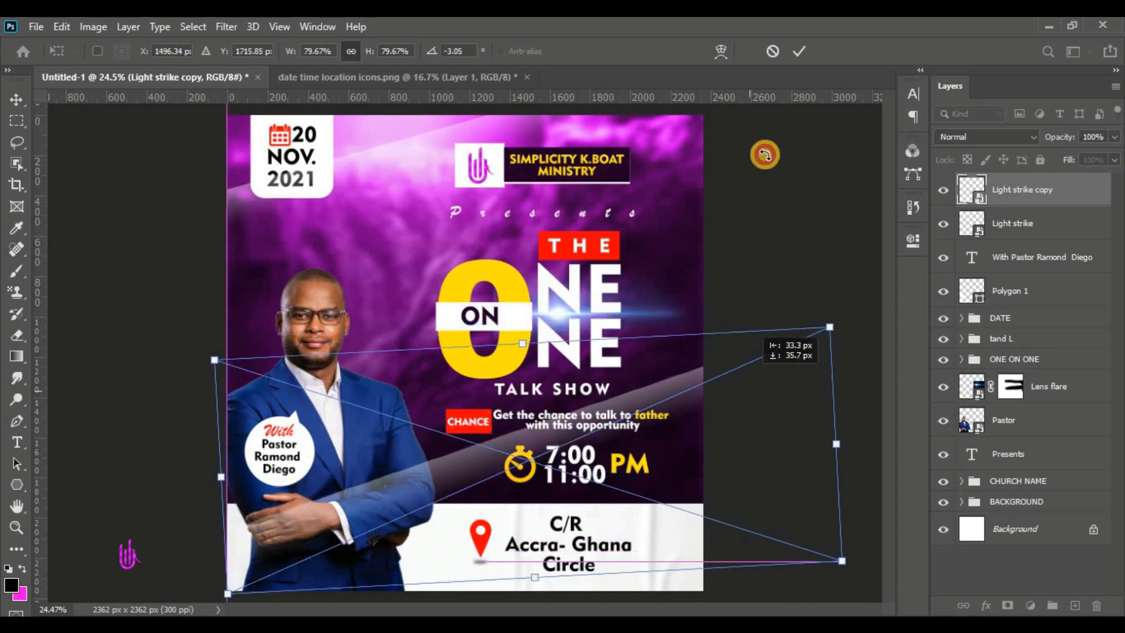
left_click(800, 49)
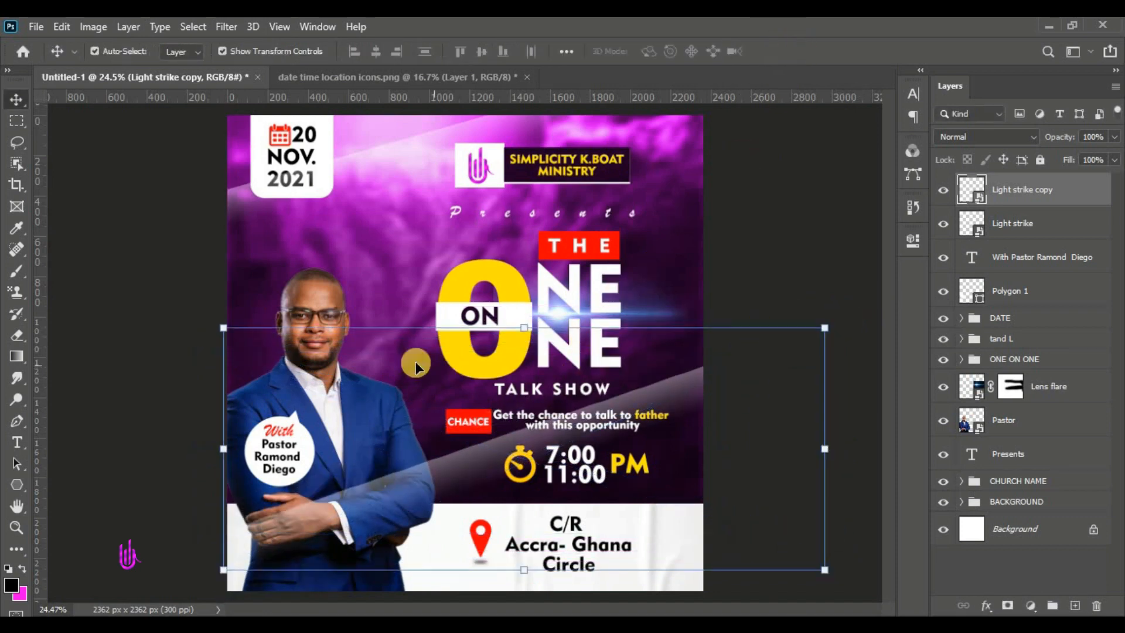
Rasterize the Light strike copy, erase the part of the streak covering the pastor's body, and deselect the layer
left_click(1078, 189)
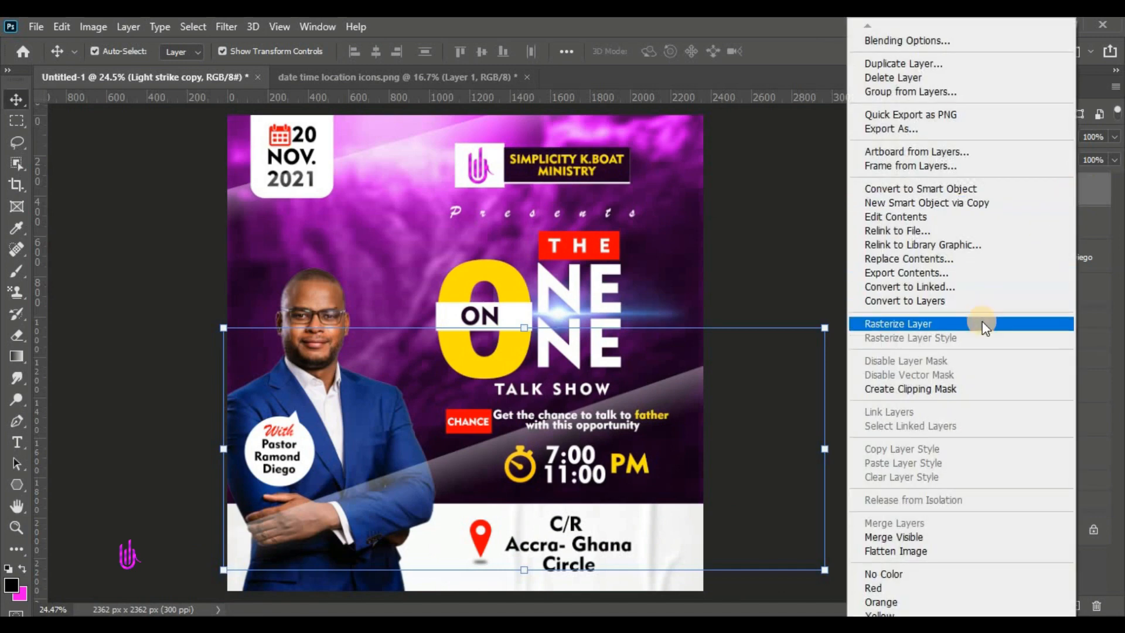
left_click(979, 322)
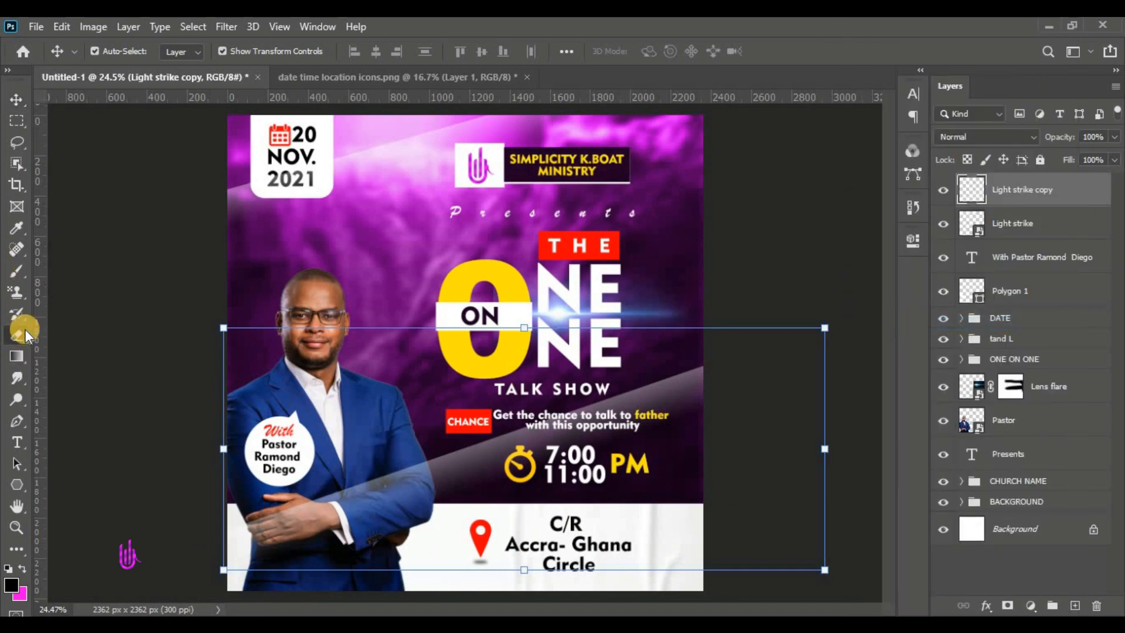
left_click(25, 329)
left_click(55, 332)
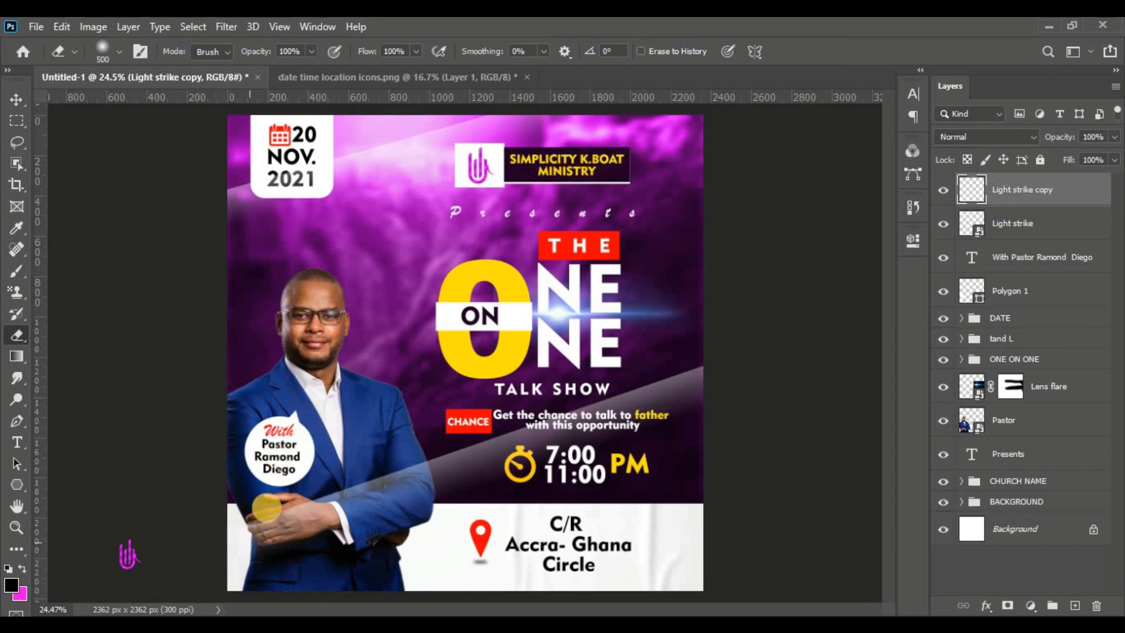
mouse_move(292, 526)
left_mouse_down()
mouse_move(381, 514)
mouse_move(363, 484)
mouse_move(402, 520)
mouse_move(419, 570)
left_mouse_up()
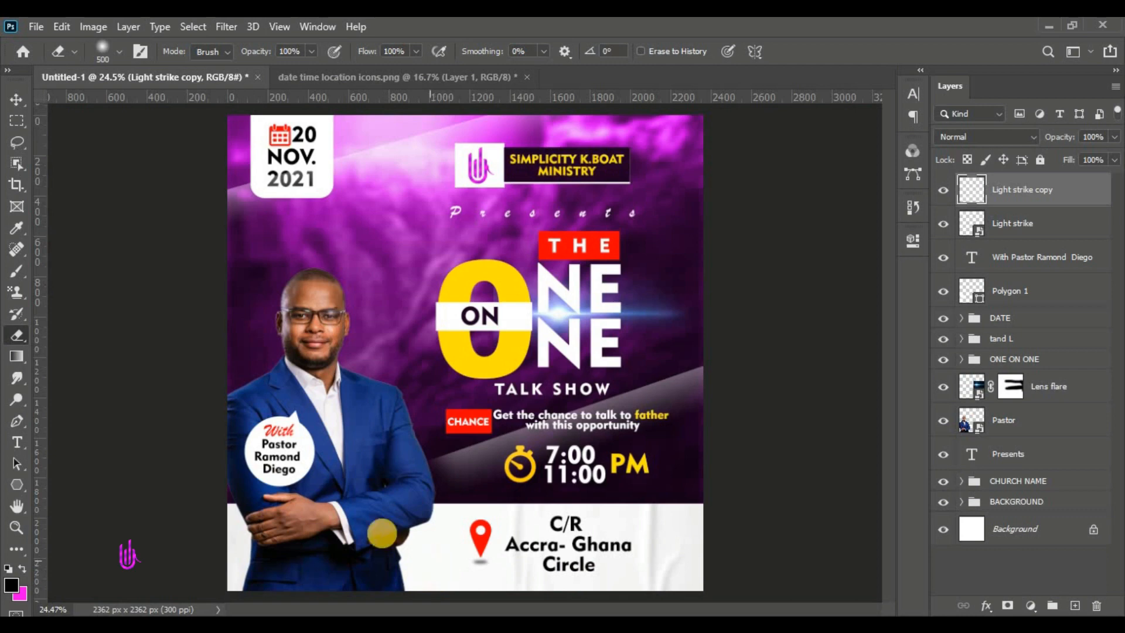
left_click(16, 99)
left_click(751, 191)
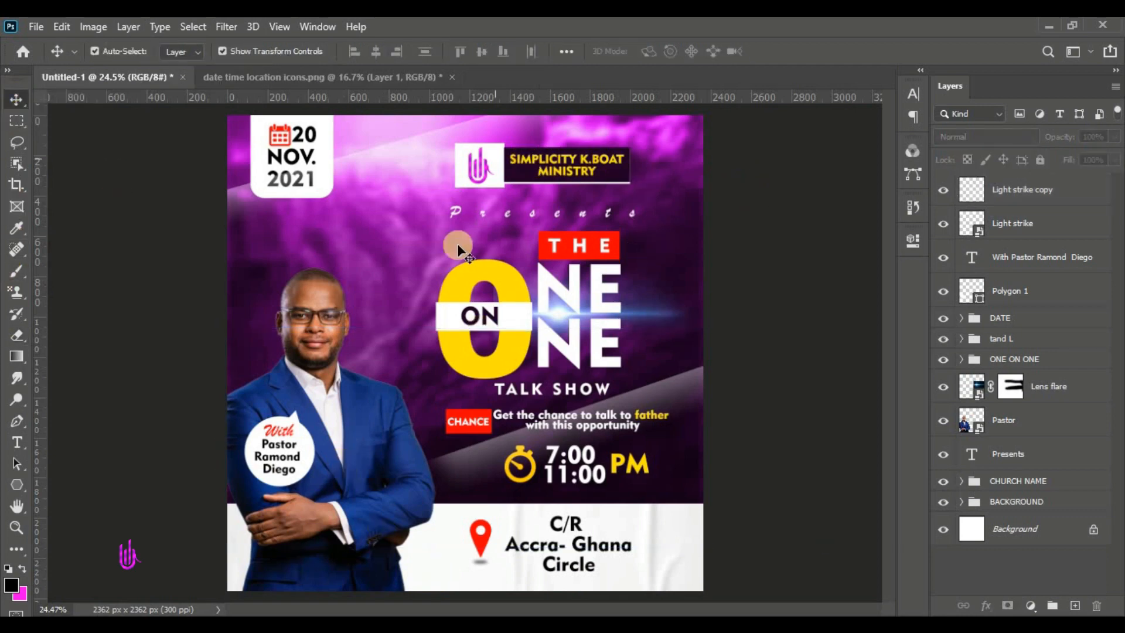
Review the flyer's overall composition and the two light streaks at several magnifications, finishing with the whole design in view
left_click(693, 378)
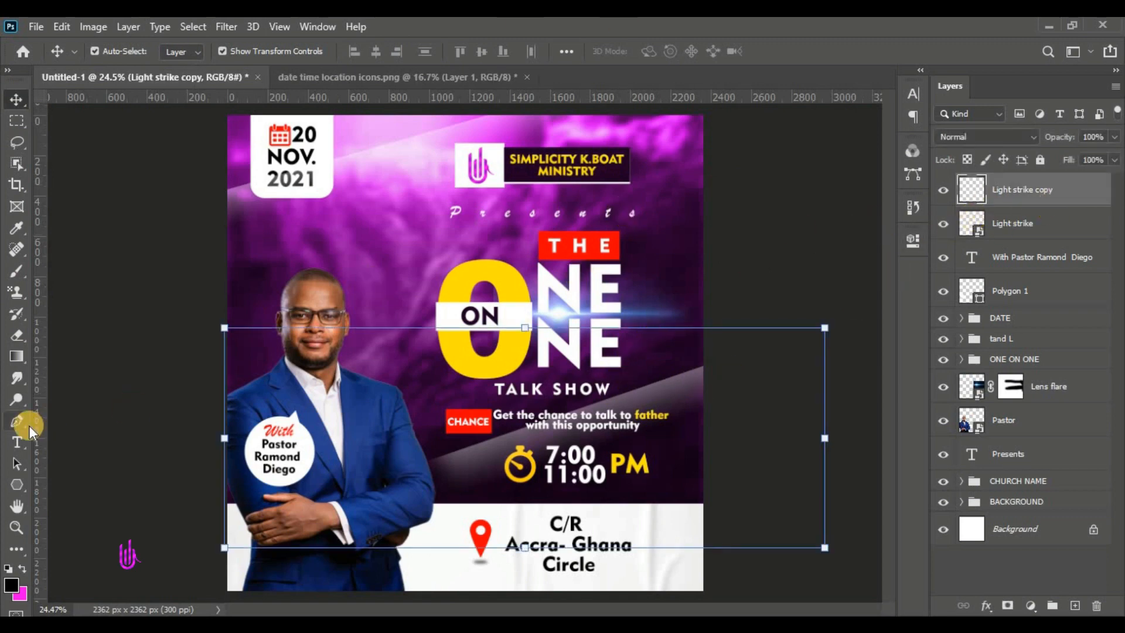
left_click(818, 143)
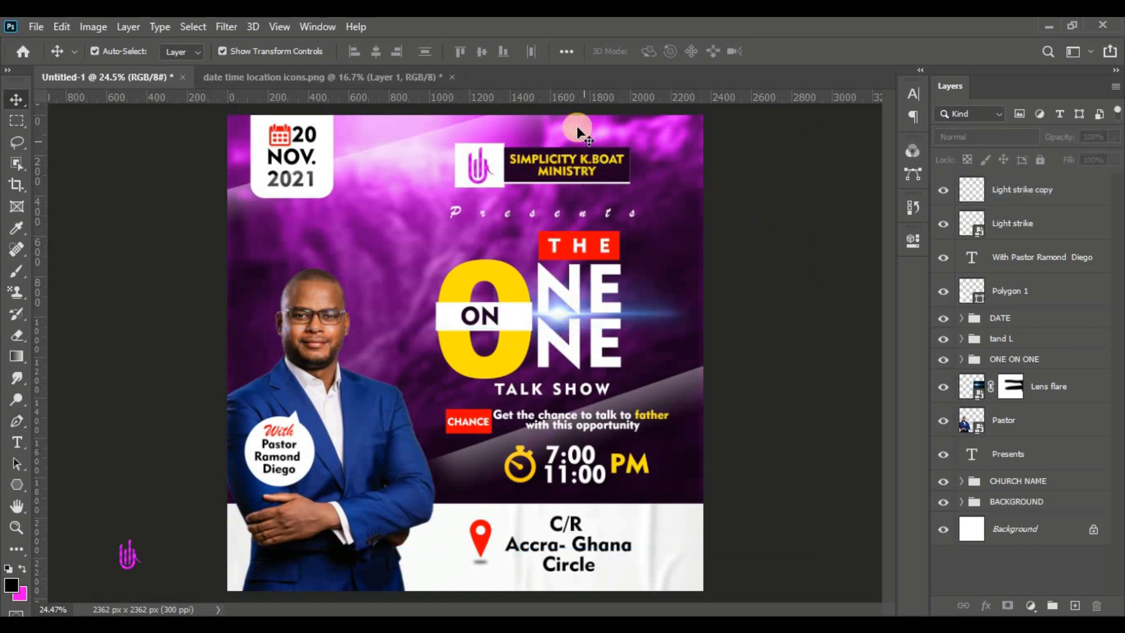
scroll(379, 189, "down", 8)
scroll(385, 272, "up", 8)
scroll(391, 304, "down", 8)
scroll(392, 304, "up", 9)
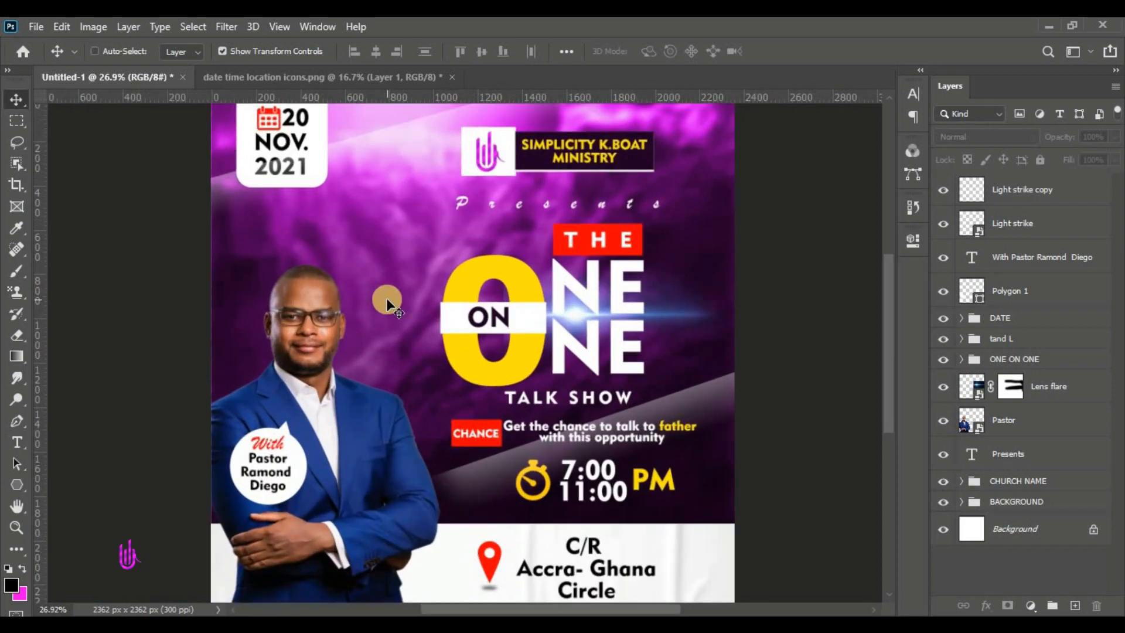
key("ctrl")
scroll(396, 298, "down", 8)
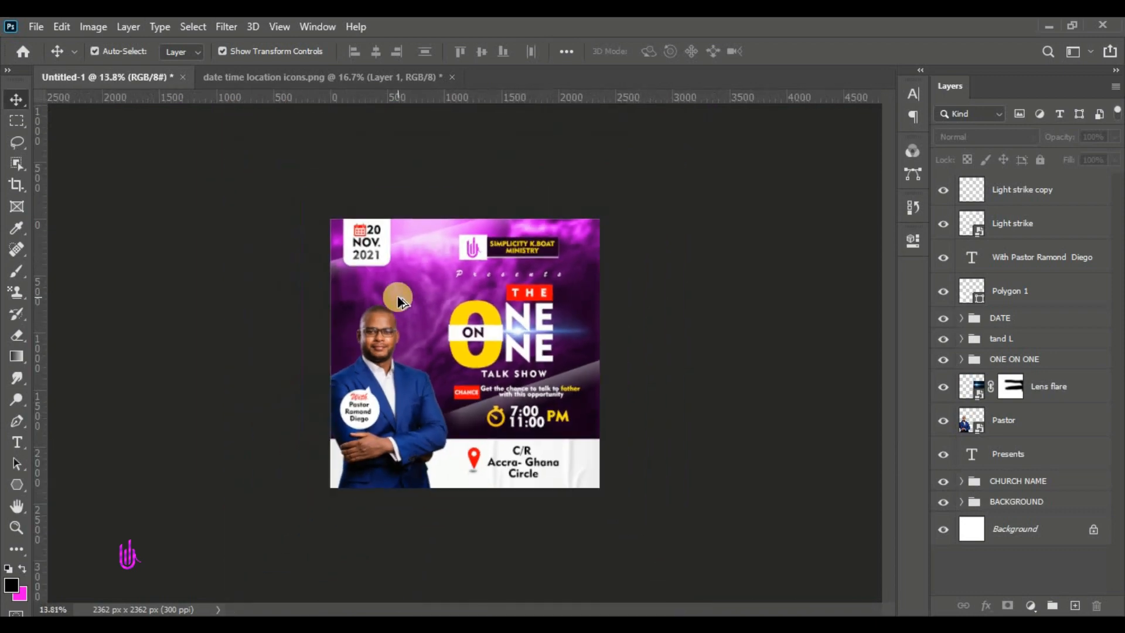
scroll(397, 300, "up", 7)
scroll(397, 300, "up", 1)
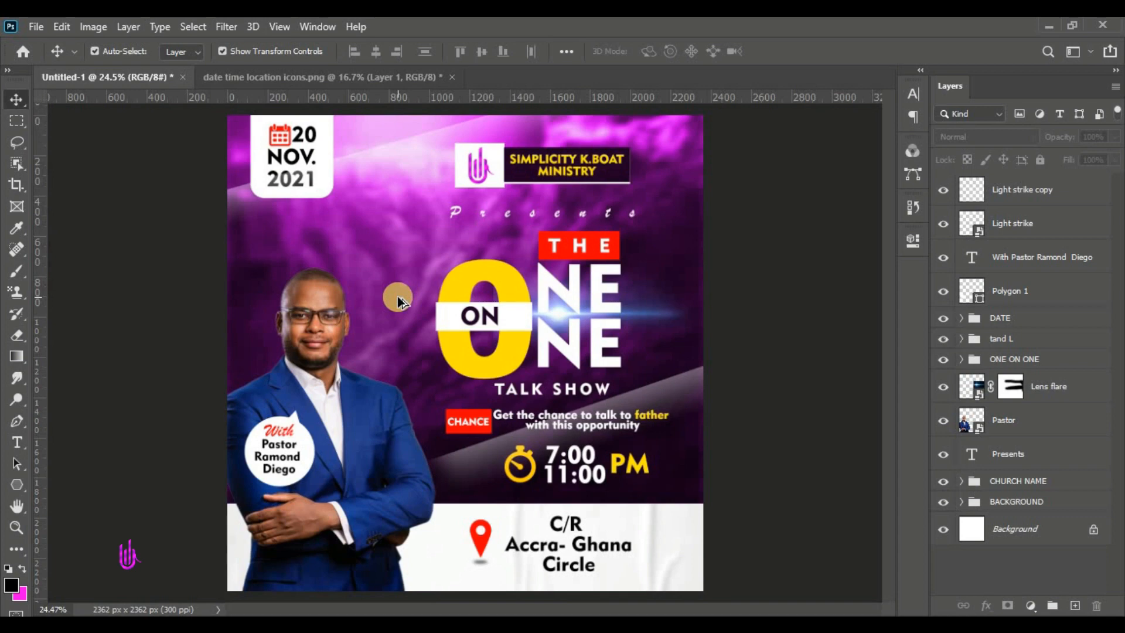
scroll(397, 300, "down", 2)
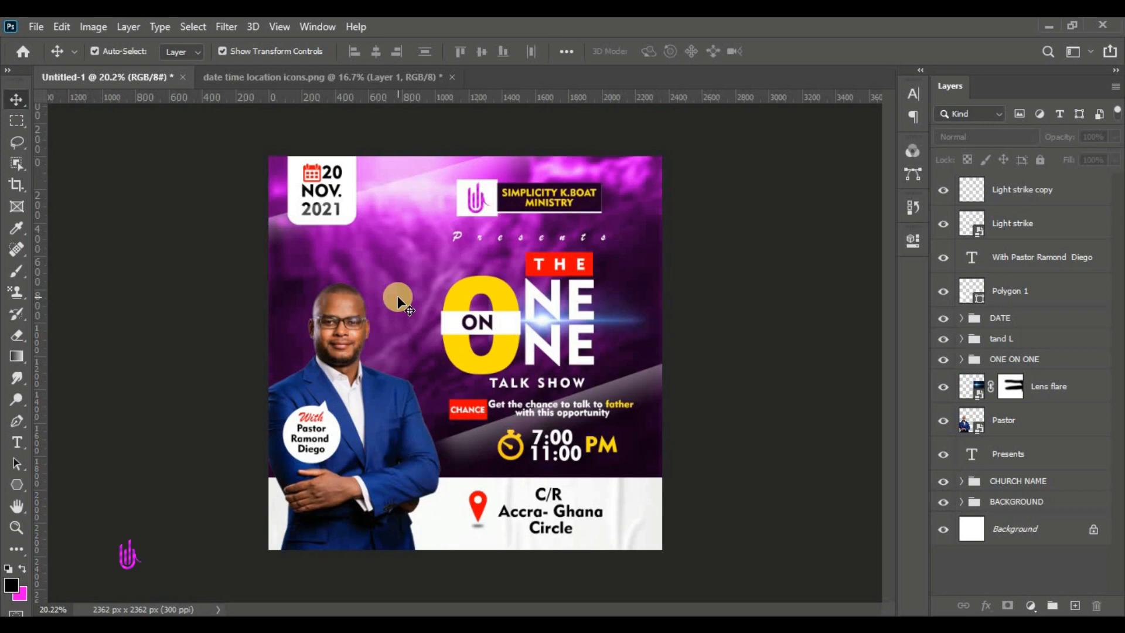
key("ctrl+0")
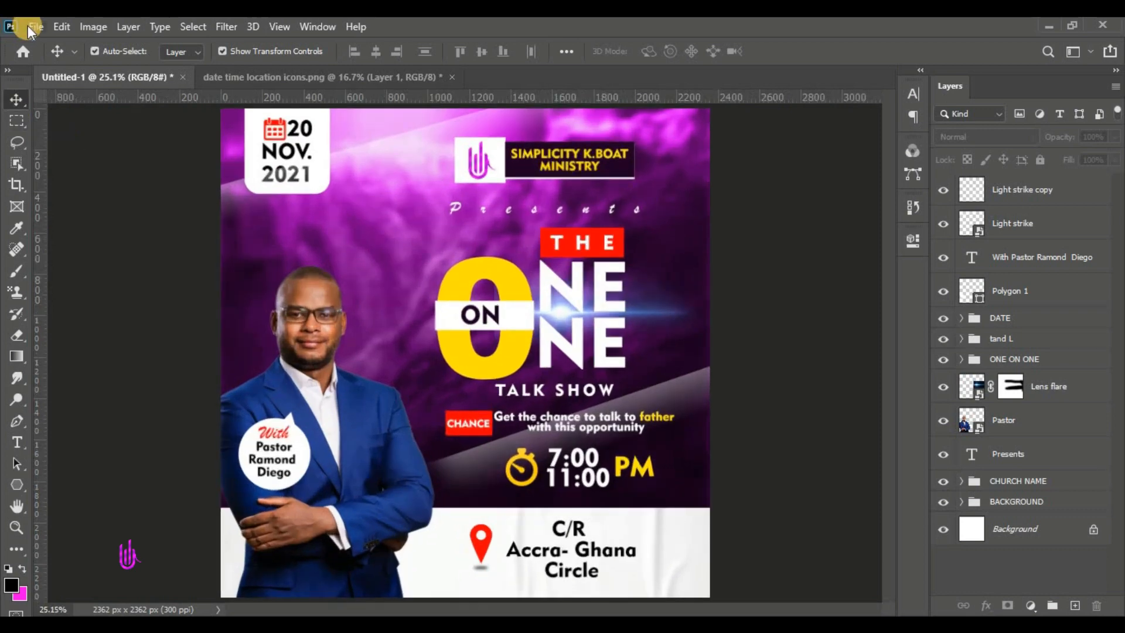
left_click(27, 25)
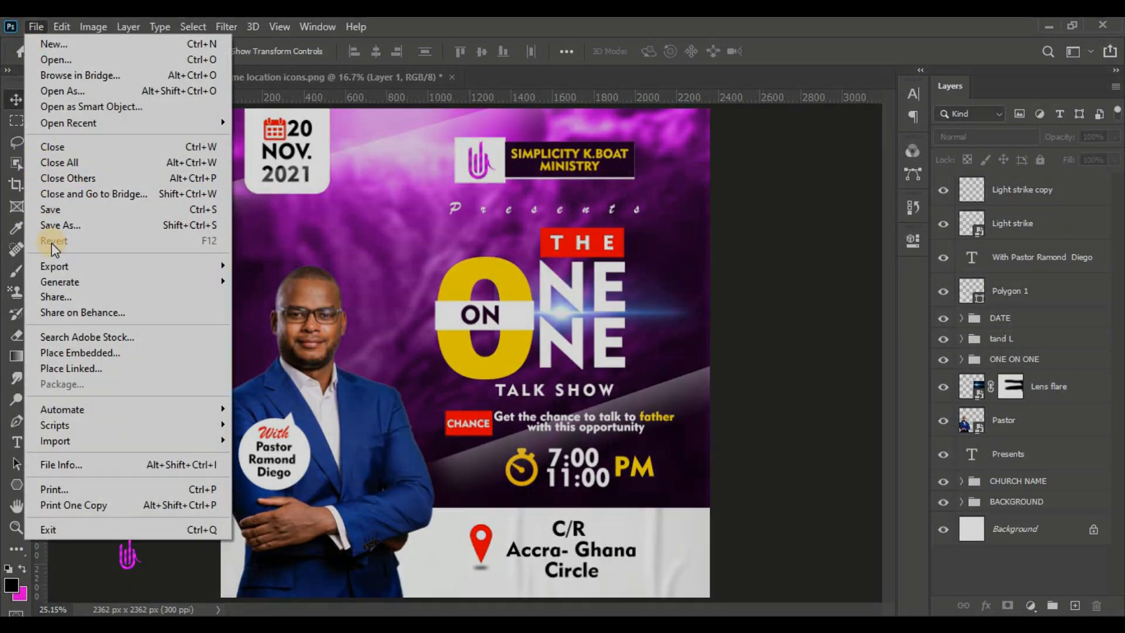